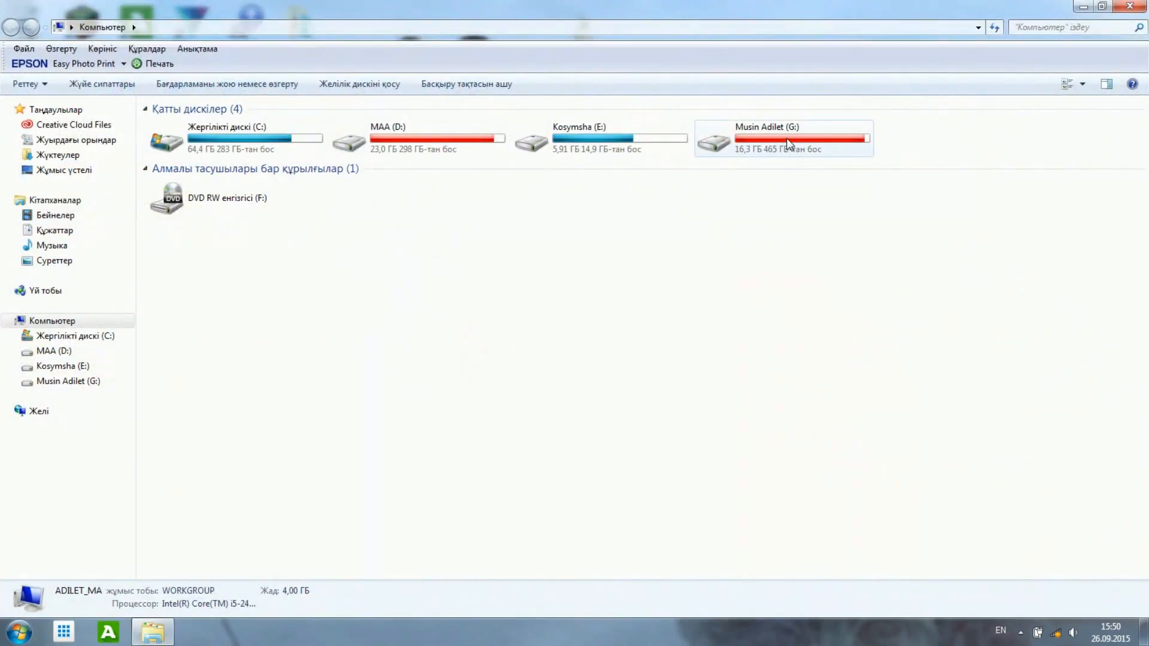
Open the Видео folder on drive G: and play the Таныстыру video.
{"action": "double_click", "coordinate": [793, 140]}
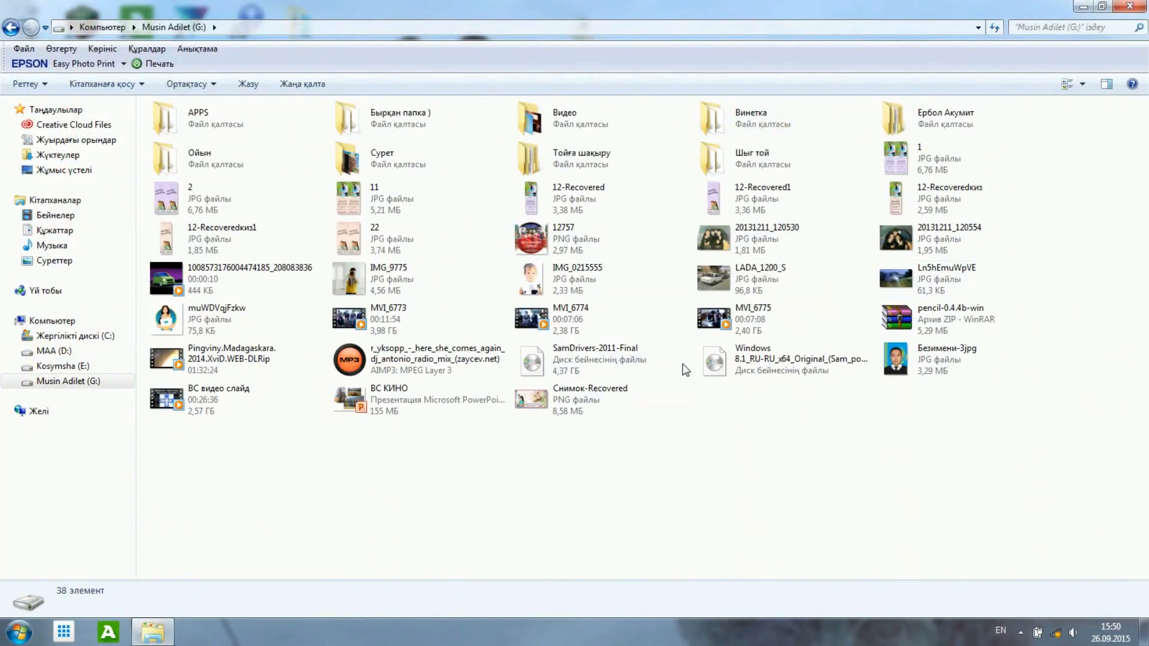
{"action": "double_click", "coordinate": [582, 120]}
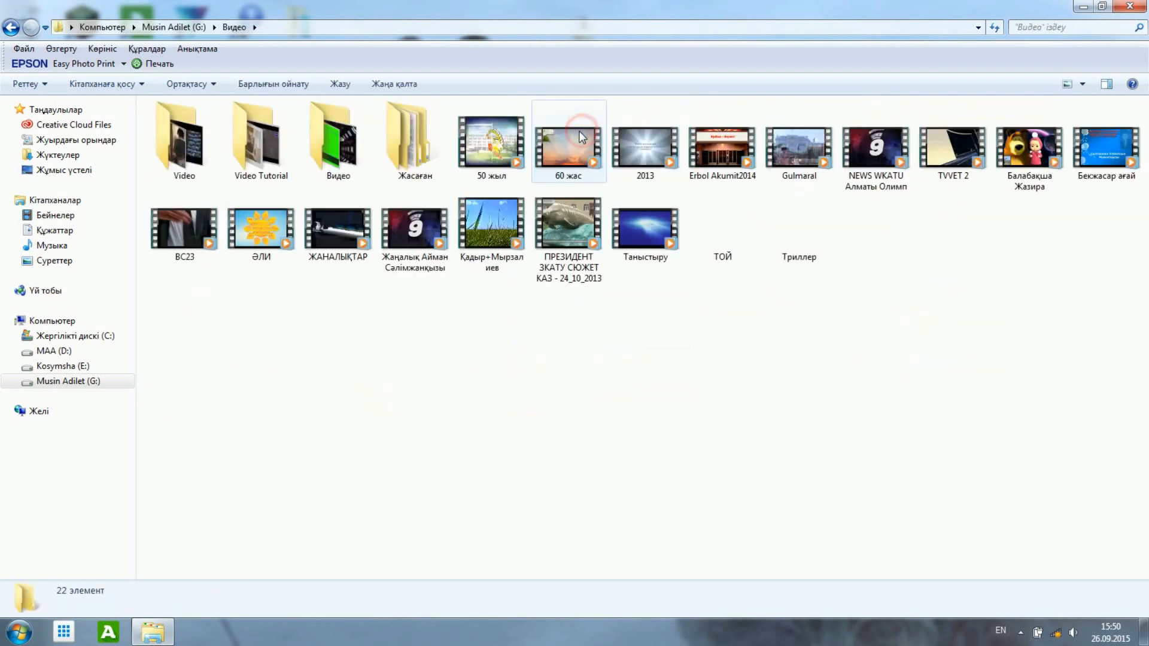
{"action": "double_click", "coordinate": [644, 236]}
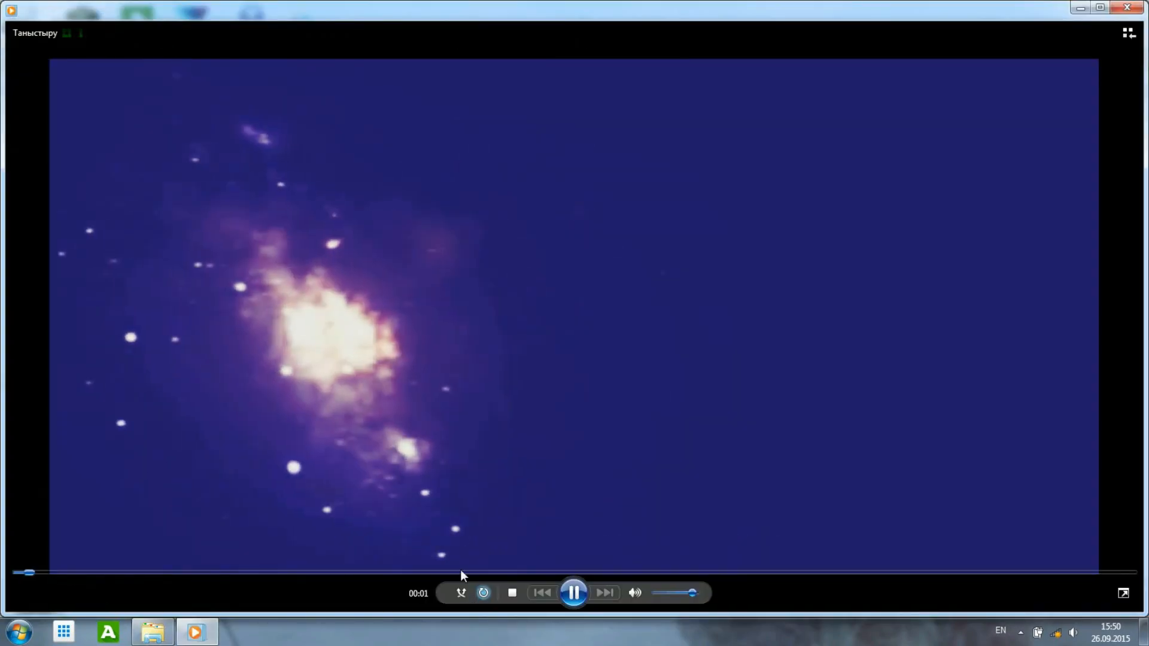
Skip to about the middle of the video, watch it full screen, and close the player and the folder window.
{"action": "left_click_drag", "start_coordinate": [462, 572], "coordinate": [598, 575]}
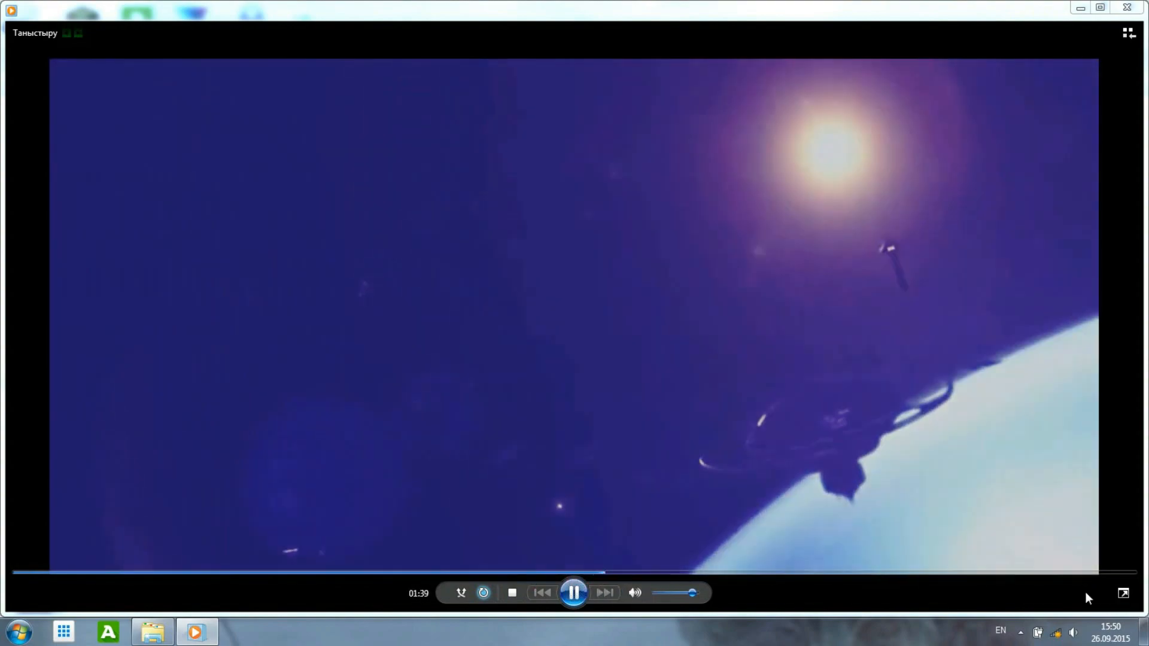
{"action": "left_click", "coordinate": [1123, 594]}
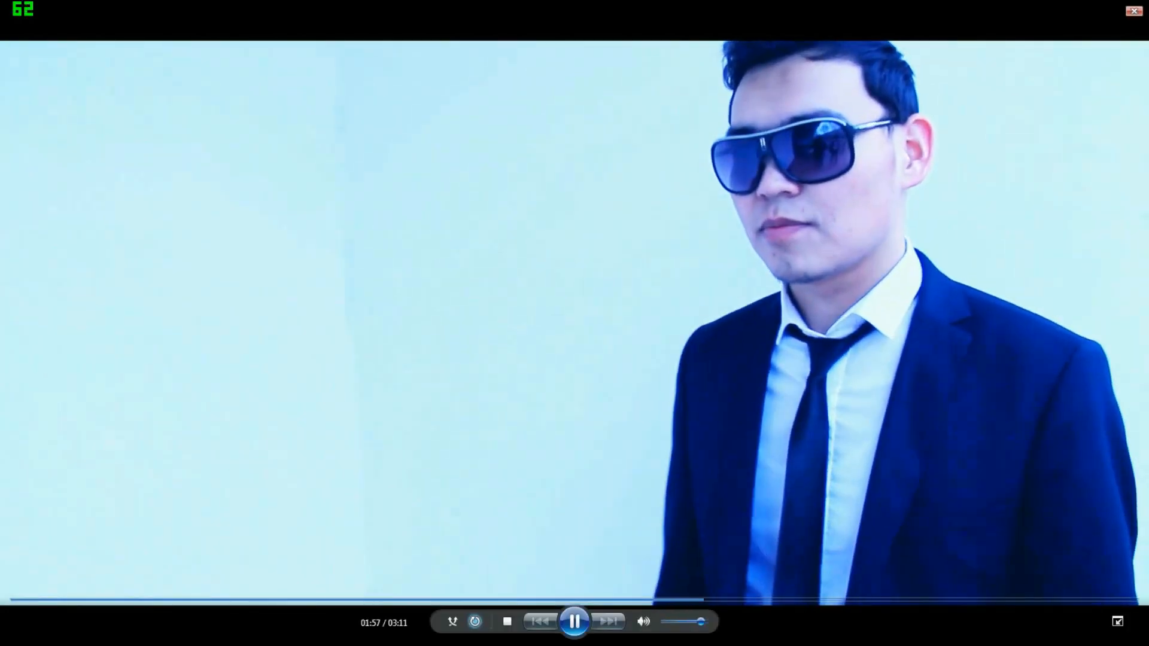
{"action": "left_click", "coordinate": [1133, 11]}
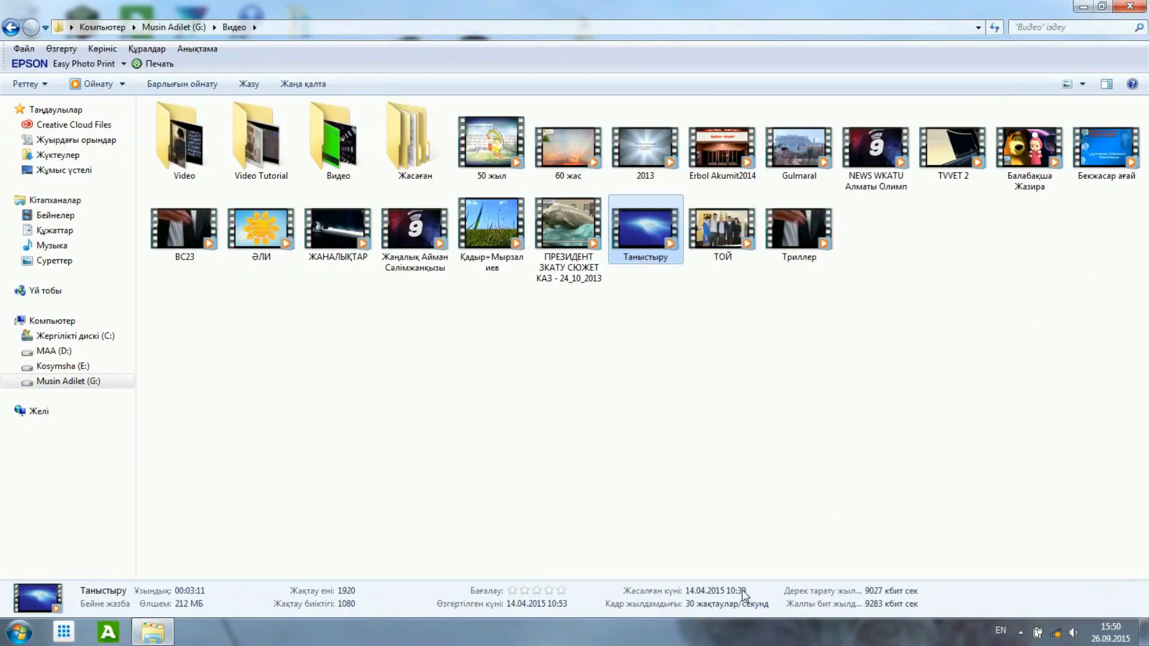
{"action": "left_click", "coordinate": [817, 571]}
{"action": "key", "text": "alt+F4"}
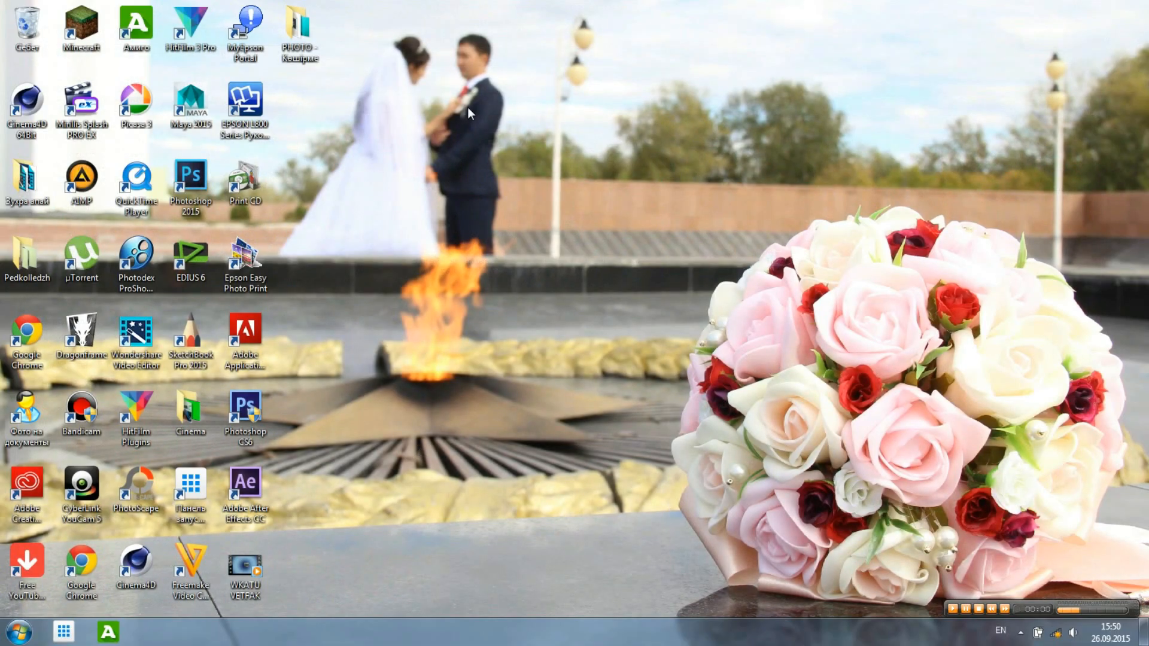
Launch Adobe After Effects CC from the desktop and start music playback in the mini player.
{"action": "double_click", "coordinate": [251, 483]}
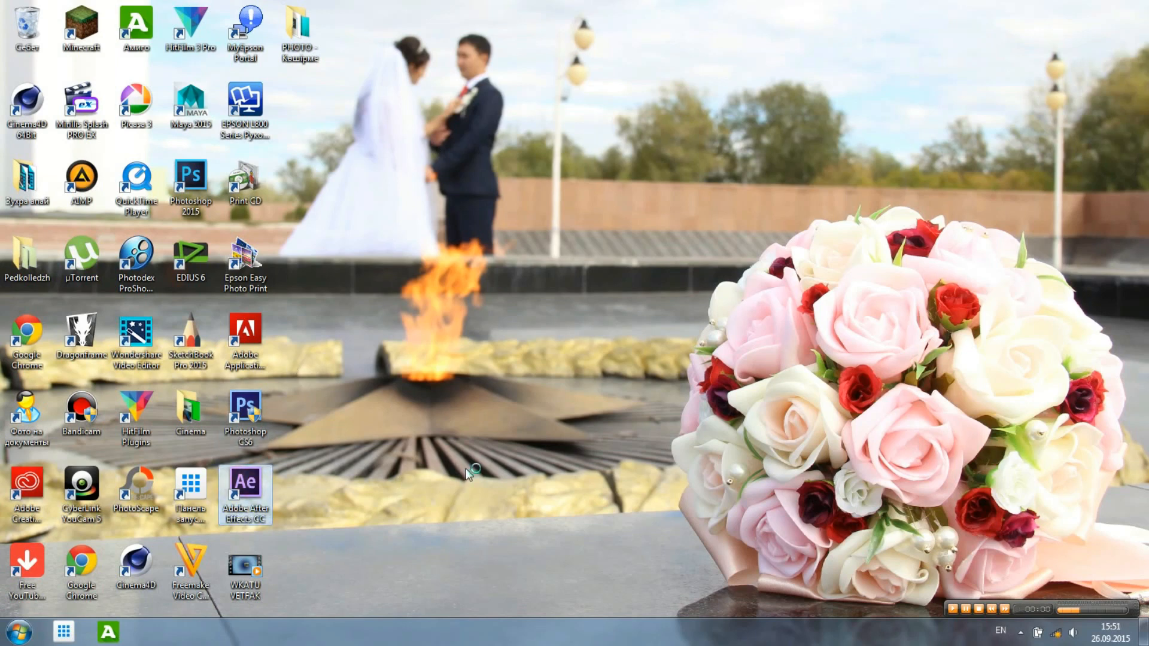
{"action": "left_click", "coordinate": [956, 608]}
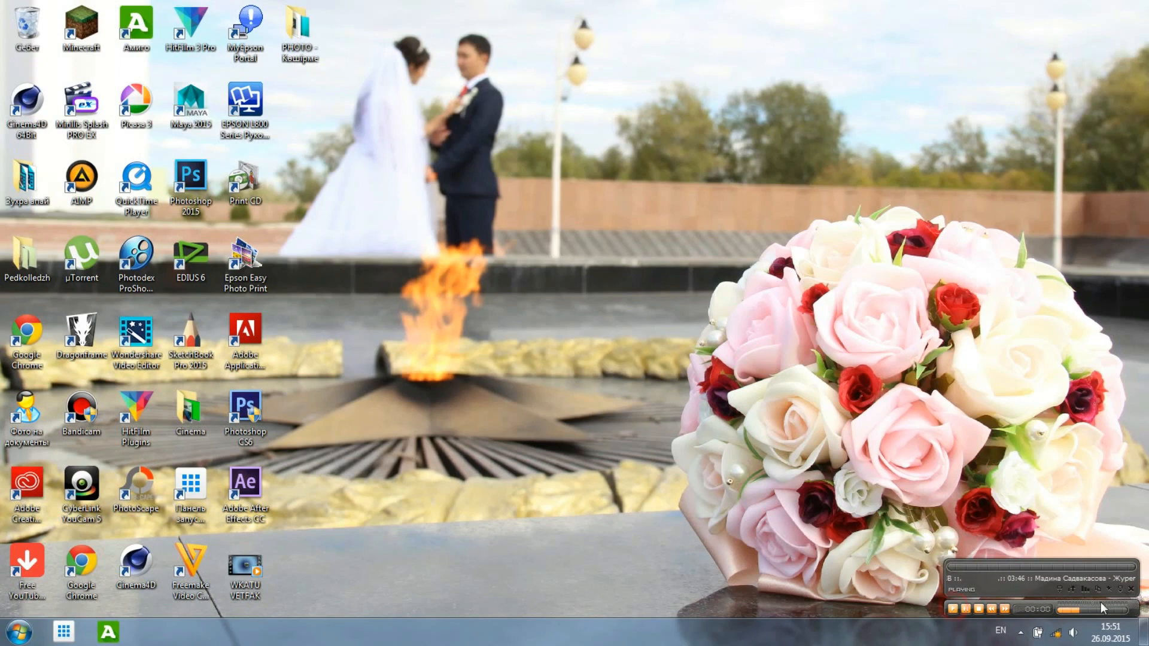
{"action": "mouse_move", "coordinate": [1077, 617]}
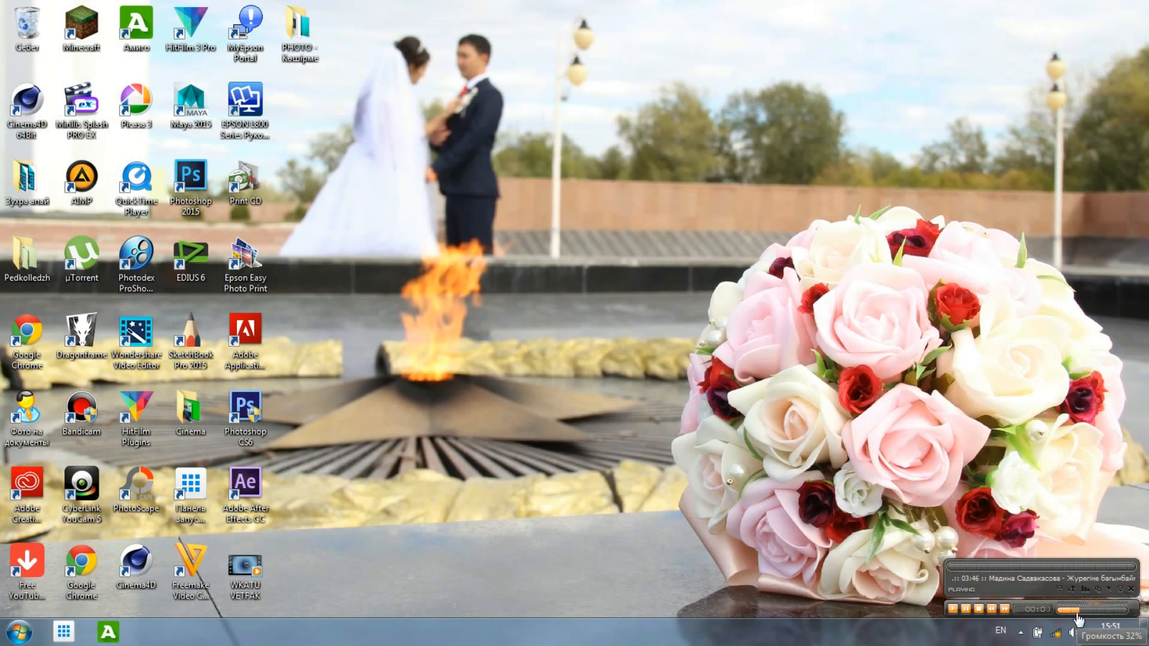
{"action": "left_click", "coordinate": [1035, 251]}
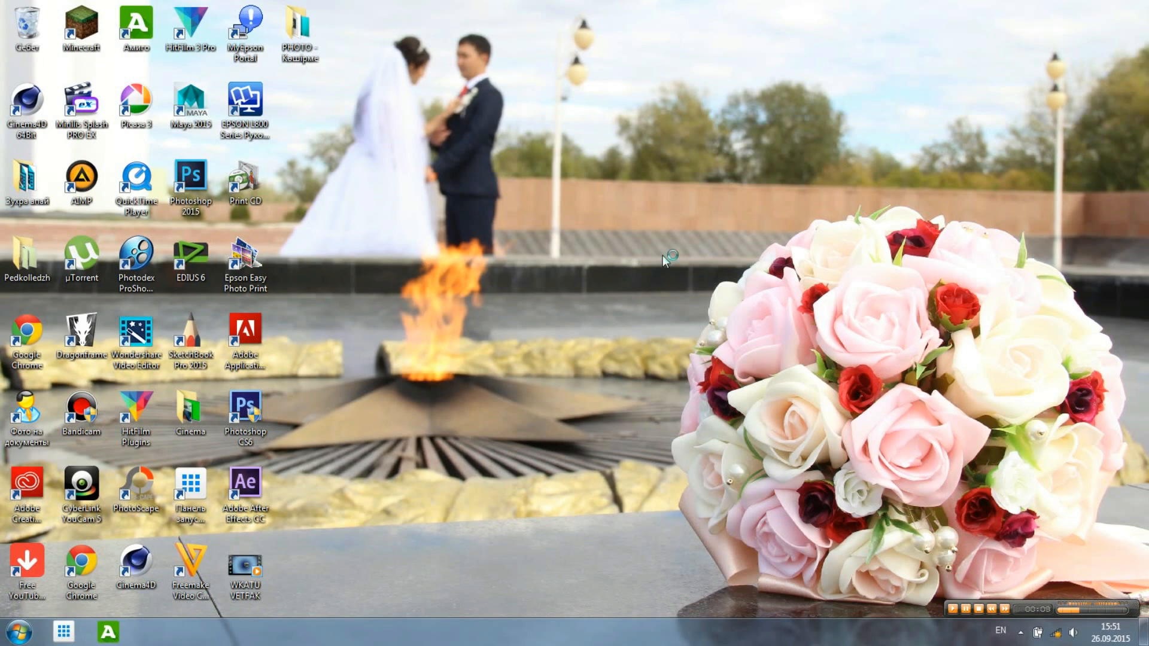
{"action": "right_click", "coordinate": [488, 164]}
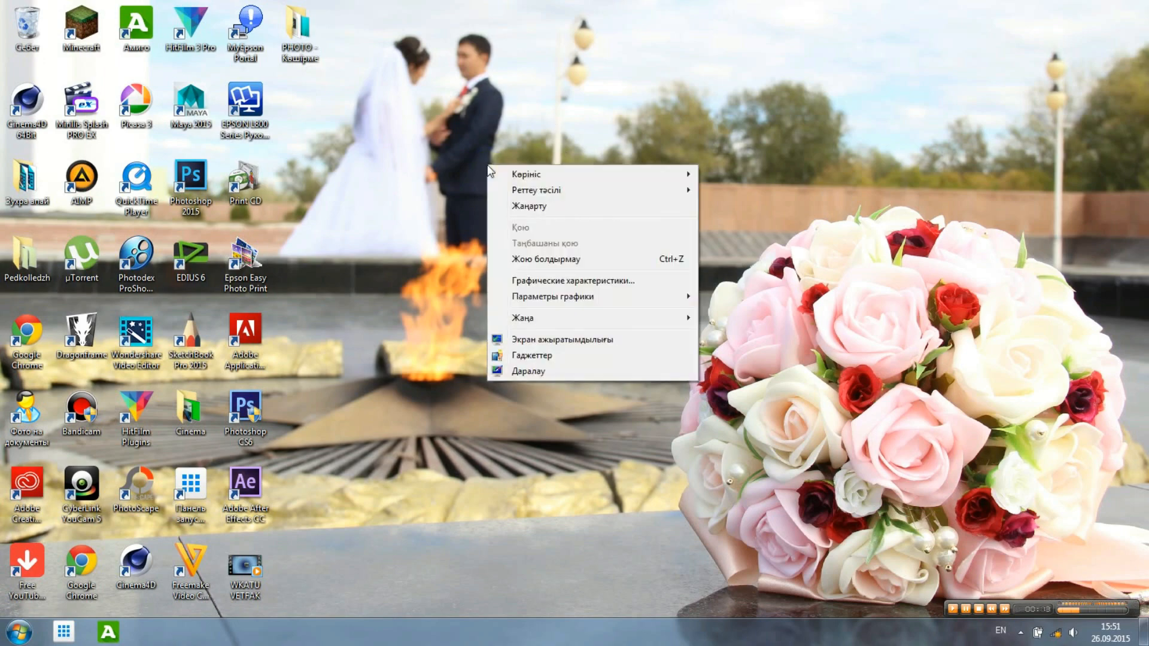
{"action": "left_click", "coordinate": [540, 207]}
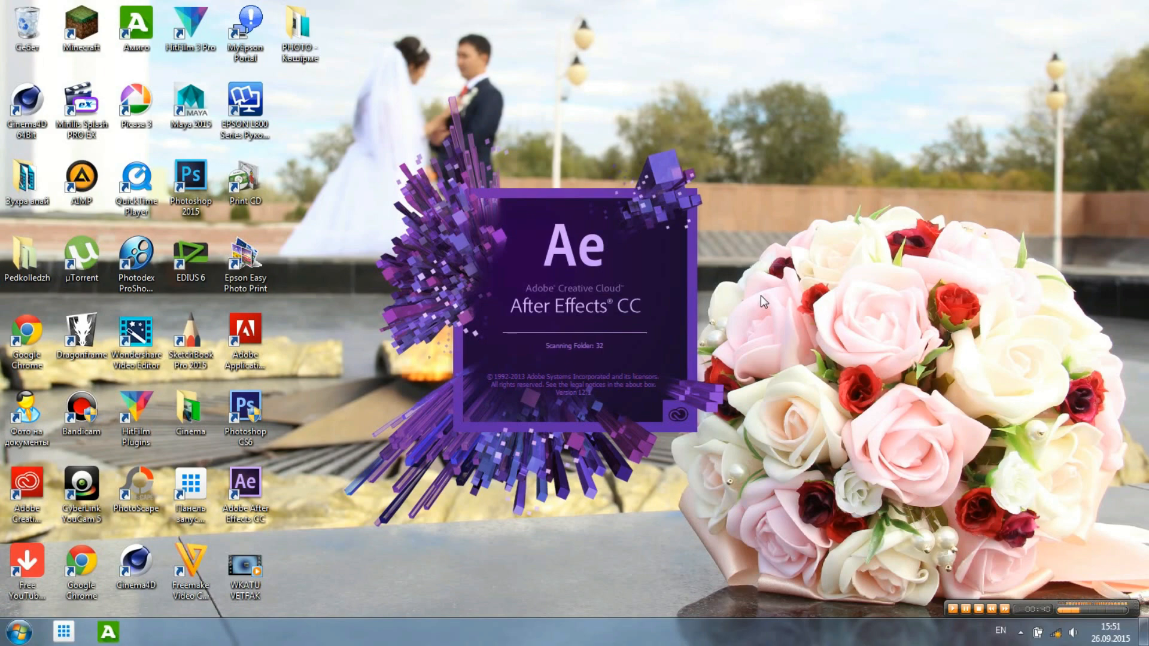
Browse drive G: to the VS-23 folder inside Видео > Жасаған and select the image 015.
{"action": "left_click", "coordinate": [17, 633]}
{"action": "left_click", "coordinate": [243, 363]}
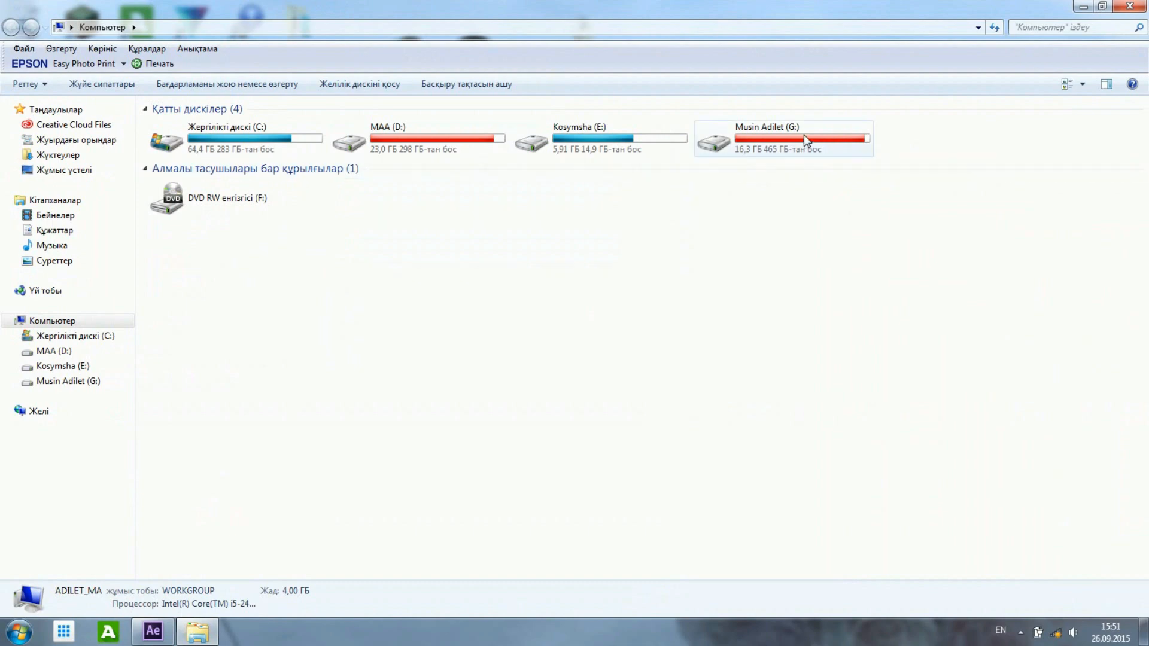
{"action": "double_click", "coordinate": [822, 140]}
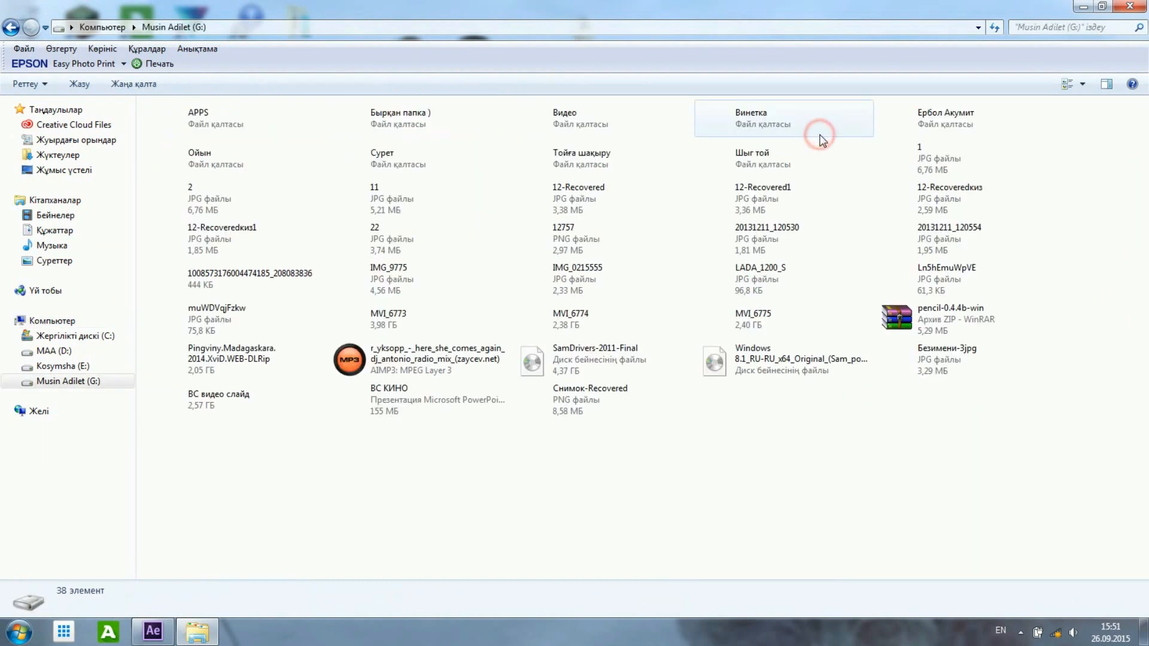
{"action": "double_click", "coordinate": [539, 118]}
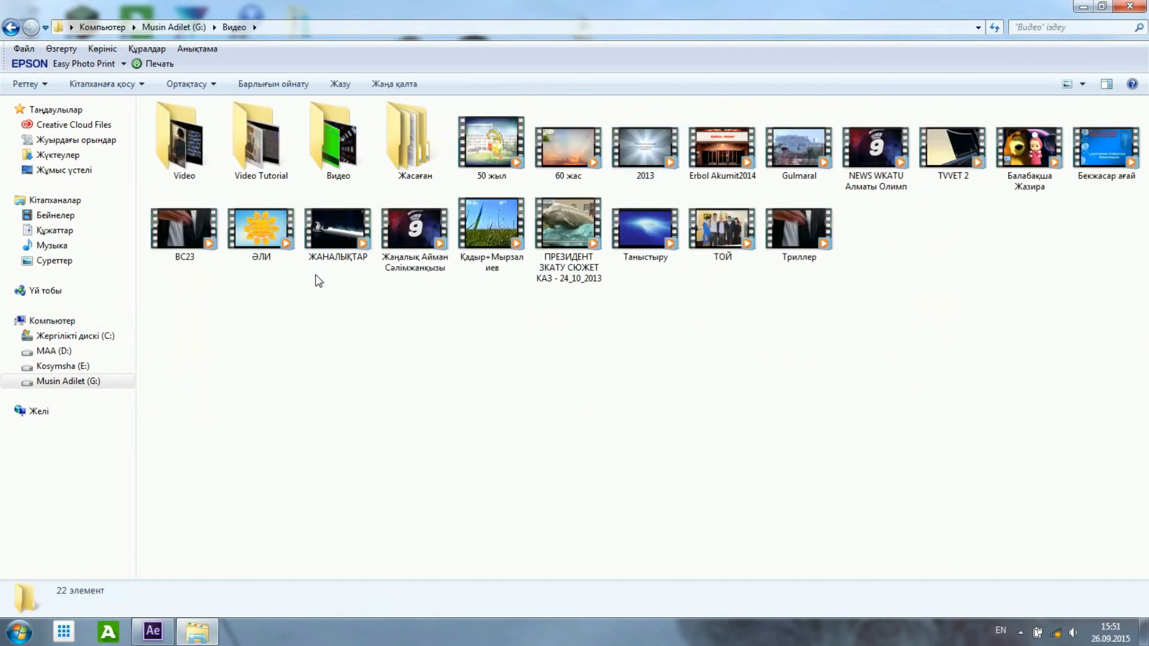
{"action": "double_click", "coordinate": [413, 156]}
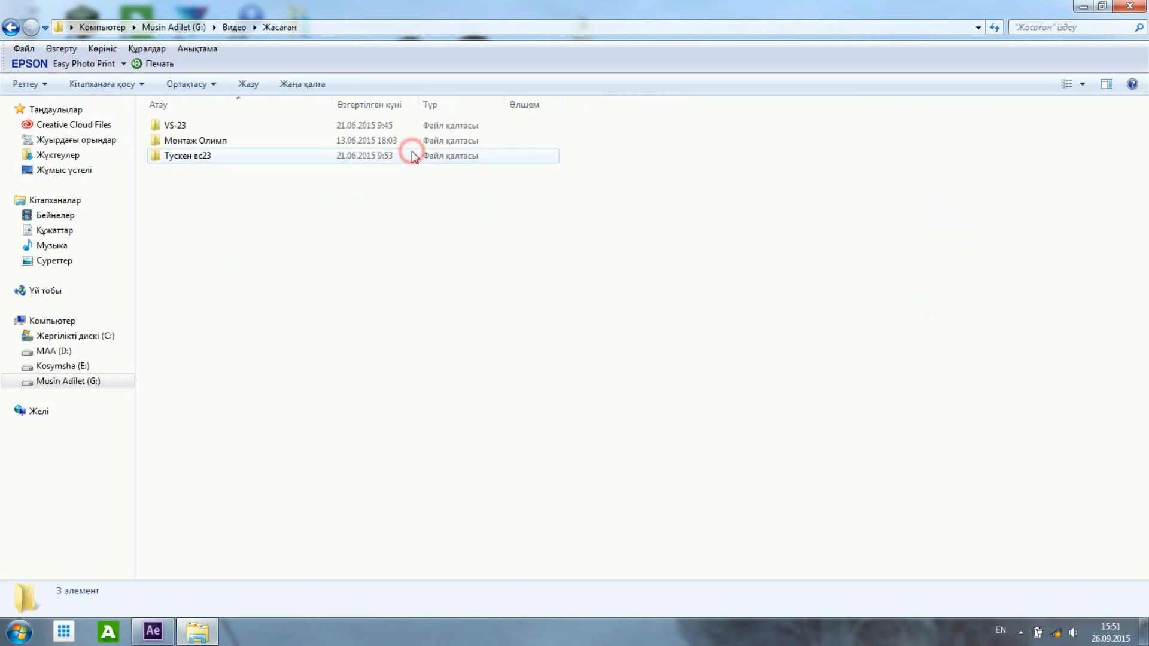
{"action": "double_click", "coordinate": [226, 125]}
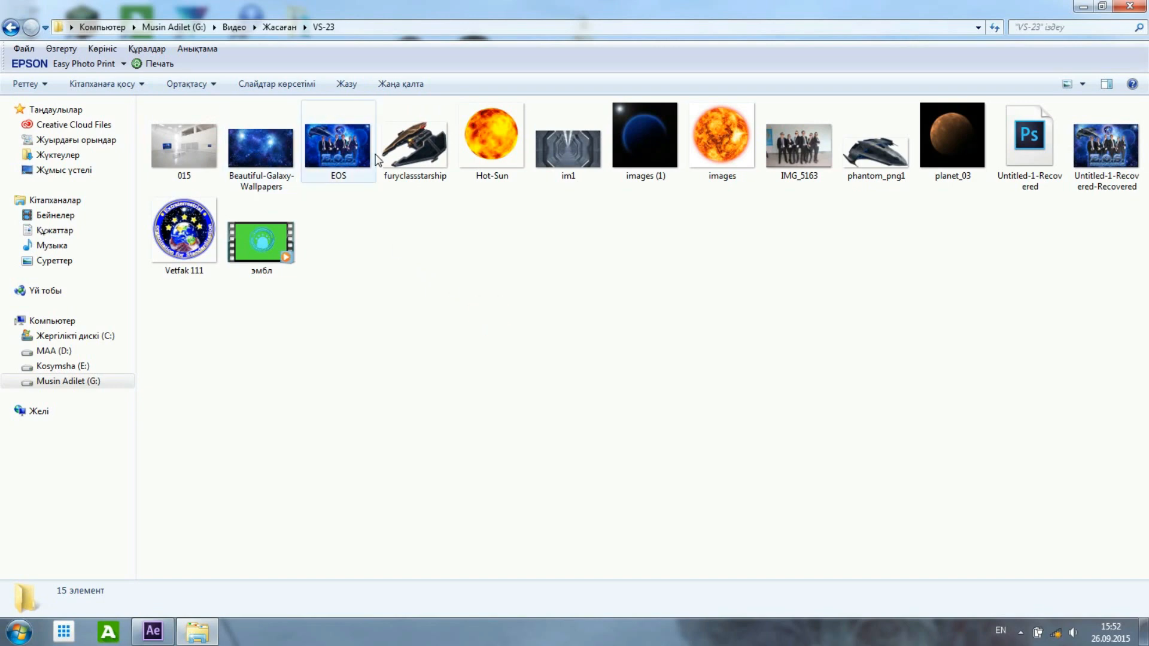
{"action": "left_click", "coordinate": [206, 147]}
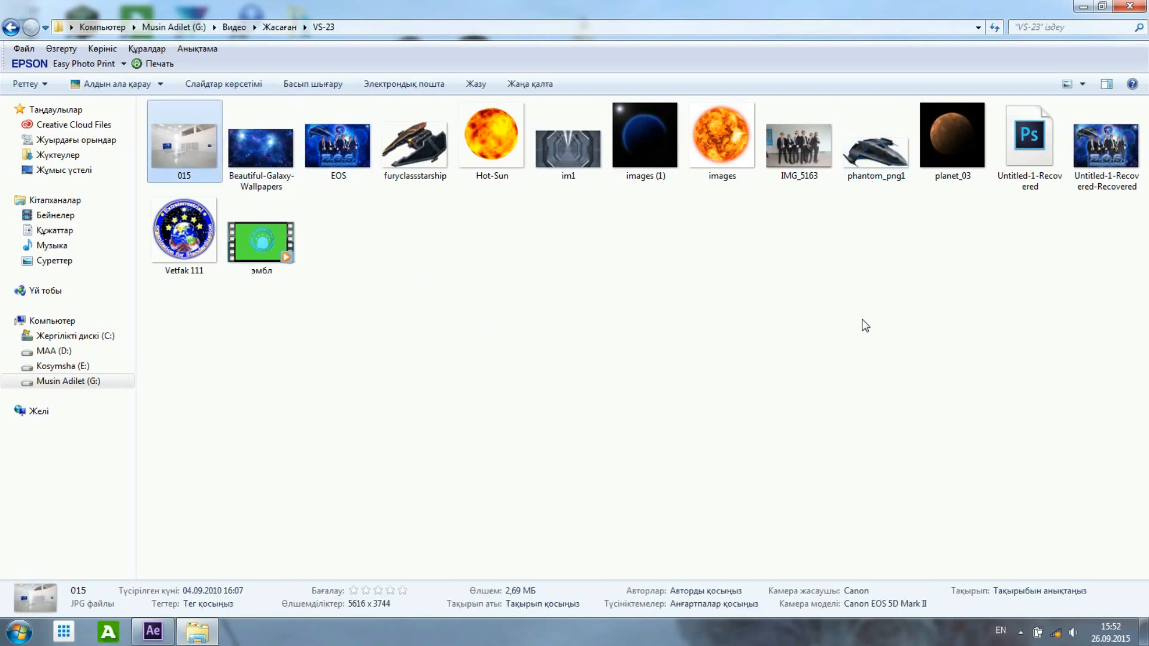
Go back to Жасаған and open the Тускен вс23 footage folder, briefly checking on the After Effects window.
{"action": "left_click", "coordinate": [9, 28]}
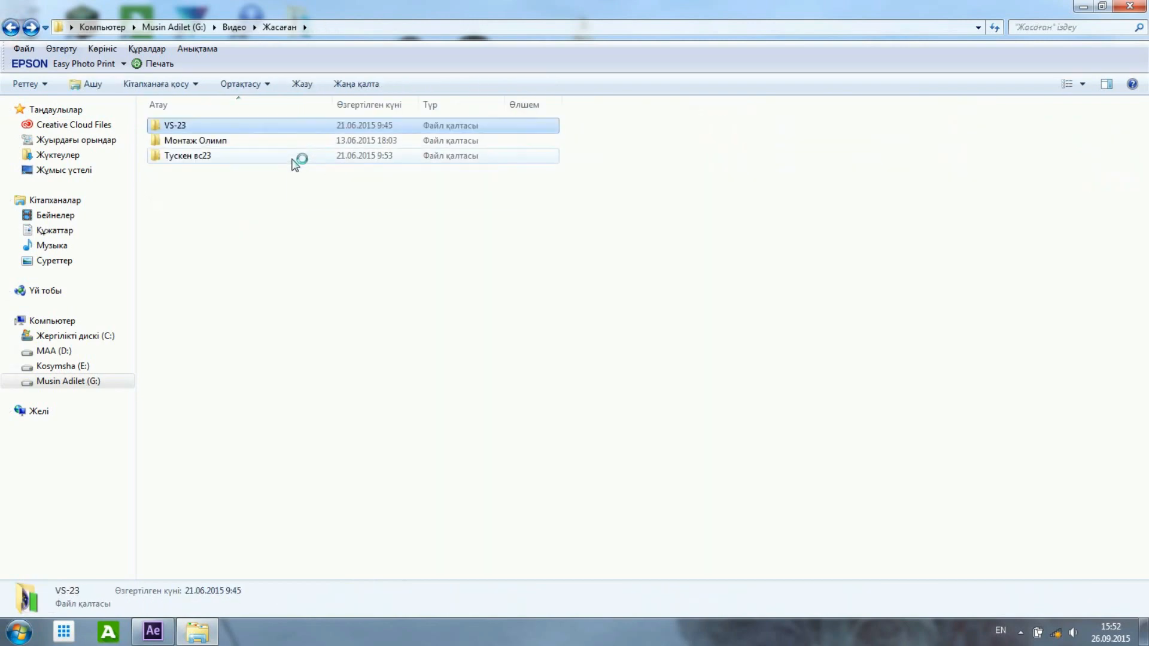
{"action": "double_click", "coordinate": [297, 156]}
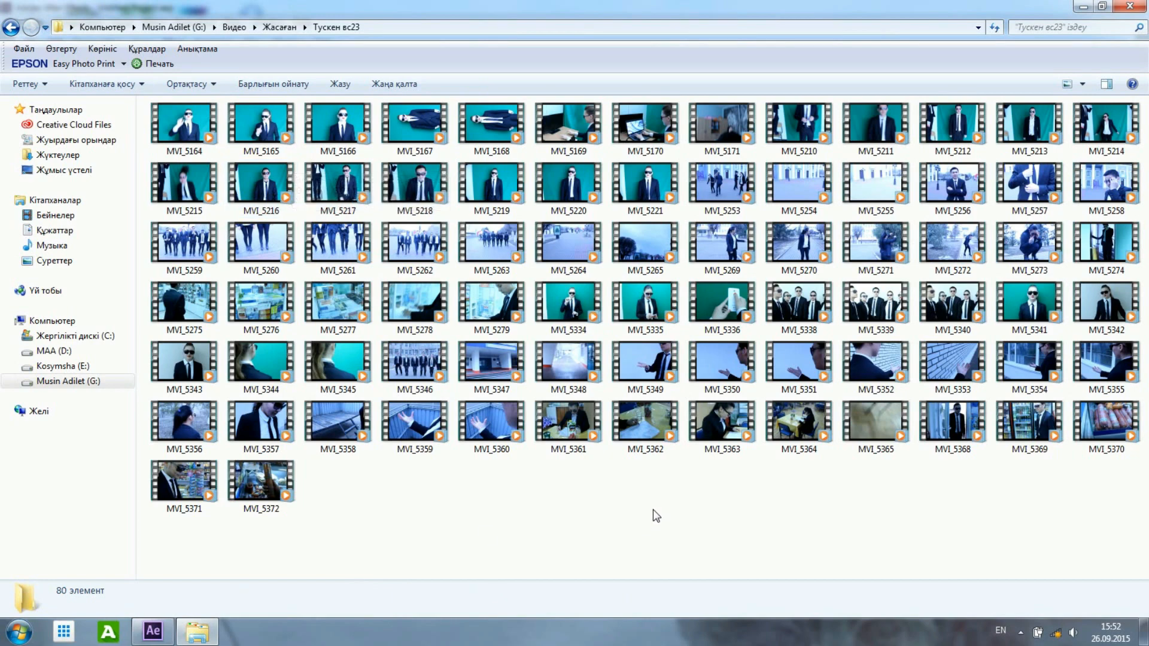
{"action": "left_click", "coordinate": [154, 635]}
{"action": "left_click", "coordinate": [685, 366]}
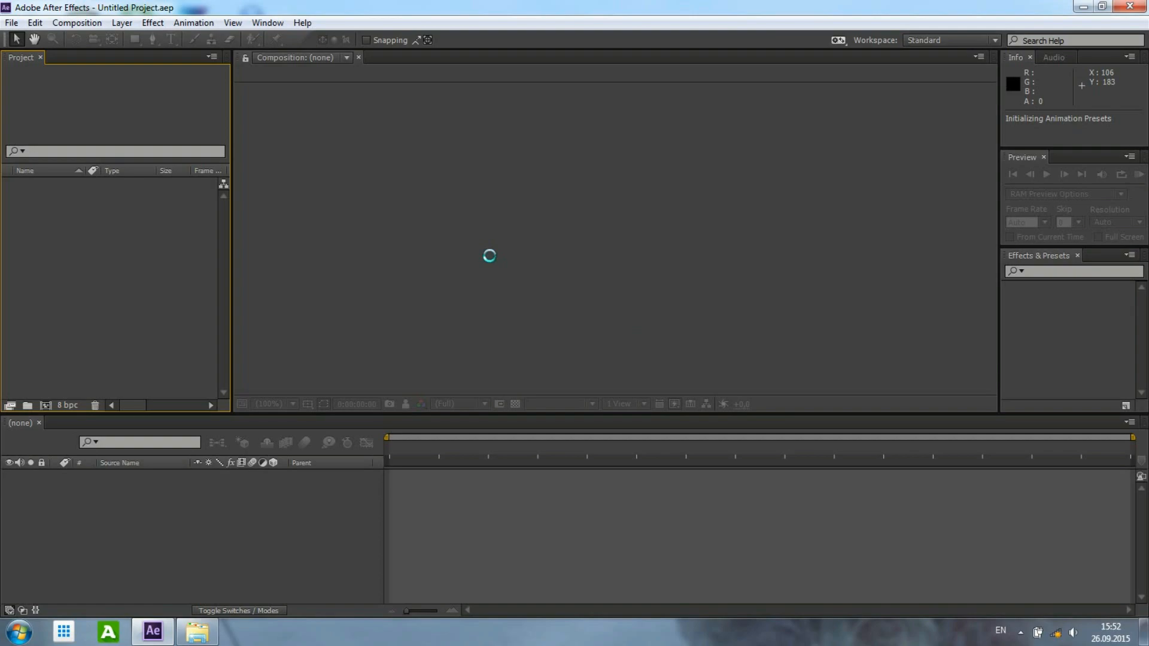
{"action": "left_click", "coordinate": [197, 632]}
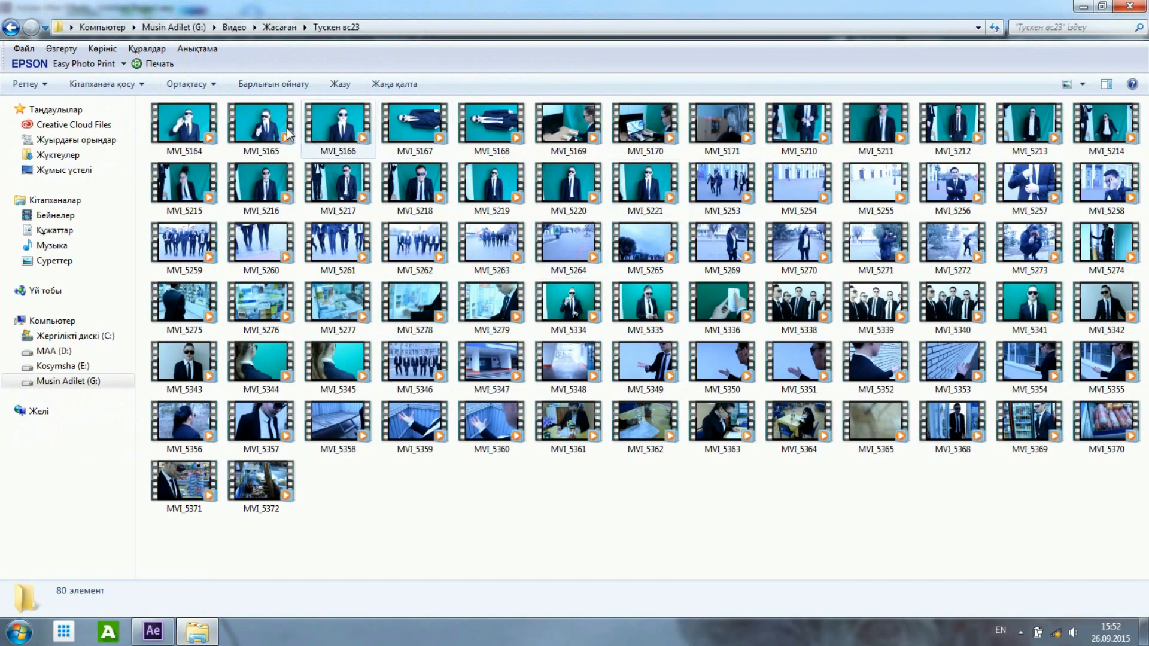
Preview the green-screen clips MVI_5164, MVI_5341 and MVI_5334, closing the player after each one.
{"action": "left_click", "coordinate": [175, 127]}
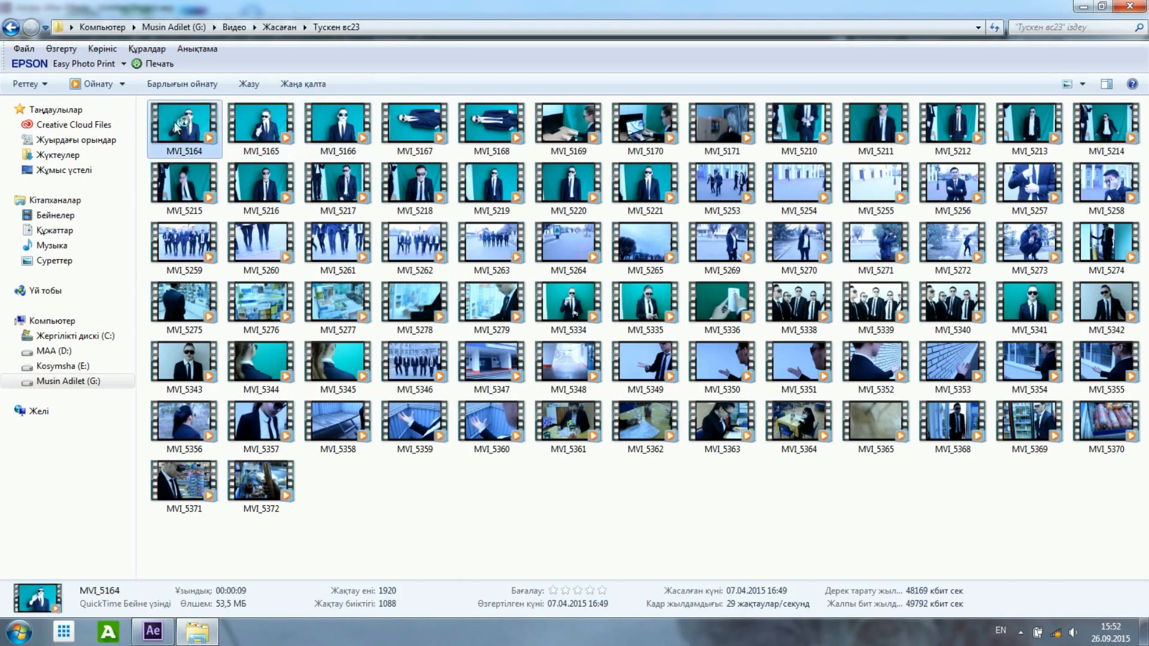
{"action": "double_click", "coordinate": [176, 127]}
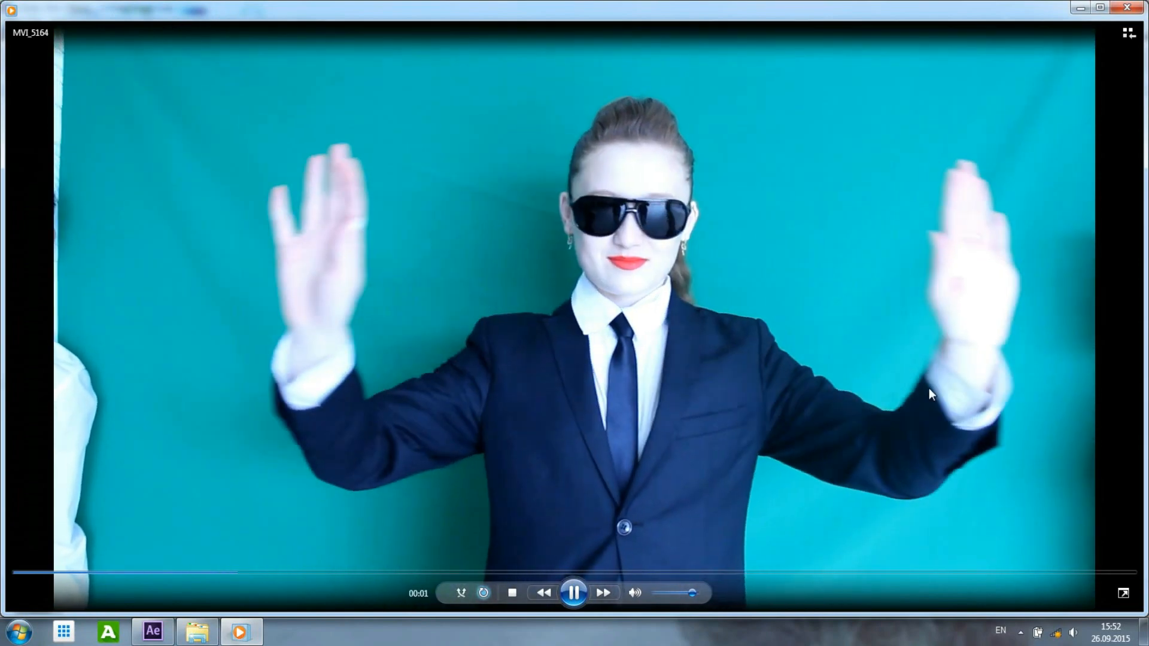
{"action": "left_click", "coordinate": [1128, 8]}
{"action": "double_click", "coordinate": [1030, 308]}
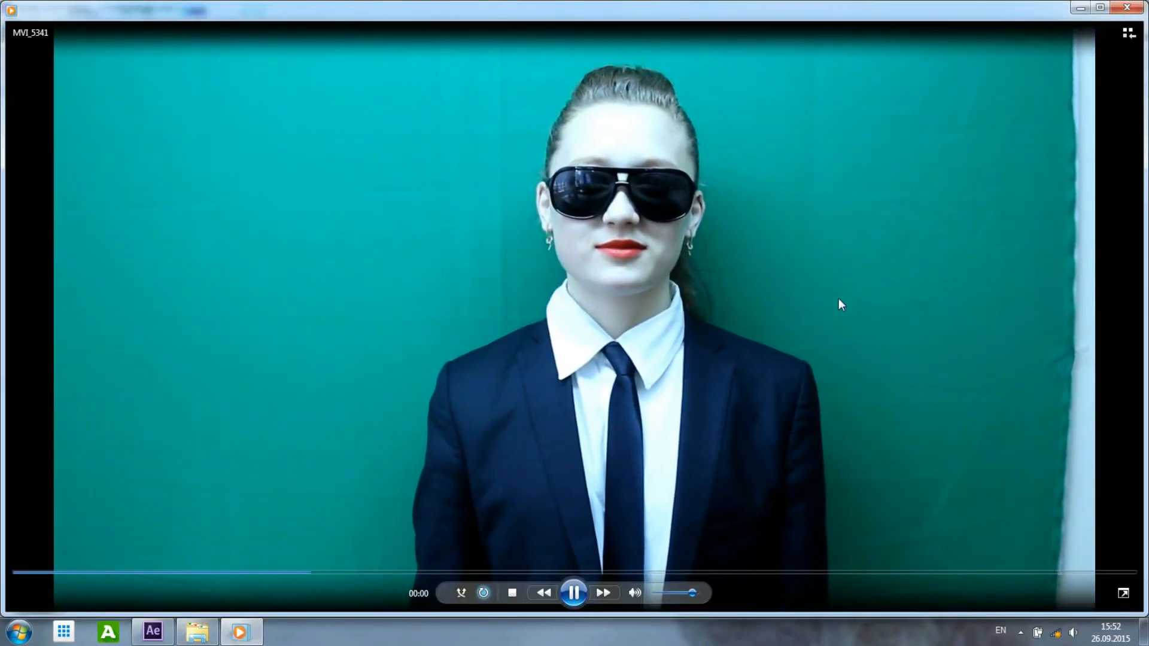
{"action": "left_click", "coordinate": [1127, 7]}
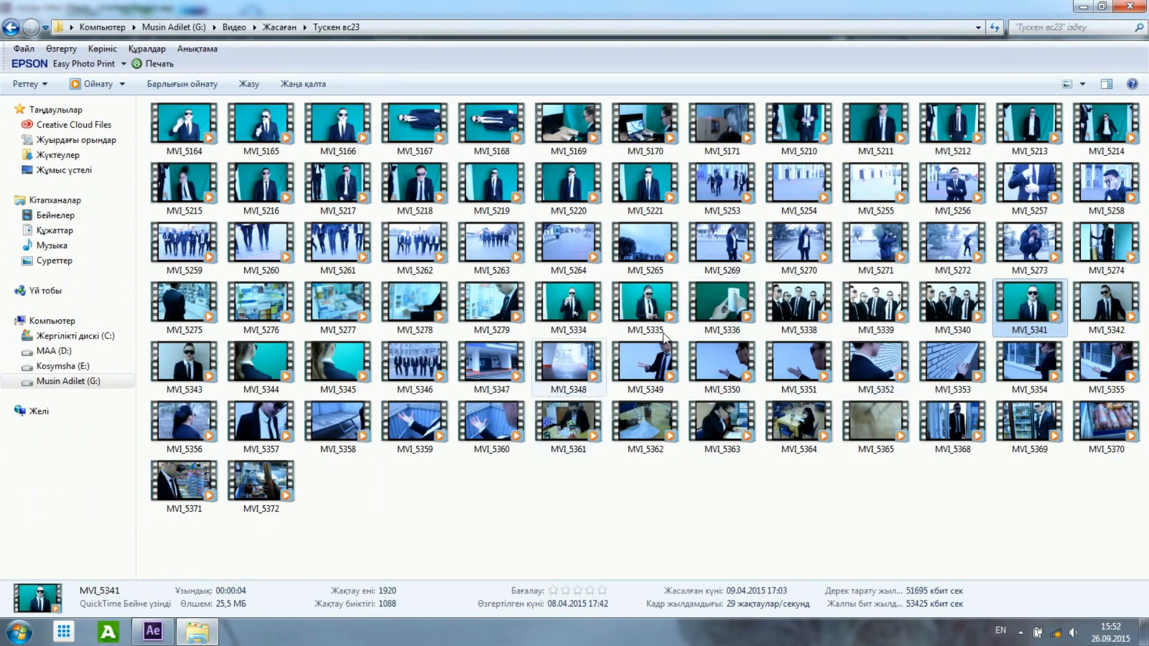
{"action": "double_click", "coordinate": [568, 311]}
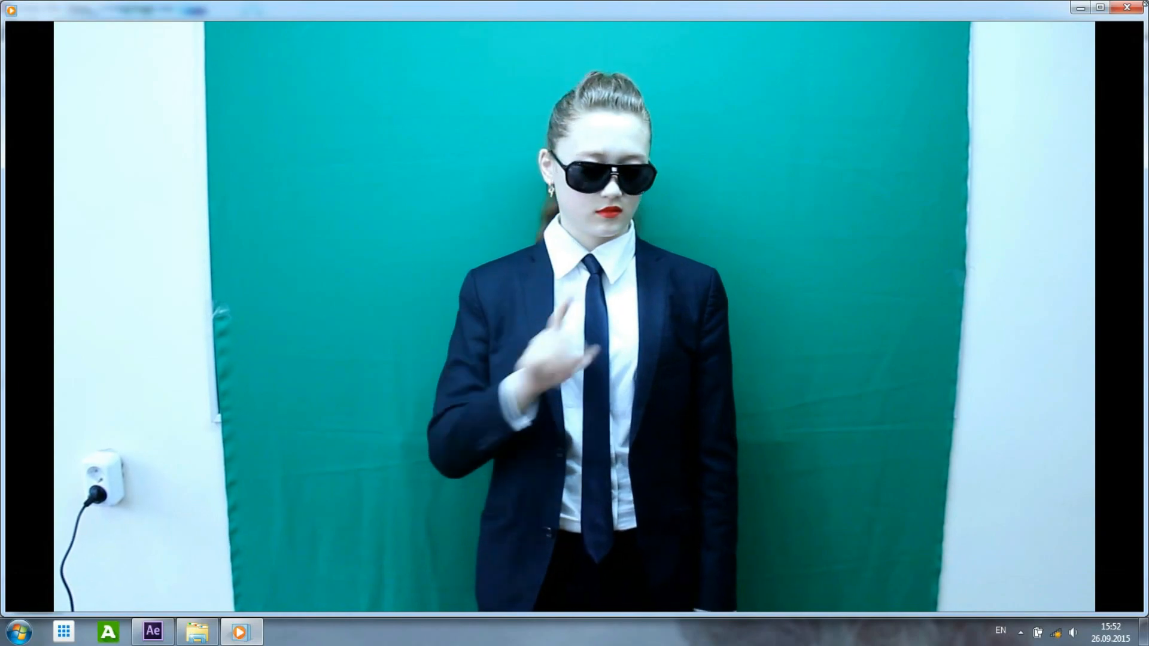
{"action": "left_click", "coordinate": [1127, 8]}
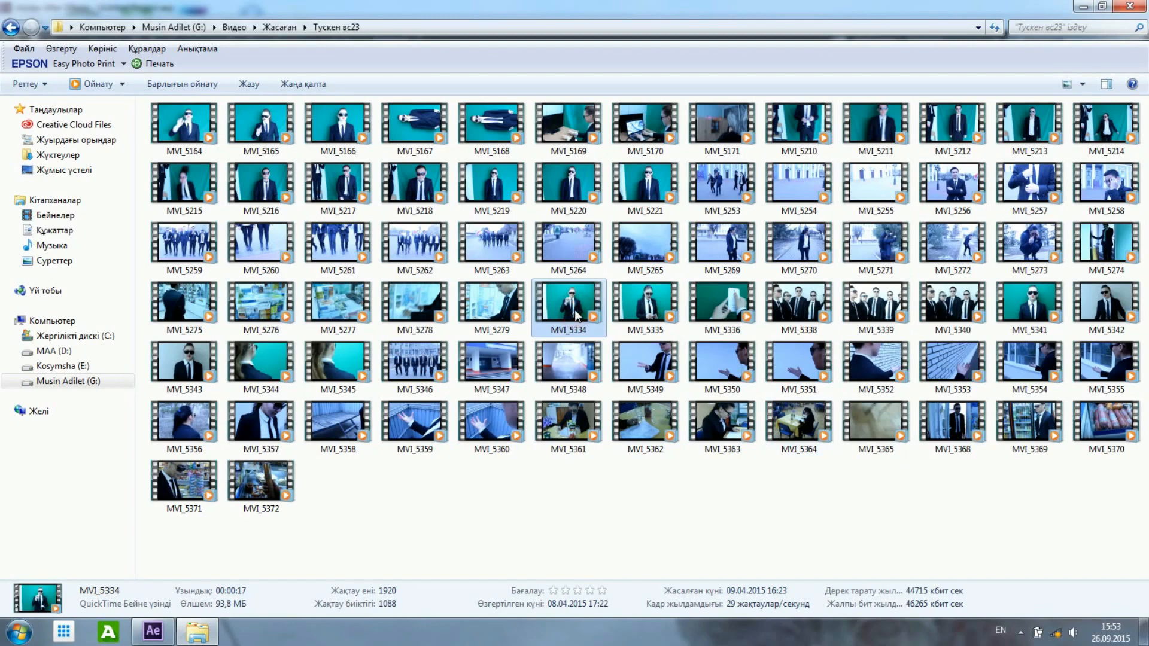
Shrink the After Effects window to sit beside the footage folder and import the clip MVI_5334 into the project.
{"action": "left_click", "coordinate": [162, 631]}
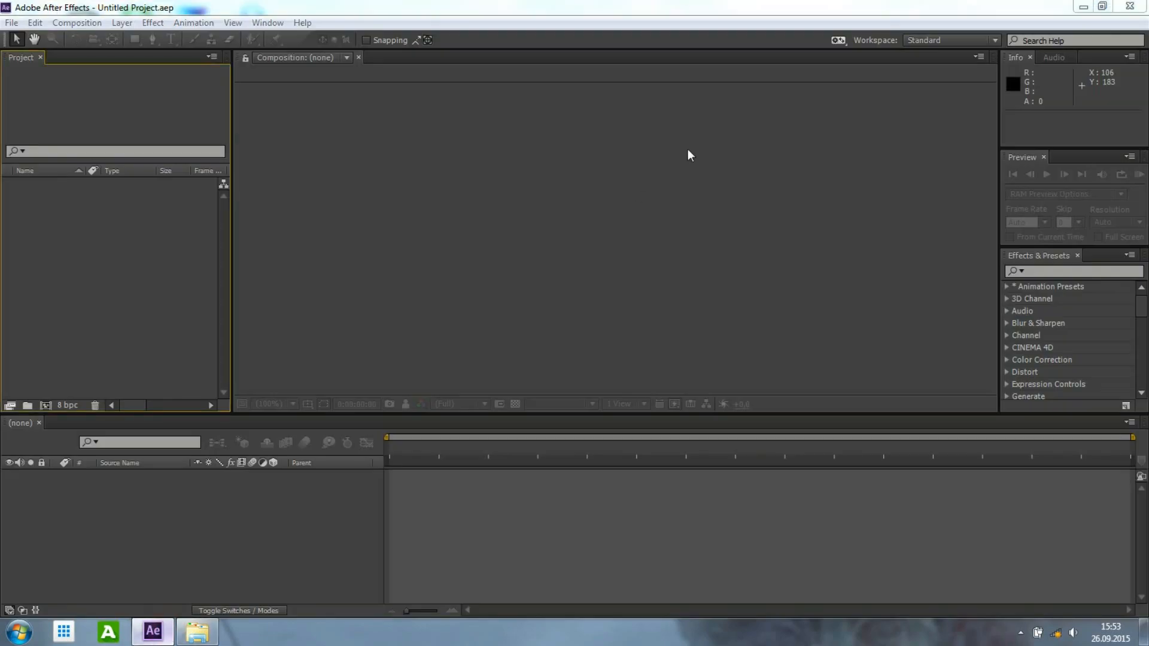
{"action": "left_click", "coordinate": [712, 458]}
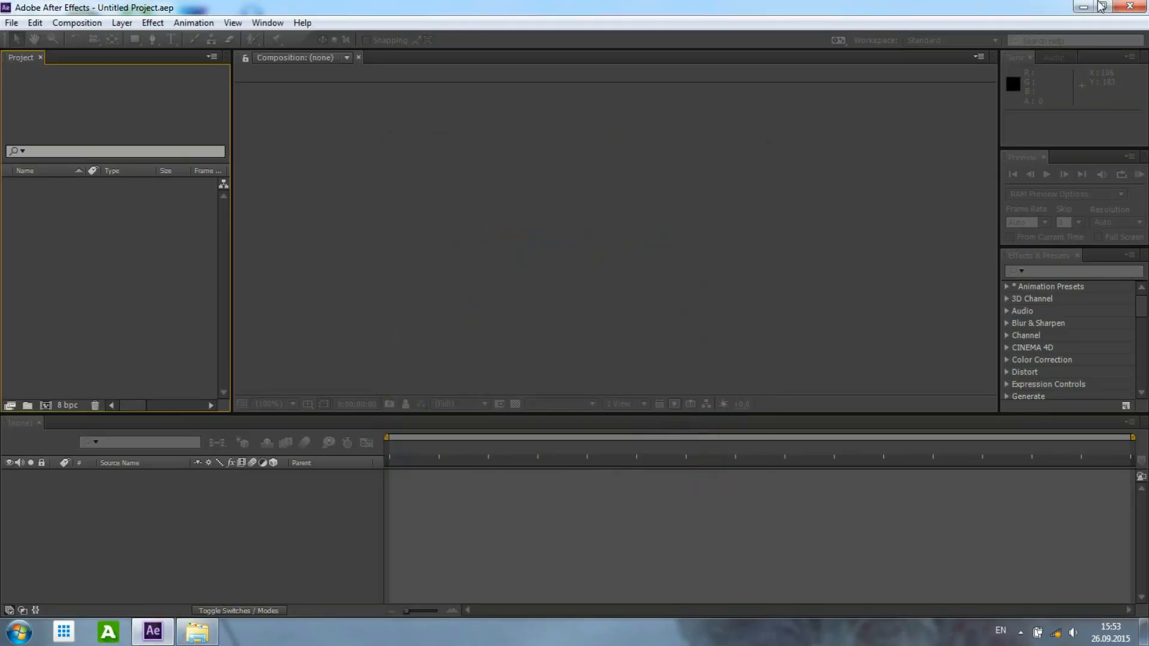
{"action": "left_click_drag", "start_coordinate": [1129, 206], "coordinate": [480, 195]}
{"action": "left_click", "coordinate": [592, 317]}
{"action": "key", "text": "ctrl+a"}
{"action": "left_click_drag", "start_coordinate": [591, 318], "coordinate": [106, 284]}
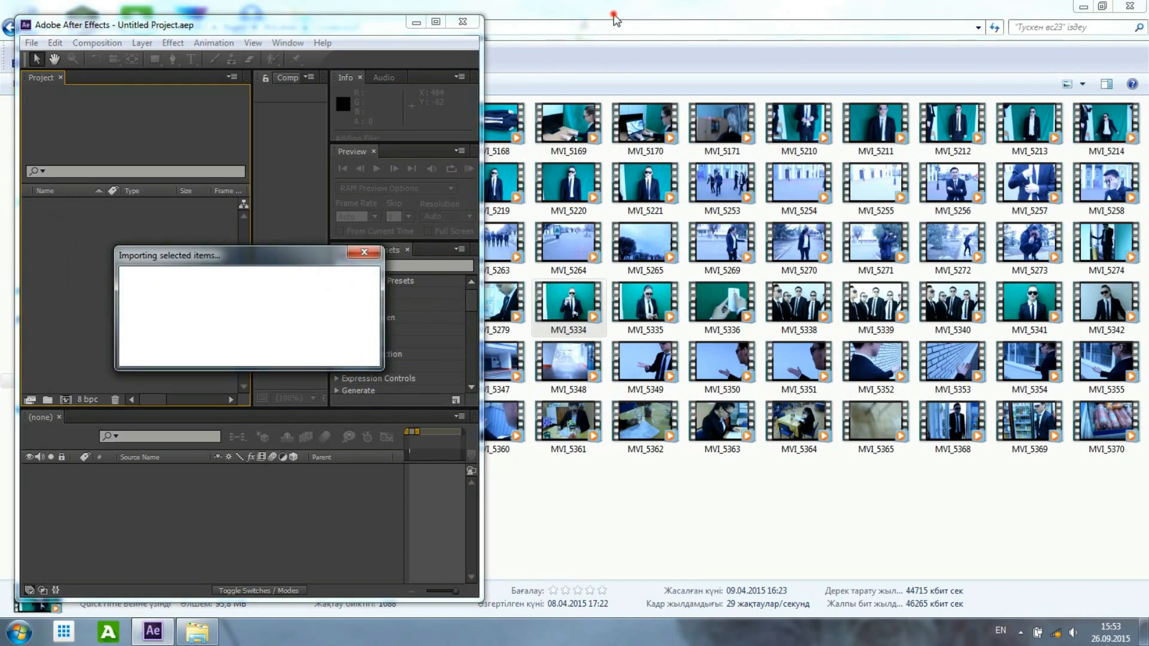
Open the VS-23 folder in Жасаған, shrink its window to sit beside After Effects and import the image 015 into the project.
{"action": "left_click", "coordinate": [616, 20]}
{"action": "left_click", "coordinate": [14, 30]}
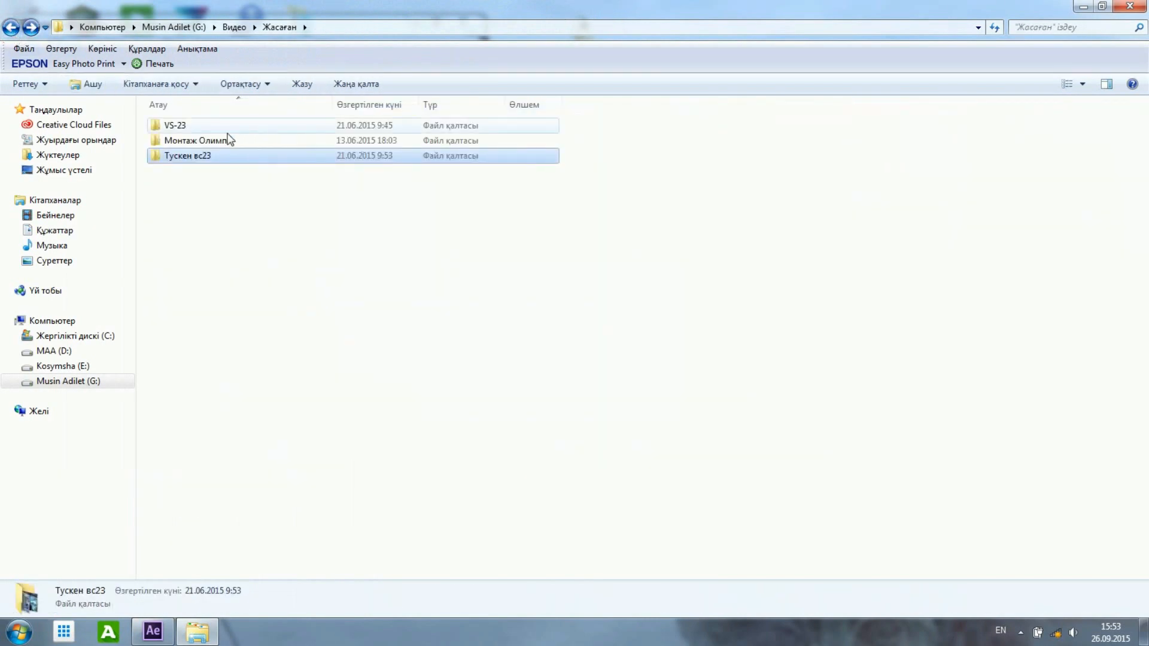
{"action": "double_click", "coordinate": [207, 126]}
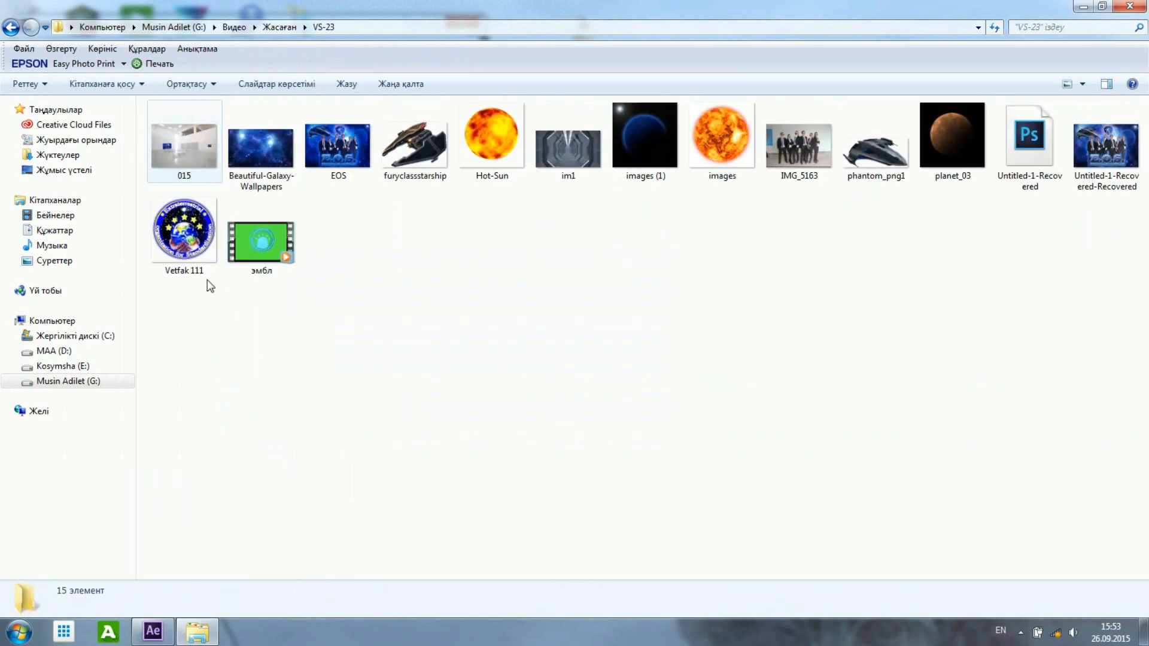
{"action": "left_click", "coordinate": [150, 633]}
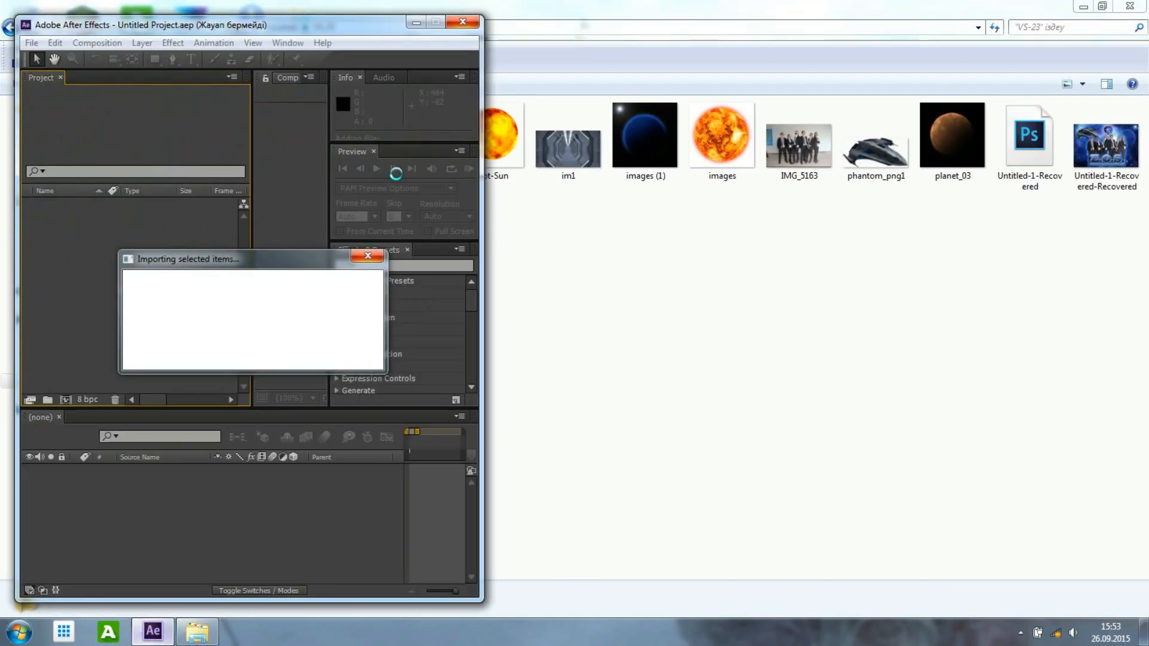
{"action": "double_click", "coordinate": [721, 7]}
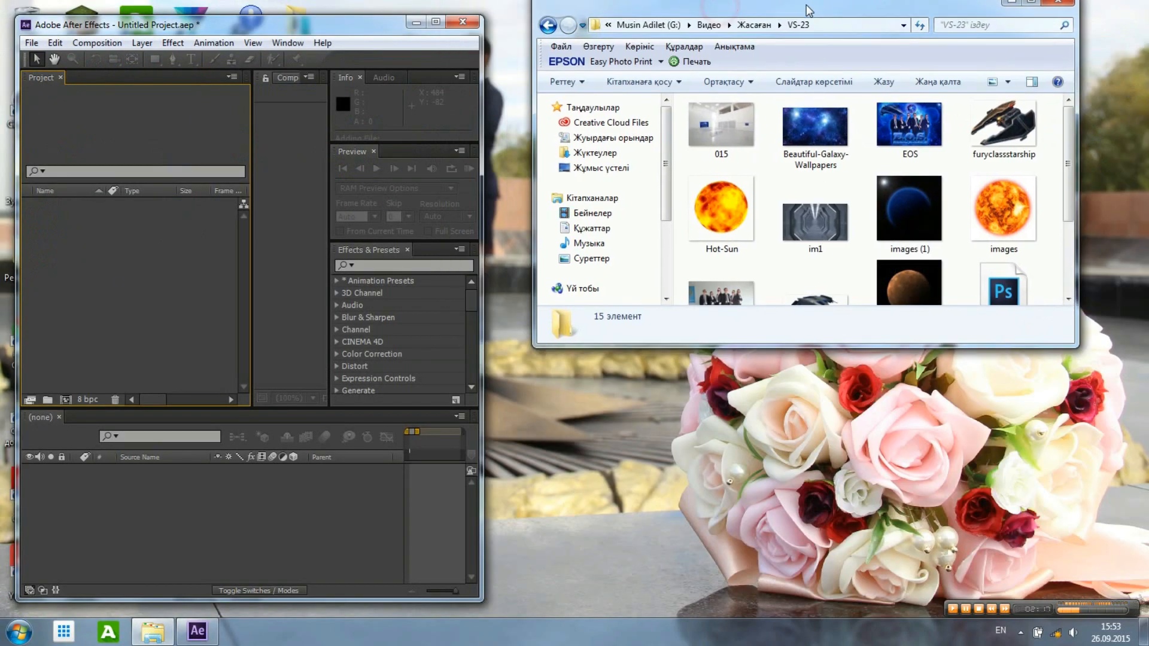
{"action": "left_click_drag", "start_coordinate": [709, 185], "coordinate": [124, 275]}
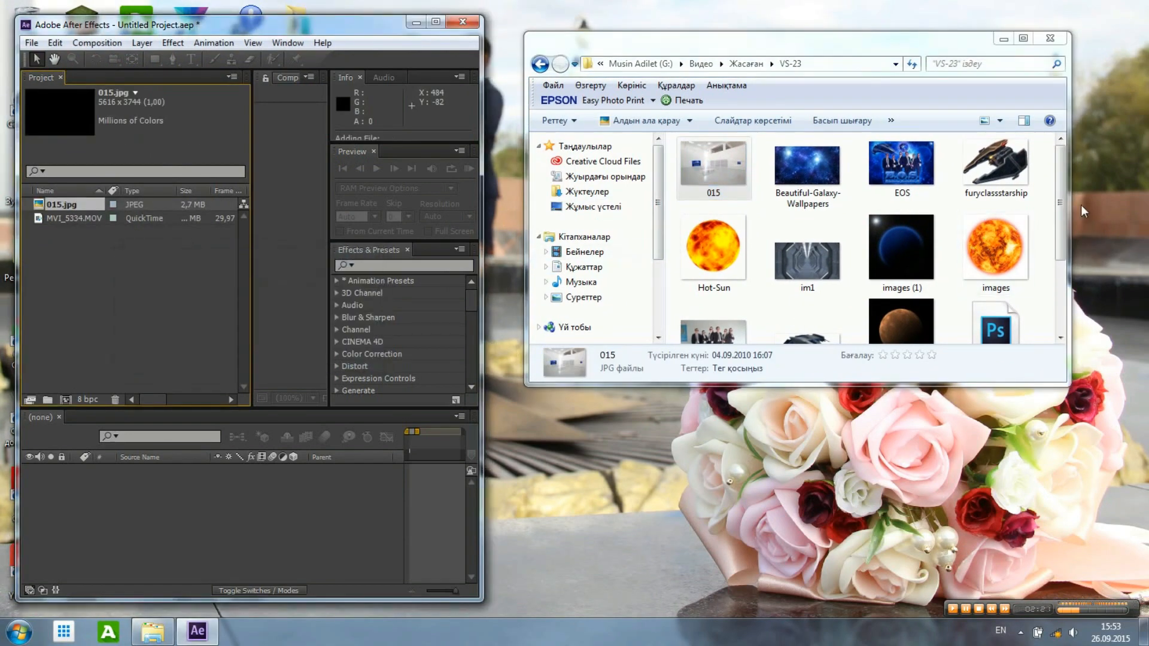
View the EOS image from the VS-23 folder at full size and close the viewer.
{"action": "mouse_move", "coordinate": [1058, 192]}
{"action": "left_mouse_down"}
{"action": "mouse_move", "coordinate": [1060, 270]}
{"action": "mouse_move", "coordinate": [1059, 189]}
{"action": "left_mouse_up"}
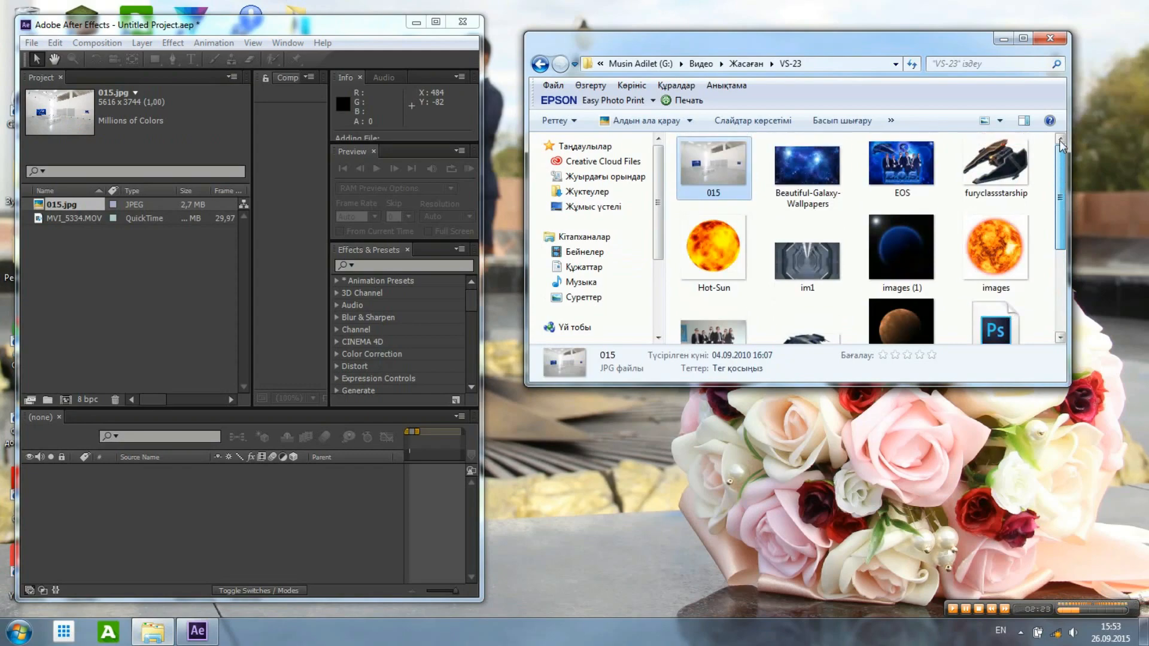
{"action": "left_click", "coordinate": [917, 167]}
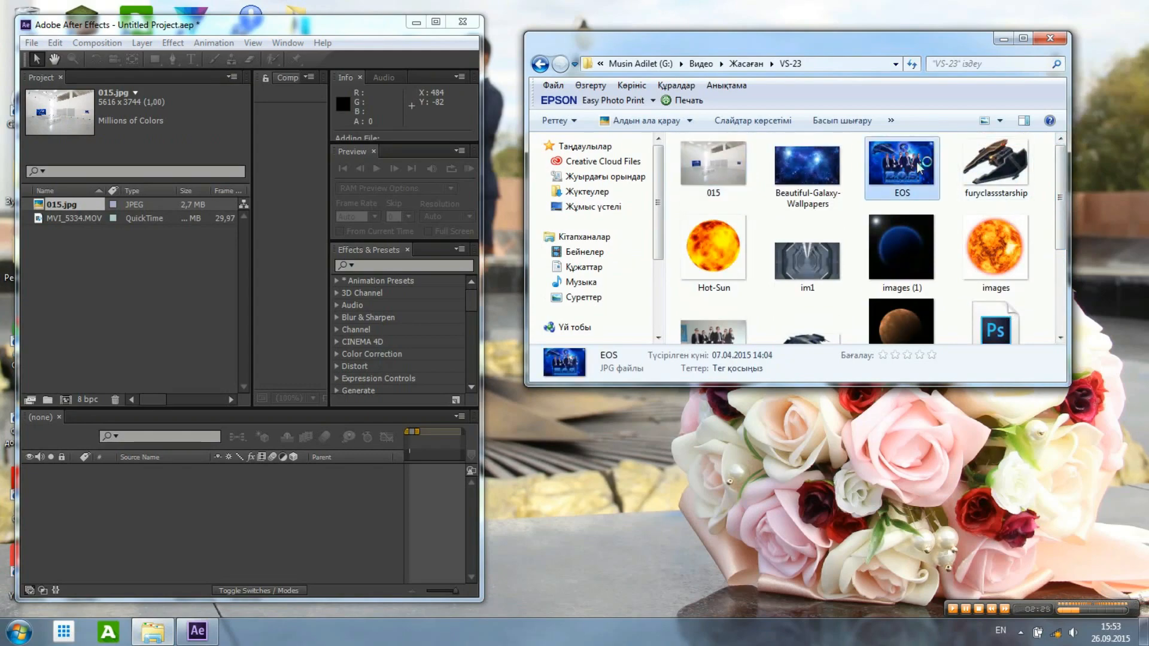
{"action": "double_click", "coordinate": [920, 168]}
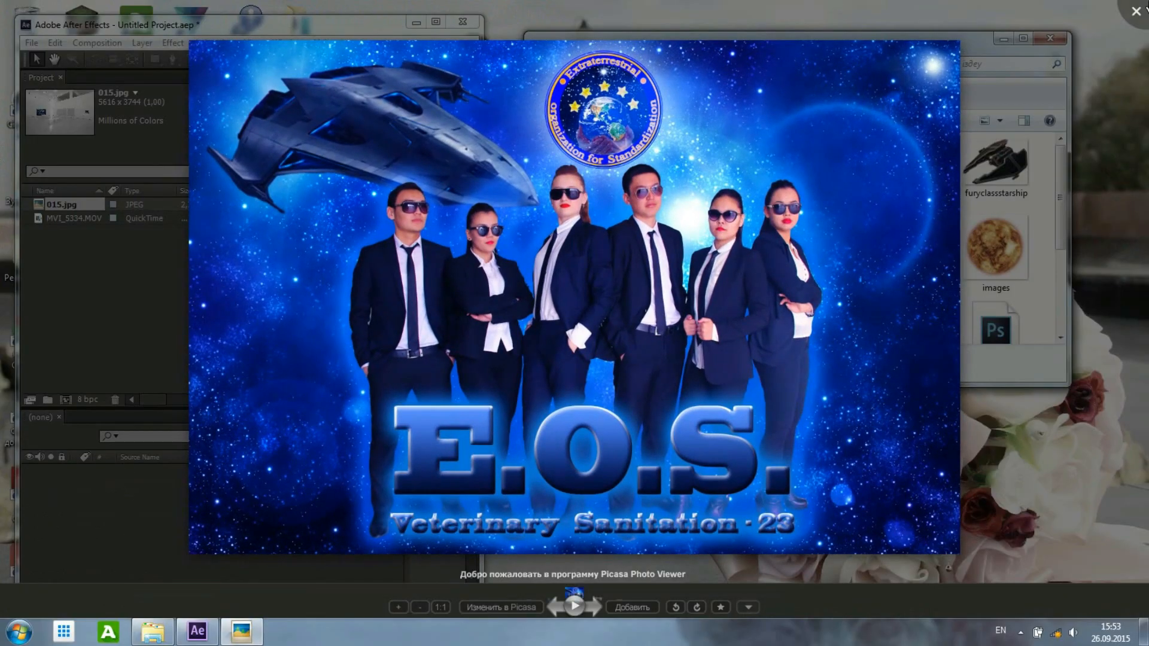
{"action": "left_click", "coordinate": [1135, 11]}
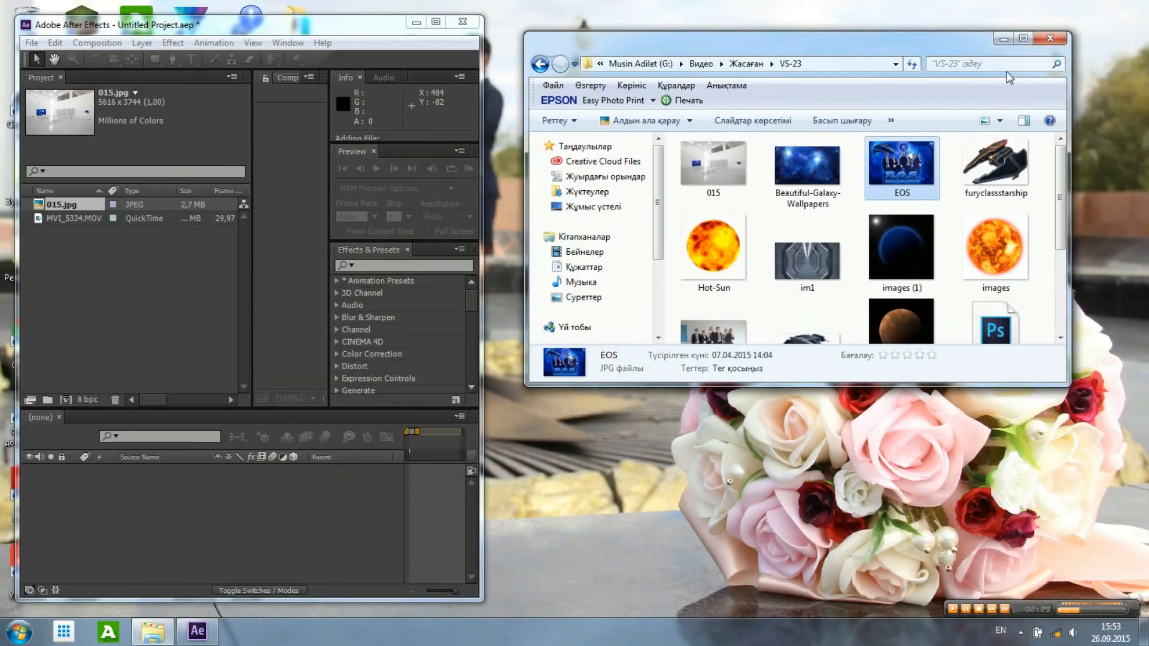
Maximize After Effects, create a composition from MVI_5334.MOV and add 015.jpg as the layer beneath it.
{"action": "left_click", "coordinate": [1002, 39]}
{"action": "left_click", "coordinate": [435, 21]}
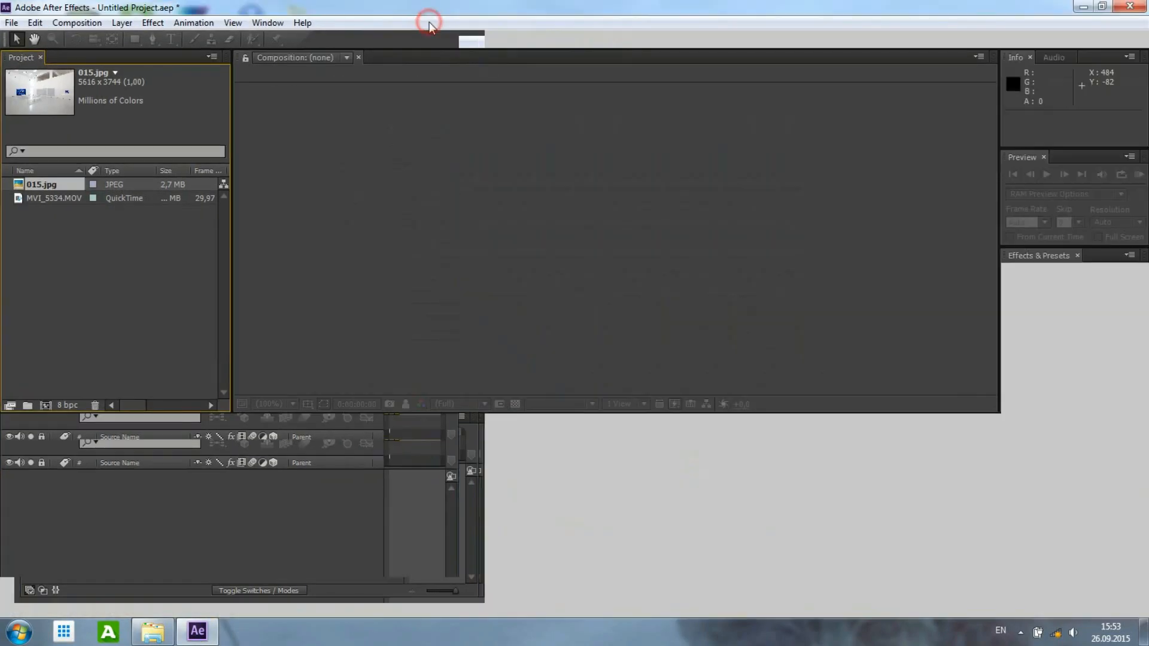
{"action": "left_click_drag", "start_coordinate": [39, 195], "coordinate": [48, 403]}
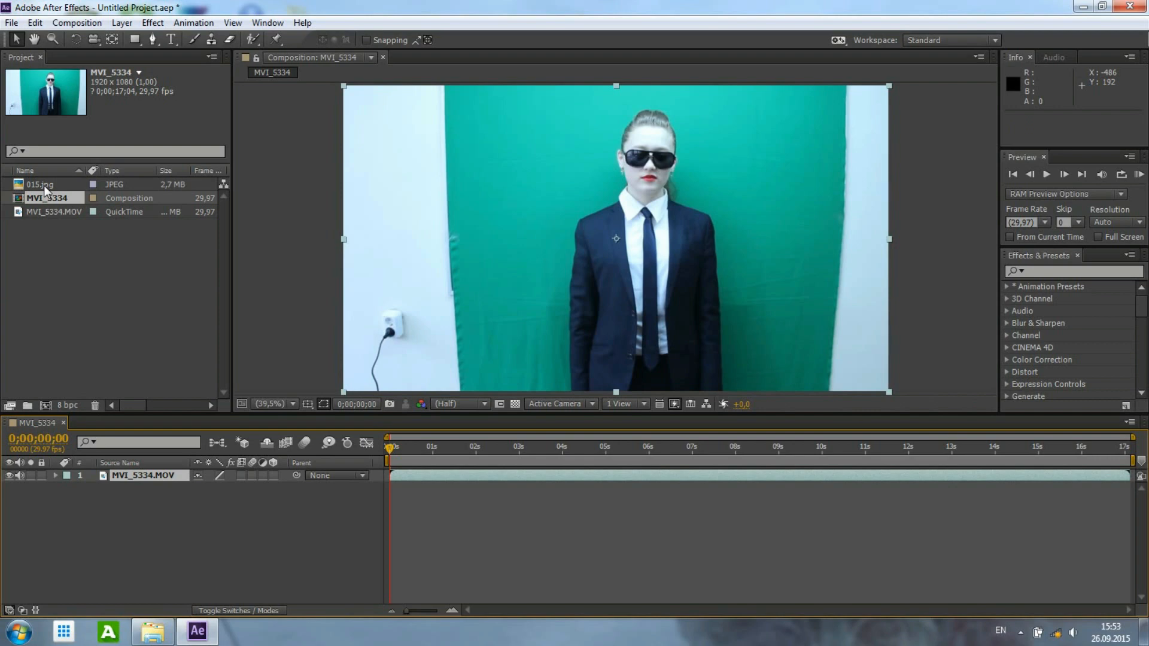
{"action": "left_click_drag", "start_coordinate": [44, 185], "coordinate": [63, 511]}
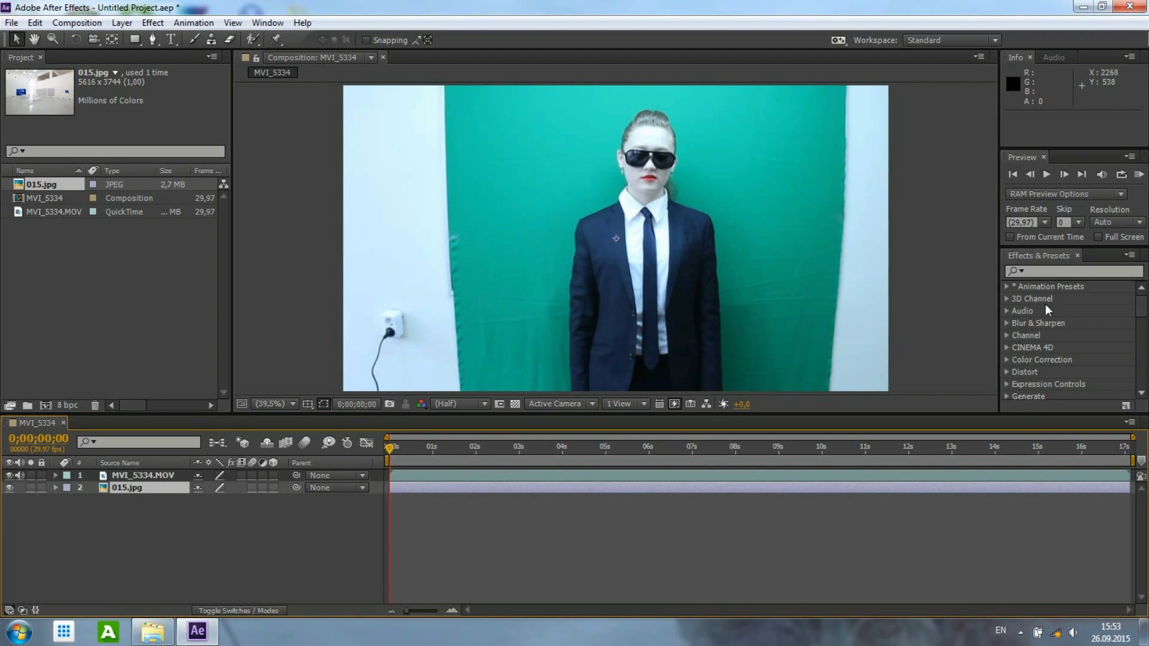
Find Keylight (1.2) by searching the effects for "keyl" and apply it to the MVI_5334.MOV layer.
{"action": "left_click", "coordinate": [1054, 270]}
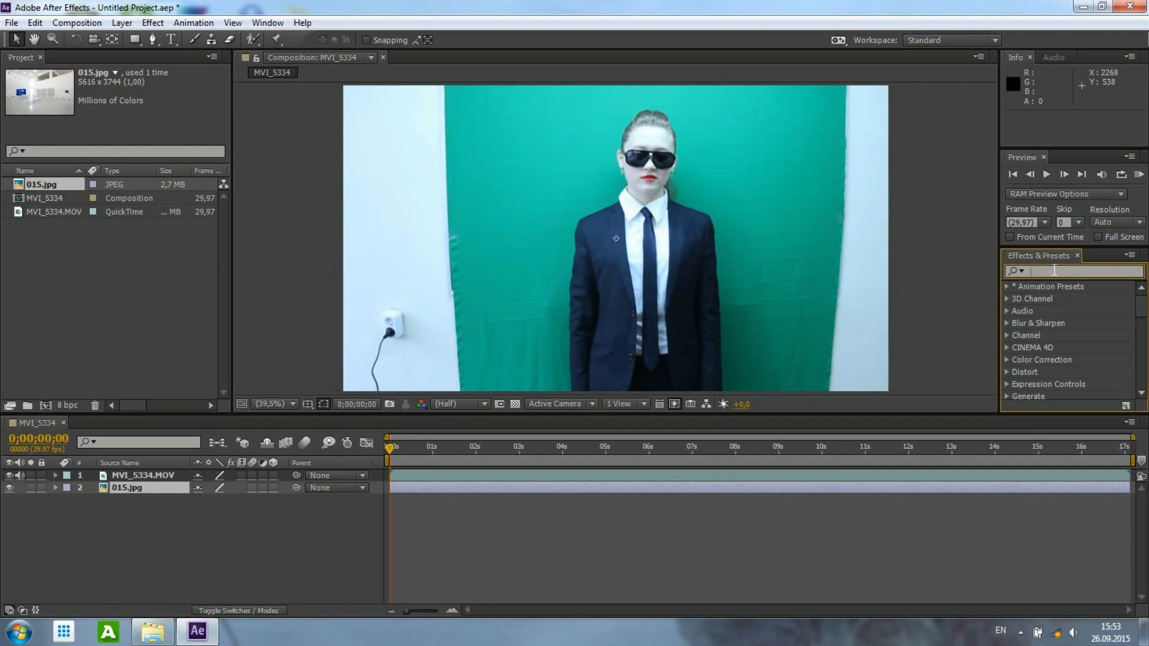
{"action": "type", "text": "ke"}
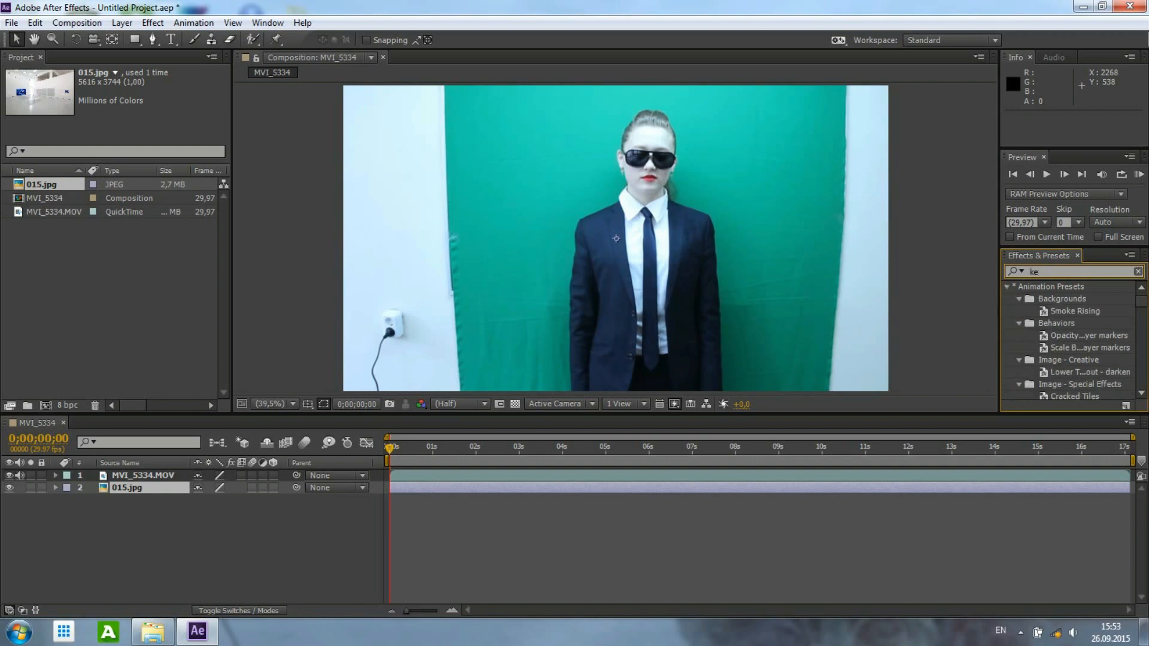
{"action": "type", "text": "yl"}
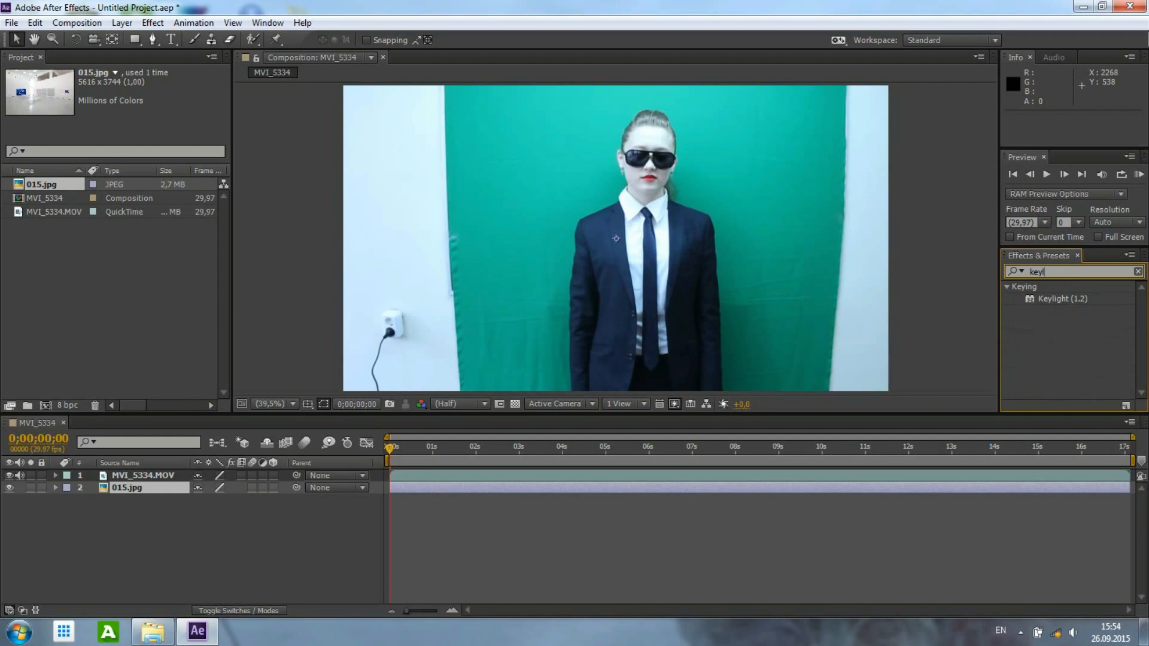
{"action": "left_click_drag", "start_coordinate": [1069, 300], "coordinate": [781, 250]}
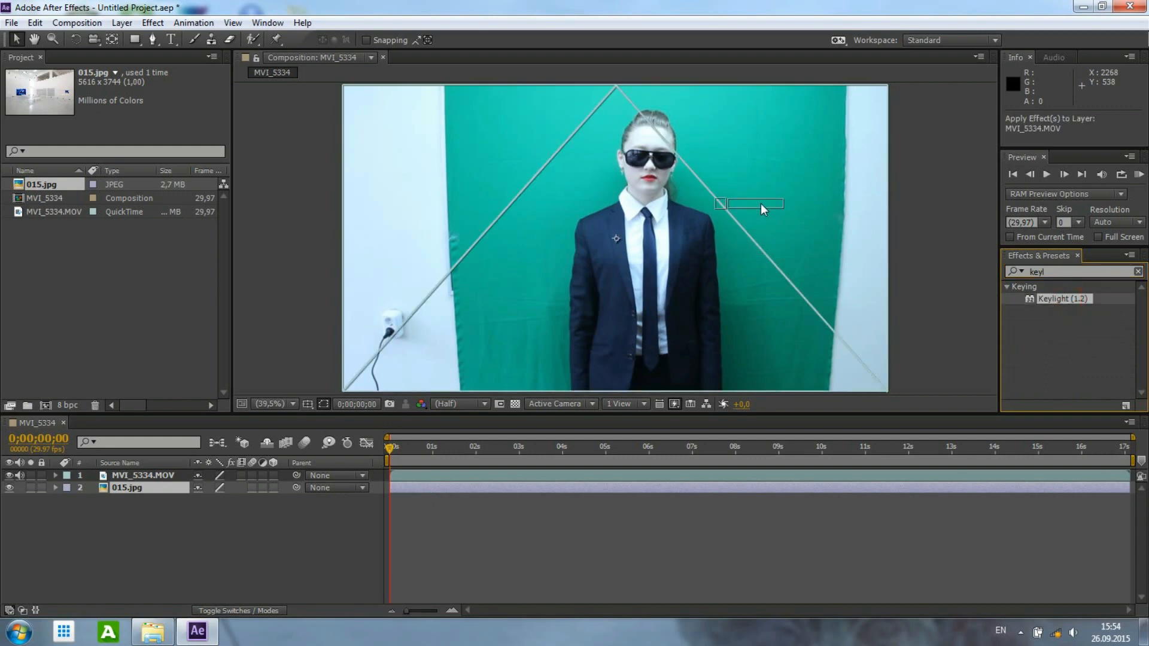
{"action": "left_click_drag", "start_coordinate": [760, 203], "coordinate": [760, 202]}
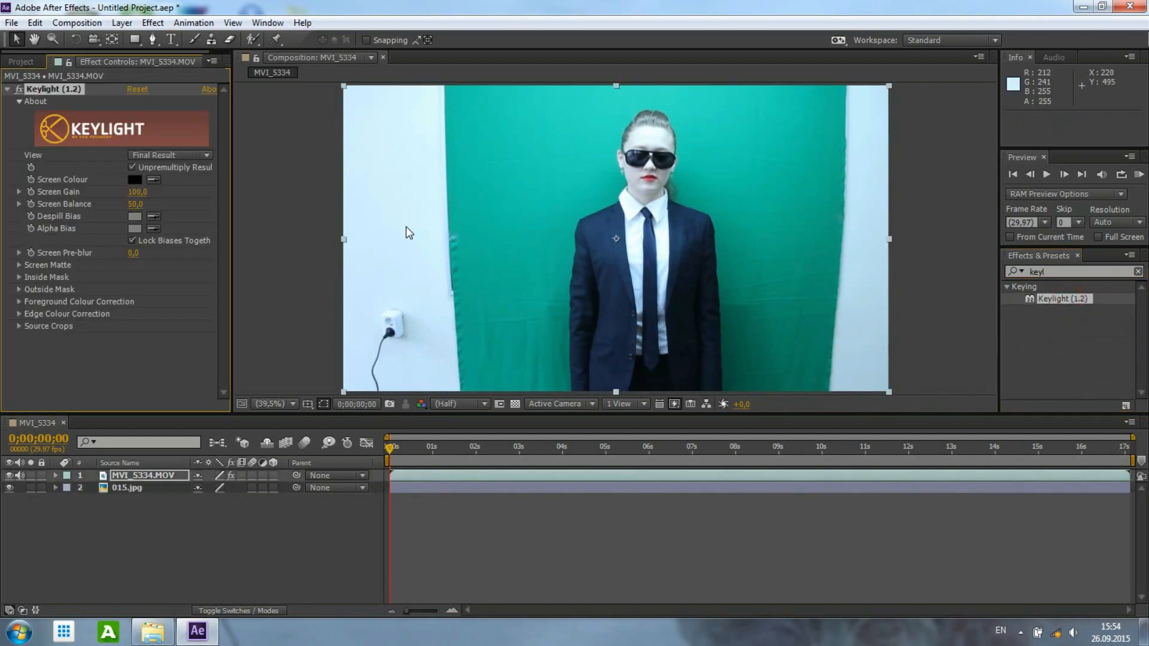
Sample the green backdrop as Keylight's Screen Colour and switch the effect's view to Screen Matte.
{"action": "left_click", "coordinate": [154, 180]}
{"action": "left_click", "coordinate": [557, 155]}
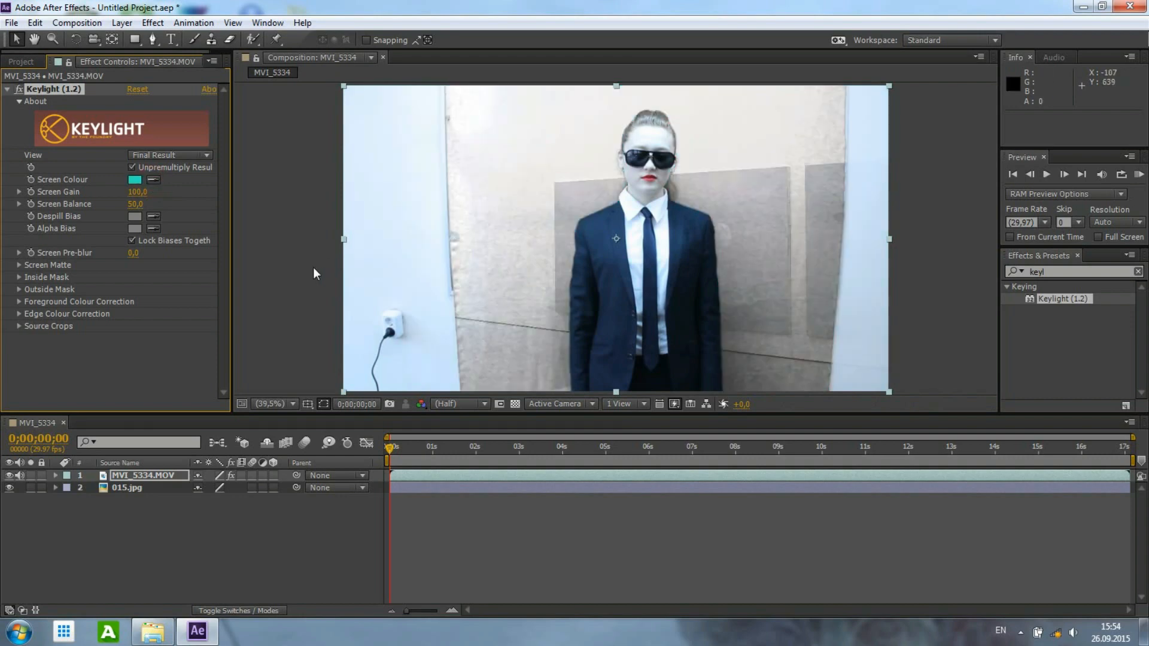
{"action": "left_click", "coordinate": [202, 157]}
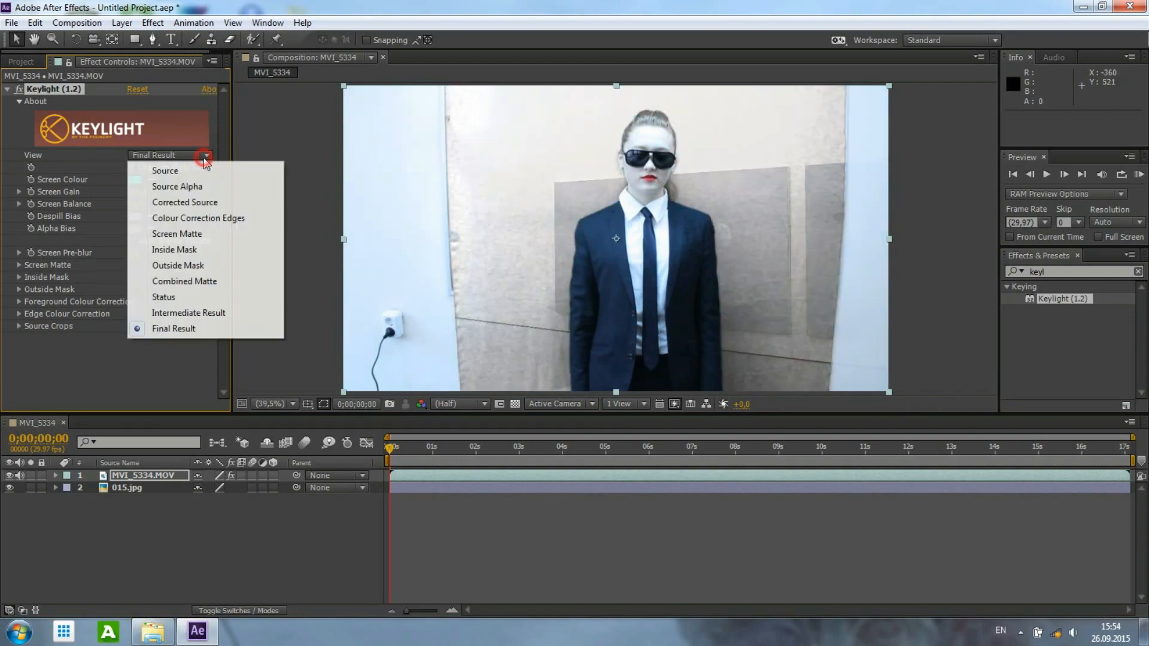
{"action": "left_click", "coordinate": [174, 156]}
{"action": "left_click", "coordinate": [174, 156]}
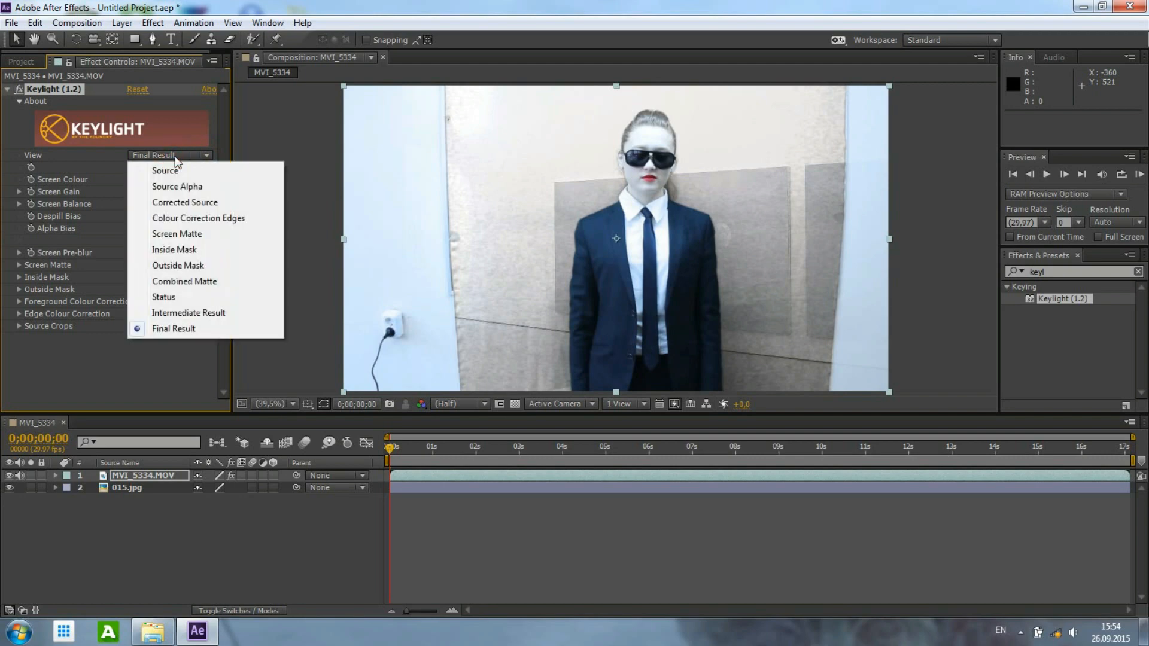
{"action": "left_click", "coordinate": [167, 234]}
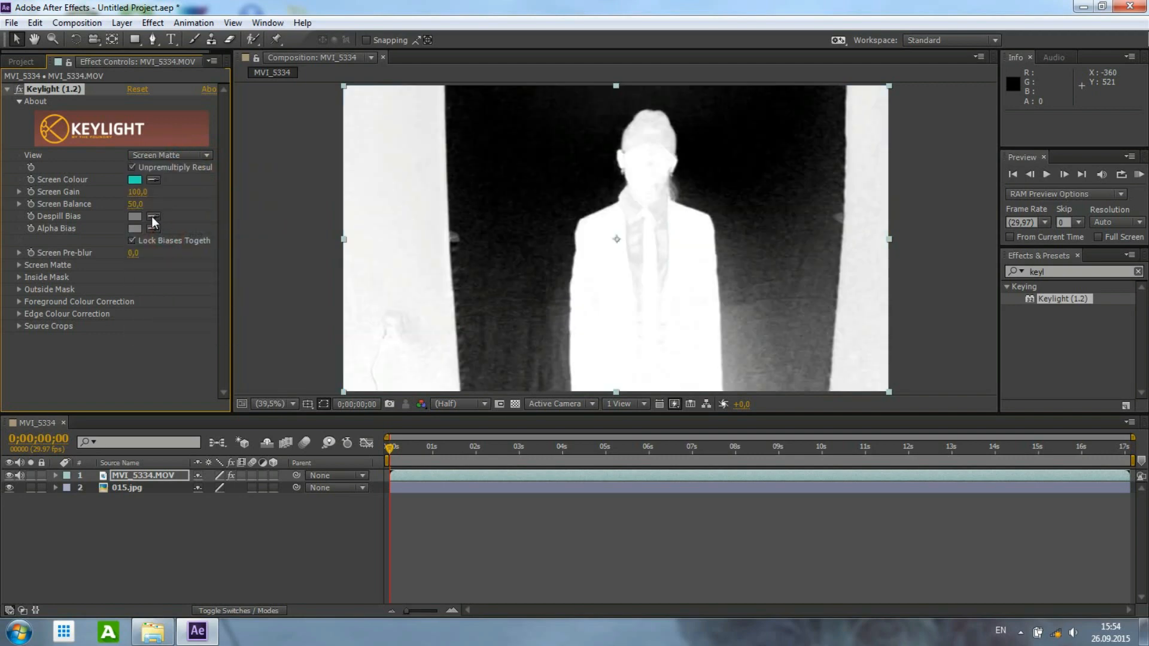
Try a Keylight Screen Gain of 135 with a Screen Balance of 100 to clean up the matte.
{"action": "left_click_drag", "start_coordinate": [137, 192], "coordinate": [206, 193]}
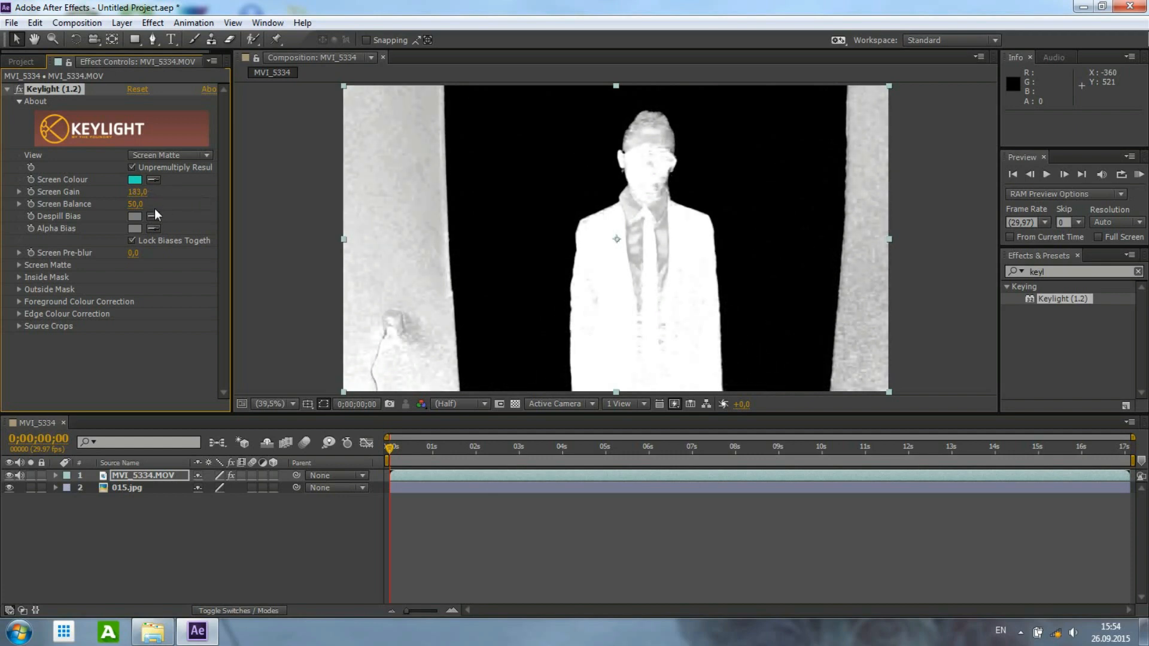
{"action": "left_click_drag", "start_coordinate": [138, 205], "coordinate": [204, 204]}
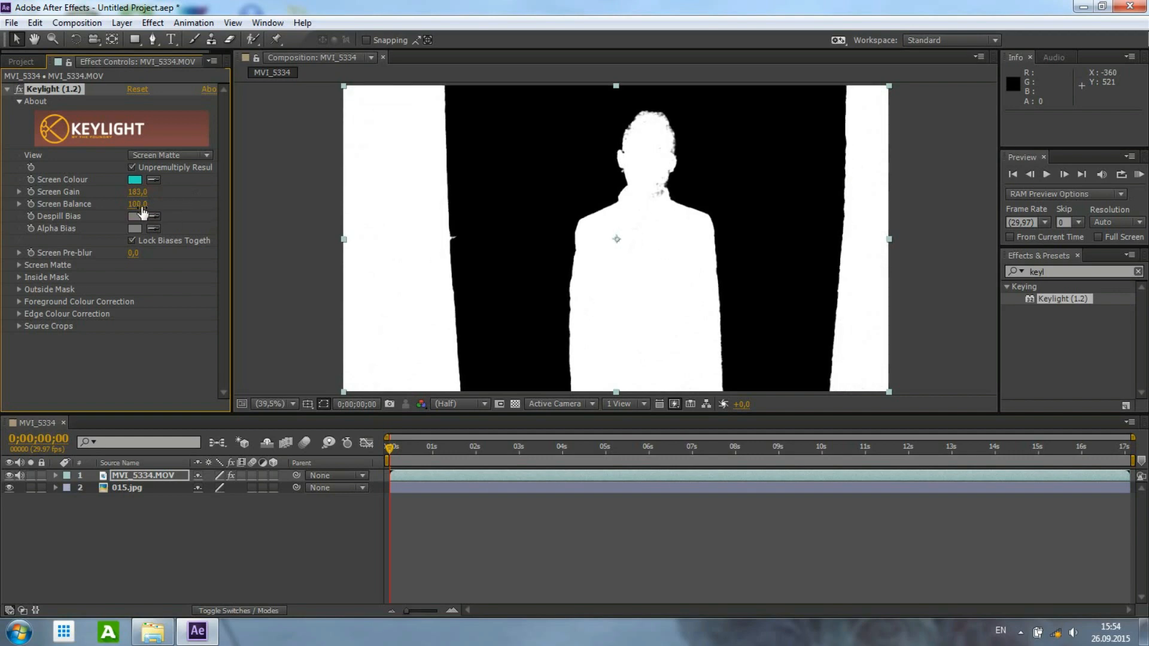
{"action": "left_click_drag", "start_coordinate": [142, 191], "coordinate": [70, 193]}
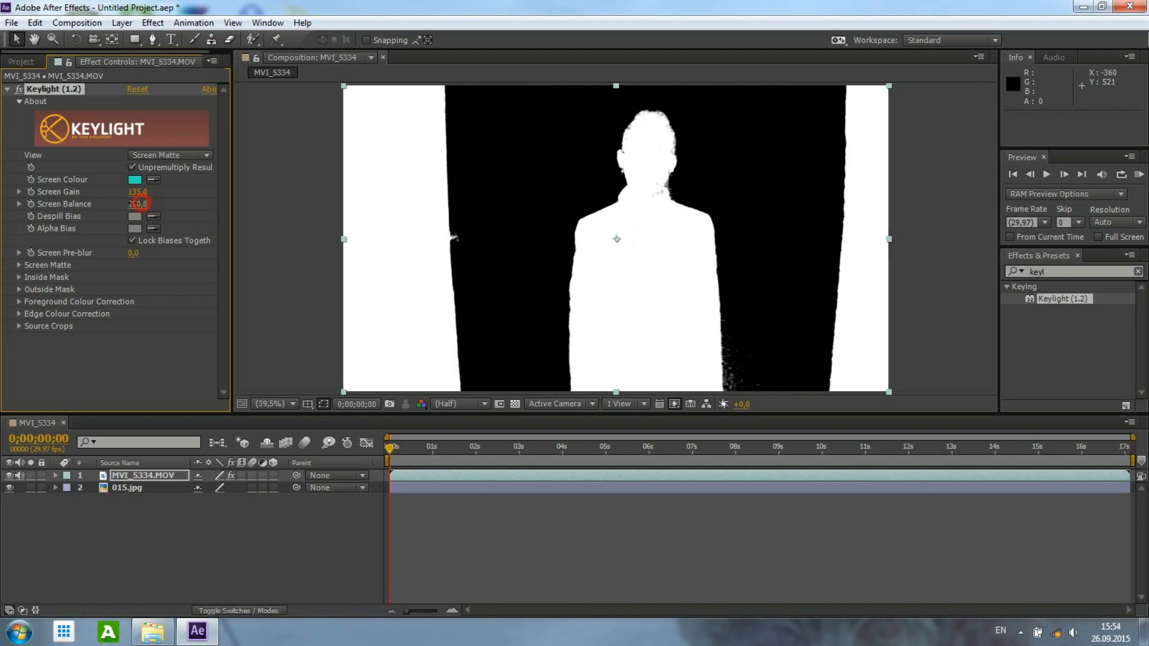
{"action": "left_click_drag", "start_coordinate": [204, 205], "coordinate": [241, 220]}
Try a Screen Gain of 46 with Screen Matte values of Clip Black 79, Clip White 93 and Clip Rollback 3.8.
{"action": "left_click", "coordinate": [19, 265]}
{"action": "left_click_drag", "start_coordinate": [135, 282], "coordinate": [194, 279]}
{"action": "left_click_drag", "start_coordinate": [138, 193], "coordinate": [77, 192]}
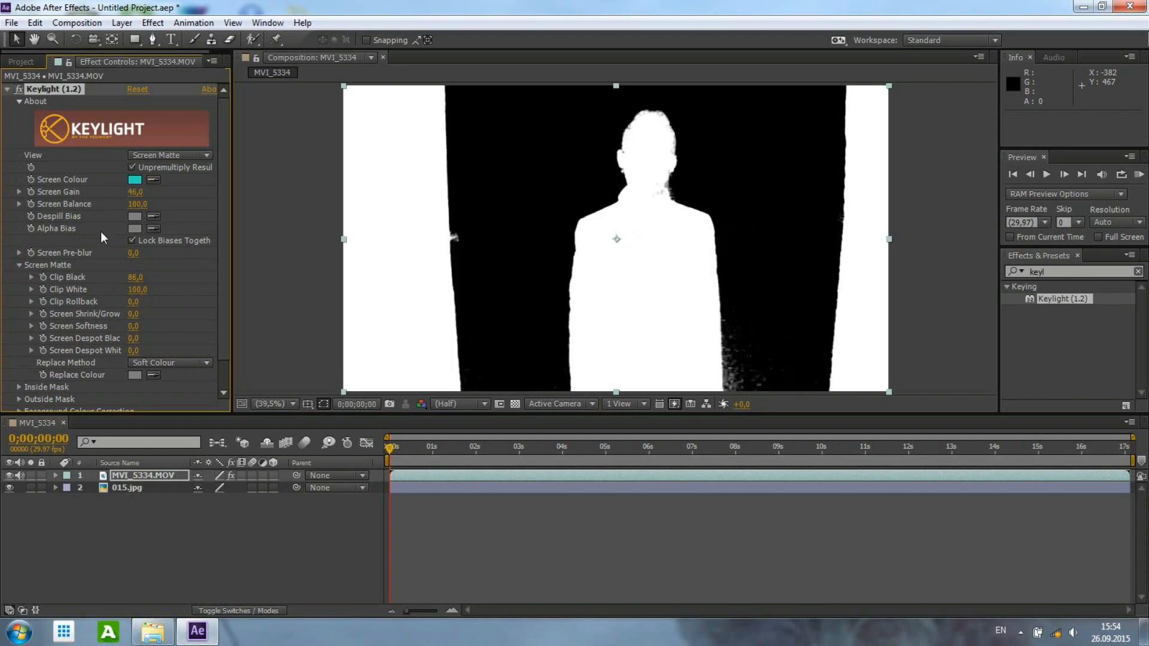
{"action": "left_click_drag", "start_coordinate": [136, 278], "coordinate": [166, 302]}
{"action": "left_click", "coordinate": [136, 302]}
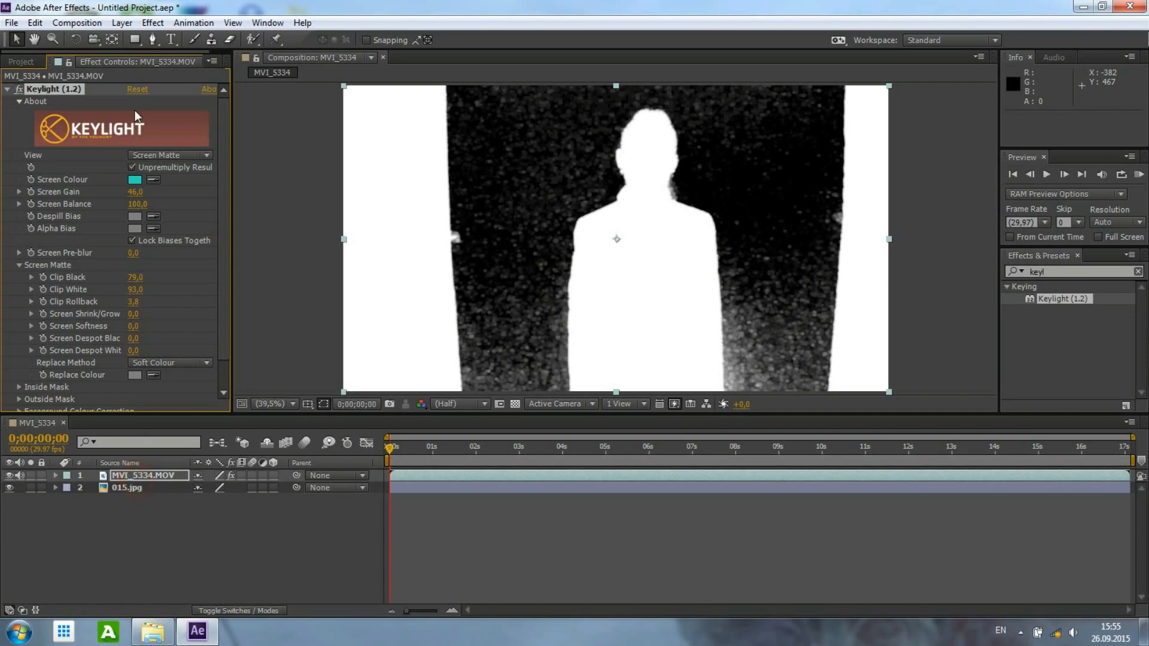
Delete the Keylight effect from the MVI_5334.MOV layer.
{"action": "key", "text": "Delete"}
{"action": "left_click", "coordinate": [29, 58]}
{"action": "left_click", "coordinate": [90, 66]}
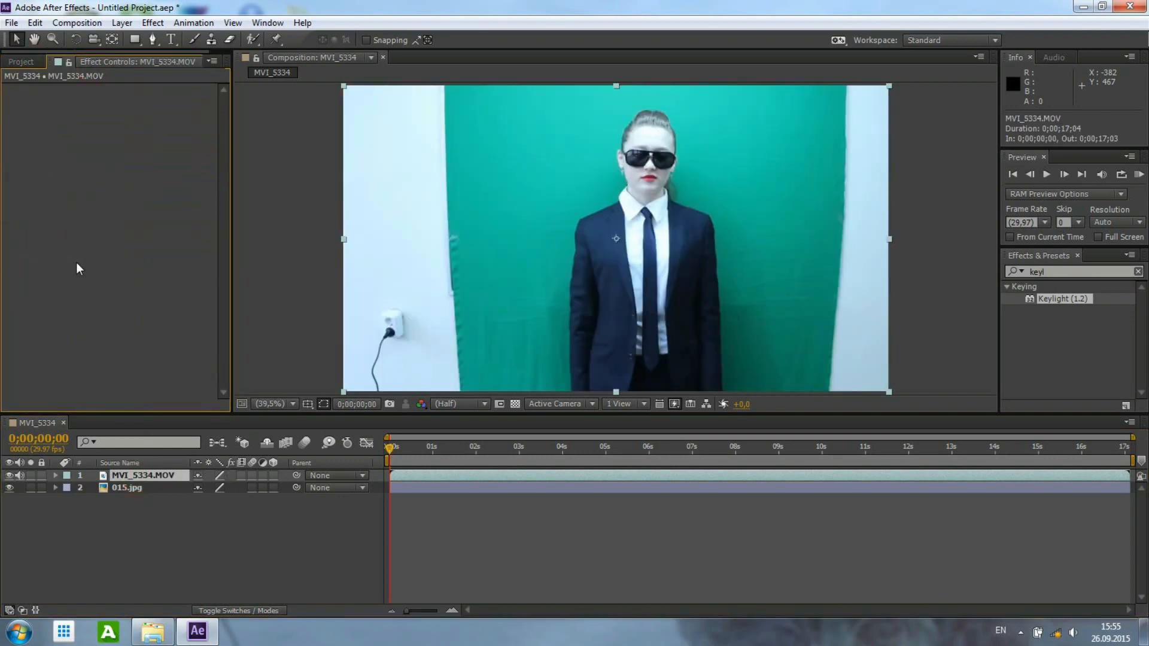
Reapply Keylight to MVI_5334.MOV, sample the green backdrop as Screen Colour, and set Screen Gain to 90 and Screen Balance to 26.
{"action": "left_click_drag", "start_coordinate": [1060, 295], "coordinate": [662, 239]}
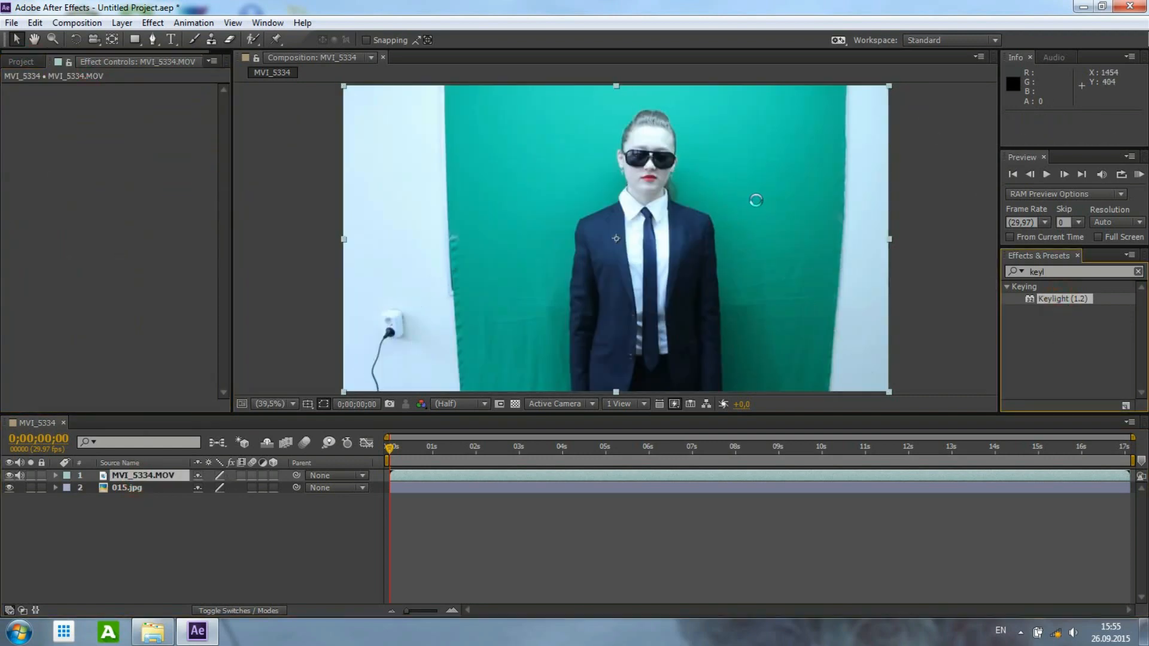
{"action": "left_click", "coordinate": [589, 153]}
{"action": "left_click_drag", "start_coordinate": [140, 198], "coordinate": [121, 204]}
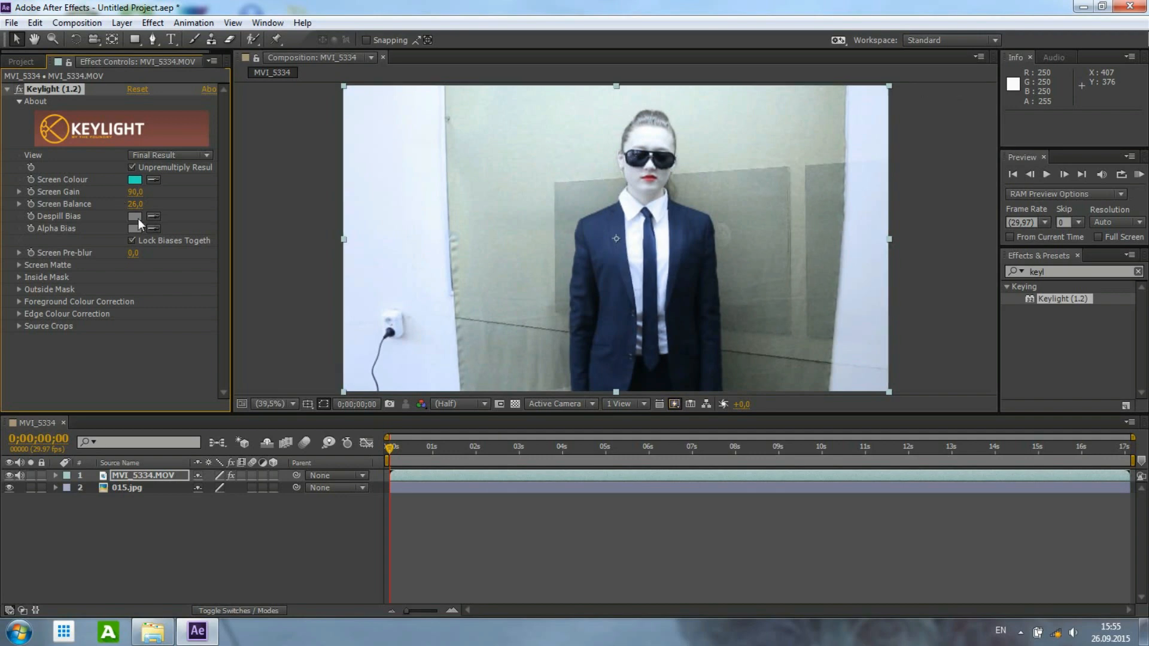
Sample Keylight's Despill Bias from the background beside the woman's neck and set Screen Pre-blur to 1.2.
{"action": "left_click", "coordinate": [154, 216]}
{"action": "left_click", "coordinate": [598, 186]}
{"action": "left_click", "coordinate": [133, 253]}
{"action": "mouse_move", "coordinate": [145, 252]}
{"action": "left_mouse_down"}
{"action": "mouse_move", "coordinate": [107, 253]}
{"action": "mouse_move", "coordinate": [137, 252]}
{"action": "left_mouse_up"}
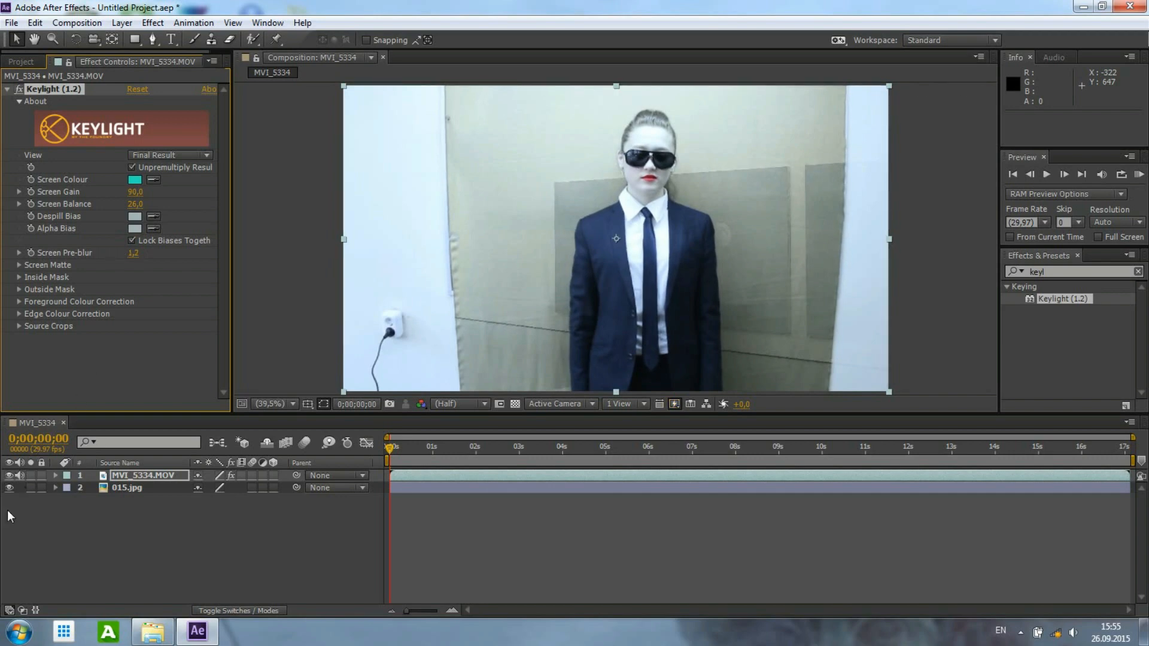
Raise Clip Black in Keylight's Screen Matte settings to remove the remaining backdrop tint.
{"action": "left_click", "coordinate": [19, 261]}
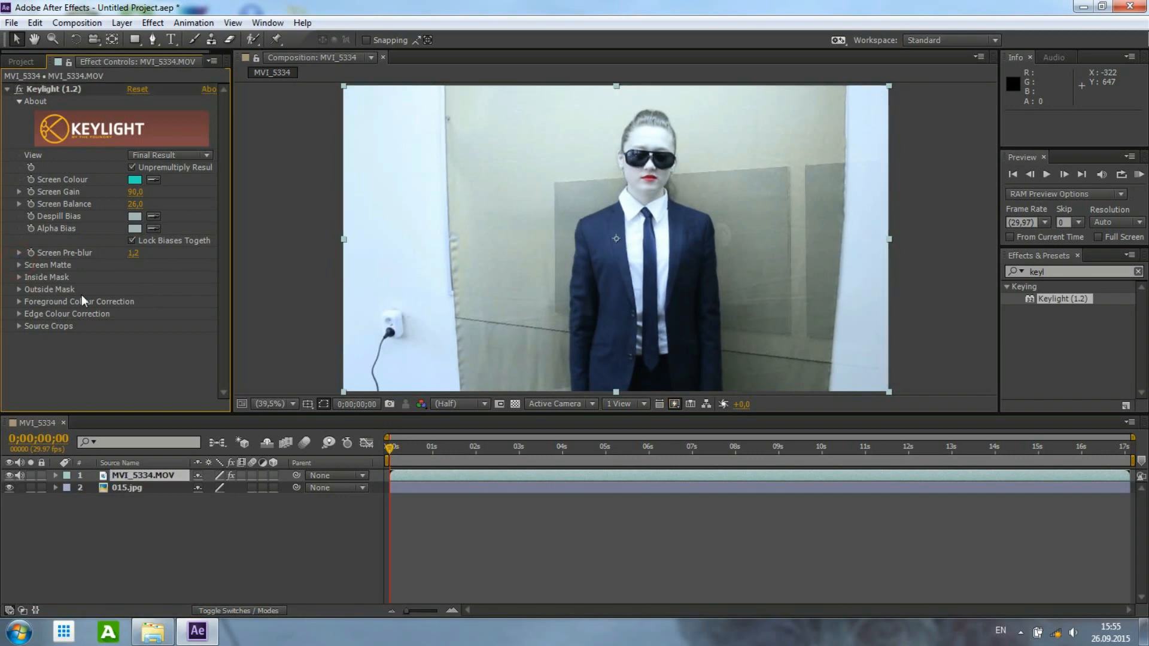
{"action": "left_click", "coordinate": [20, 264]}
{"action": "left_click_drag", "start_coordinate": [133, 278], "coordinate": [165, 275]}
Move the 015.jpg background layer to about 2781, 1966.5 behind the woman and reveal its Position property.
{"action": "left_click", "coordinate": [124, 493]}
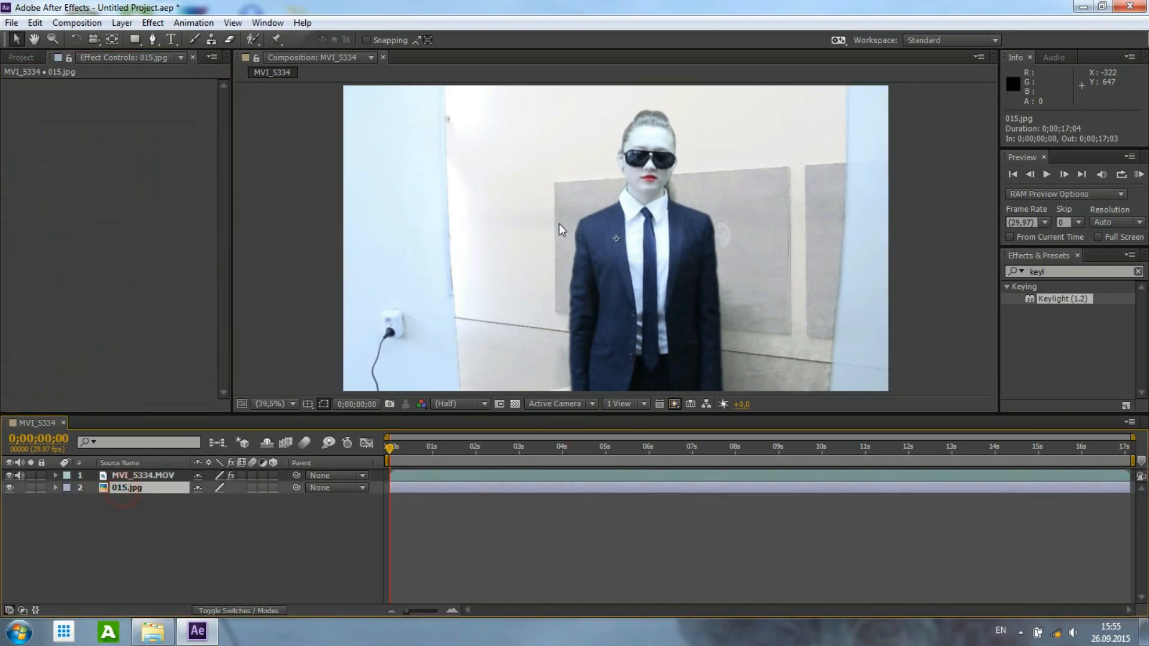
{"action": "left_click_drag", "start_coordinate": [571, 184], "coordinate": [720, 313]}
{"action": "left_click_drag", "start_coordinate": [562, 173], "coordinate": [832, 367]}
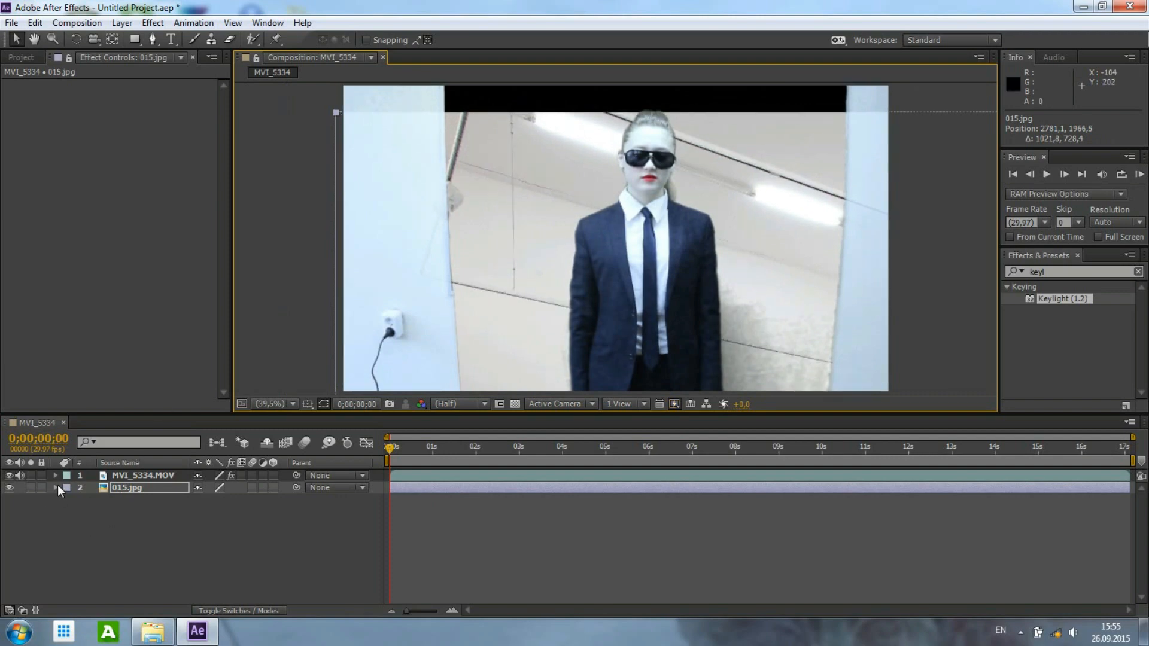
{"action": "key", "text": "p"}
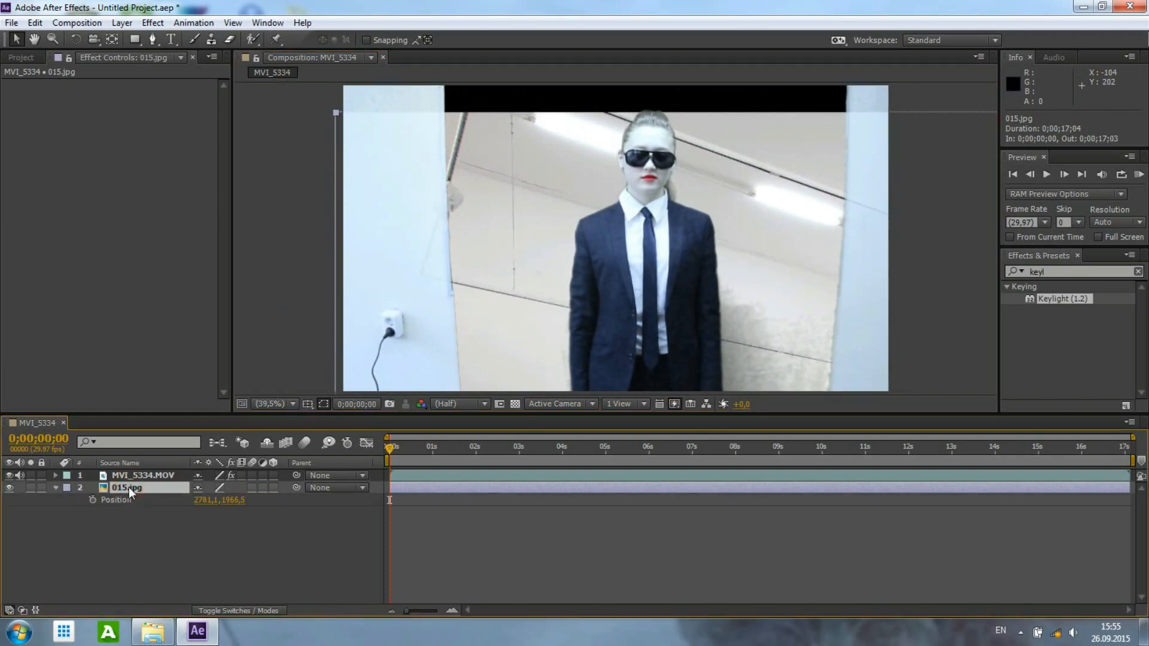
{"action": "left_click", "coordinate": [54, 488]}
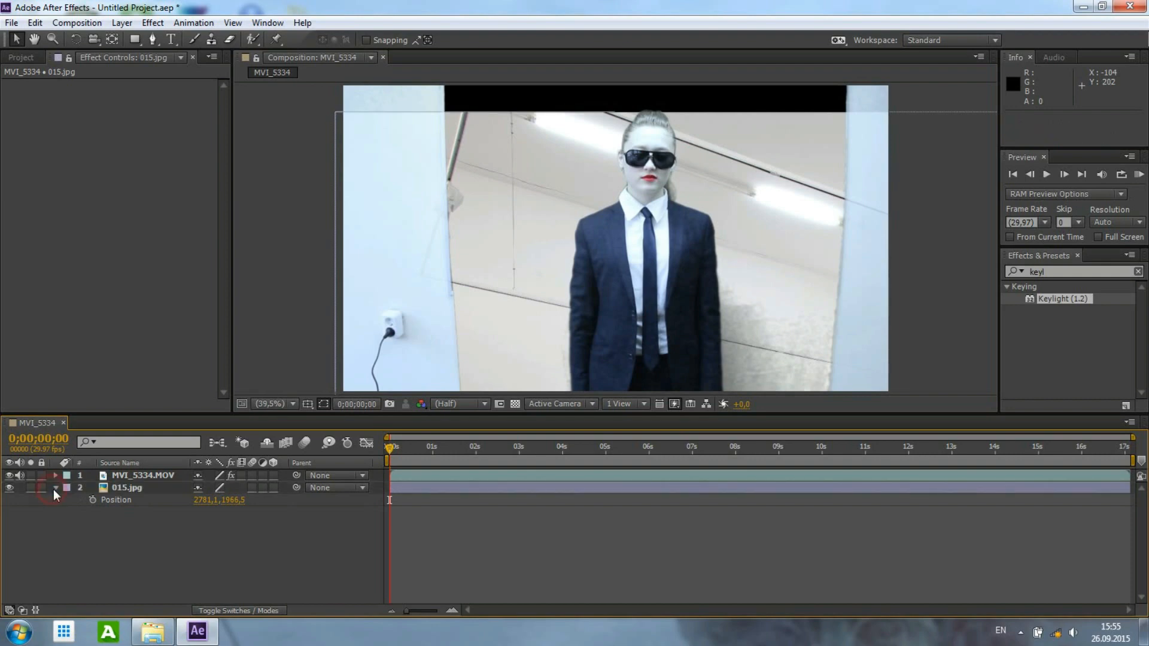
Scale the 015.jpg background layer to 35% and move it to about 997.9, 509.6 behind the woman.
{"action": "left_click", "coordinate": [55, 488]}
{"action": "left_click_drag", "start_coordinate": [238, 537], "coordinate": [207, 537]}
{"action": "left_click_drag", "start_coordinate": [866, 375], "coordinate": [473, 103]}
{"action": "left_click", "coordinate": [151, 525]}
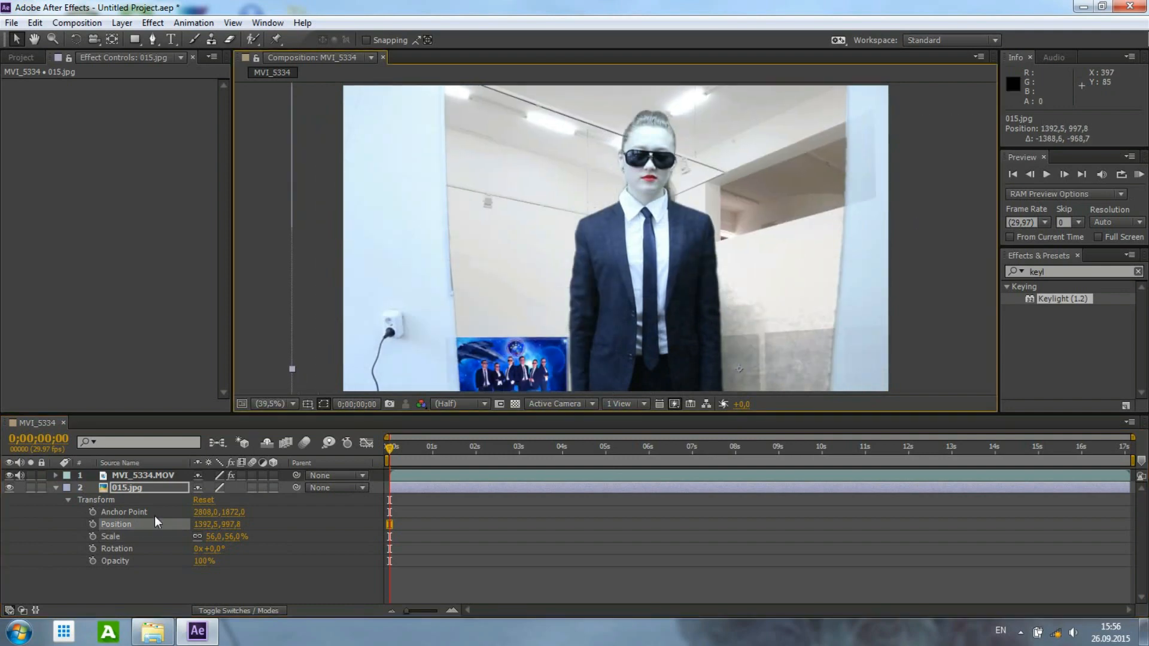
{"action": "left_click_drag", "start_coordinate": [220, 543], "coordinate": [218, 542]}
{"action": "left_click_drag", "start_coordinate": [610, 290], "coordinate": [521, 190]}
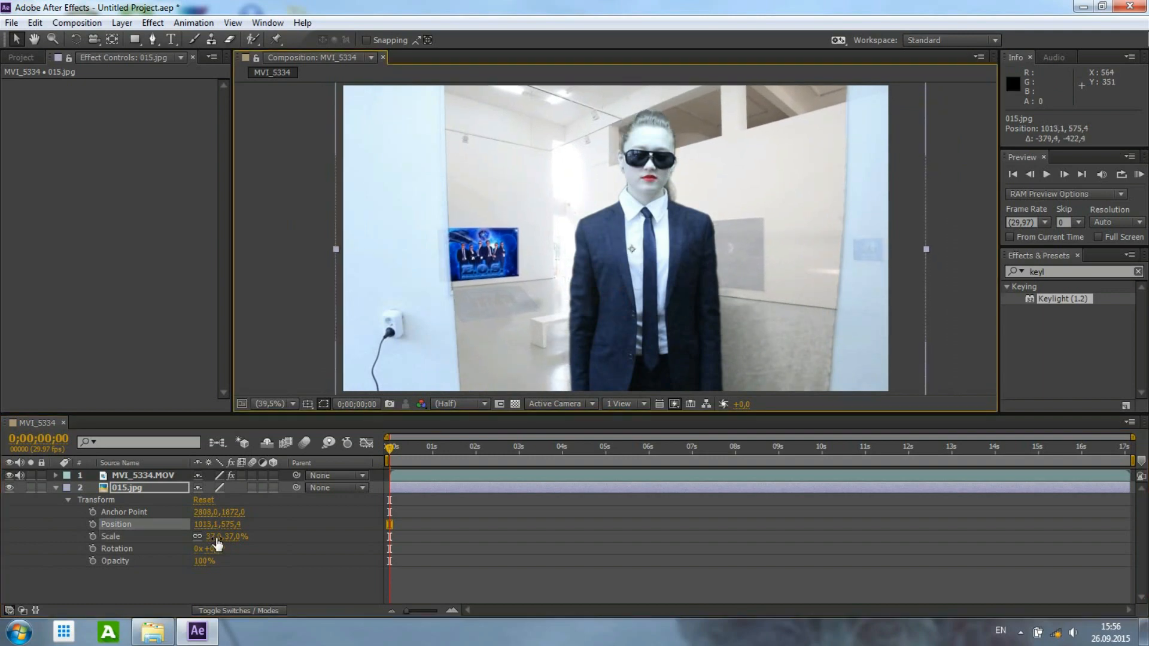
{"action": "left_click_drag", "start_coordinate": [218, 538], "coordinate": [217, 537]}
{"action": "left_click_drag", "start_coordinate": [559, 313], "coordinate": [557, 293]}
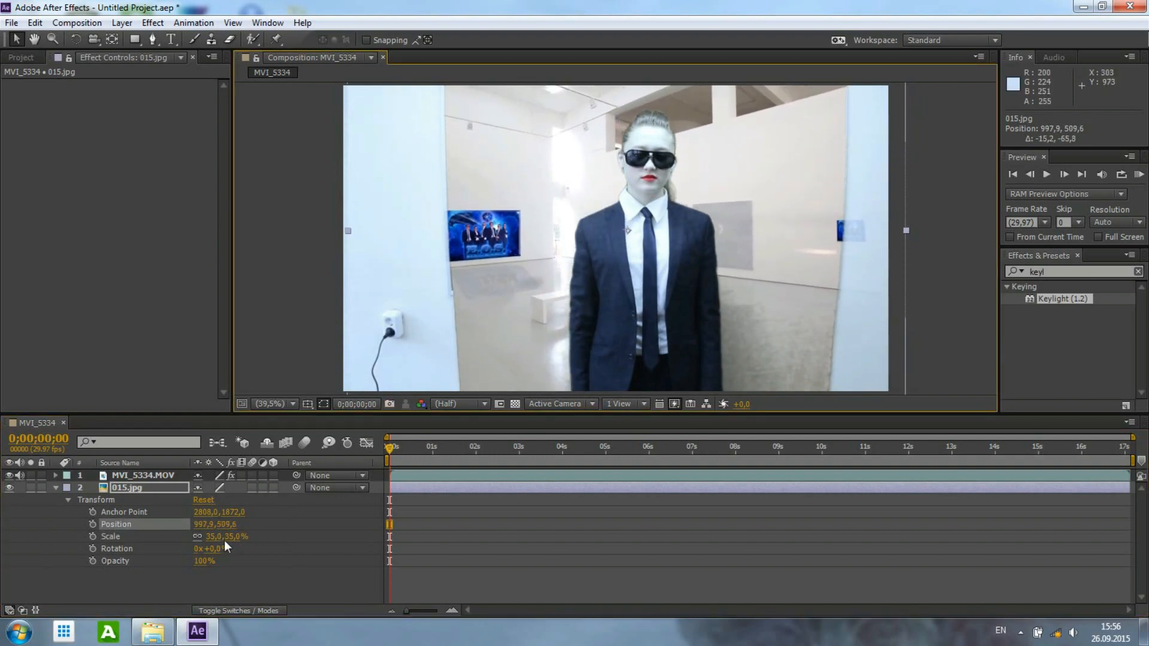
Set Keylight's Clip Black to 71 and Clip White to 72 on MVI_5334.MOV, and try out Clip Rollback.
{"action": "left_click", "coordinate": [127, 473]}
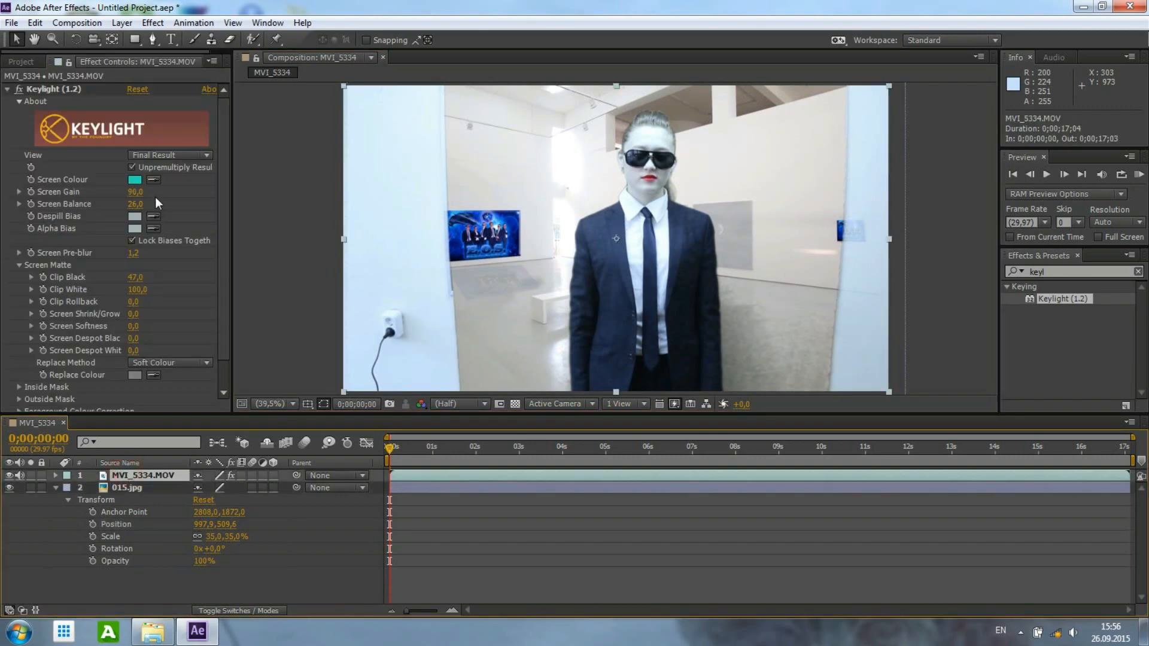
{"action": "mouse_move", "coordinate": [136, 285]}
{"action": "left_mouse_down"}
{"action": "mouse_move", "coordinate": [158, 280]}
{"action": "mouse_move", "coordinate": [132, 290]}
{"action": "left_mouse_up"}
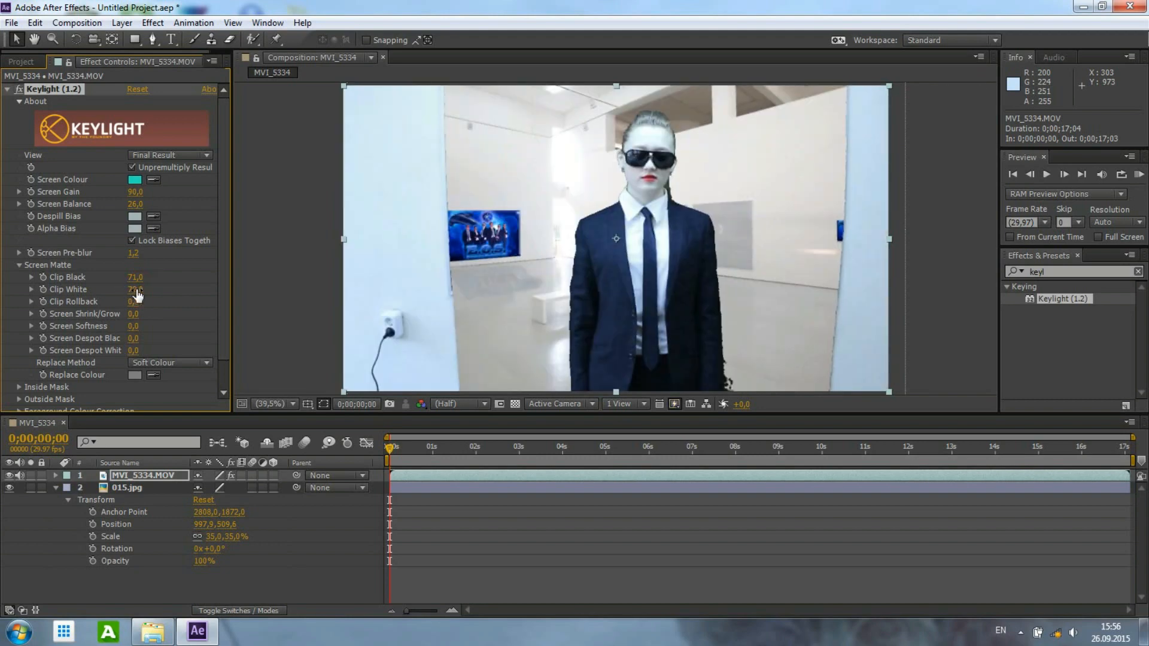
{"action": "left_click_drag", "start_coordinate": [132, 301], "coordinate": [152, 301]}
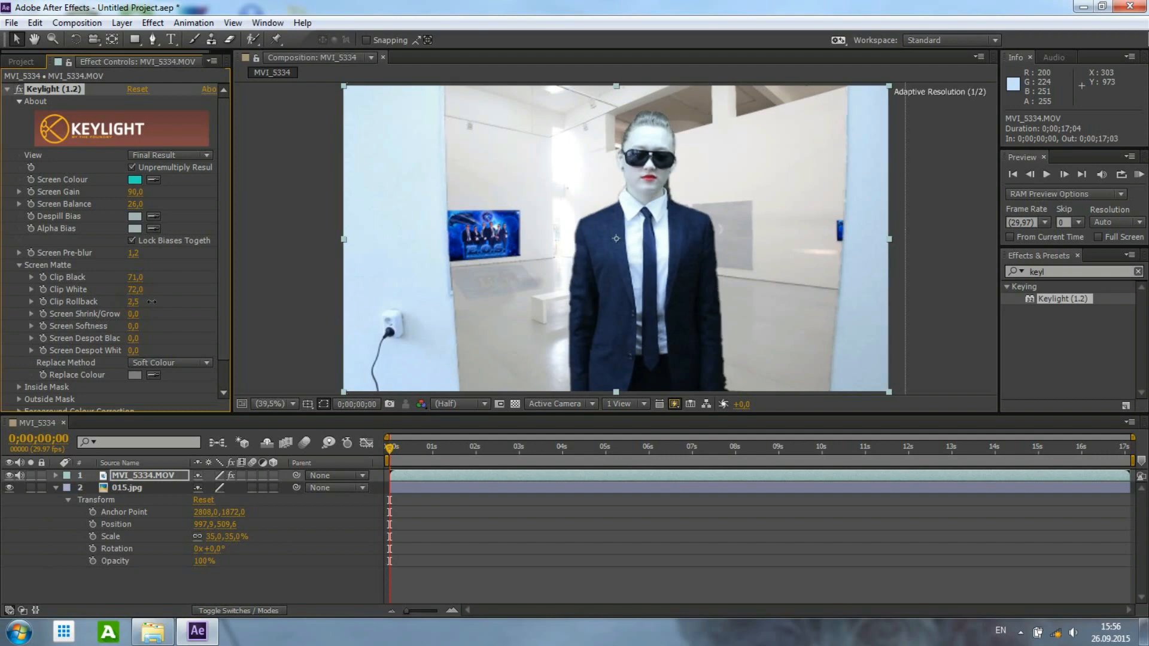
Switch Keylight to the Screen Matte view and set Clip White 76, Clip Rollback 1.6, Screen Shrink/Grow 2.7 and Screen Softness 3.1.
{"action": "left_click", "coordinate": [196, 156]}
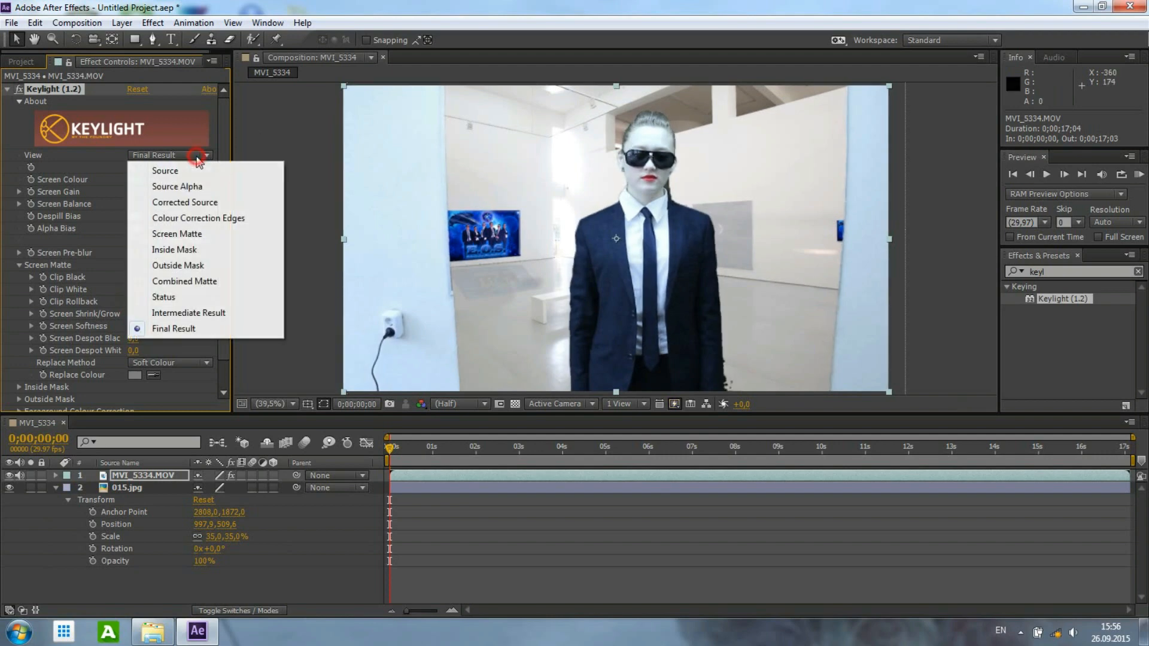
{"action": "left_click", "coordinate": [176, 234]}
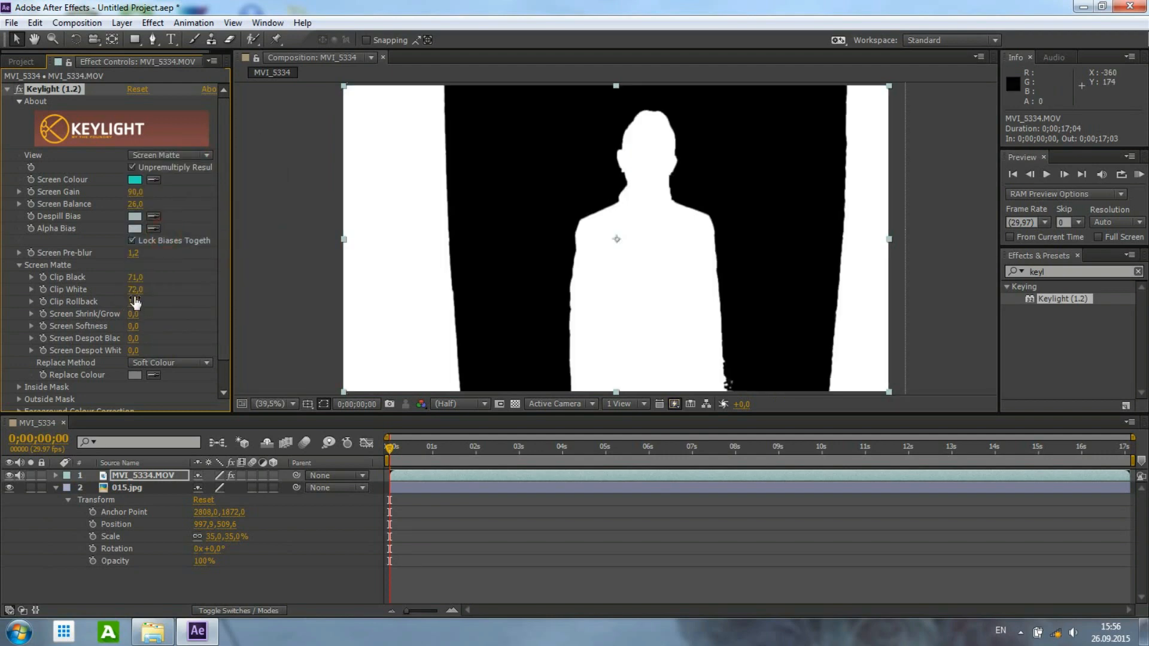
{"action": "left_click_drag", "start_coordinate": [135, 290], "coordinate": [154, 314]}
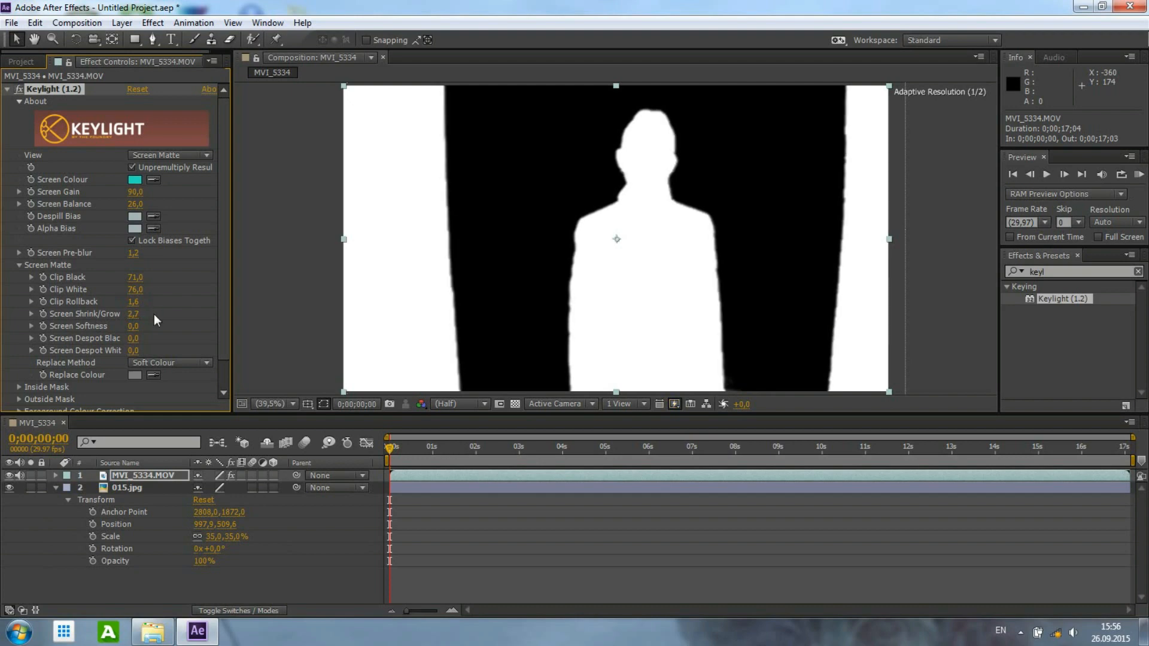
{"action": "left_click_drag", "start_coordinate": [137, 327], "coordinate": [153, 331]}
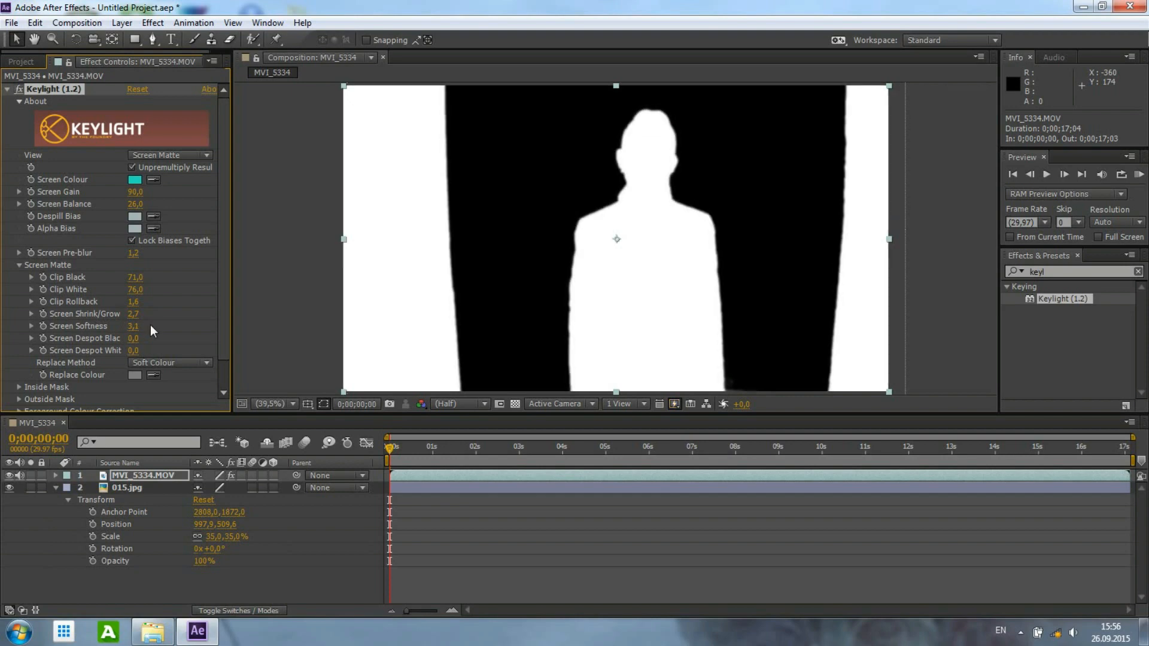
{"action": "left_click_drag", "start_coordinate": [137, 340], "coordinate": [137, 340]}
Set Keylight's Screen Balance to 67 and Screen Gain to 106, and return the view to Final Result.
{"action": "left_click_drag", "start_coordinate": [136, 205], "coordinate": [143, 204]}
{"action": "left_click_drag", "start_coordinate": [131, 211], "coordinate": [148, 203]}
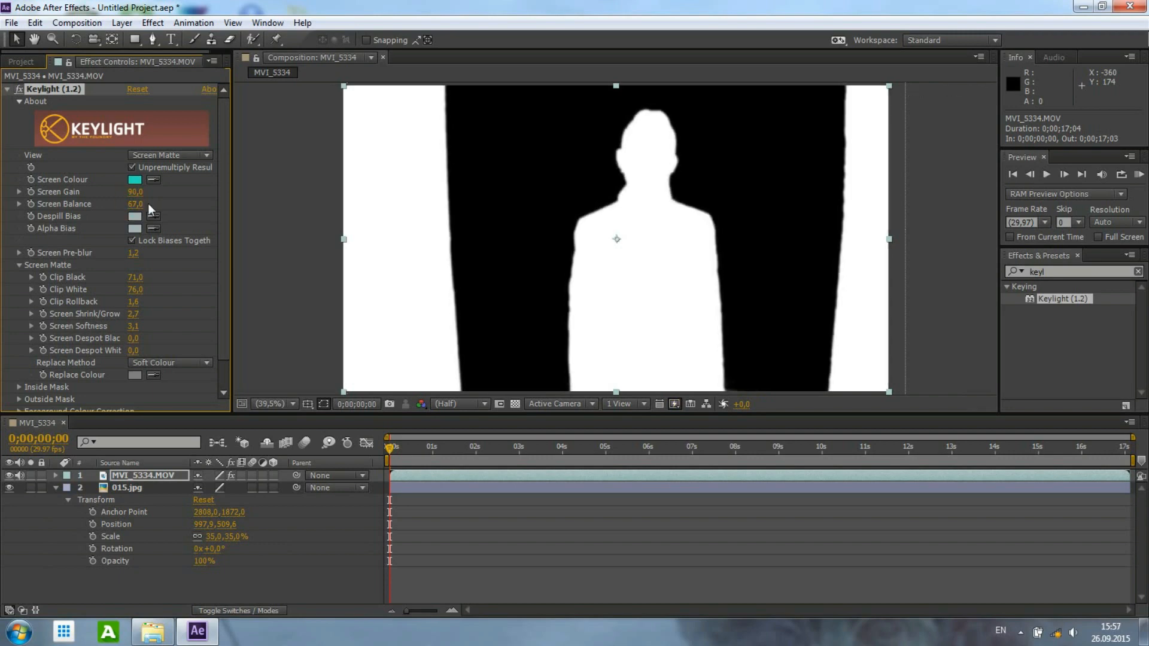
{"action": "left_click_drag", "start_coordinate": [134, 192], "coordinate": [145, 191]}
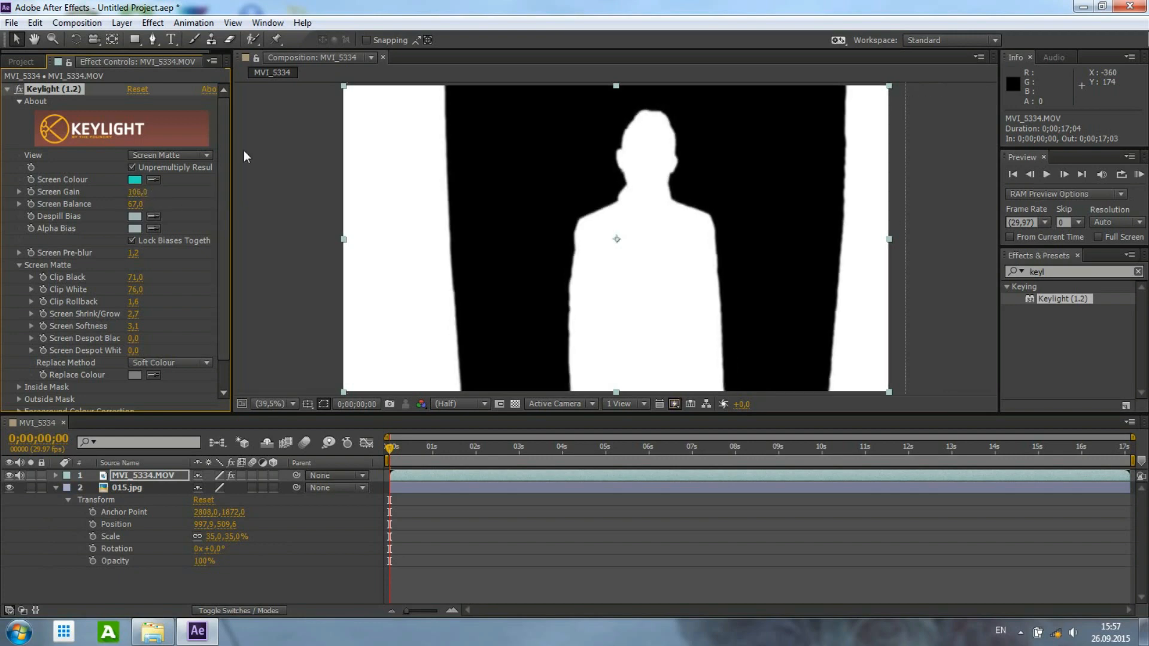
{"action": "left_click", "coordinate": [206, 155]}
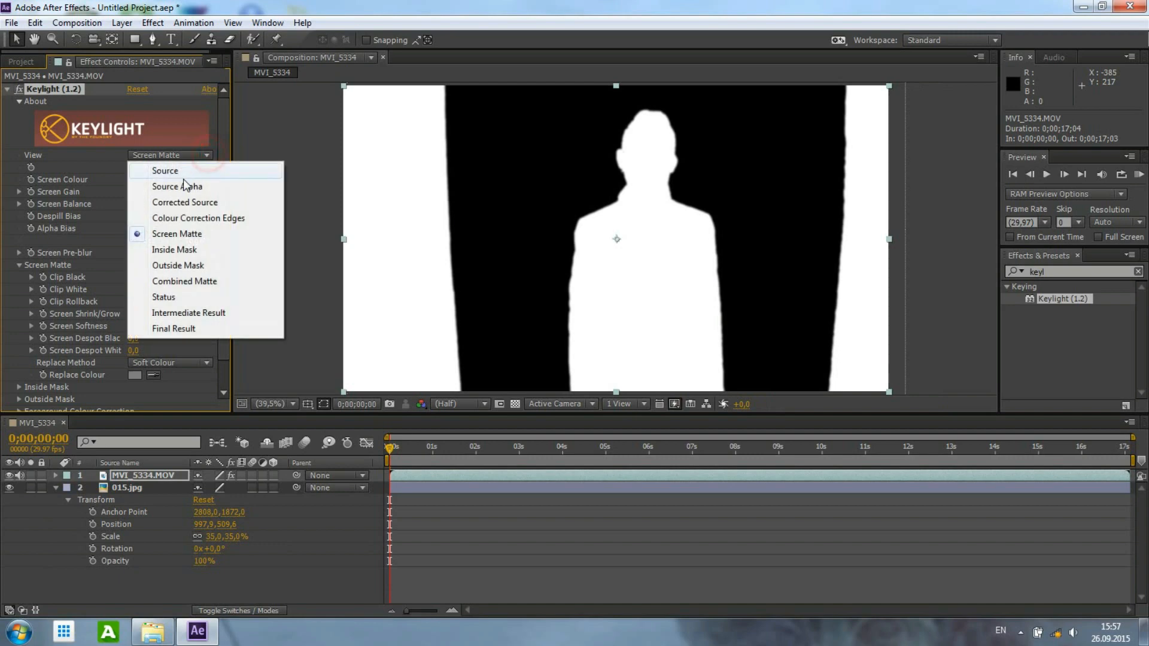
{"action": "left_click", "coordinate": [173, 328]}
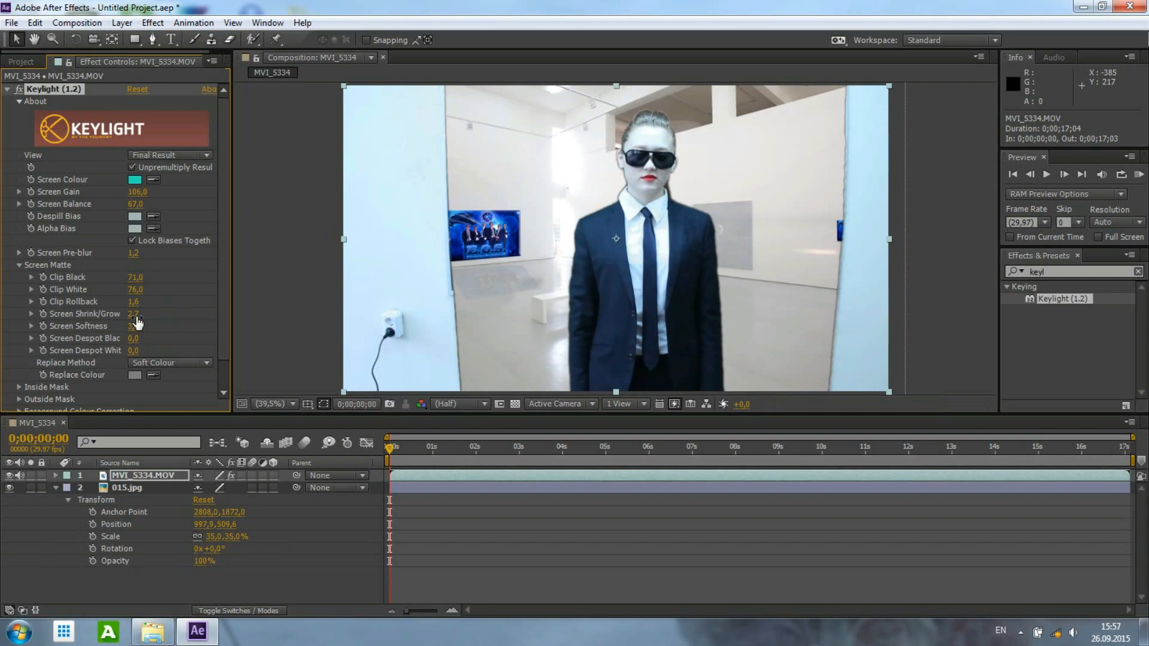
Reset Keylight's Screen Shrink/Grow to 0 and set Clip White to 75 and Clip Rollback to 4.
{"action": "left_click_drag", "start_coordinate": [135, 314], "coordinate": [99, 309]}
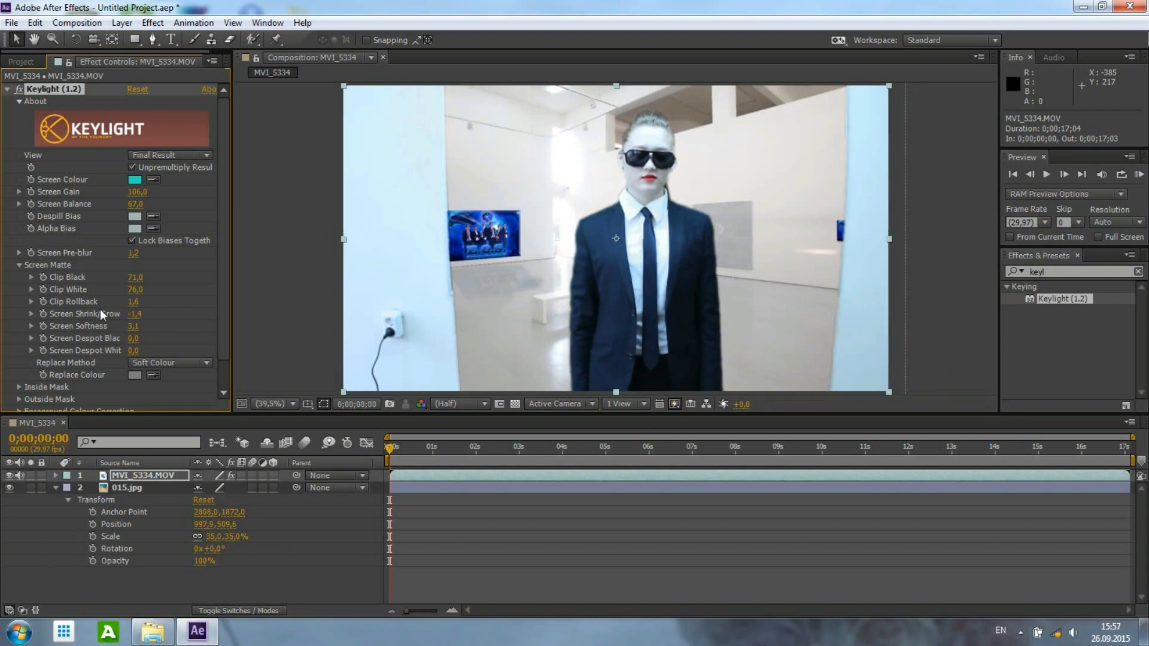
{"action": "left_click_drag", "start_coordinate": [136, 314], "coordinate": [134, 313]}
{"action": "left_click", "coordinate": [137, 314]}
{"action": "type", "text": "0"}
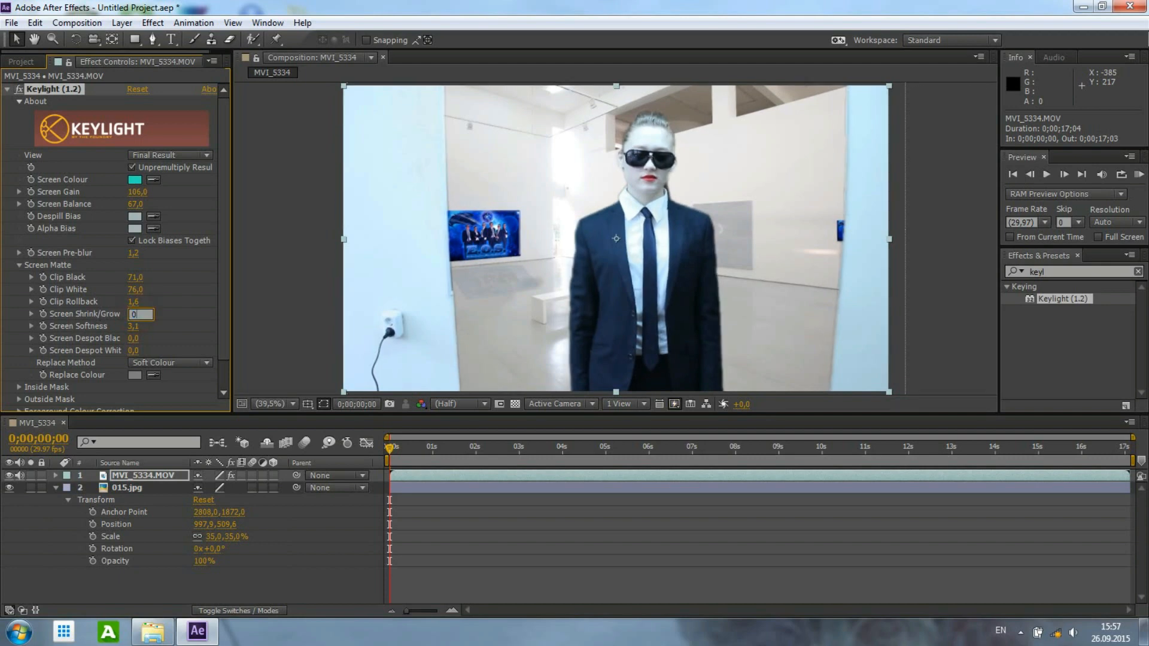
{"action": "mouse_move", "coordinate": [139, 299]}
{"action": "left_mouse_down"}
{"action": "mouse_move", "coordinate": [177, 303]}
{"action": "mouse_move", "coordinate": [98, 301]}
{"action": "mouse_move", "coordinate": [143, 290]}
{"action": "left_mouse_up"}
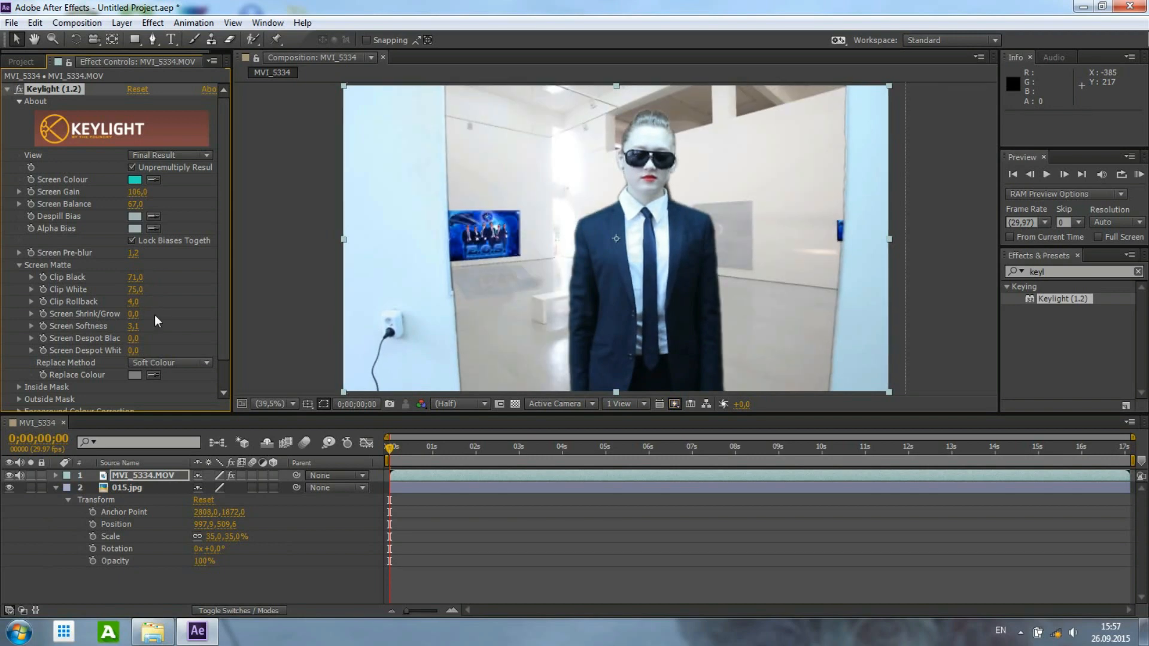
Set Keylight's Screen Softness to 1.4.
{"action": "left_click", "coordinate": [132, 327]}
{"action": "left_click_drag", "start_coordinate": [132, 326], "coordinate": [137, 326]}
{"action": "mouse_move", "coordinate": [133, 351]}
{"action": "left_mouse_down"}
{"action": "mouse_move", "coordinate": [144, 350]}
{"action": "mouse_move", "coordinate": [130, 351]}
{"action": "left_mouse_up"}
{"action": "left_click_drag", "start_coordinate": [133, 327], "coordinate": [140, 327]}
{"action": "left_click_drag", "start_coordinate": [137, 328], "coordinate": [78, 326]}
Add a new full-frame mask to the MVI_5334.MOV layer.
{"action": "left_click", "coordinate": [345, 87]}
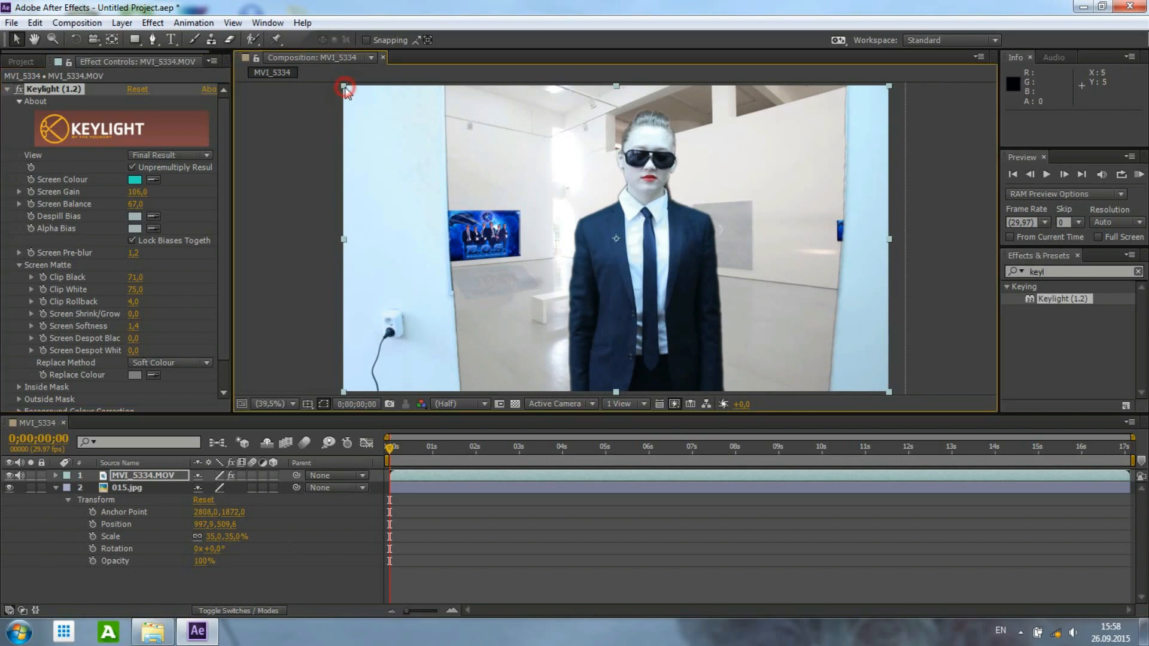
{"action": "right_click", "coordinate": [344, 86]}
{"action": "left_click", "coordinate": [472, 37]}
{"action": "left_click", "coordinate": [597, 43]}
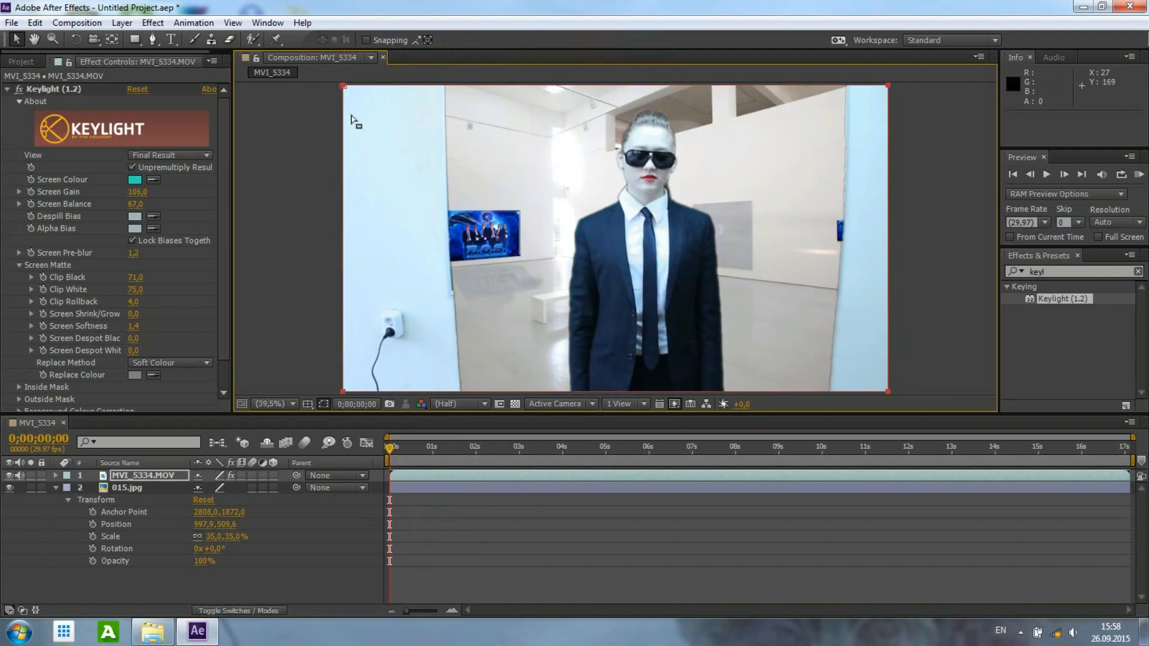
Try to adjust the new mask by shifting it as a whole with free transform.
{"action": "left_click_drag", "start_coordinate": [344, 87], "coordinate": [630, 178]}
{"action": "double_click", "coordinate": [481, 88]}
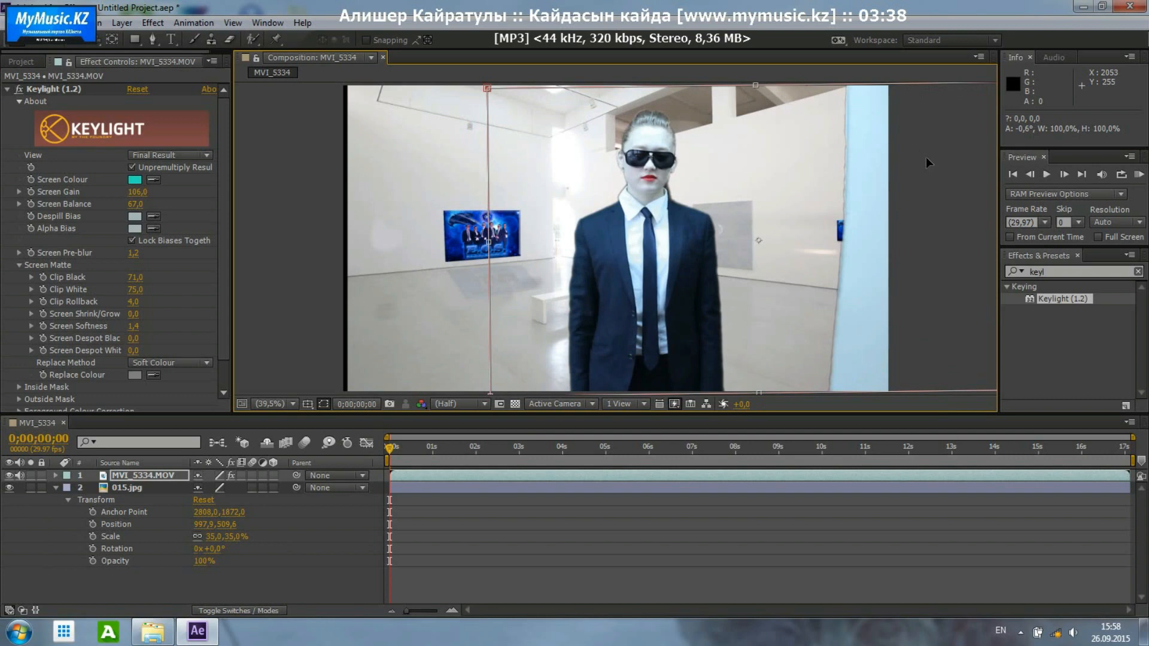
{"action": "left_click_drag", "start_coordinate": [847, 211], "coordinate": [759, 204]}
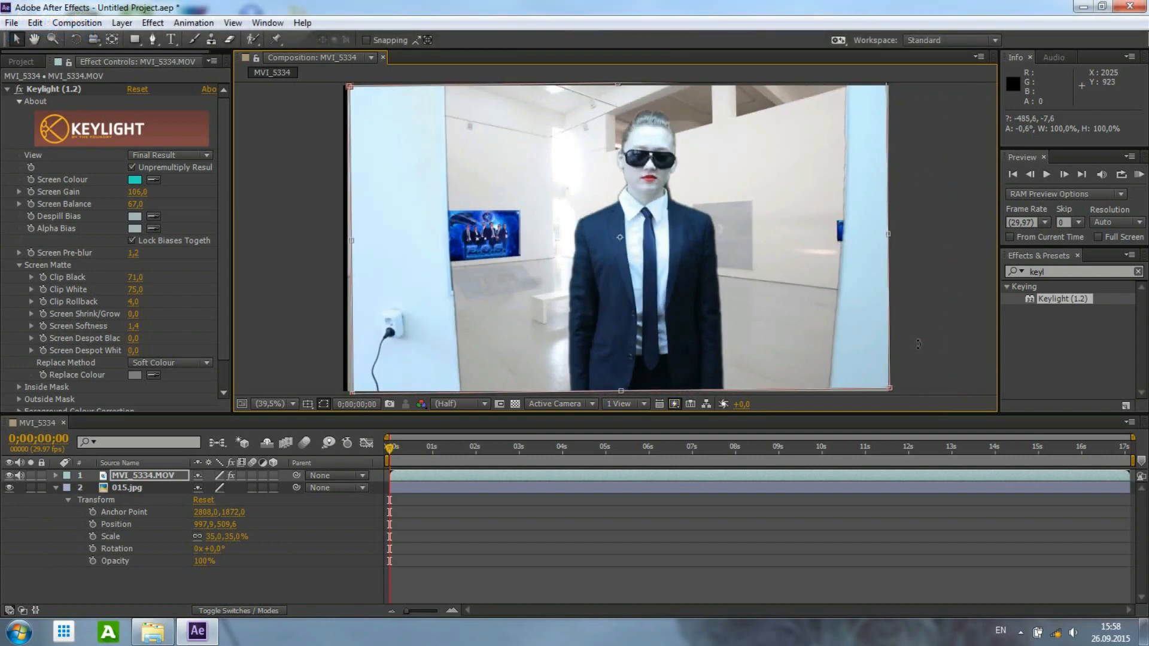
{"action": "left_click", "coordinate": [145, 475]}
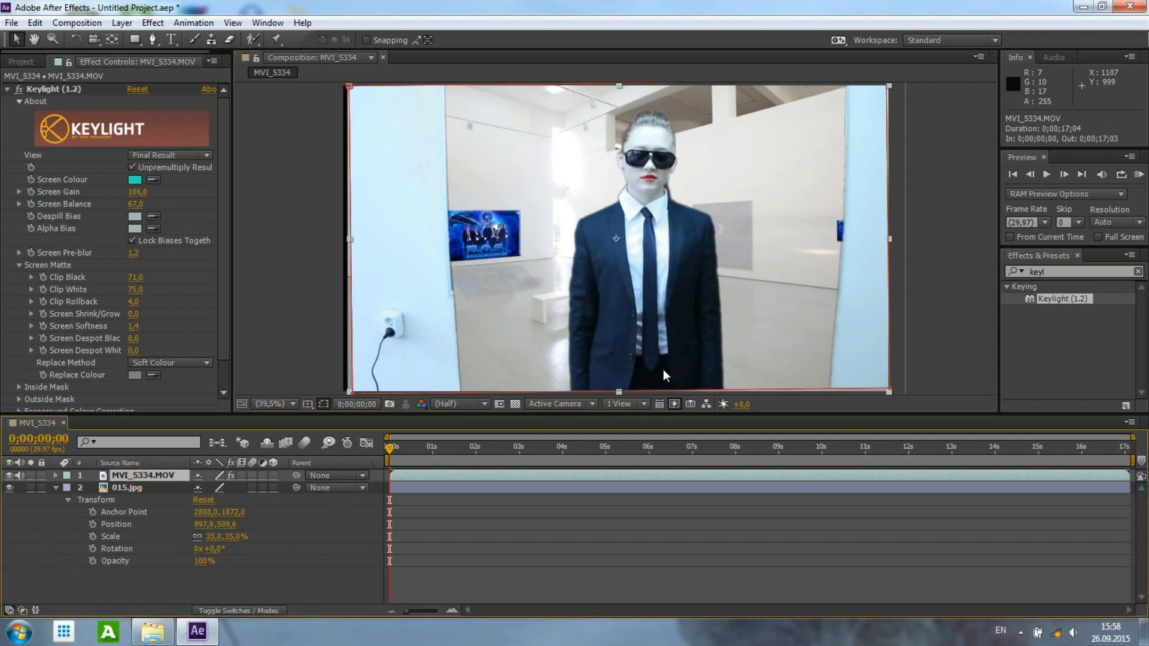
Move the mask's four corners inward around the woman to cut off the white walls on both sides of the clip.
{"action": "left_click_drag", "start_coordinate": [891, 388], "coordinate": [813, 392]}
{"action": "left_click_drag", "start_coordinate": [885, 85], "coordinate": [813, 85]}
{"action": "left_click_drag", "start_coordinate": [351, 87], "coordinate": [466, 85]}
{"action": "left_click_drag", "start_coordinate": [354, 391], "coordinate": [465, 396]}
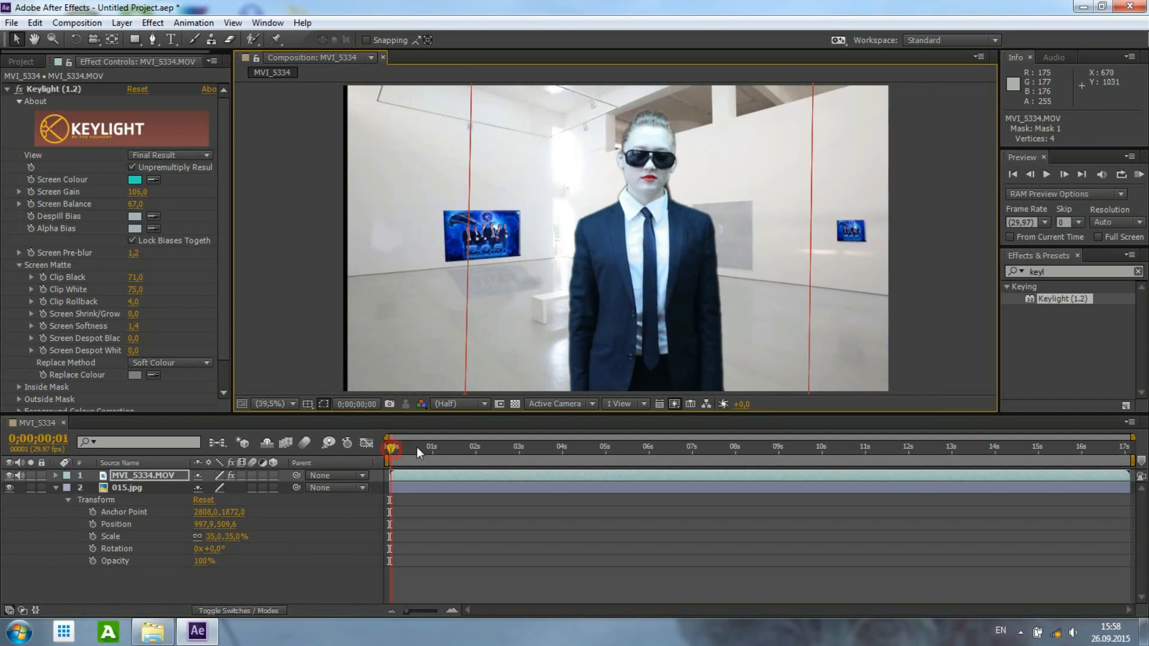
At 0;00;01;01, set Keylight's Screen Softness and Clip Rollback to 0, checking the matte in the Screen Matte view before returning to Final Result.
{"action": "left_click", "coordinate": [436, 448]}
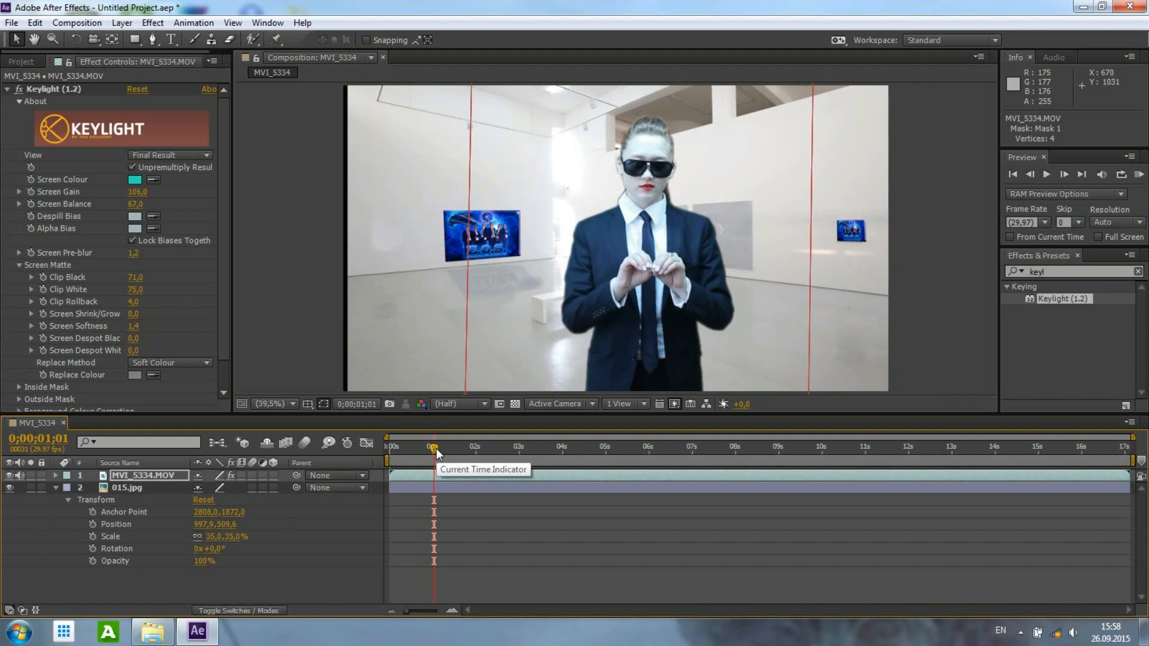
{"action": "left_click", "coordinate": [205, 156]}
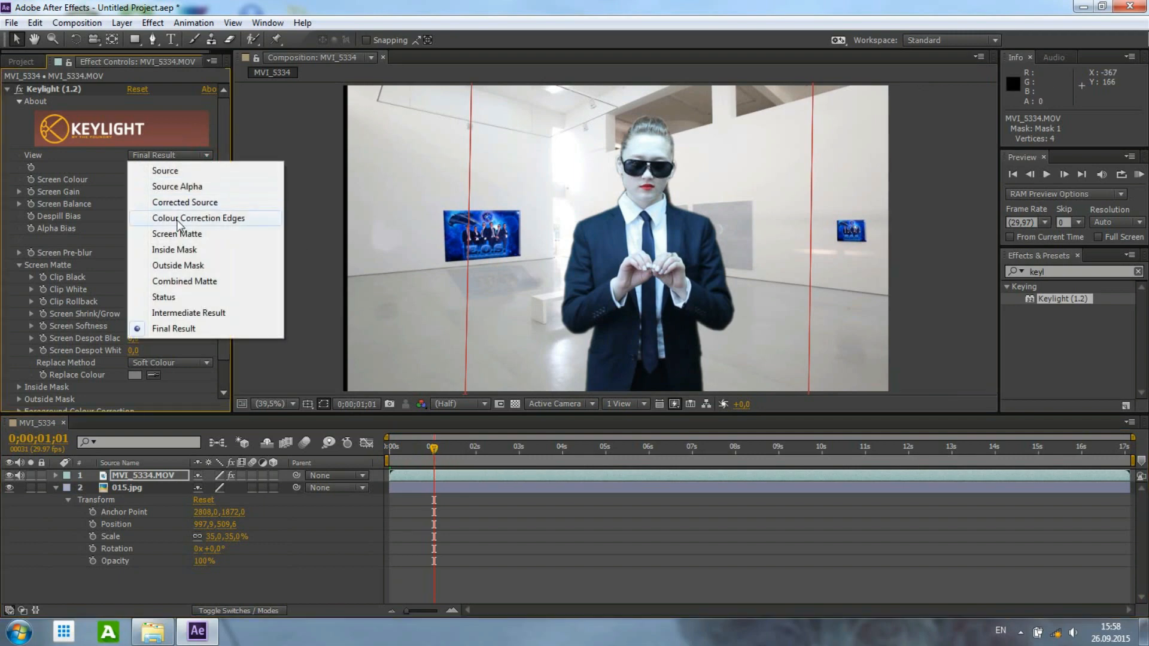
{"action": "left_click", "coordinate": [176, 238]}
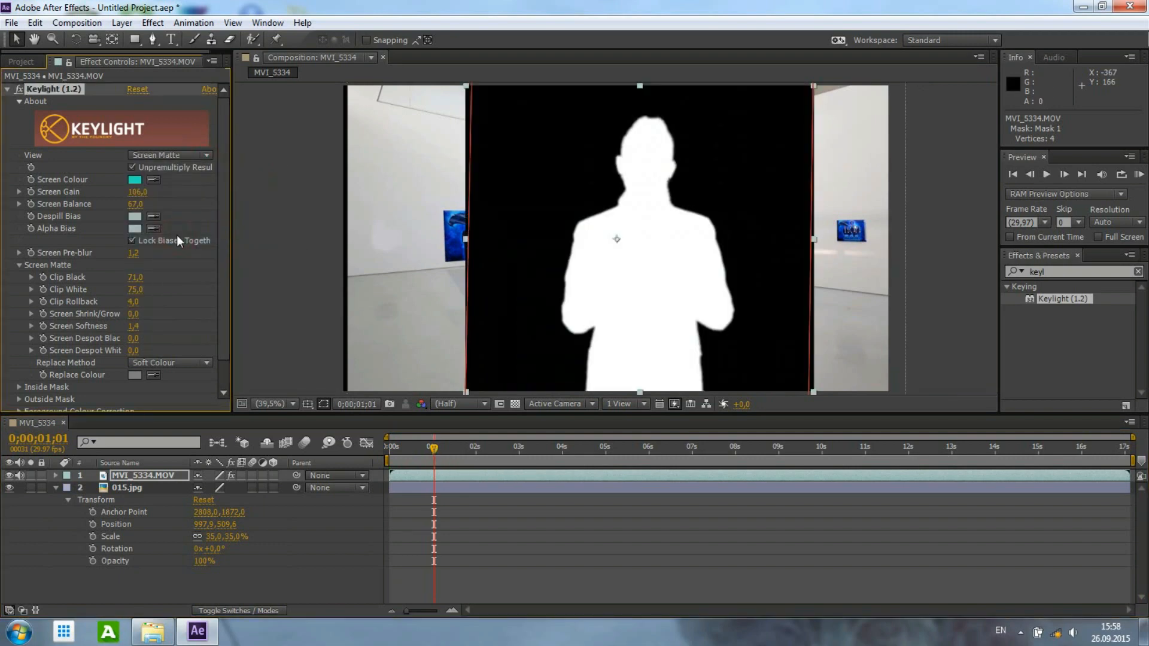
{"action": "left_click_drag", "start_coordinate": [141, 325], "coordinate": [120, 325]}
{"action": "left_click_drag", "start_coordinate": [136, 303], "coordinate": [122, 303]}
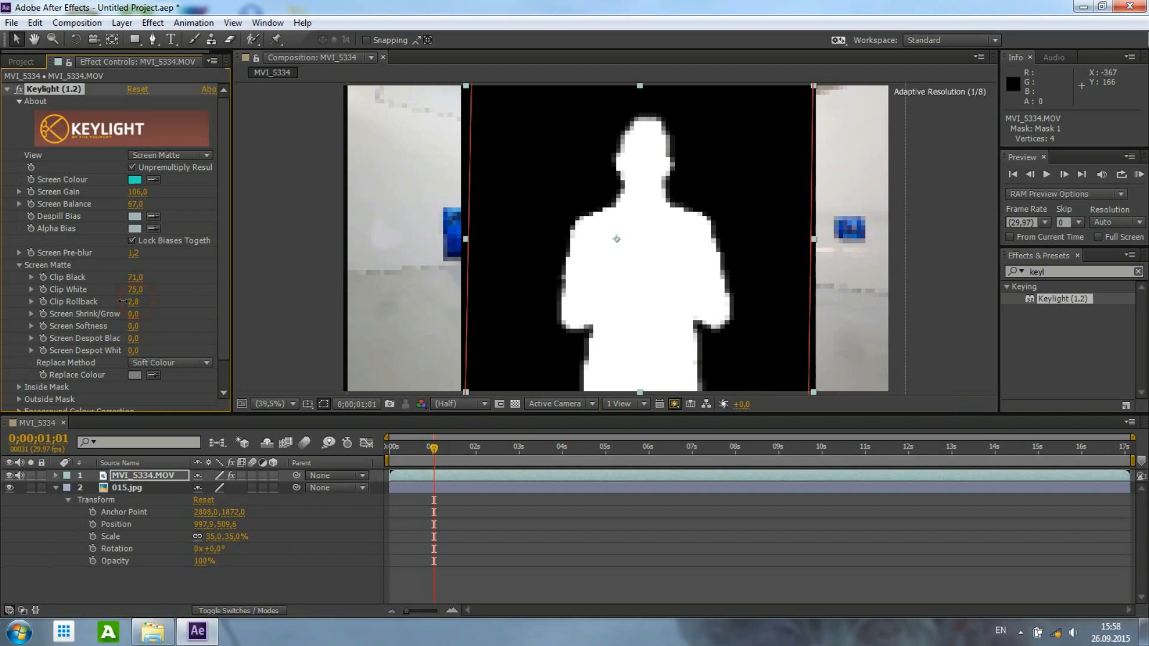
{"action": "left_click", "coordinate": [170, 155]}
{"action": "left_click", "coordinate": [159, 326]}
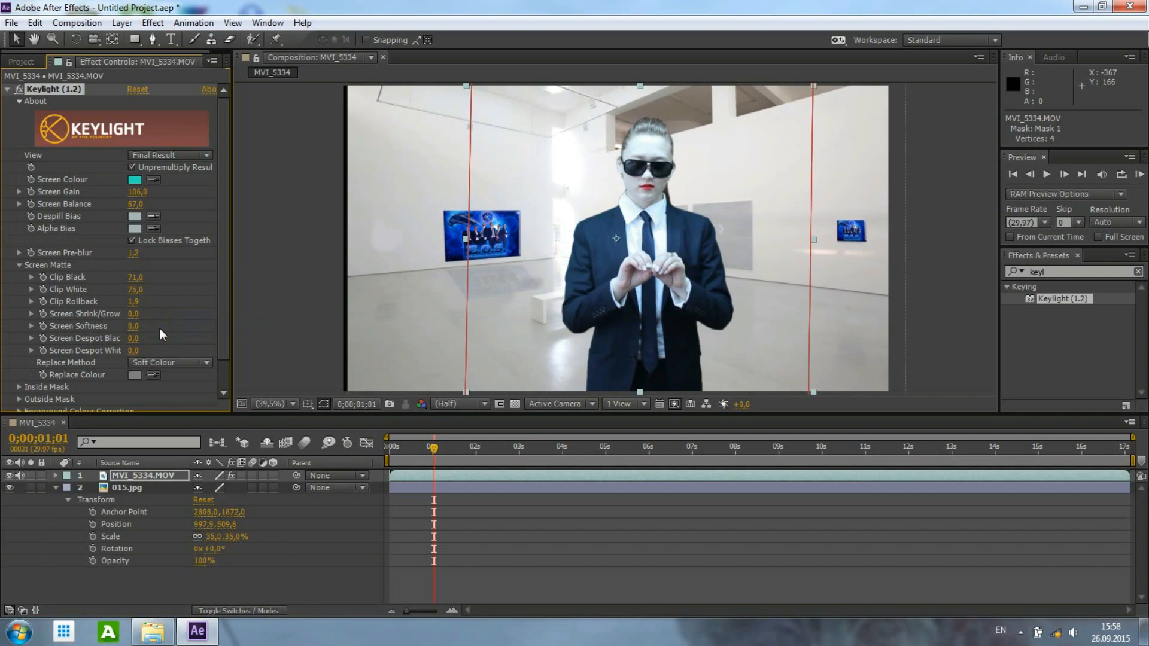
{"action": "left_click", "coordinate": [133, 302]}
Try Keylight's Clip White and Clip Black at 0 and readjust Clip Black.
{"action": "left_click", "coordinate": [135, 289]}
{"action": "type", "text": "0"}
{"action": "left_click", "coordinate": [135, 277]}
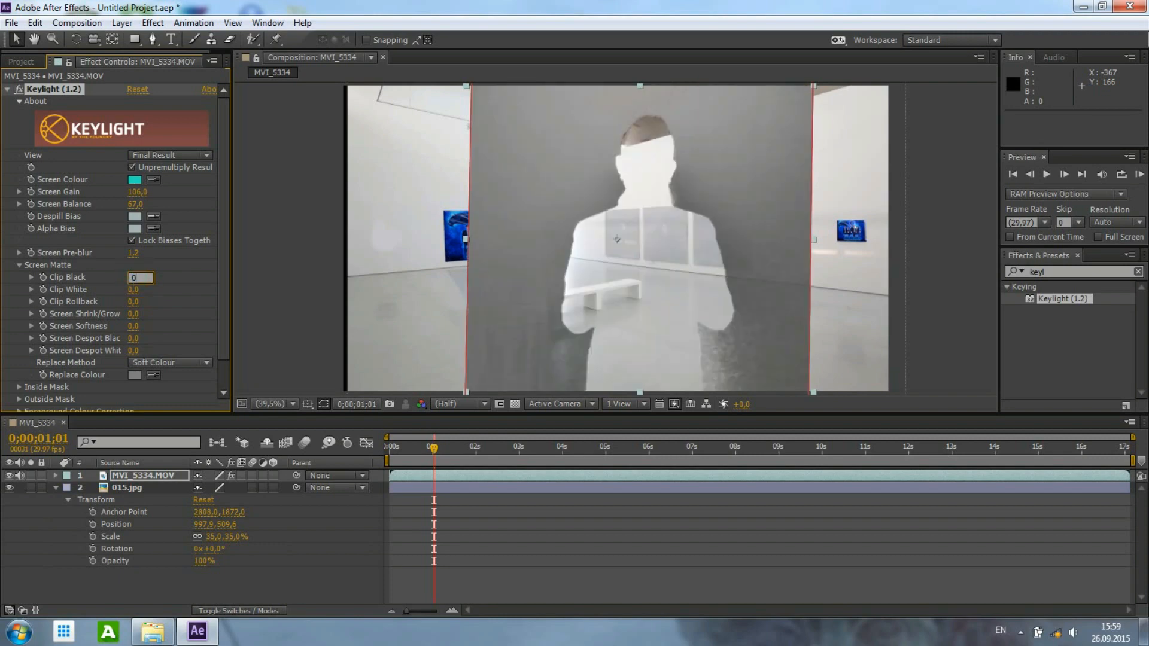
{"action": "type", "text": "0"}
{"action": "left_click", "coordinate": [159, 283]}
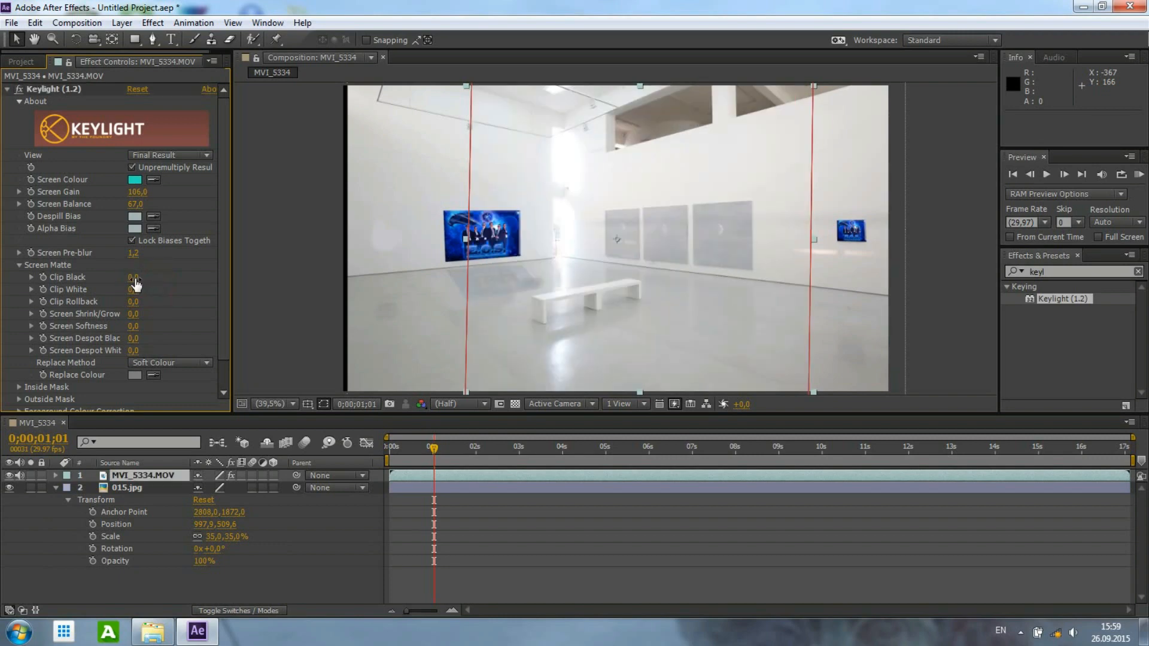
{"action": "mouse_move", "coordinate": [134, 279]}
{"action": "left_mouse_down"}
{"action": "mouse_move", "coordinate": [161, 278]}
{"action": "mouse_move", "coordinate": [134, 289]}
{"action": "left_mouse_up"}
Undo the last changes to Keylight's Clip Black and Clip White.
{"action": "left_click", "coordinate": [35, 23]}
{"action": "left_click", "coordinate": [41, 40]}
{"action": "left_click", "coordinate": [35, 24]}
{"action": "left_click", "coordinate": [41, 40]}
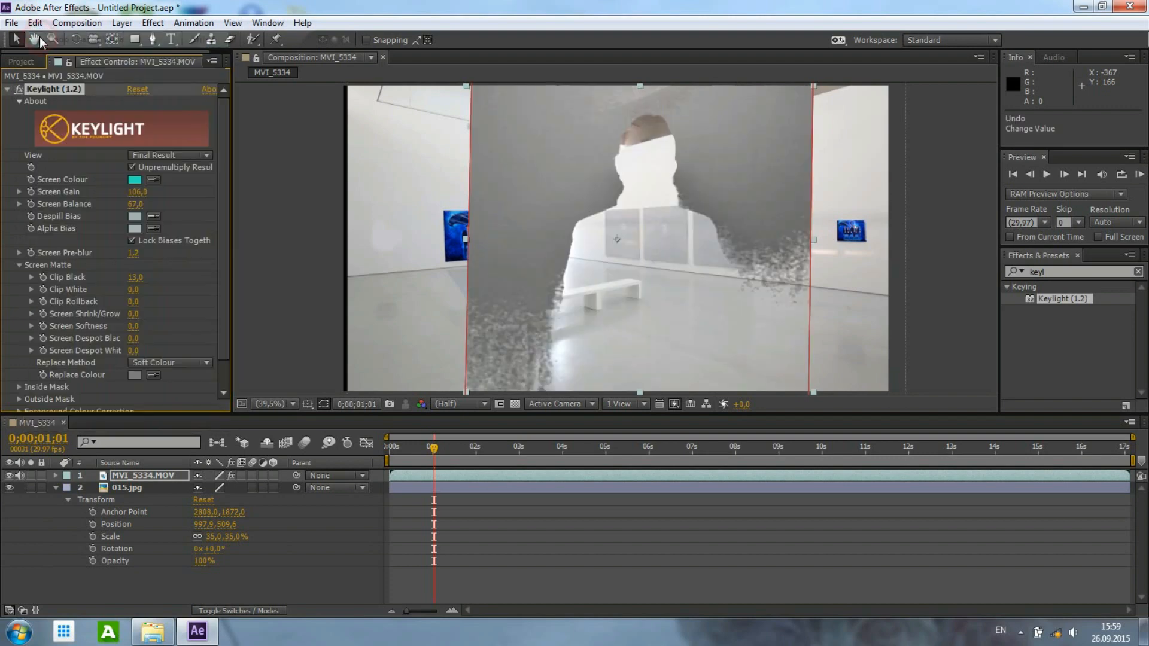
{"action": "left_click", "coordinate": [36, 24]}
{"action": "left_click", "coordinate": [42, 40]}
{"action": "left_click", "coordinate": [35, 23]}
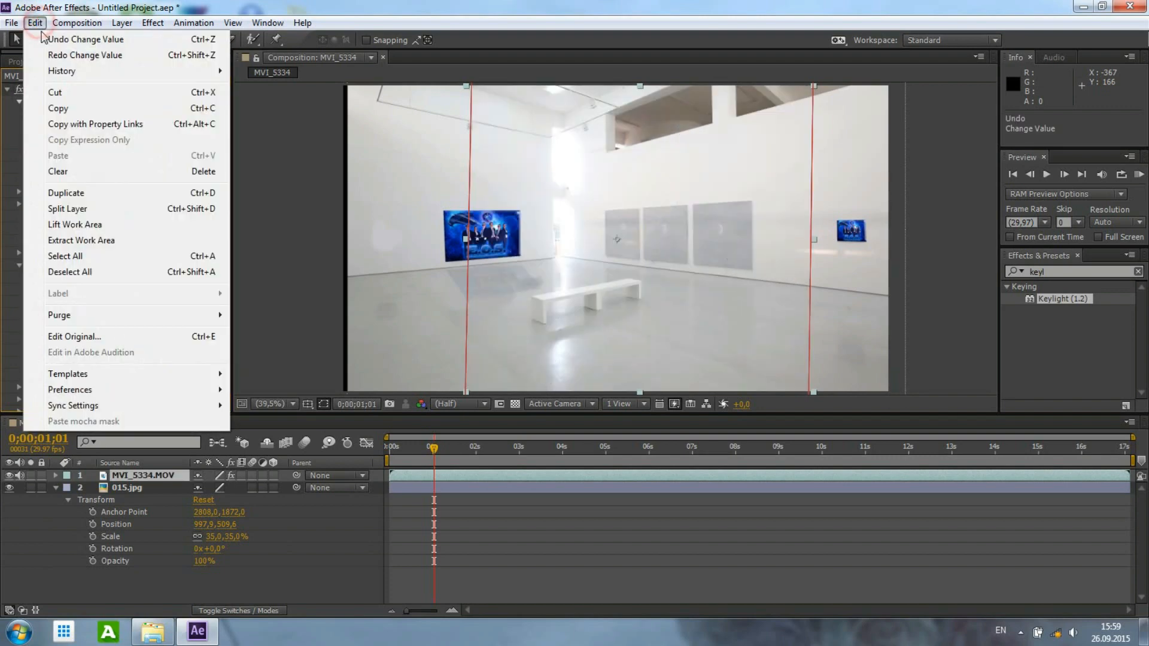
{"action": "left_click", "coordinate": [42, 39]}
{"action": "left_click", "coordinate": [35, 23]}
{"action": "left_click", "coordinate": [42, 39]}
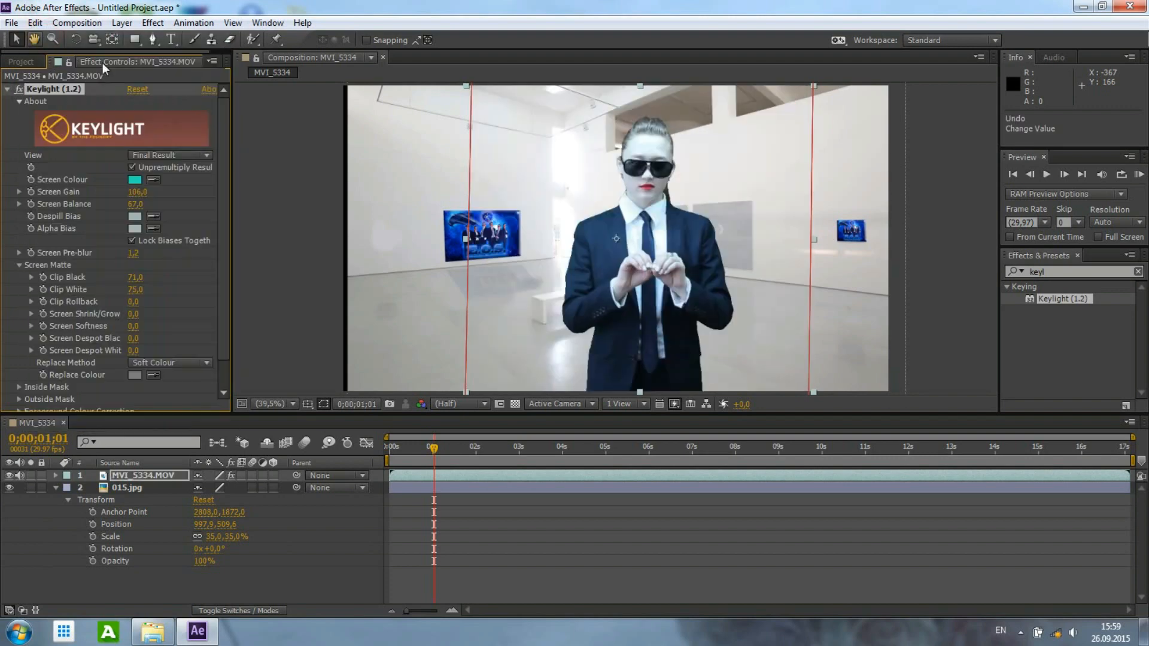
Set Keylight's Clip White to 89 in the Screen Matte settings.
{"action": "left_click", "coordinate": [134, 289]}
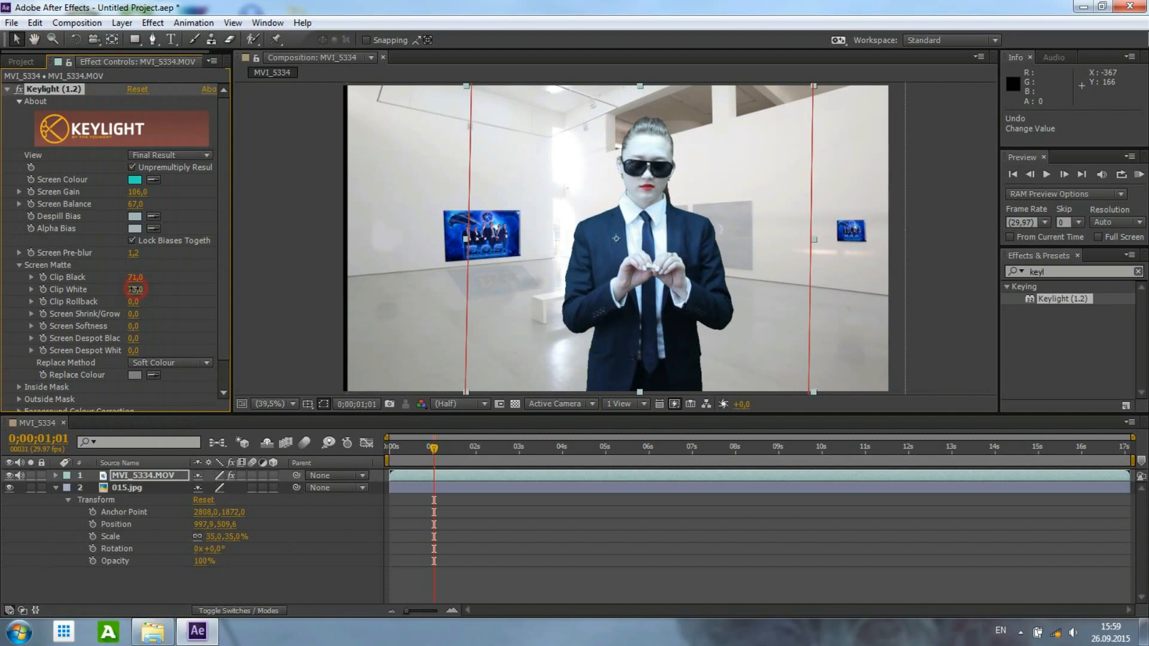
{"action": "left_click_drag", "start_coordinate": [134, 289], "coordinate": [142, 295]}
{"action": "left_click_drag", "start_coordinate": [143, 294], "coordinate": [149, 289]}
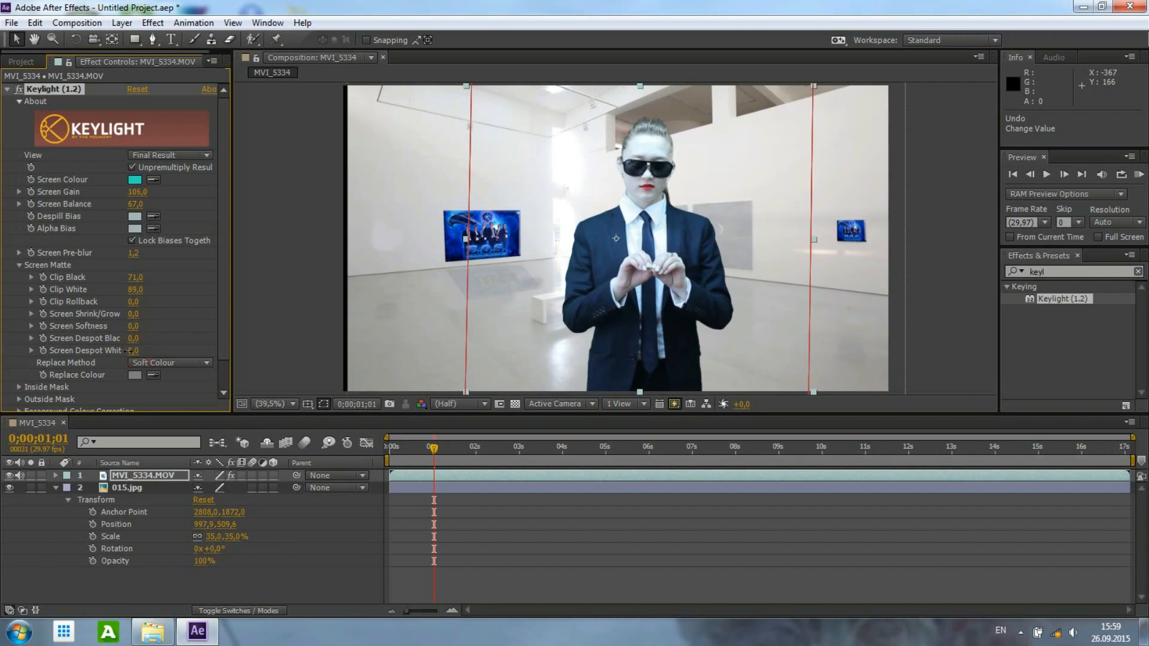
Set Keylight's Screen Despot White to 4,8 and preview the composite from the start of the timeline.
{"action": "left_click_drag", "start_coordinate": [128, 351], "coordinate": [144, 350]}
{"action": "left_click_drag", "start_coordinate": [145, 351], "coordinate": [146, 350]}
{"action": "left_click_drag", "start_coordinate": [405, 451], "coordinate": [372, 450]}
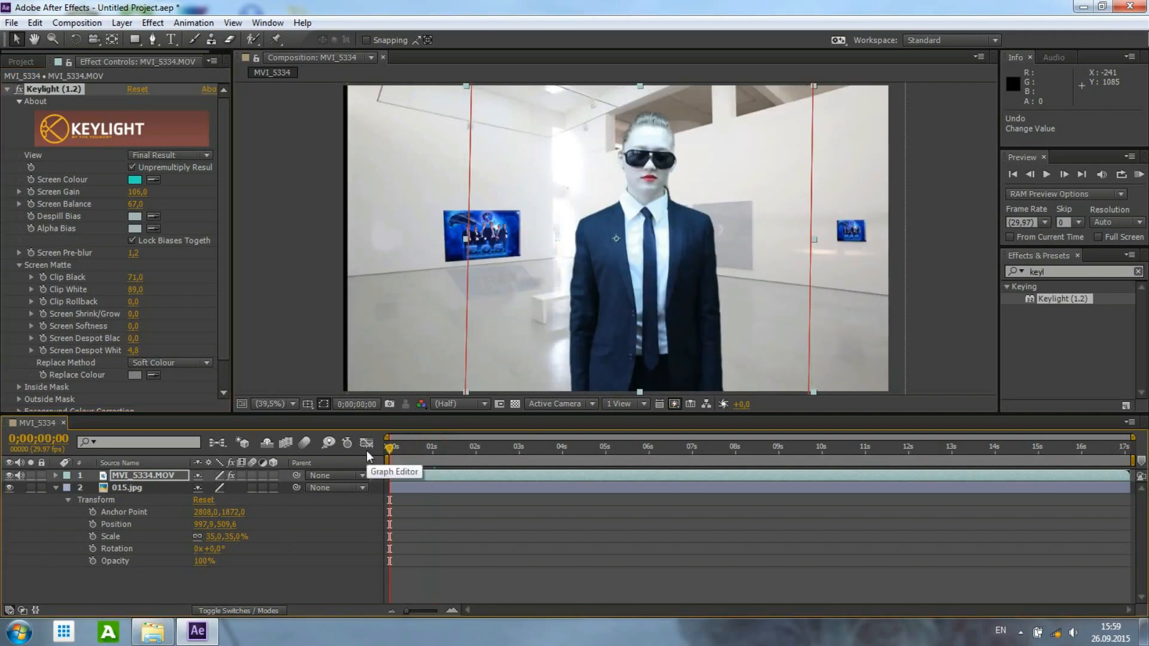
{"action": "key", "text": "KP_0"}
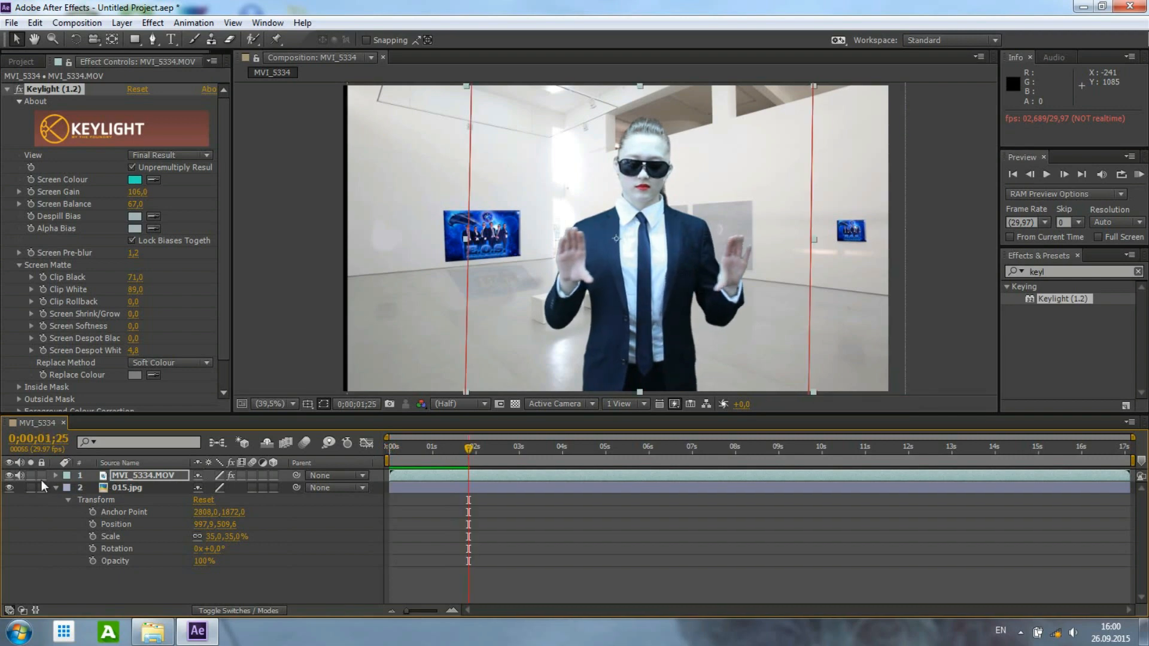
Create a 1920 x 1080 px solid layer coloured cyan, 00FFFC, above the clip.
{"action": "left_click", "coordinate": [55, 488]}
{"action": "right_click", "coordinate": [55, 530]}
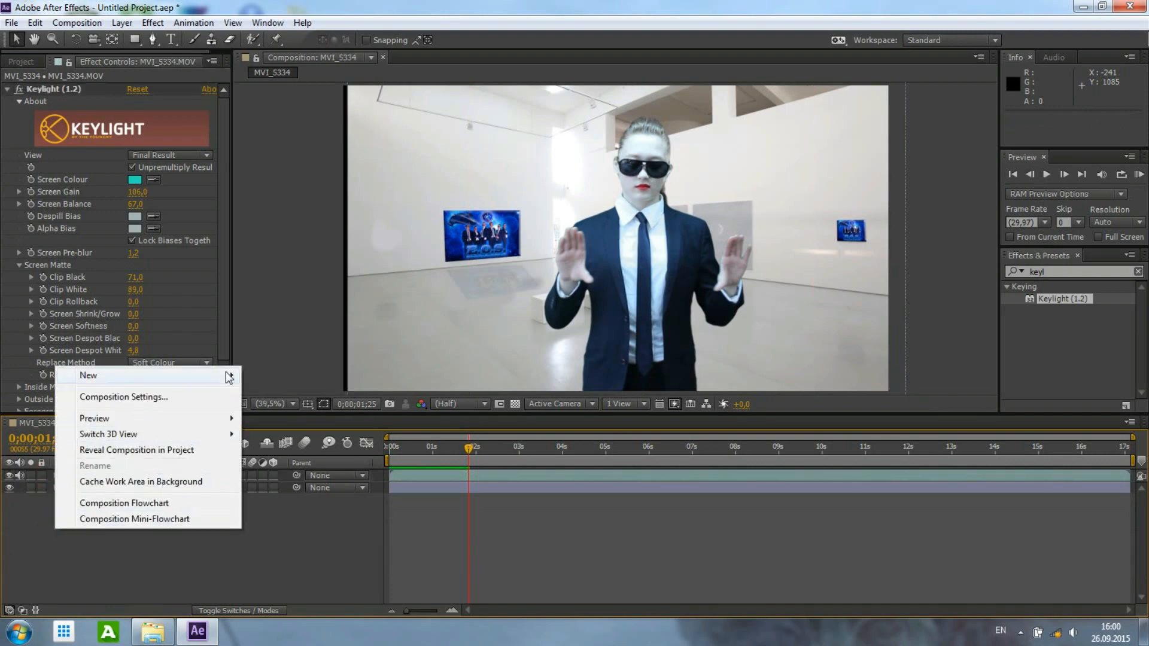
{"action": "mouse_move", "coordinate": [233, 376]}
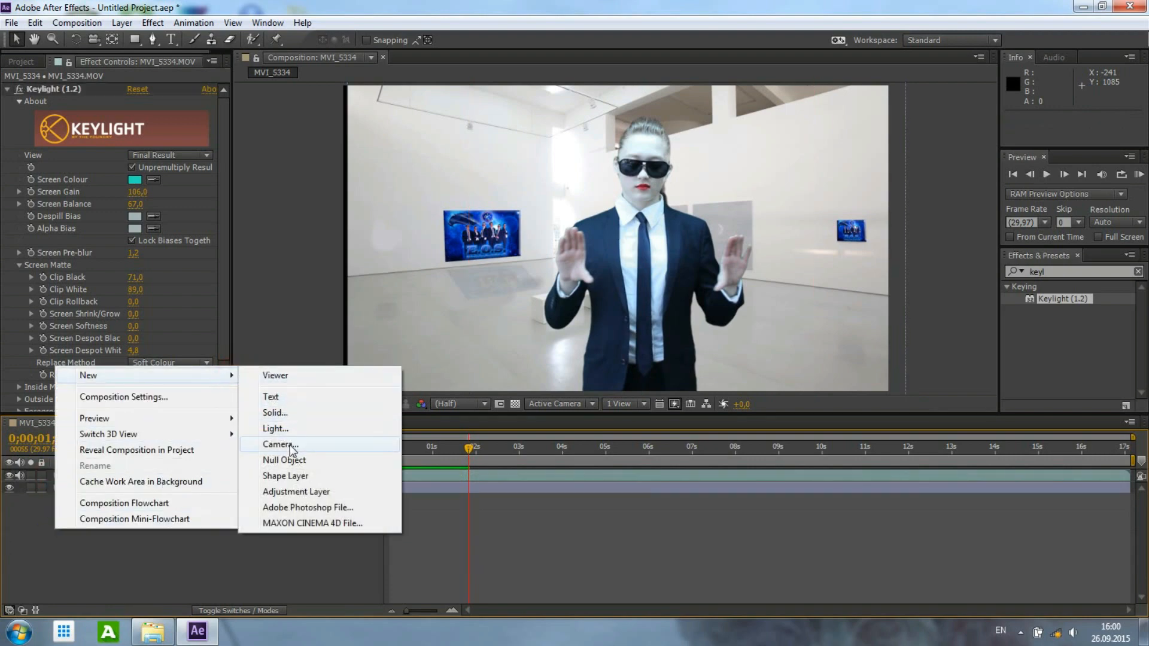
{"action": "left_click", "coordinate": [276, 413]}
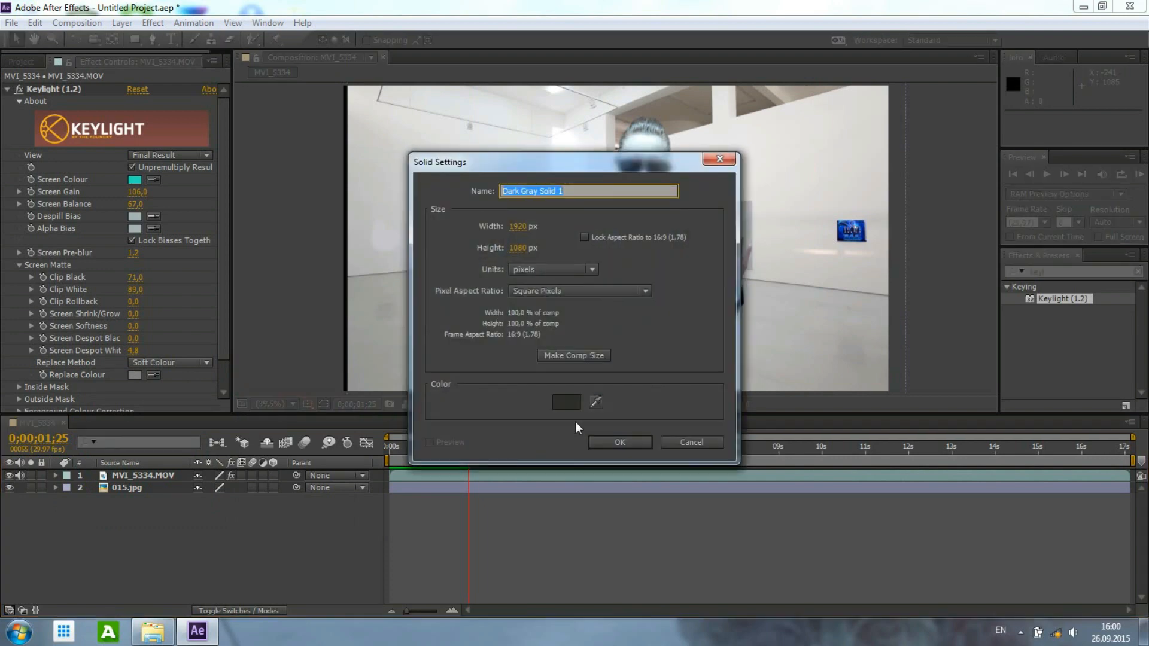
{"action": "left_click", "coordinate": [566, 402]}
{"action": "left_click_drag", "start_coordinate": [602, 296], "coordinate": [601, 317]}
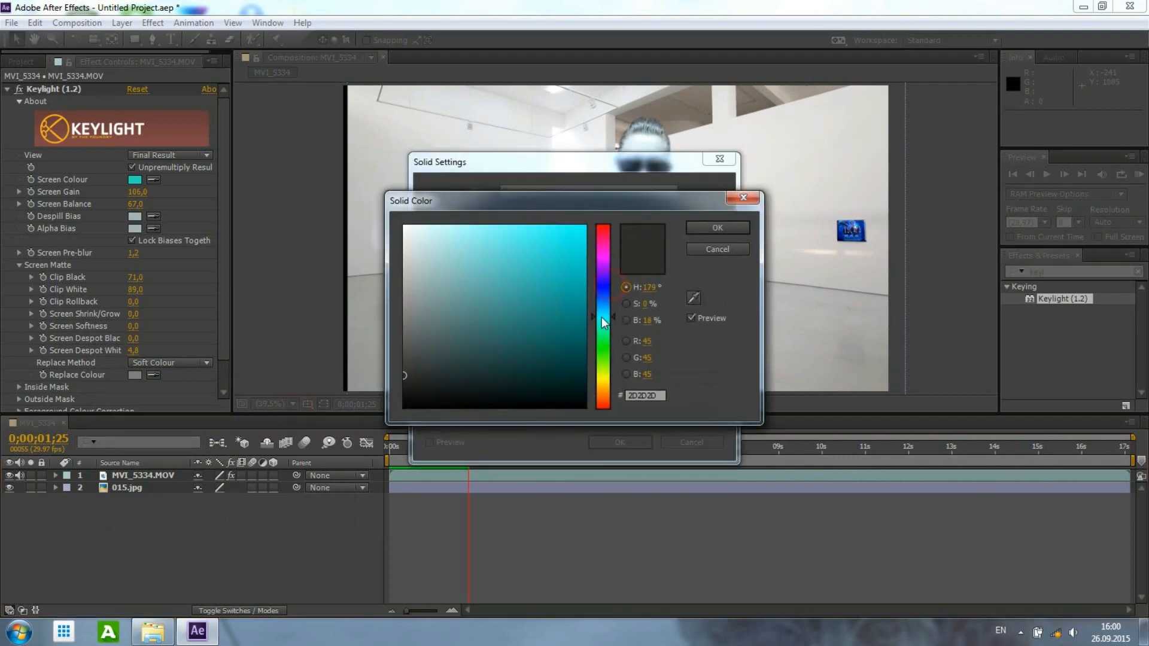
{"action": "left_click_drag", "start_coordinate": [571, 273], "coordinate": [586, 226]}
{"action": "left_click", "coordinate": [735, 229]}
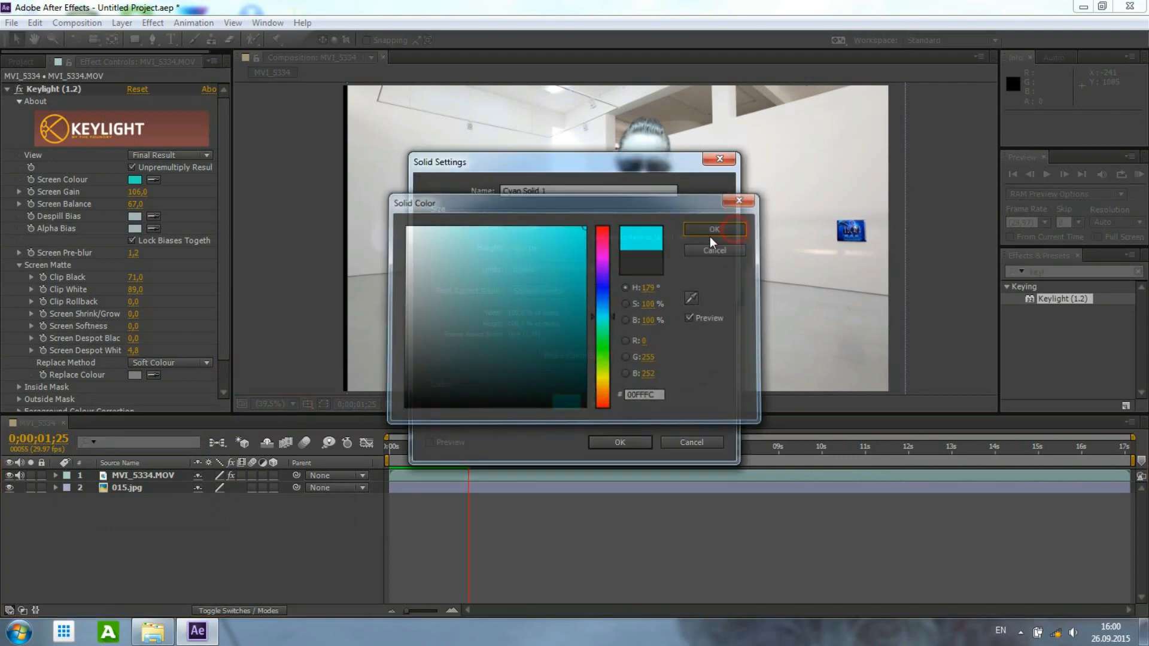
{"action": "left_click", "coordinate": [613, 440]}
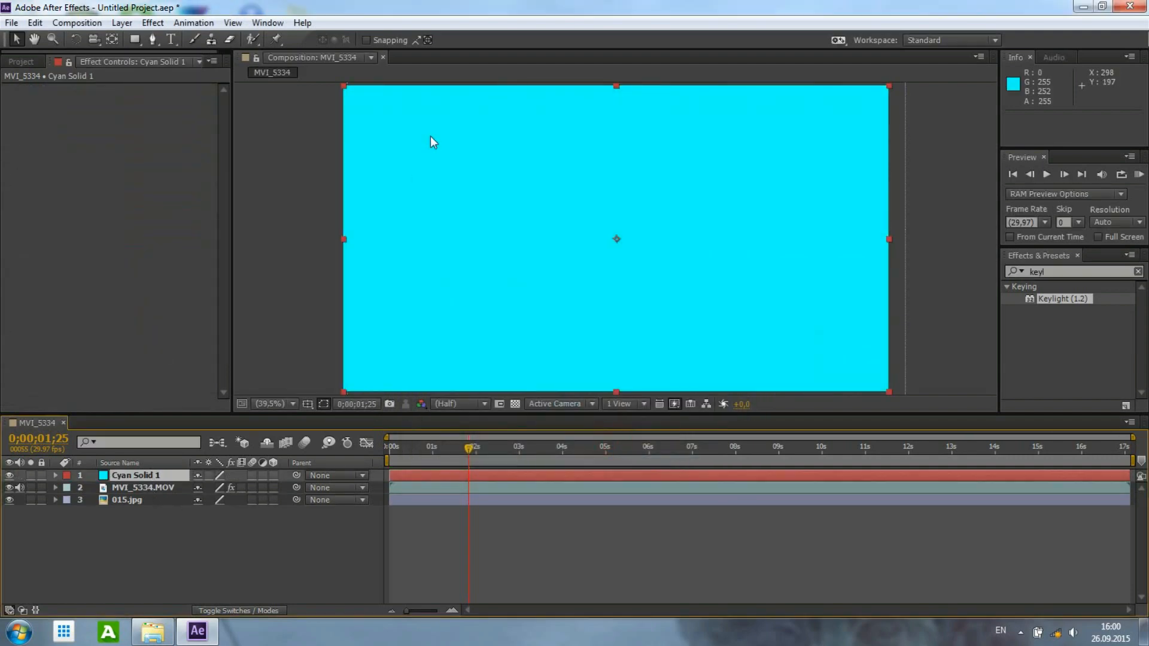
Expand the cyan solid's transform properties and set its Opacity to 40%.
{"action": "left_click", "coordinate": [149, 477]}
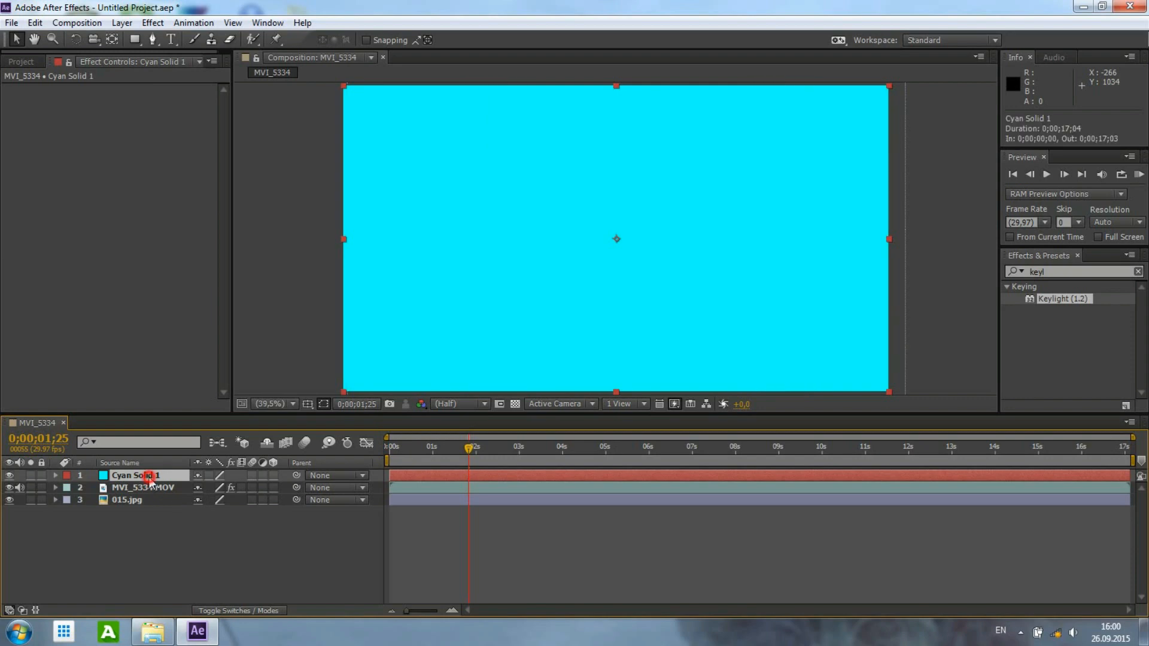
{"action": "key", "text": "p"}
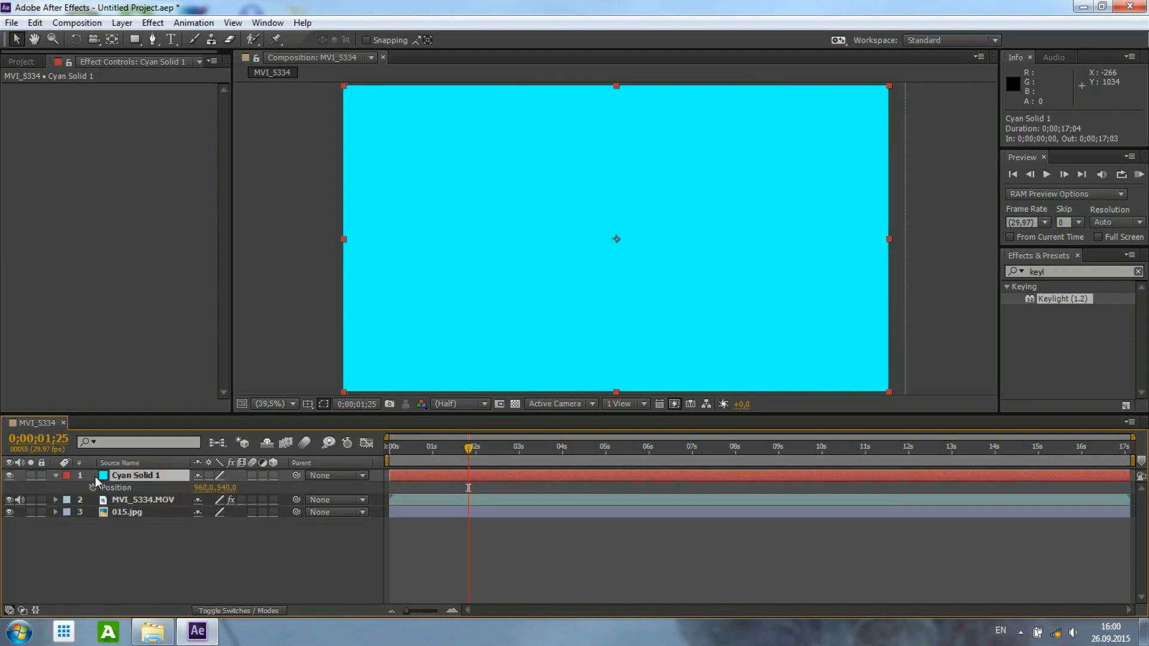
{"action": "double_click", "coordinate": [55, 476]}
{"action": "left_click_drag", "start_coordinate": [207, 551], "coordinate": [168, 549]}
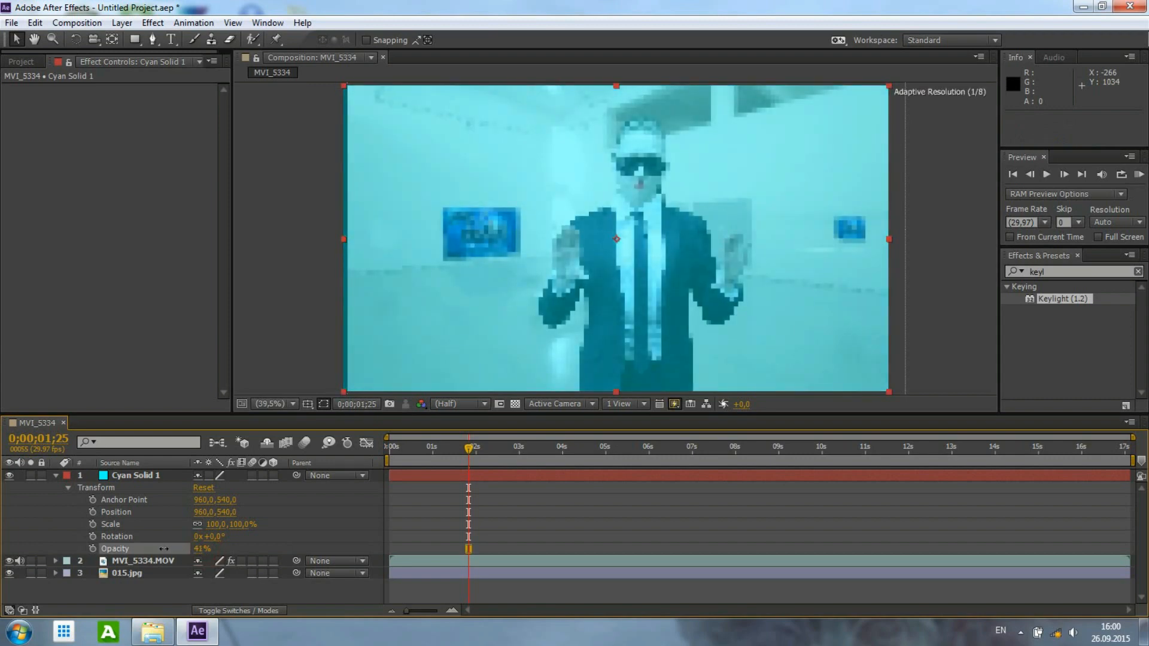
{"action": "left_click_drag", "start_coordinate": [163, 549], "coordinate": [163, 548]}
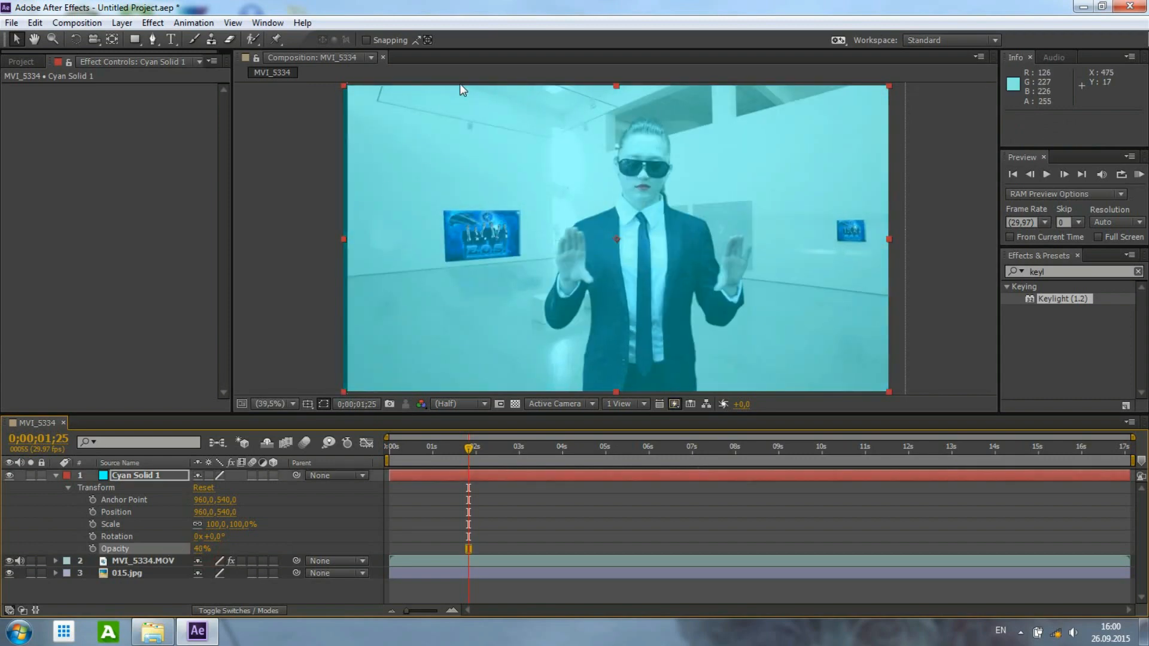
Set the cyan solid's Scale to 60% and move it over the woman to about 1162, 618.
{"action": "left_click_drag", "start_coordinate": [229, 524], "coordinate": [204, 524]}
{"action": "left_click_drag", "start_coordinate": [552, 286], "coordinate": [608, 308]}
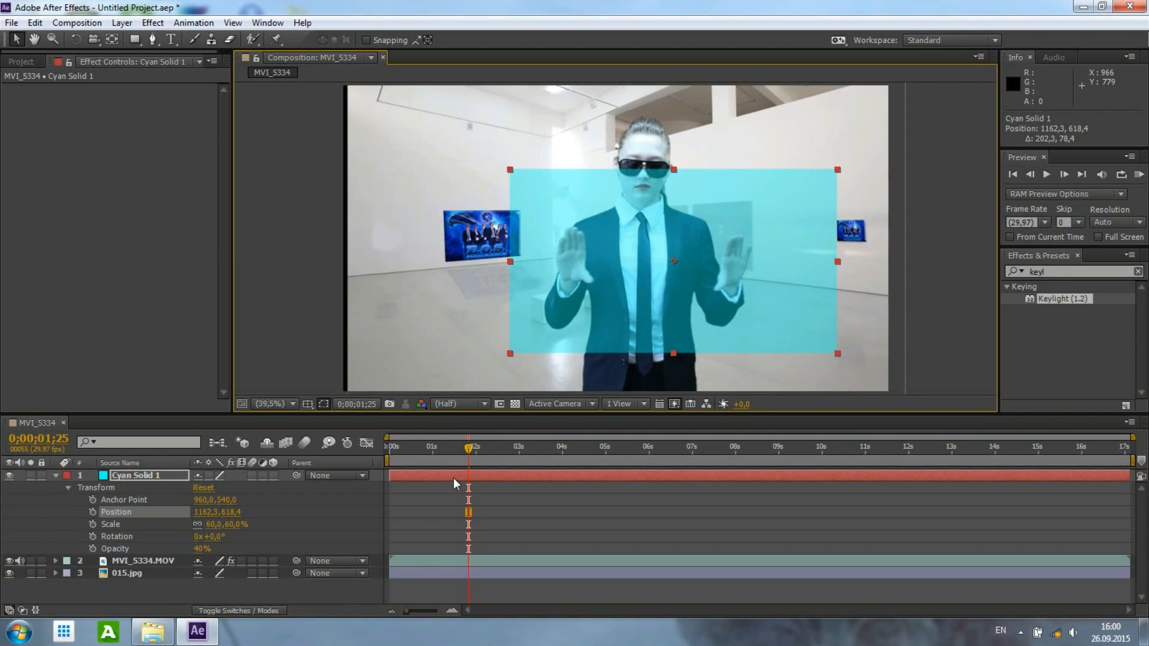
{"action": "left_click", "coordinate": [56, 475]}
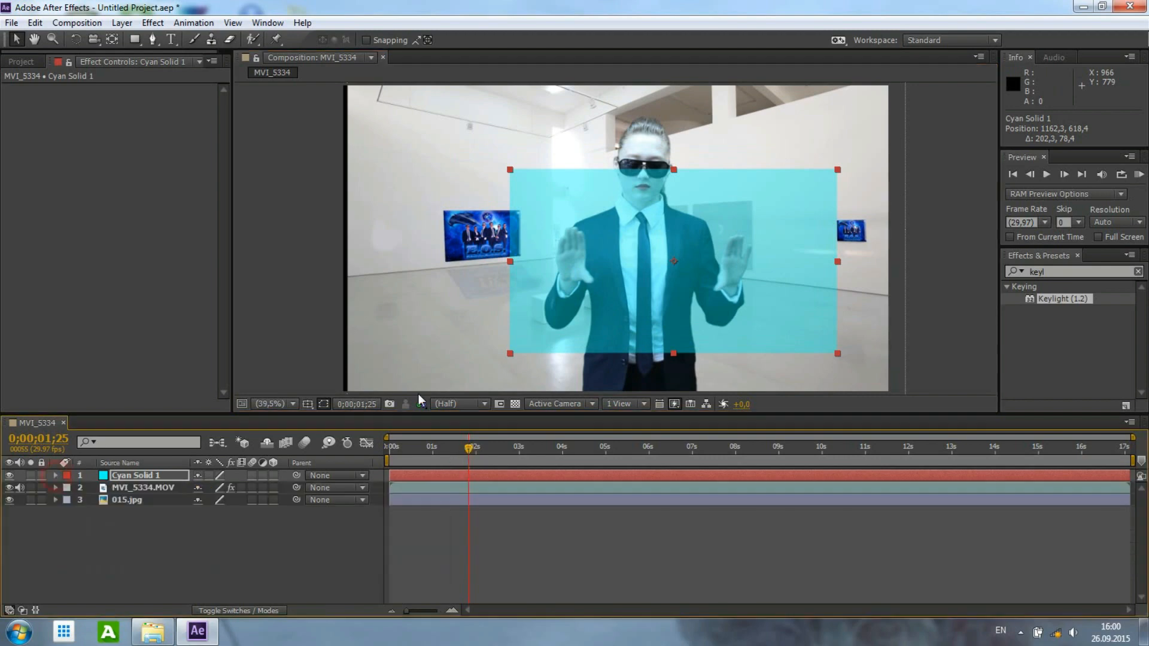
Scrub through the clip to examine the woman's hand gestures, stopping at 0;00;04;02.
{"action": "left_click", "coordinate": [964, 449]}
{"action": "left_click_drag", "start_coordinate": [961, 448], "coordinate": [858, 451]}
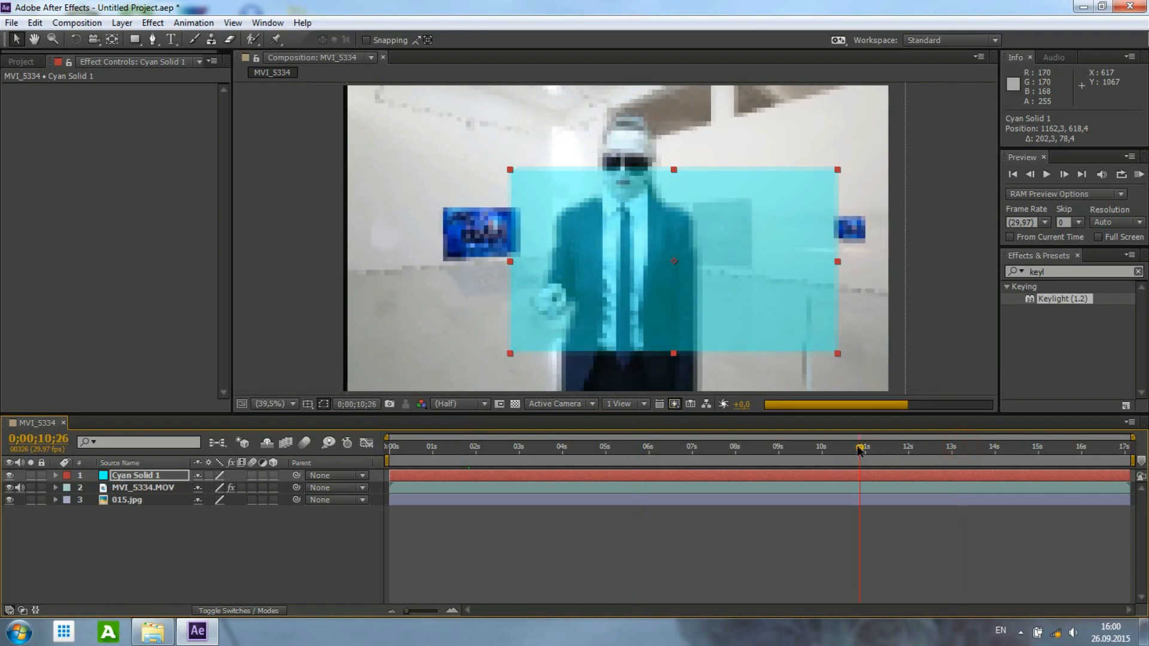
{"action": "left_click", "coordinate": [778, 451]}
{"action": "left_click_drag", "start_coordinate": [778, 451], "coordinate": [739, 456]}
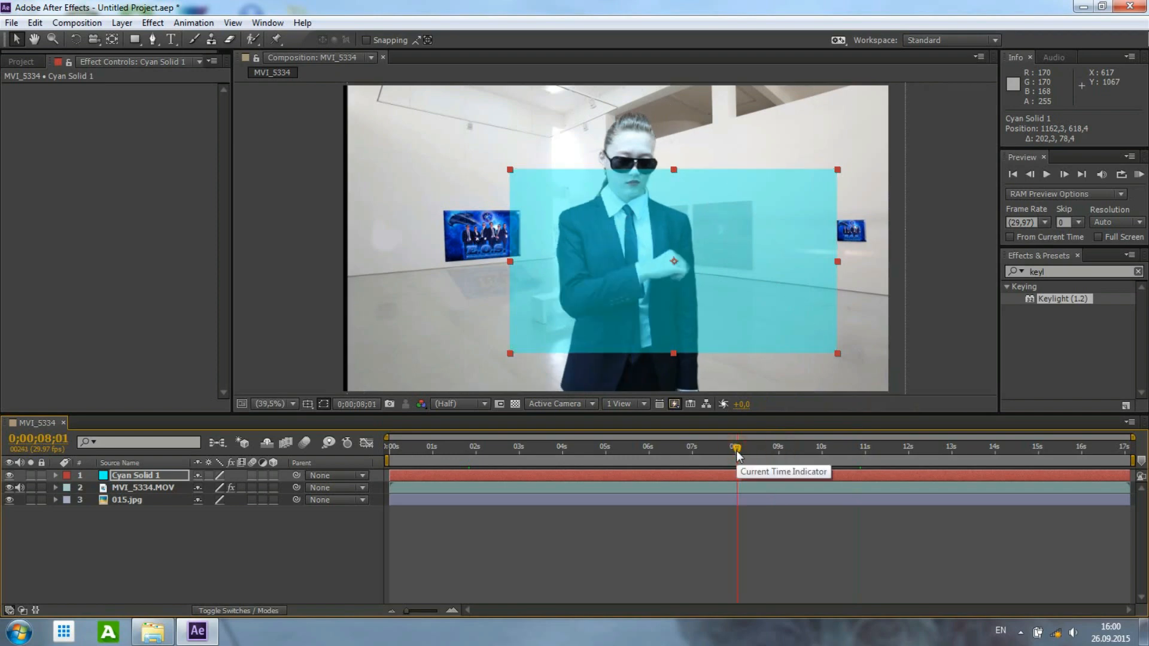
{"action": "left_click", "coordinate": [694, 453]}
{"action": "left_click", "coordinate": [598, 453]}
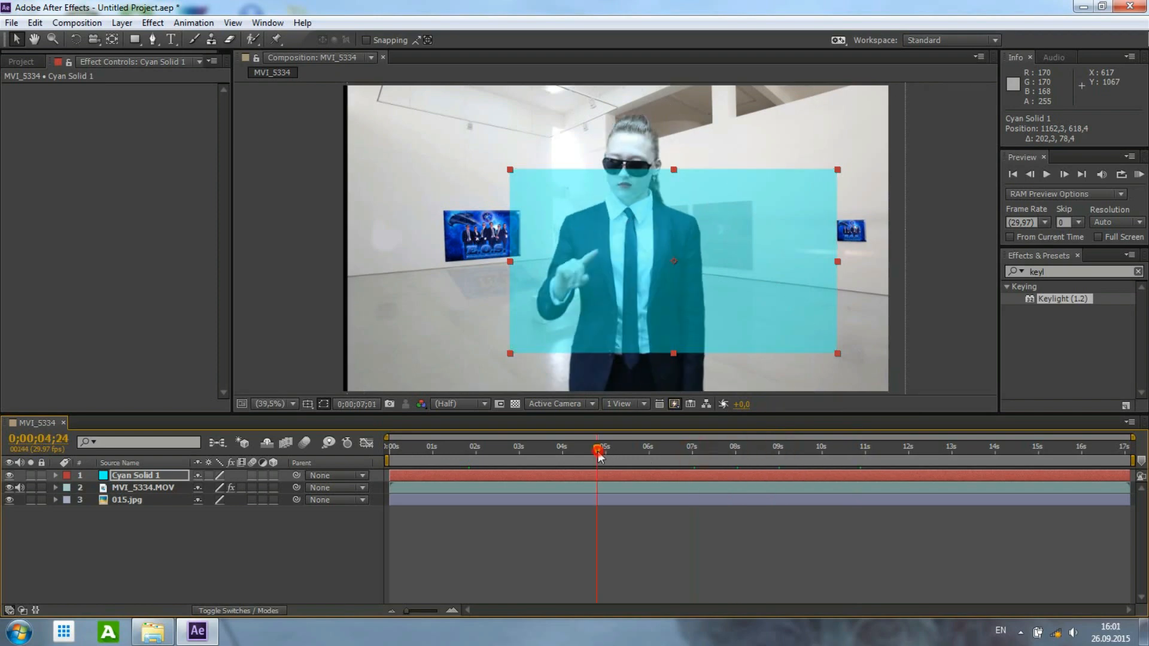
{"action": "left_click", "coordinate": [563, 450]}
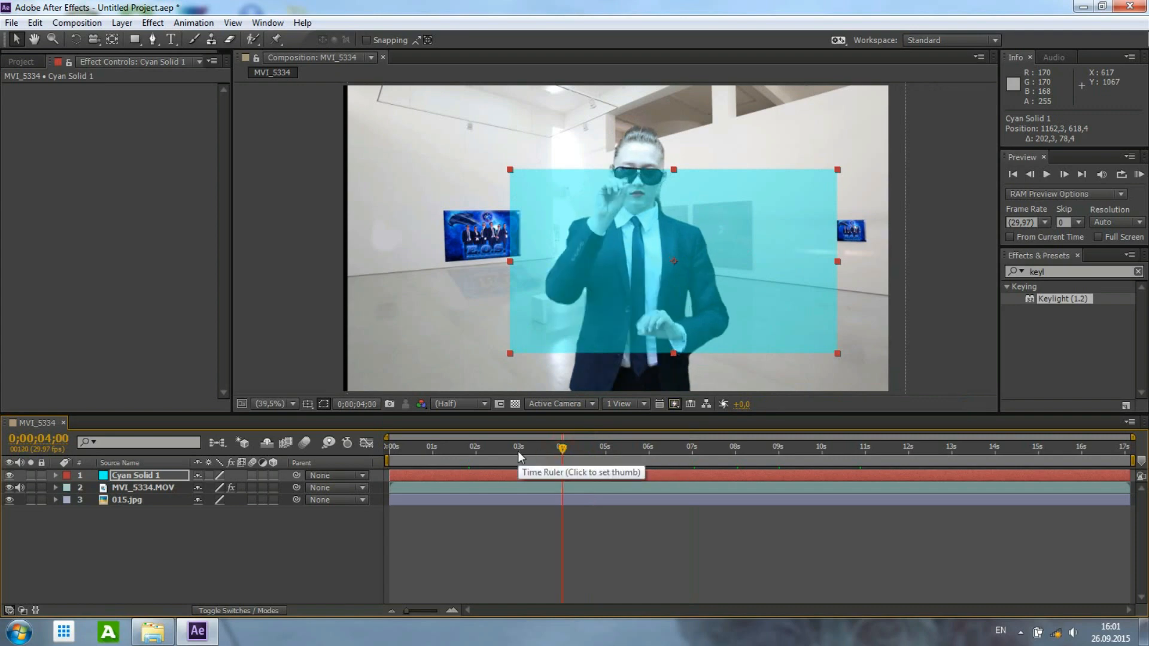
{"action": "left_click_drag", "start_coordinate": [562, 453], "coordinate": [583, 449]}
{"action": "left_click", "coordinate": [565, 449]}
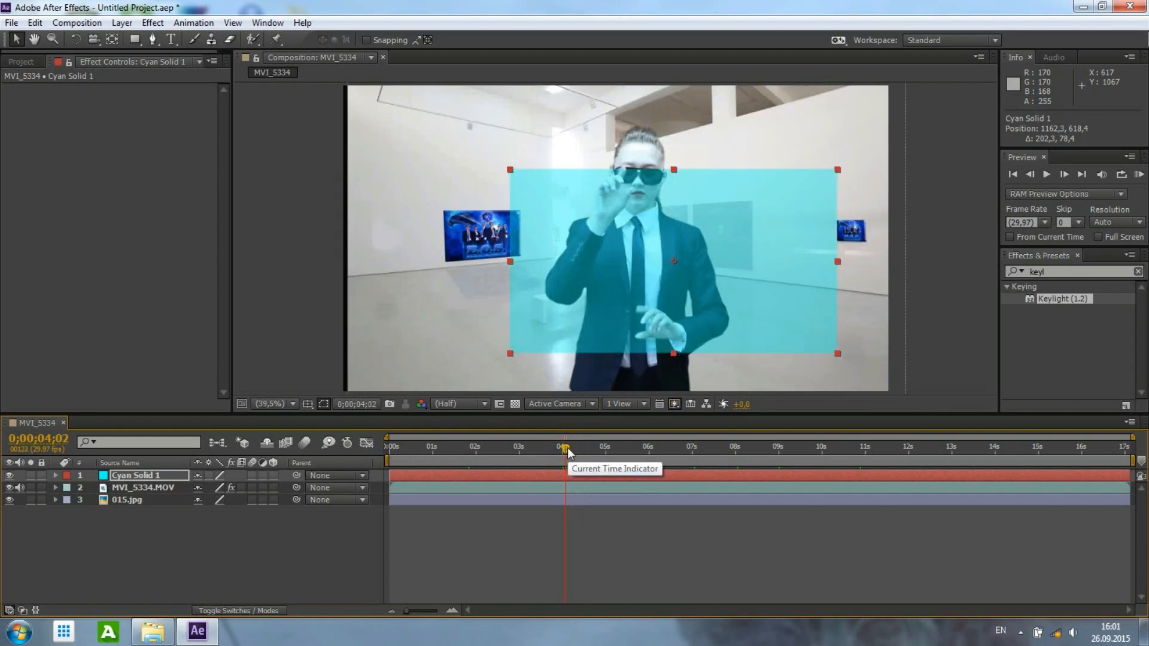
Enlarge the cyan solid to 73% Scale and reposition it to about 1071, 560 between the wall screens.
{"action": "left_click_drag", "start_coordinate": [793, 312], "coordinate": [758, 310]}
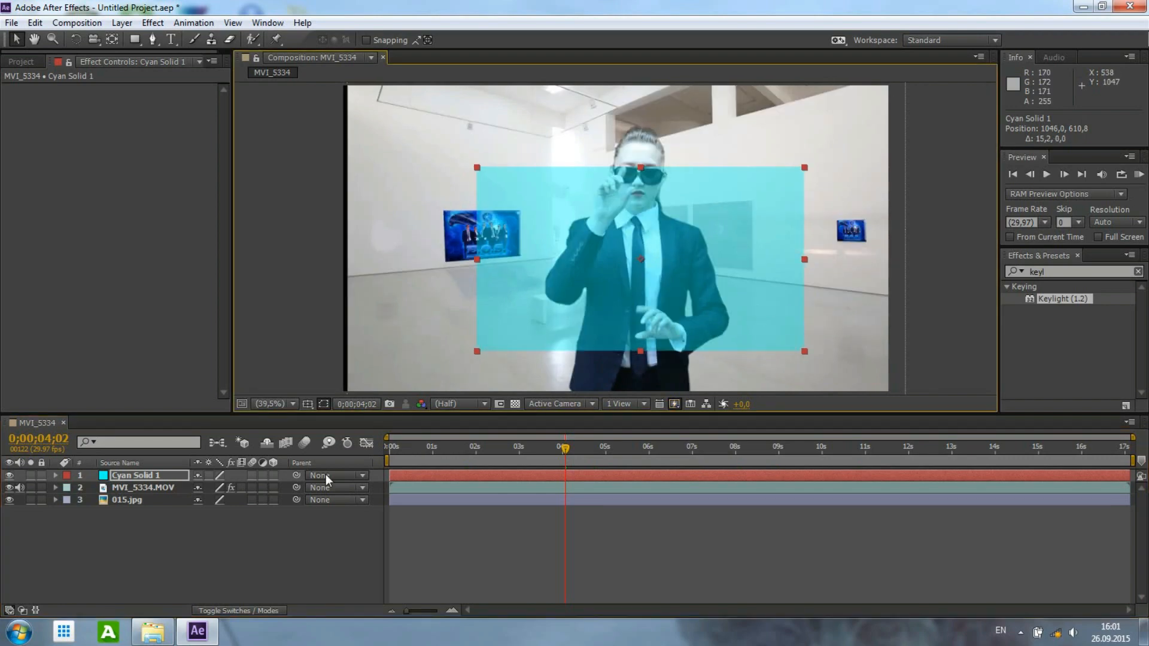
{"action": "left_click", "coordinate": [56, 476]}
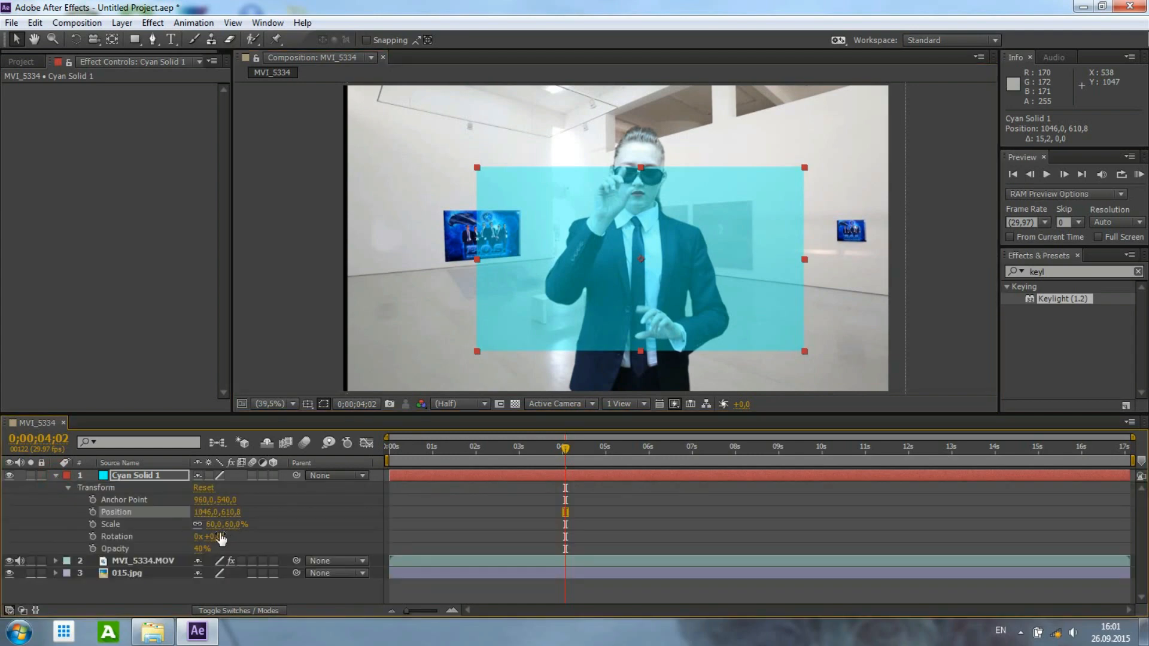
{"action": "left_click_drag", "start_coordinate": [224, 524], "coordinate": [232, 525]}
{"action": "left_click_drag", "start_coordinate": [672, 318], "coordinate": [678, 306]}
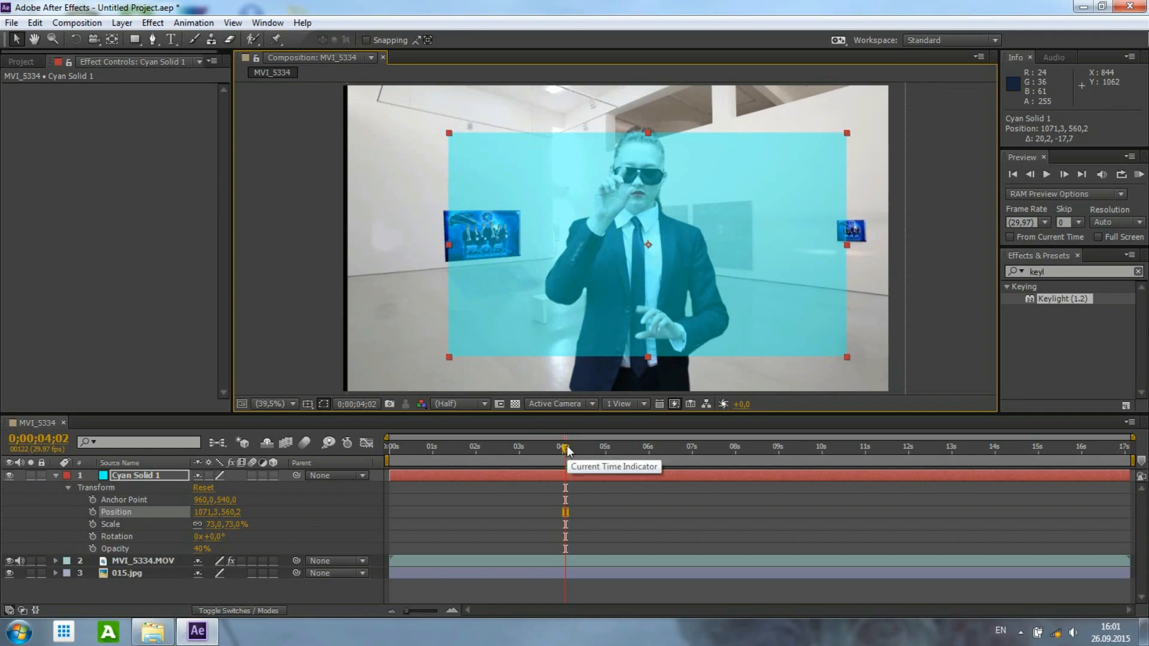
Enable keyframing for the cyan solid's Position and Scale at 0;00;04;02.
{"action": "left_click", "coordinate": [92, 512]}
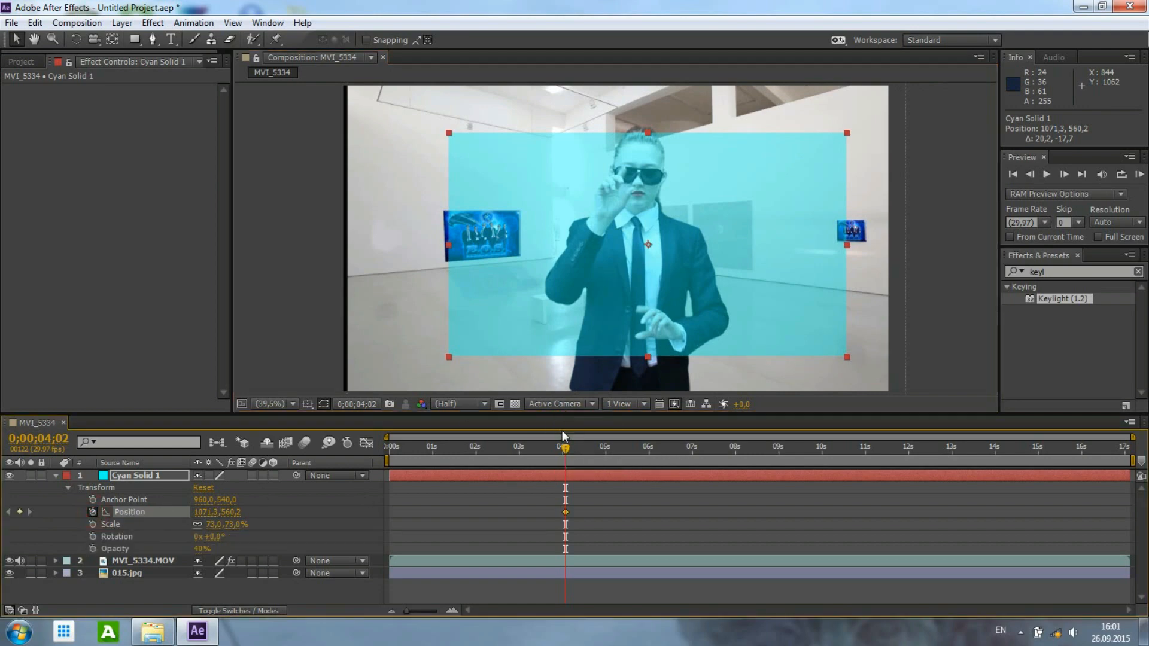
{"action": "mouse_move", "coordinate": [556, 447]}
{"action": "left_mouse_down"}
{"action": "mouse_move", "coordinate": [475, 453]}
{"action": "mouse_move", "coordinate": [561, 449]}
{"action": "left_mouse_up"}
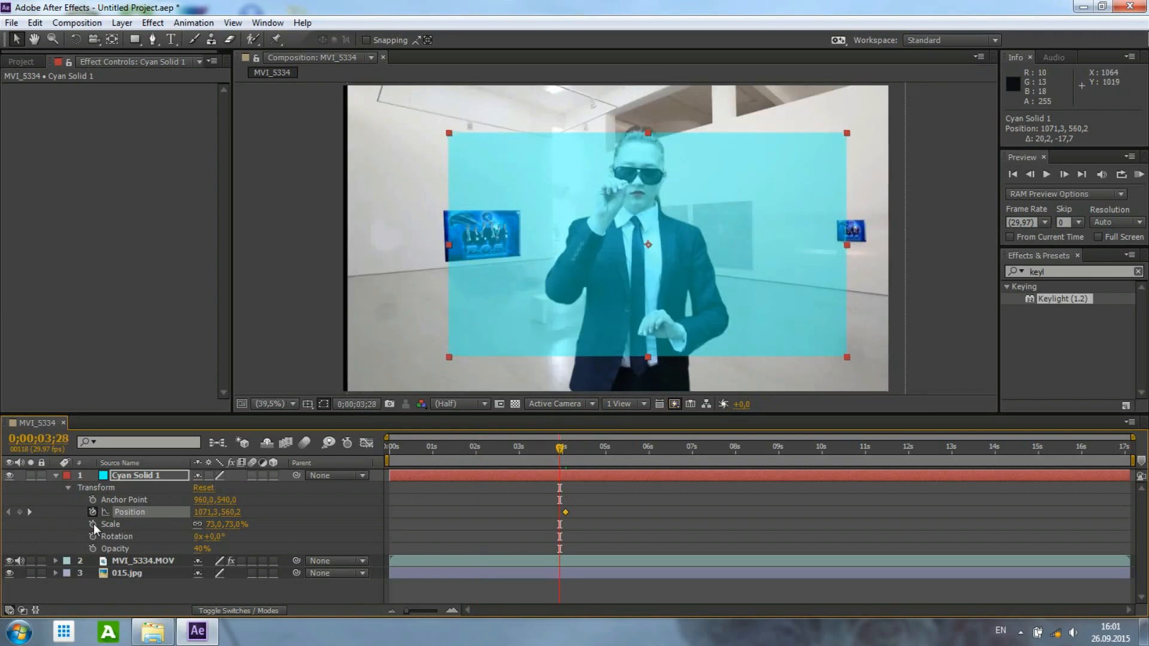
{"action": "left_click", "coordinate": [566, 447]}
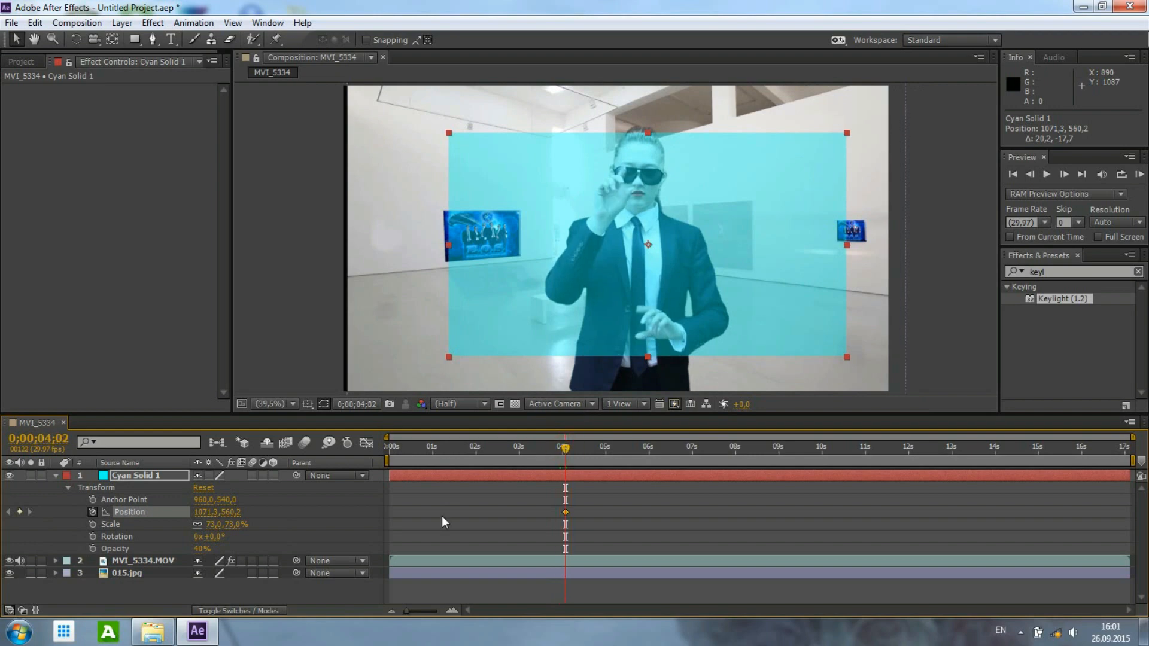
{"action": "left_click", "coordinate": [93, 524]}
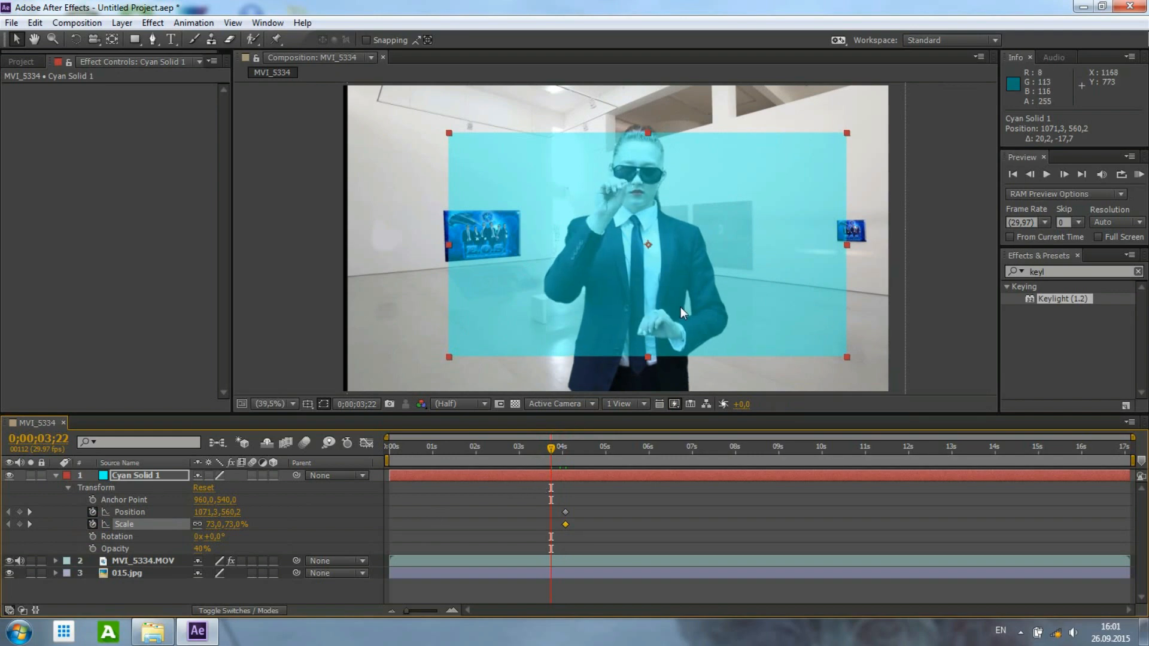
At 0;00;03;22, keyframe the cyan solid's Position at about 1066, 560 and its Scale at 69%, and go to 0;00;00;20.
{"action": "left_click_drag", "start_coordinate": [680, 307], "coordinate": [679, 307]}
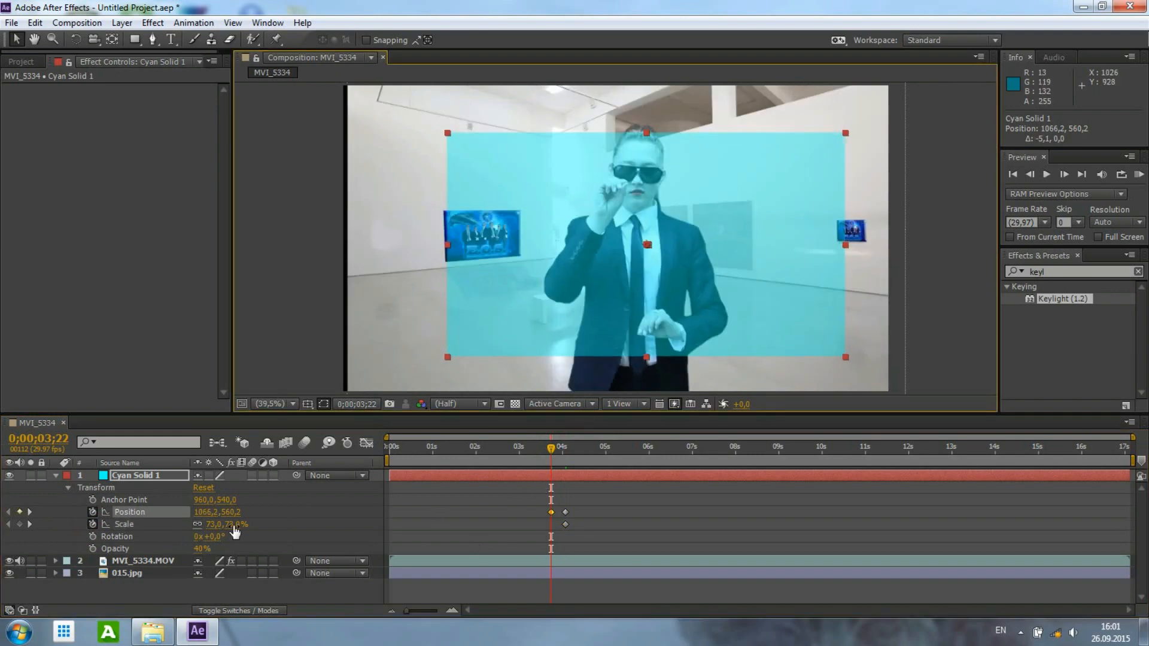
{"action": "left_click_drag", "start_coordinate": [229, 524], "coordinate": [227, 524]}
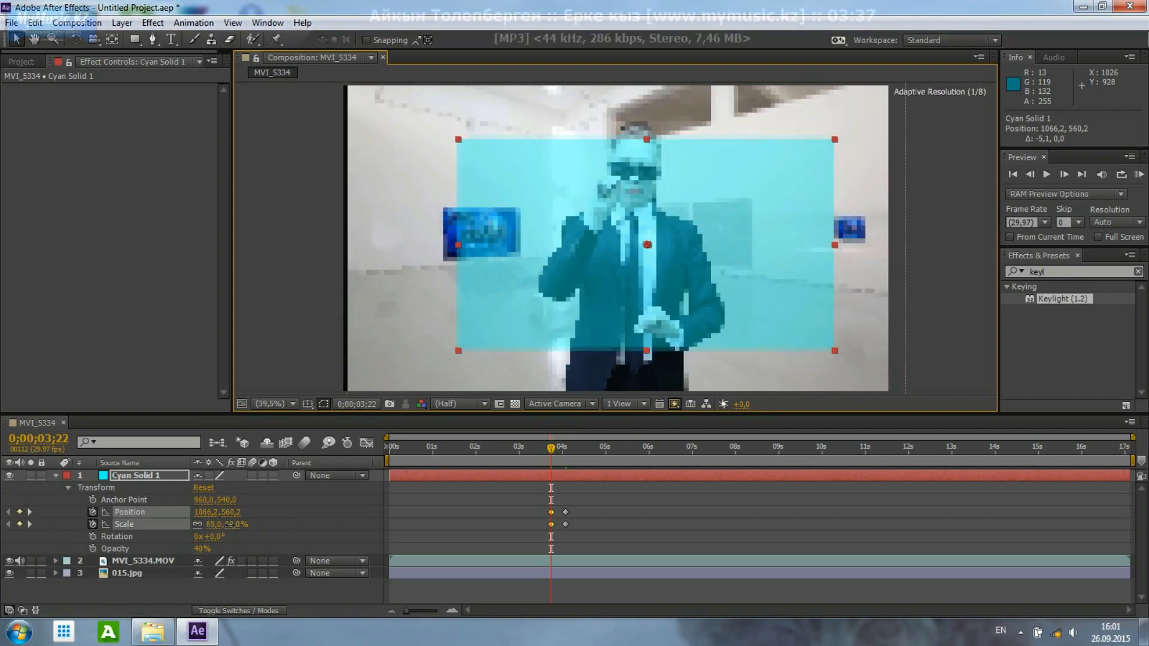
{"action": "mouse_move", "coordinate": [404, 451]}
{"action": "left_mouse_down"}
{"action": "mouse_move", "coordinate": [385, 451]}
{"action": "mouse_move", "coordinate": [417, 447]}
{"action": "left_mouse_up"}
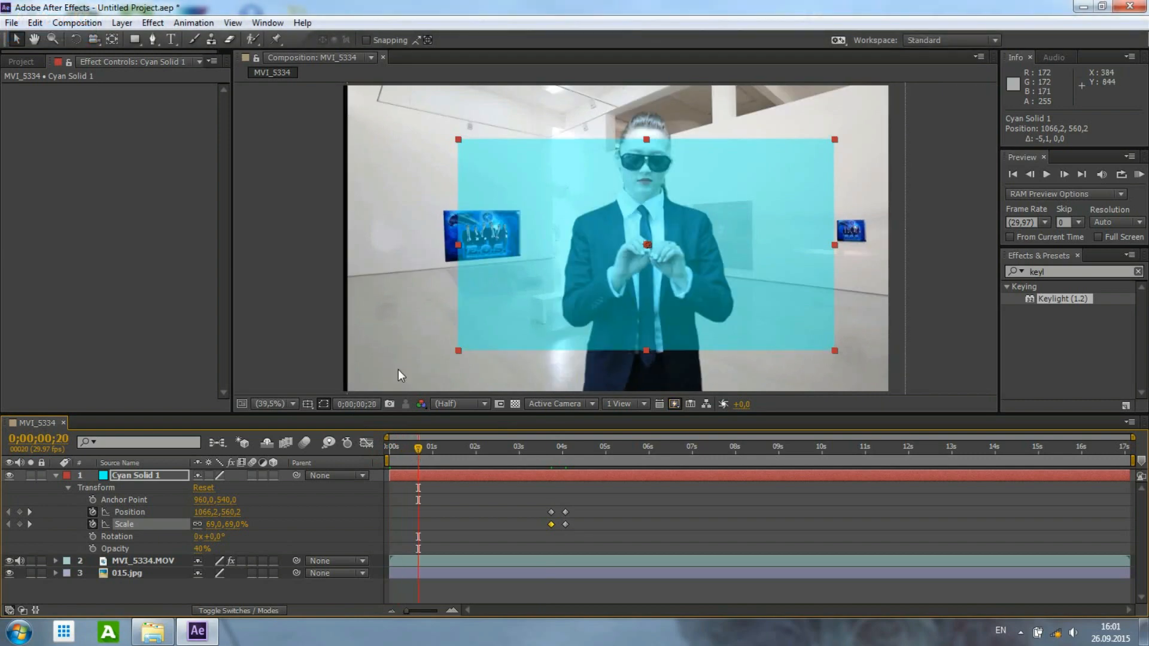
Try shrinking the cyan solid by its upper-left corner to about 64% Scale at 0;00;00;20, and undo the scaling.
{"action": "left_click_drag", "start_coordinate": [462, 141], "coordinate": [472, 146]}
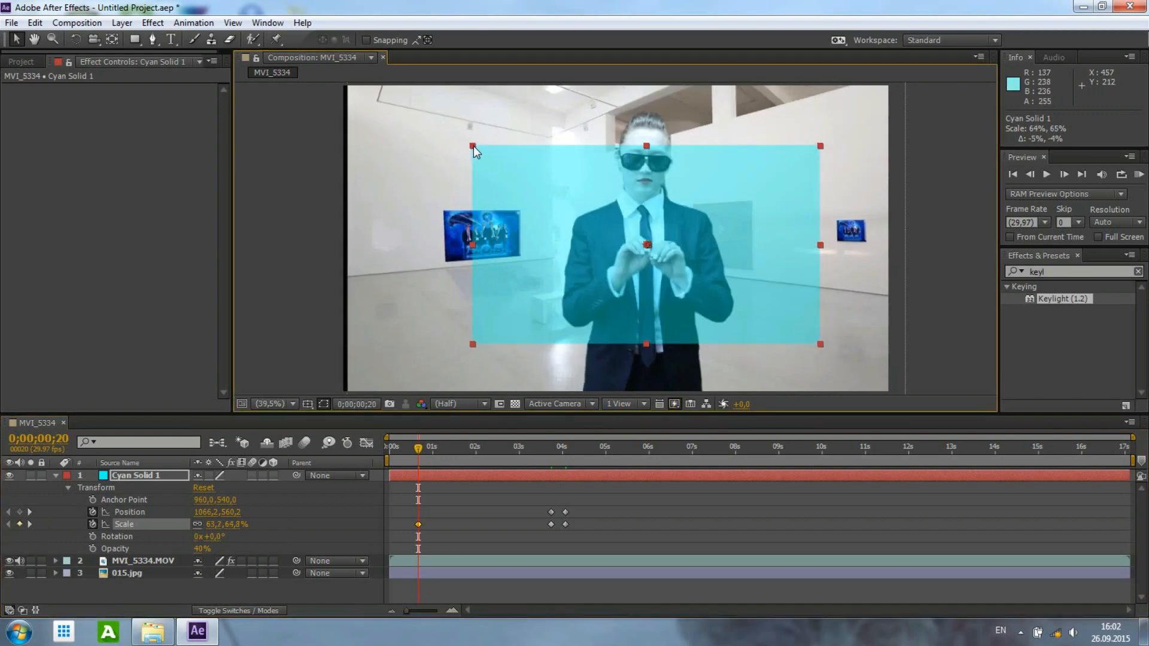
{"action": "left_click", "coordinate": [35, 23]}
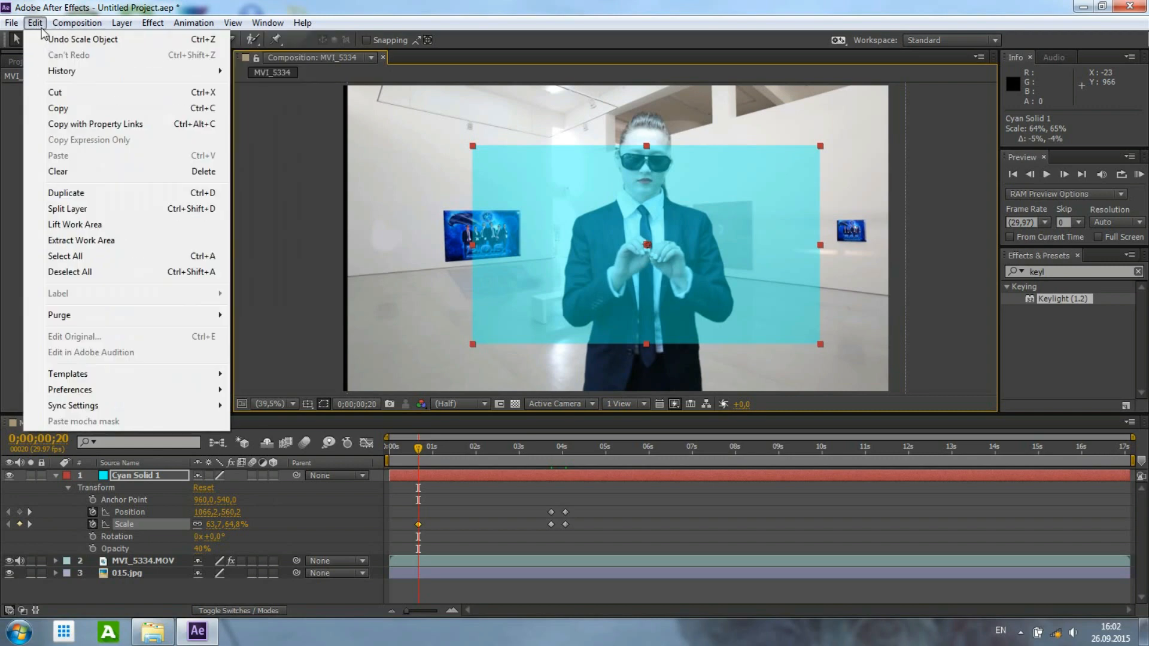
{"action": "left_click", "coordinate": [66, 42]}
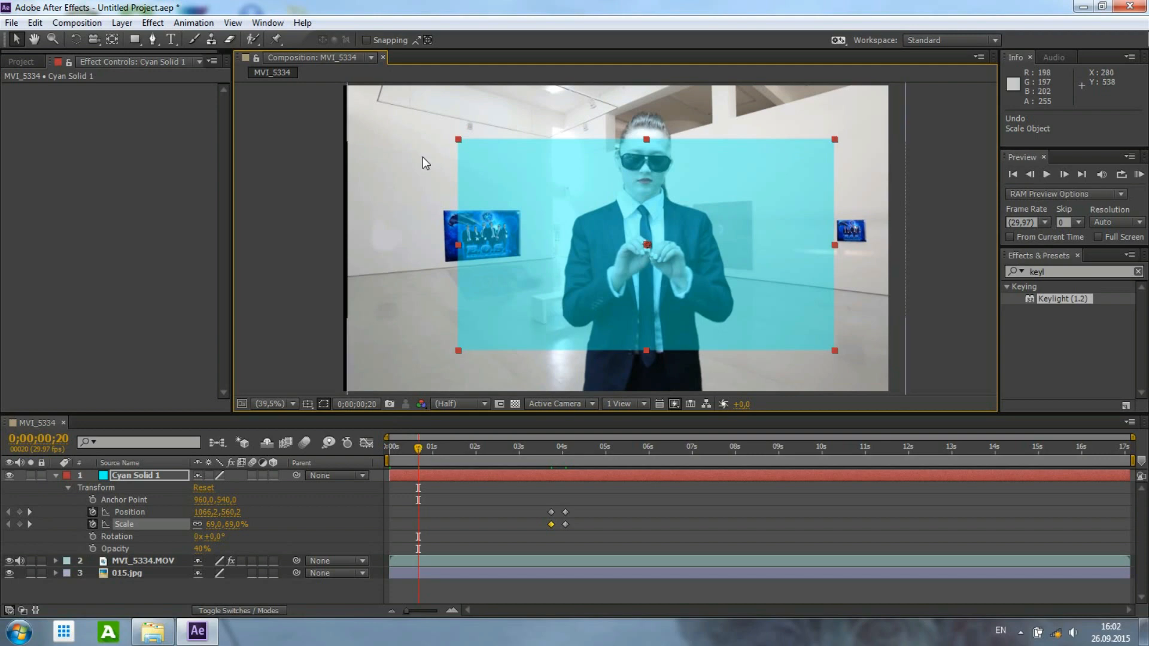
Add a new mask covering the whole cyan solid.
{"action": "right_click", "coordinate": [511, 177]}
{"action": "left_click", "coordinate": [631, 42]}
{"action": "left_click", "coordinate": [734, 43]}
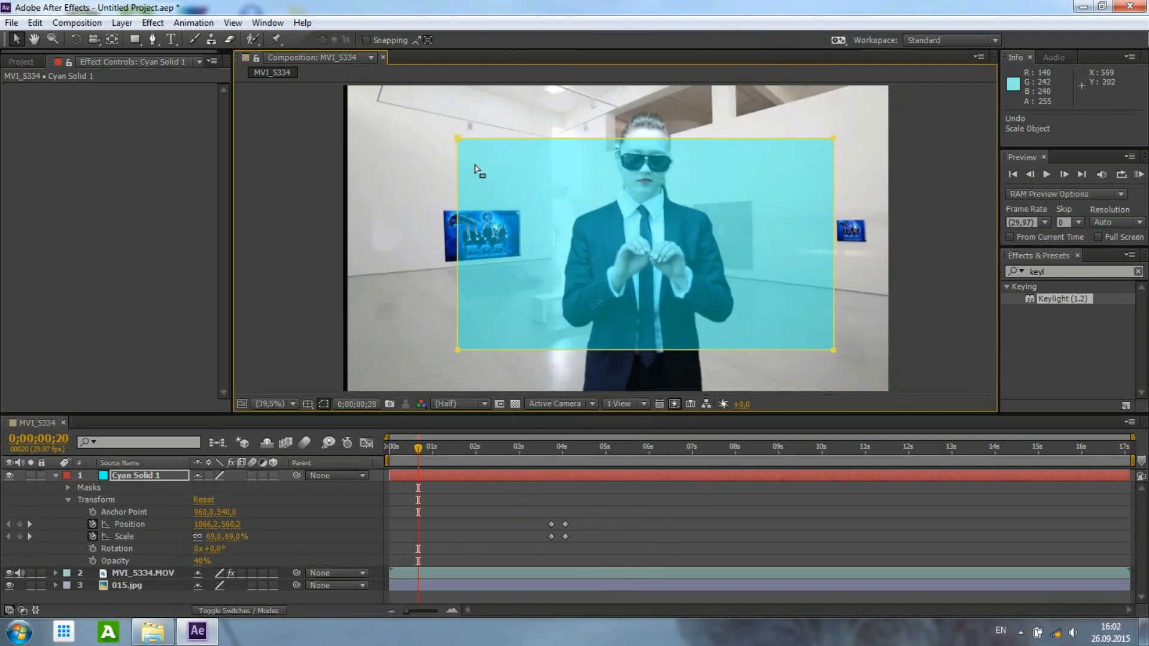
Reveal the cyan solid's Mask Path and set a keyframe for it at 0;00;00;20.
{"action": "left_click", "coordinate": [148, 477]}
{"action": "left_click", "coordinate": [57, 477]}
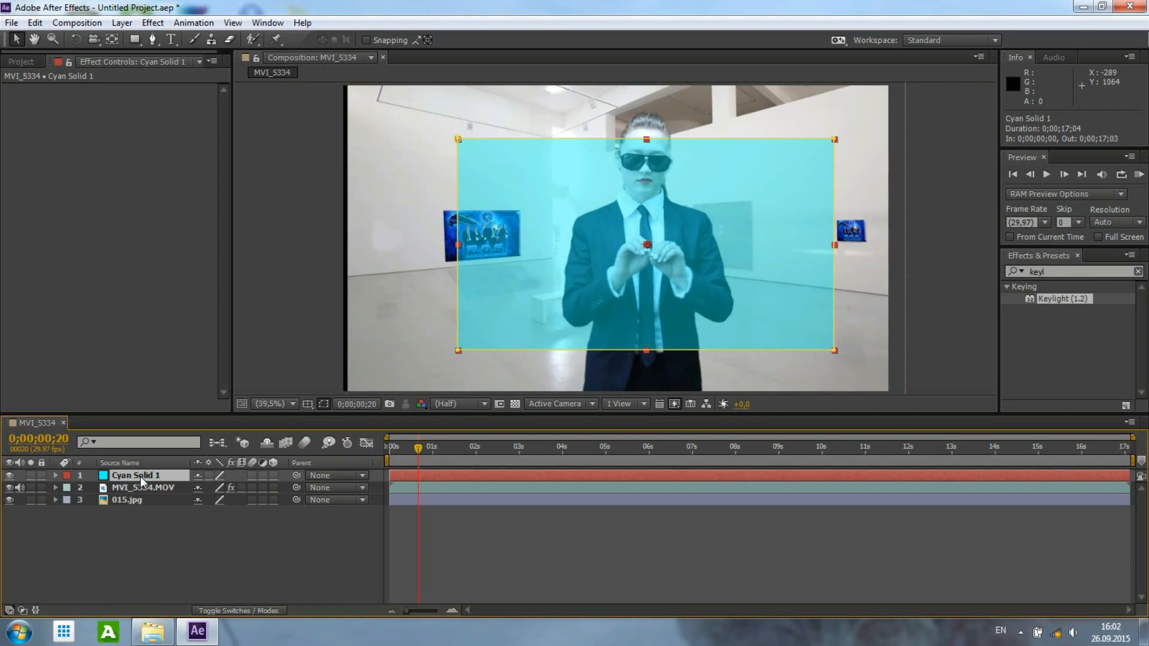
{"action": "key", "text": "m"}
{"action": "left_click", "coordinate": [106, 500]}
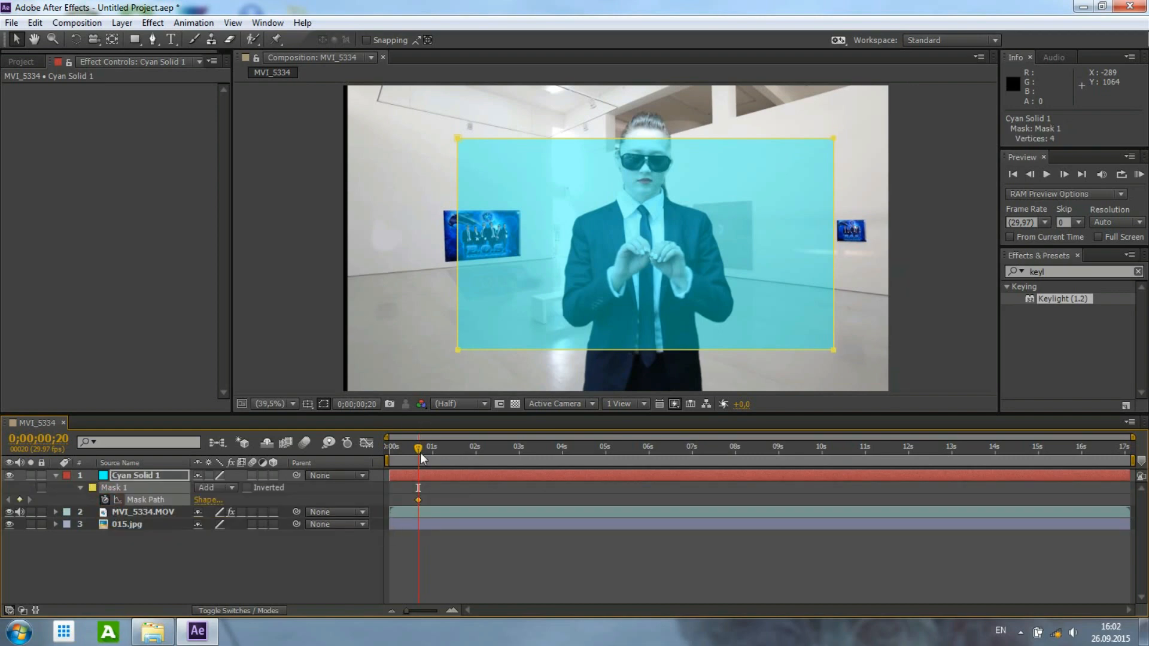
Replace the cyan solid's Mask Path keyframe with one at 0;00;06;01, and add another Mask Path keyframe at 0;00;05;27.
{"action": "left_click_drag", "start_coordinate": [417, 447], "coordinate": [649, 447]}
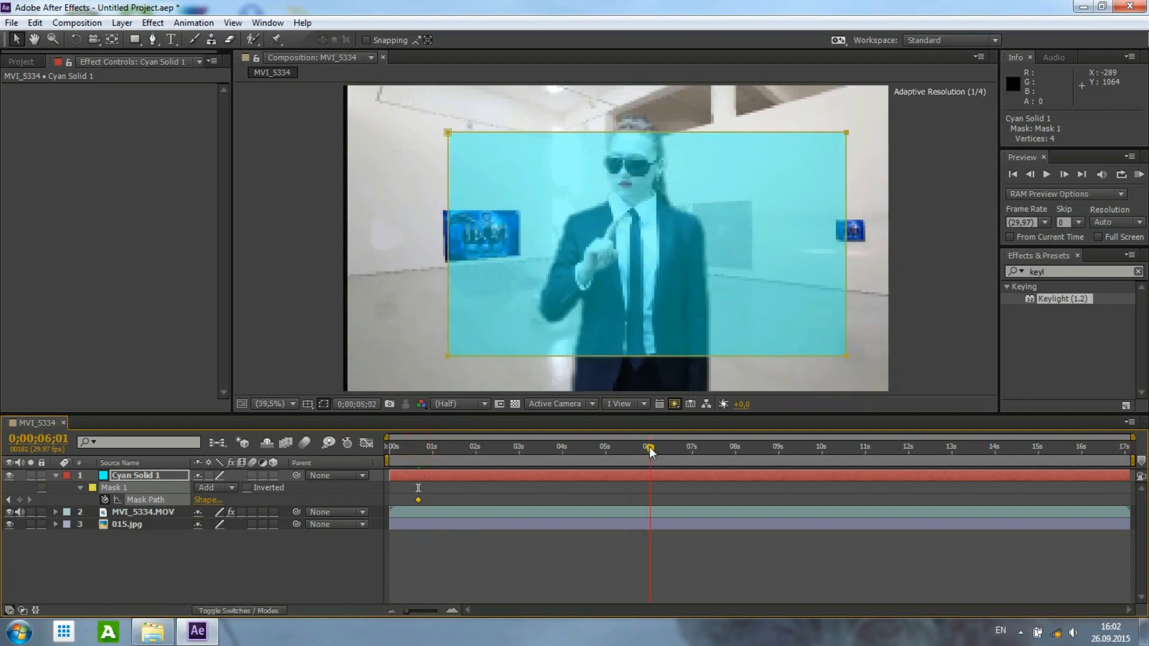
{"action": "left_click", "coordinate": [105, 499]}
{"action": "left_click", "coordinate": [105, 500]}
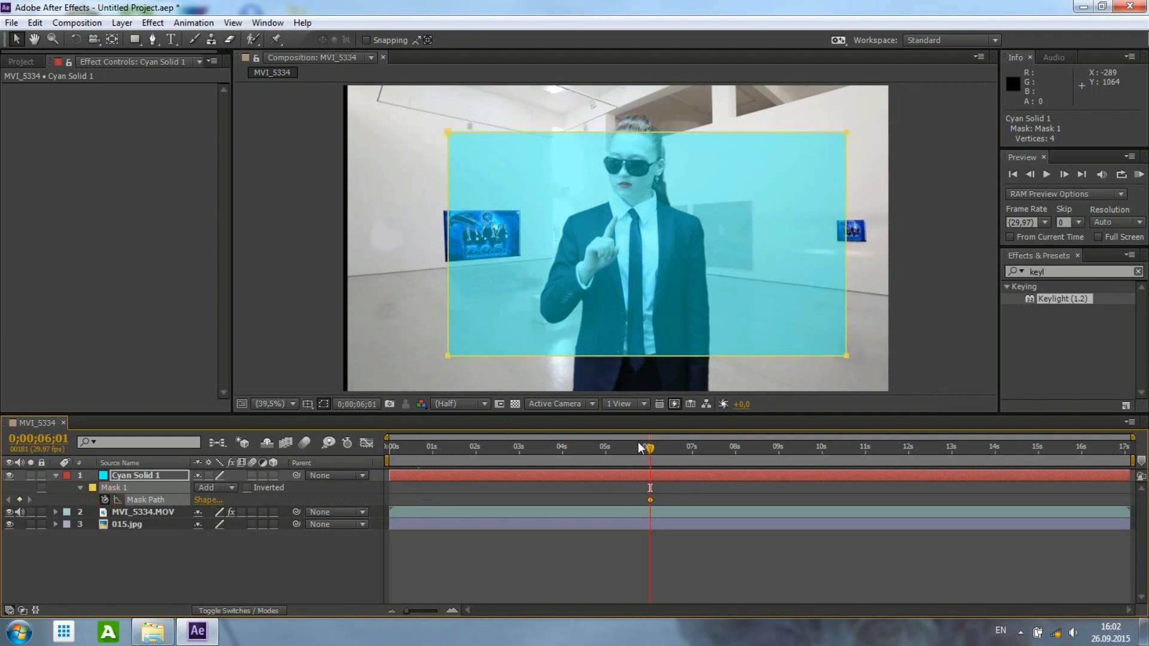
{"action": "left_click_drag", "start_coordinate": [644, 448], "coordinate": [642, 447]}
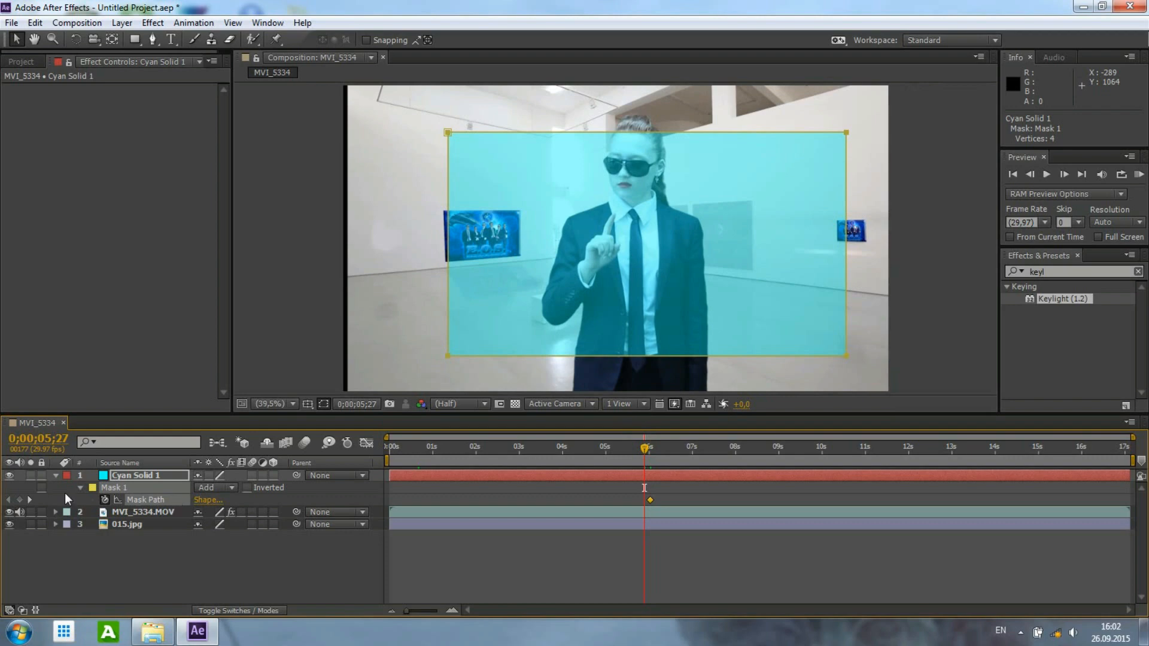
{"action": "left_click", "coordinate": [20, 502]}
At 0;00;01;06, move the cyan mask's four corners individually in to the woman's fingertips so the mask collapses between them.
{"action": "left_click_drag", "start_coordinate": [644, 448], "coordinate": [440, 448]}
{"action": "left_click_drag", "start_coordinate": [831, 352], "coordinate": [773, 336]}
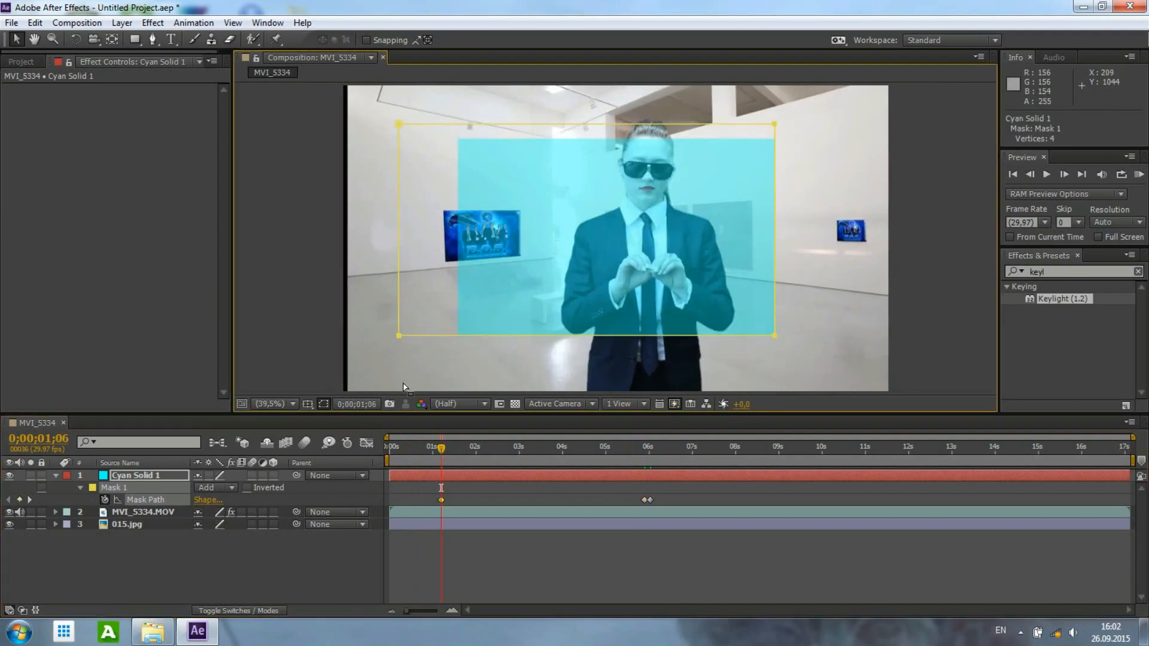
{"action": "key", "text": "ctrl+z"}
{"action": "left_click", "coordinate": [126, 476]}
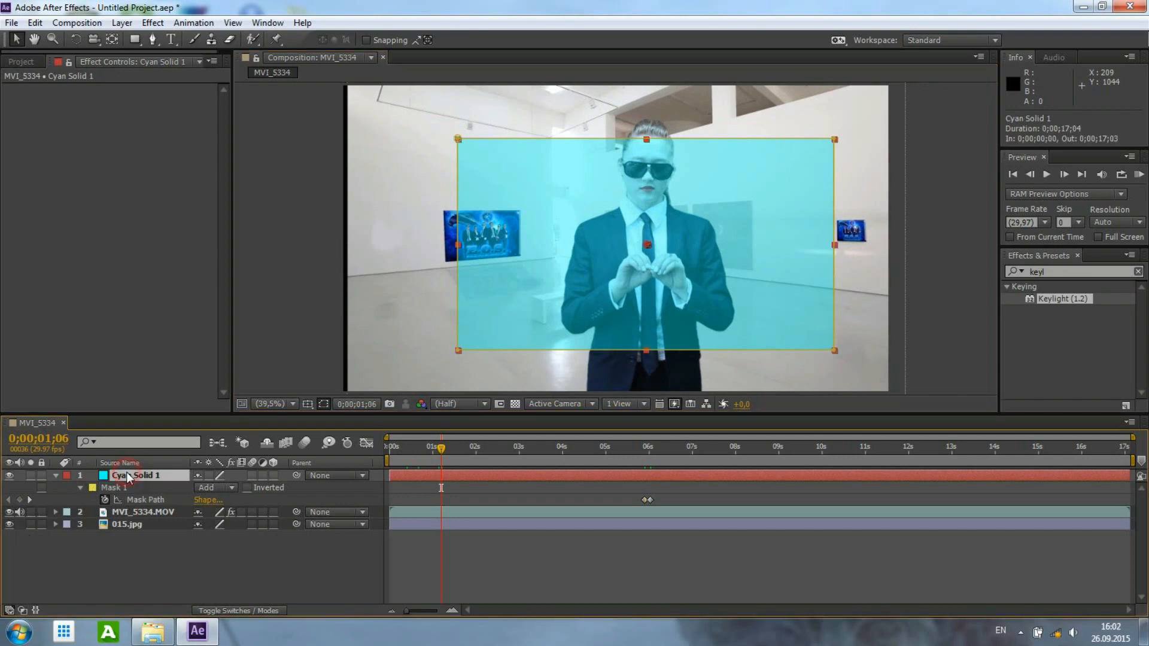
{"action": "left_click_drag", "start_coordinate": [833, 348], "coordinate": [657, 277]}
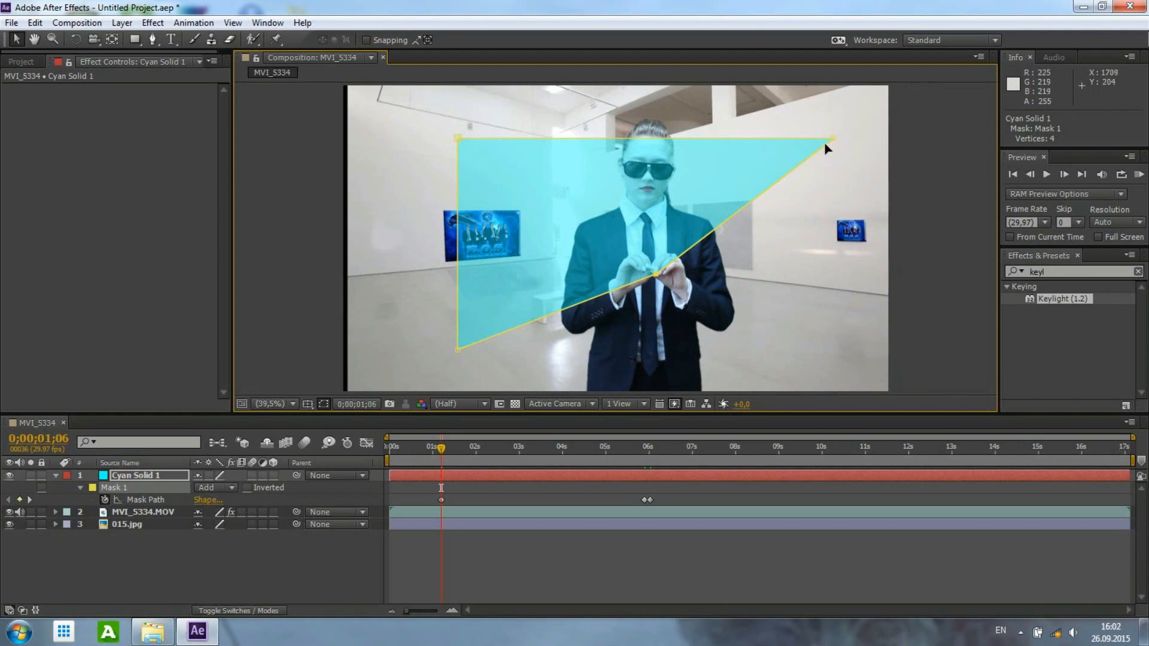
{"action": "left_click_drag", "start_coordinate": [835, 139], "coordinate": [657, 273]}
{"action": "left_click_drag", "start_coordinate": [460, 140], "coordinate": [647, 267]}
{"action": "left_click_drag", "start_coordinate": [459, 353], "coordinate": [650, 274]}
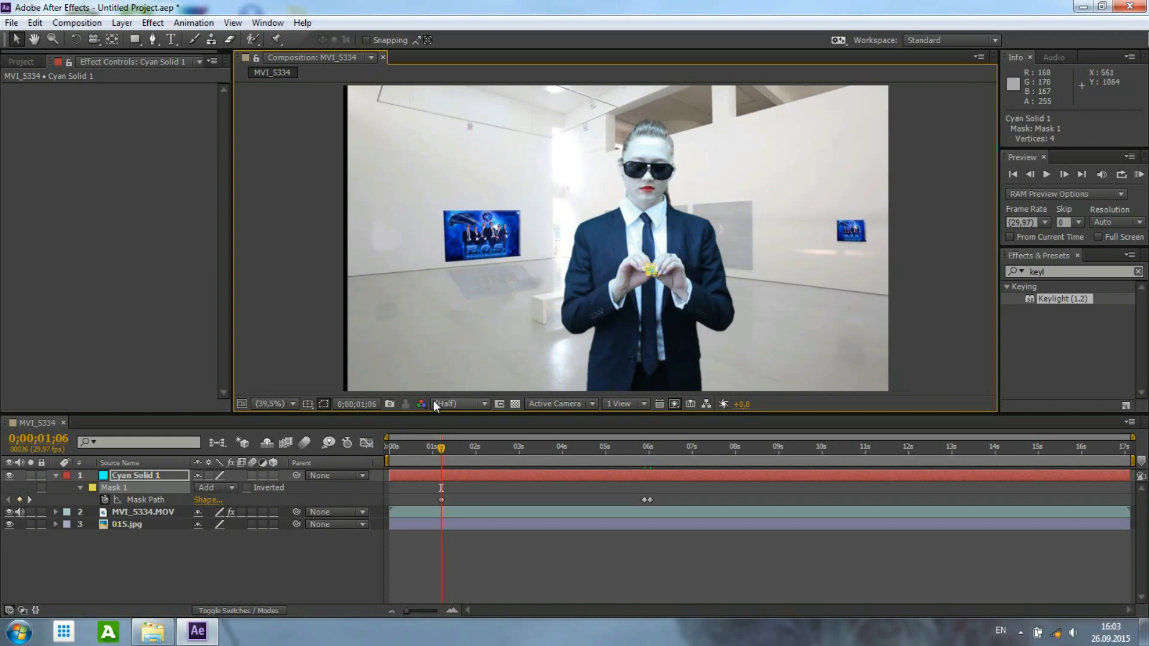
View the composition at 200% and tighten the mask's corners into a tiny square between the fingertips at 0;00;01;06.
{"action": "left_click", "coordinate": [293, 404]}
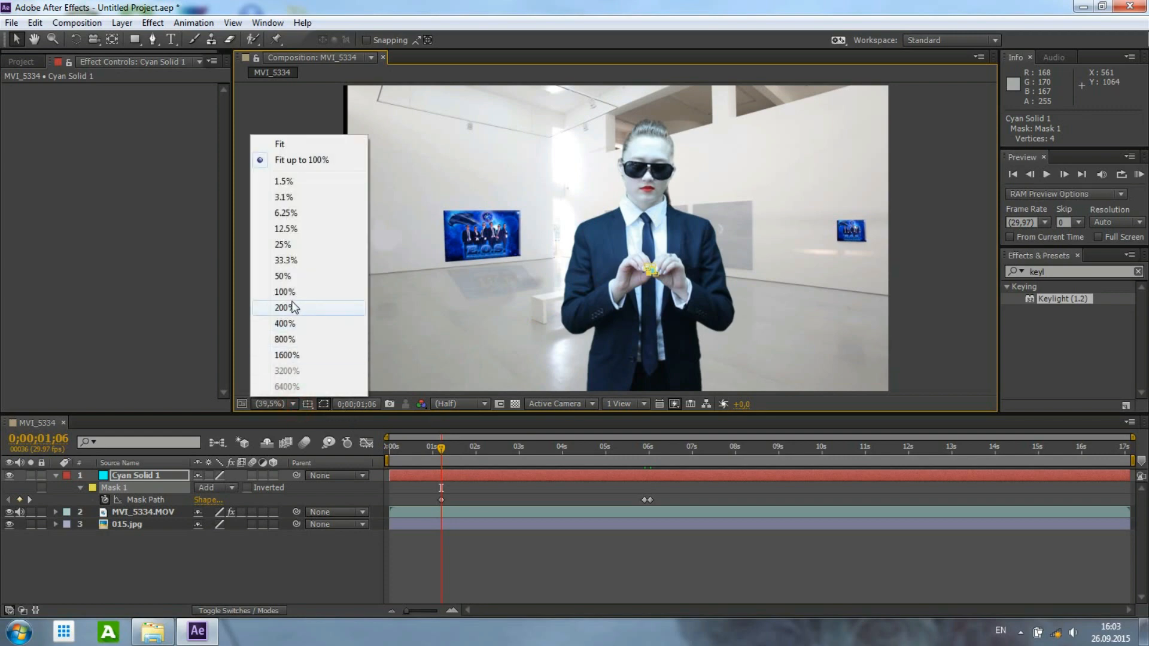
{"action": "left_click", "coordinate": [284, 308]}
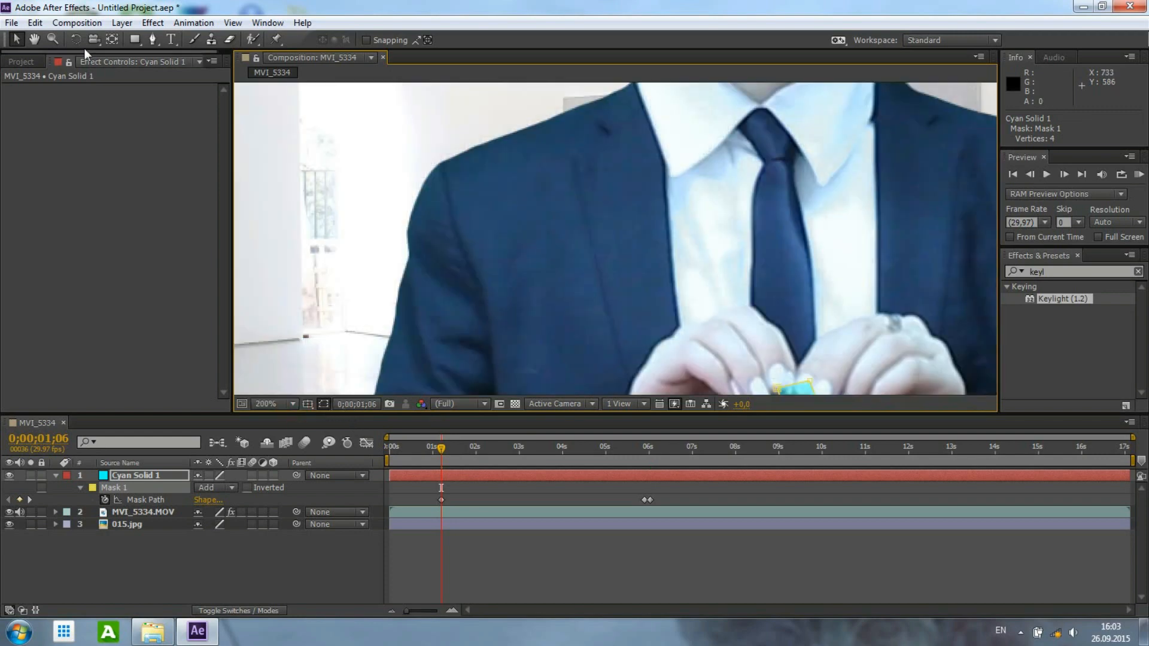
{"action": "left_click", "coordinate": [133, 41]}
{"action": "left_click", "coordinate": [35, 39]}
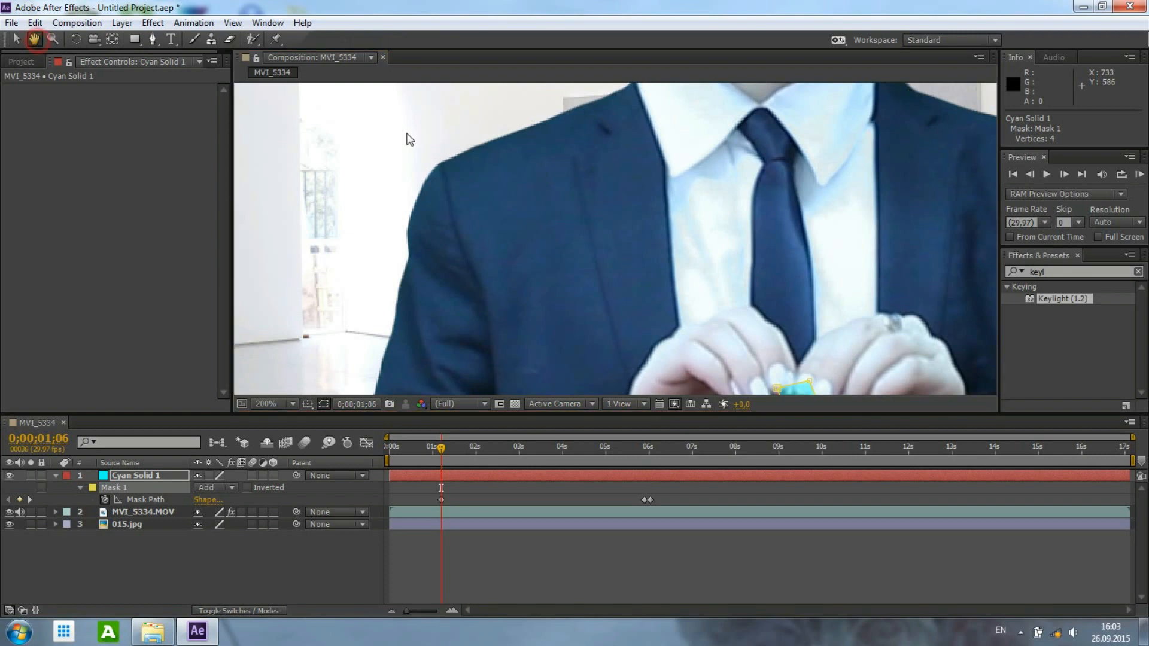
{"action": "left_click_drag", "start_coordinate": [715, 276], "coordinate": [693, 160]}
{"action": "left_click_drag", "start_coordinate": [709, 257], "coordinate": [641, 201]}
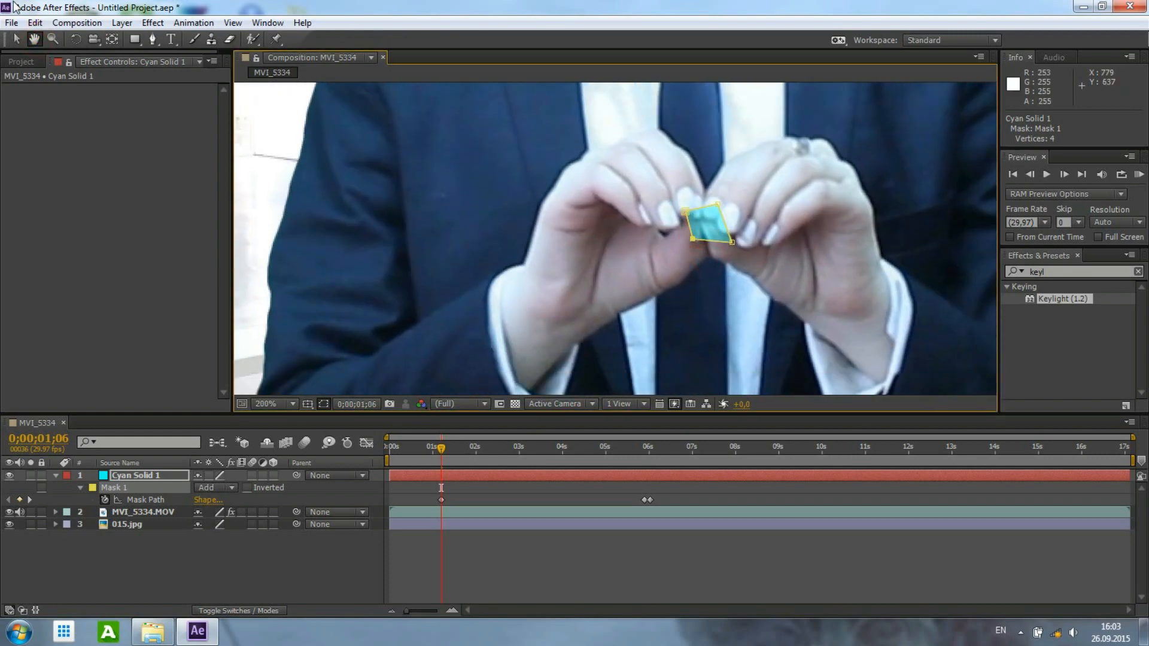
{"action": "left_click", "coordinate": [16, 40]}
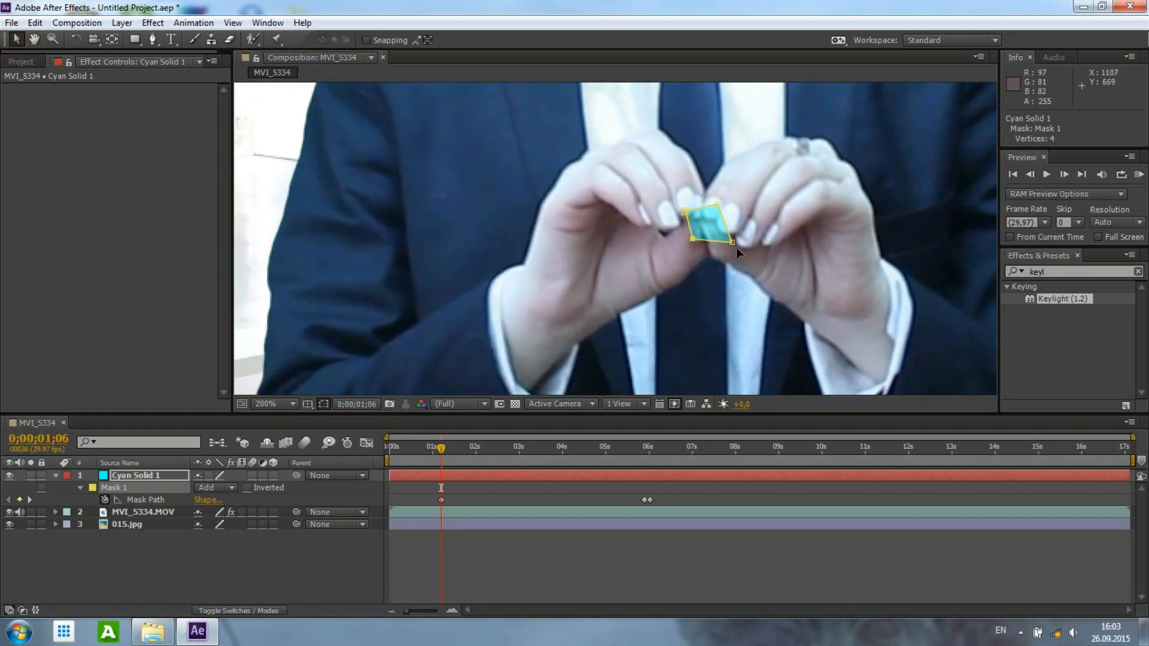
{"action": "left_click_drag", "start_coordinate": [728, 241], "coordinate": [698, 227]}
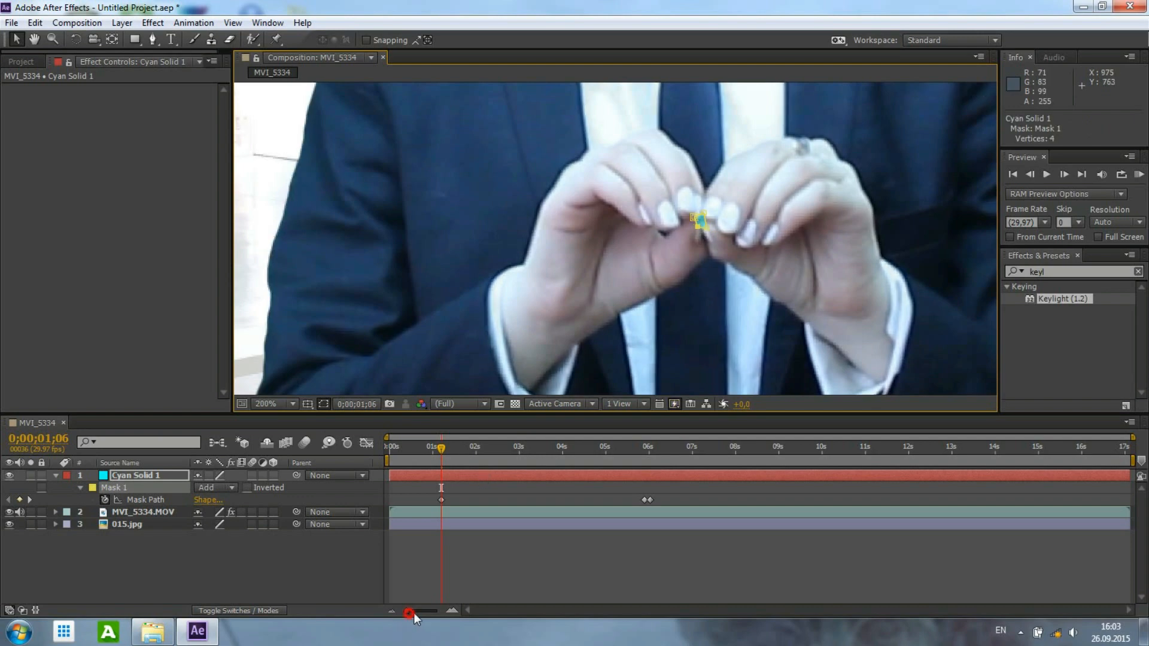
Fit the mask's corners to the small gap between the fingertips at 0;00;01;07 and 0;00;01;08.
{"action": "left_click_drag", "start_coordinate": [414, 613], "coordinate": [437, 612]}
{"action": "left_click", "coordinate": [721, 455]}
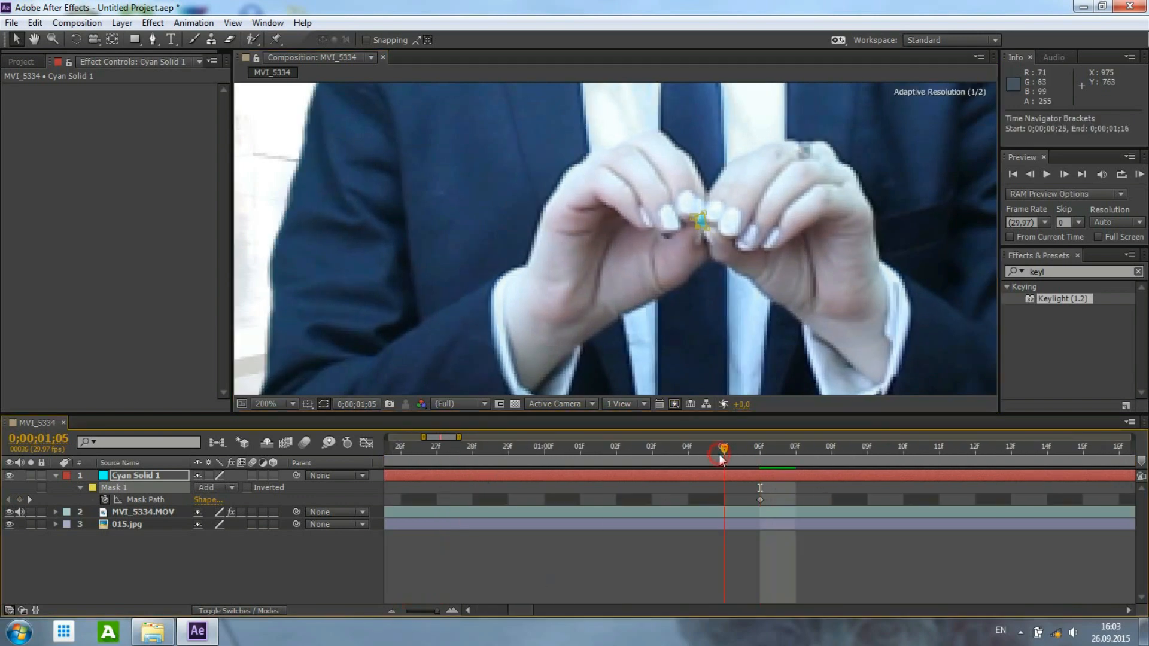
{"action": "left_click", "coordinate": [795, 453]}
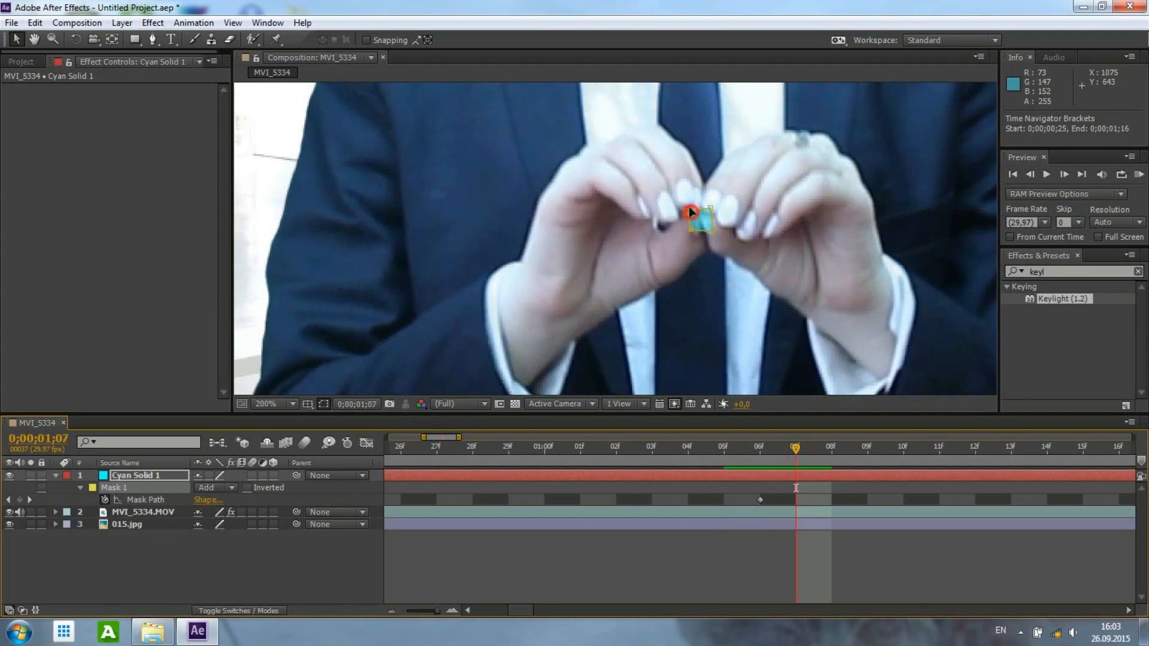
{"action": "left_click_drag", "start_coordinate": [690, 211], "coordinate": [685, 208]}
{"action": "left_click", "coordinate": [829, 458]}
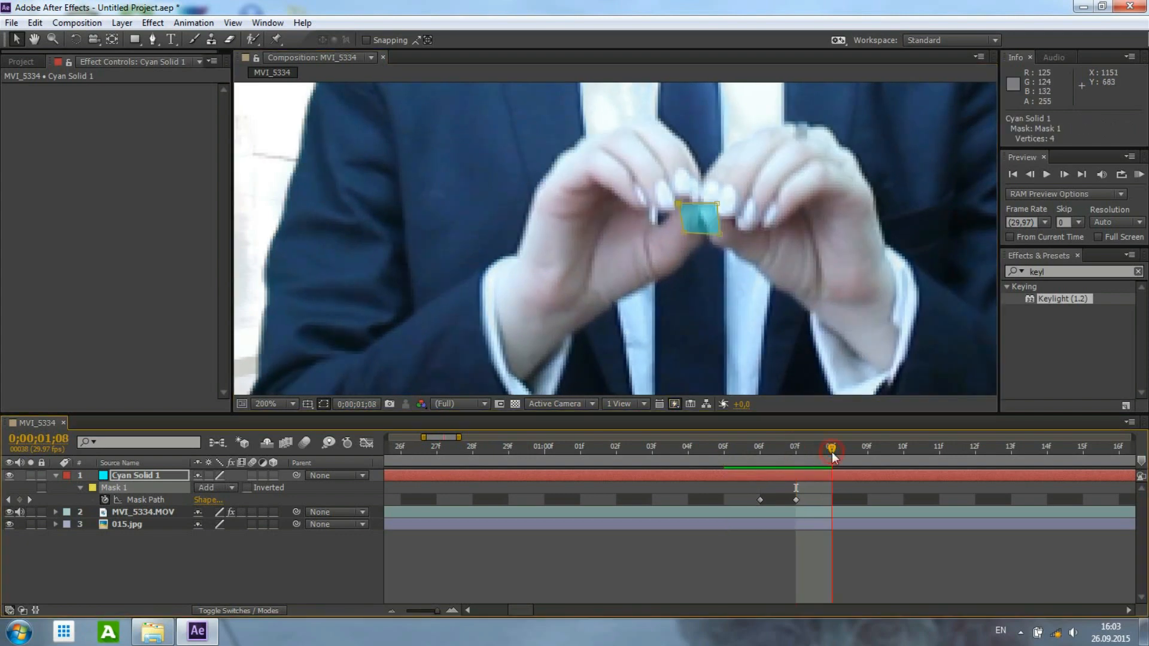
{"action": "left_click_drag", "start_coordinate": [720, 234], "coordinate": [686, 204]}
{"action": "left_click_drag", "start_coordinate": [716, 207], "coordinate": [711, 201]}
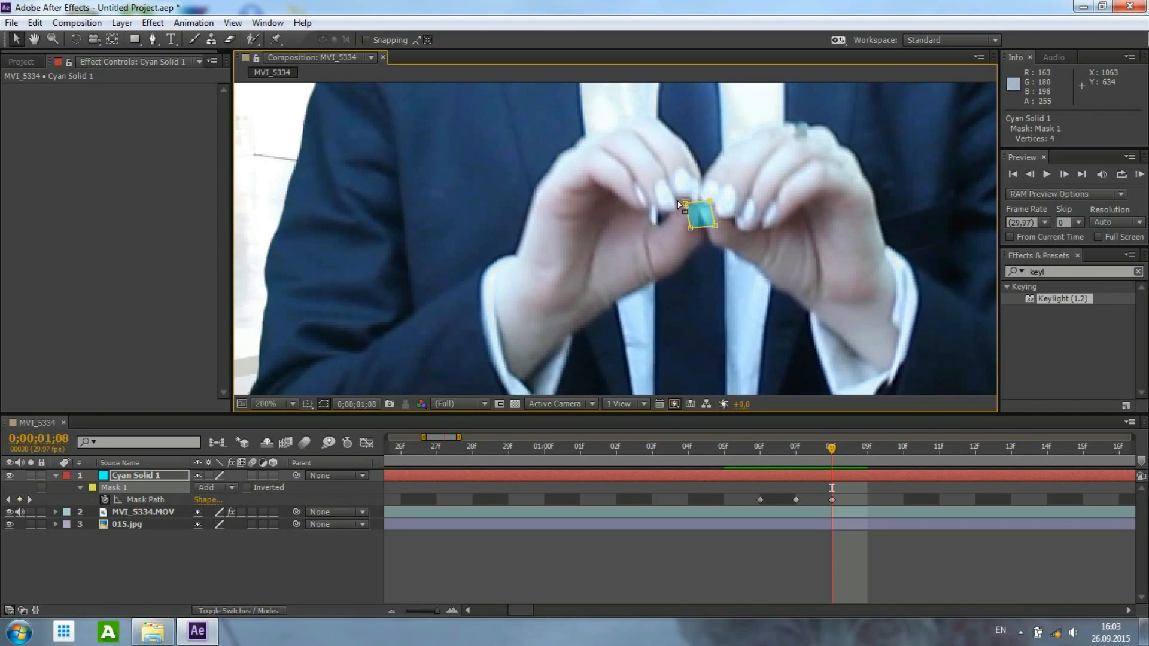
Go back to 0;00;01;07 and 0;00;01;06 and narrow the mask further at both keyframes.
{"action": "left_click", "coordinate": [797, 459]}
{"action": "left_click_drag", "start_coordinate": [686, 209], "coordinate": [697, 229]}
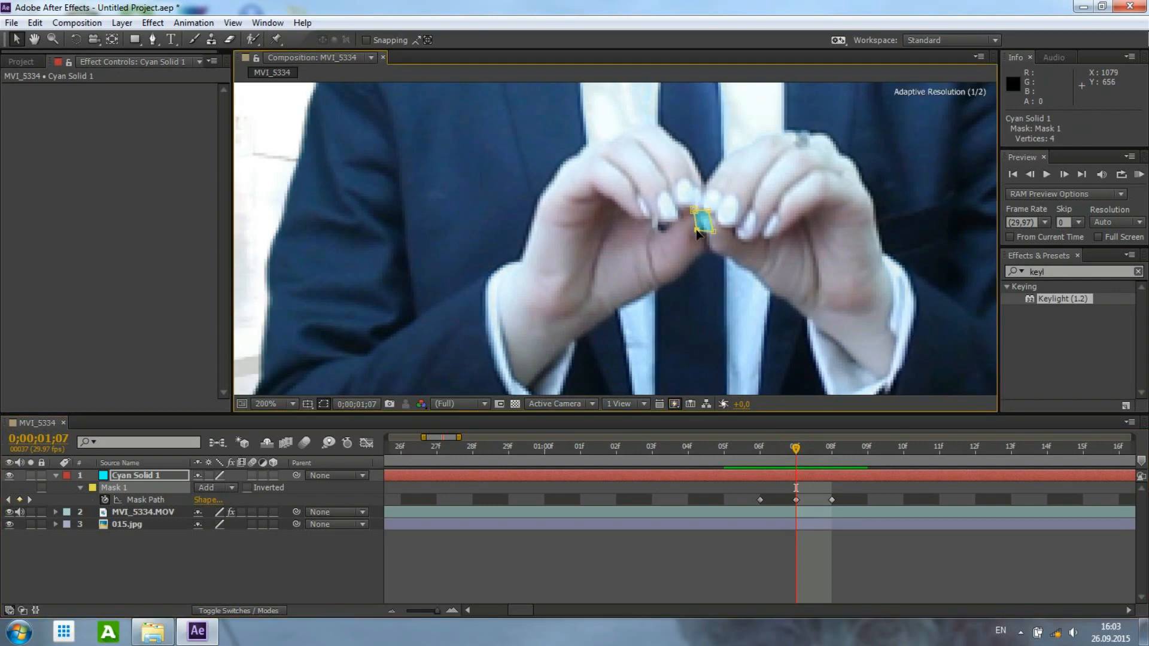
{"action": "left_click", "coordinate": [761, 456]}
{"action": "left_click_drag", "start_coordinate": [695, 215], "coordinate": [703, 217]}
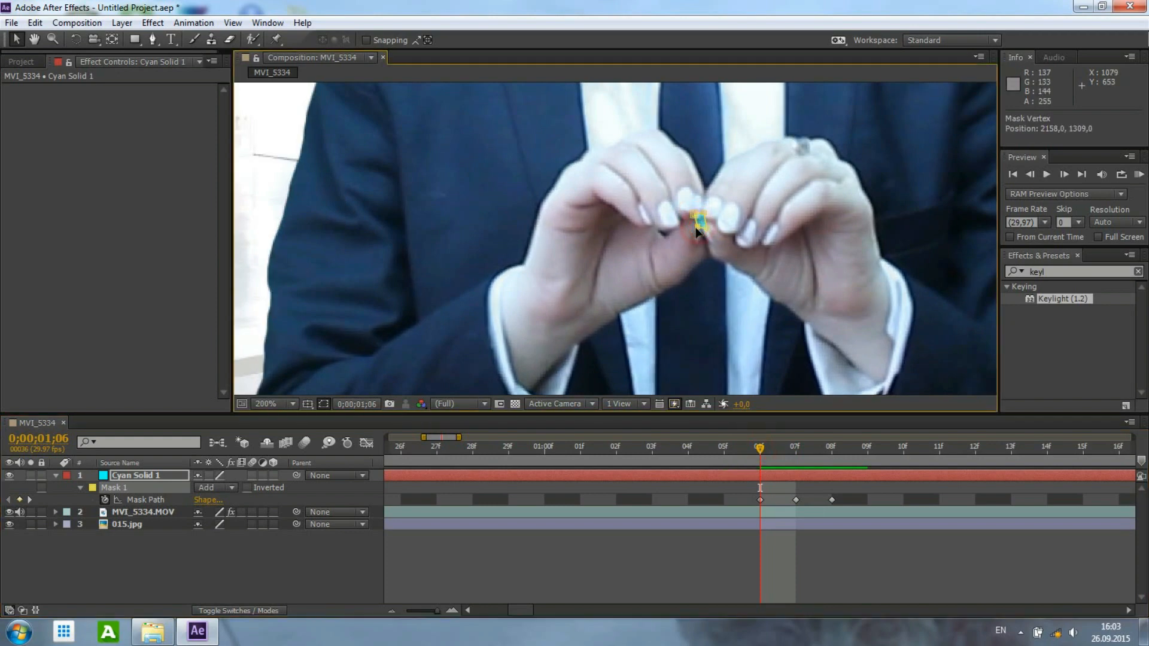
Reshape the mask at 0;00;01;09 and 0;00;01;10 so its corners follow the fingers and thumbs.
{"action": "left_click", "coordinate": [866, 453]}
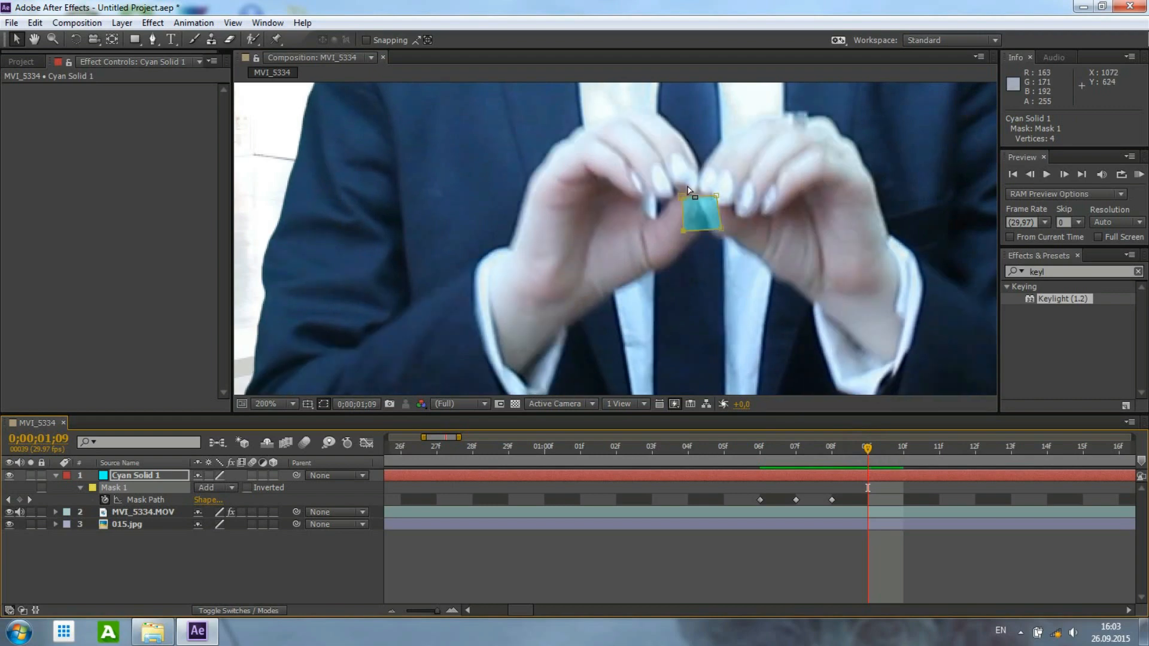
{"action": "left_click_drag", "start_coordinate": [681, 196], "coordinate": [690, 190]}
{"action": "left_click_drag", "start_coordinate": [684, 230], "coordinate": [708, 192]}
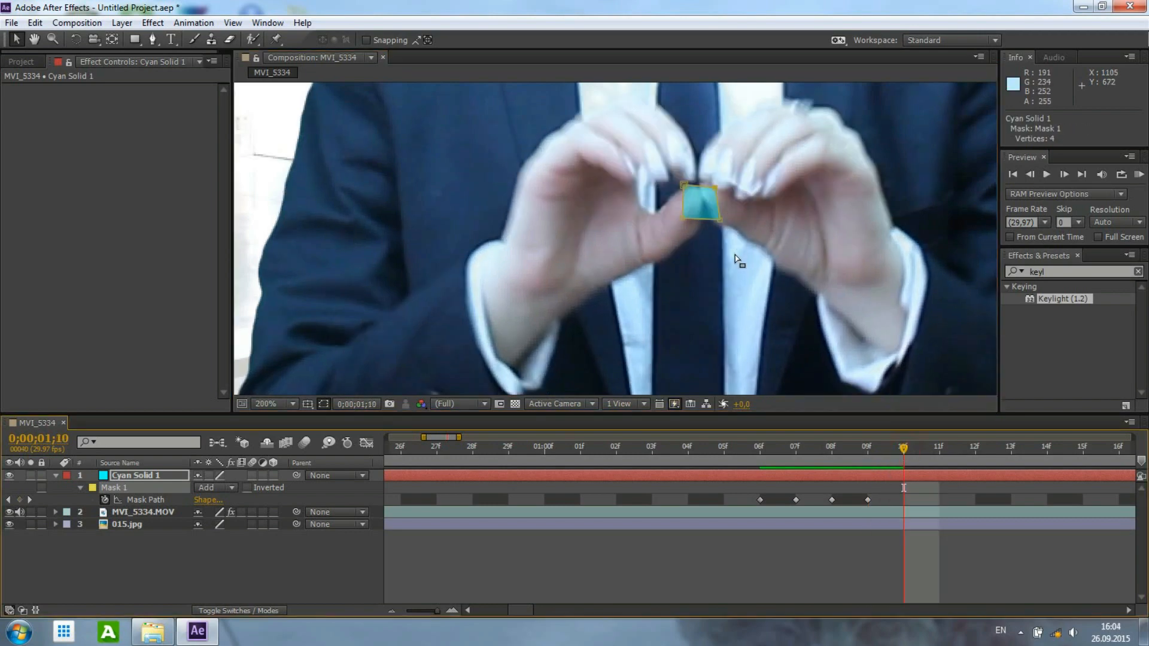
{"action": "left_click_drag", "start_coordinate": [685, 189], "coordinate": [708, 180]}
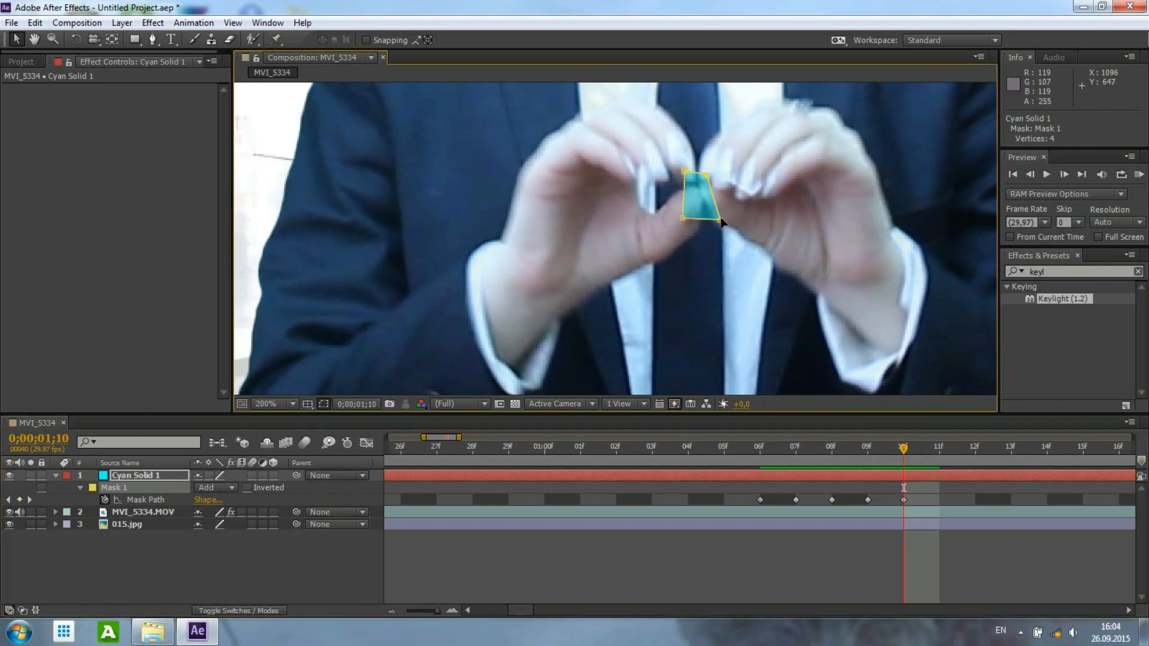
{"action": "left_click_drag", "start_coordinate": [720, 219], "coordinate": [691, 206]}
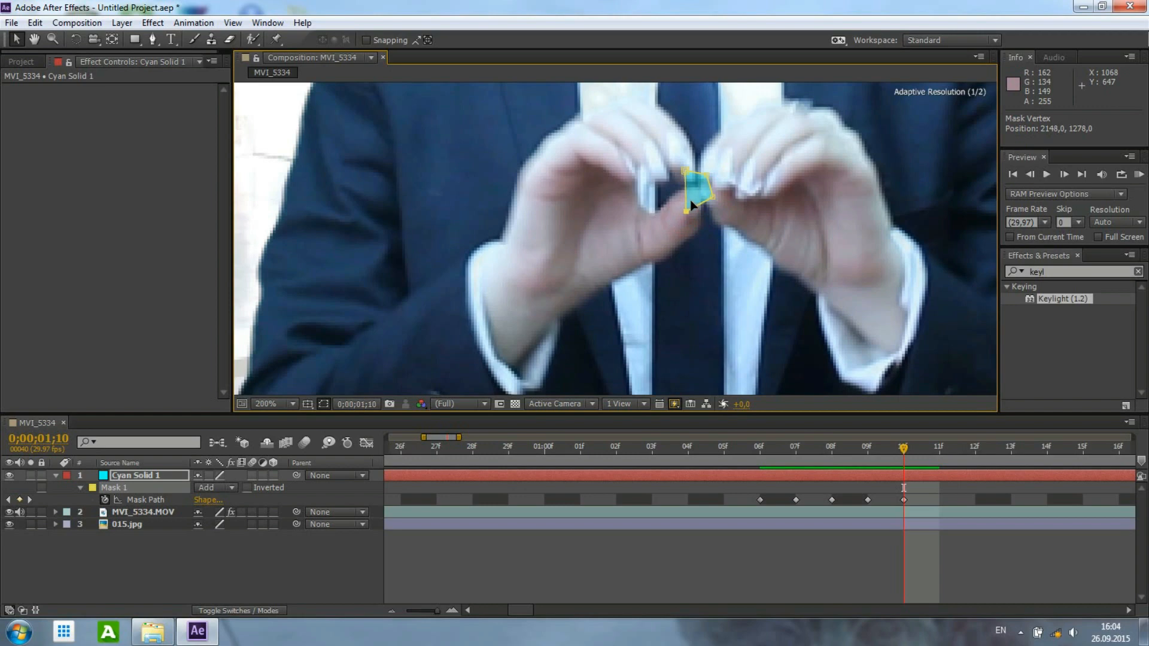
At 0;00;01;11 and 0;00;01;12, stretch the mask upward to the parting fingertips and set its lower corners on the thumbs.
{"action": "left_click", "coordinate": [939, 449]}
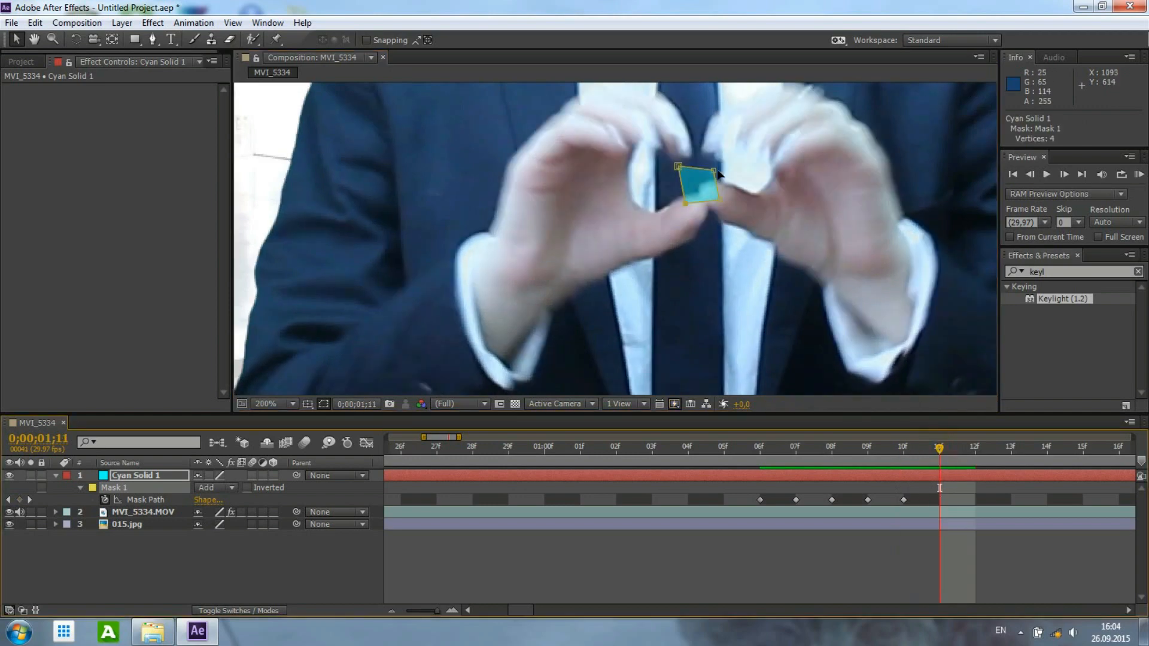
{"action": "left_click_drag", "start_coordinate": [715, 171], "coordinate": [680, 144]}
{"action": "left_click_drag", "start_coordinate": [686, 205], "coordinate": [721, 192]}
{"action": "key", "text": "Page_Down"}
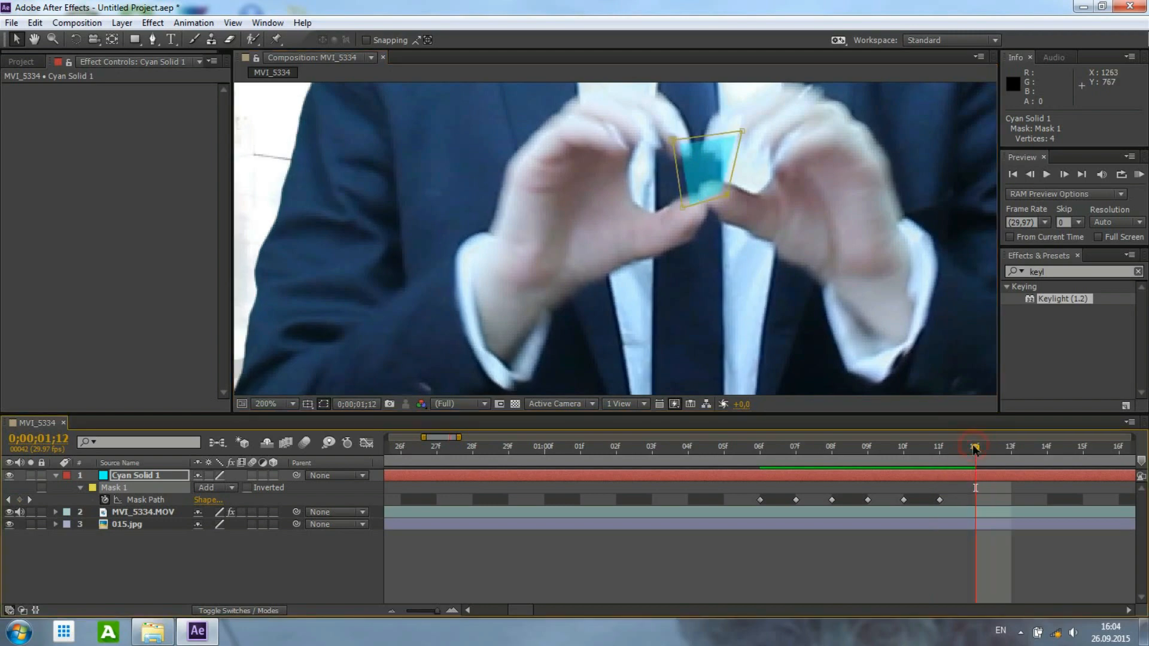
{"action": "left_click_drag", "start_coordinate": [742, 132], "coordinate": [748, 108]}
{"action": "left_click_drag", "start_coordinate": [673, 142], "coordinate": [673, 120]}
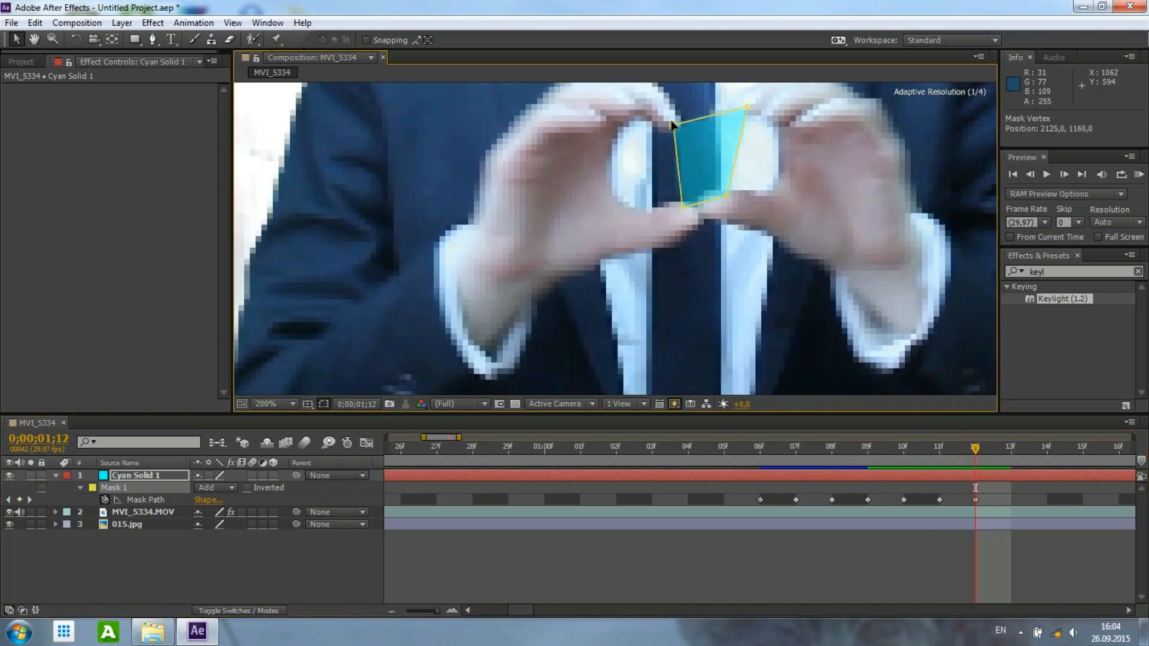
{"action": "left_click_drag", "start_coordinate": [683, 206], "coordinate": [722, 206]}
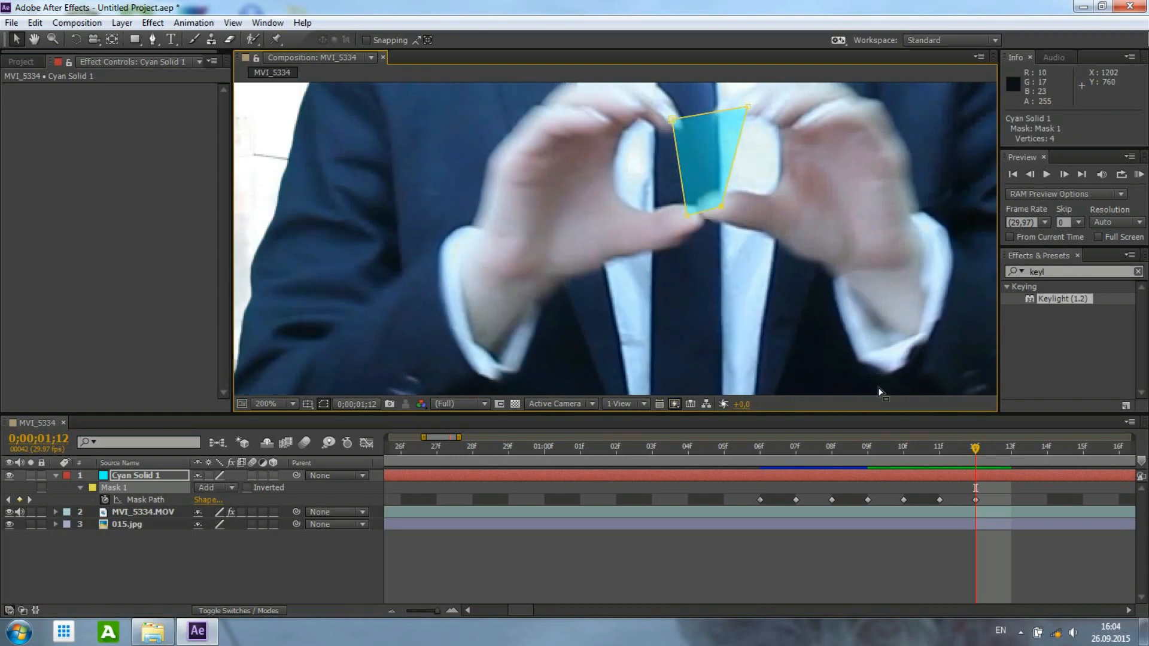
At 0;00;01;13, view the composition at 100% and place the mask's four corners on the fingertips and thumb tips.
{"action": "left_click", "coordinate": [1019, 460]}
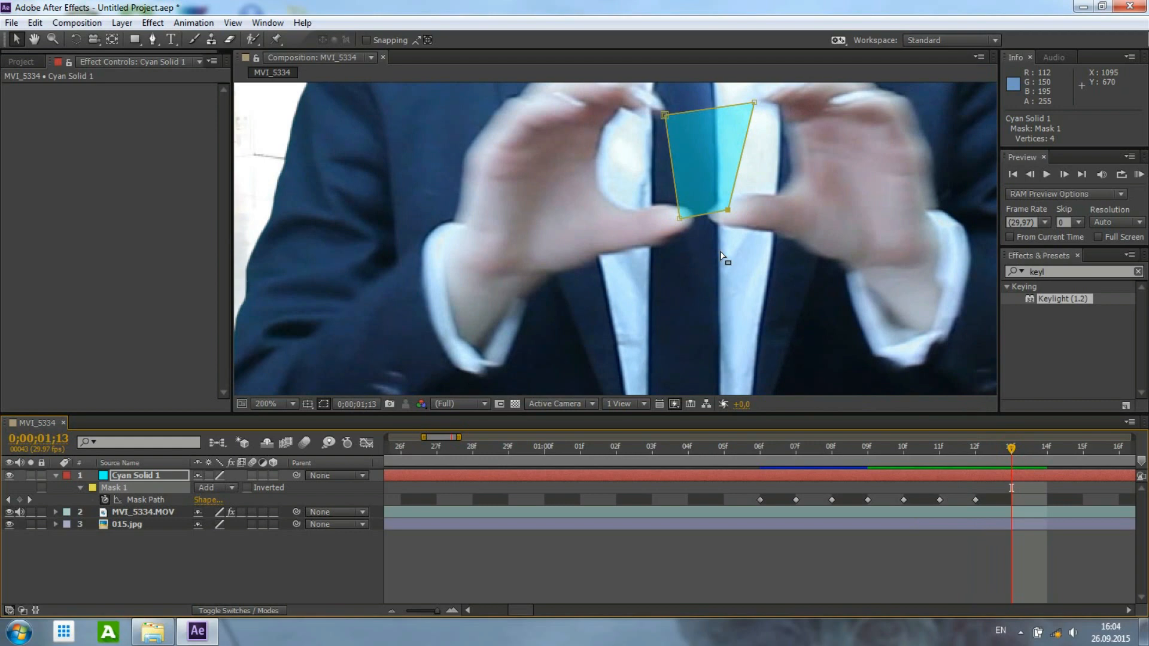
{"action": "left_click", "coordinate": [292, 403]}
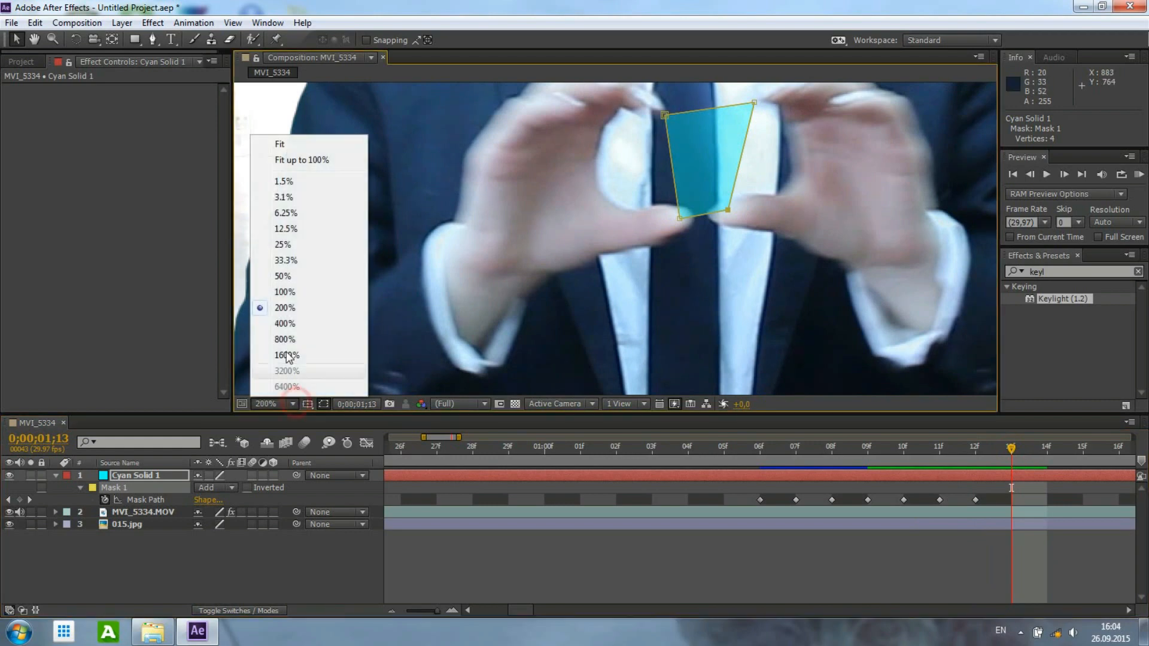
{"action": "left_click", "coordinate": [282, 351]}
{"action": "left_click_drag", "start_coordinate": [688, 171], "coordinate": [692, 166]}
{"action": "left_click", "coordinate": [640, 178]}
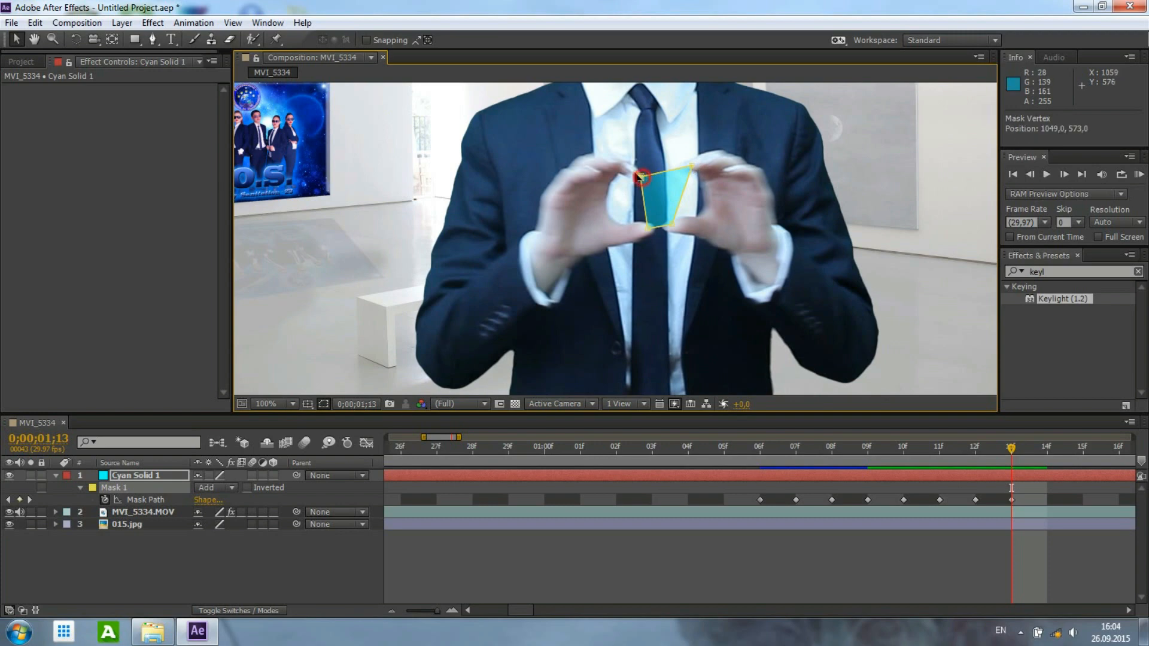
{"action": "left_click_drag", "start_coordinate": [632, 174], "coordinate": [626, 170]}
{"action": "left_click", "coordinate": [673, 225]}
{"action": "left_click_drag", "start_coordinate": [681, 228], "coordinate": [645, 232]}
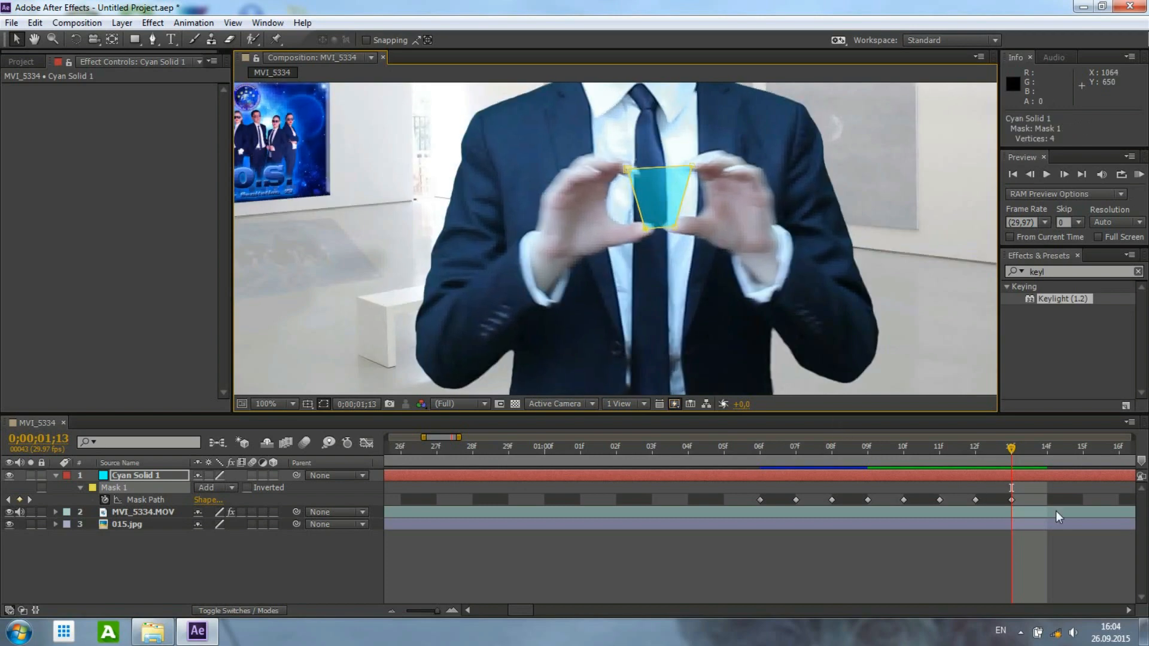
At 0;00;01;14 and 0;00;01;15, widen the mask so its four corners follow the separating fingertips and thumbs.
{"action": "left_click", "coordinate": [1055, 452]}
{"action": "left_click_drag", "start_coordinate": [642, 228], "coordinate": [698, 229]}
{"action": "left_click_drag", "start_coordinate": [699, 161], "coordinate": [704, 159]}
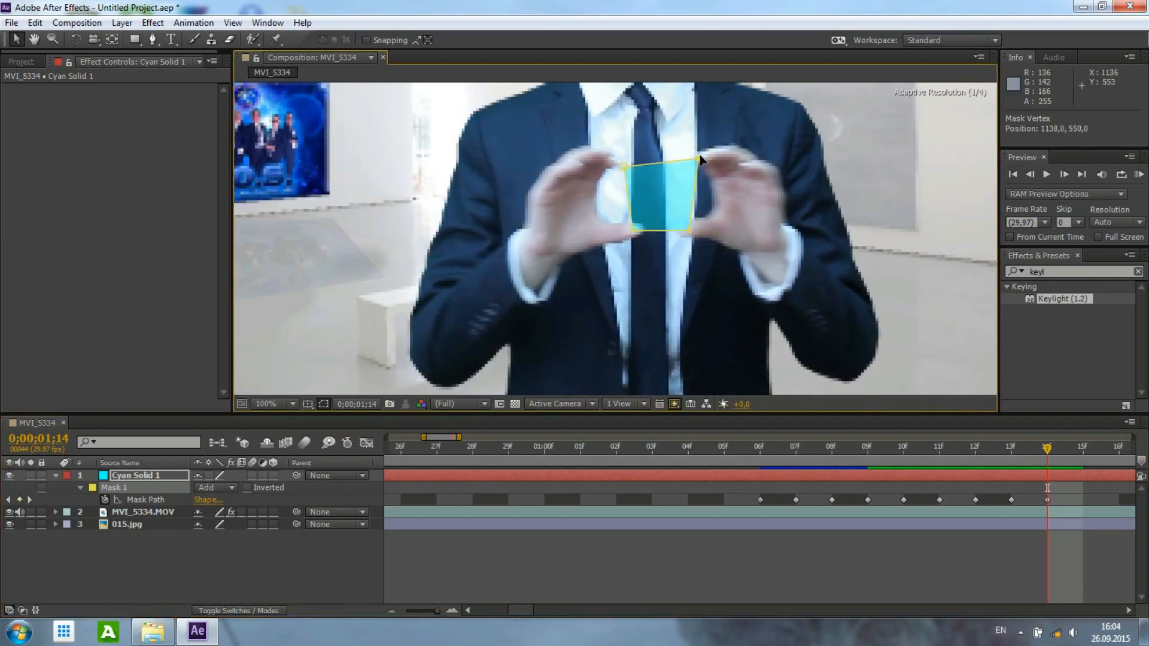
{"action": "left_click_drag", "start_coordinate": [623, 168], "coordinate": [615, 164]}
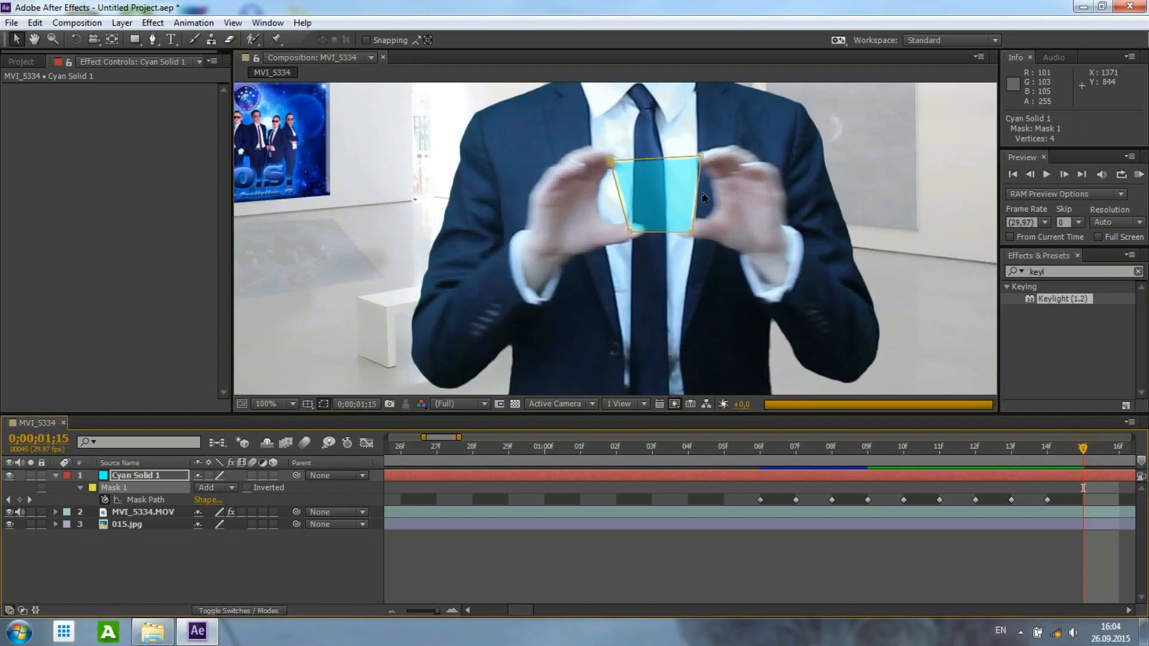
{"action": "left_click_drag", "start_coordinate": [610, 161], "coordinate": [598, 159]}
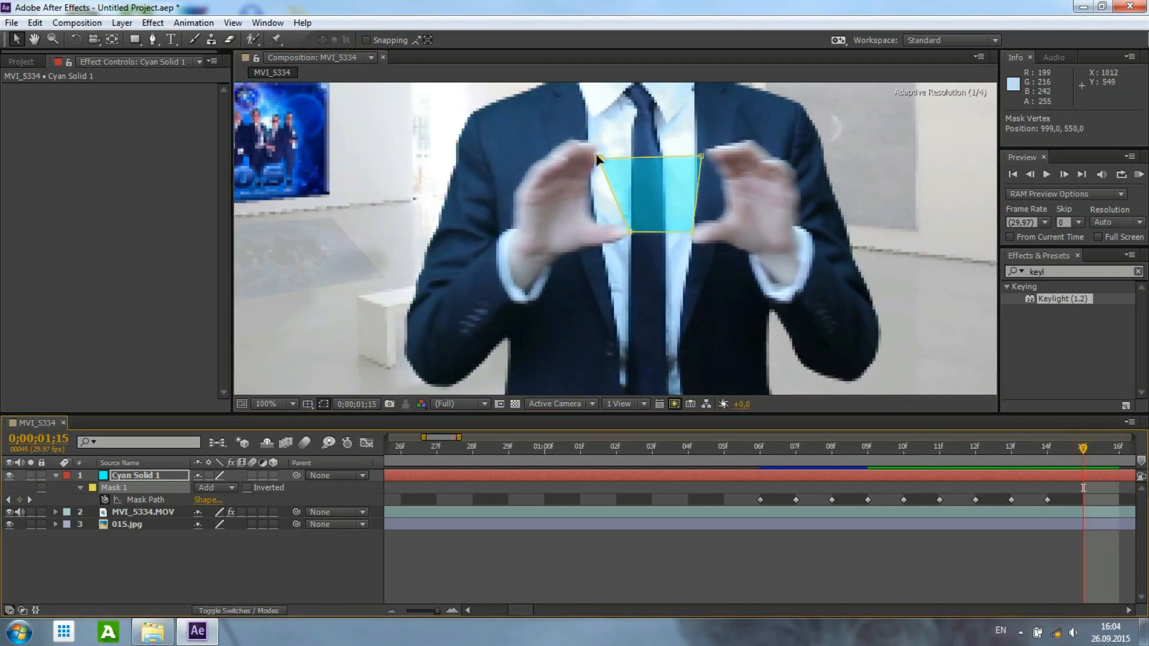
{"action": "left_click_drag", "start_coordinate": [701, 157], "coordinate": [712, 152]}
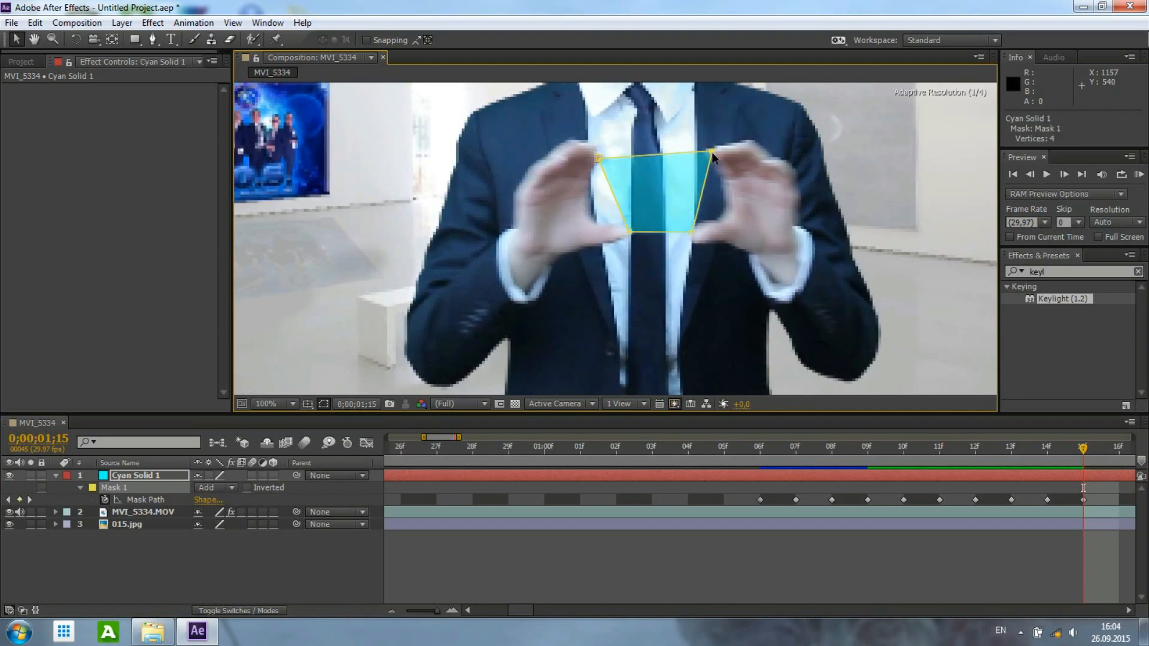
{"action": "left_click_drag", "start_coordinate": [691, 231], "coordinate": [700, 232]}
{"action": "left_click_drag", "start_coordinate": [629, 232], "coordinate": [619, 238]}
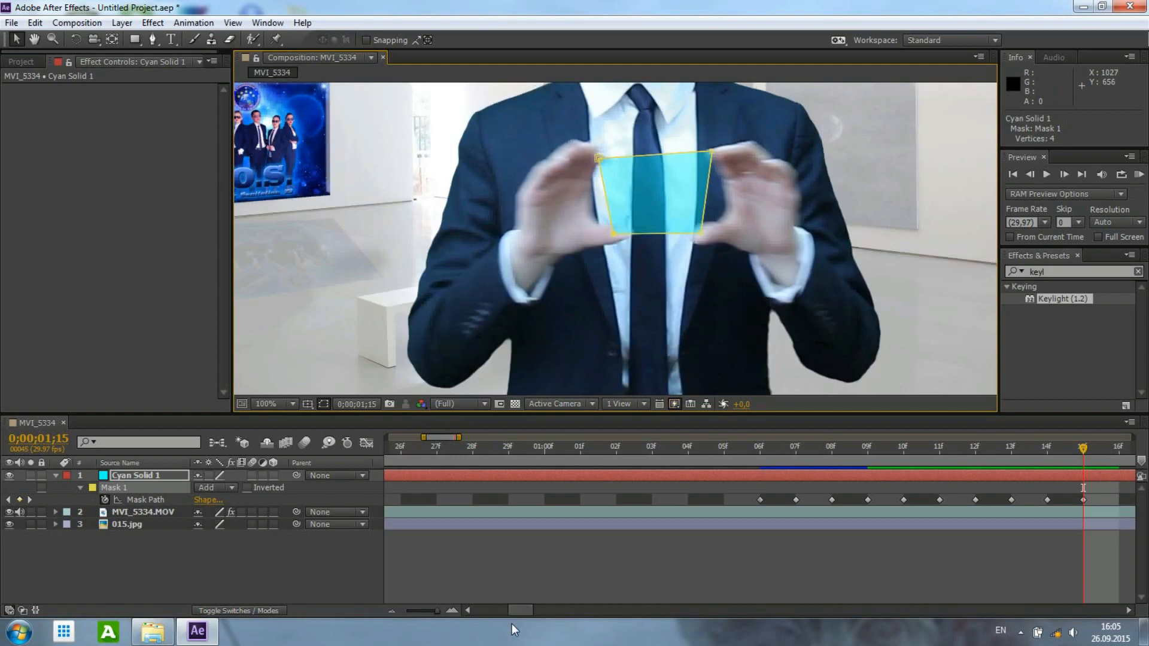
At 0;00;01;16, move the mask's two right corners and lower-left corner outward to meet the fingertip and thumbs.
{"action": "left_click_drag", "start_coordinate": [510, 612], "coordinate": [534, 612]}
{"action": "left_click", "coordinate": [526, 454]}
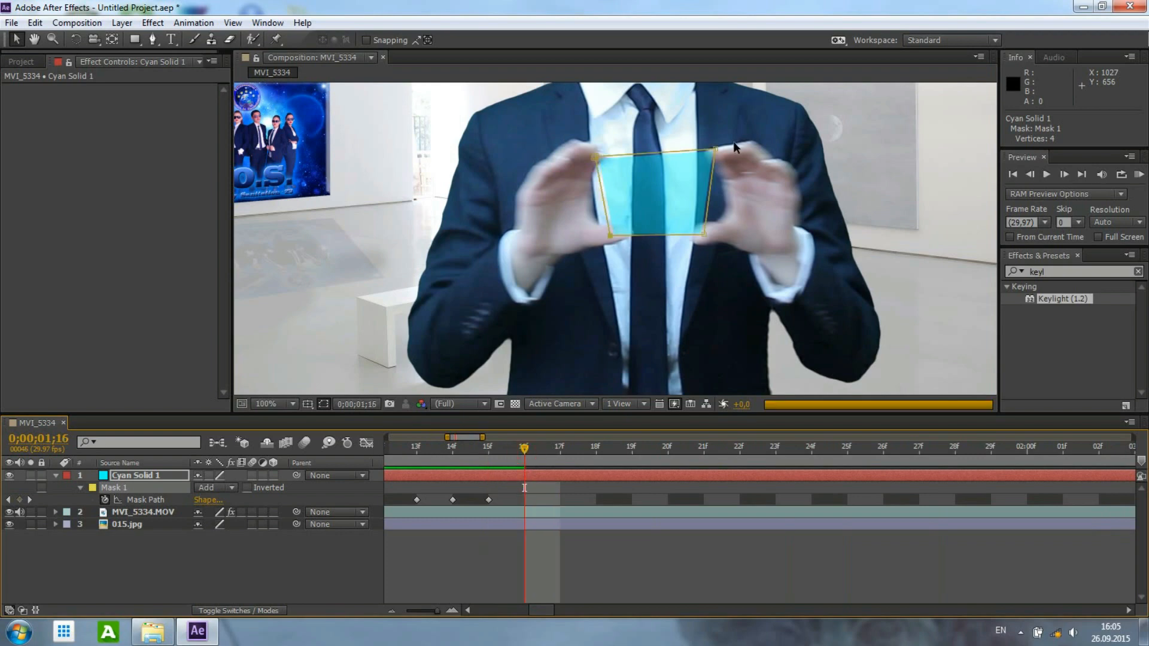
{"action": "left_click", "coordinate": [716, 149]}
{"action": "left_click_drag", "start_coordinate": [728, 149], "coordinate": [729, 150]}
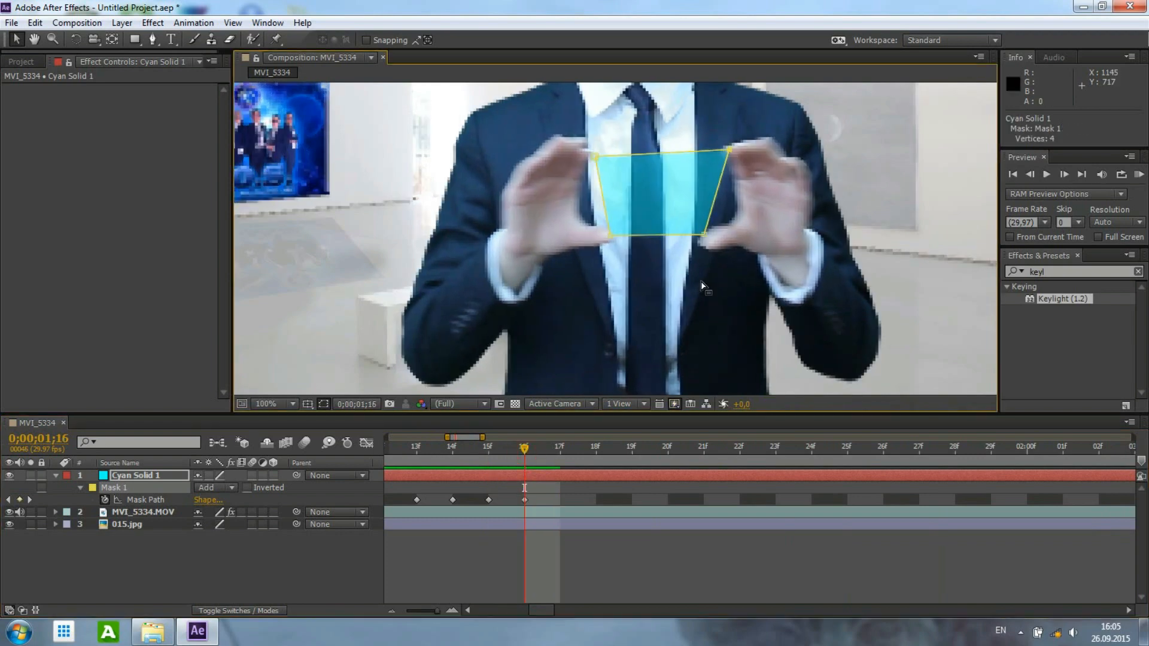
{"action": "left_click_drag", "start_coordinate": [704, 235], "coordinate": [710, 244]}
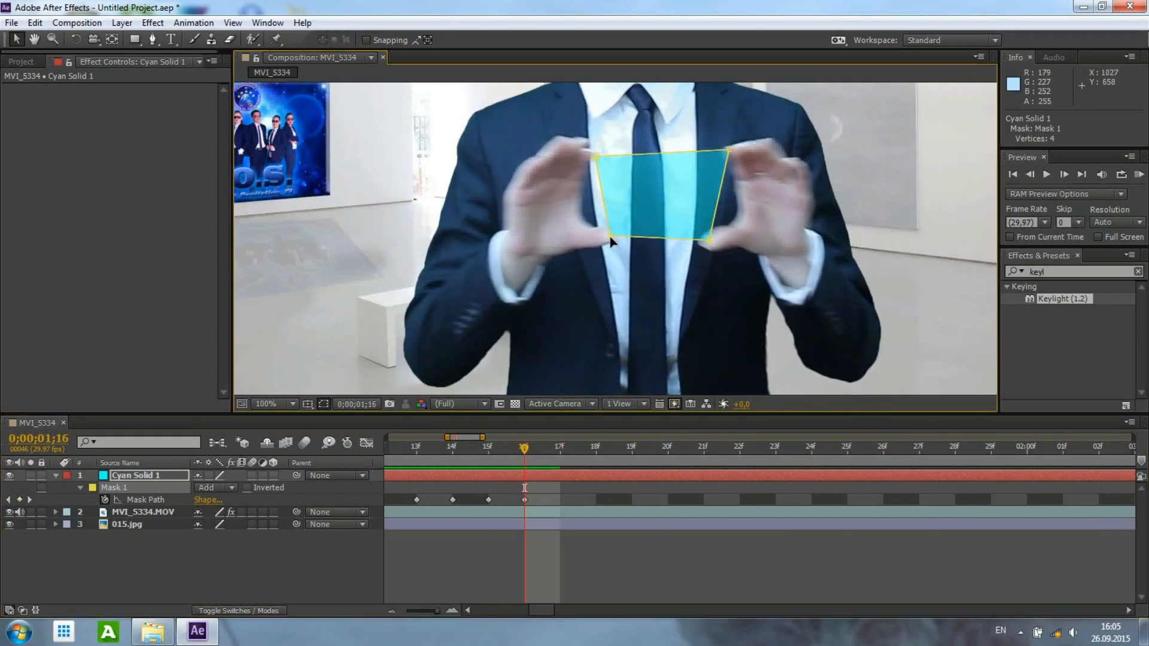
{"action": "left_click_drag", "start_coordinate": [610, 238], "coordinate": [601, 237]}
Spread all four mask corners to the fingertips and thumb tips at 0;00;01;17 and 0;00;01;18.
{"action": "left_click_drag", "start_coordinate": [596, 157], "coordinate": [576, 152]}
{"action": "left_click_drag", "start_coordinate": [734, 149], "coordinate": [746, 146]}
{"action": "left_click_drag", "start_coordinate": [714, 243], "coordinate": [725, 246]}
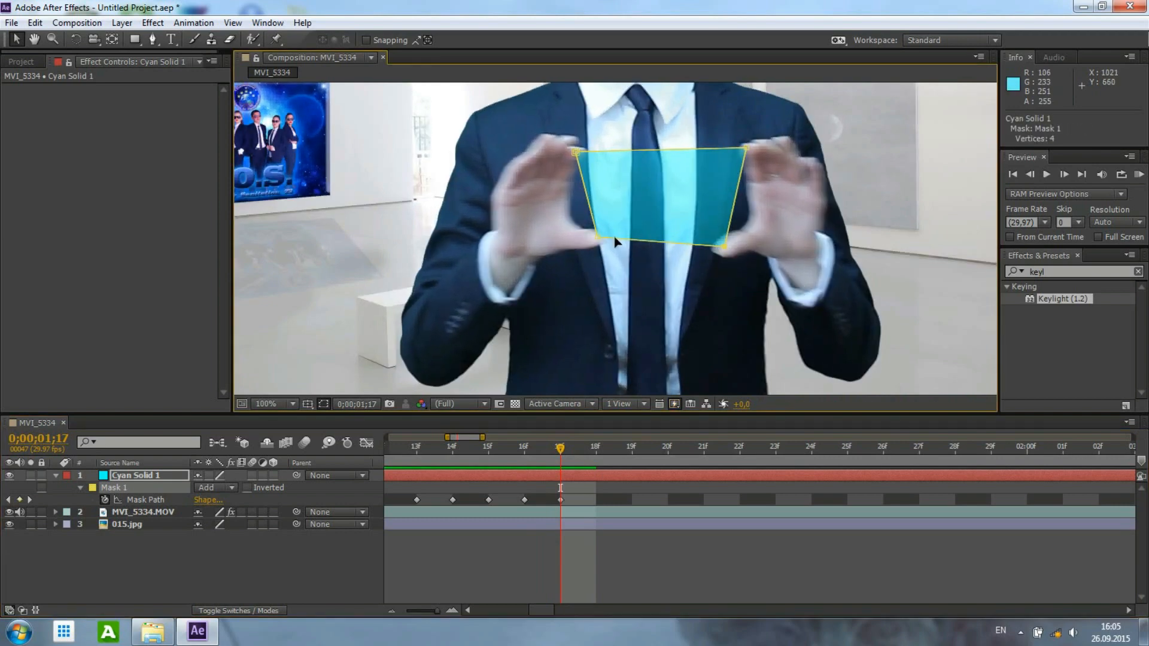
{"action": "left_click_drag", "start_coordinate": [596, 239], "coordinate": [585, 246]}
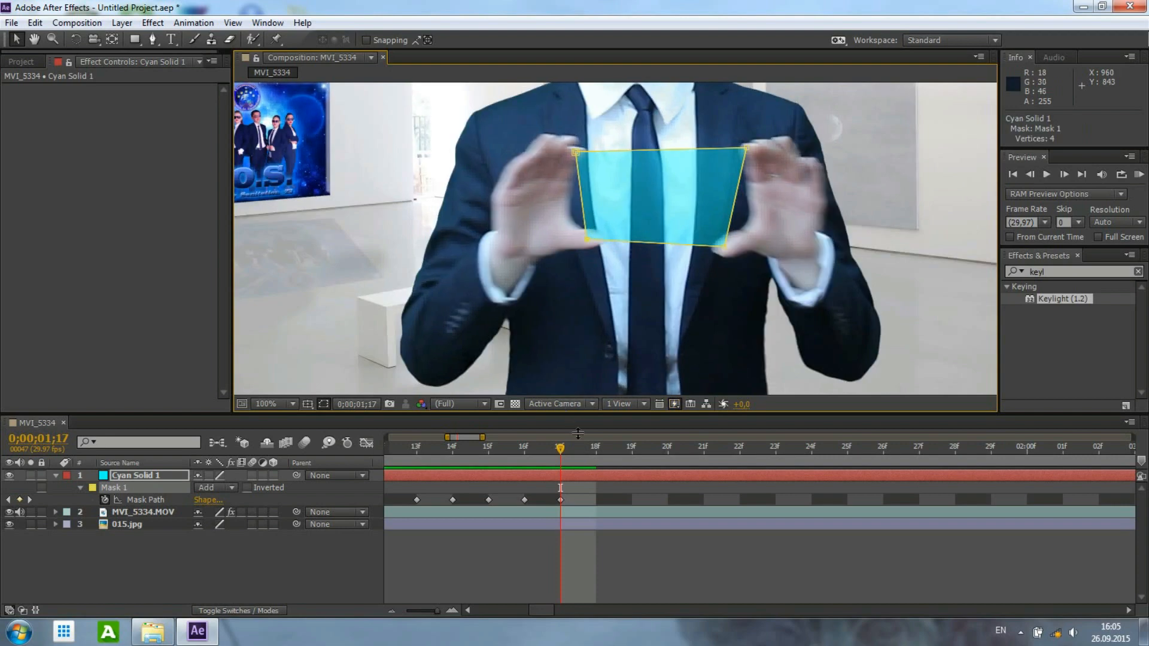
{"action": "left_click_drag", "start_coordinate": [574, 151], "coordinate": [560, 146]}
{"action": "left_click_drag", "start_coordinate": [584, 241], "coordinate": [581, 244]}
{"action": "left_click_drag", "start_coordinate": [728, 248], "coordinate": [743, 252]}
{"action": "left_click_drag", "start_coordinate": [749, 146], "coordinate": [768, 147]}
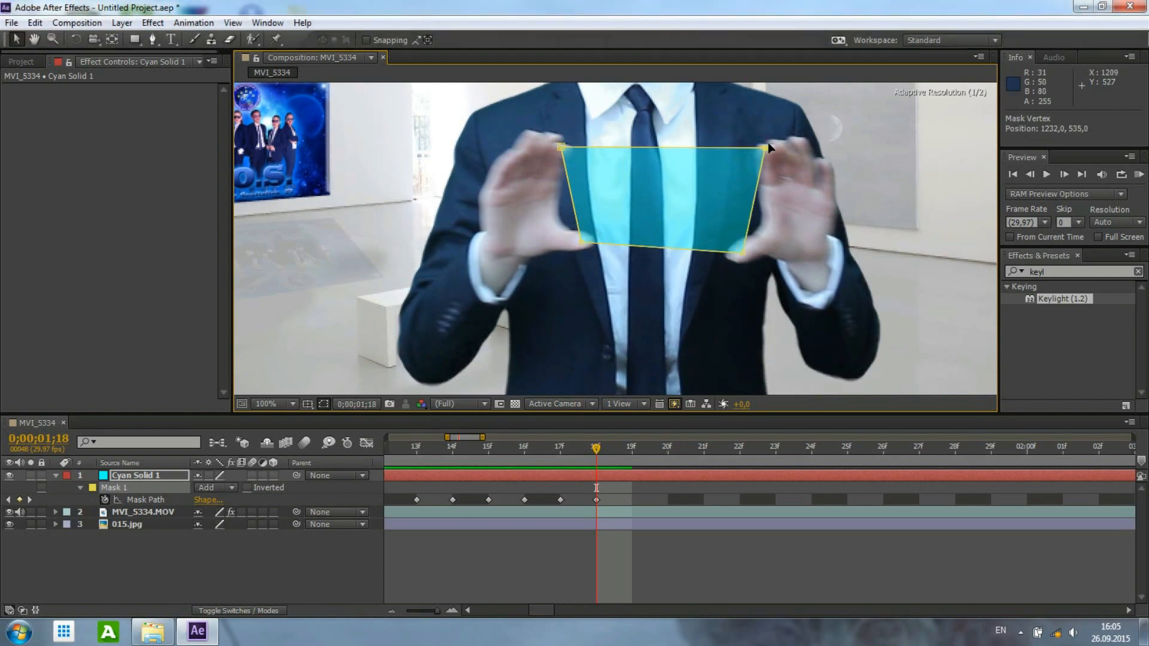
At 0;00;01;19, pull the mask's left and right corners outward to line up with both hands.
{"action": "left_click", "coordinate": [631, 451]}
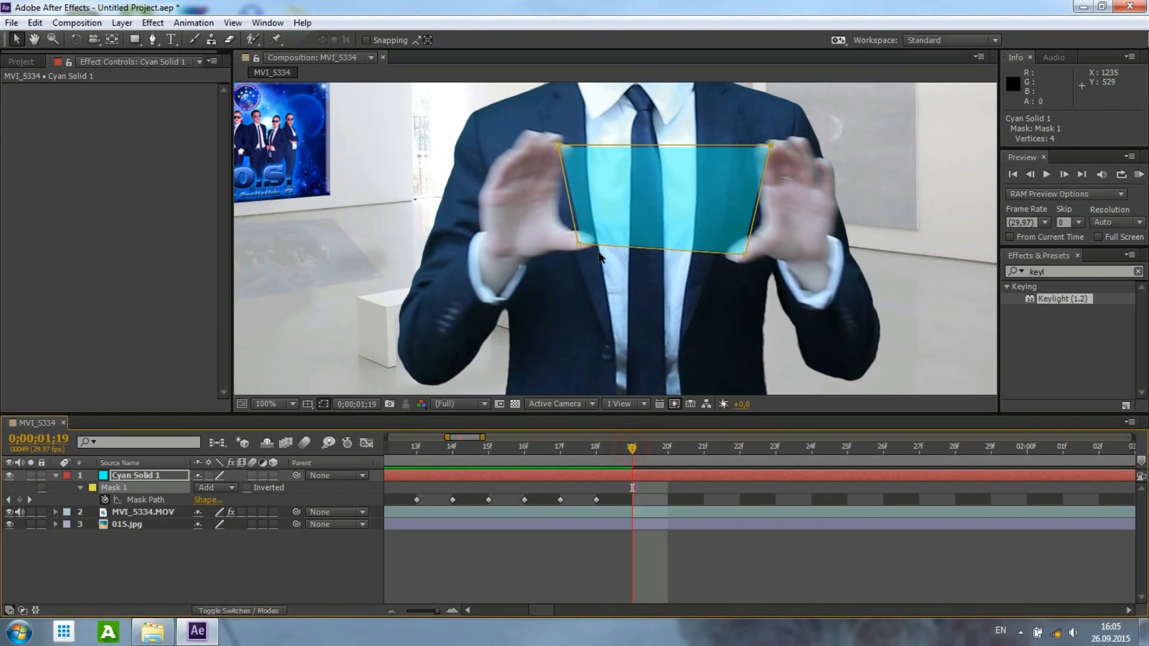
{"action": "left_click_drag", "start_coordinate": [559, 149], "coordinate": [546, 144]}
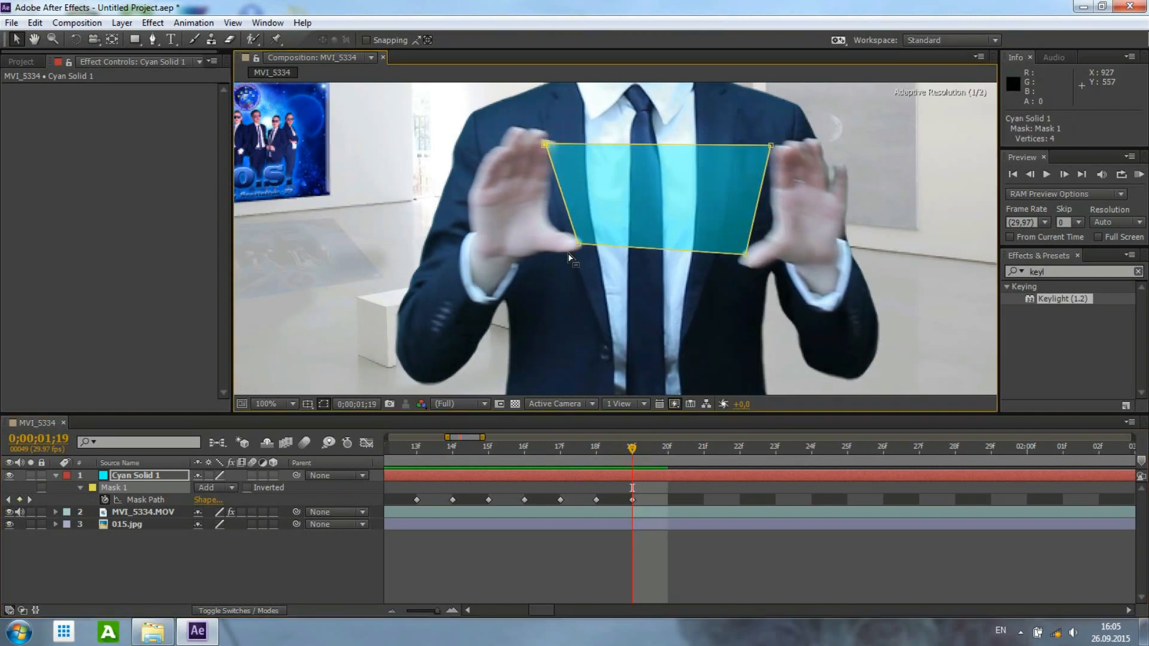
{"action": "left_click_drag", "start_coordinate": [579, 243], "coordinate": [567, 244]}
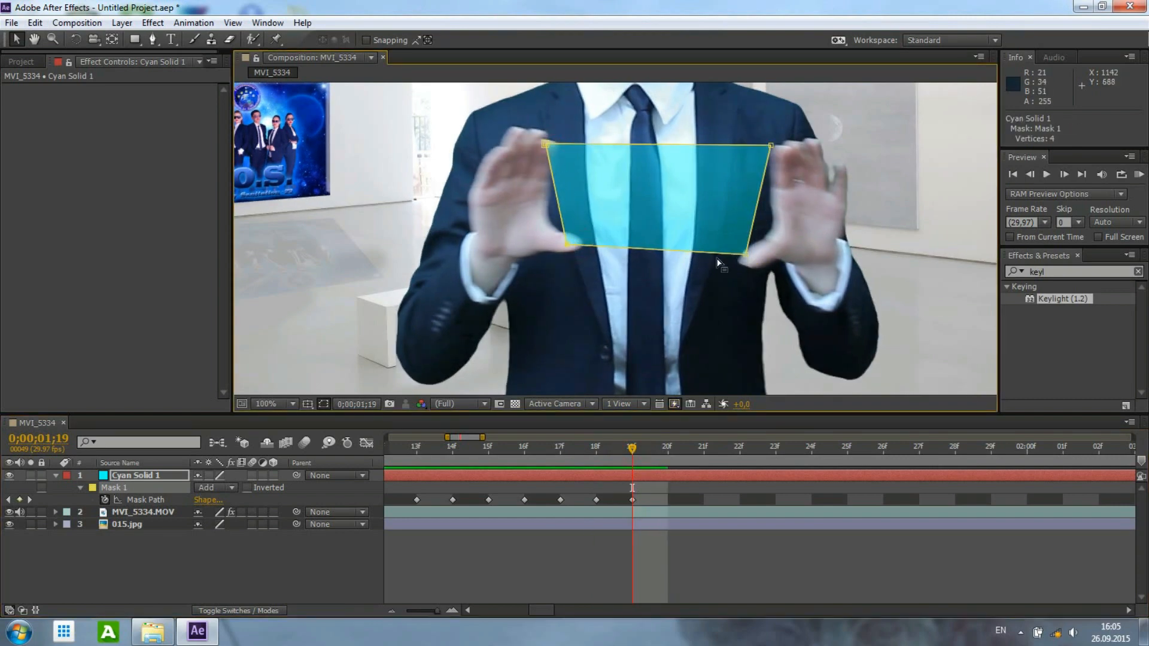
{"action": "left_click_drag", "start_coordinate": [744, 255], "coordinate": [756, 258]}
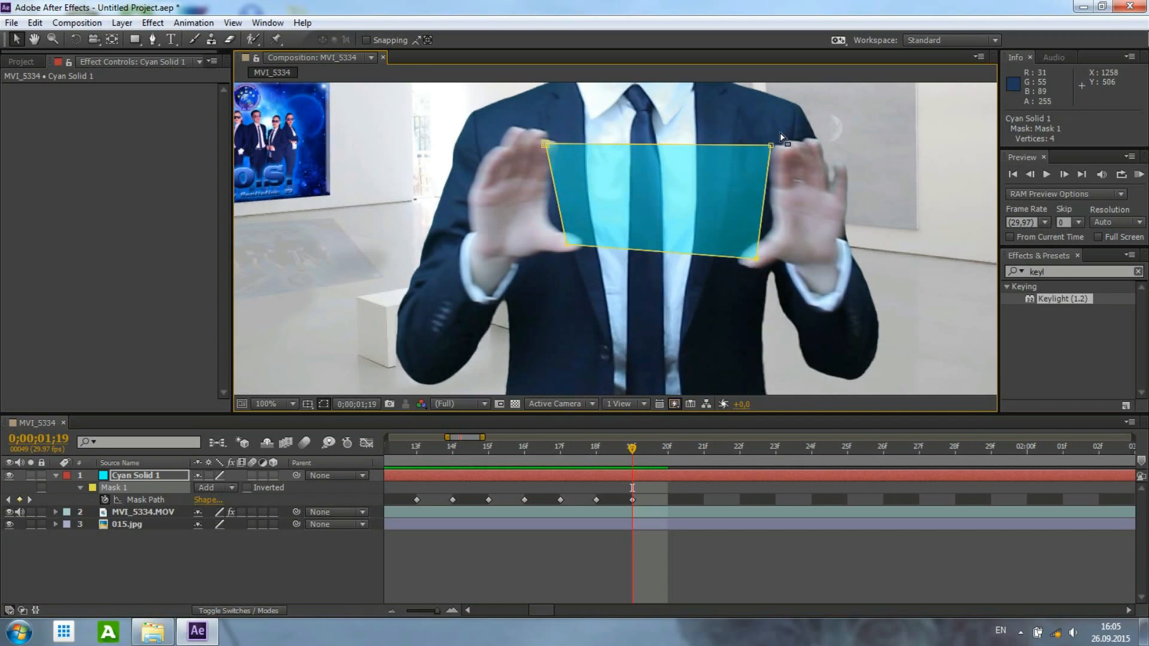
{"action": "left_click_drag", "start_coordinate": [773, 146], "coordinate": [784, 148]}
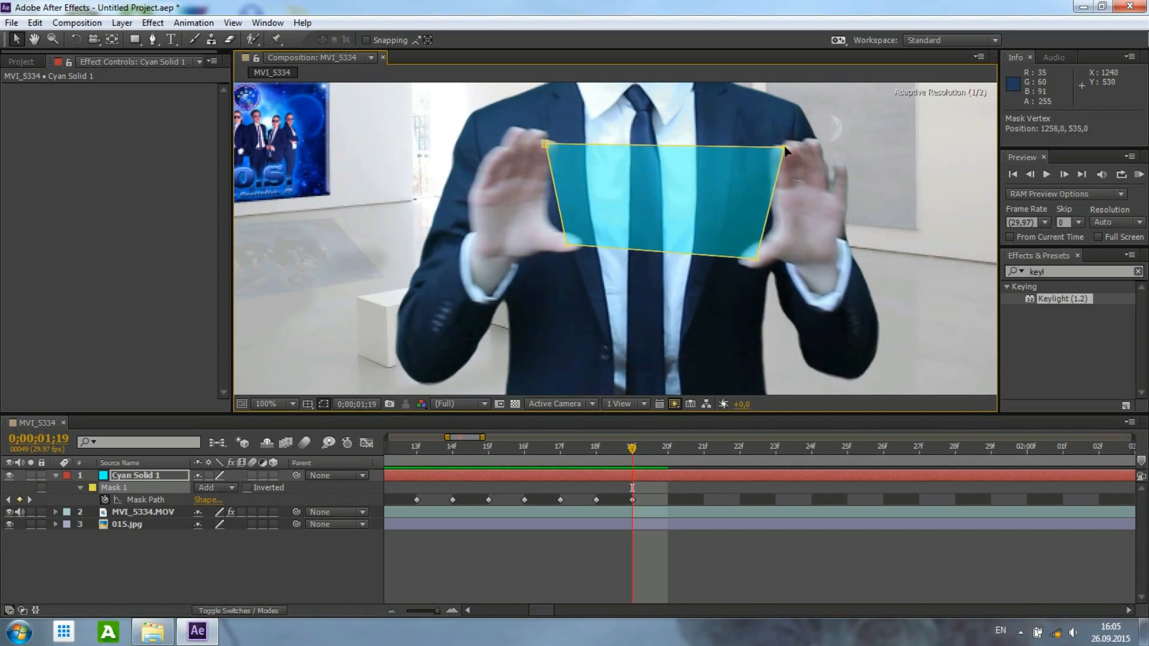
At 0;00;01;20, reposition the four mask corners on the fingertips and thumbs of the parting hands.
{"action": "left_click", "coordinate": [668, 450]}
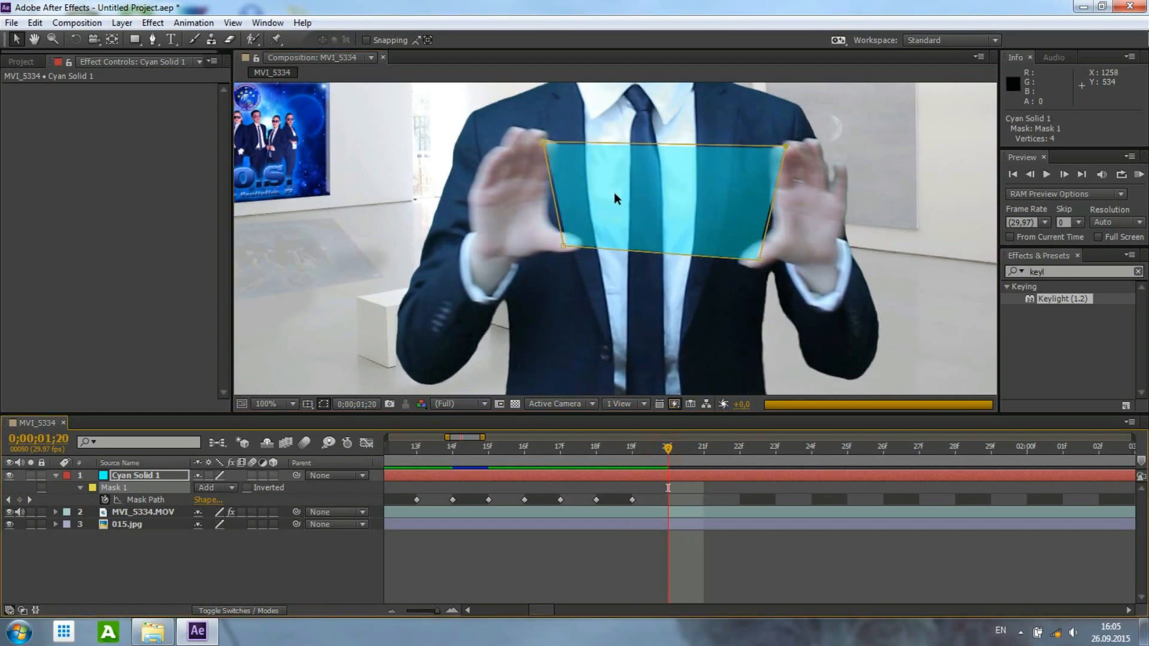
{"action": "left_click_drag", "start_coordinate": [561, 248], "coordinate": [556, 246]}
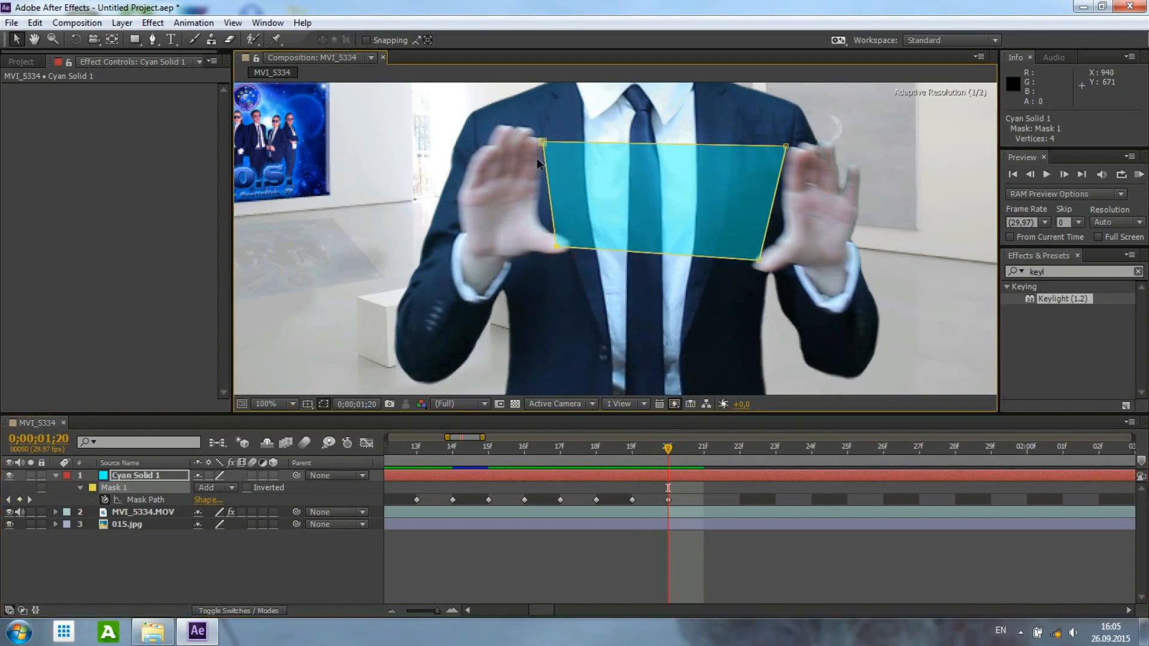
{"action": "left_click_drag", "start_coordinate": [532, 138], "coordinate": [534, 142]}
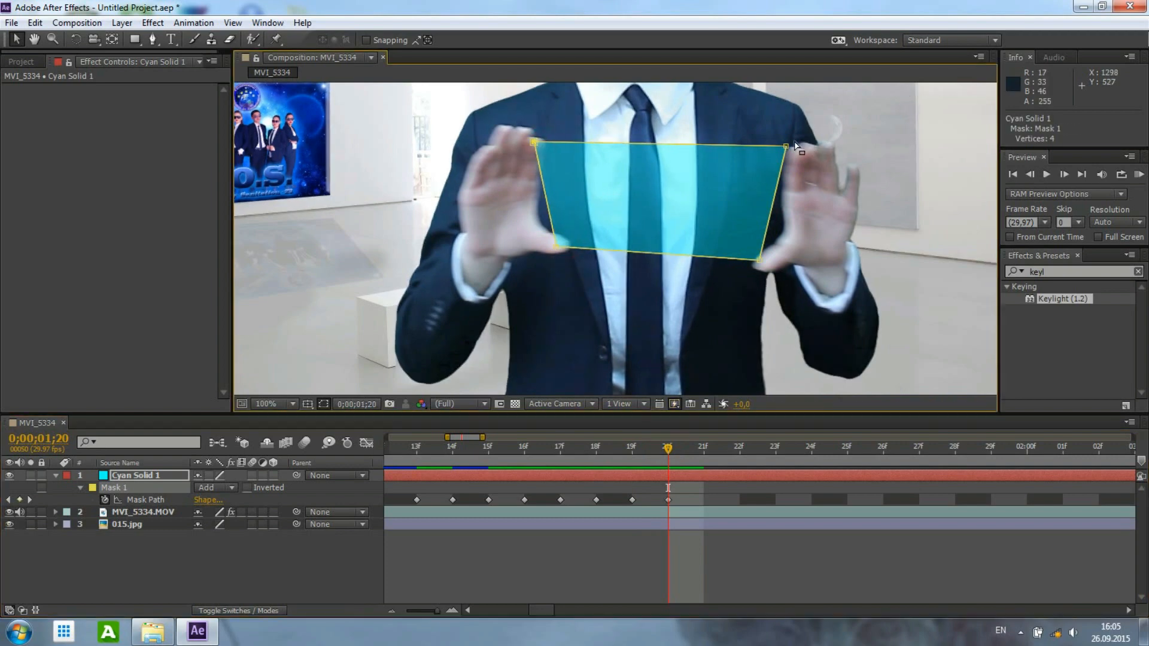
{"action": "left_click_drag", "start_coordinate": [787, 147], "coordinate": [803, 152]}
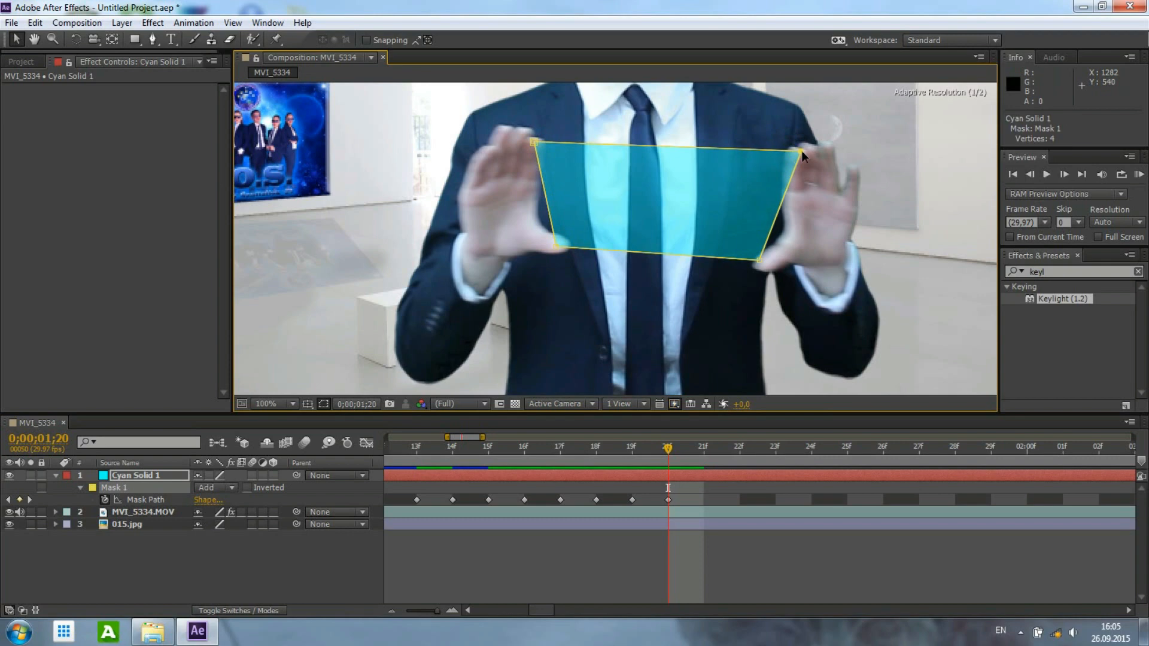
{"action": "left_click_drag", "start_coordinate": [759, 261], "coordinate": [769, 265]}
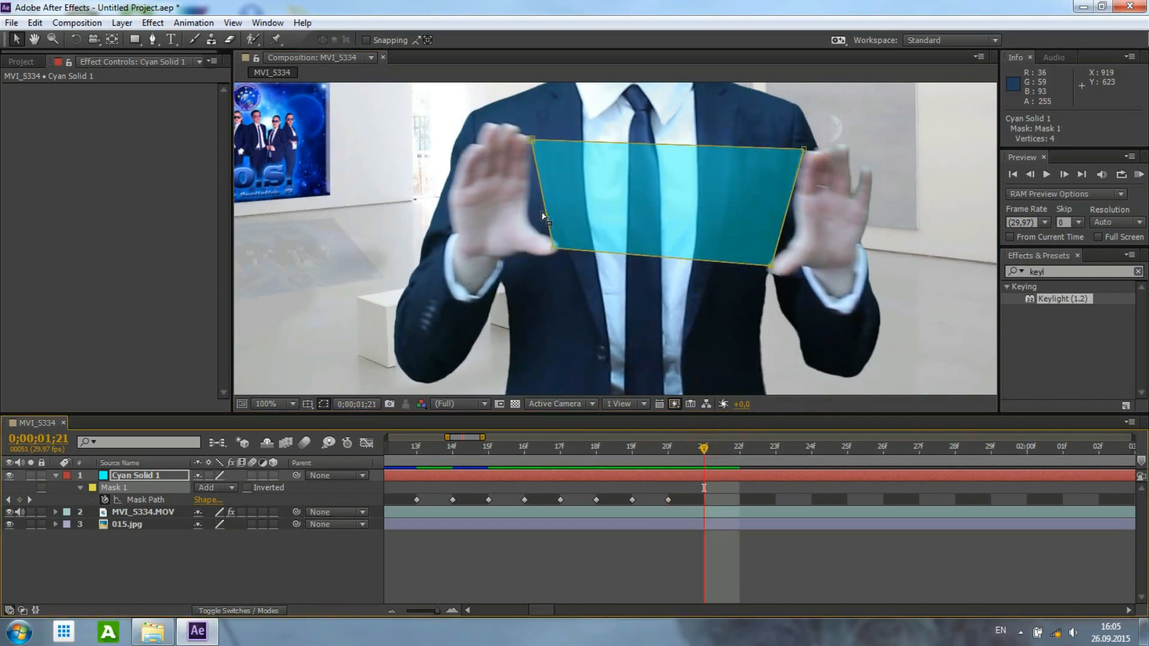
Stretch the mask sideways at 0;00;01;21 and 0;00;01;22, keeping its corners on the fingertips and thumbs.
{"action": "left_click_drag", "start_coordinate": [553, 246], "coordinate": [544, 248]}
{"action": "left_click_drag", "start_coordinate": [532, 140], "coordinate": [522, 139]}
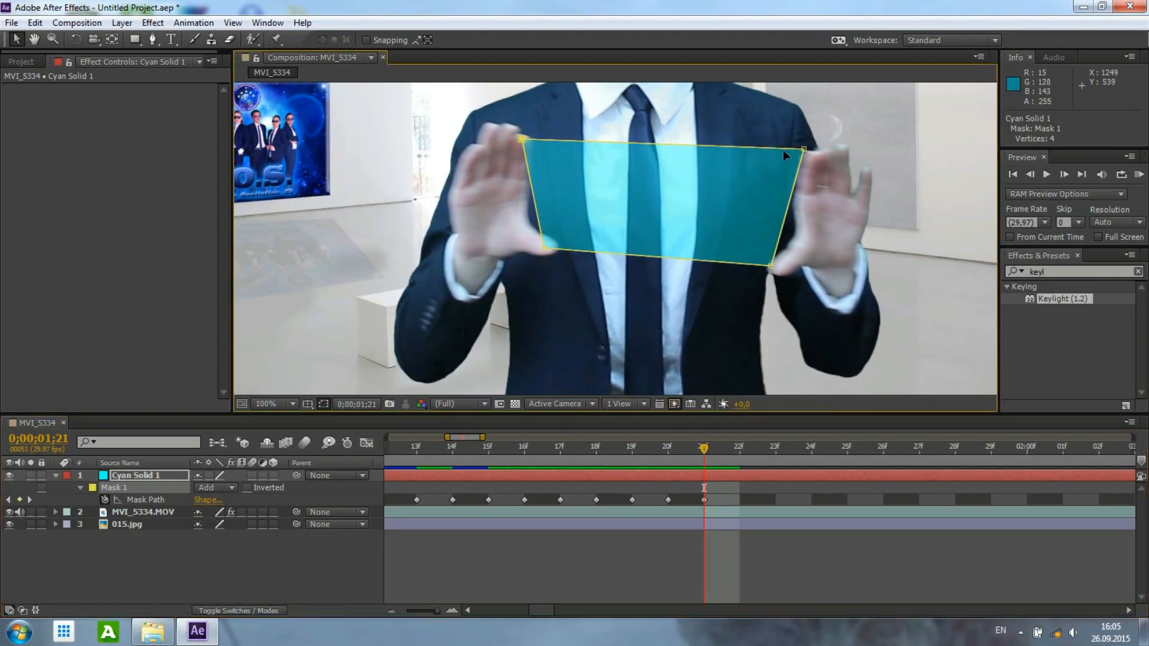
{"action": "left_click_drag", "start_coordinate": [808, 150], "coordinate": [815, 156]}
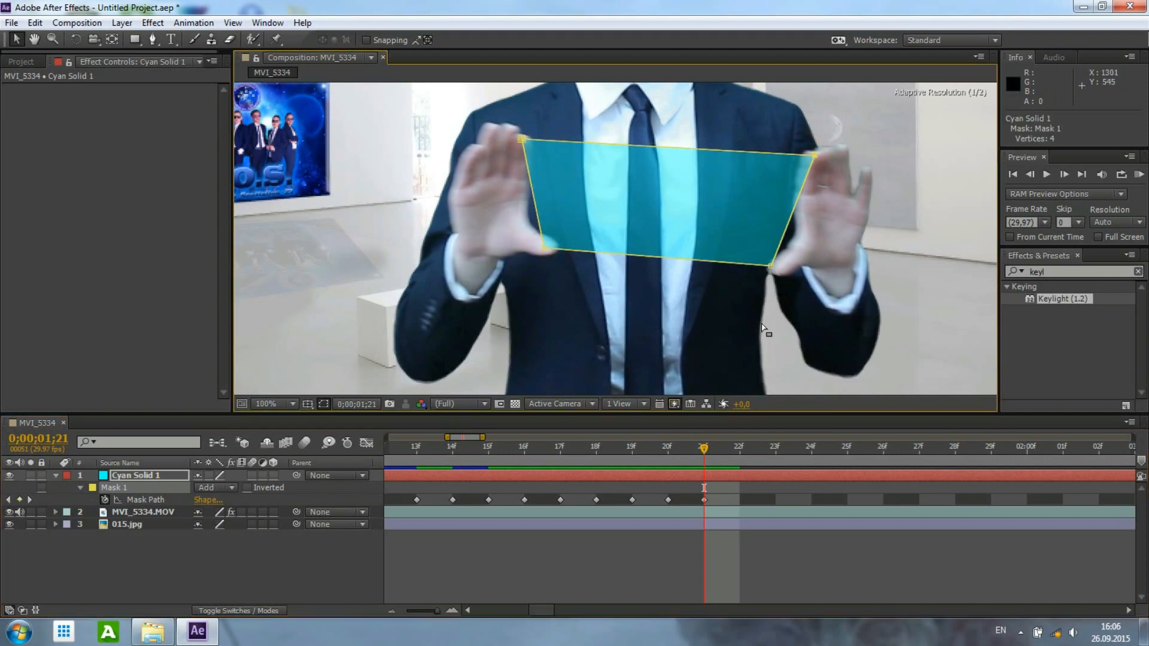
{"action": "left_click_drag", "start_coordinate": [770, 266], "coordinate": [780, 270]}
{"action": "left_click", "coordinate": [740, 458]}
{"action": "left_click_drag", "start_coordinate": [540, 252], "coordinate": [535, 254]}
{"action": "left_click_drag", "start_coordinate": [519, 137], "coordinate": [509, 136]}
{"action": "left_click_drag", "start_coordinate": [817, 154], "coordinate": [830, 156]}
{"action": "left_click_drag", "start_coordinate": [784, 273], "coordinate": [794, 275]}
At 0;00;01;23, shift each mask corner outward so the cyan screen spans between the two hands.
{"action": "left_click", "coordinate": [775, 450]}
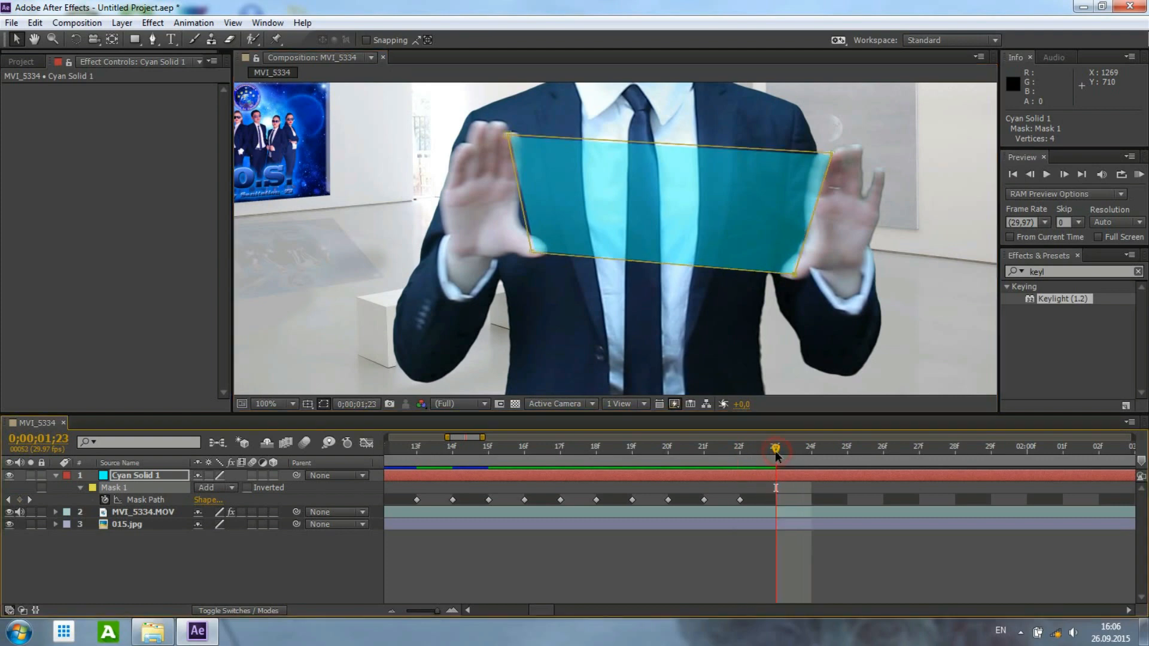
{"action": "left_click_drag", "start_coordinate": [531, 252], "coordinate": [522, 253]}
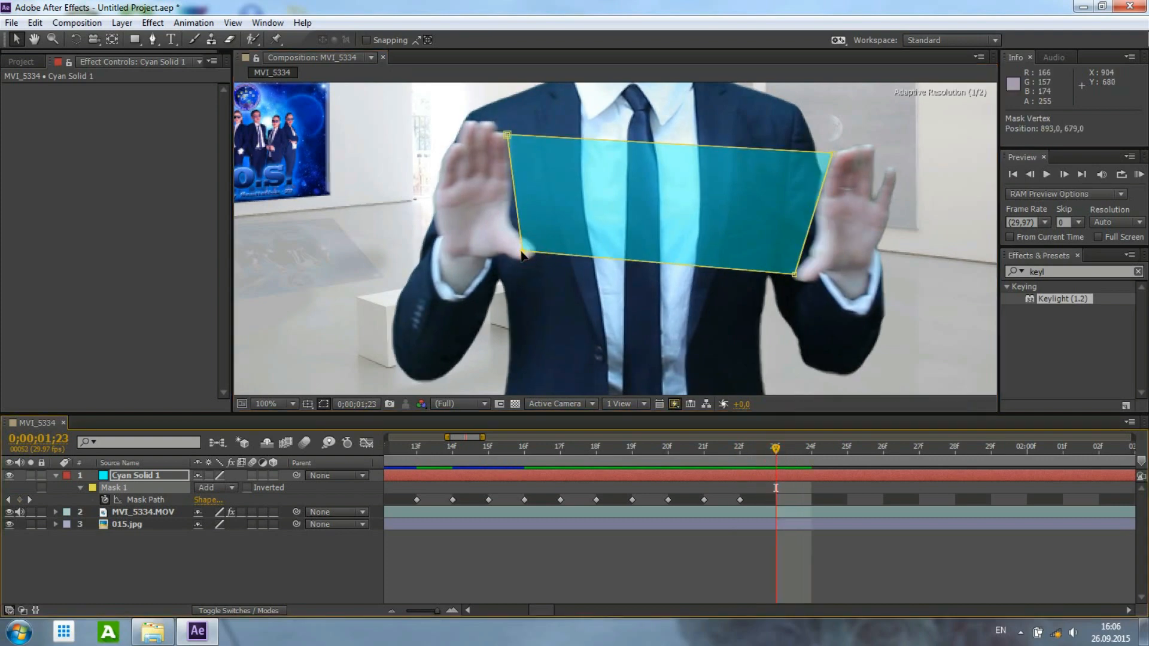
{"action": "left_click_drag", "start_coordinate": [507, 135], "coordinate": [502, 136]}
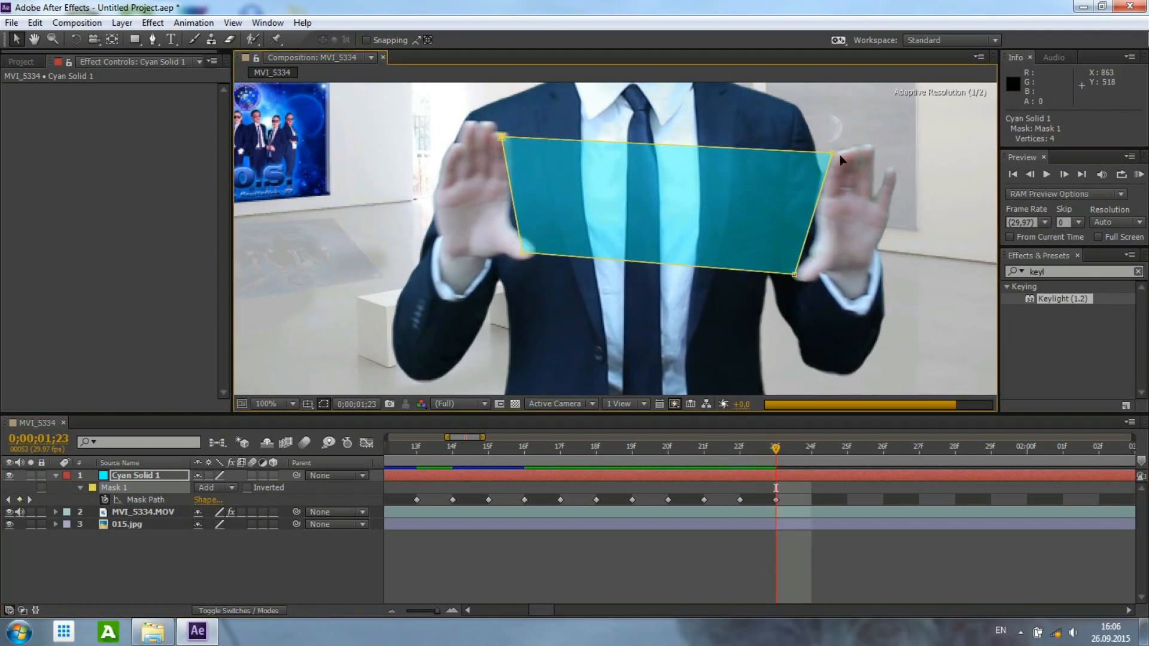
{"action": "left_click_drag", "start_coordinate": [832, 153], "coordinate": [841, 155]}
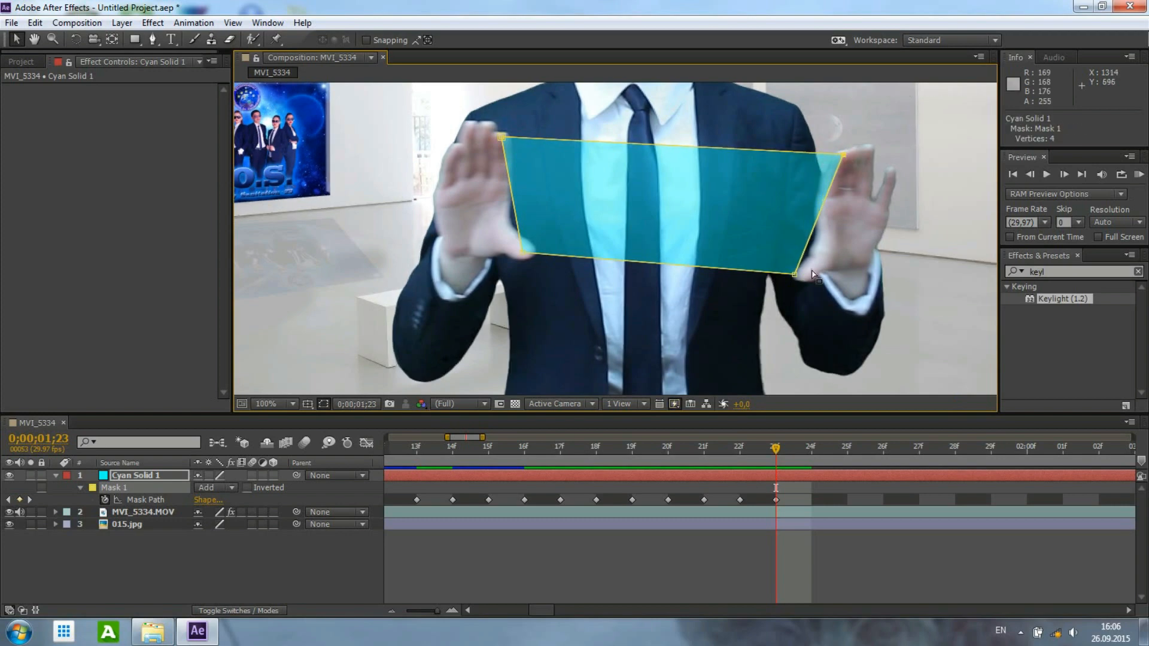
{"action": "left_click_drag", "start_coordinate": [793, 274], "coordinate": [806, 277]}
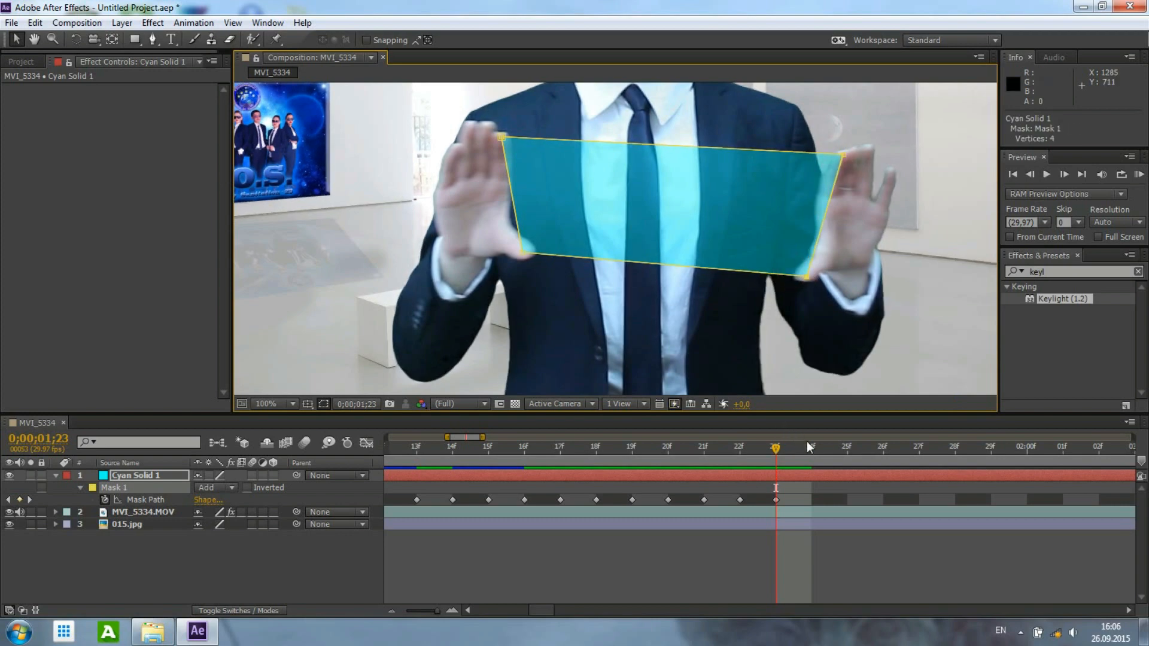
At 0;00;01;24 and 0;00;01;25, extend the mask's corners outward to match the fingertips and thumb tips.
{"action": "left_click_drag", "start_coordinate": [523, 253], "coordinate": [512, 257]}
{"action": "left_click_drag", "start_coordinate": [498, 139], "coordinate": [484, 135]}
{"action": "left_click_drag", "start_coordinate": [846, 154], "coordinate": [856, 153]}
{"action": "left_click_drag", "start_coordinate": [809, 279], "coordinate": [818, 278]}
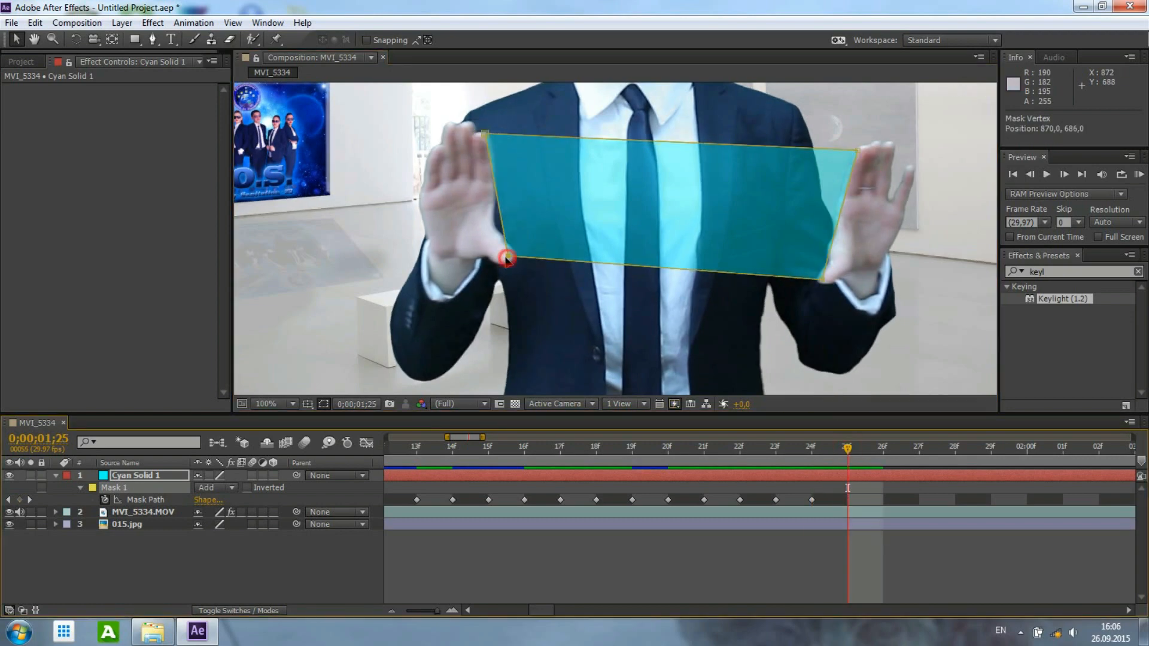
{"action": "left_click_drag", "start_coordinate": [485, 134], "coordinate": [482, 137]}
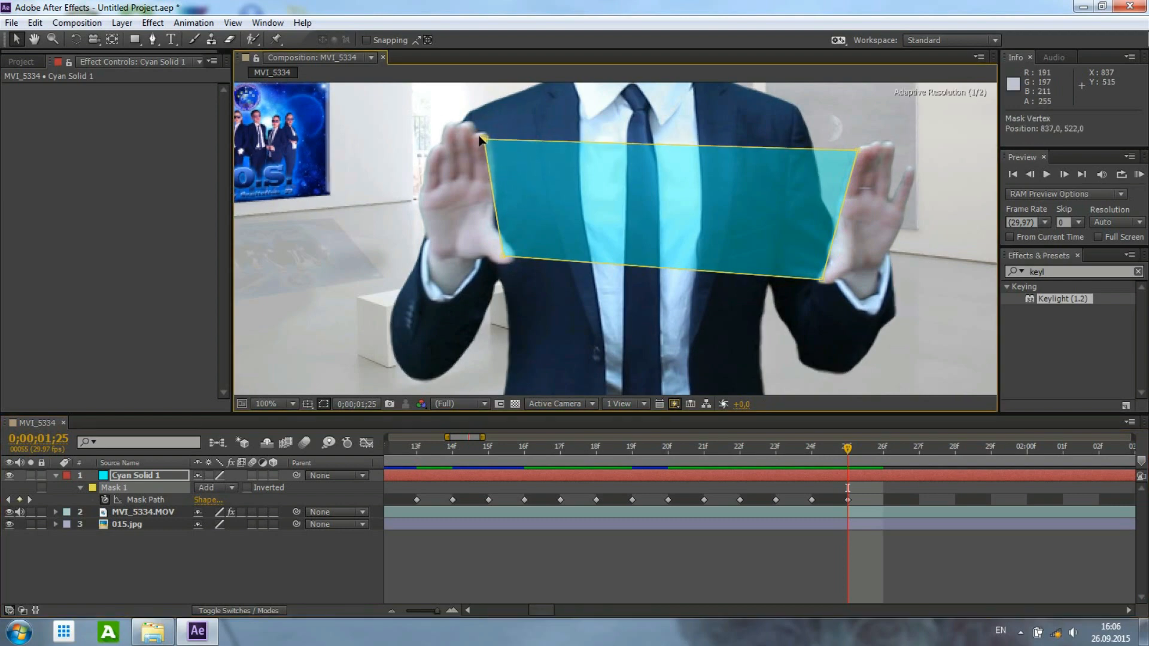
{"action": "left_click_drag", "start_coordinate": [859, 150], "coordinate": [865, 145]}
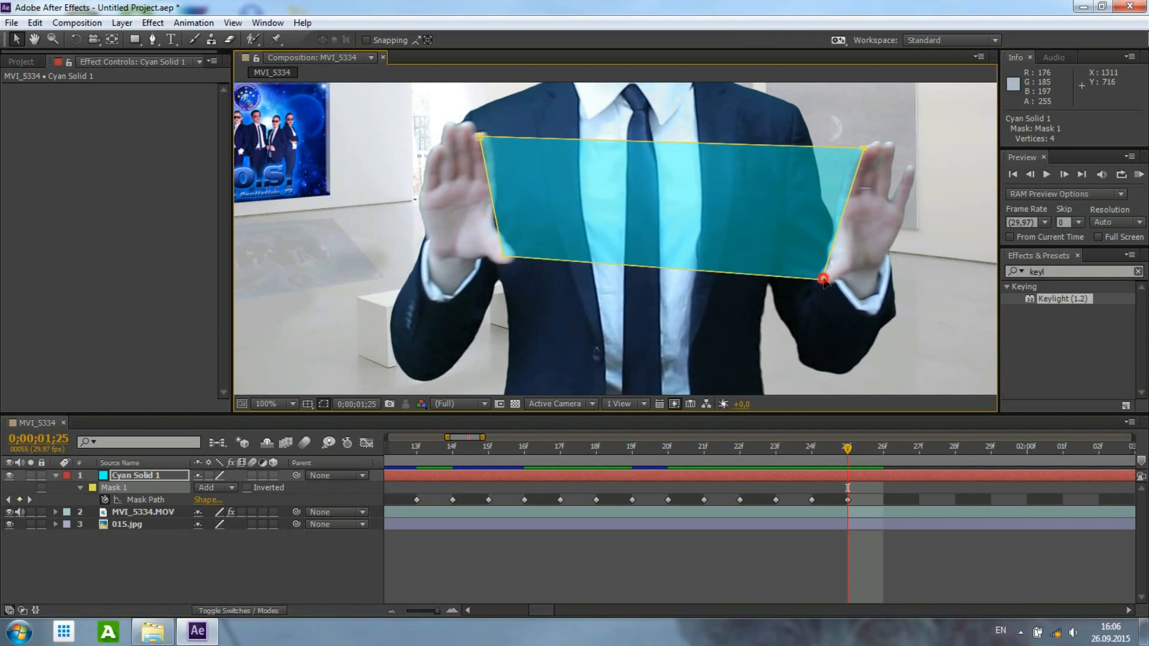
{"action": "left_click_drag", "start_coordinate": [824, 280], "coordinate": [828, 280]}
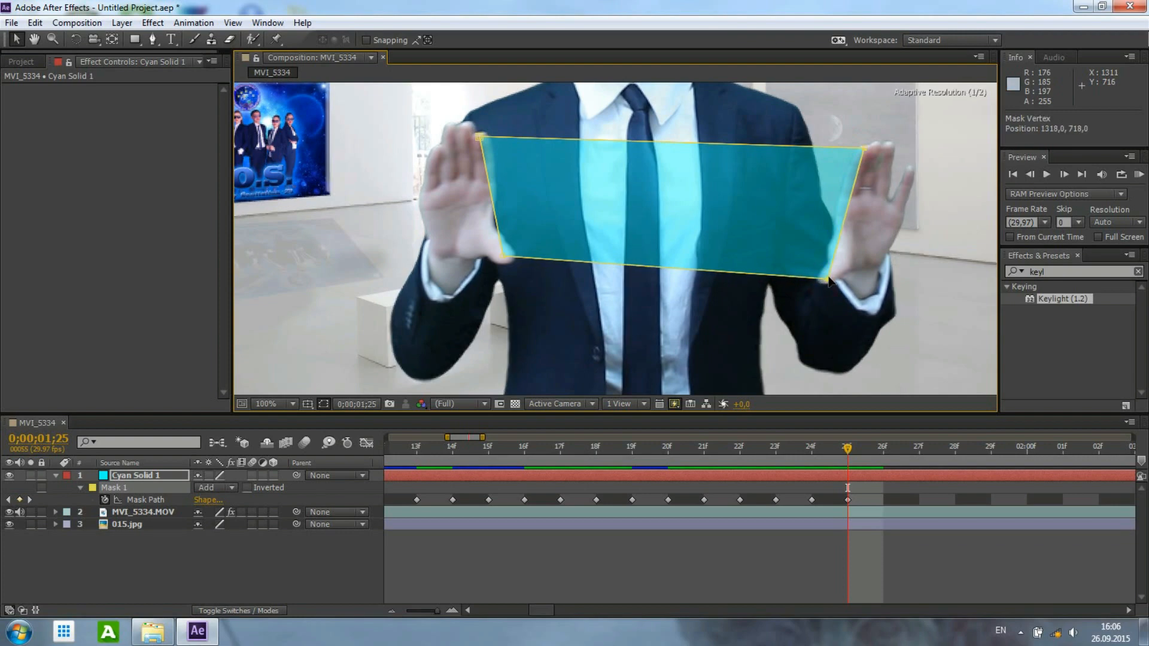
At 0;00;01;26, fit the mask to the hands by nudging its corners out to the fingertips and thumbs.
{"action": "left_click", "coordinate": [884, 448]}
{"action": "left_click_drag", "start_coordinate": [867, 149], "coordinate": [872, 148]}
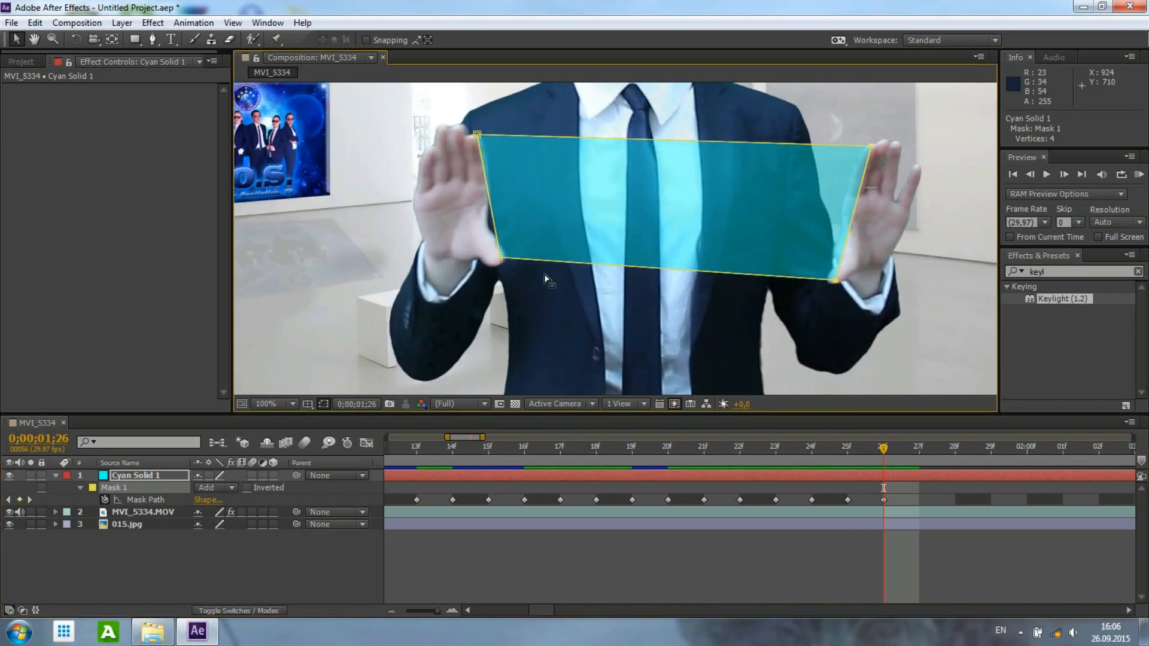
{"action": "left_click_drag", "start_coordinate": [501, 261], "coordinate": [491, 258]}
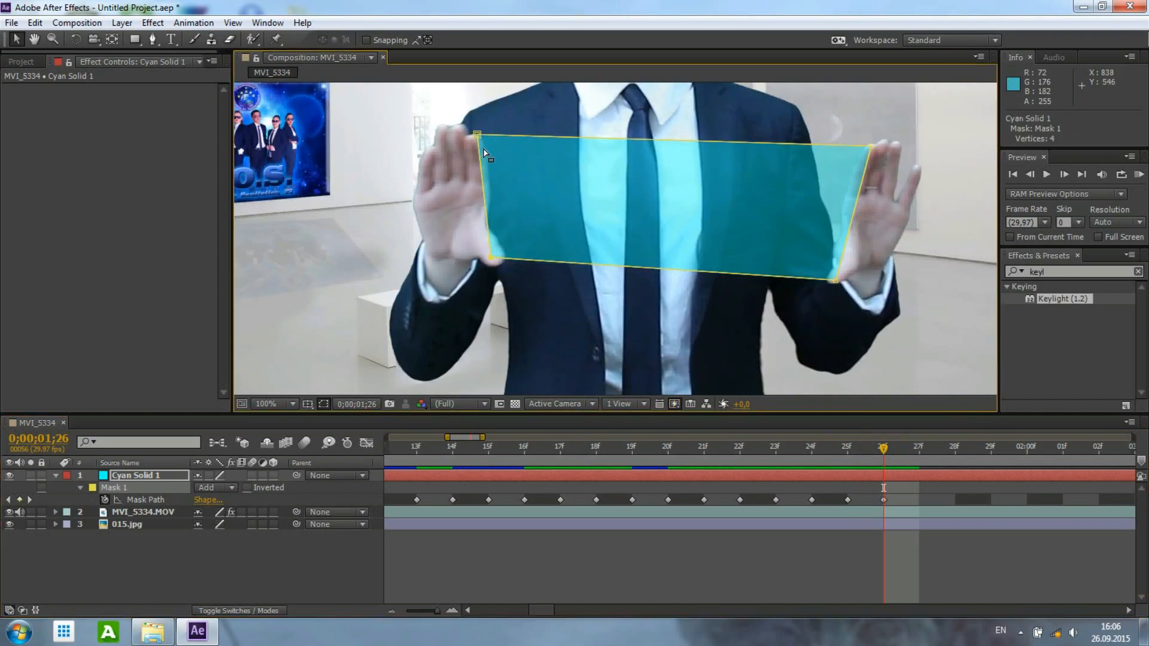
{"action": "left_click_drag", "start_coordinate": [478, 139], "coordinate": [471, 139]}
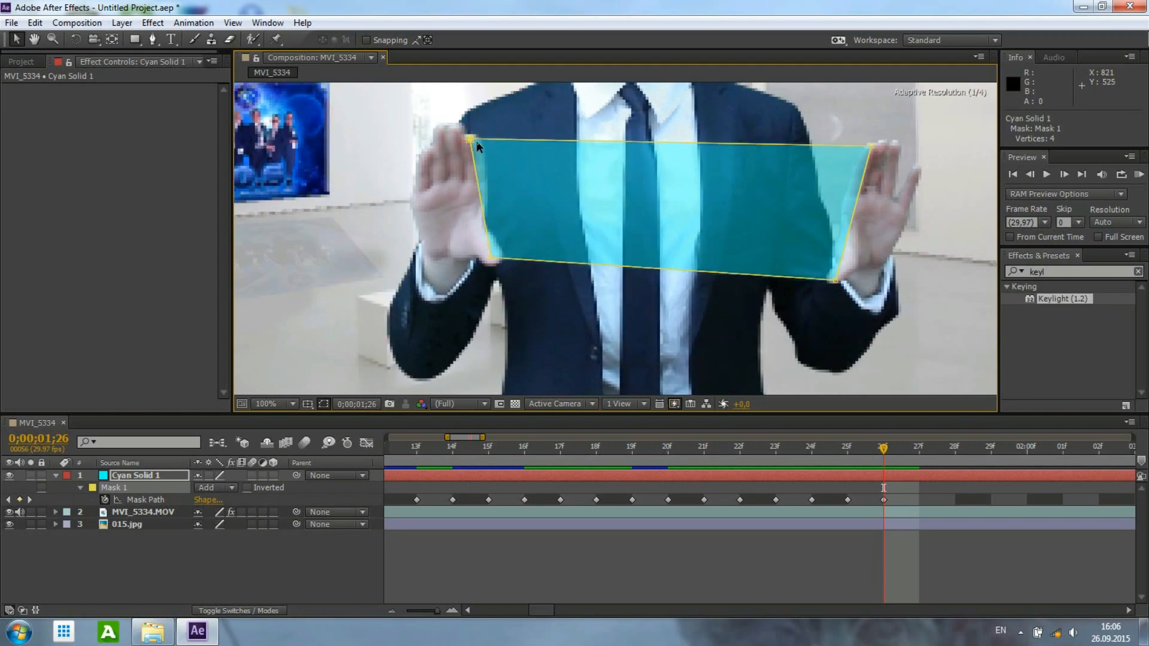
At 0;00;01;27, nudge the mask's four corners to the fingertips and thumb tips of both hands.
{"action": "left_click", "coordinate": [930, 468]}
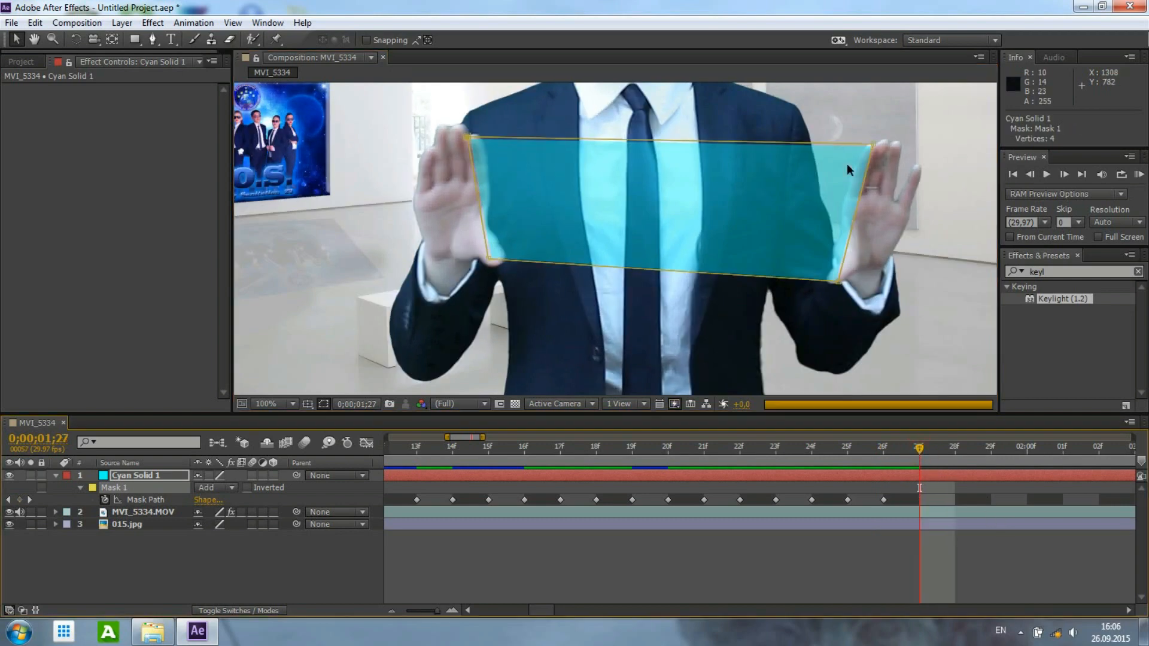
{"action": "left_click_drag", "start_coordinate": [874, 146], "coordinate": [878, 145]}
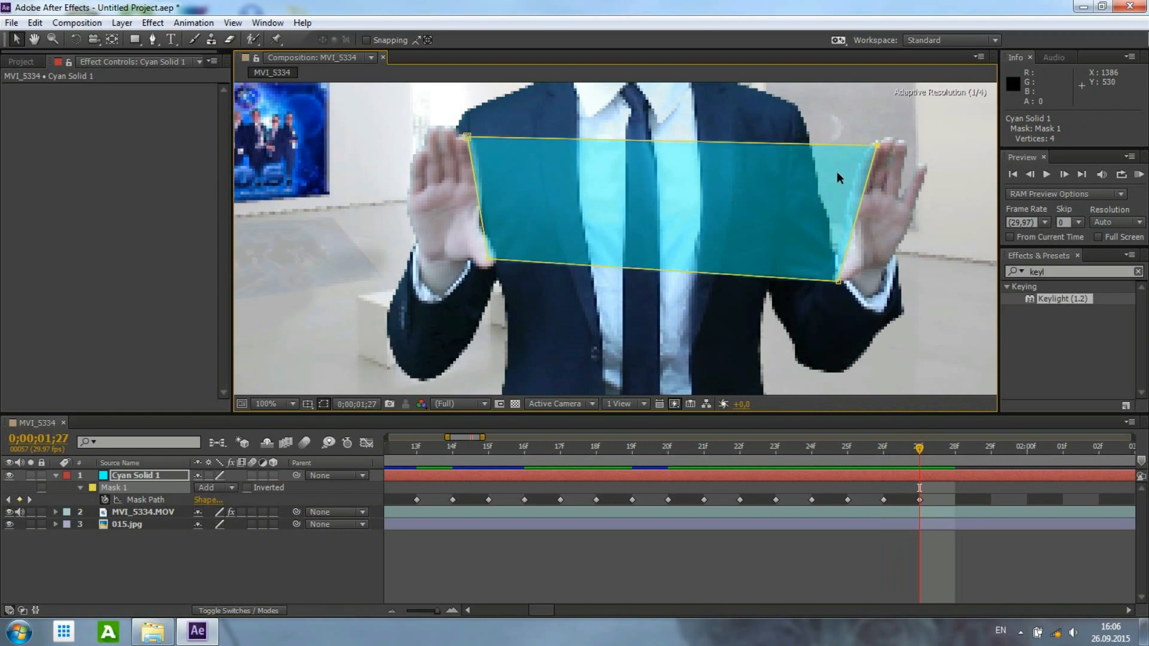
{"action": "left_click_drag", "start_coordinate": [842, 280], "coordinate": [842, 278]}
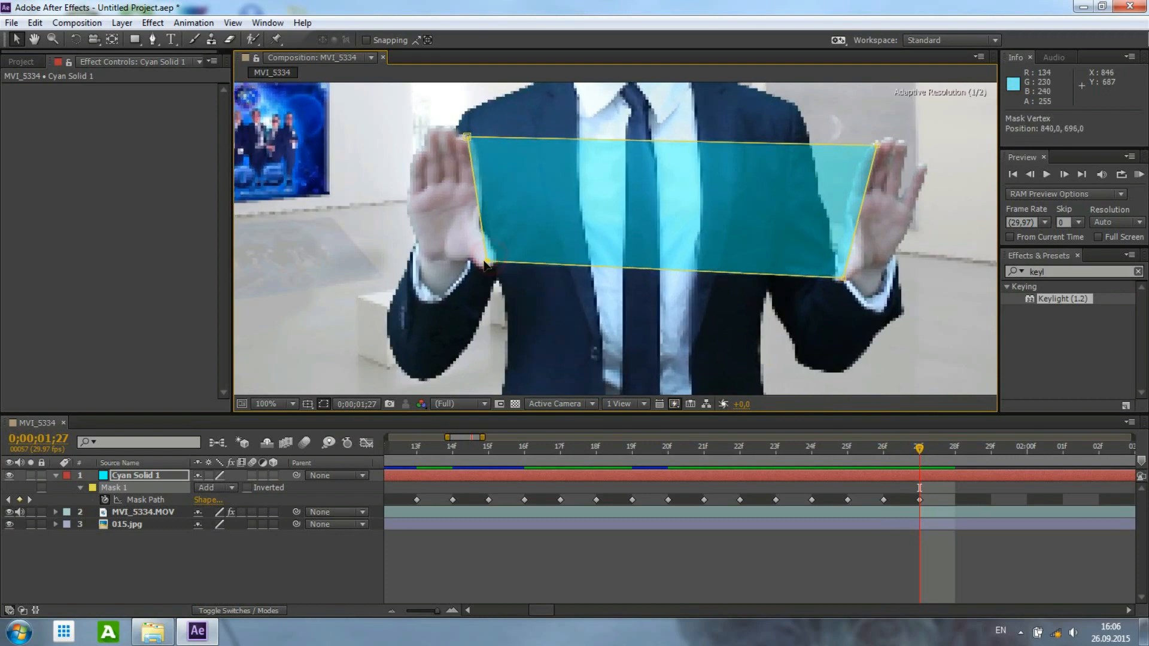
{"action": "left_click", "coordinate": [473, 141]}
{"action": "left_click_drag", "start_coordinate": [472, 141], "coordinate": [463, 138]}
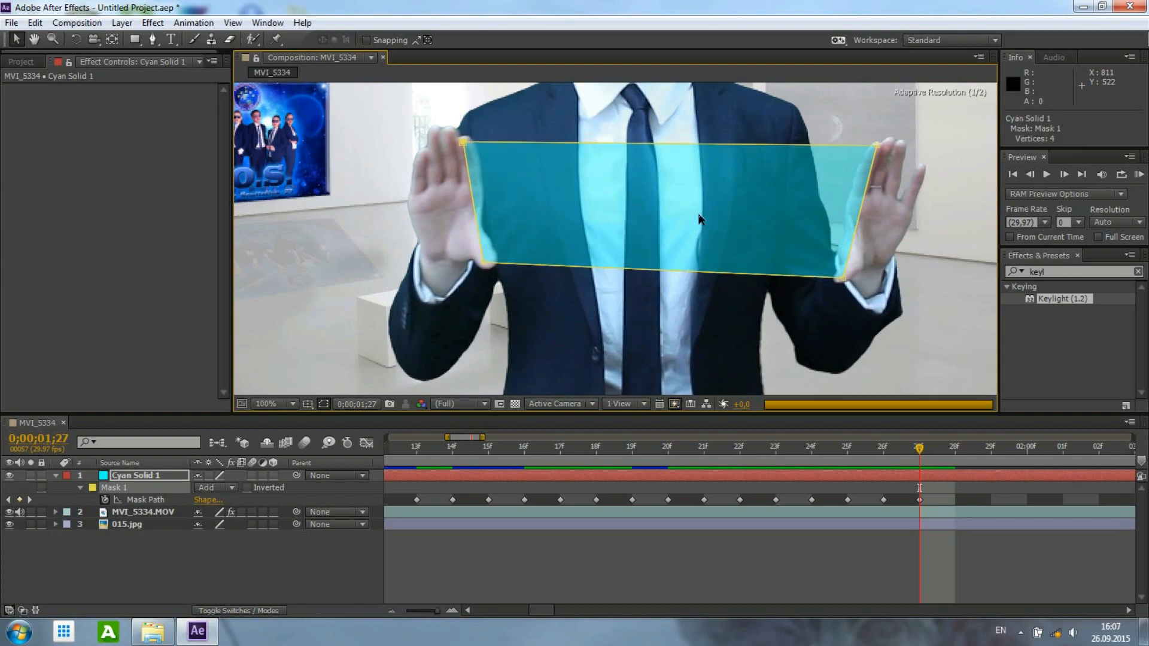
At 0;00;01;28, adjust the mask's corners so the cyan screen meets the fingertips and thumbs.
{"action": "left_click", "coordinate": [951, 461]}
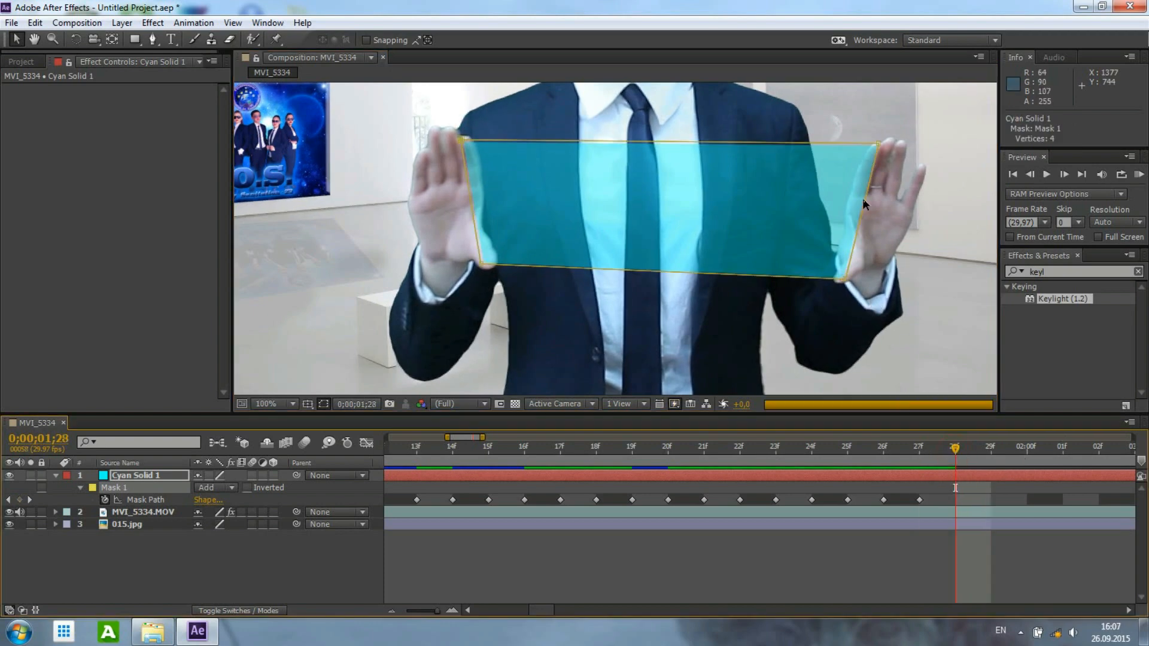
{"action": "left_click_drag", "start_coordinate": [879, 144], "coordinate": [882, 146]}
{"action": "left_click_drag", "start_coordinate": [849, 280], "coordinate": [843, 276]}
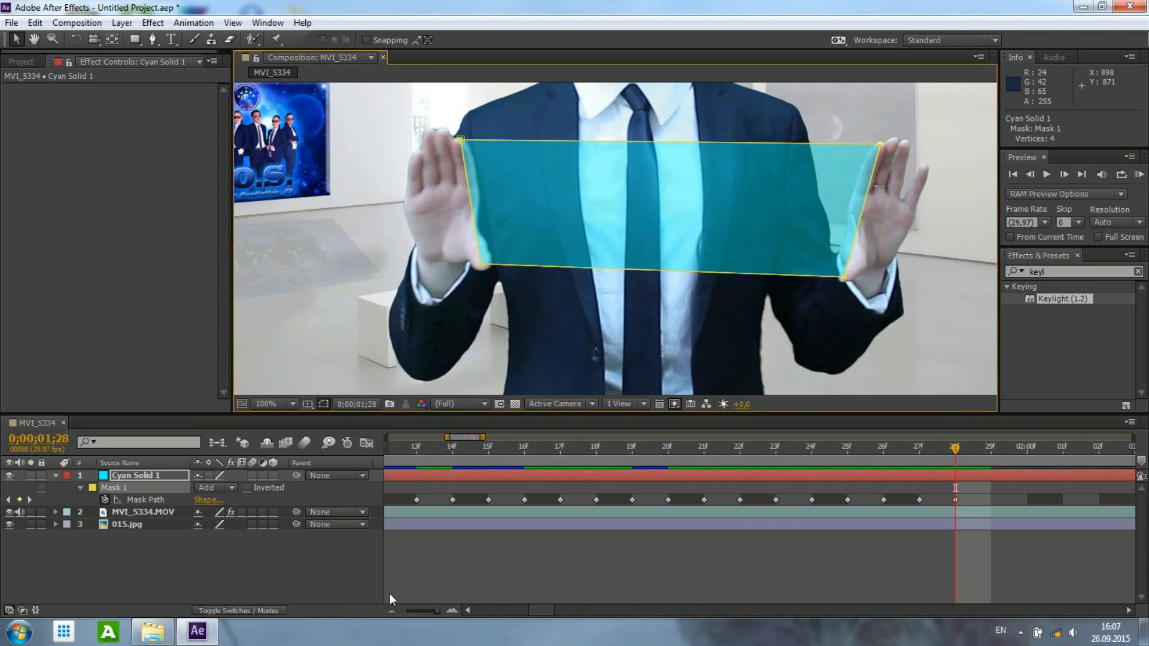
Fit the whole composition in the viewer and play back the mask animation from 0;00;01;13.
{"action": "left_click", "coordinate": [286, 405]}
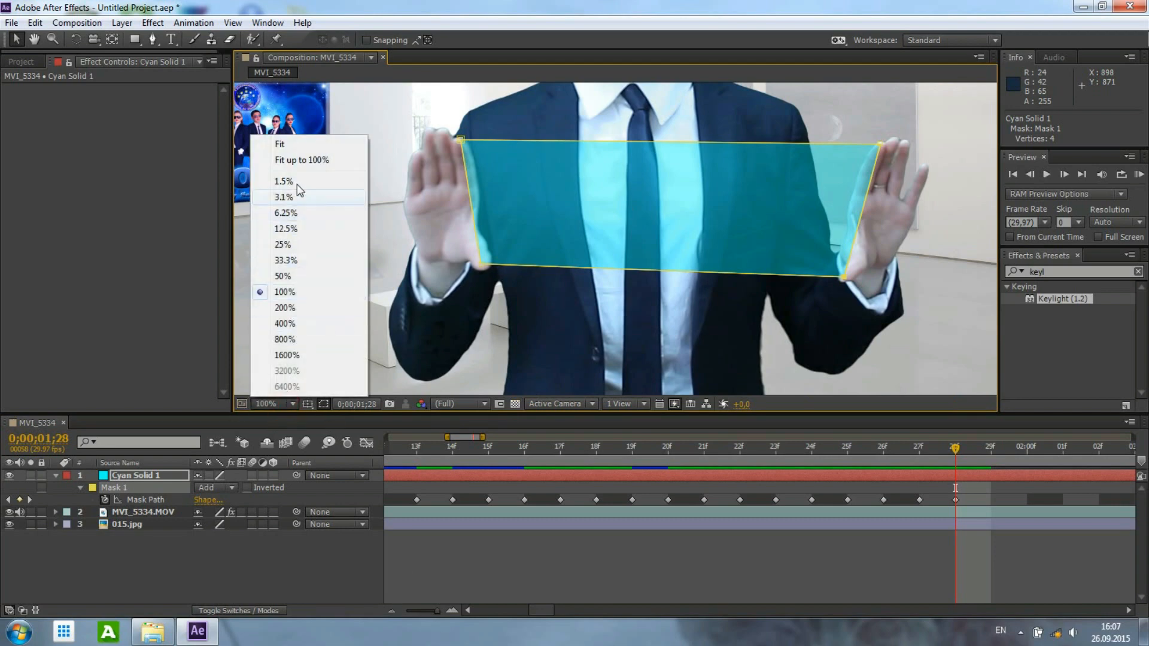
{"action": "left_click", "coordinate": [297, 145]}
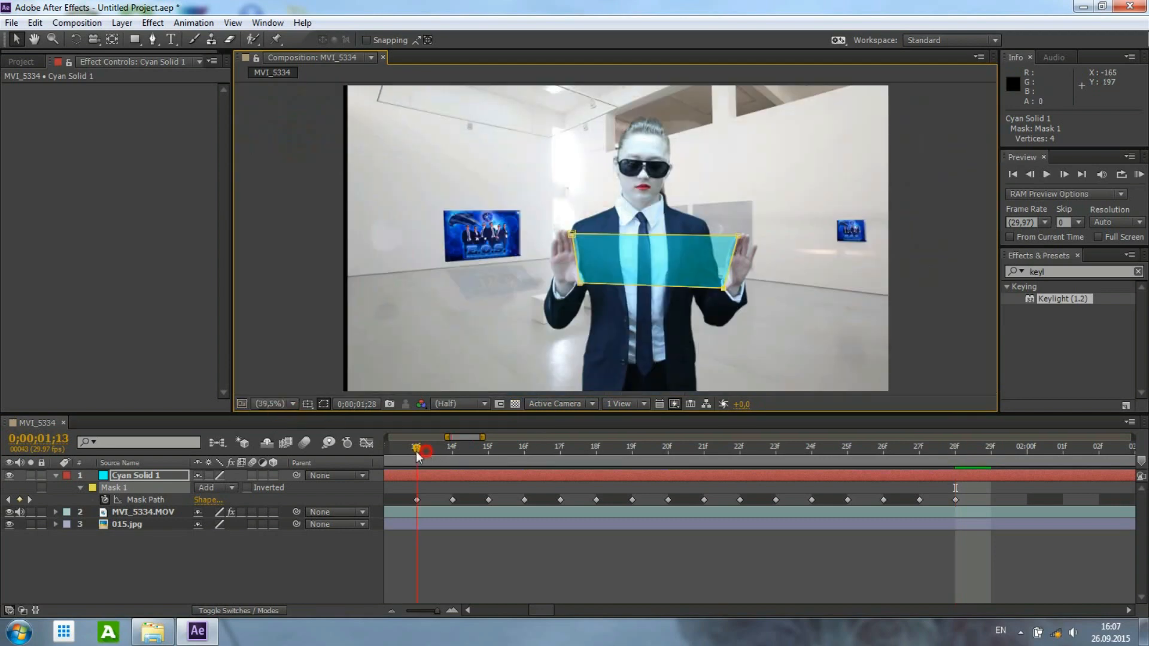
{"action": "key", "text": "space"}
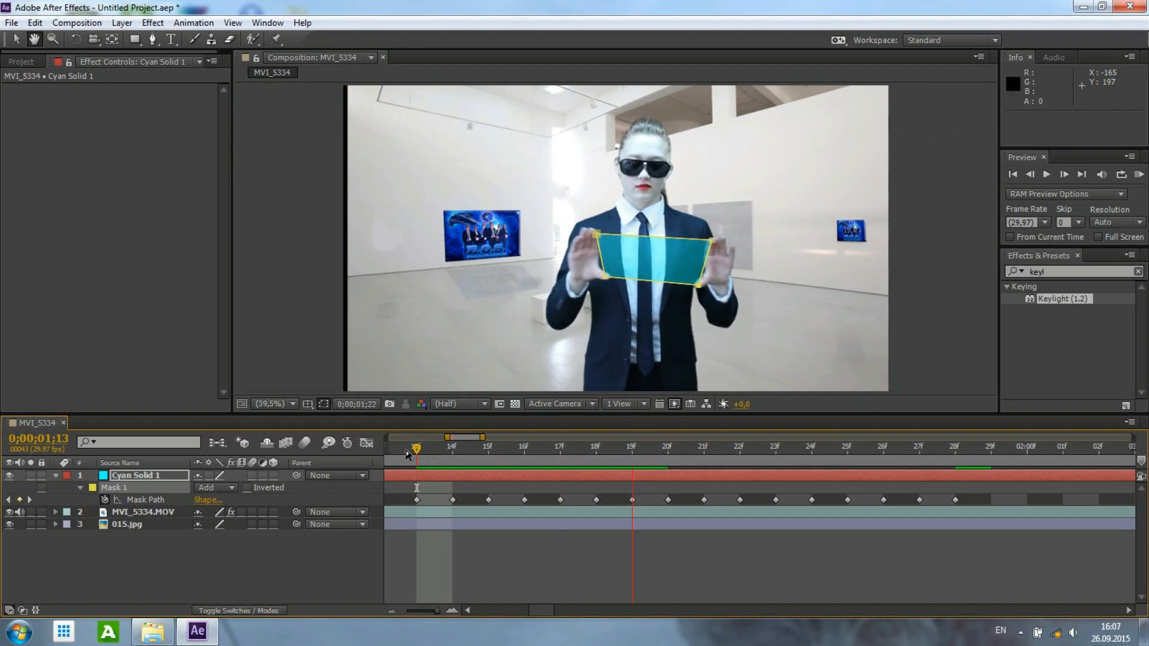
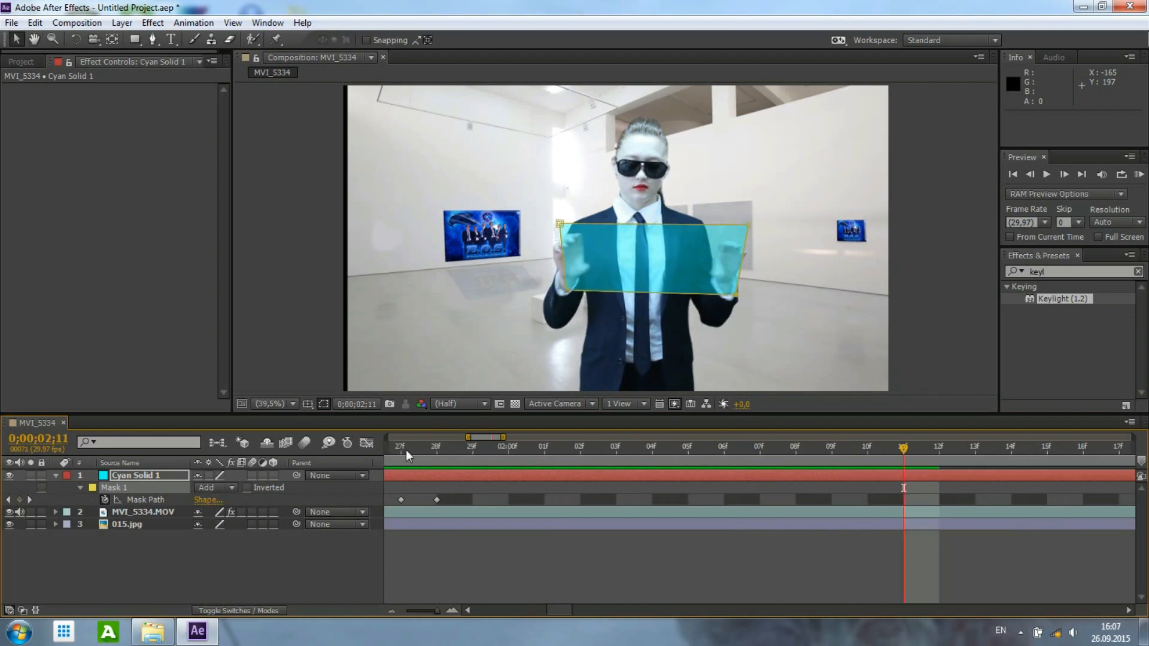
At 0;00;02;23, bring the mask's top edge down to the upper hand and its bottom edge up to the lower hand.
{"action": "left_click", "coordinate": [903, 450]}
{"action": "left_click_drag", "start_coordinate": [938, 450], "coordinate": [1047, 450]}
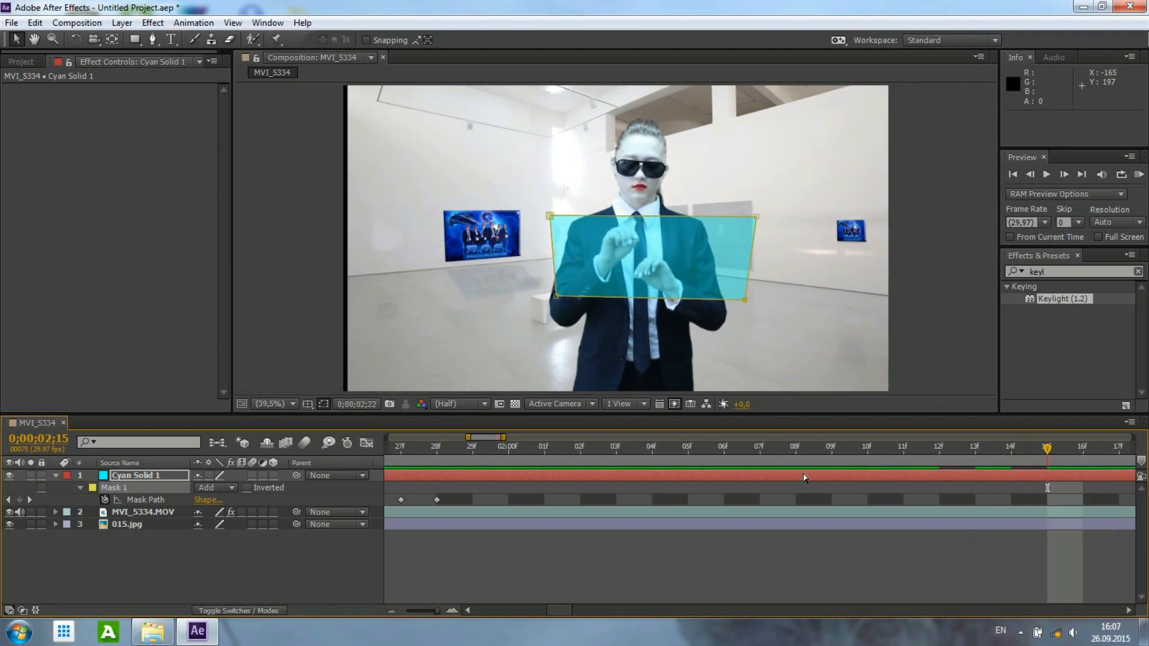
{"action": "key", "text": "space"}
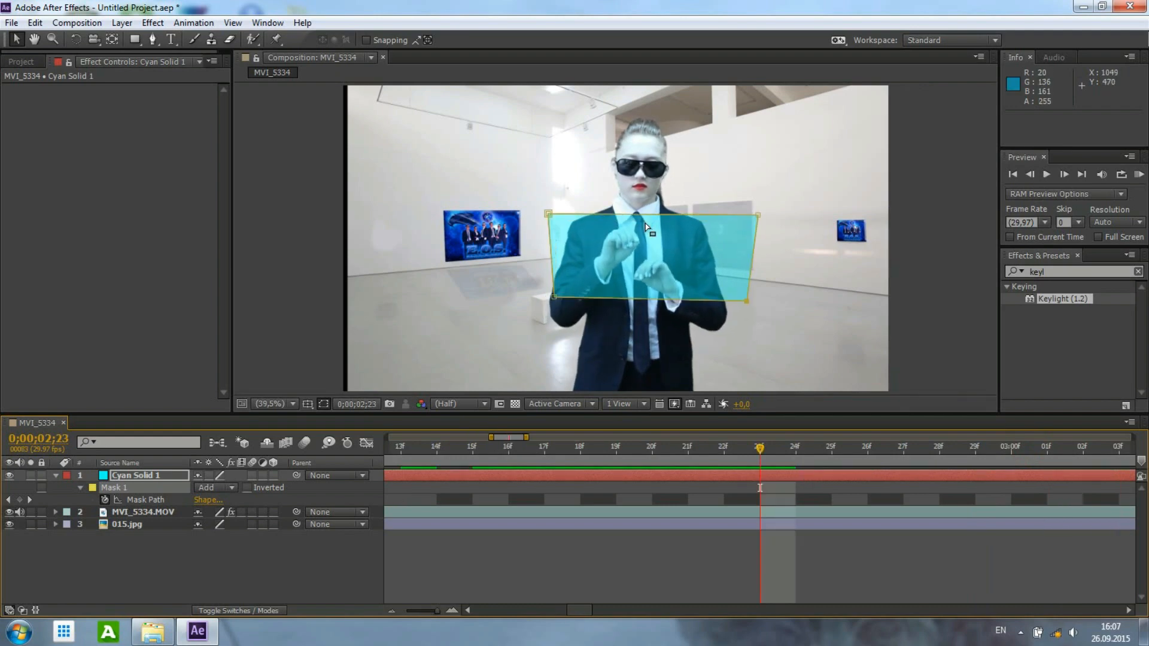
{"action": "left_click_drag", "start_coordinate": [642, 217], "coordinate": [643, 241]}
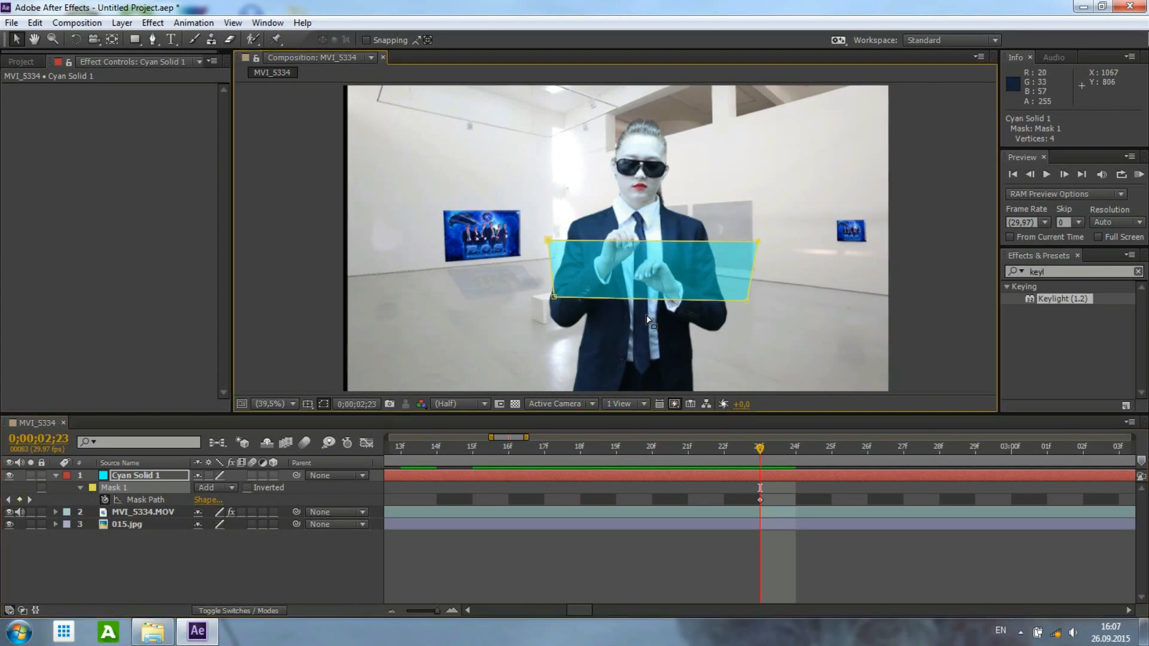
{"action": "left_click_drag", "start_coordinate": [645, 298], "coordinate": [645, 278]}
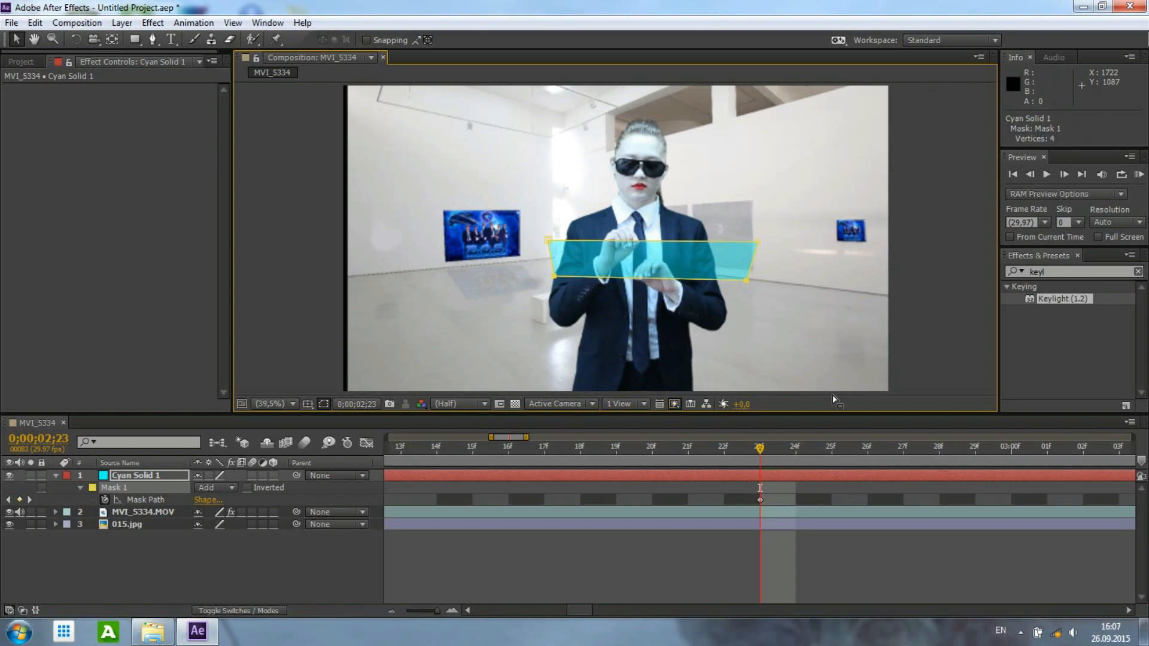
At 0;00;02;24, lower the mask's top edge slightly, compare it with 0;00;02;23, and align the bottom edge with the lower hand.
{"action": "left_click", "coordinate": [797, 458]}
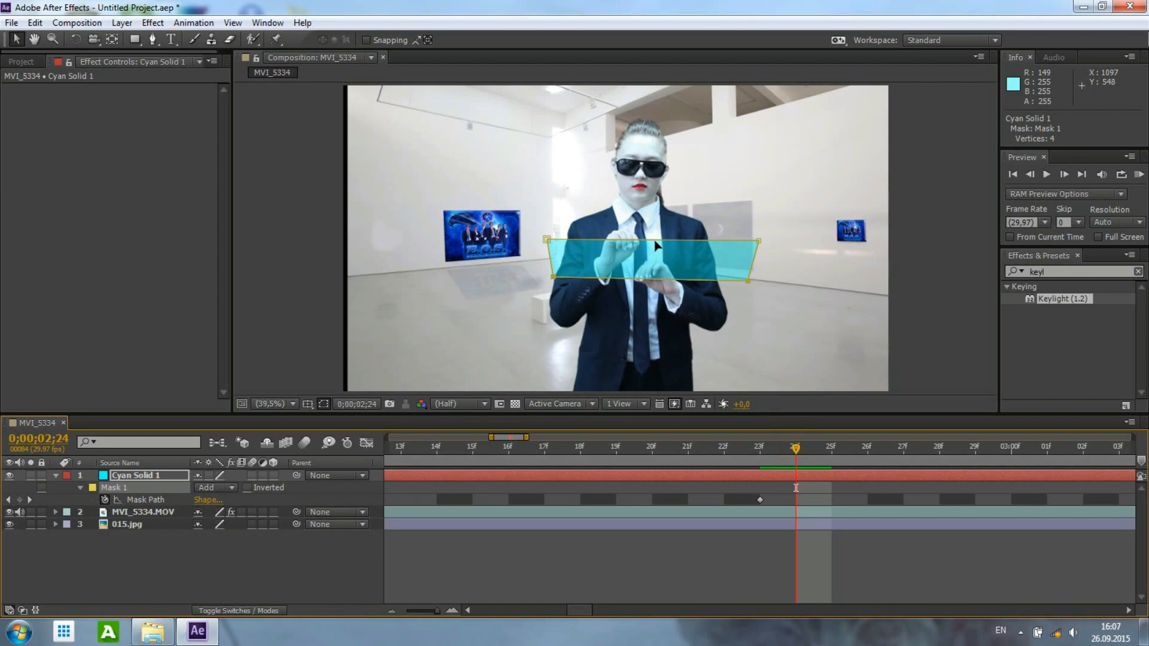
{"action": "left_click_drag", "start_coordinate": [654, 245], "coordinate": [654, 249]}
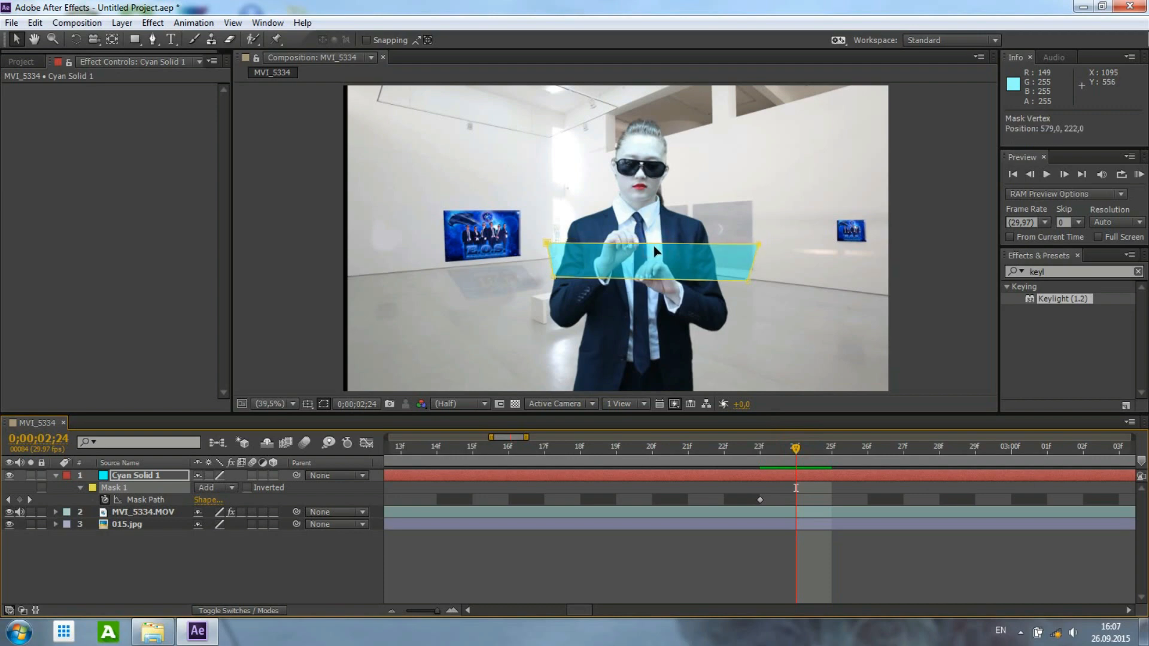
{"action": "left_click", "coordinate": [762, 447]}
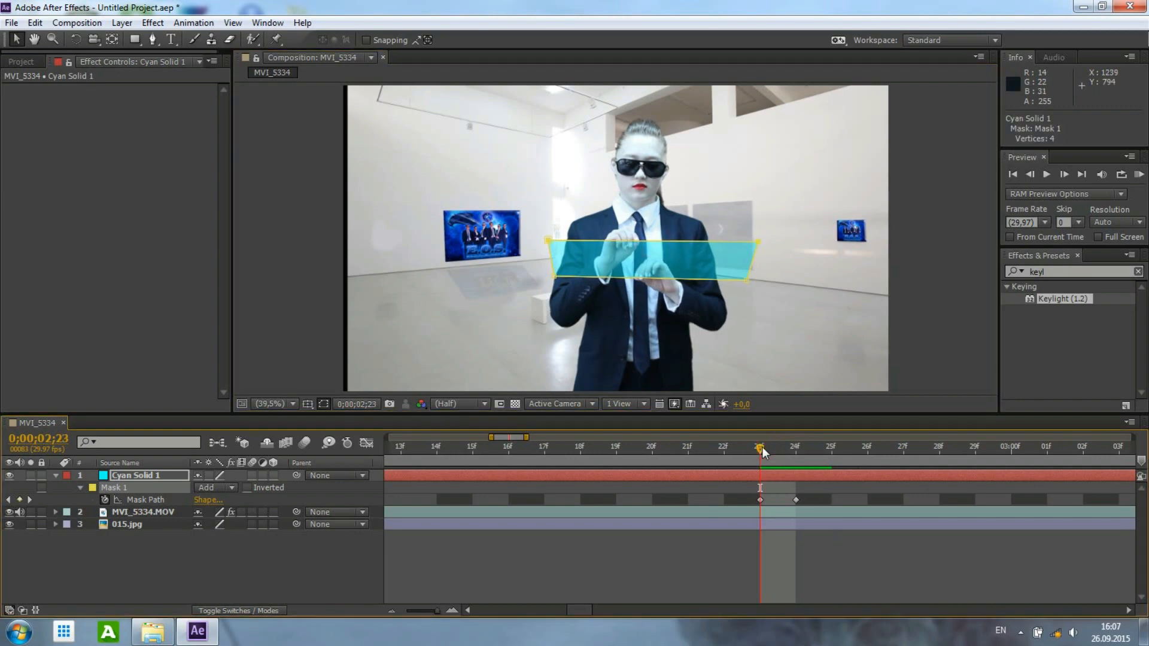
{"action": "left_click", "coordinate": [795, 450]}
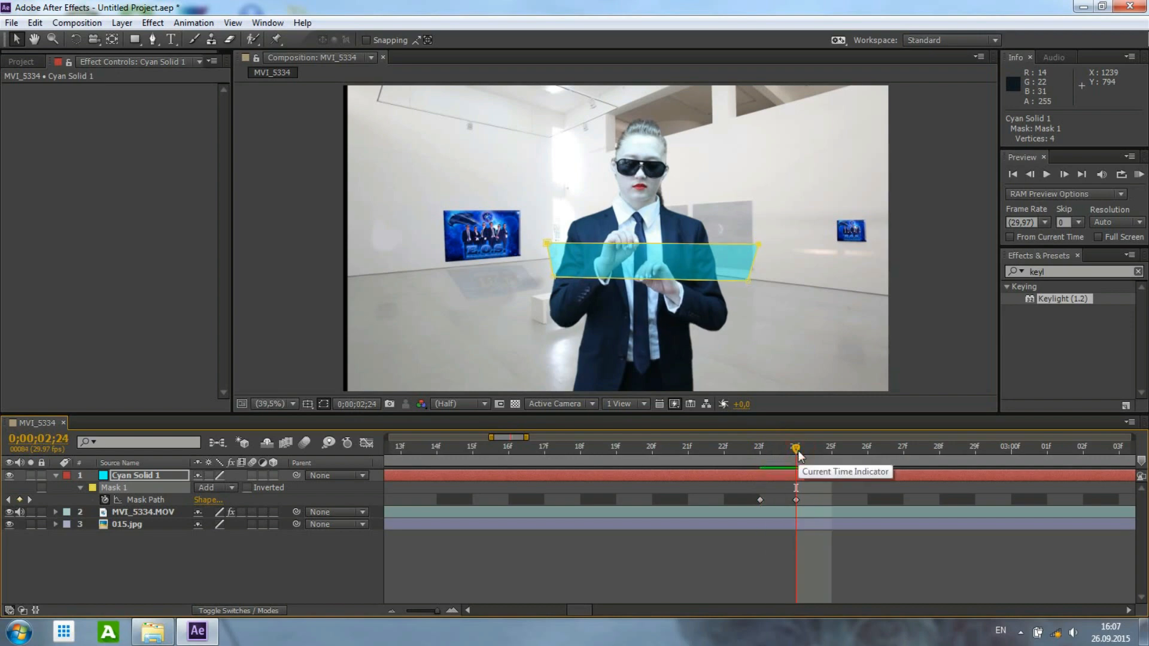
{"action": "left_click", "coordinate": [642, 282]}
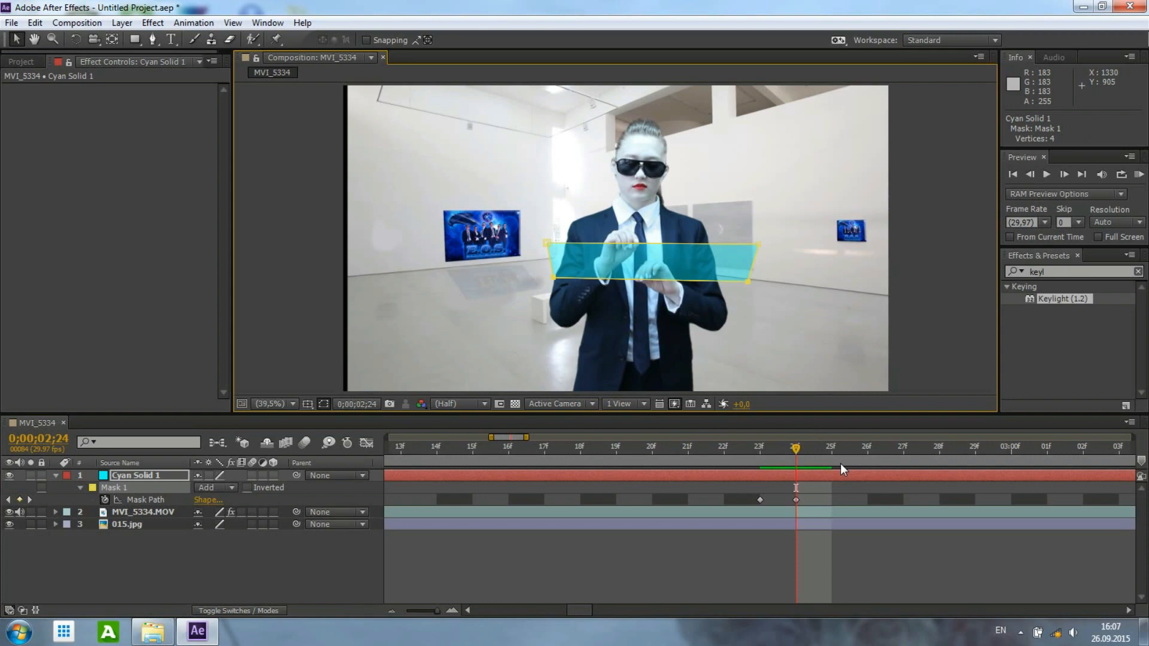
At 0;00;02;25 and 0;00;02;26, lower the mask's edges slightly to keep the screen between the two hands.
{"action": "left_click", "coordinate": [831, 449]}
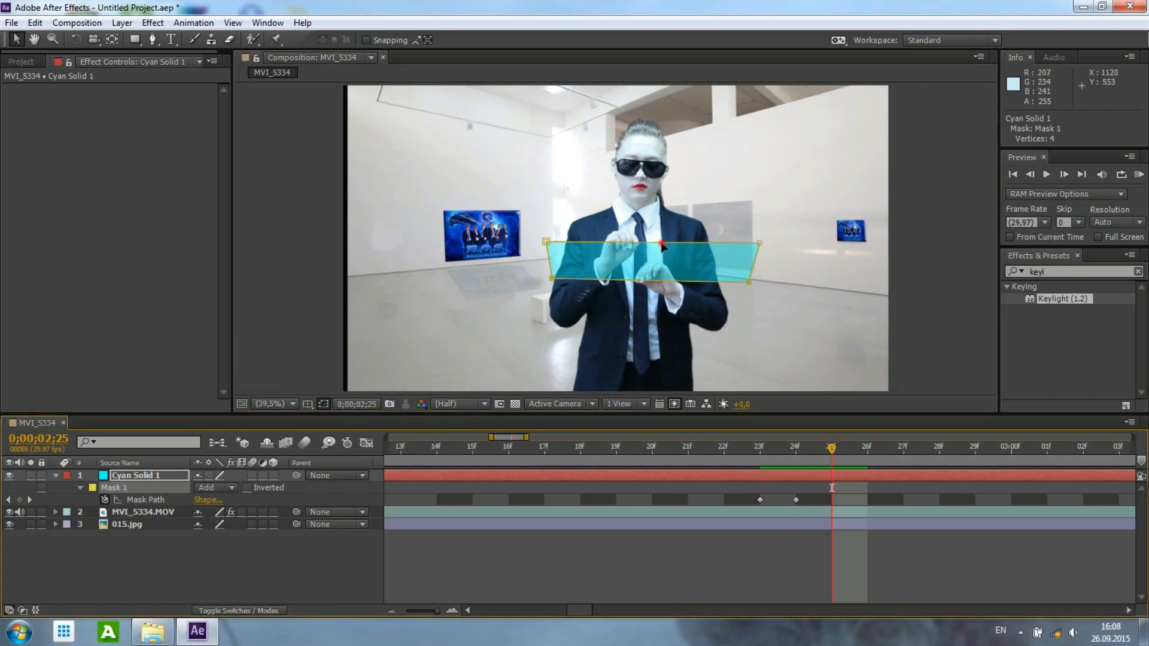
{"action": "left_click_drag", "start_coordinate": [662, 246], "coordinate": [662, 247]}
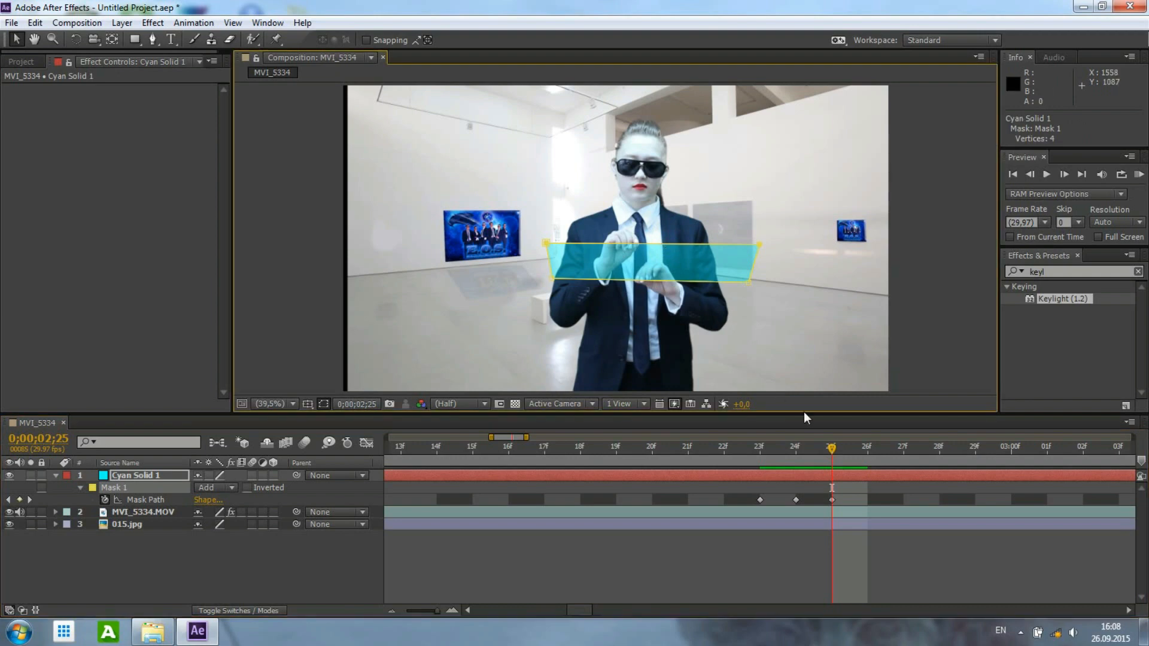
{"action": "left_click_drag", "start_coordinate": [664, 280], "coordinate": [664, 282]}
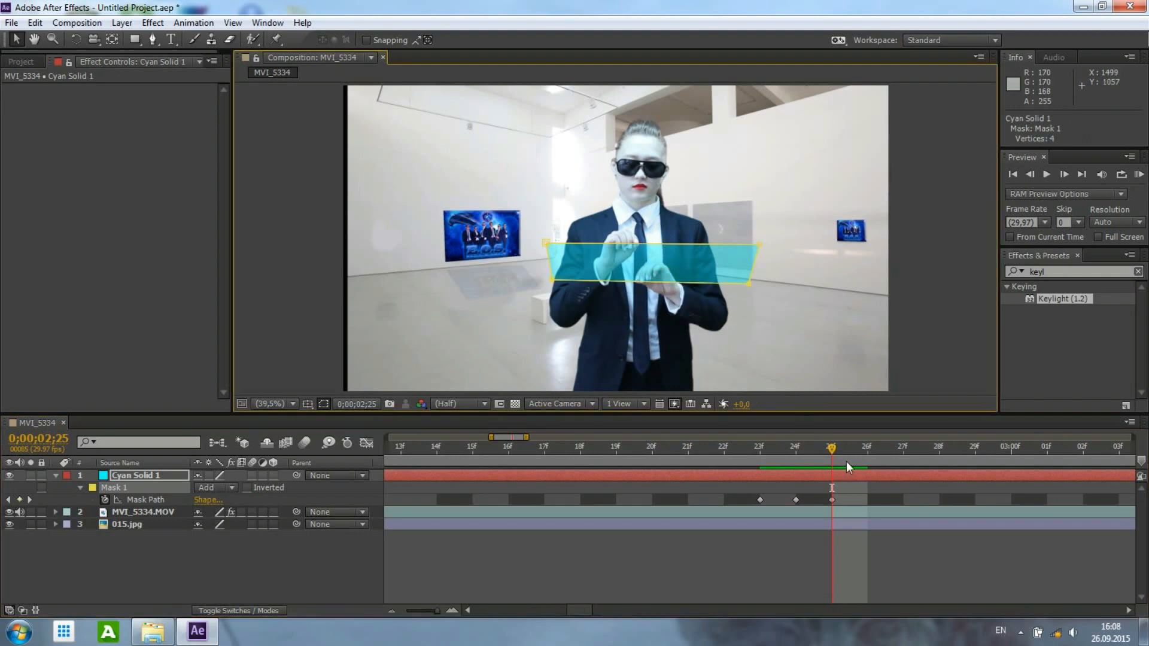
{"action": "left_click", "coordinate": [867, 448]}
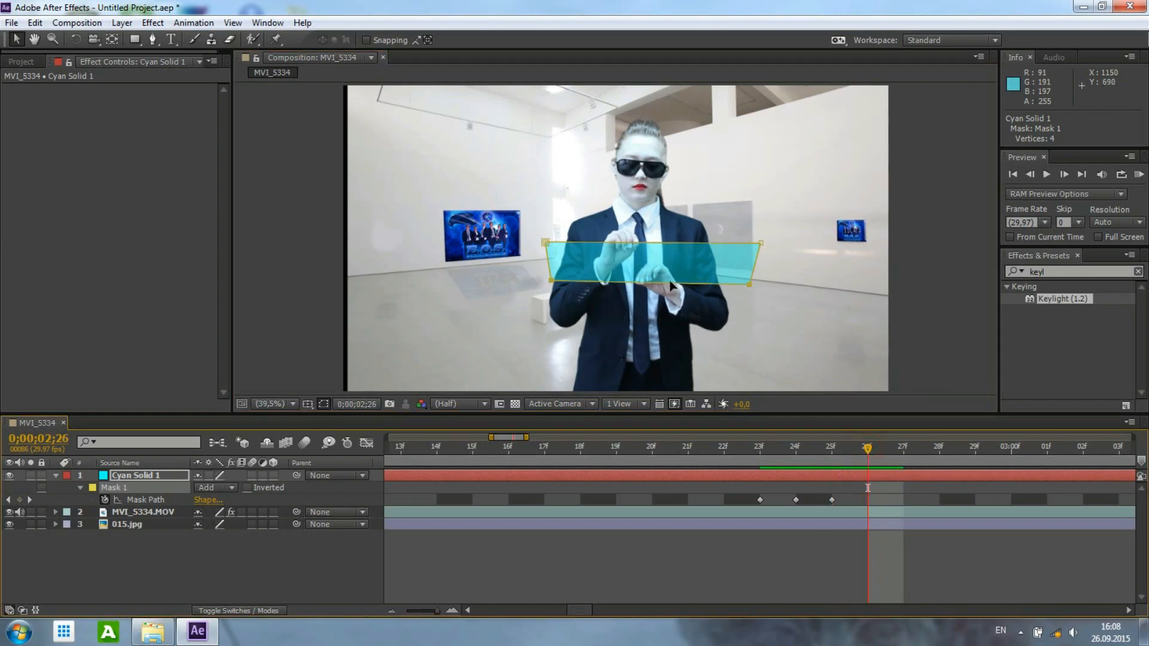
{"action": "left_click_drag", "start_coordinate": [649, 241], "coordinate": [650, 246]}
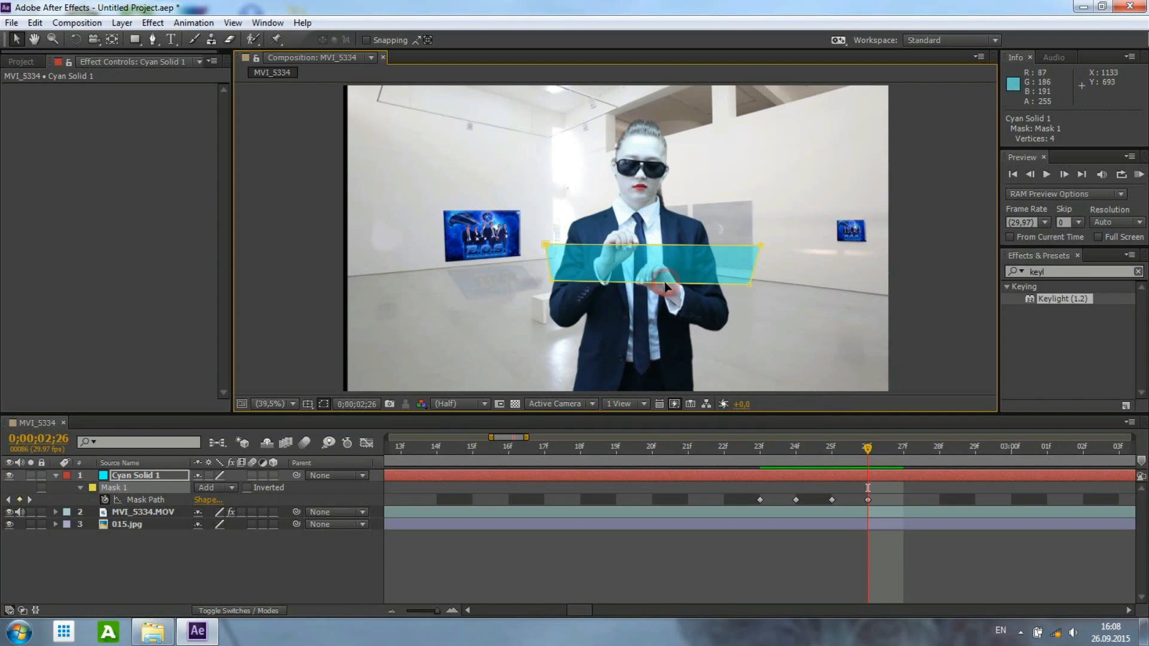
At 0;00;02;28, move the mask's top edge up and its bottom edge down to follow the separating hands.
{"action": "left_click", "coordinate": [903, 456]}
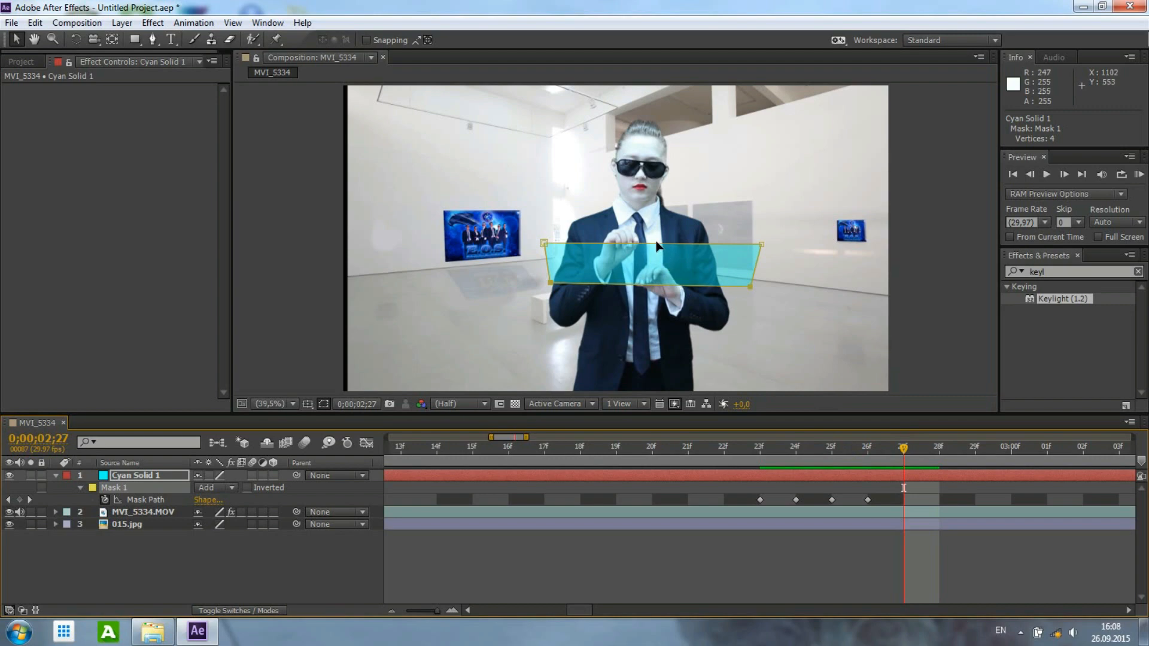
{"action": "left_click", "coordinate": [938, 453]}
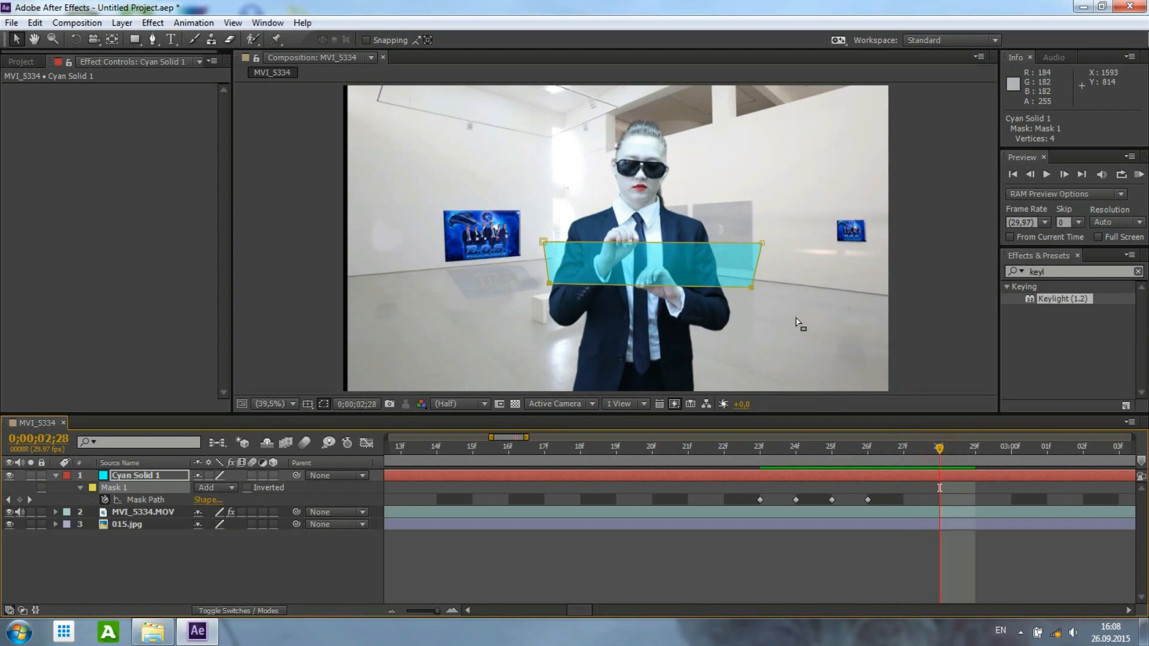
{"action": "left_click_drag", "start_coordinate": [673, 243], "coordinate": [672, 240]}
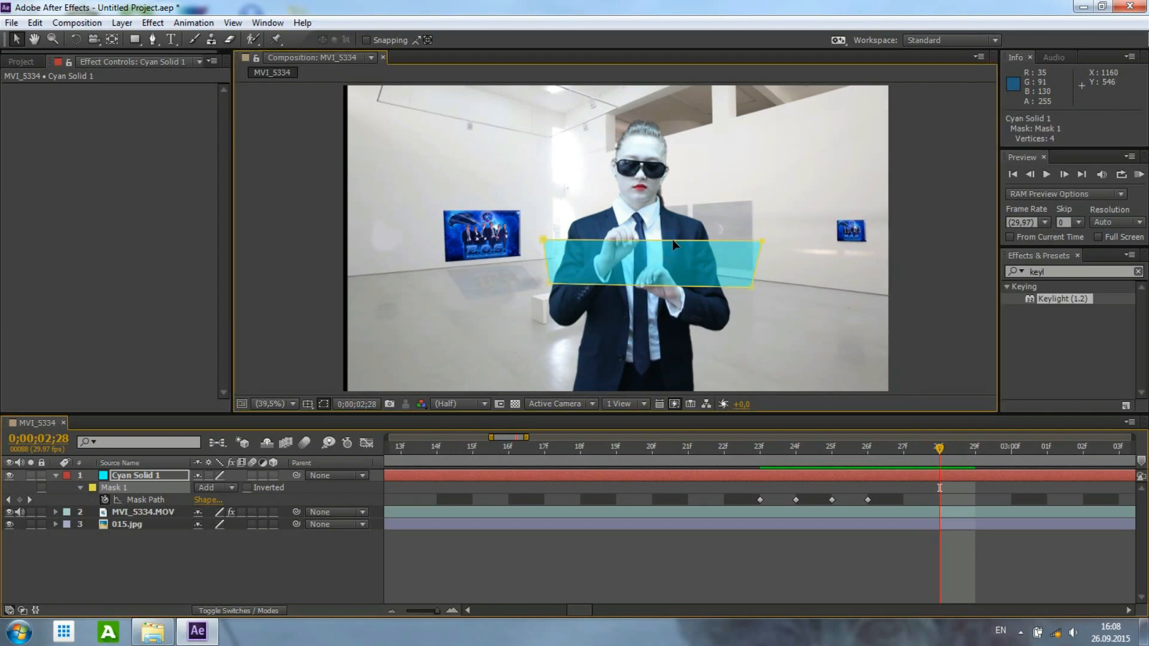
{"action": "left_click_drag", "start_coordinate": [677, 285], "coordinate": [677, 289]}
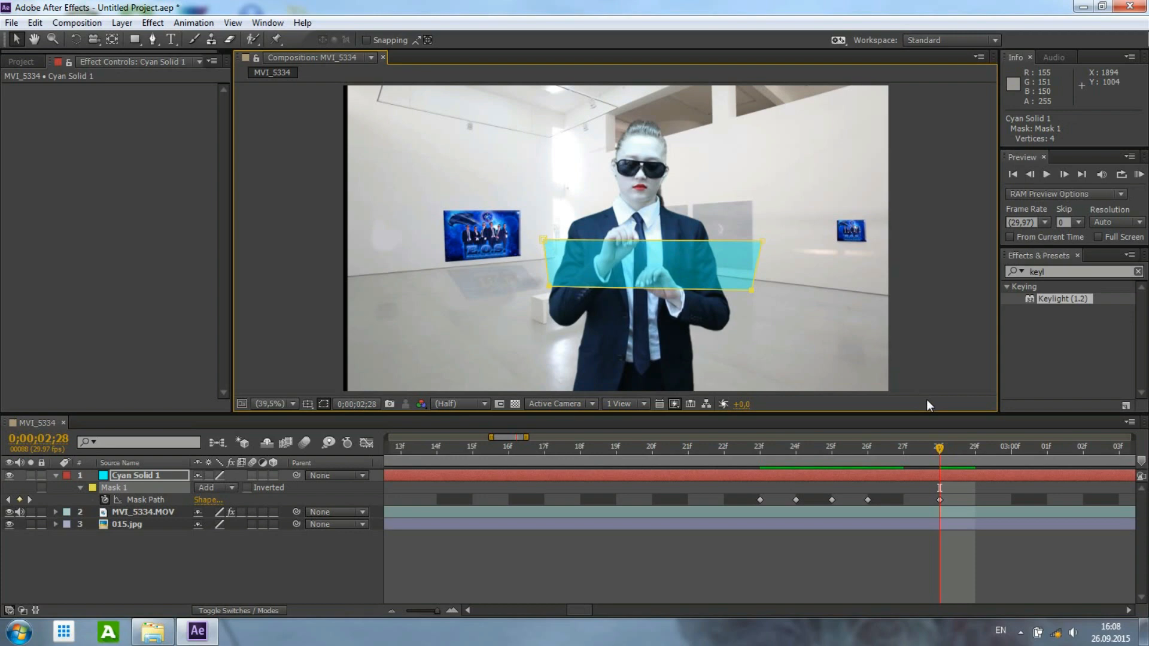
Extend the mask vertically with the hands, lowering its bottom edge at 0;00;02;29 and raising its top edge at 0;00;03;00.
{"action": "left_click", "coordinate": [977, 461]}
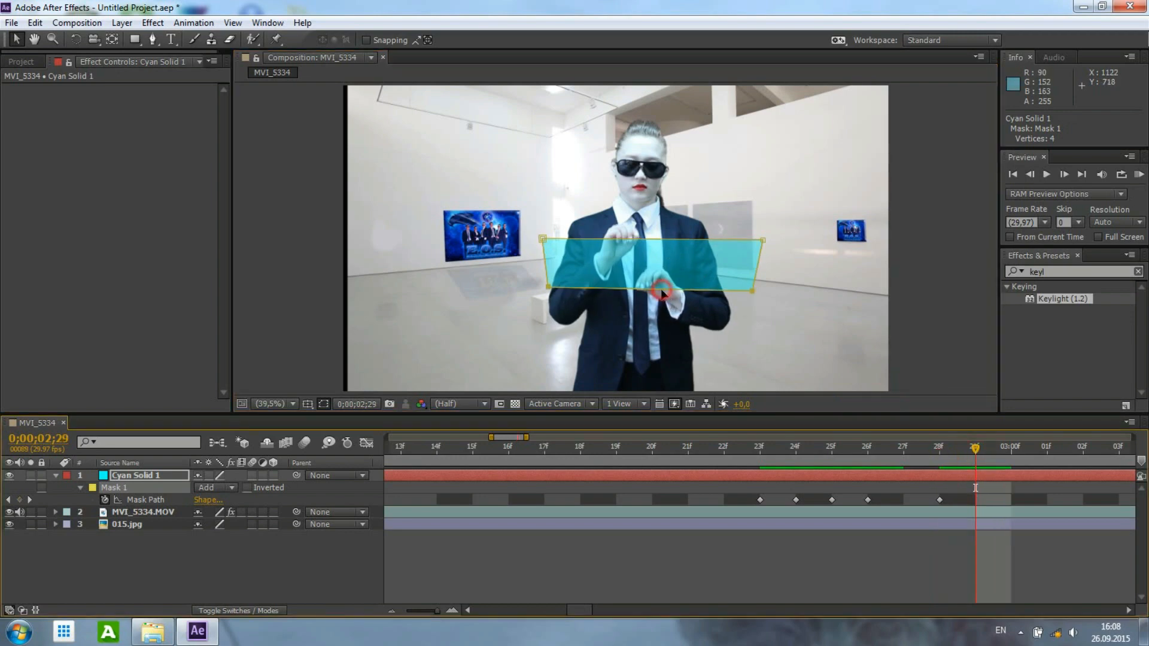
{"action": "left_click_drag", "start_coordinate": [661, 291], "coordinate": [661, 293]}
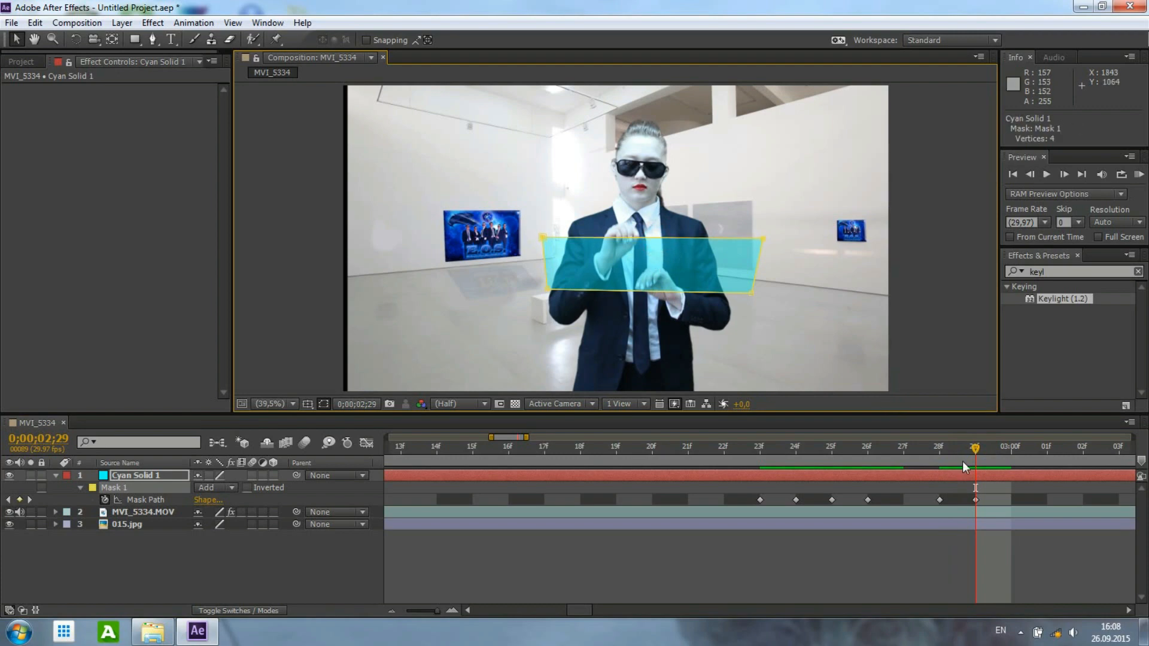
{"action": "left_click", "coordinate": [1012, 446]}
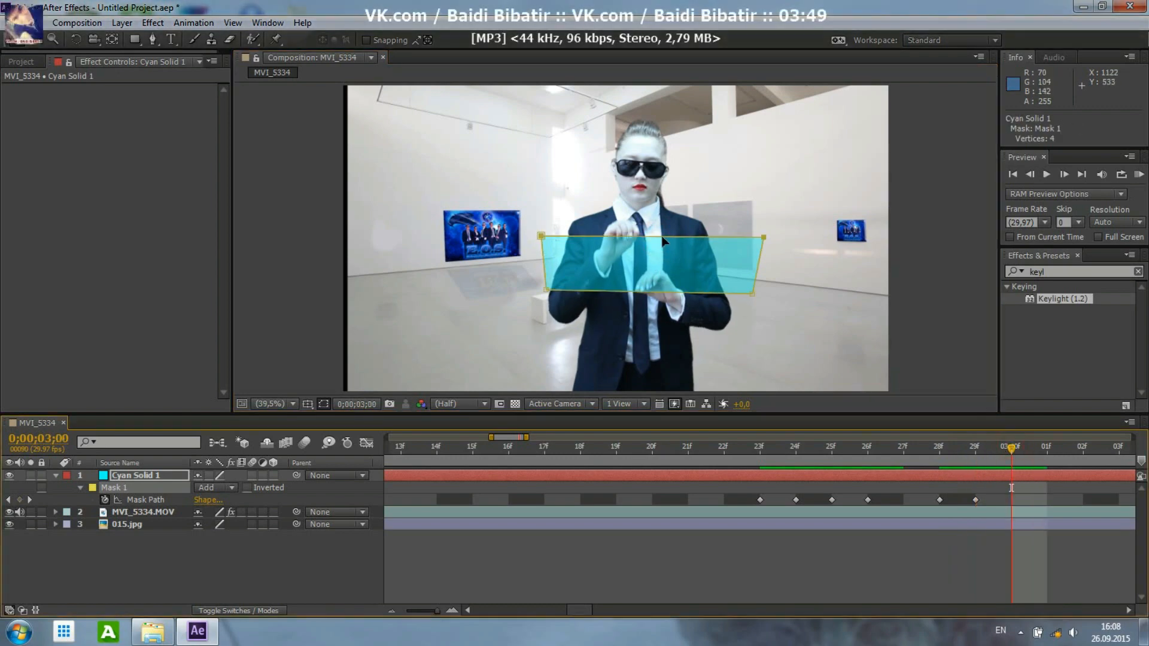
{"action": "left_click_drag", "start_coordinate": [663, 241], "coordinate": [663, 239]}
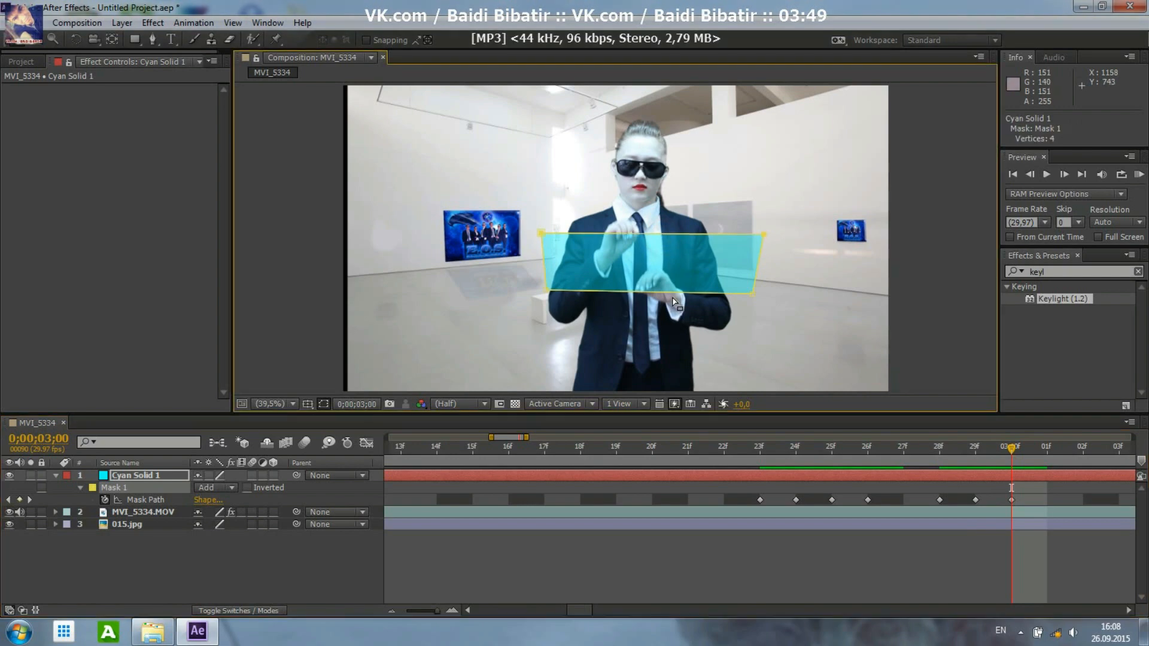
{"action": "left_click", "coordinate": [1021, 632]}
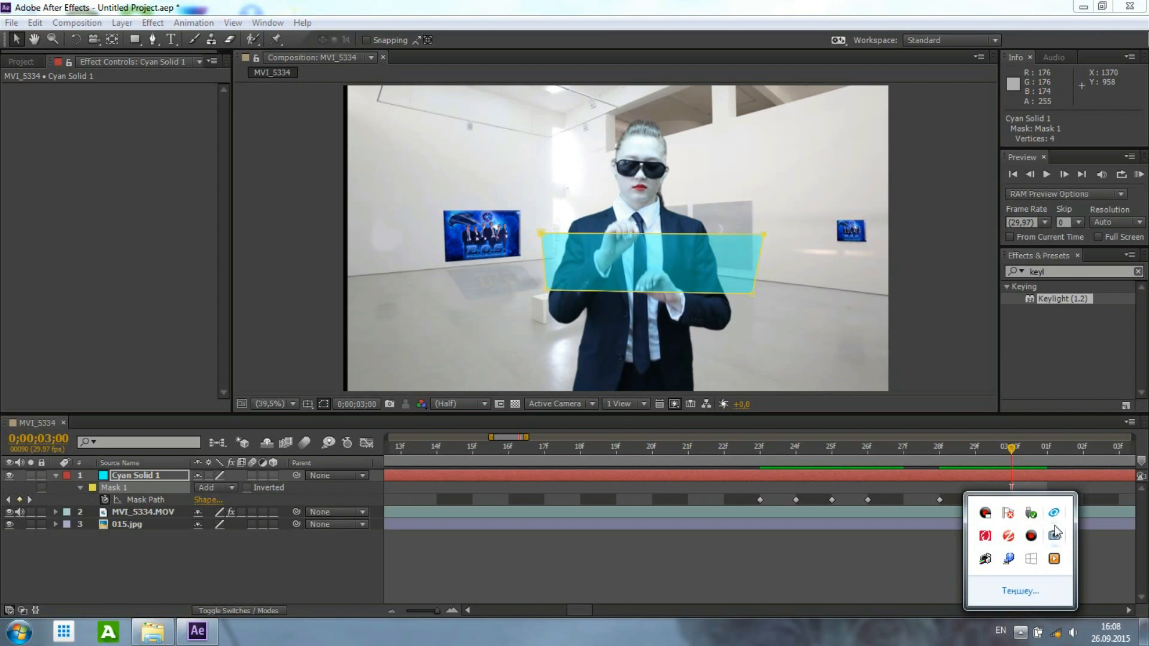
{"action": "mouse_move", "coordinate": [1054, 561]}
{"action": "left_click", "coordinate": [1005, 612]}
{"action": "left_click", "coordinate": [1005, 609]}
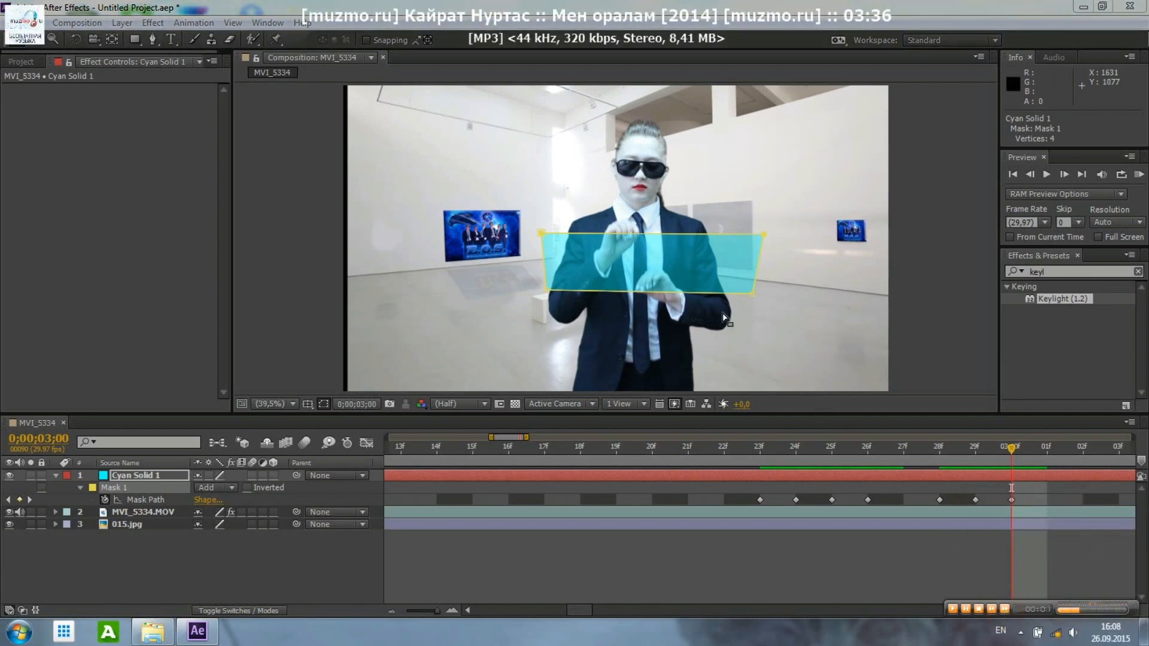
At 0;00;03;01, spread the mask's top and bottom edges apart to follow the hands, and lower the bottom edge further at 0;00;03;02.
{"action": "left_click", "coordinate": [1041, 450]}
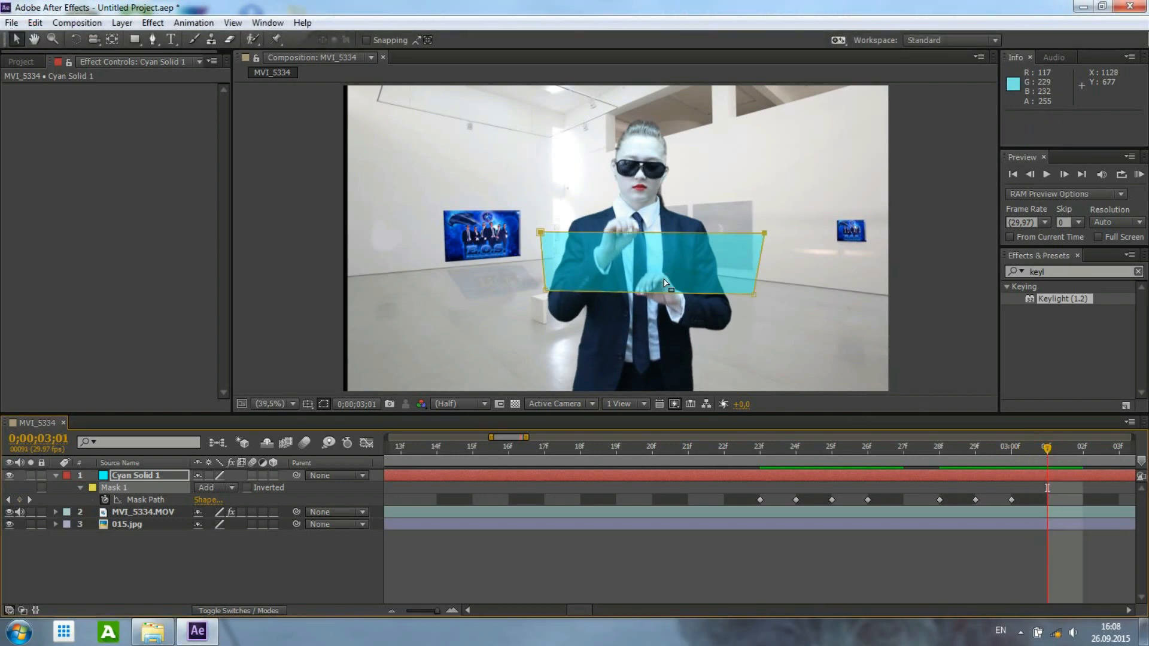
{"action": "left_click_drag", "start_coordinate": [663, 294], "coordinate": [663, 297]}
{"action": "left_click_drag", "start_coordinate": [656, 236], "coordinate": [656, 232]}
{"action": "left_click", "coordinate": [1083, 448]}
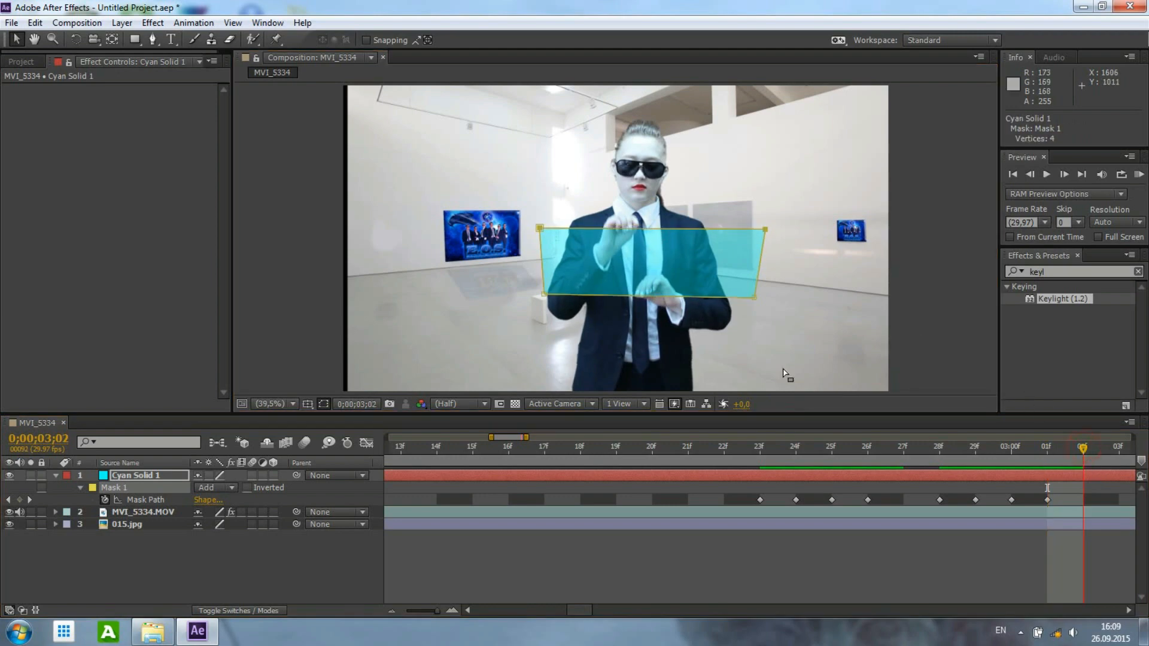
{"action": "left_click_drag", "start_coordinate": [644, 297], "coordinate": [644, 299]}
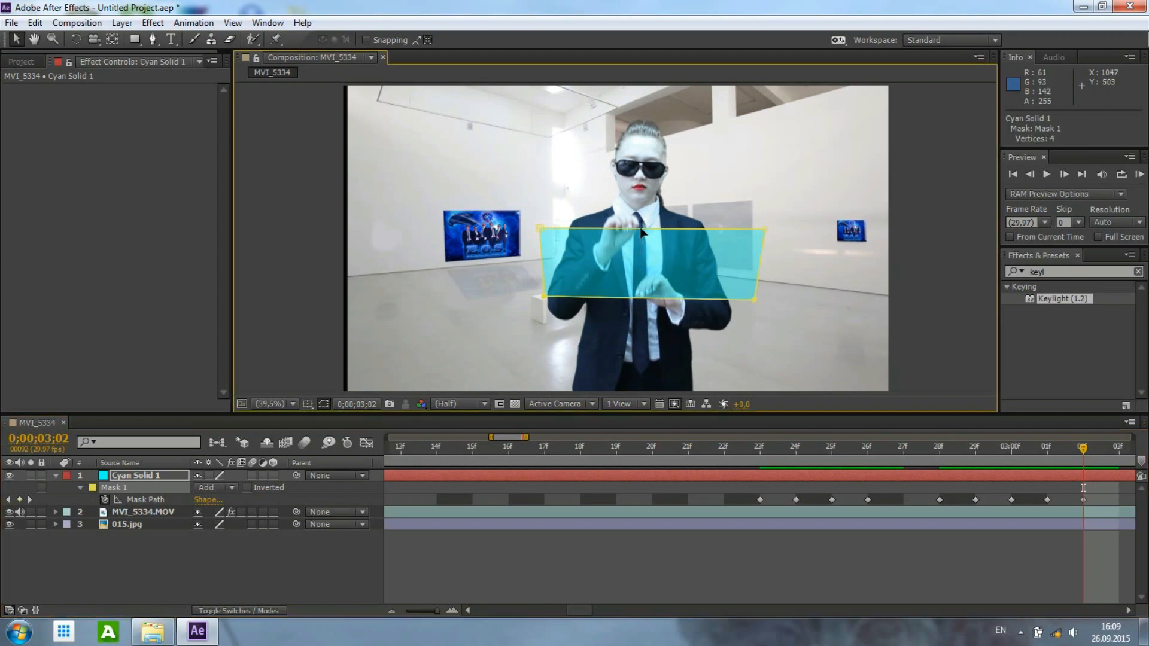
Raise the cyan mask's top edge to the upper hand at 0;00;03;02, then fit its top and bottom edges to both hands at 0;00;03;03.
{"action": "left_click_drag", "start_coordinate": [641, 229], "coordinate": [641, 228]}
{"action": "left_click_drag", "start_coordinate": [585, 607], "coordinate": [594, 607]}
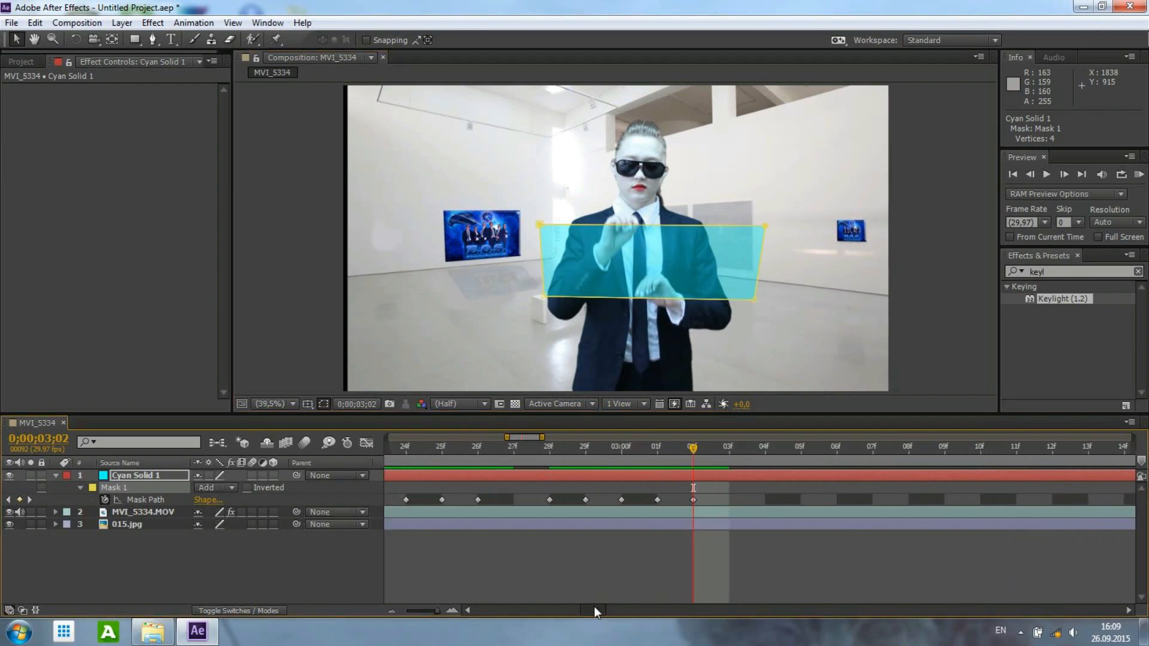
{"action": "left_click", "coordinate": [727, 453]}
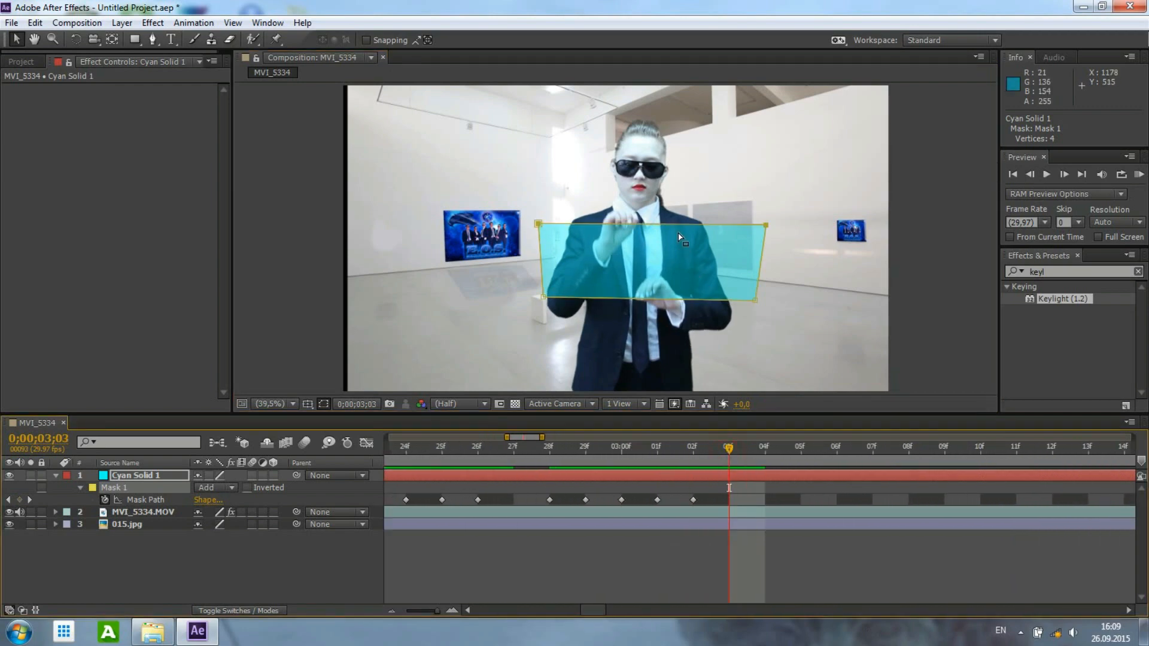
{"action": "left_click_drag", "start_coordinate": [677, 224], "coordinate": [677, 221]}
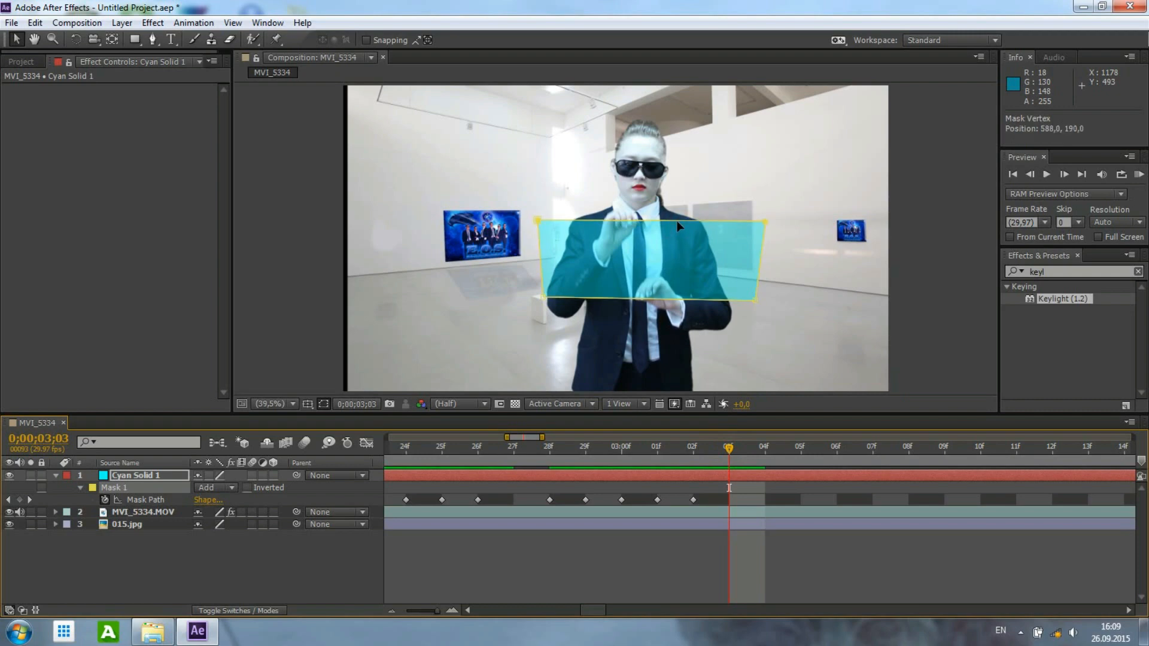
{"action": "left_click_drag", "start_coordinate": [663, 299], "coordinate": [664, 301]}
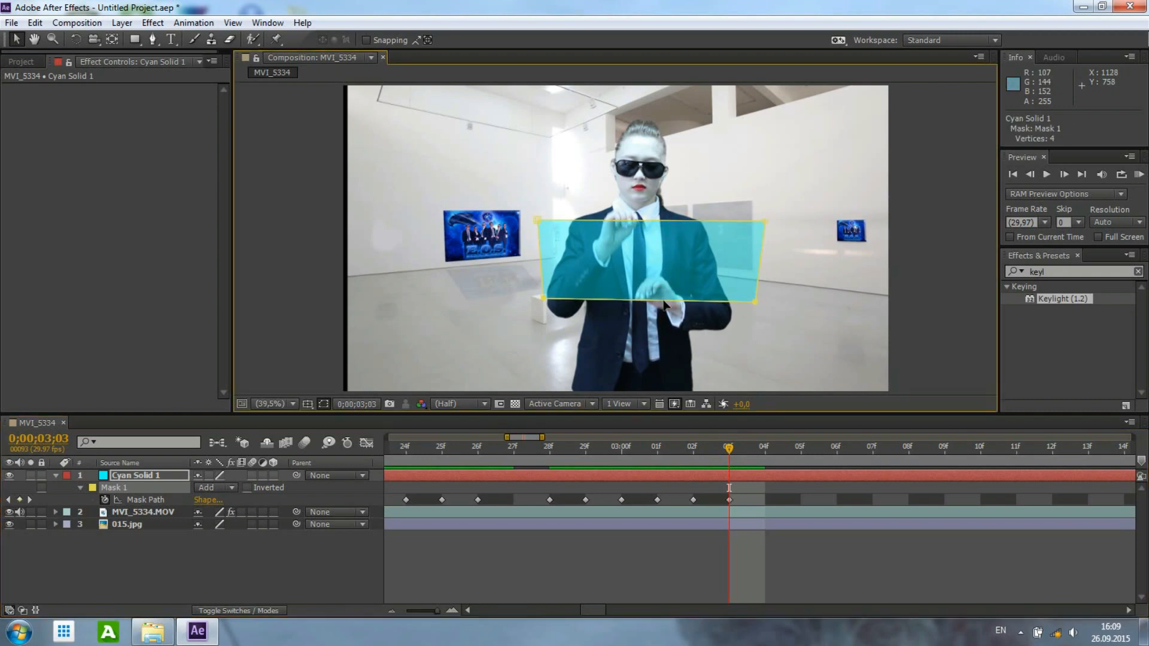
Fit the mask's top and bottom edges to the spreading hands at frames 0;00;03;04 and 0;00;03;05.
{"action": "left_click", "coordinate": [766, 453]}
{"action": "left_click_drag", "start_coordinate": [676, 303], "coordinate": [675, 305]}
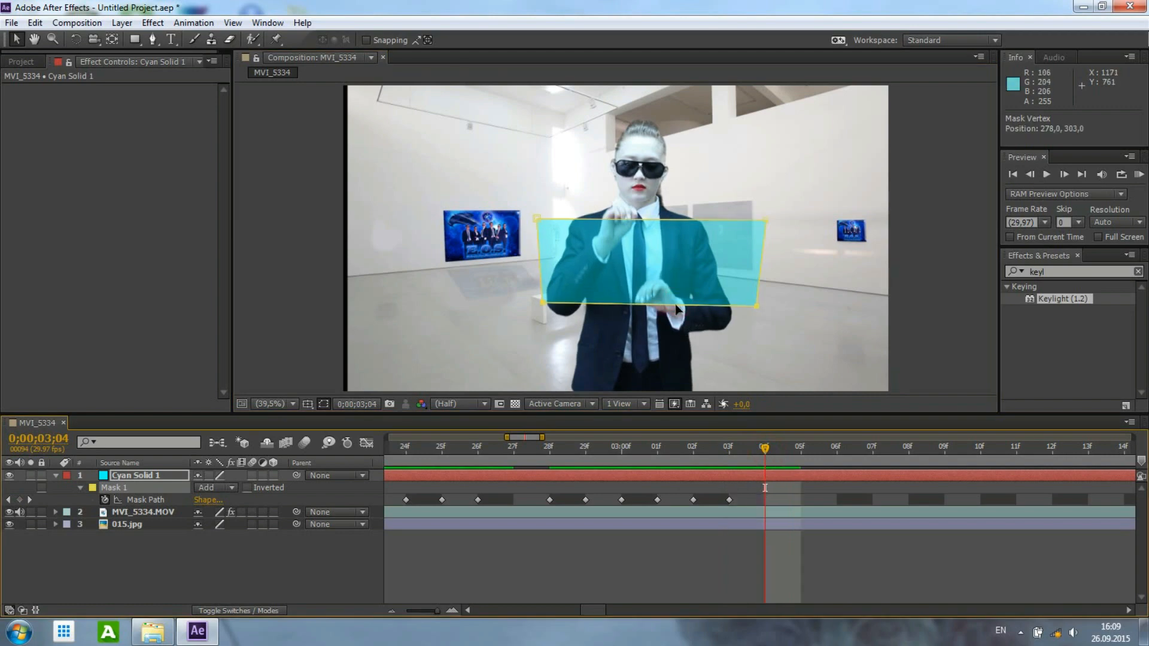
{"action": "left_click_drag", "start_coordinate": [641, 220], "coordinate": [642, 216]}
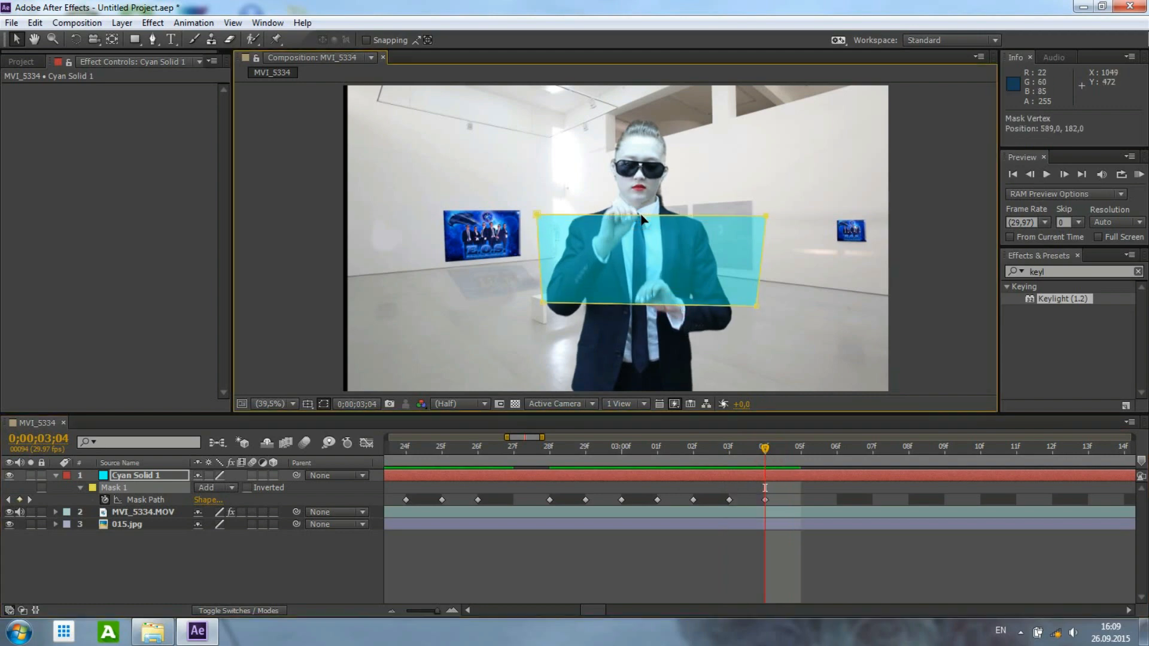
{"action": "left_click", "coordinate": [798, 458]}
{"action": "left_click_drag", "start_coordinate": [655, 215], "coordinate": [656, 210]}
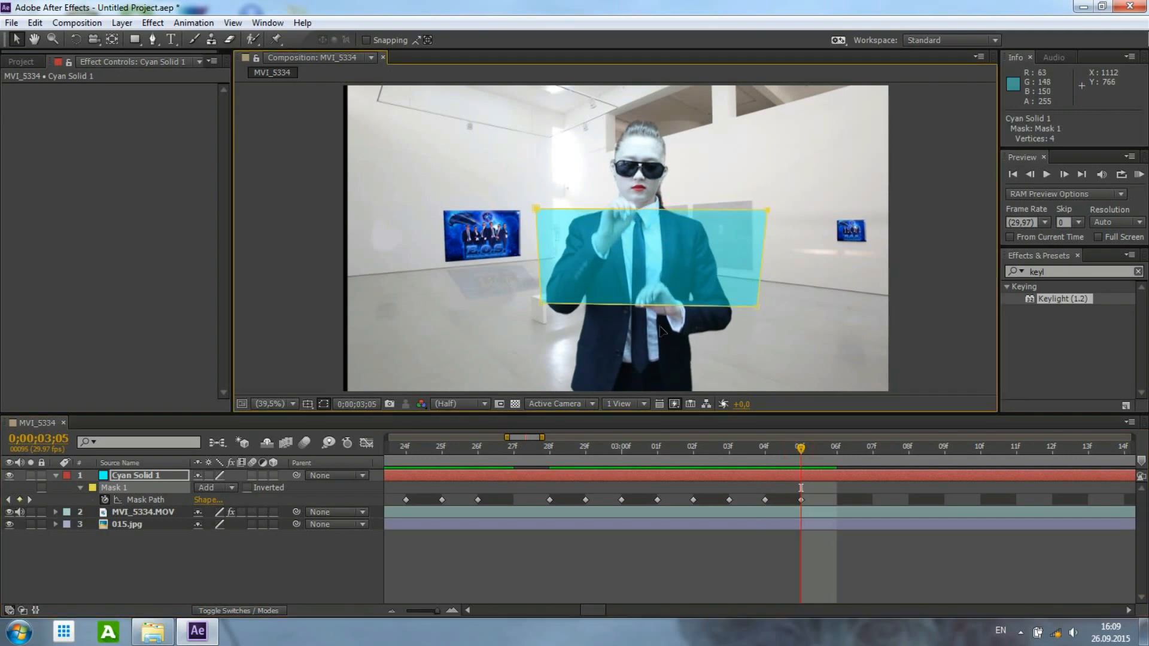
{"action": "left_click_drag", "start_coordinate": [660, 307], "coordinate": [660, 308]}
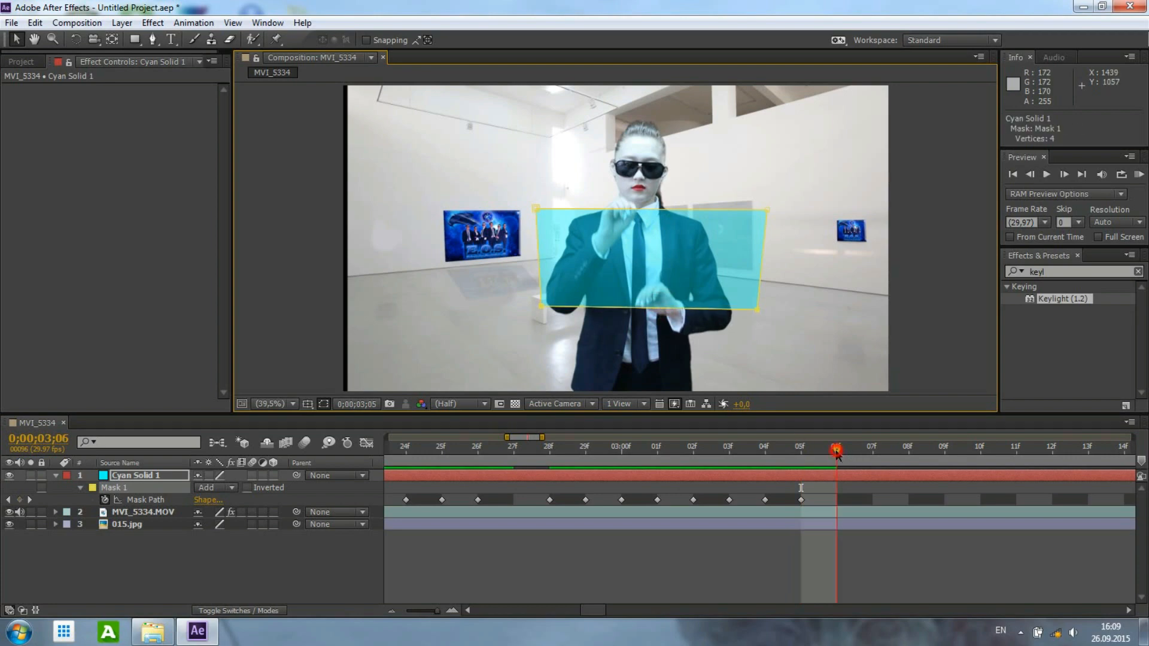
Adjust the mask's bottom and top edges to match the hands at frames 0;00;03;06 and 0;00;03;07.
{"action": "left_click_drag", "start_coordinate": [656, 308], "coordinate": [659, 313]}
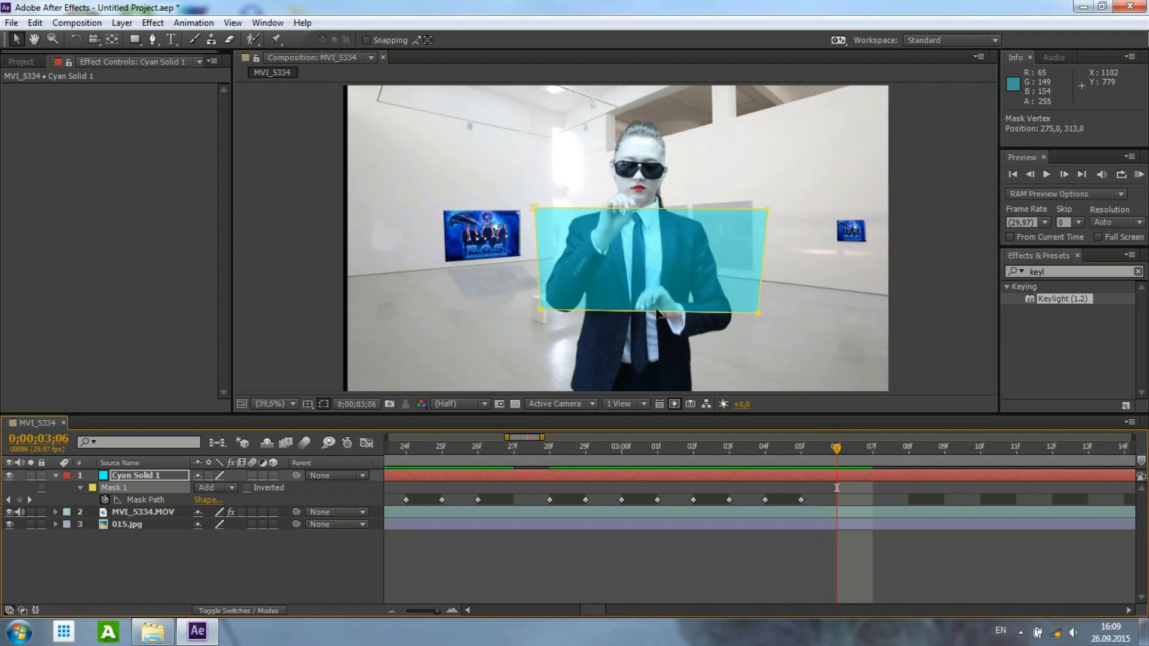
{"action": "left_click_drag", "start_coordinate": [645, 212], "coordinate": [645, 209]}
{"action": "left_click", "coordinate": [875, 447]}
{"action": "left_click_drag", "start_coordinate": [691, 207], "coordinate": [690, 198]}
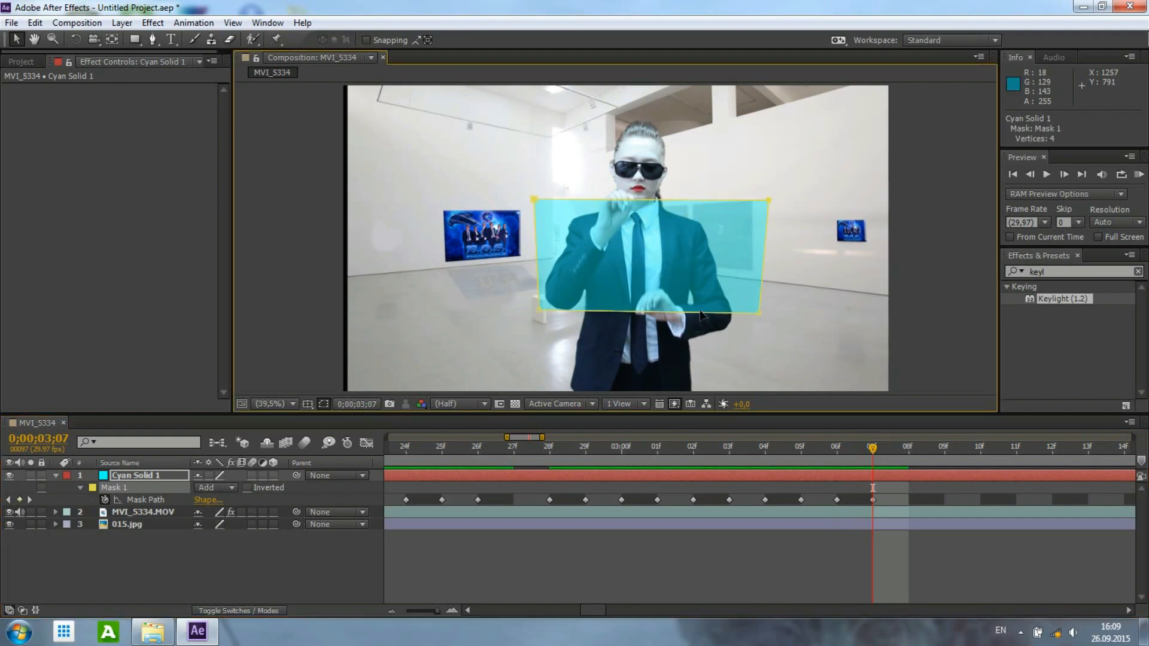
{"action": "left_click_drag", "start_coordinate": [701, 313], "coordinate": [701, 318]}
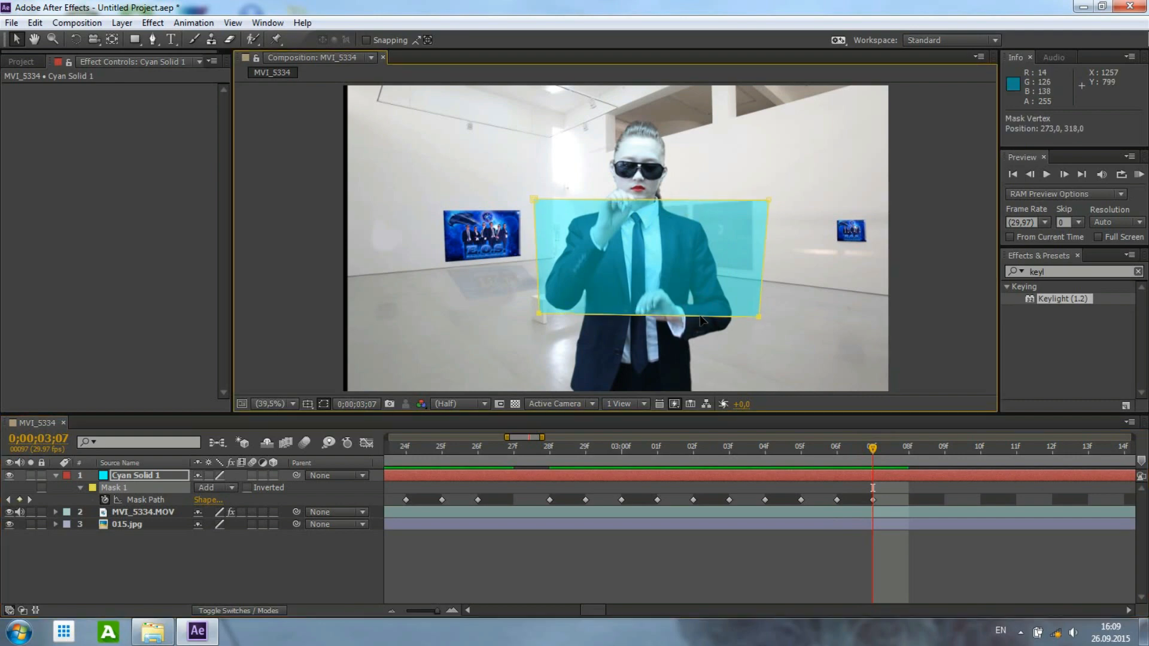
Preview onward from 0;00;03;08, then raise the mask's top edge and lower its bottom edge to the hands at 0;00;03;22.
{"action": "left_click_drag", "start_coordinate": [876, 443], "coordinate": [903, 446]}
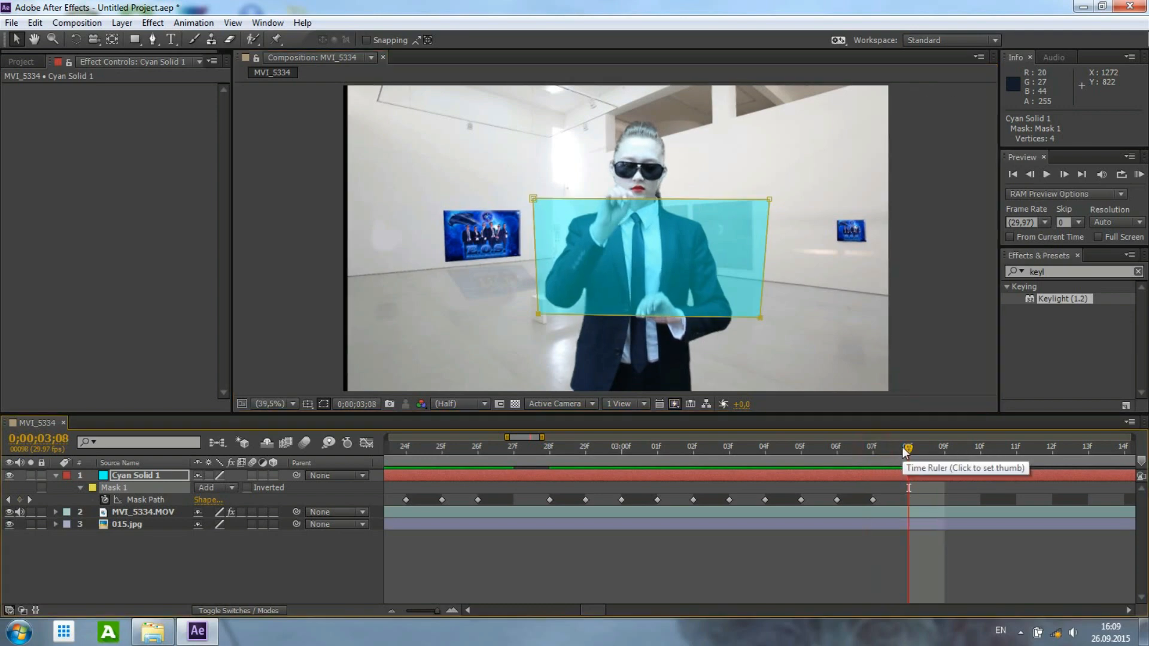
{"action": "key", "text": "space"}
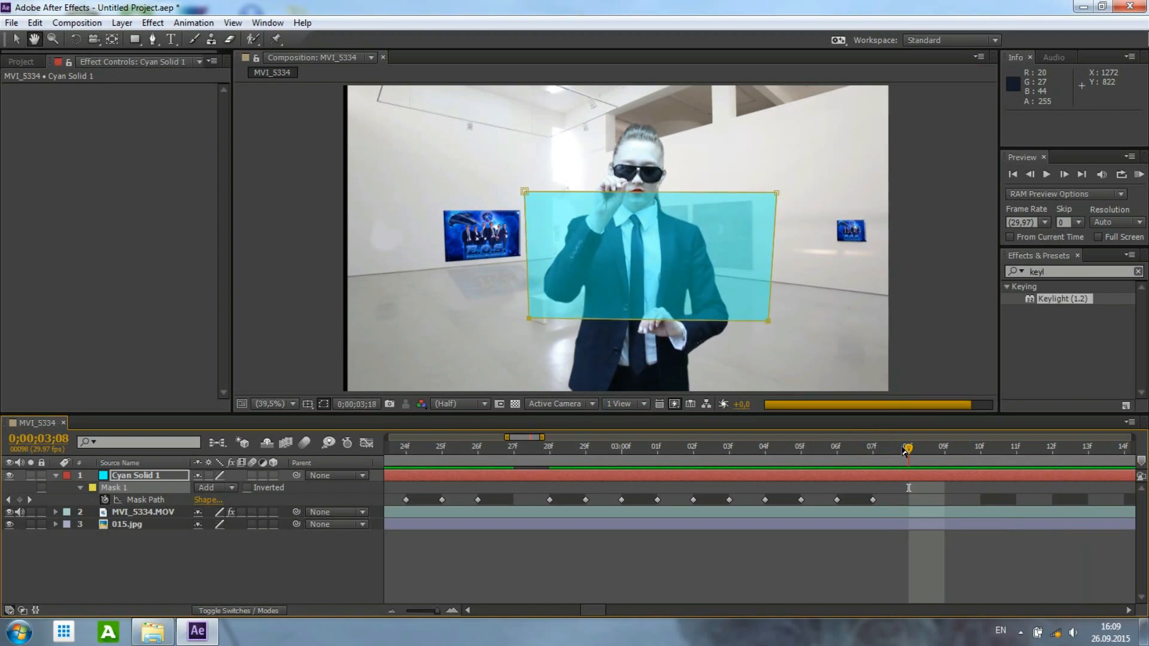
{"action": "key", "text": "space"}
{"action": "left_click", "coordinate": [903, 446]}
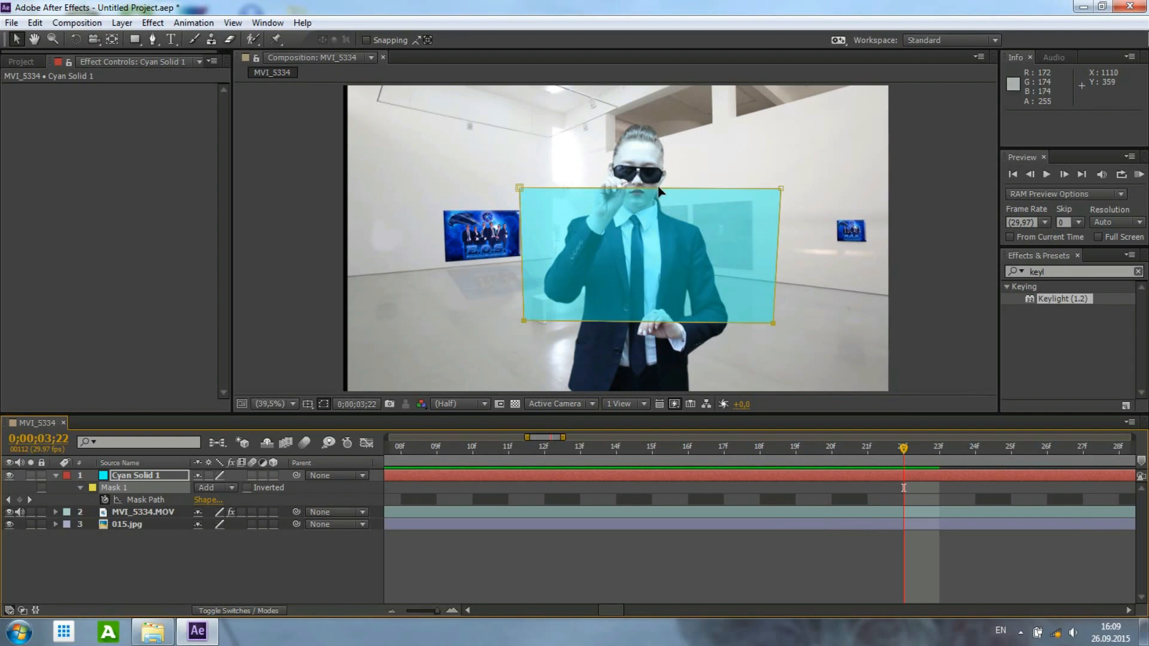
{"action": "left_click_drag", "start_coordinate": [659, 186], "coordinate": [659, 181]}
{"action": "left_click", "coordinate": [668, 323]}
{"action": "left_click_drag", "start_coordinate": [668, 327], "coordinate": [669, 338]}
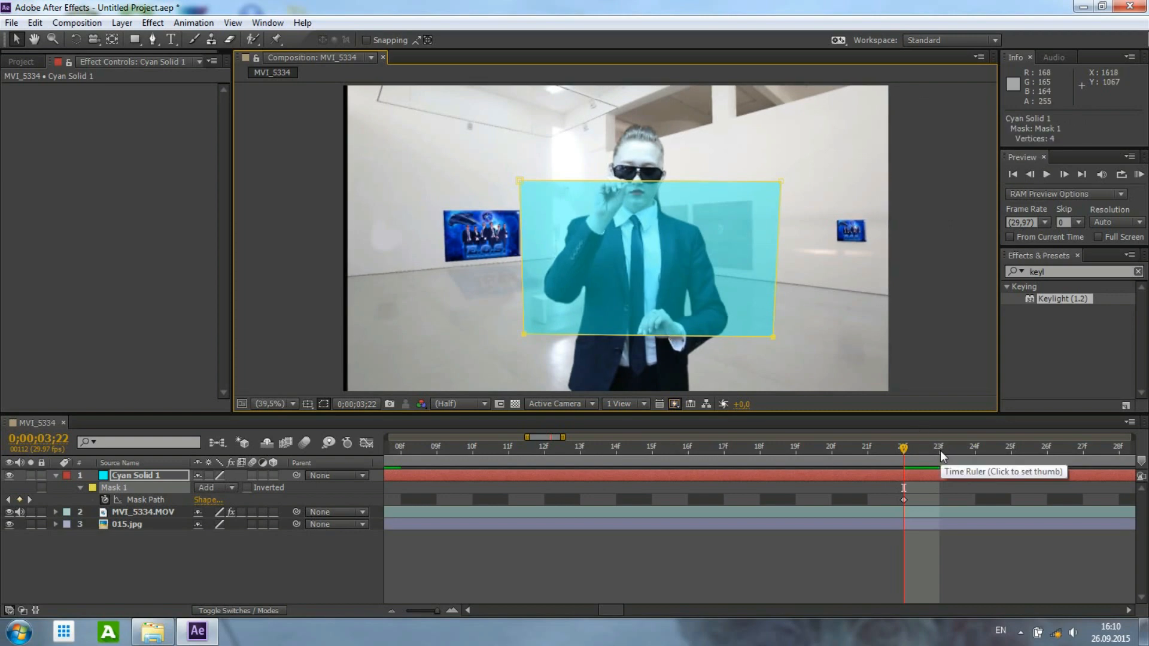
Move the full-size Mask Path keyframe from just before six seconds to 0;00;04;01 and preview the mask's growth.
{"action": "left_click_drag", "start_coordinate": [433, 610], "coordinate": [430, 611]}
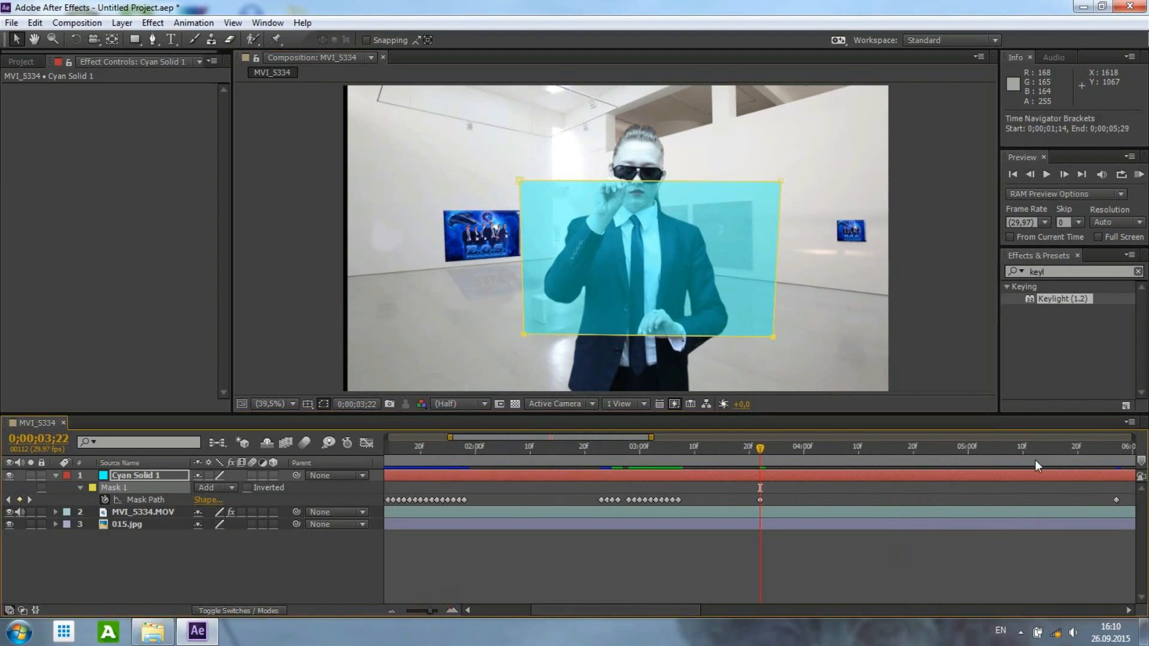
{"action": "left_click_drag", "start_coordinate": [1027, 449], "coordinate": [810, 445]}
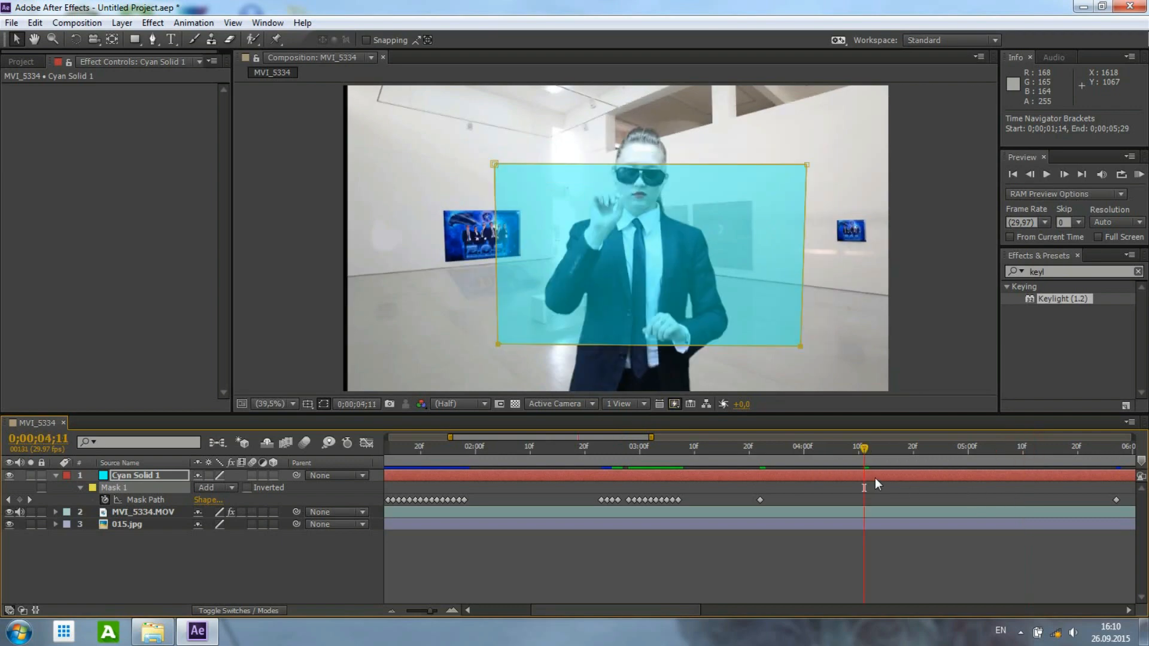
{"action": "left_click_drag", "start_coordinate": [887, 448], "coordinate": [807, 448]}
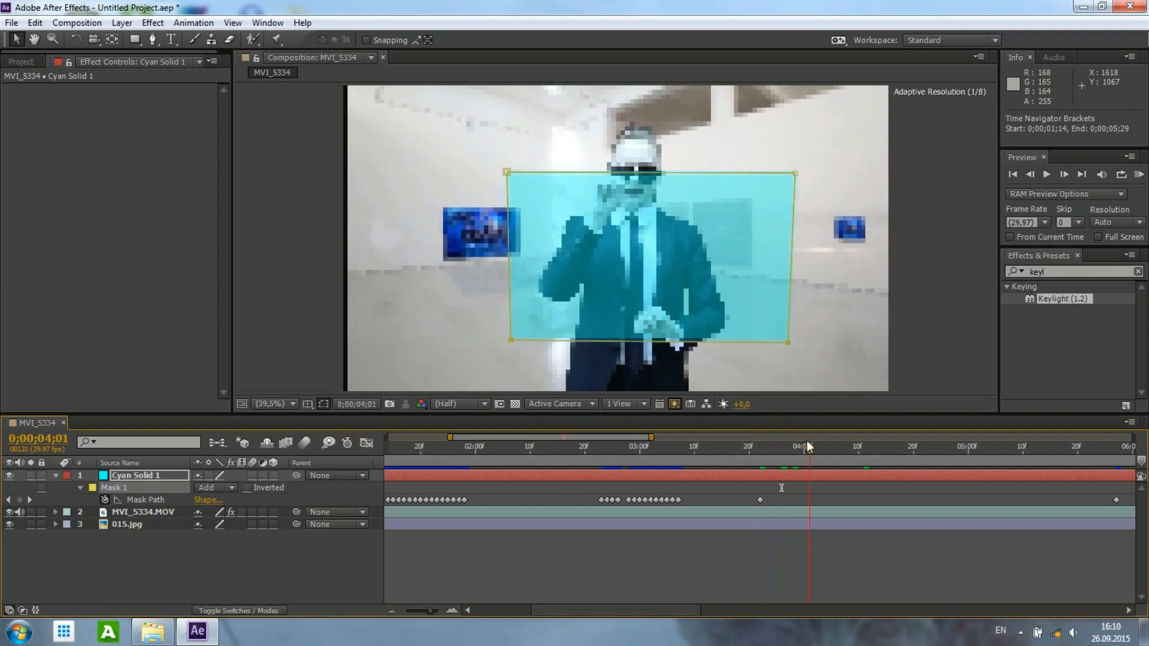
{"action": "left_click_drag", "start_coordinate": [1116, 500], "coordinate": [809, 495]}
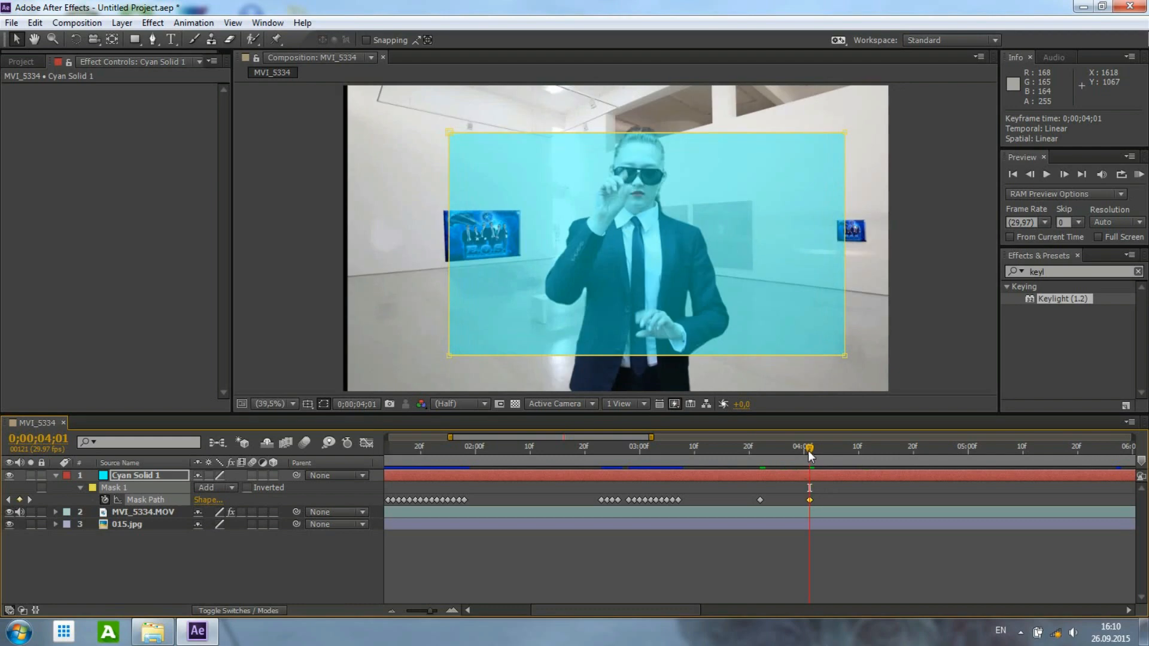
{"action": "left_click_drag", "start_coordinate": [808, 447], "coordinate": [753, 448]}
{"action": "key", "text": "space"}
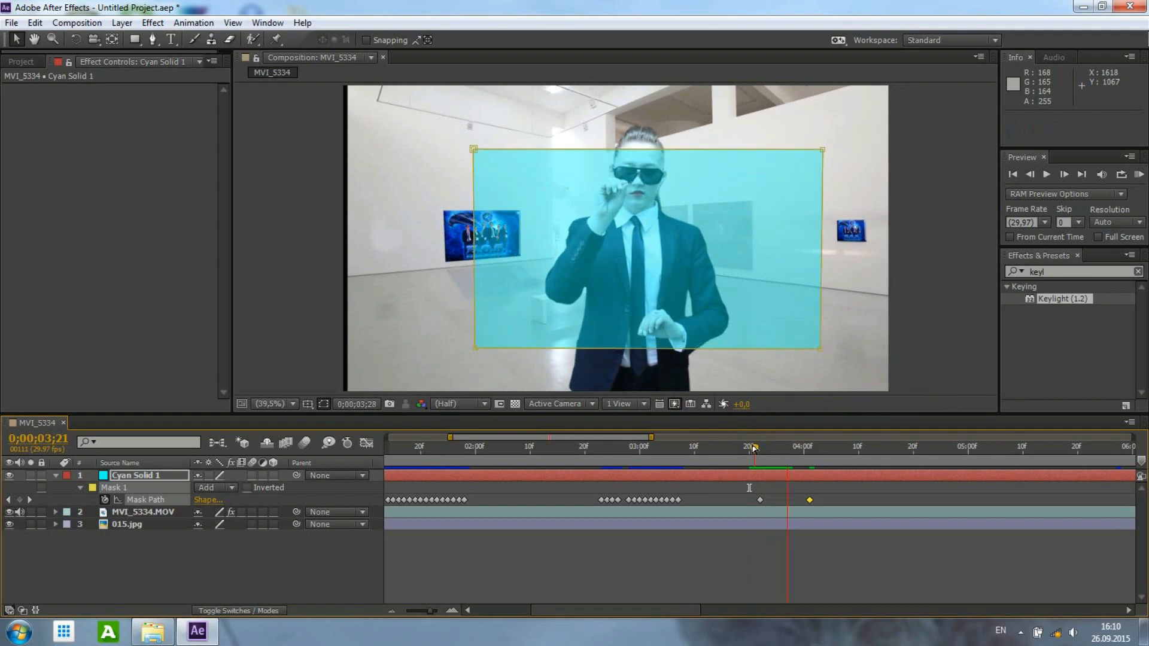
{"action": "key", "text": "space"}
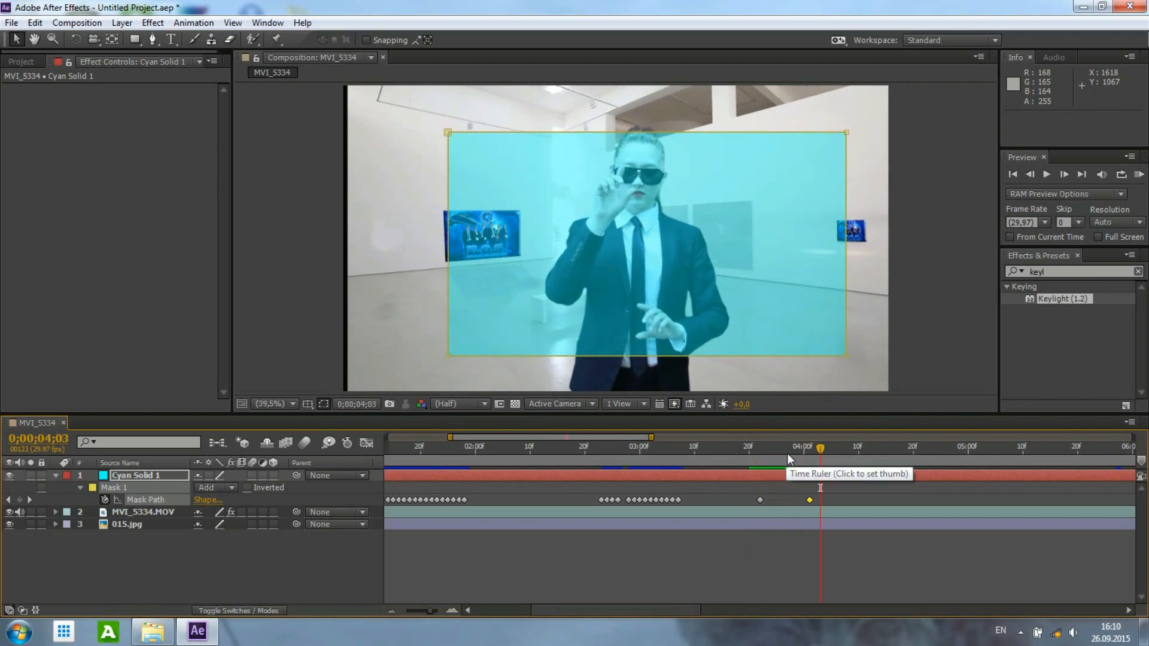
Retime the last two mask keyframes to 0;00;03;29 and 0;00;04;12, then tighten the mask's top and bottom edges at 0;00;03;29.
{"action": "left_click_drag", "start_coordinate": [760, 499], "coordinate": [869, 500]}
{"action": "left_click_drag", "start_coordinate": [811, 450], "coordinate": [797, 499]}
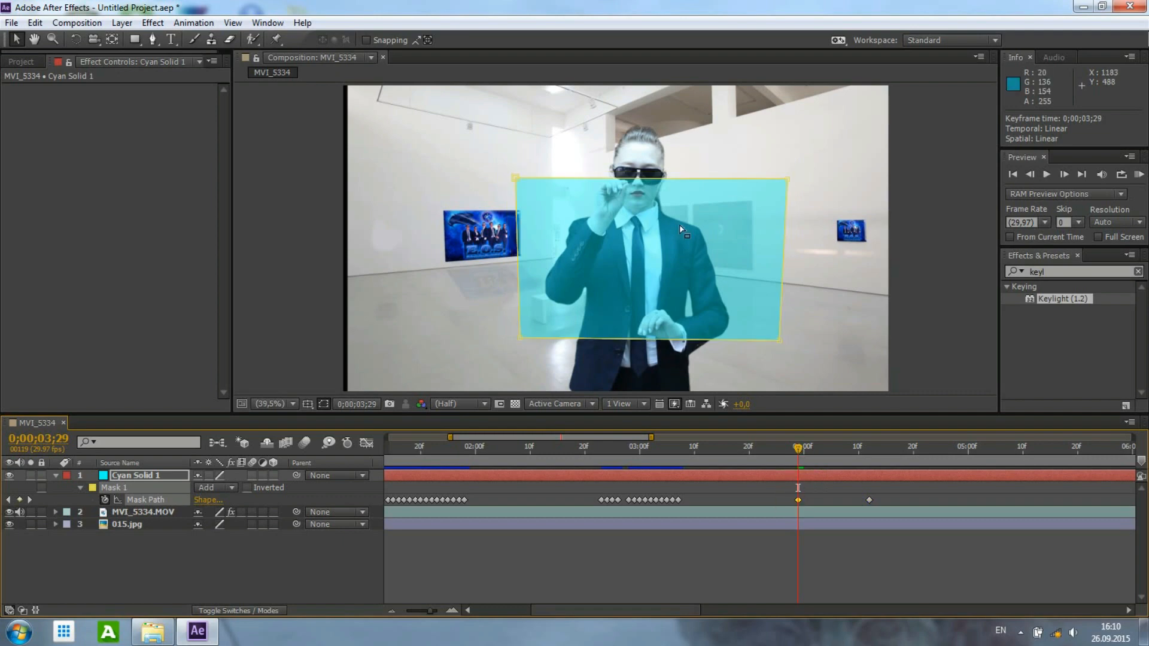
{"action": "left_click_drag", "start_coordinate": [674, 181], "coordinate": [675, 184]}
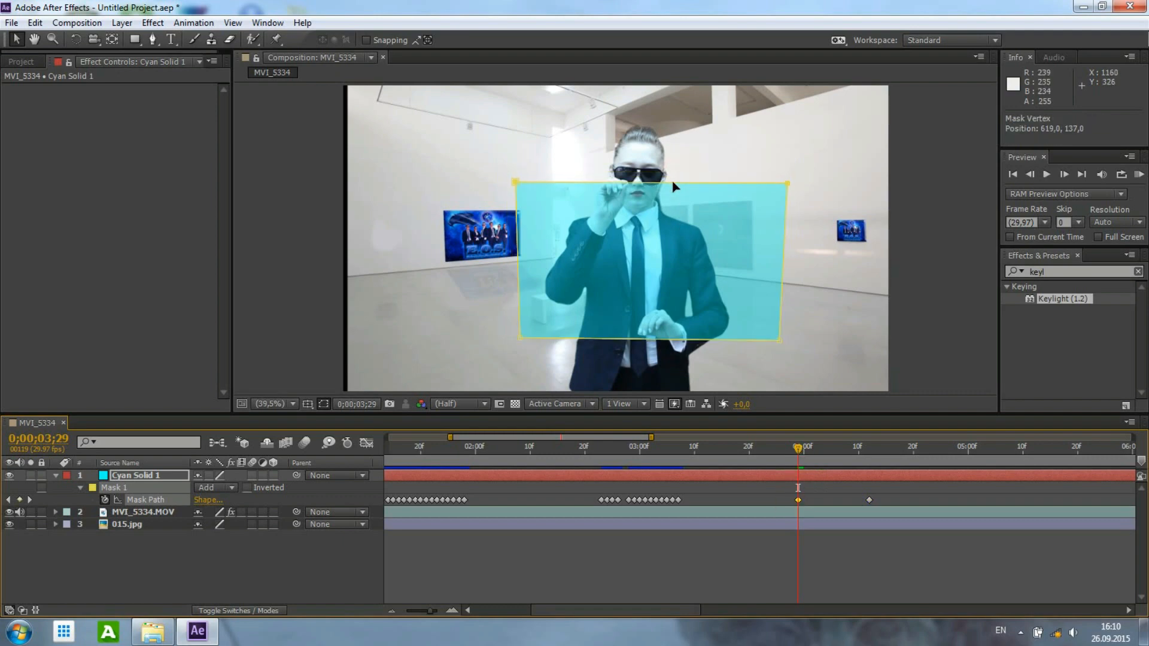
{"action": "left_click_drag", "start_coordinate": [667, 340], "coordinate": [667, 334]}
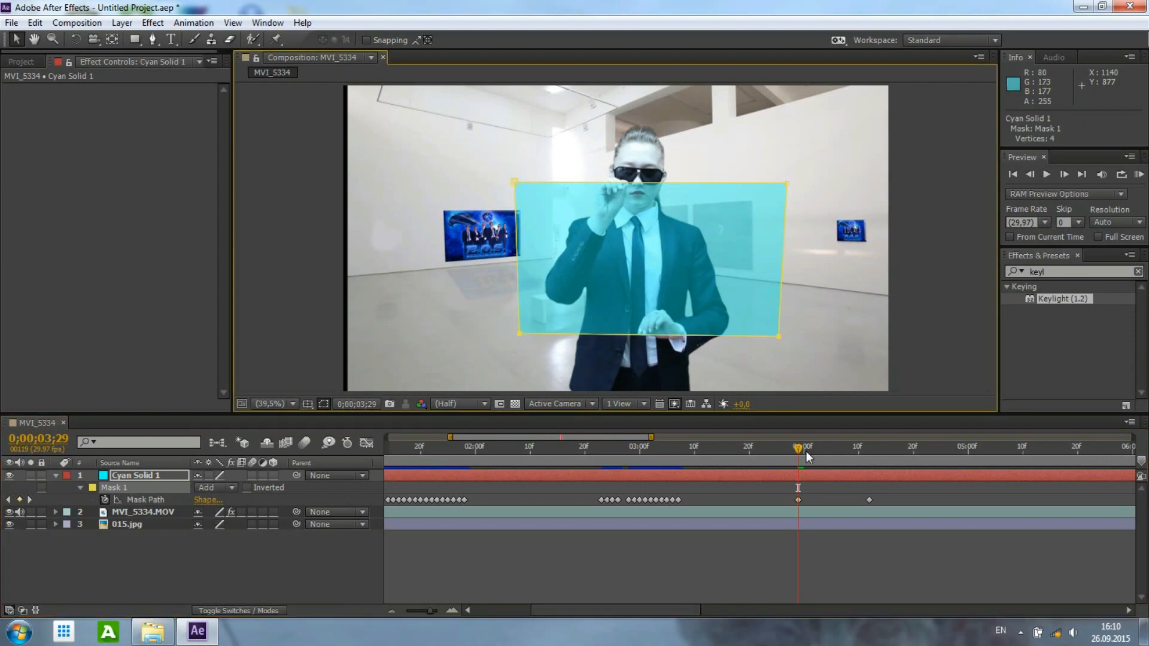
Play back the mask's enlargement from 0;00;03;29 to past the keyframe at 0;00;04;12.
{"action": "left_click", "coordinate": [808, 453]}
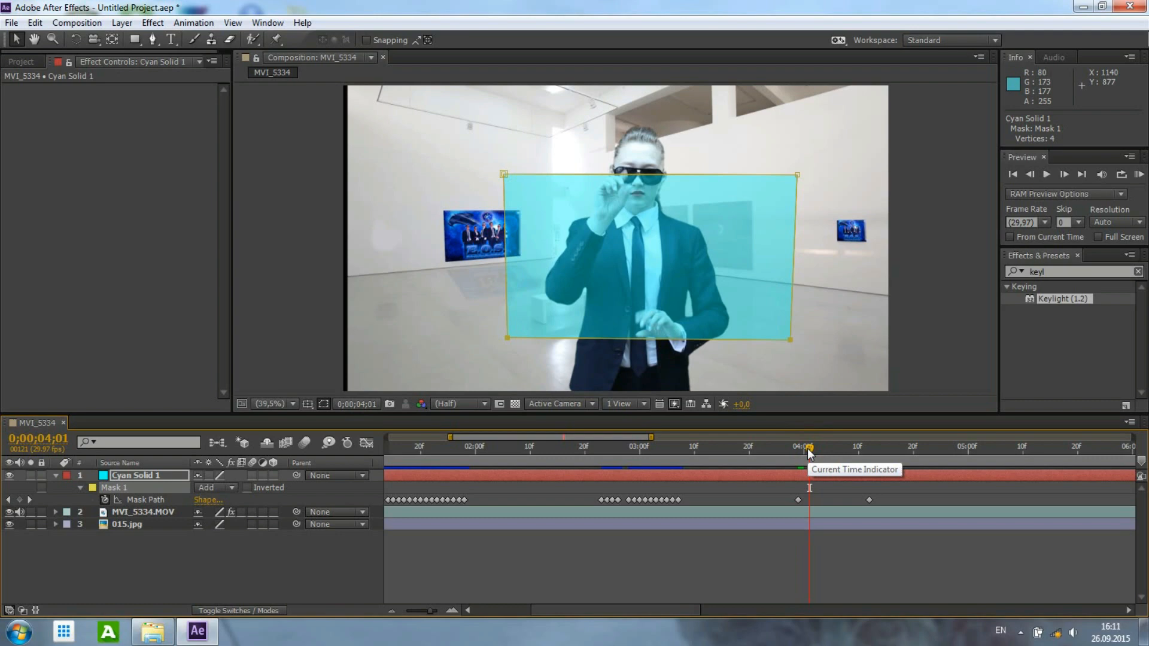
{"action": "left_click_drag", "start_coordinate": [810, 453], "coordinate": [799, 453]}
{"action": "key", "text": "space"}
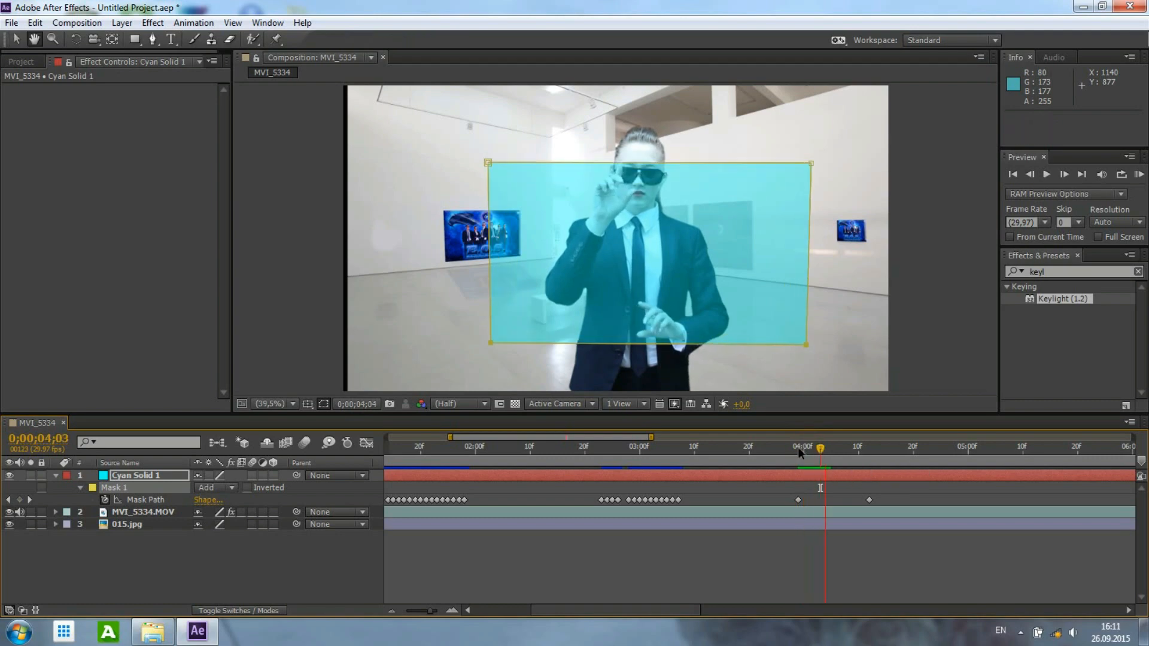
{"action": "key", "text": "space"}
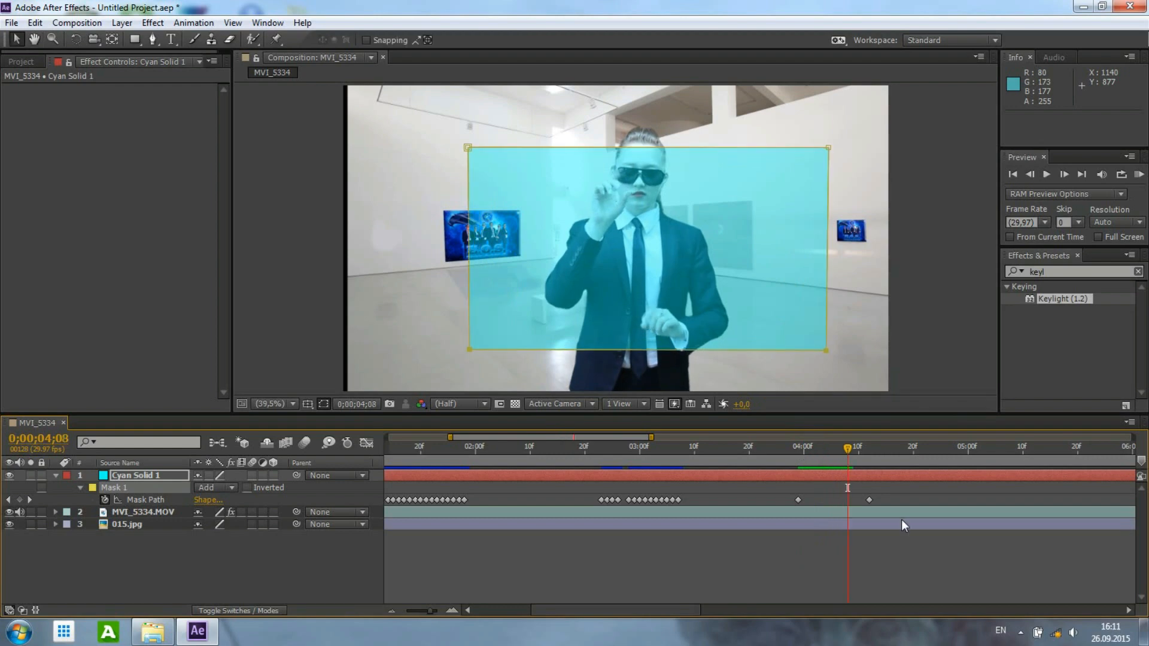
{"action": "left_click", "coordinate": [866, 499]}
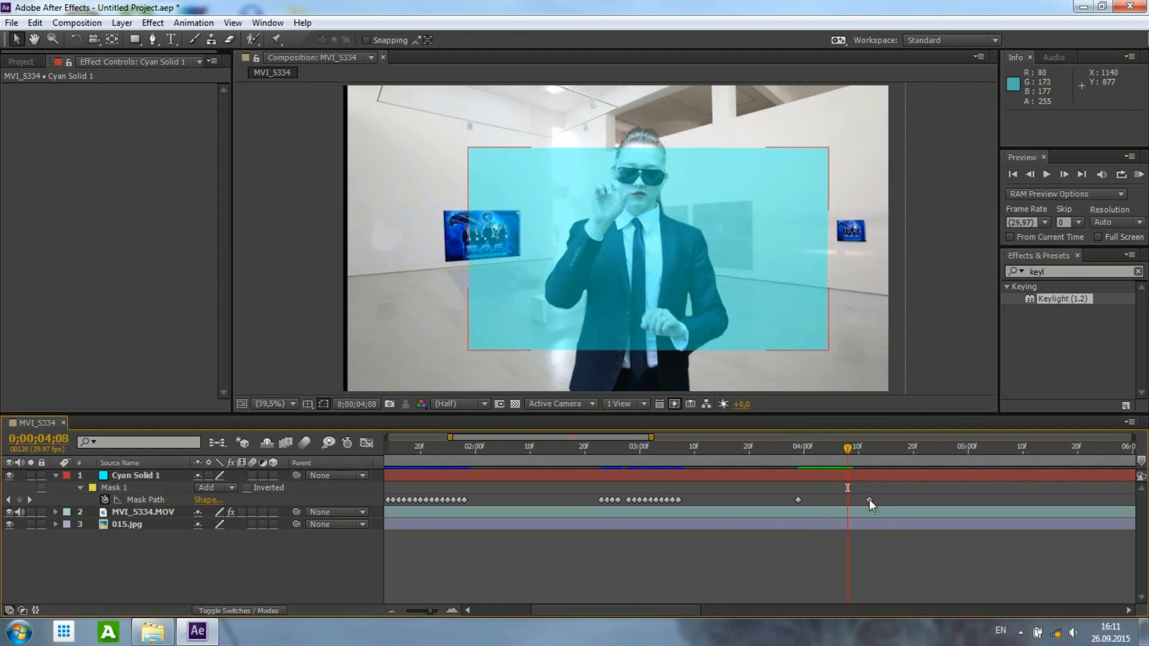
{"action": "key", "text": "space"}
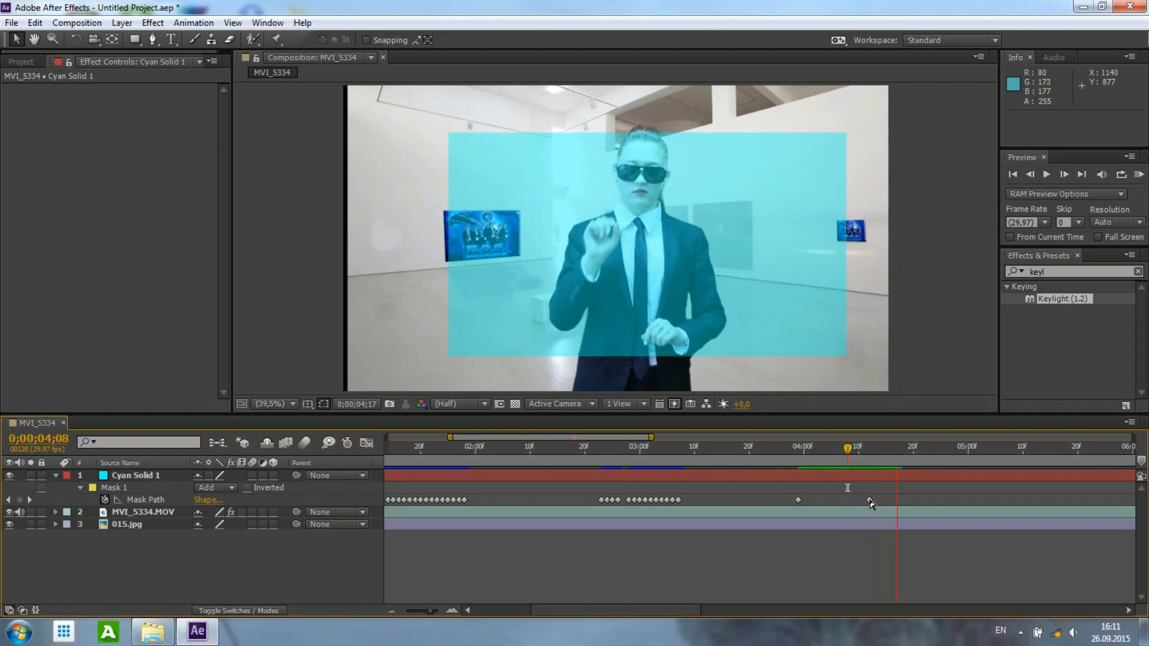
{"action": "key", "text": "space"}
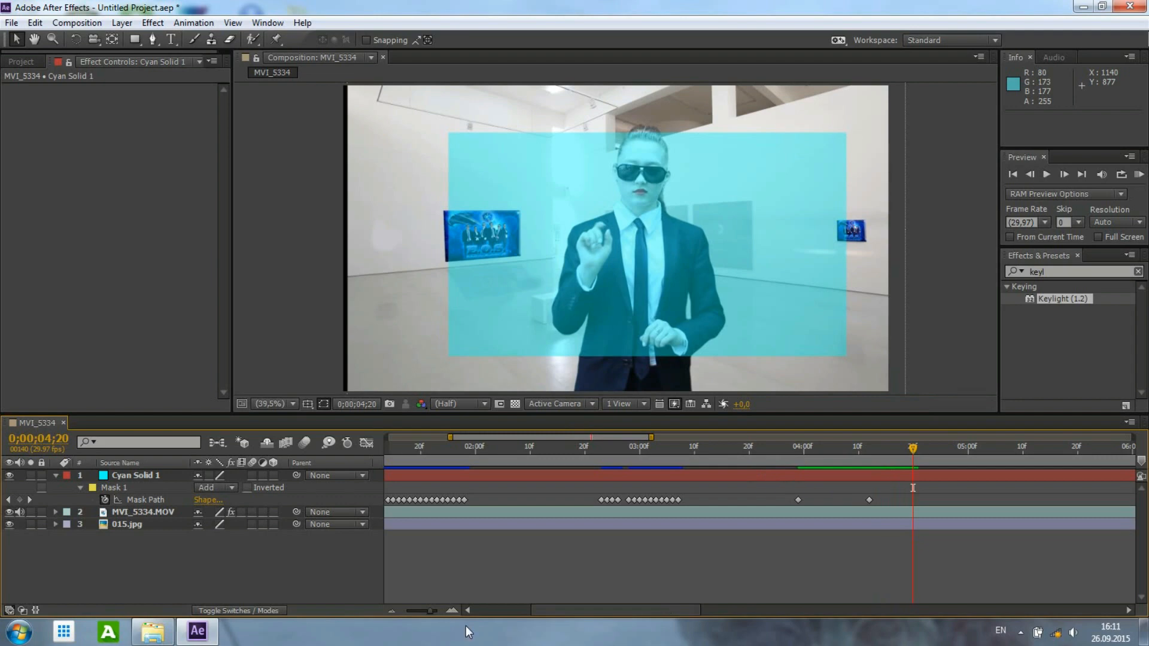
Return to 0;00;03;27 and adjust the Cyan Solid 1 mask's top and bottom edges to meet the man's hands.
{"action": "left_click_drag", "start_coordinate": [432, 610], "coordinate": [437, 611]}
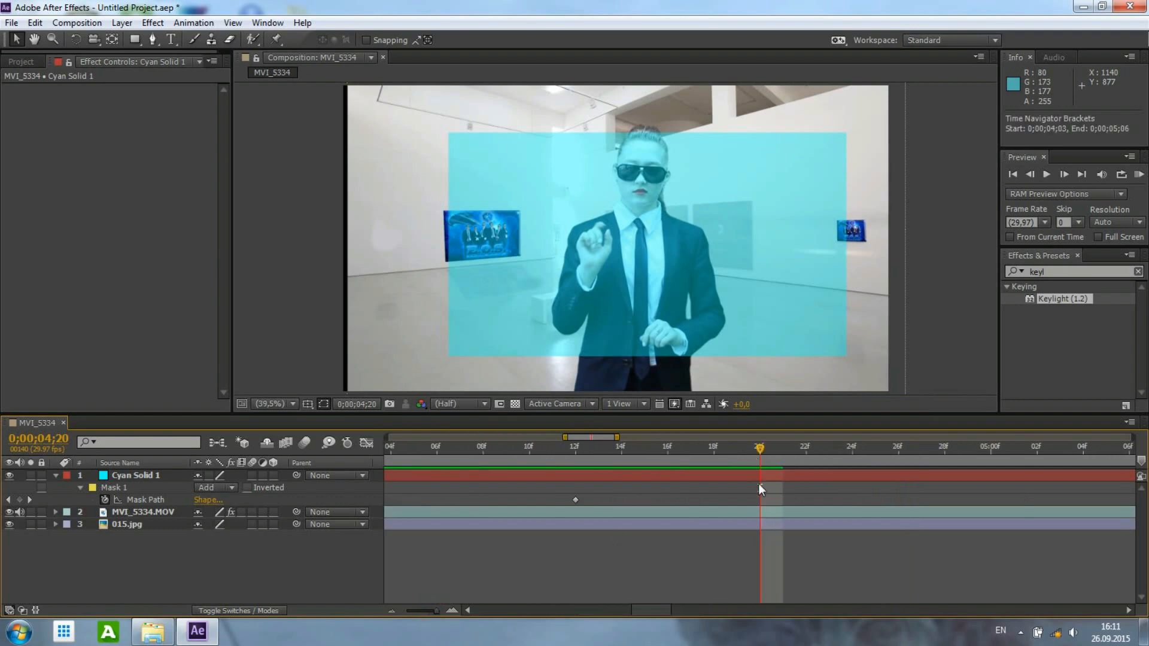
{"action": "left_click_drag", "start_coordinate": [436, 611], "coordinate": [430, 611]}
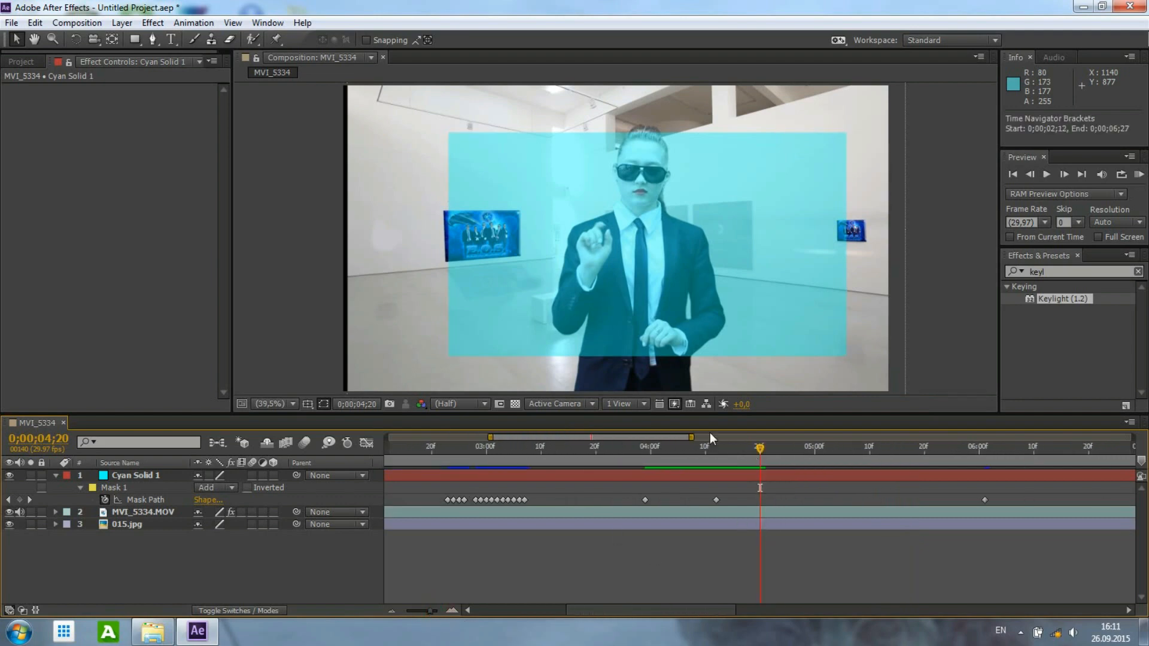
{"action": "left_click_drag", "start_coordinate": [715, 447], "coordinate": [644, 455]}
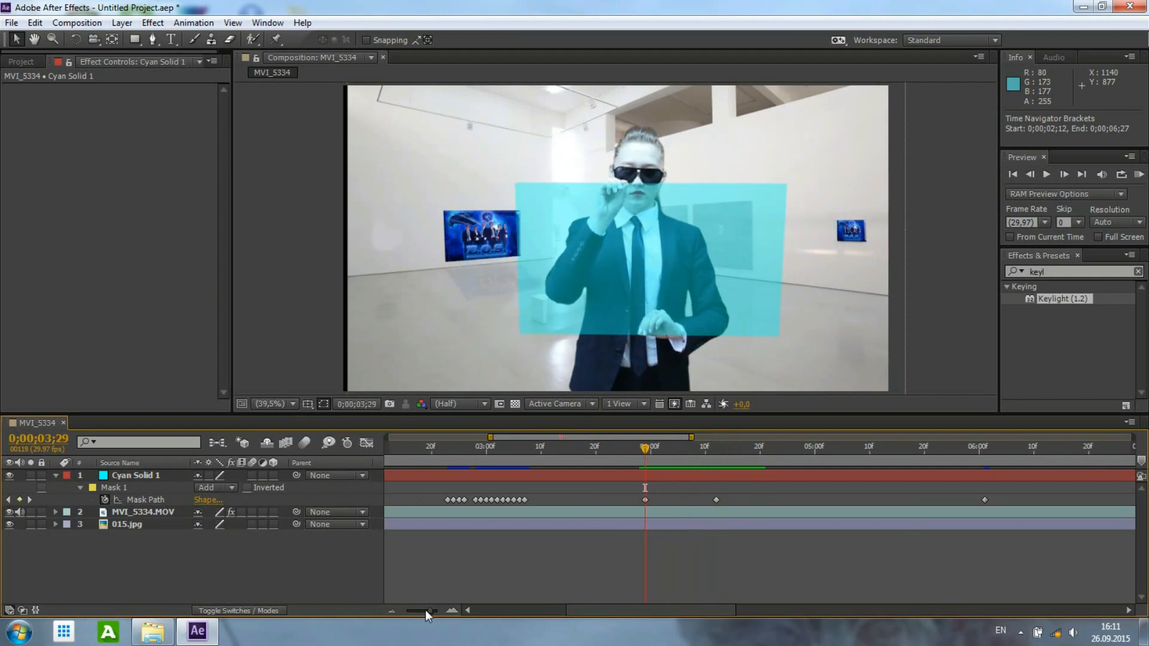
{"action": "left_click_drag", "start_coordinate": [424, 611], "coordinate": [437, 612]}
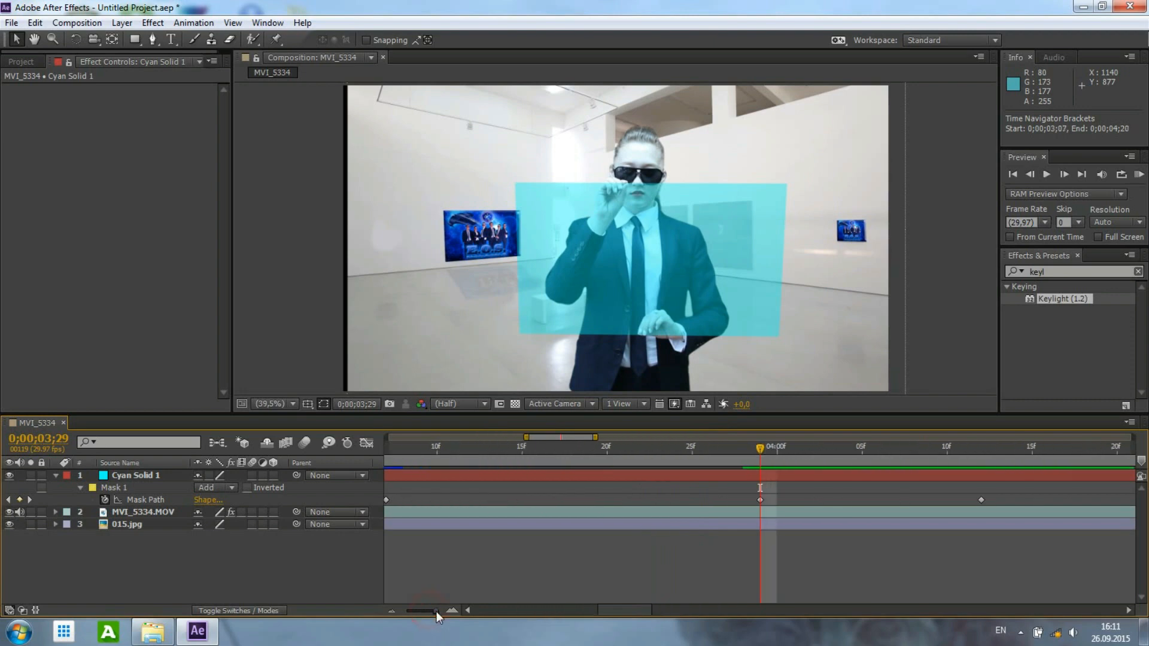
{"action": "left_click", "coordinate": [751, 449]}
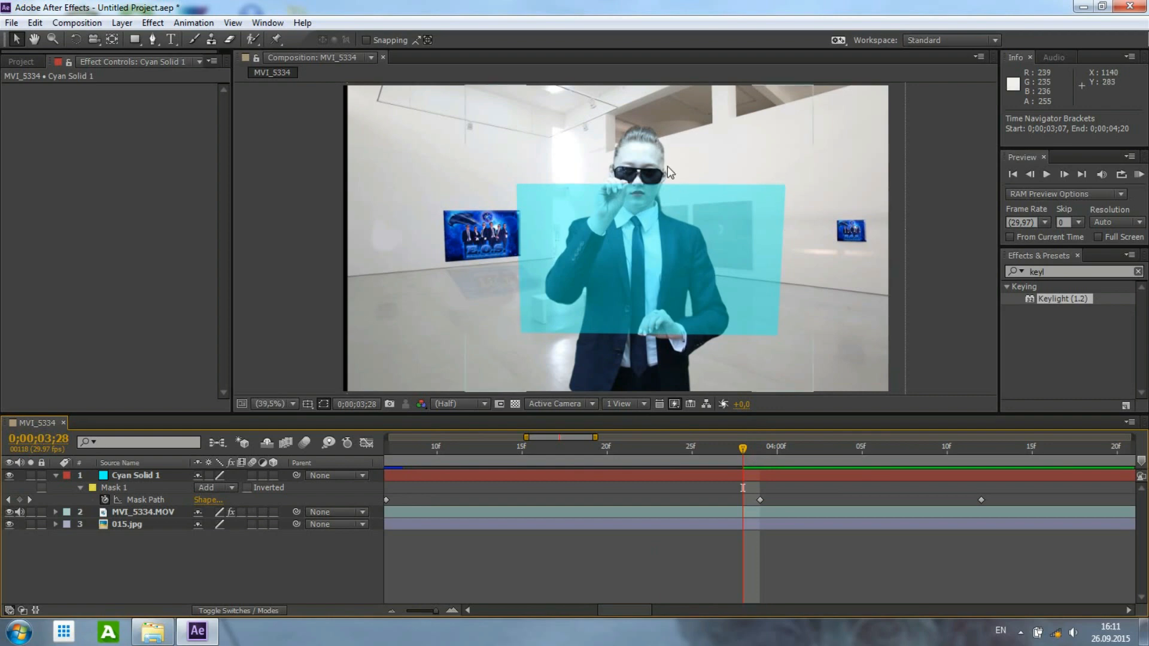
{"action": "left_click", "coordinate": [725, 450]}
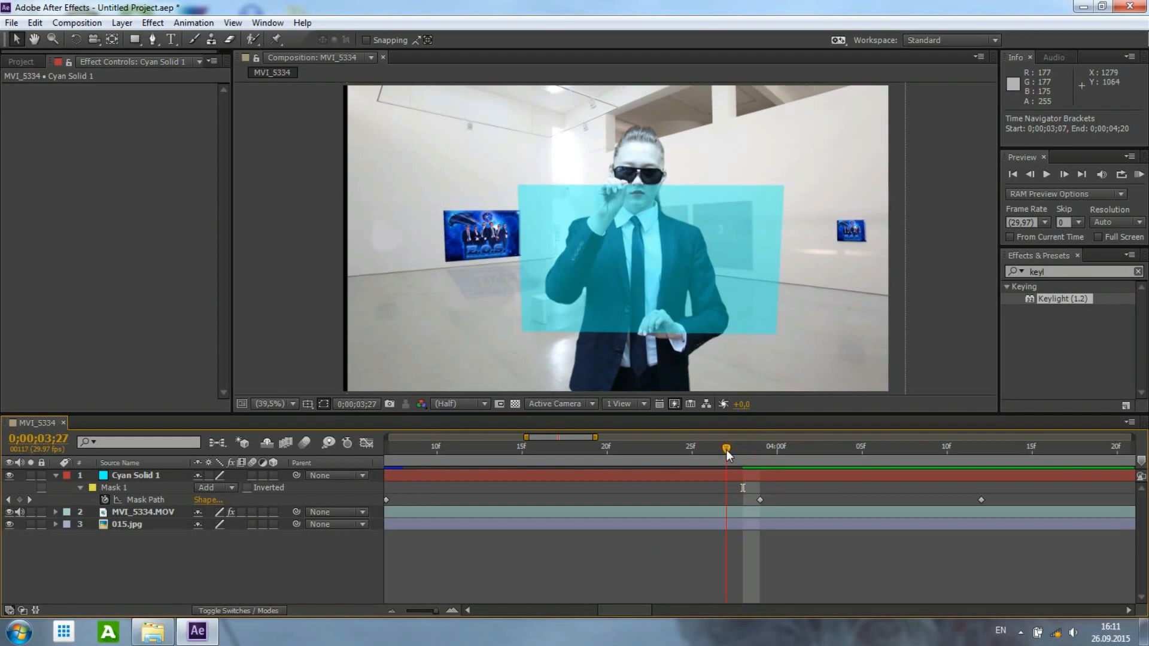
{"action": "left_click", "coordinate": [713, 450]}
{"action": "left_click", "coordinate": [725, 450]}
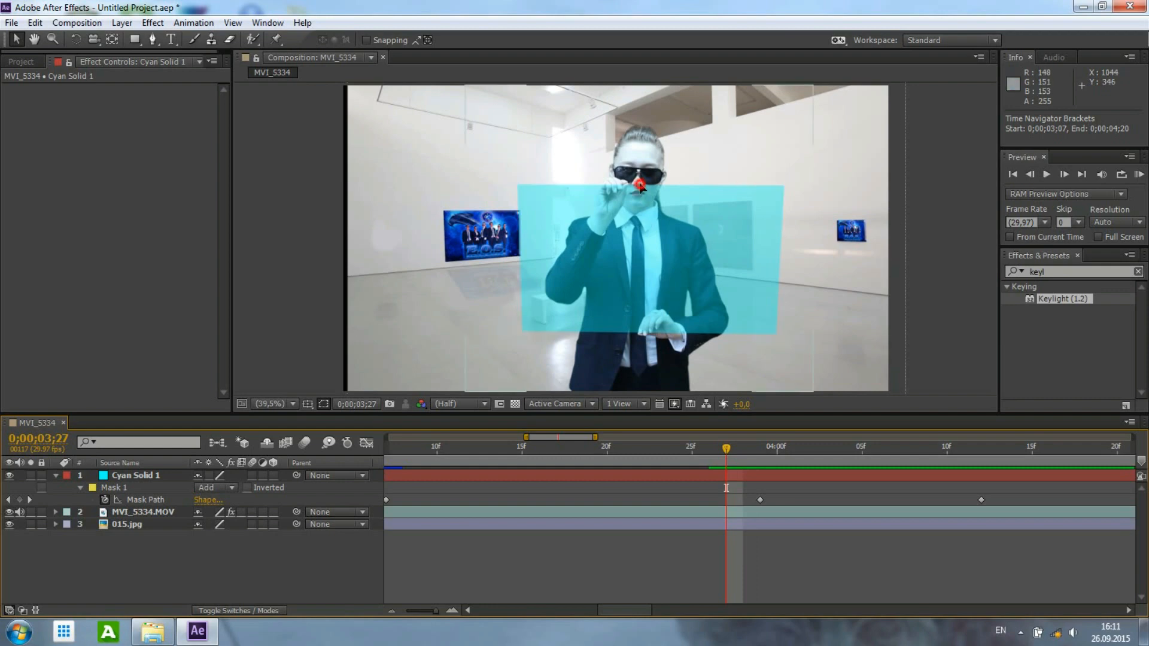
{"action": "left_click", "coordinate": [641, 198]}
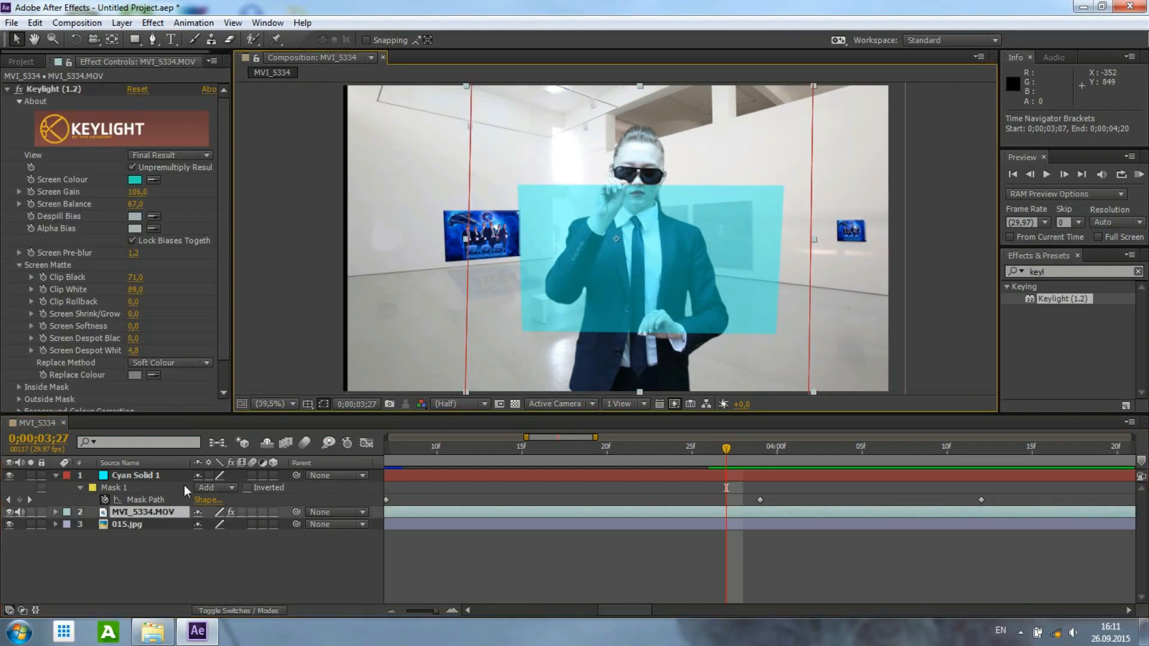
{"action": "left_click", "coordinate": [551, 258]}
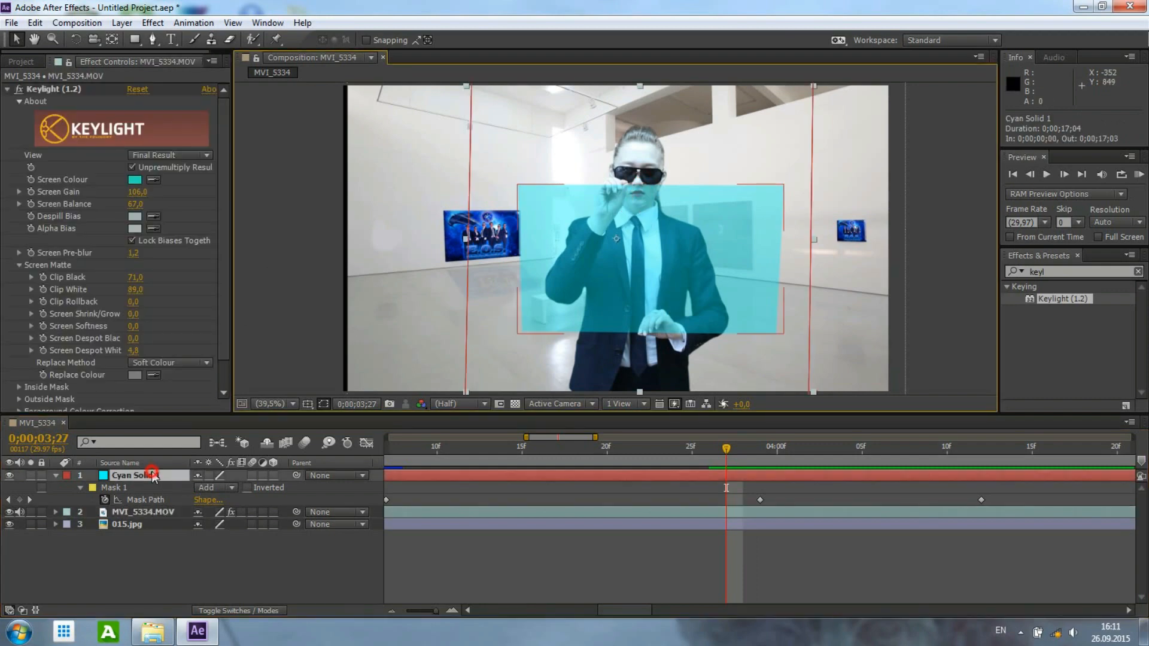
{"action": "left_click", "coordinate": [650, 186]}
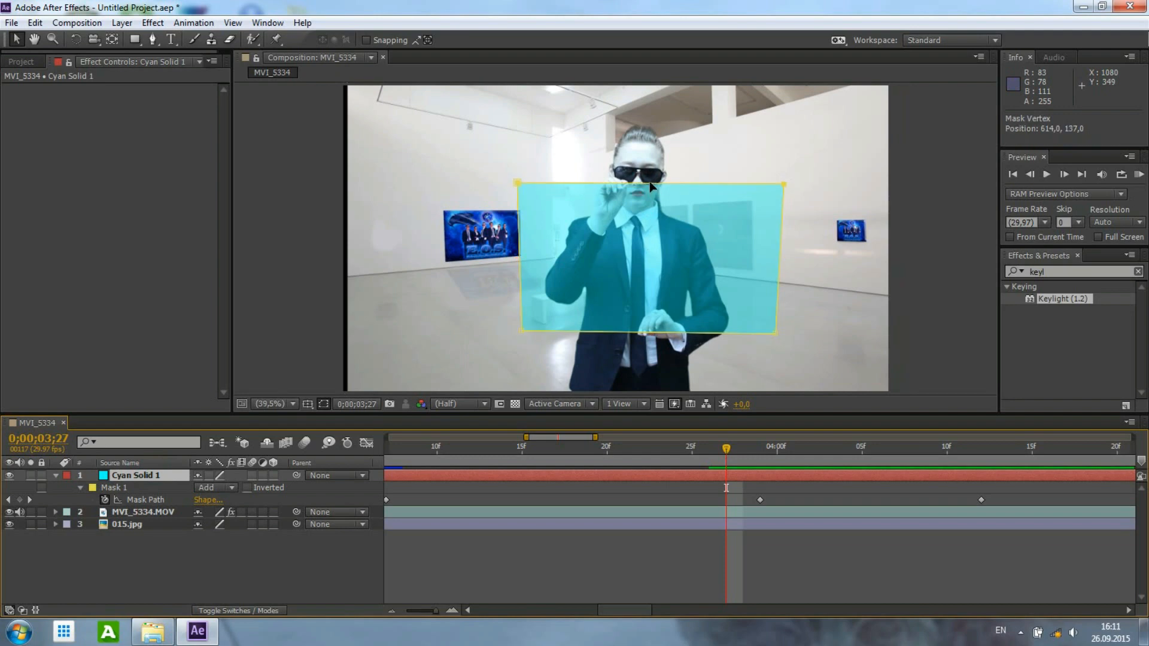
{"action": "left_click_drag", "start_coordinate": [651, 187], "coordinate": [649, 182]}
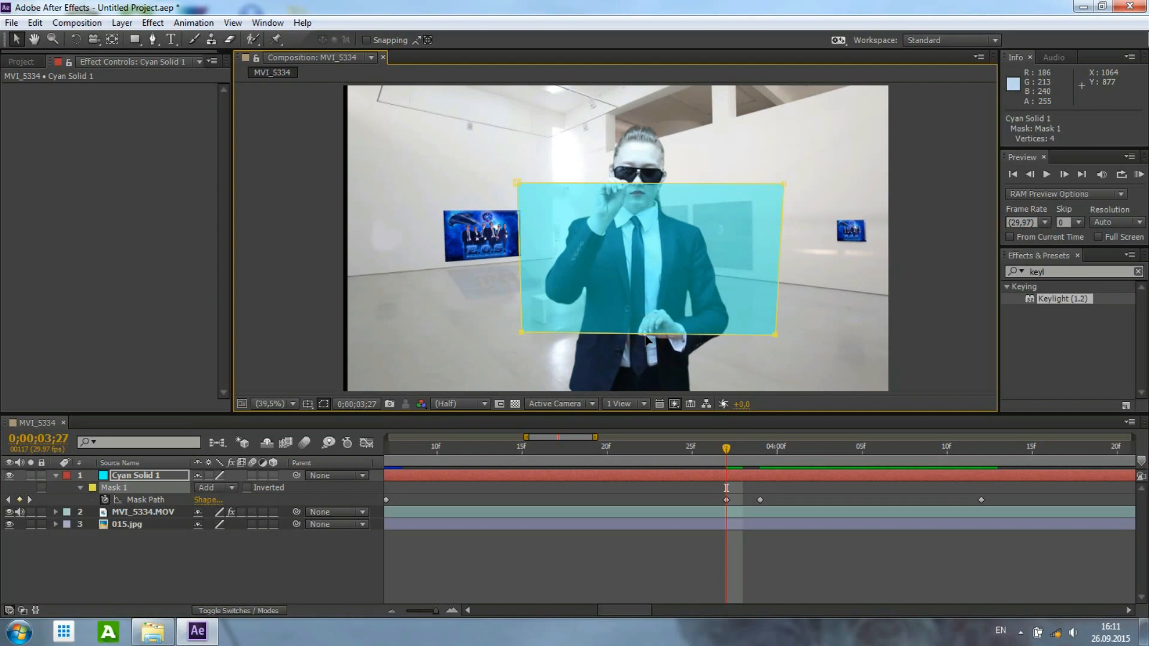
Lower the mask's bottom edge at 0;00;03;26, and at 0;00;03;25 raise its top edge and lower its bottom edge to the hands.
{"action": "left_click_drag", "start_coordinate": [725, 450], "coordinate": [717, 455]}
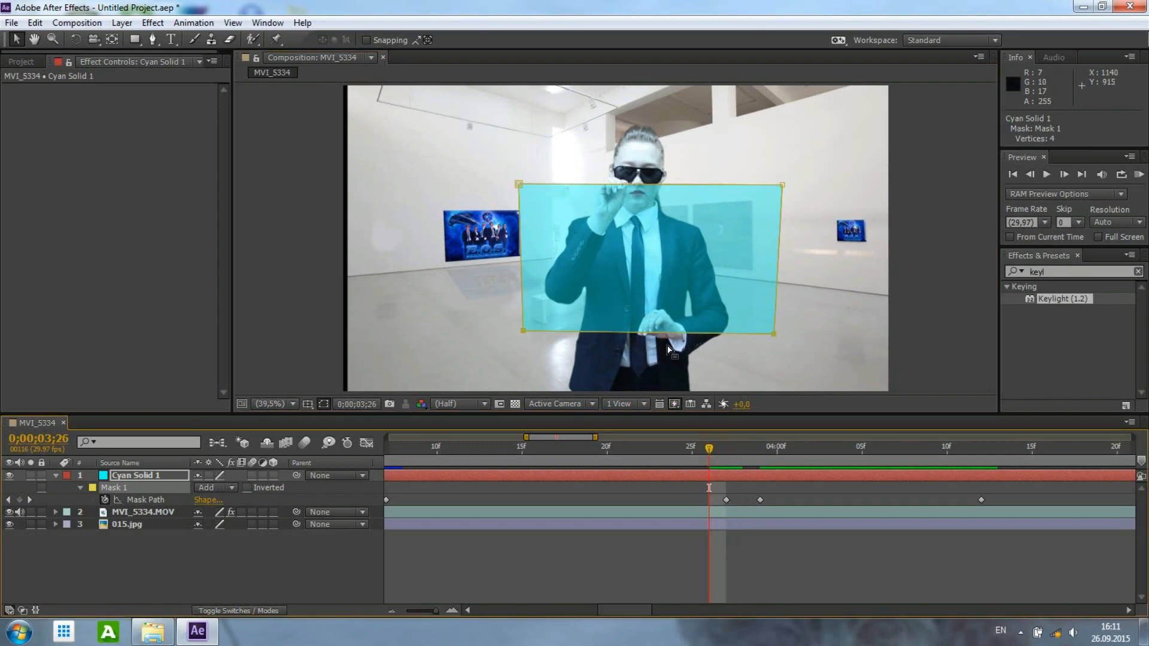
{"action": "left_click_drag", "start_coordinate": [663, 334], "coordinate": [663, 337]}
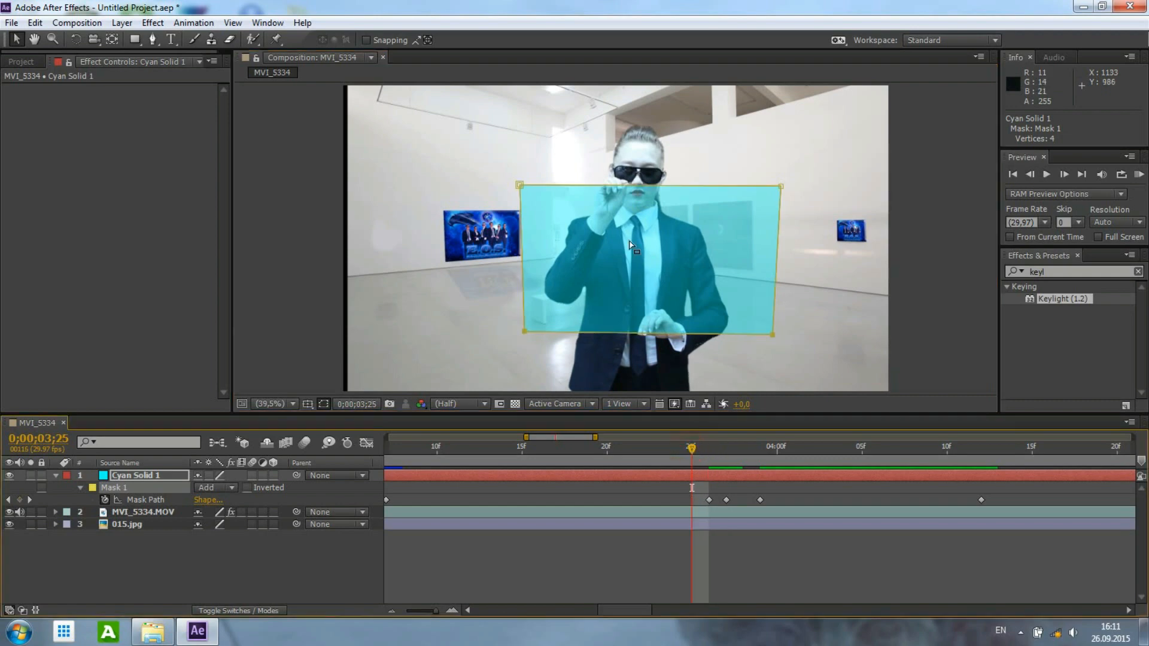
{"action": "left_click_drag", "start_coordinate": [634, 185], "coordinate": [635, 183]}
{"action": "left_click_drag", "start_coordinate": [655, 333], "coordinate": [654, 335]}
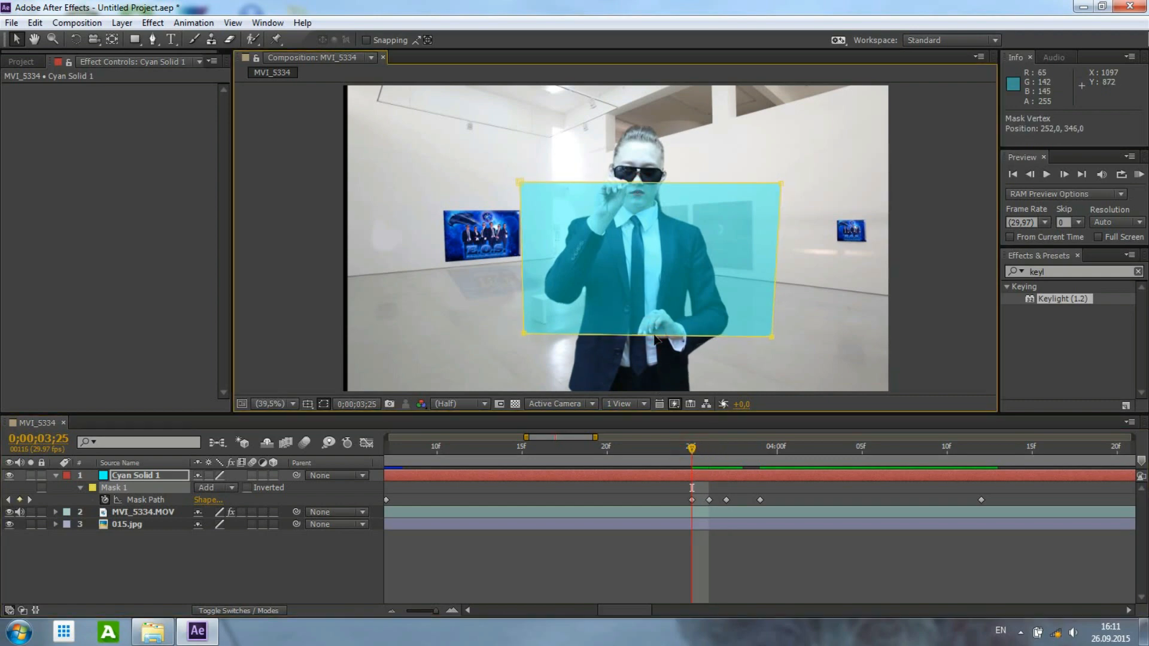
Lower the mask's bottom edge at 0;00;03;24, and at 0;00;03;23 fit both its top and bottom edges to the hands.
{"action": "left_click", "coordinate": [674, 447]}
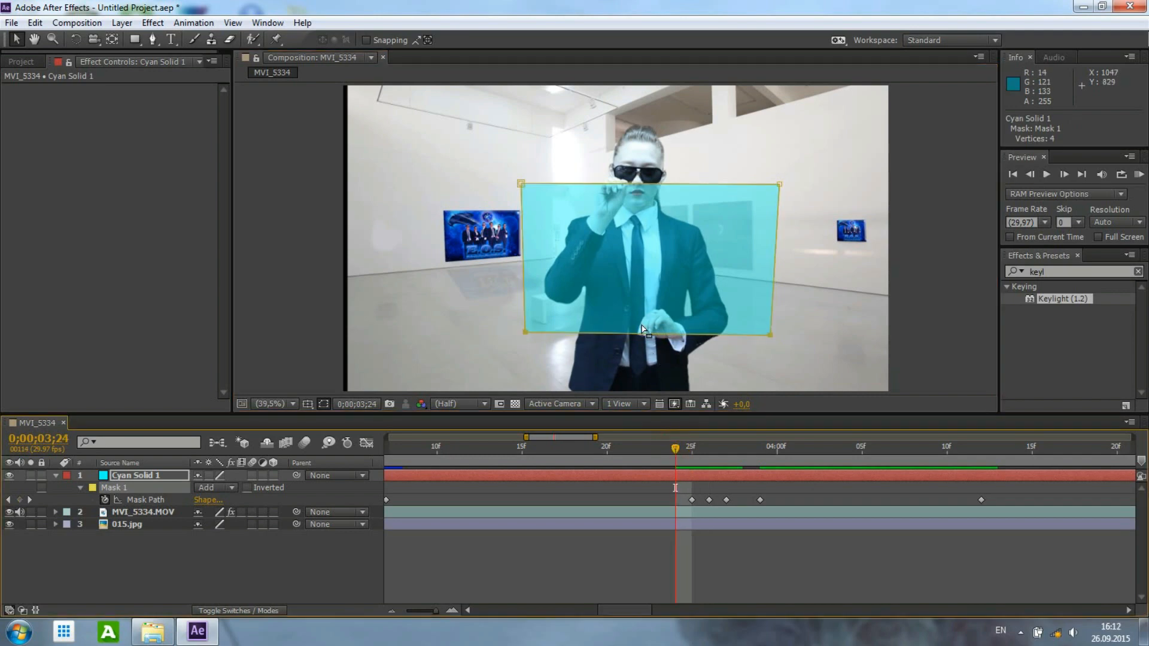
{"action": "left_click_drag", "start_coordinate": [641, 333], "coordinate": [641, 335]}
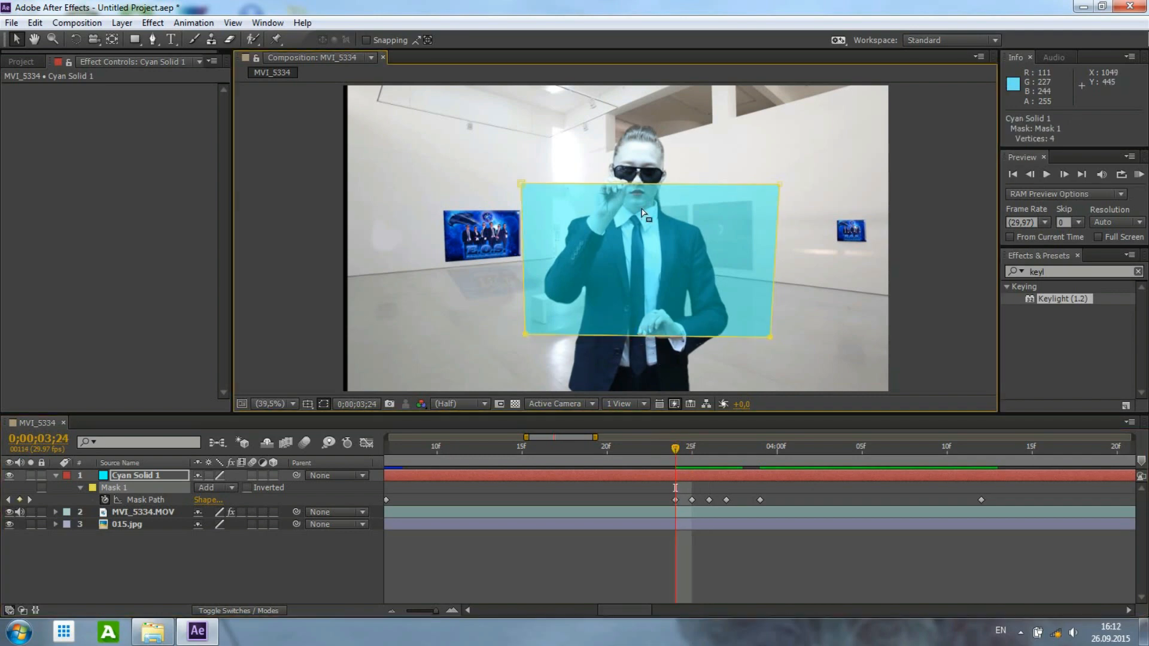
{"action": "left_click", "coordinate": [660, 454]}
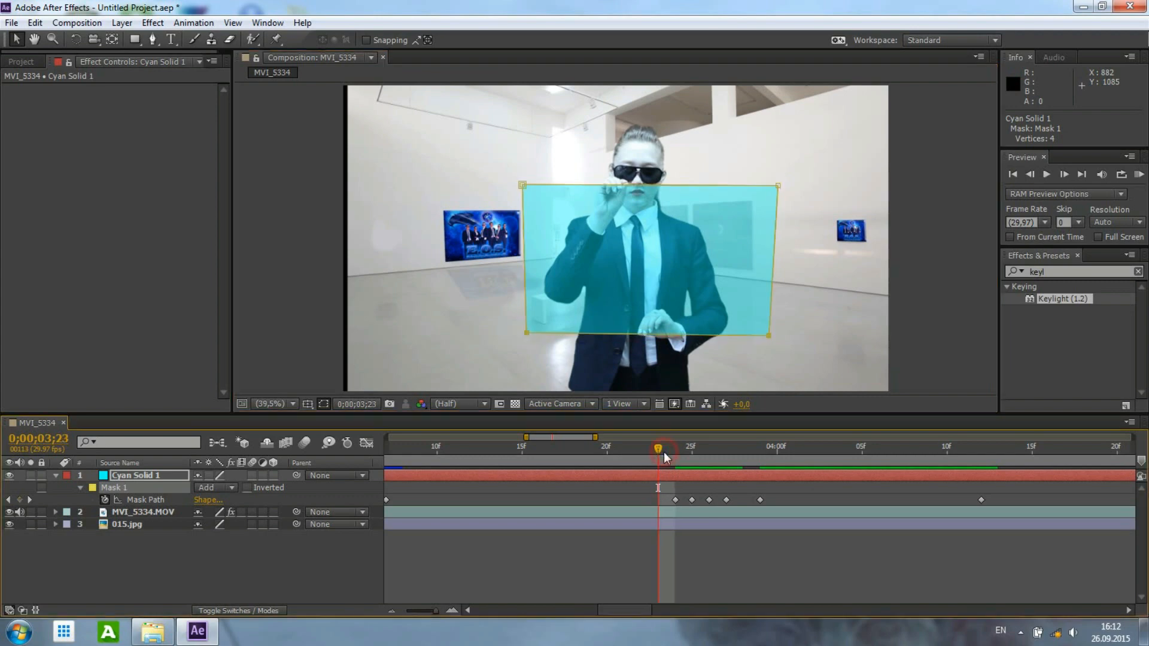
{"action": "left_click_drag", "start_coordinate": [638, 186], "coordinate": [638, 183]}
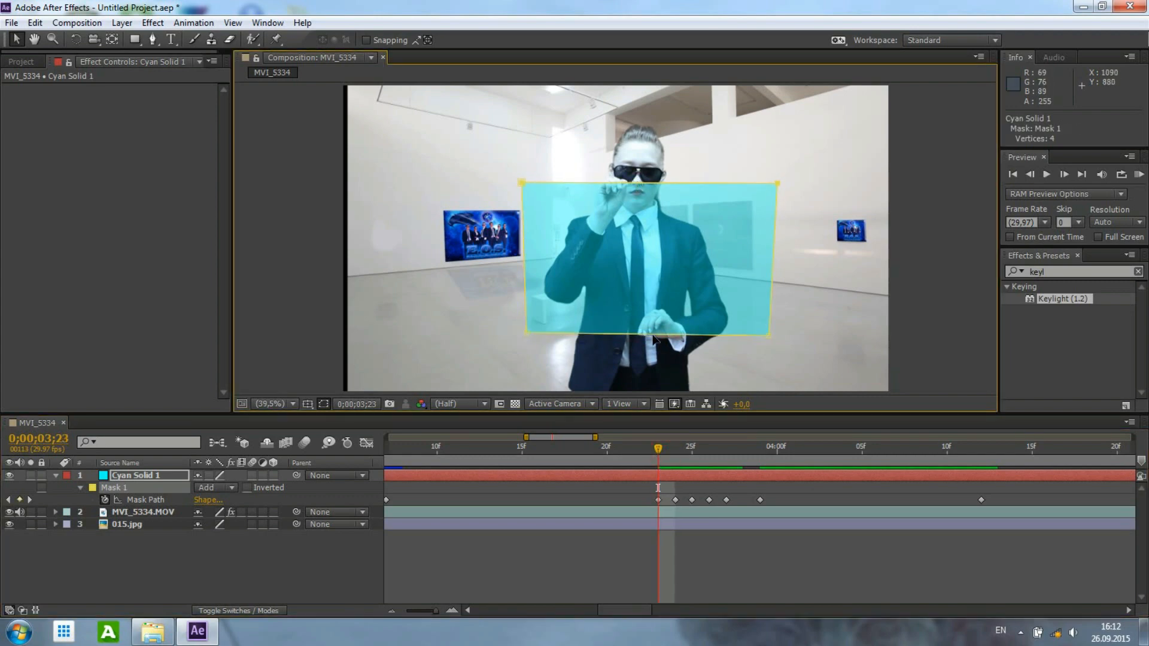
{"action": "left_click_drag", "start_coordinate": [653, 335], "coordinate": [653, 336]}
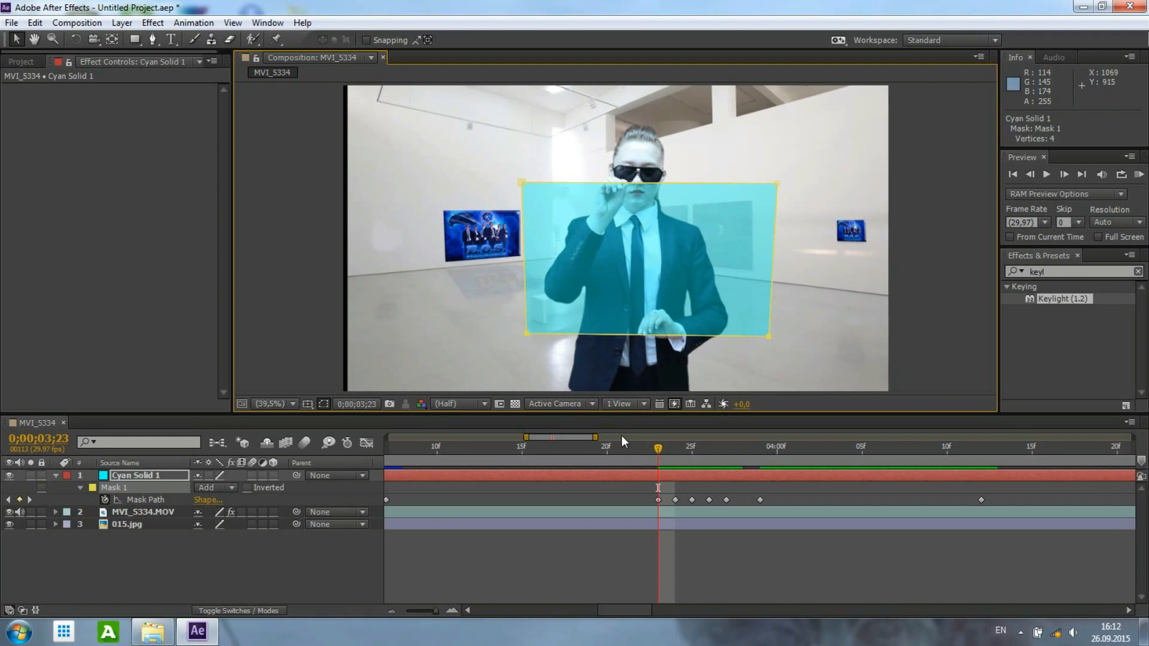
Raise the mask's top edge and lower its bottom edge to the hands at 0;00;03;22 and again at 0;00;03;21.
{"action": "left_click", "coordinate": [635, 453]}
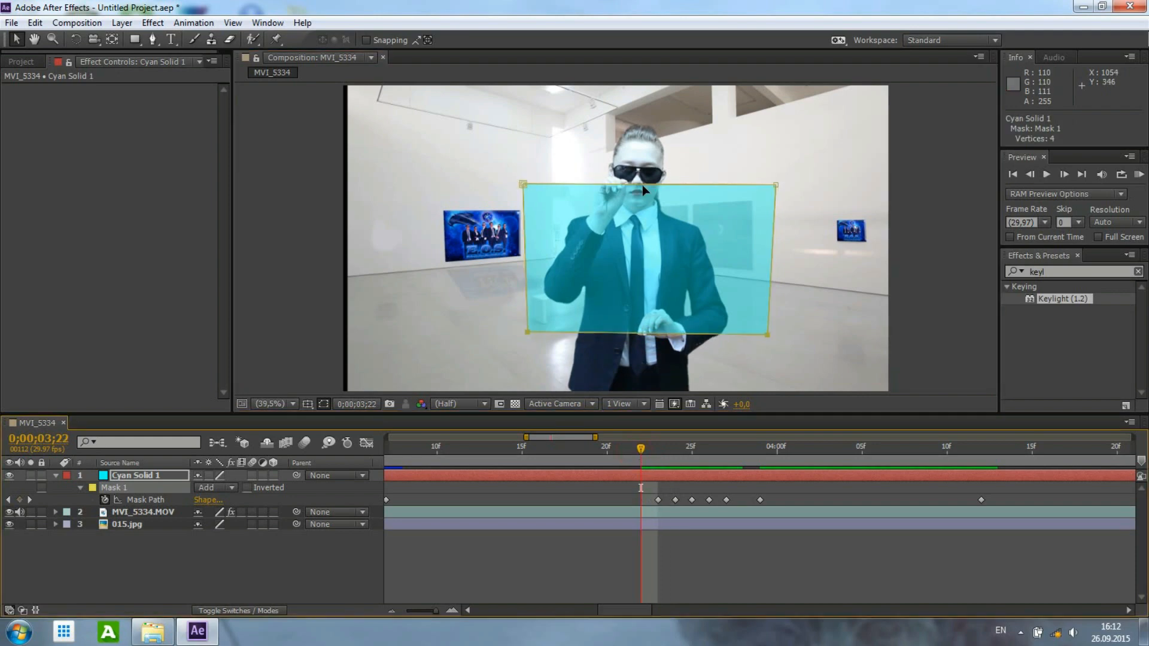
{"action": "left_click_drag", "start_coordinate": [642, 186], "coordinate": [642, 182]}
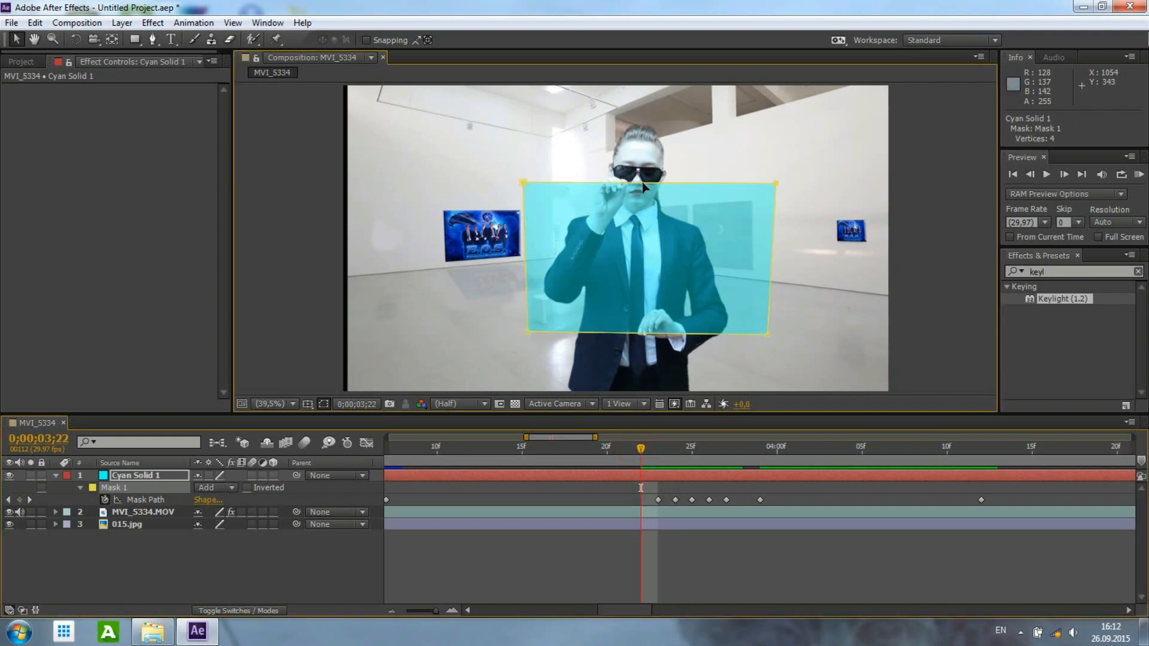
{"action": "left_click_drag", "start_coordinate": [647, 333], "coordinate": [647, 336]}
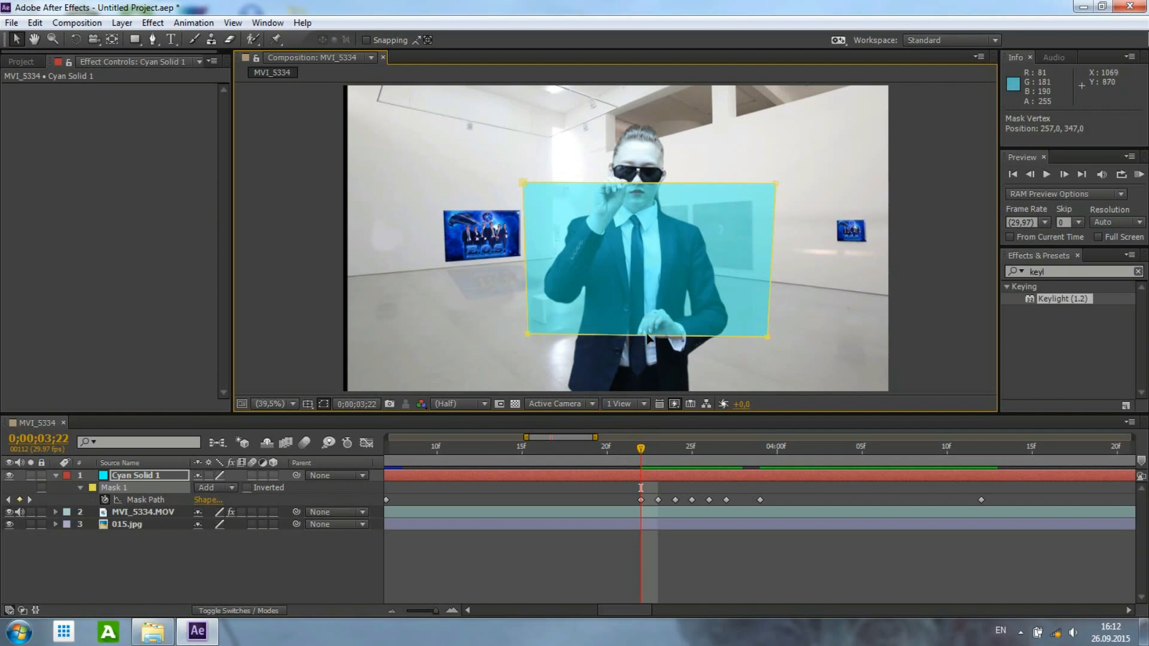
{"action": "left_click", "coordinate": [626, 450]}
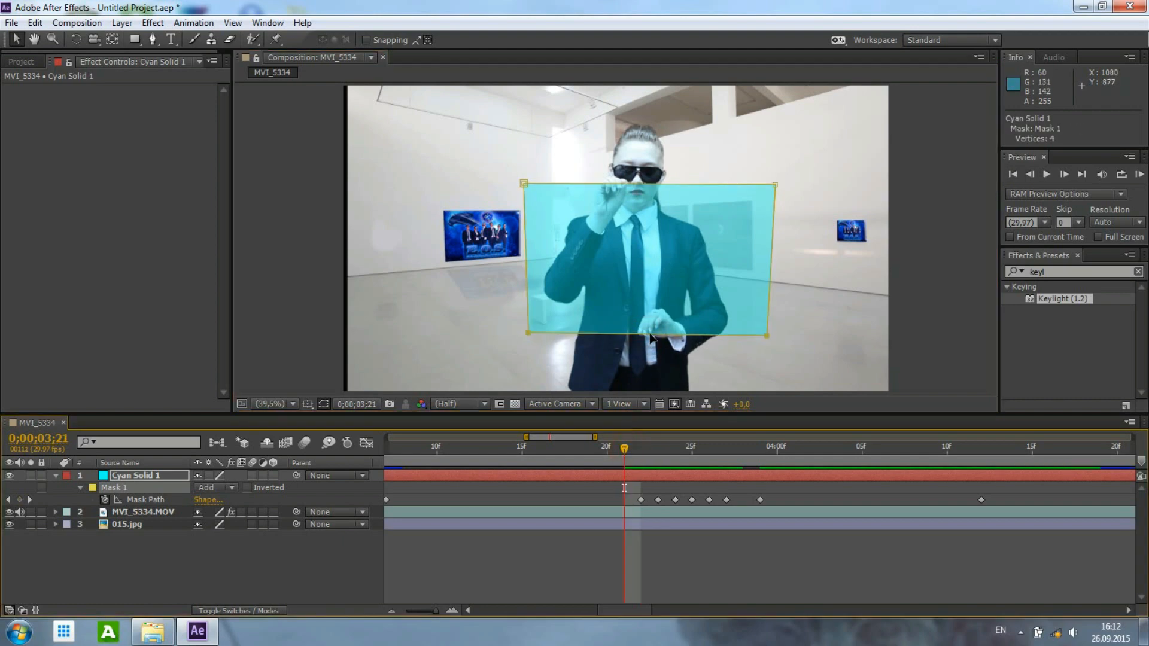
{"action": "left_click_drag", "start_coordinate": [650, 335], "coordinate": [650, 337]}
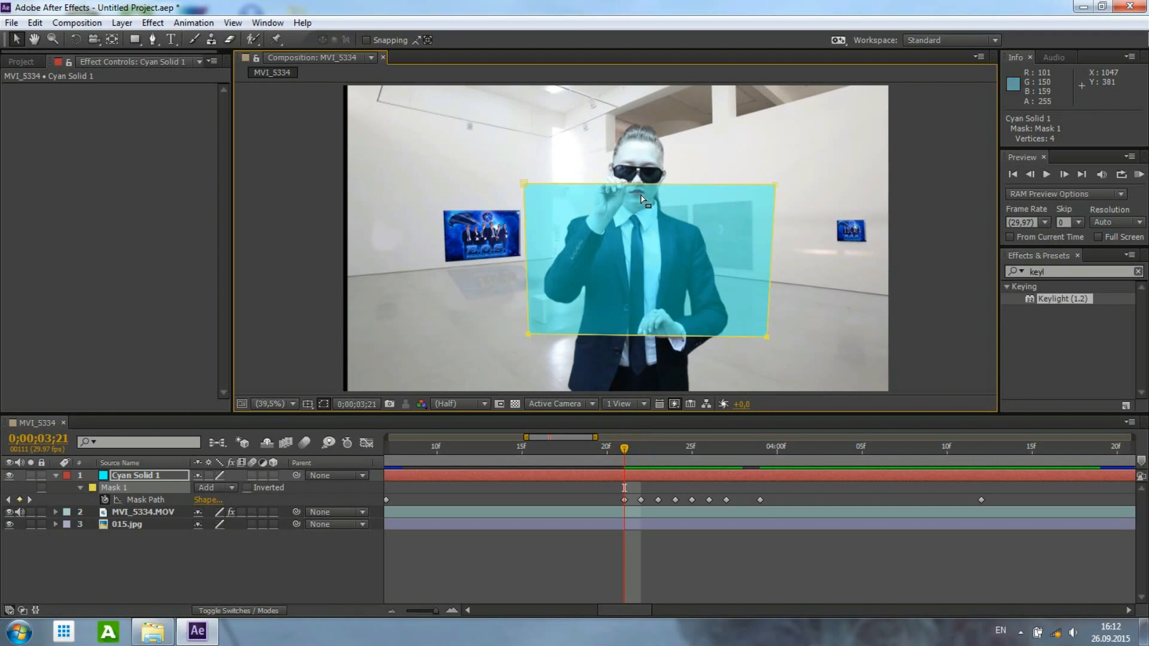
{"action": "left_click_drag", "start_coordinate": [641, 185], "coordinate": [640, 181]}
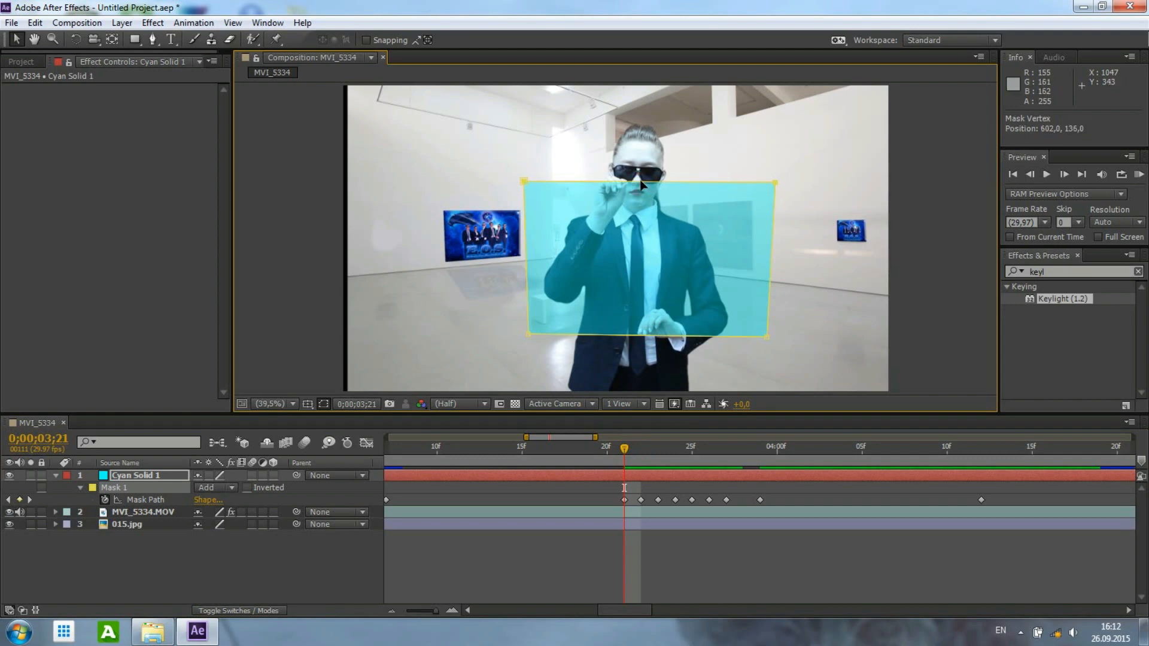
Raise the mask's top edge at 0;00;03;20, and at 0;00;03;19 widen it at both the top and bottom edges.
{"action": "left_click", "coordinate": [606, 451]}
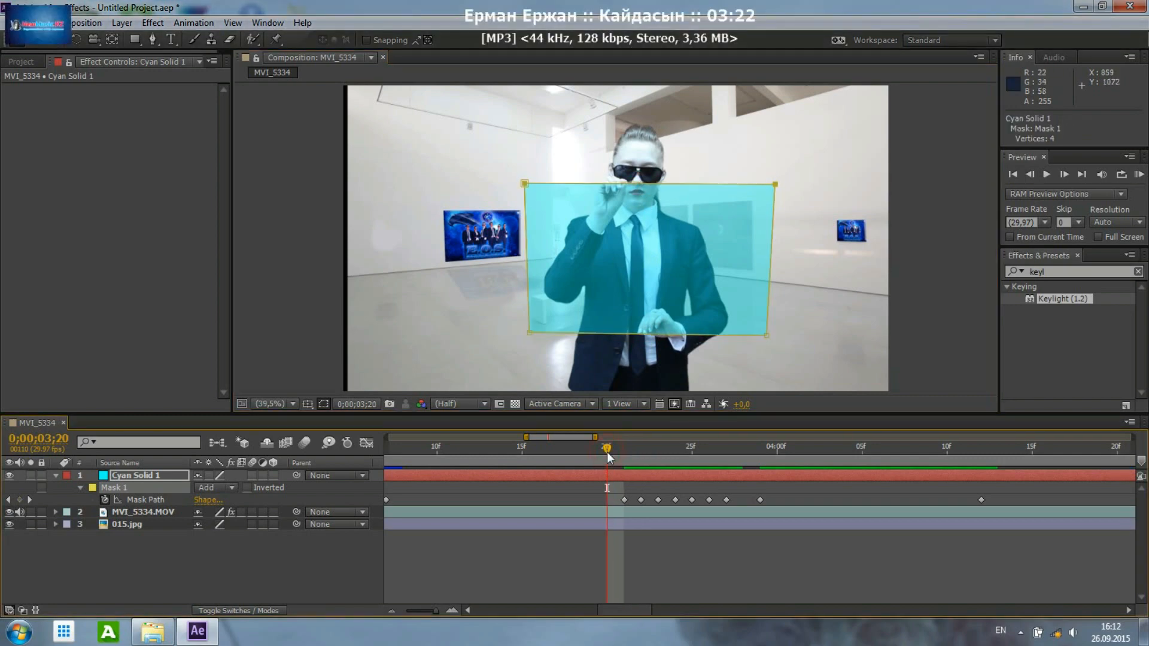
{"action": "left_click_drag", "start_coordinate": [651, 184], "coordinate": [651, 182]}
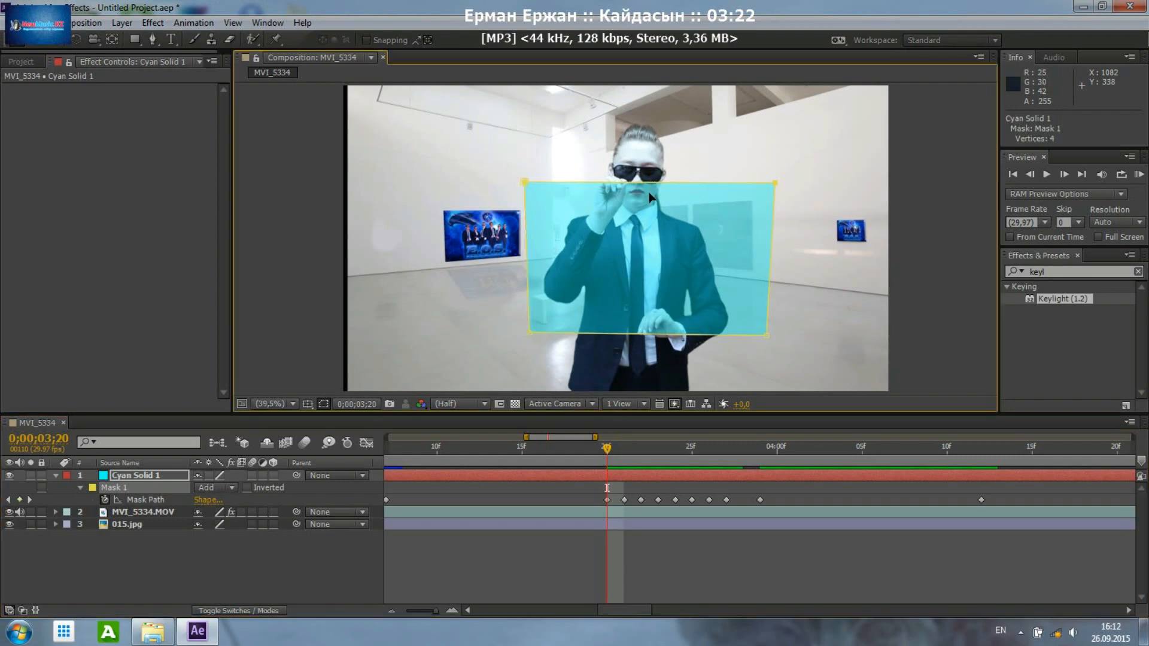
{"action": "key", "text": "Page_Up"}
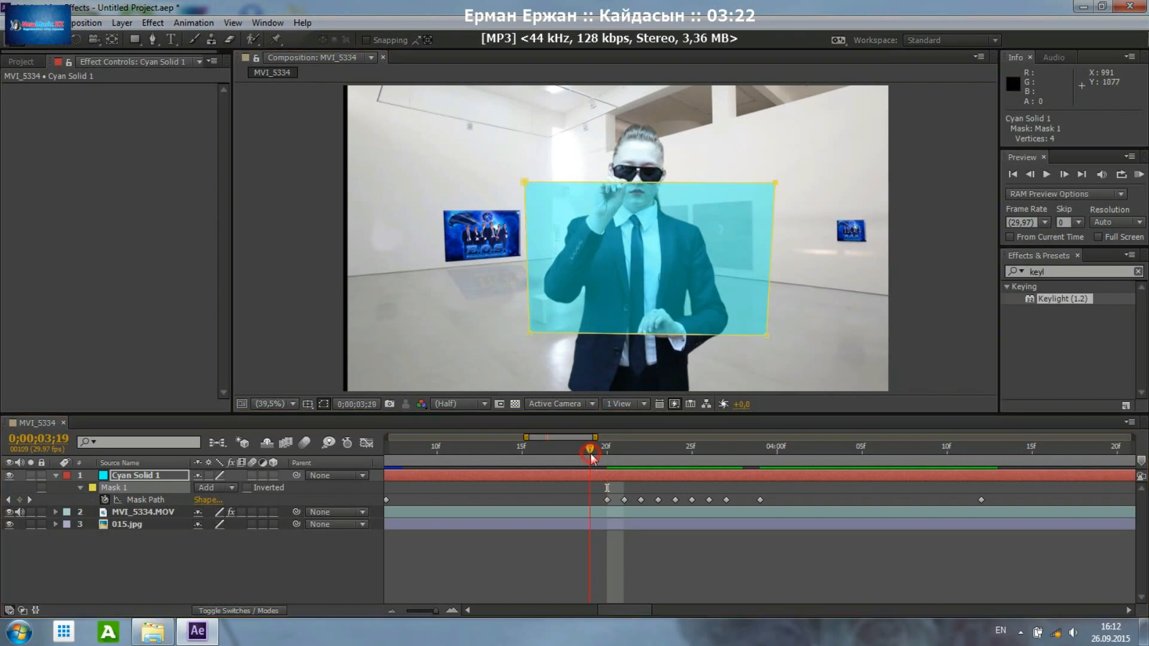
{"action": "left_click_drag", "start_coordinate": [661, 179], "coordinate": [661, 177]}
{"action": "left_click_drag", "start_coordinate": [654, 334], "coordinate": [654, 336]}
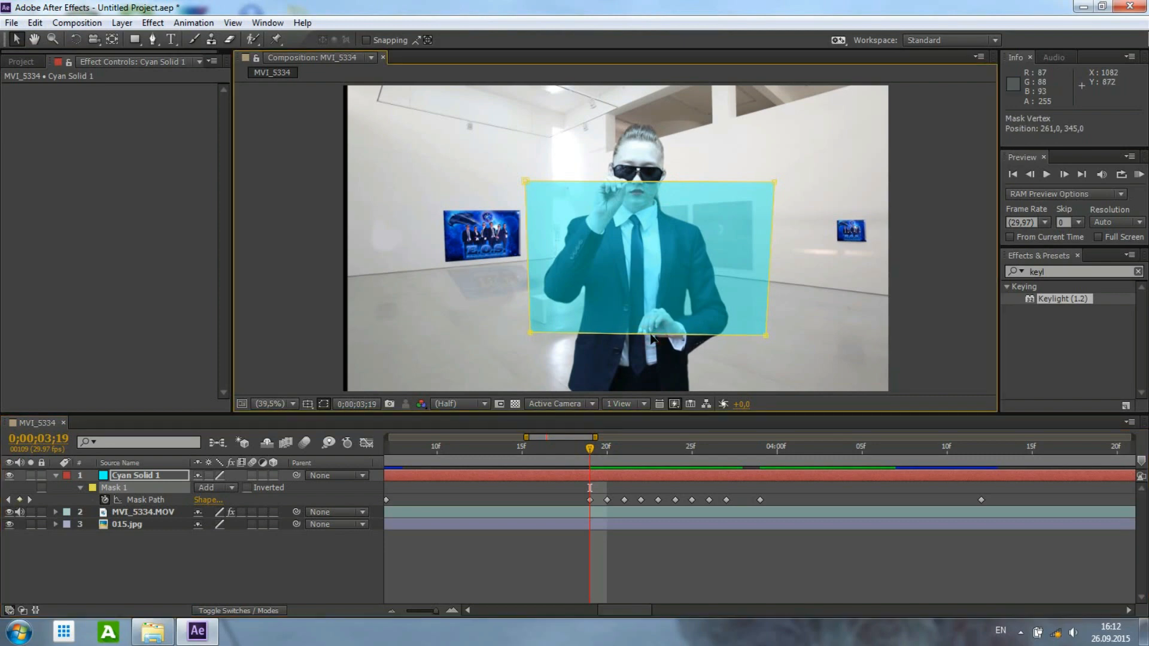
Move the mask's bottom and top edges outward to the hands at 0;00;03;17, and raise its top edge at 0;00;03;14.
{"action": "left_click", "coordinate": [558, 456]}
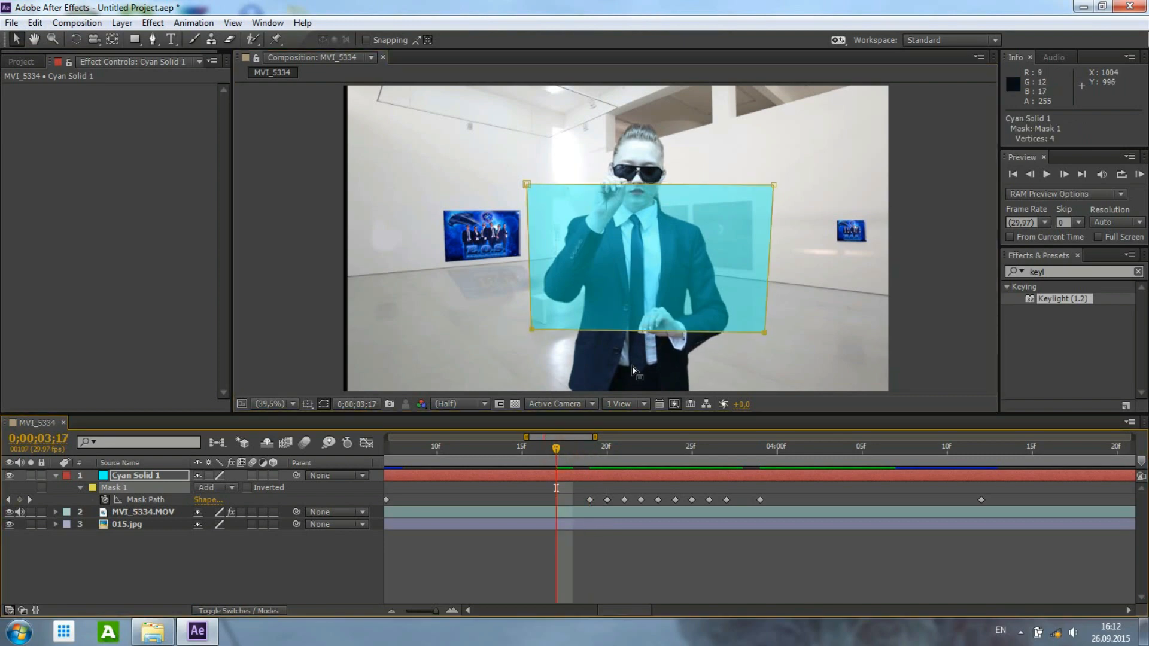
{"action": "left_click_drag", "start_coordinate": [646, 331], "coordinate": [646, 335]}
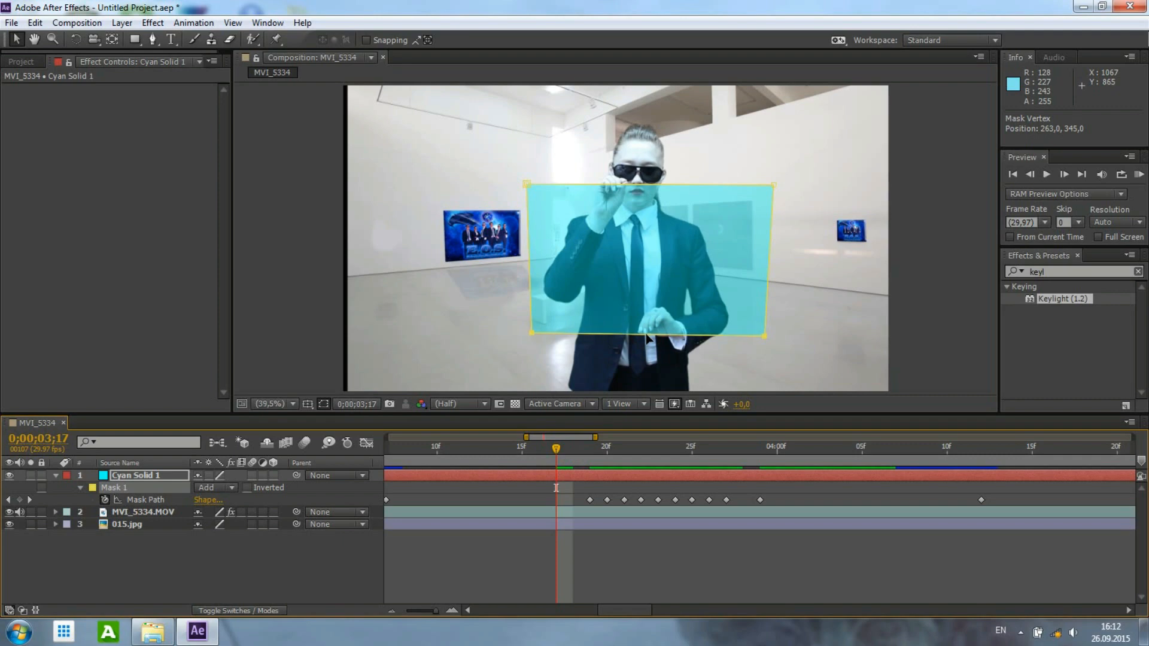
{"action": "left_click_drag", "start_coordinate": [628, 184], "coordinate": [629, 182]}
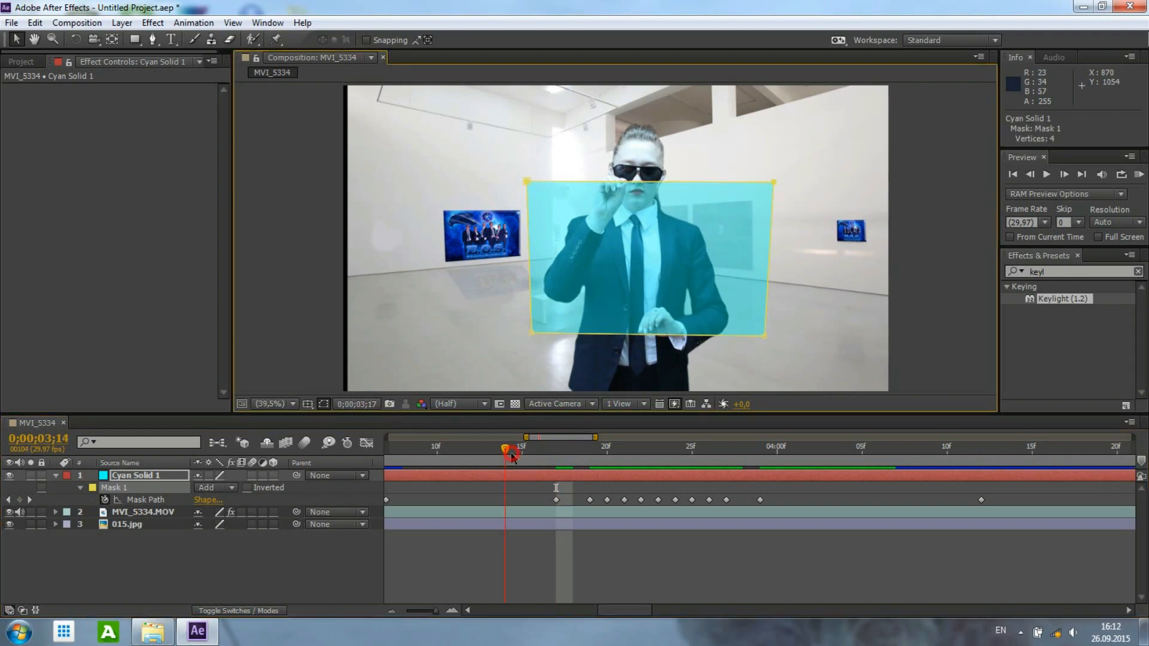
{"action": "left_click_drag", "start_coordinate": [643, 186], "coordinate": [644, 183]}
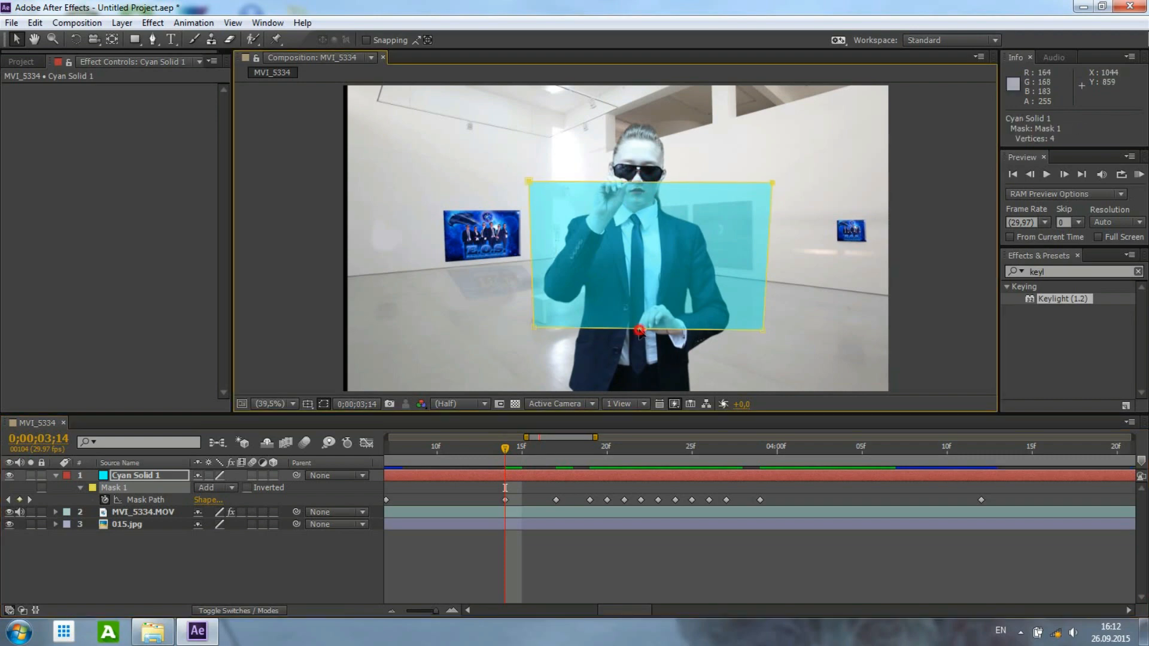
Raise the mask's top edge and lower its bottom edge slightly to match the hands at 0;00;03;11.
{"action": "left_click", "coordinate": [454, 448]}
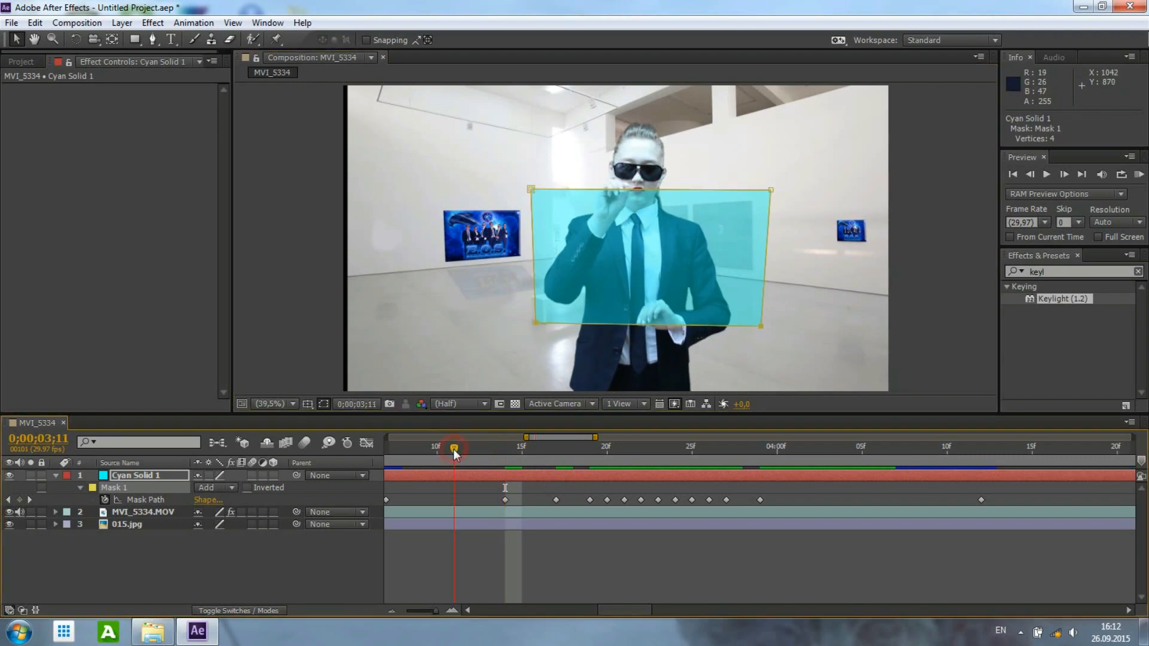
{"action": "left_click_drag", "start_coordinate": [641, 193], "coordinate": [642, 190]}
{"action": "left_click_drag", "start_coordinate": [660, 325], "coordinate": [660, 328]}
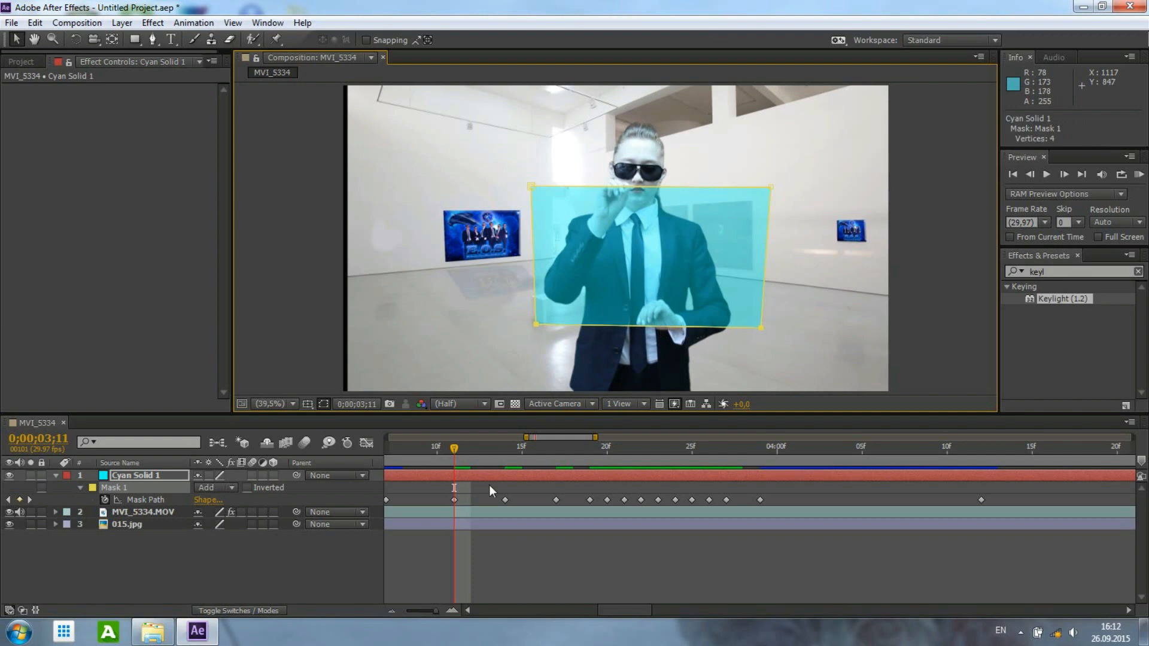
Play back the cyan solid's mask animation from 0;00;03;03 to check how the screen follows the hands.
{"action": "left_click", "coordinate": [437, 450]}
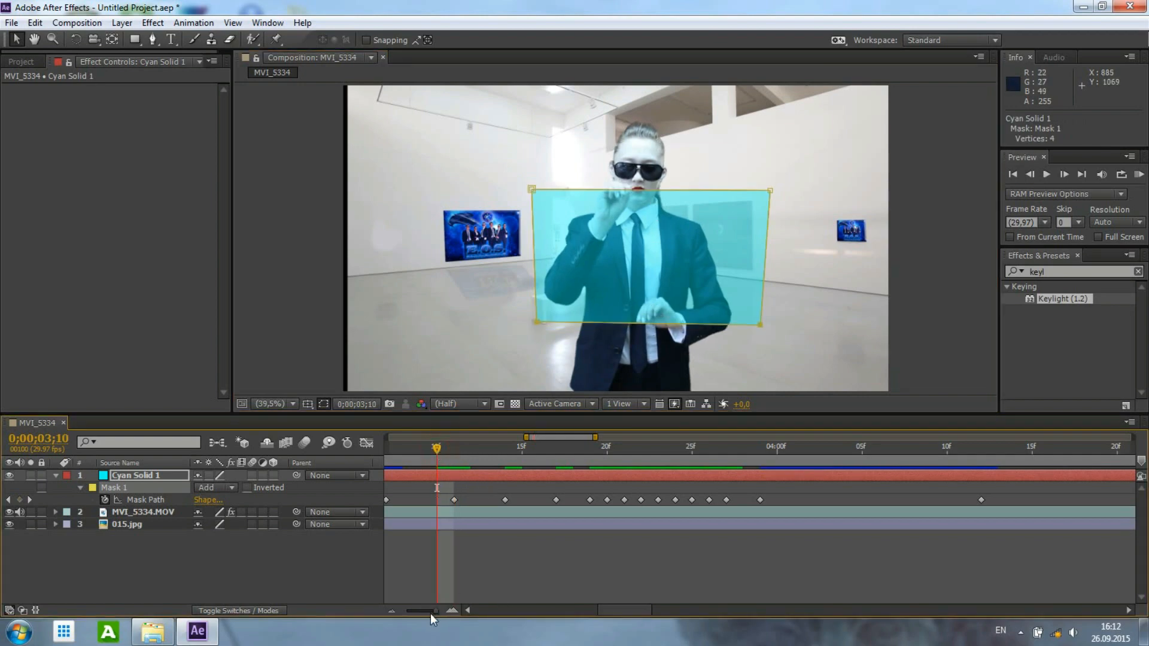
{"action": "left_click", "coordinate": [583, 610]}
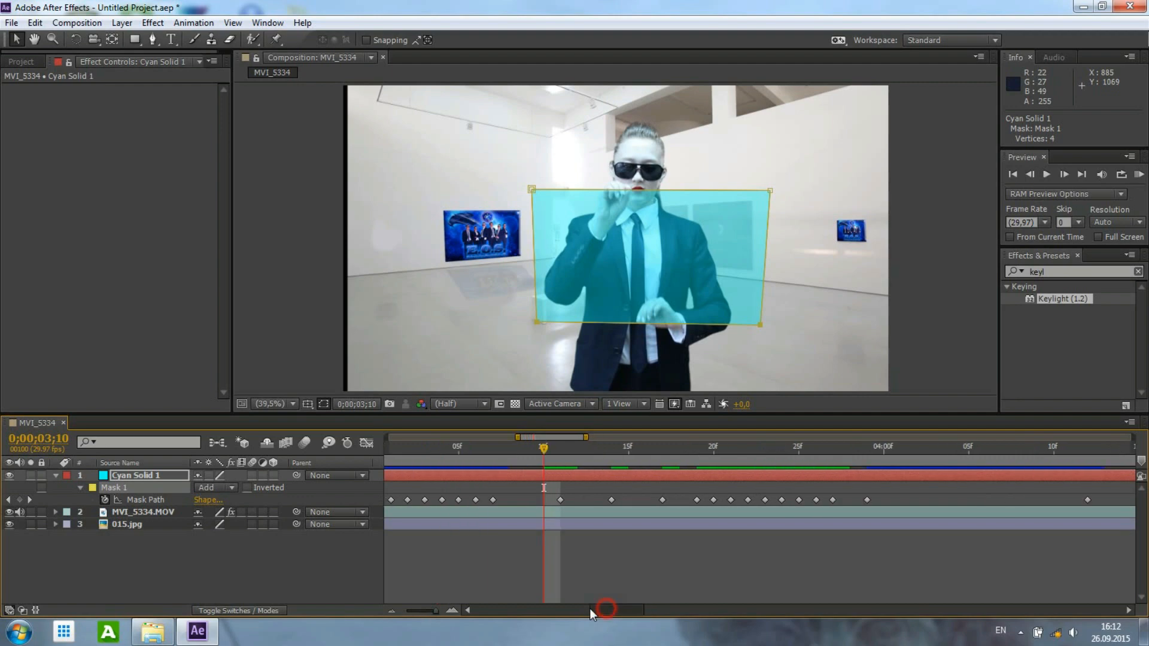
{"action": "left_click", "coordinate": [579, 449]}
{"action": "key", "text": "space"}
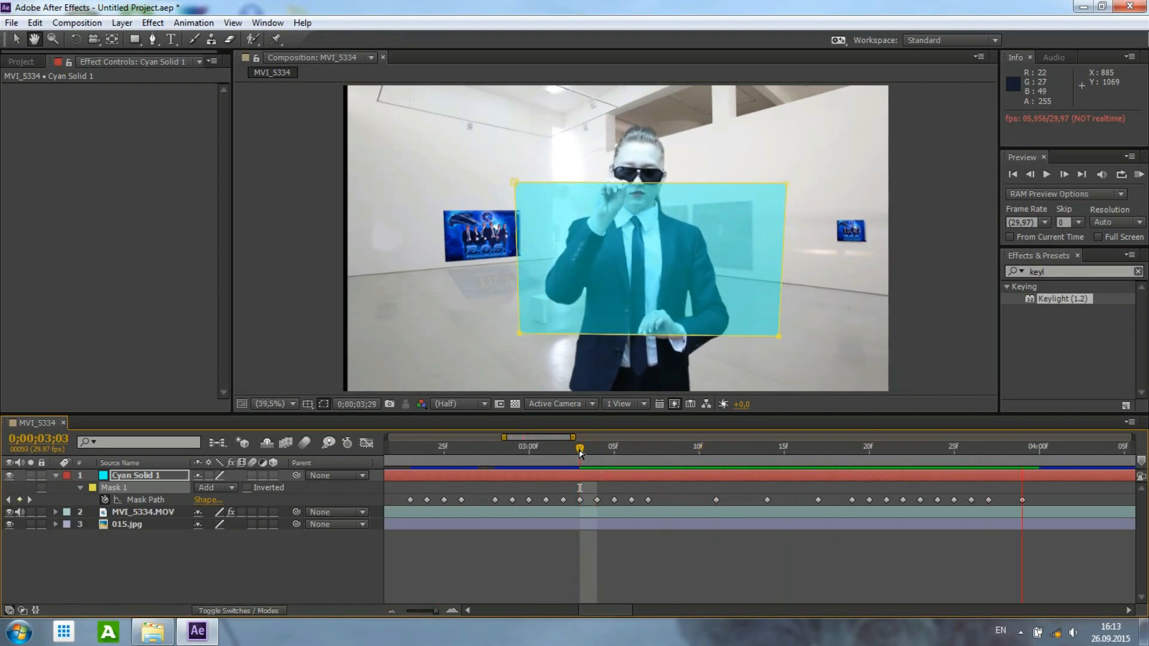
{"action": "key", "text": "space"}
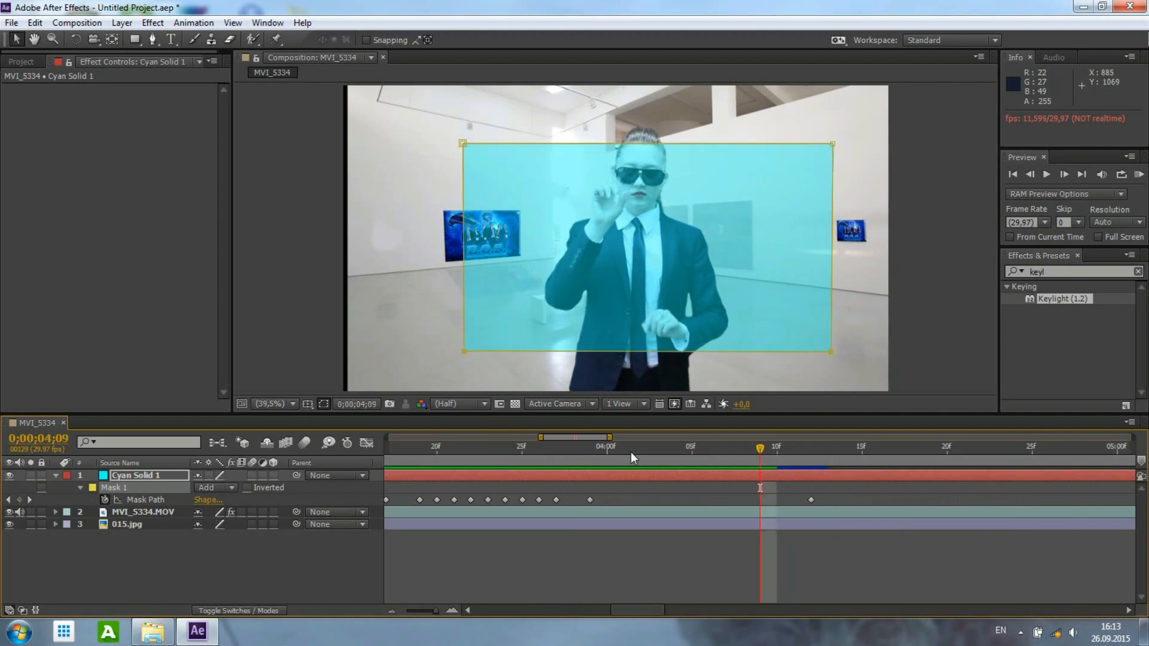
Scrub back to 0;00;00;22 and play back the frames leading up to the first mask path keyframe.
{"action": "left_click_drag", "start_coordinate": [645, 447], "coordinate": [456, 440]}
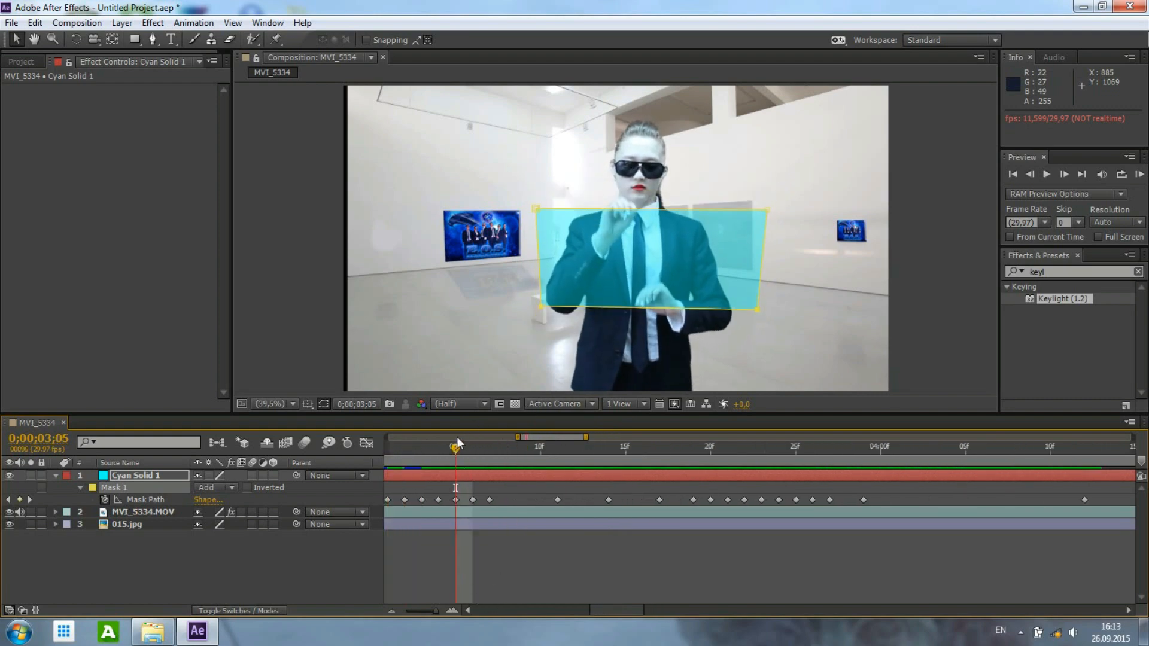
{"action": "left_click_drag", "start_coordinate": [407, 455], "coordinate": [340, 459]}
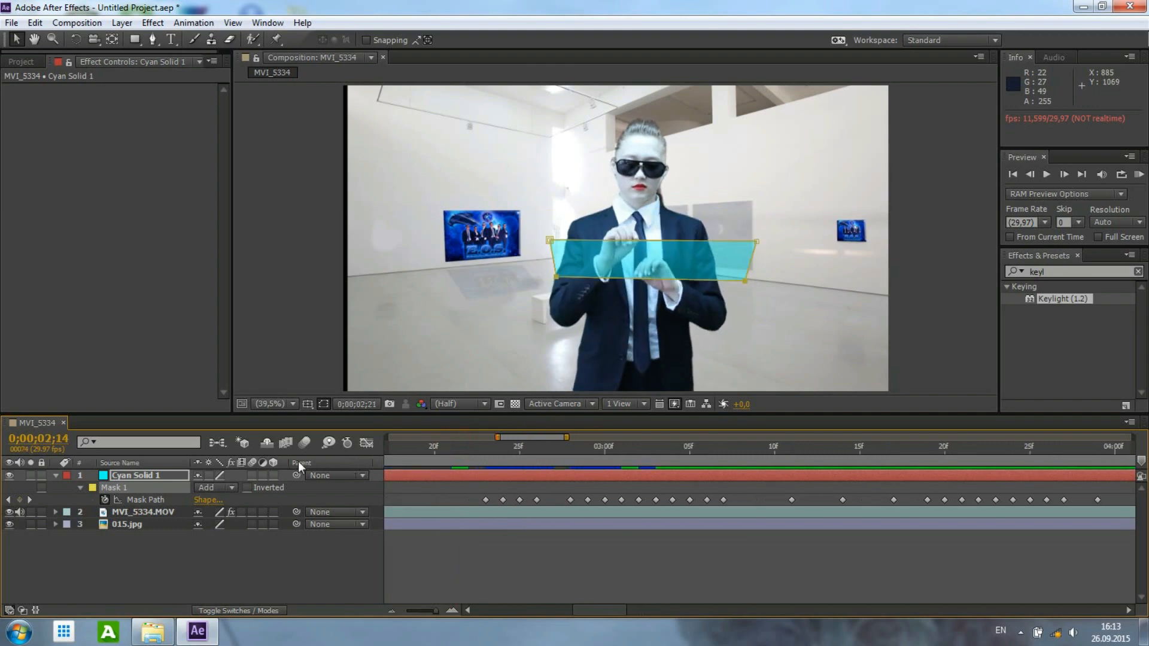
{"action": "left_click_drag", "start_coordinate": [409, 451], "coordinate": [232, 437]}
{"action": "key", "text": "space"}
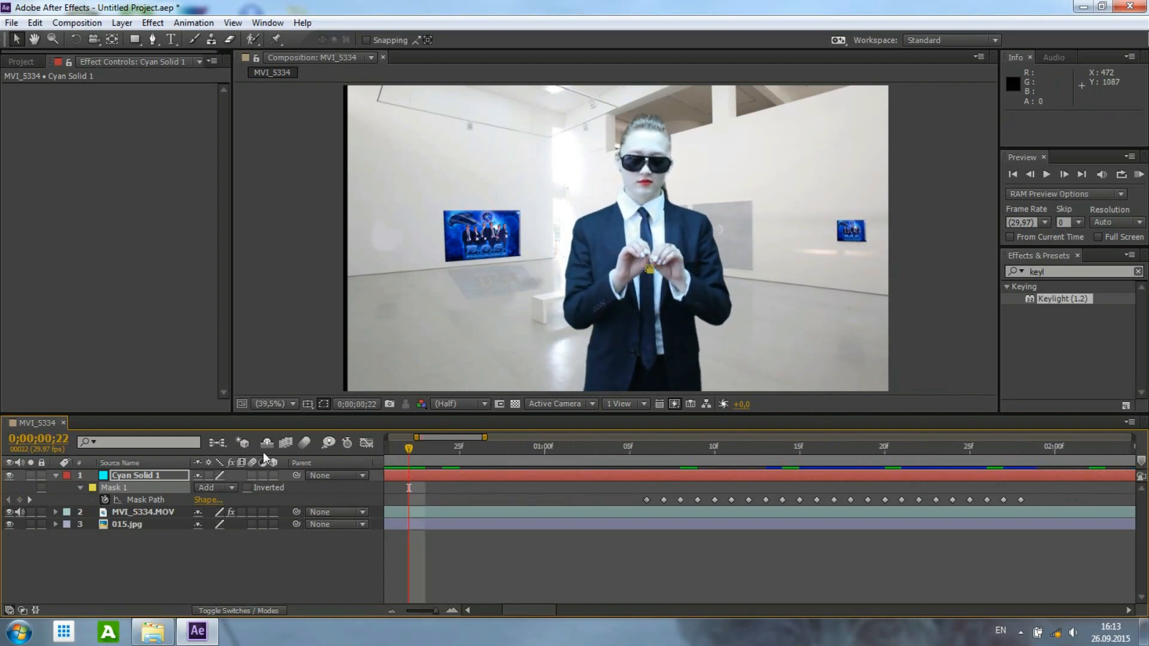
{"action": "left_click", "coordinate": [152, 513]}
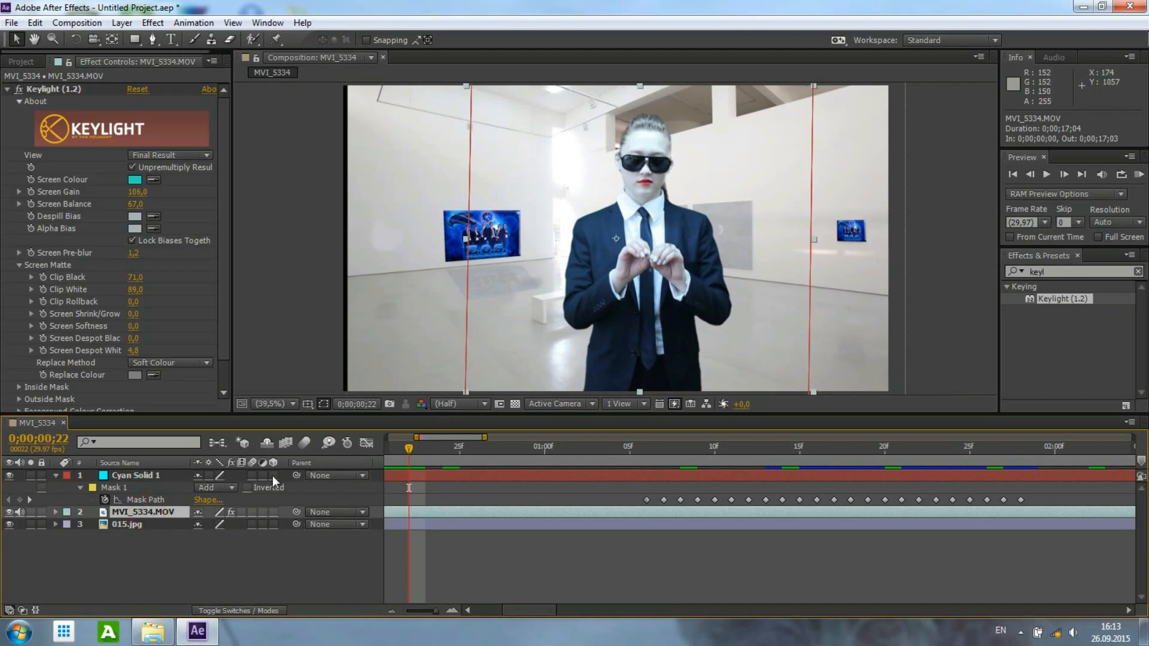
{"action": "left_click", "coordinate": [160, 525]}
{"action": "key", "text": "space"}
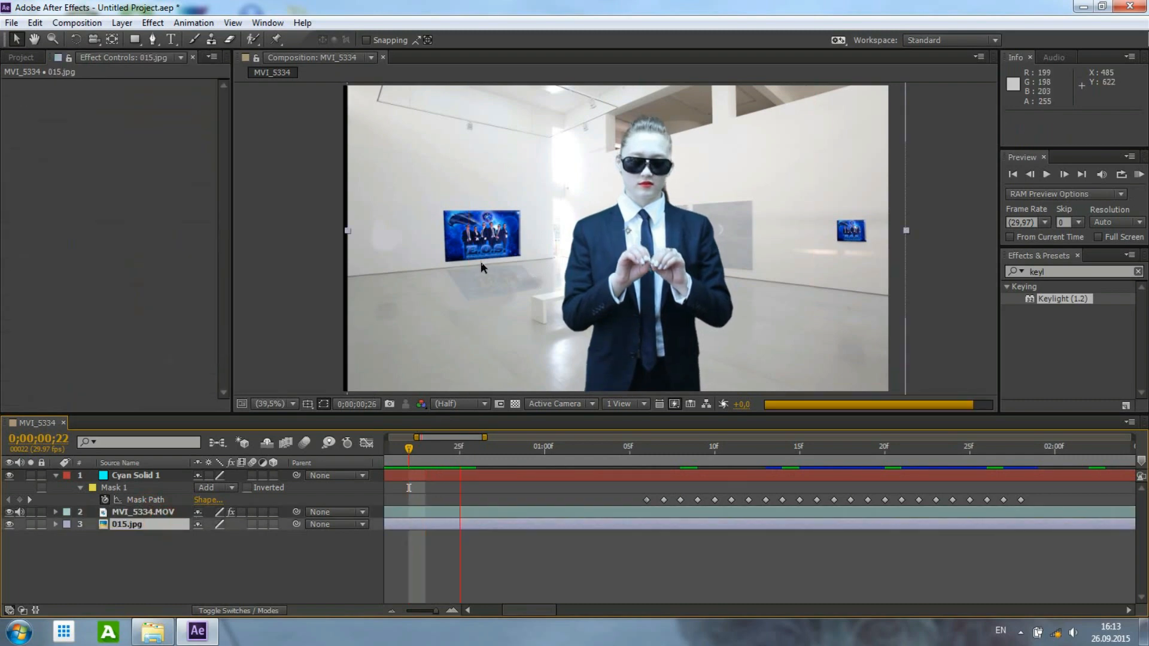
{"action": "key", "text": "space"}
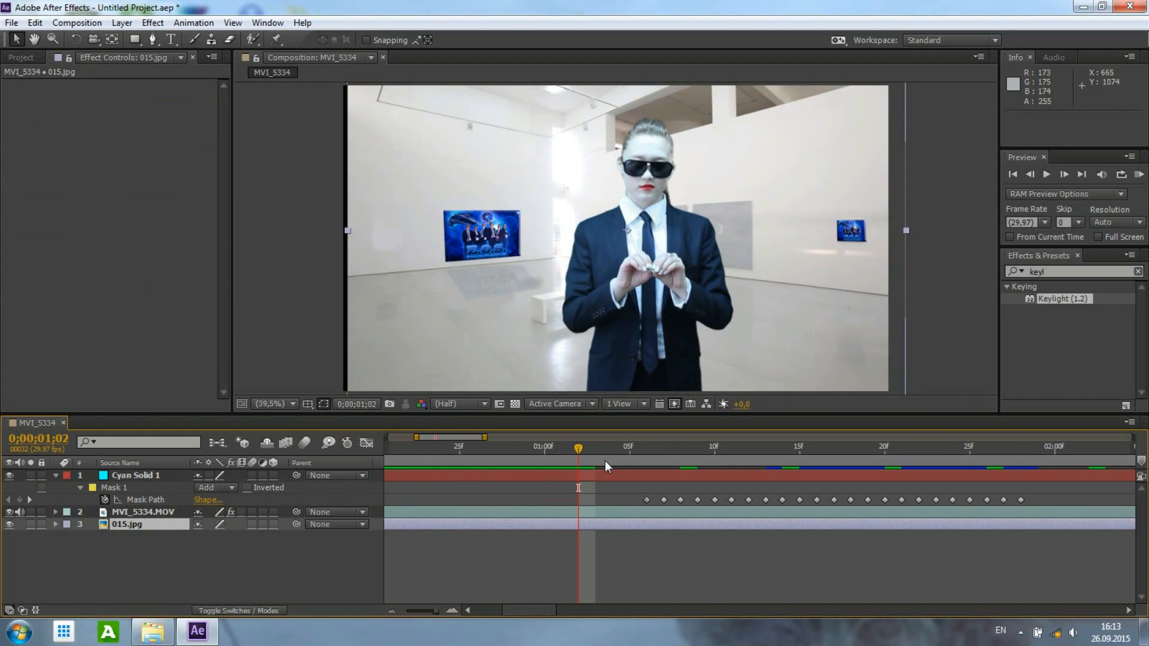
Split Cyan Solid 1 at the first mask path keyframe, 0;00;01;06, and delete the part before it.
{"action": "left_click_drag", "start_coordinate": [581, 448], "coordinate": [648, 448]}
{"action": "left_click", "coordinate": [631, 475]}
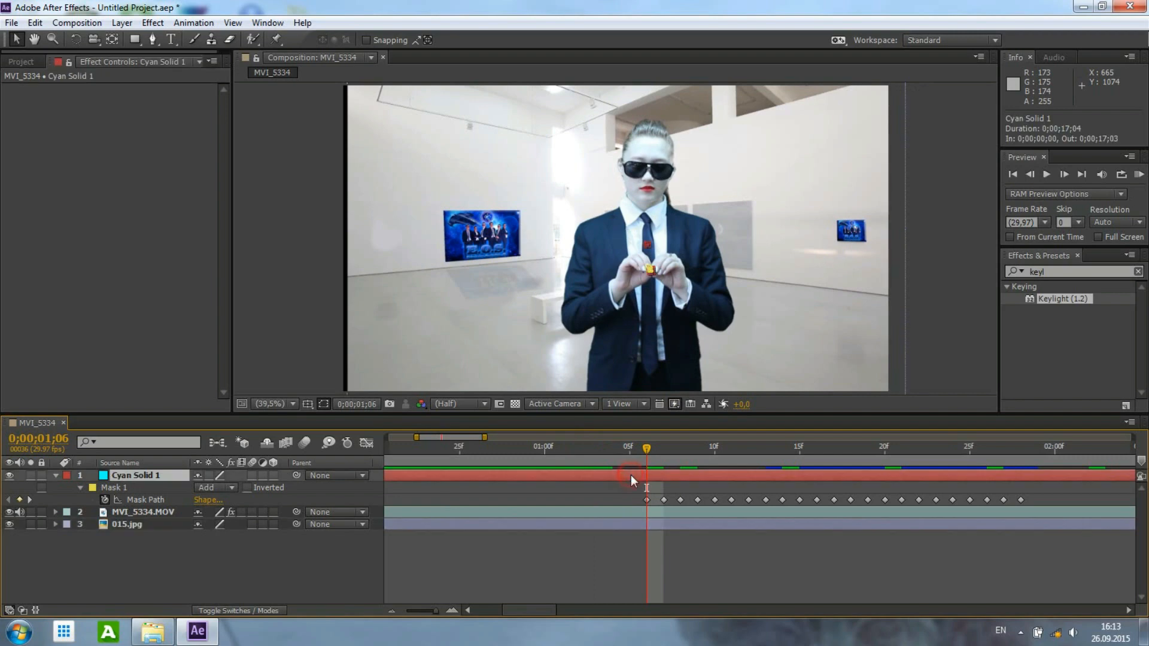
{"action": "key", "text": "ctrl+shift+d"}
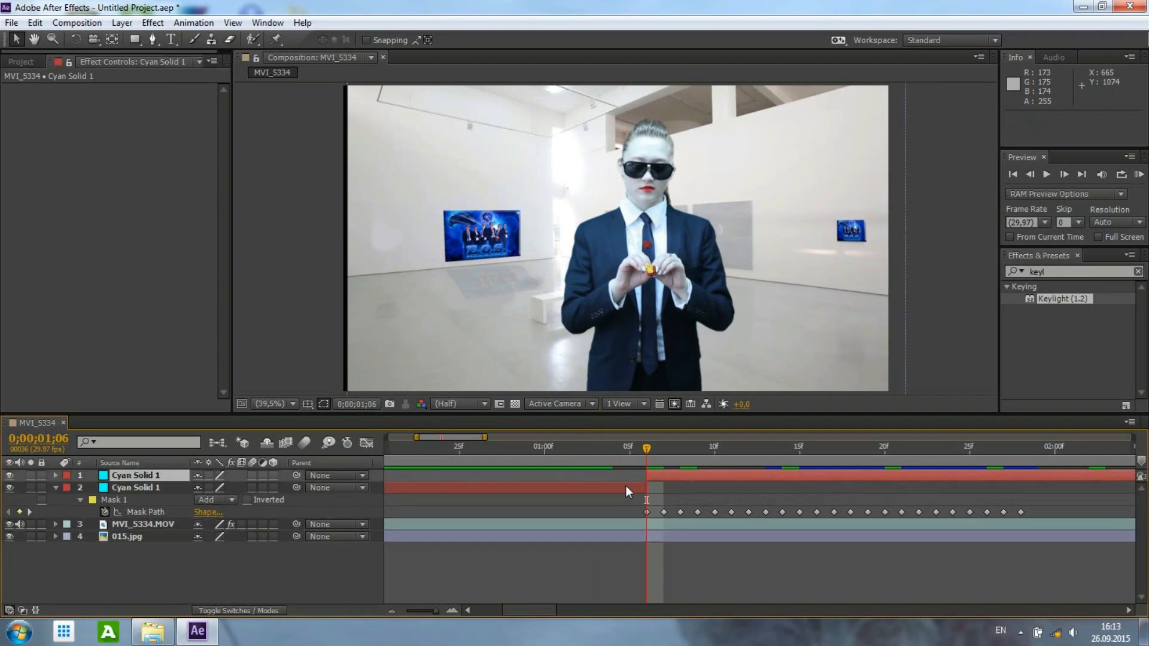
{"action": "left_click", "coordinate": [626, 486]}
{"action": "key", "text": "Delete"}
Preview the trimmed cyan solid's animation from 0;00;01;05, and play the composition again from 0;00;00;01.
{"action": "left_click", "coordinate": [630, 448]}
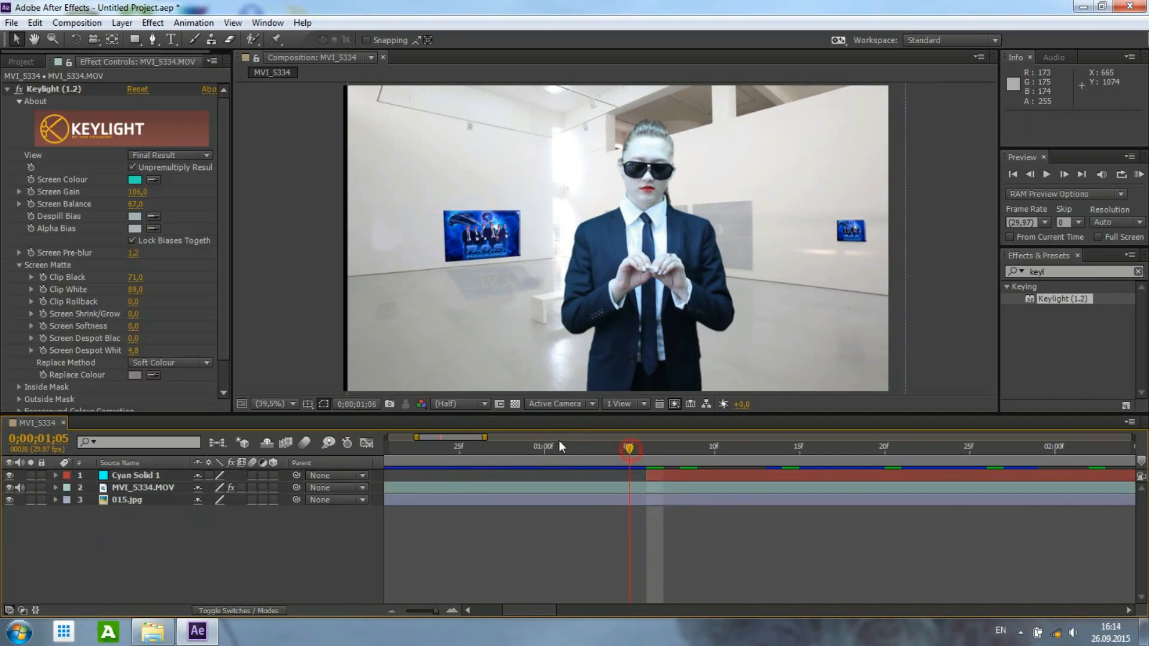
{"action": "key", "text": "space"}
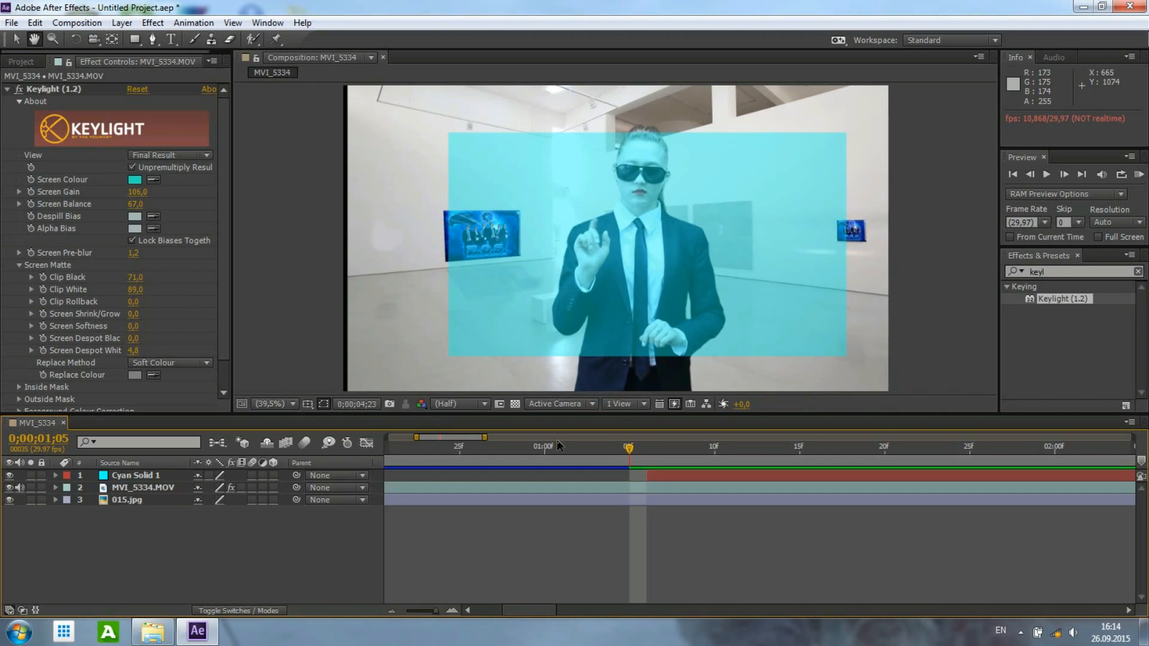
{"action": "key", "text": "space"}
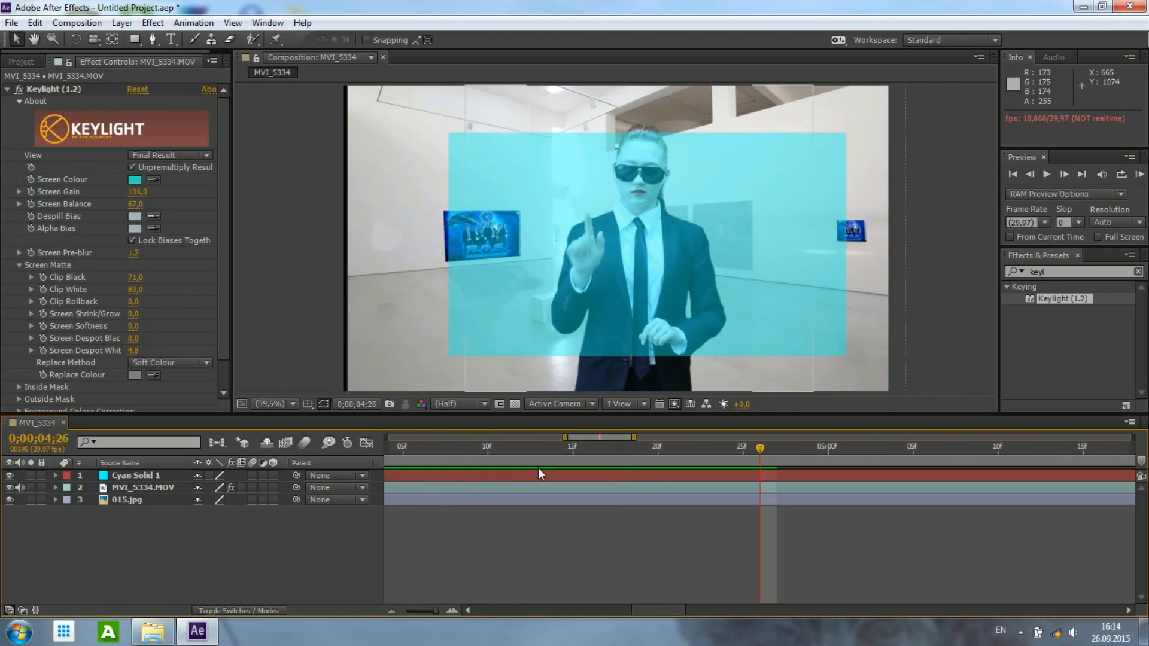
{"action": "left_click_drag", "start_coordinate": [564, 437], "coordinate": [384, 451]}
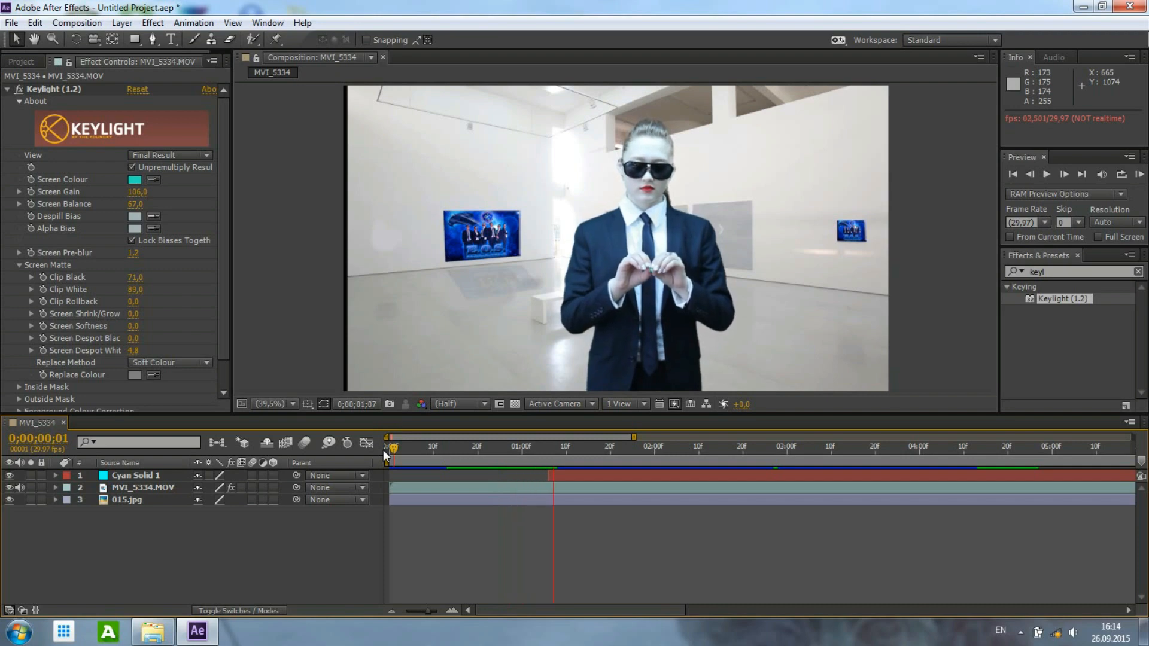
{"action": "key", "text": "space"}
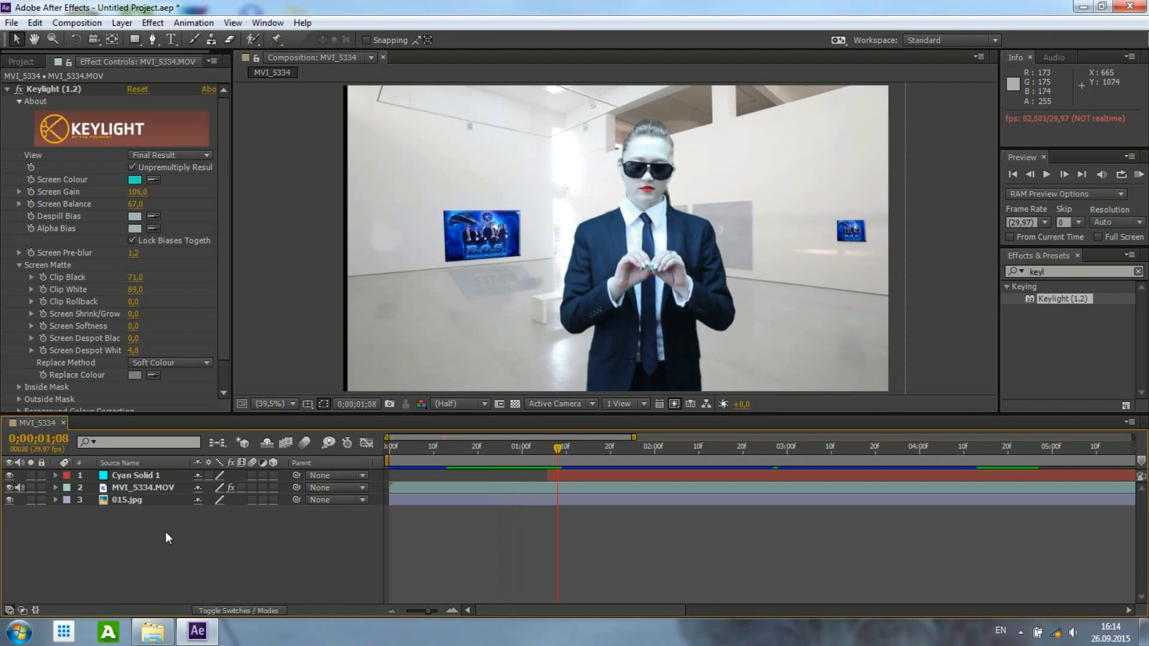
Shift the 015.jpg background slightly left and up to position 957,5, 504,6, and preview from 0;00;01;08.
{"action": "left_click", "coordinate": [139, 490]}
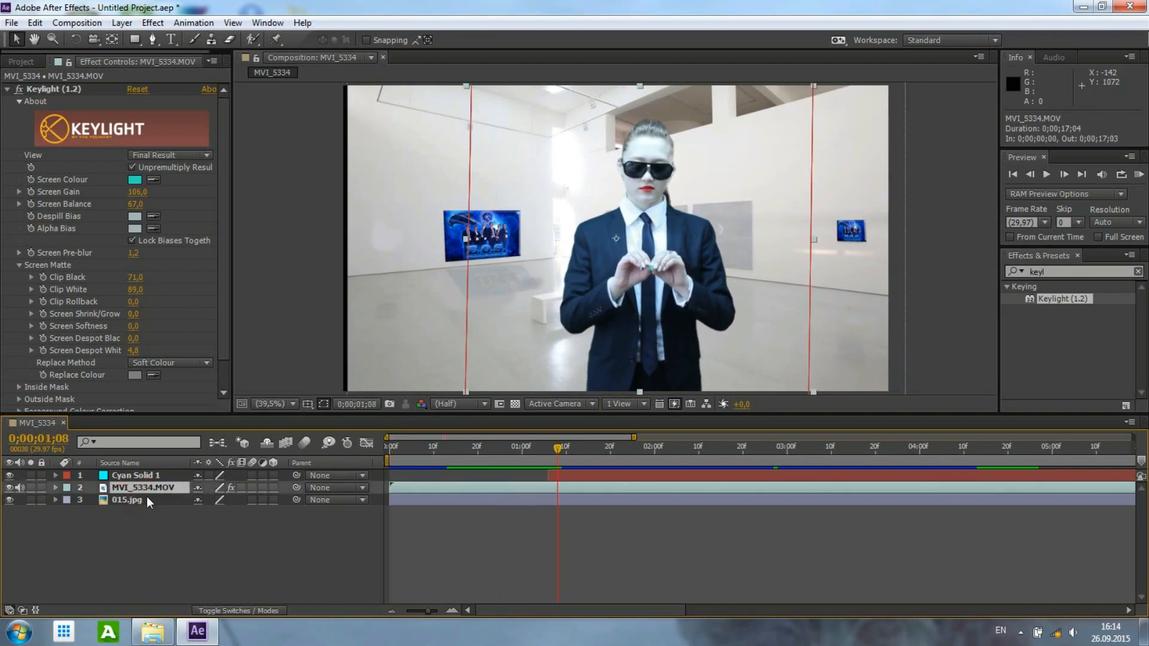
{"action": "left_click", "coordinate": [133, 500]}
{"action": "left_click_drag", "start_coordinate": [416, 327], "coordinate": [406, 326]}
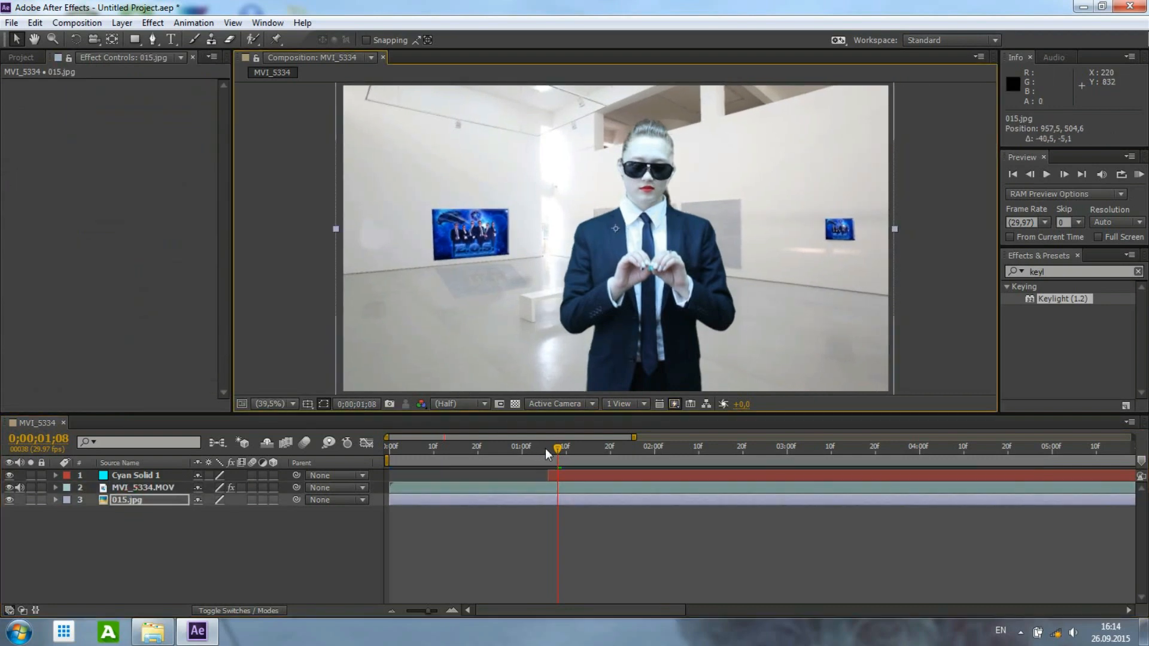
{"action": "key", "text": "space"}
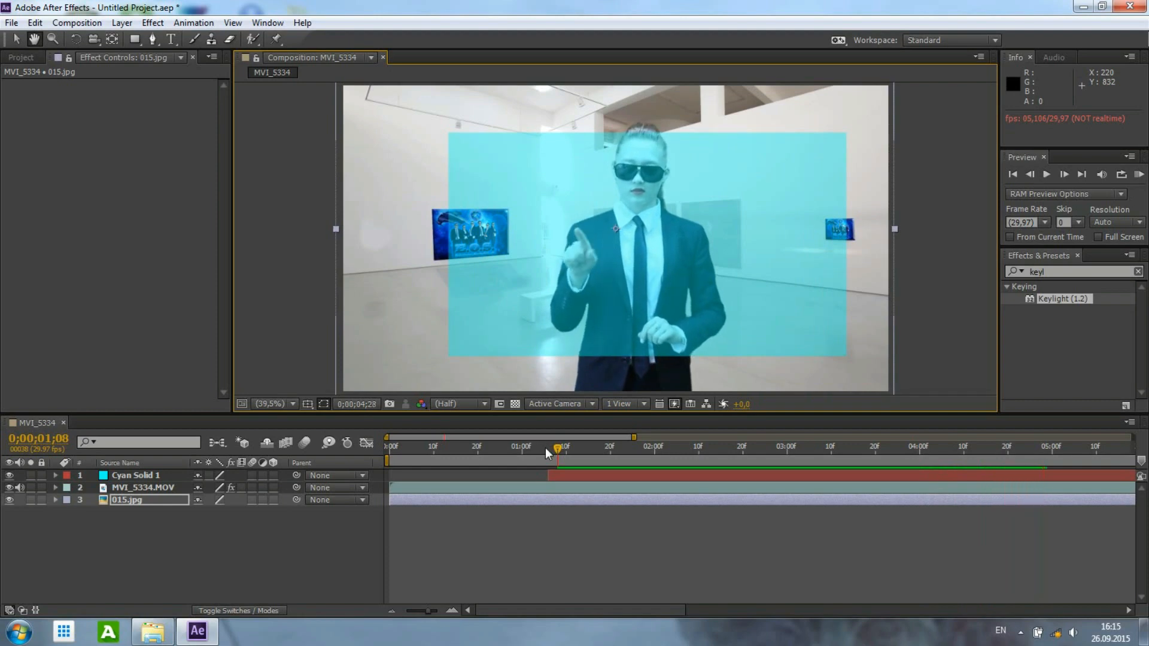
{"action": "key", "text": "space"}
Go to 0;00;05;02 and import Hot-Sun.png from the VS-23 folder into the project.
{"action": "left_click_drag", "start_coordinate": [577, 611], "coordinate": [627, 605]}
{"action": "mouse_move", "coordinate": [867, 445]}
{"action": "left_mouse_down"}
{"action": "mouse_move", "coordinate": [906, 447]}
{"action": "mouse_move", "coordinate": [885, 449]}
{"action": "left_mouse_up"}
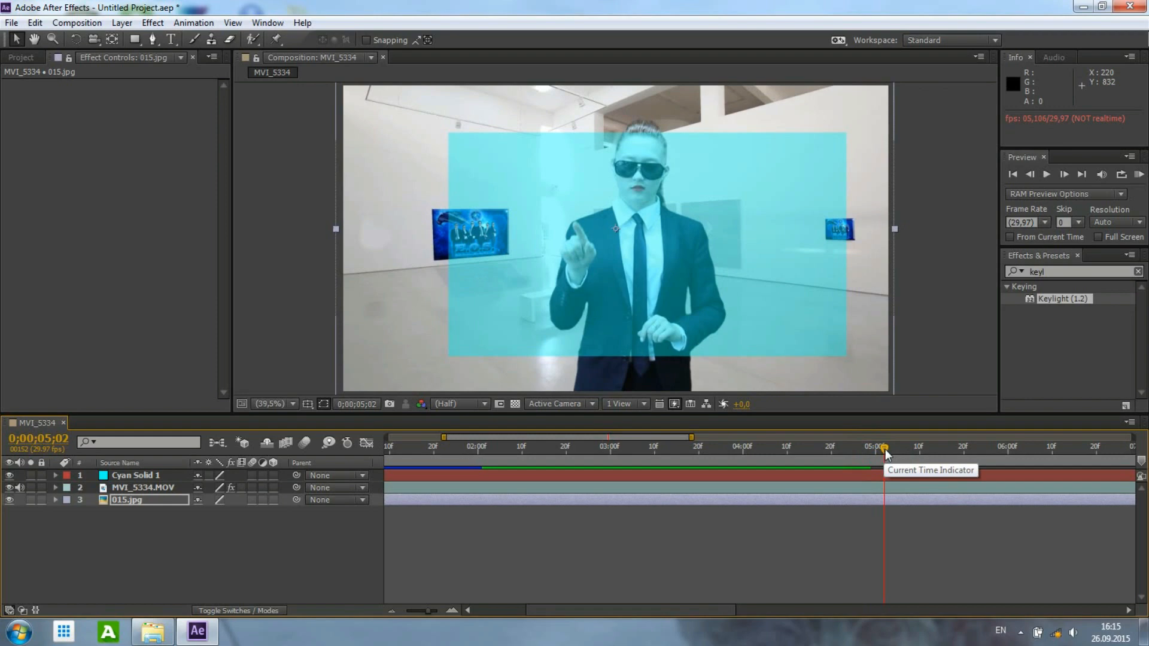
{"action": "left_click", "coordinate": [152, 631]}
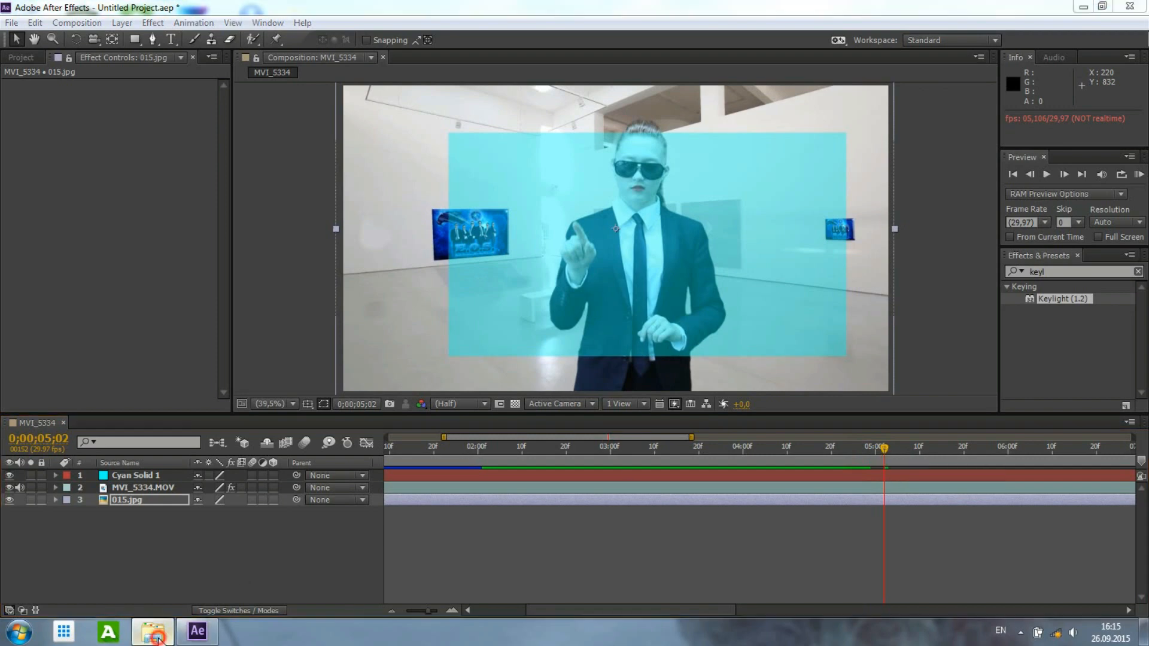
{"action": "left_click_drag", "start_coordinate": [712, 263], "coordinate": [23, 59]}
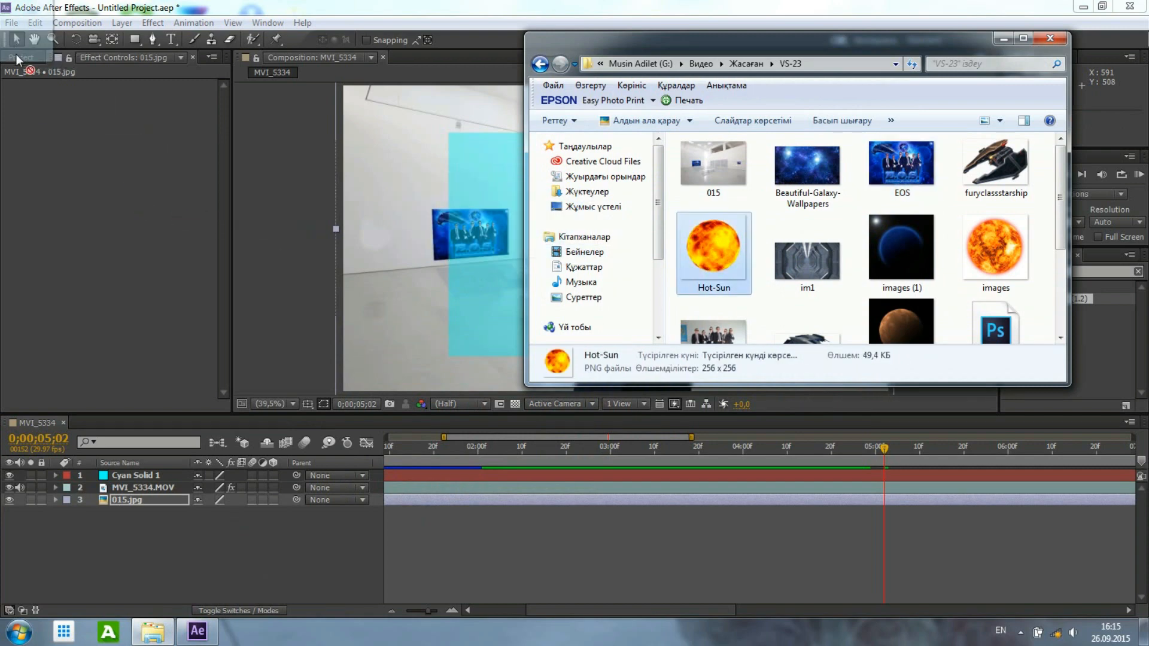
{"action": "left_click", "coordinate": [23, 59]}
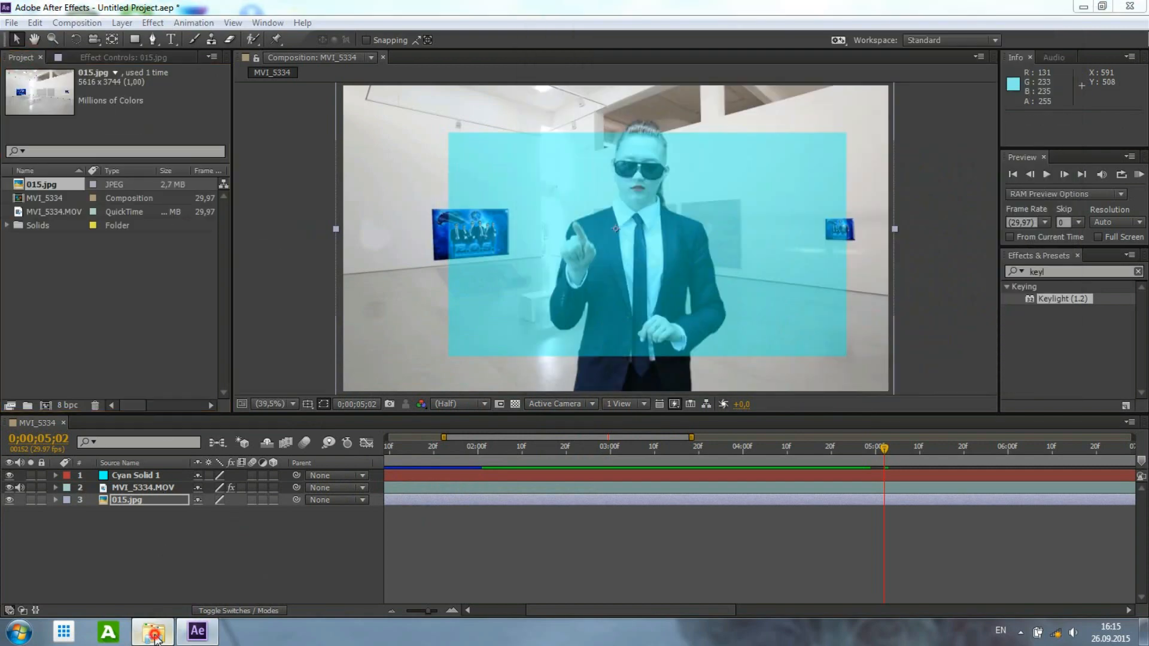
{"action": "left_click", "coordinate": [153, 631]}
{"action": "left_click_drag", "start_coordinate": [734, 234], "coordinate": [180, 270]}
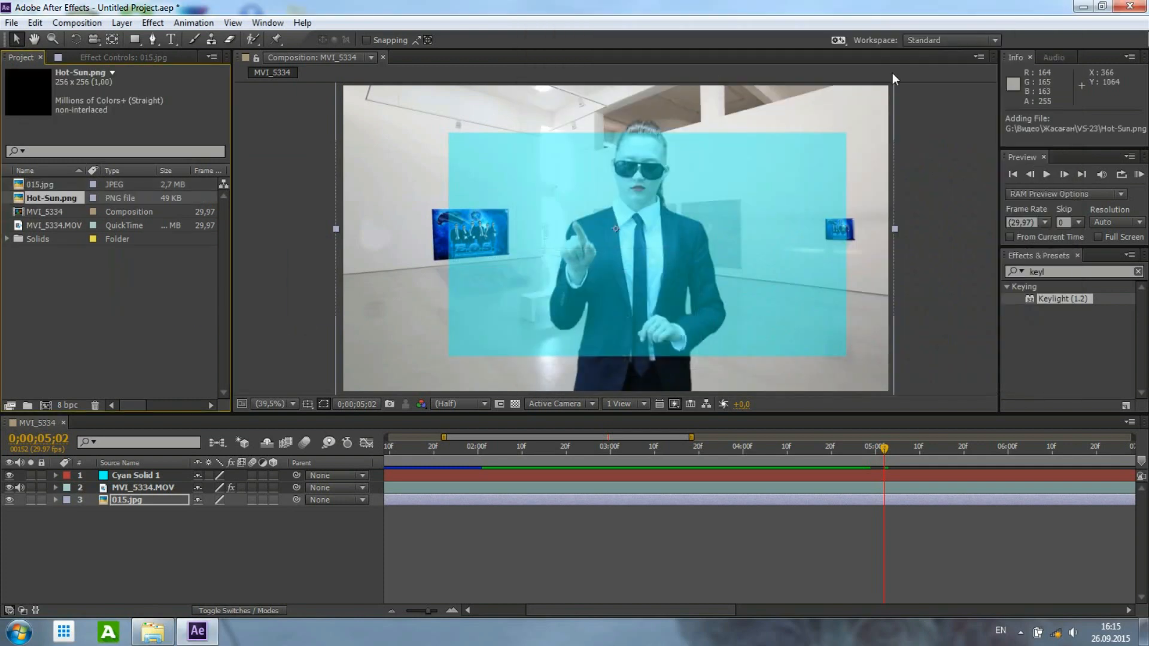
Place Hot-Sun.png as the top layer and move it to the left of the raised hand at position 575,6, 542,5.
{"action": "left_click_drag", "start_coordinate": [67, 199], "coordinate": [86, 477]}
{"action": "left_click_drag", "start_coordinate": [638, 237], "coordinate": [574, 250]}
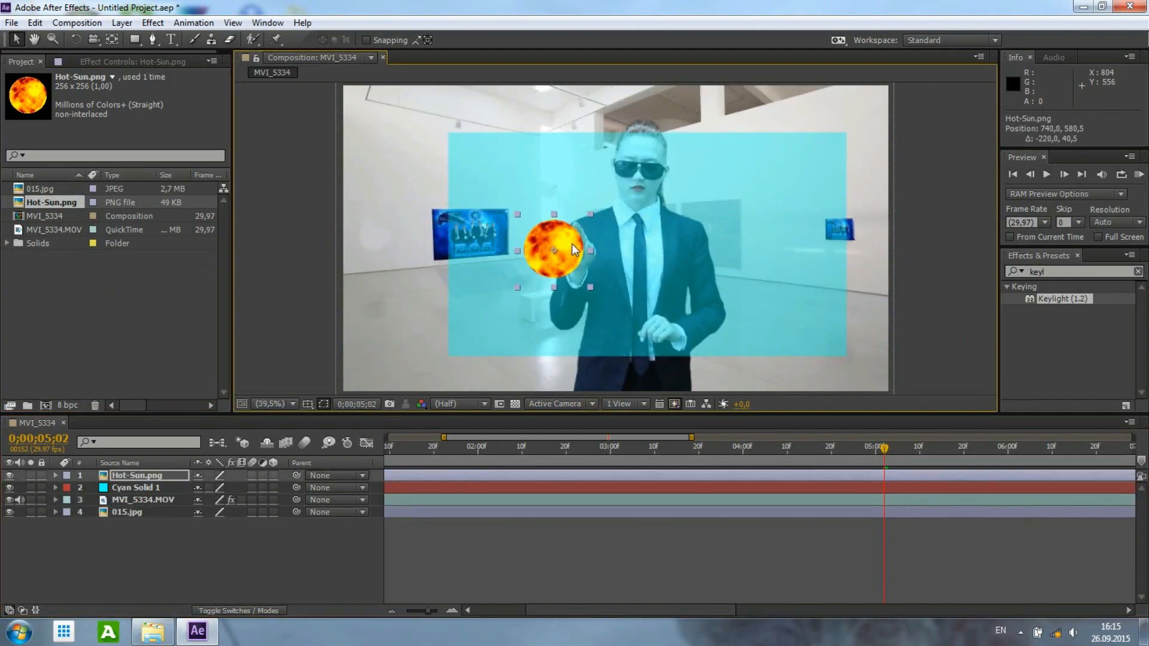
{"action": "left_click", "coordinate": [1021, 632]}
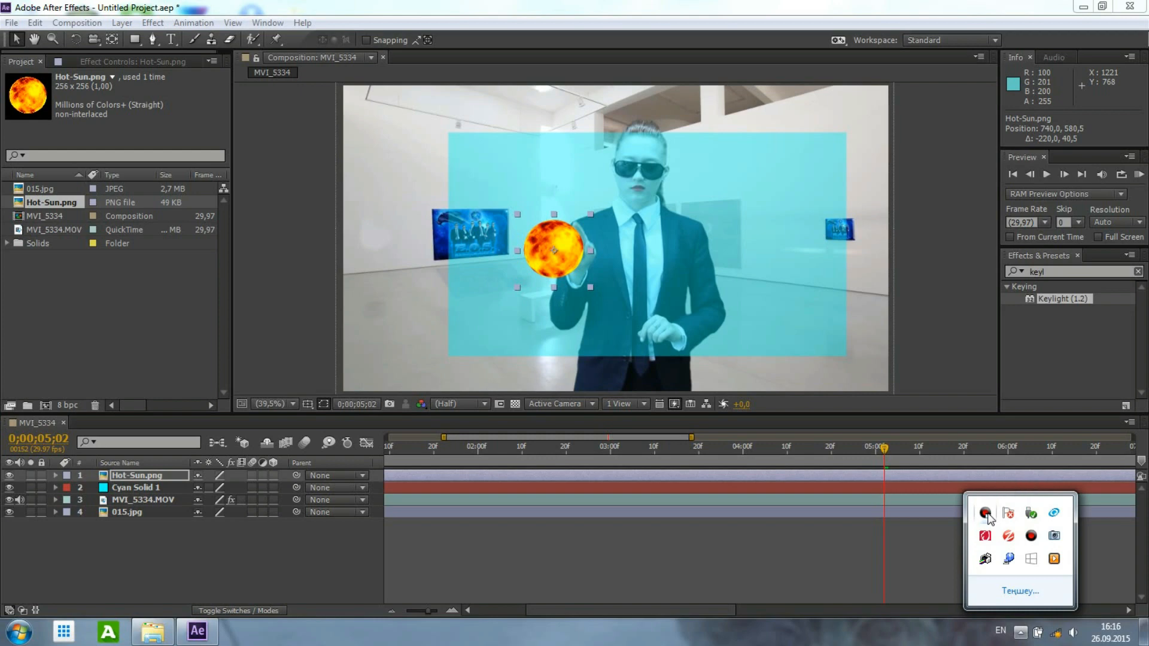
{"action": "left_click", "coordinate": [633, 296]}
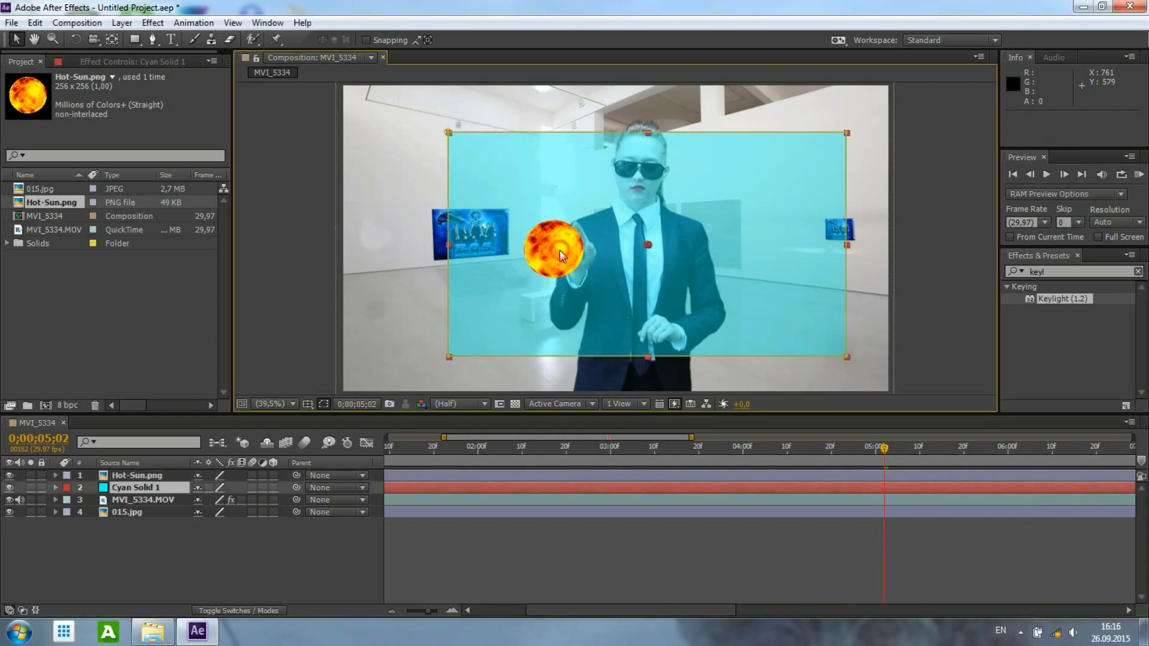
{"action": "left_click", "coordinate": [162, 477]}
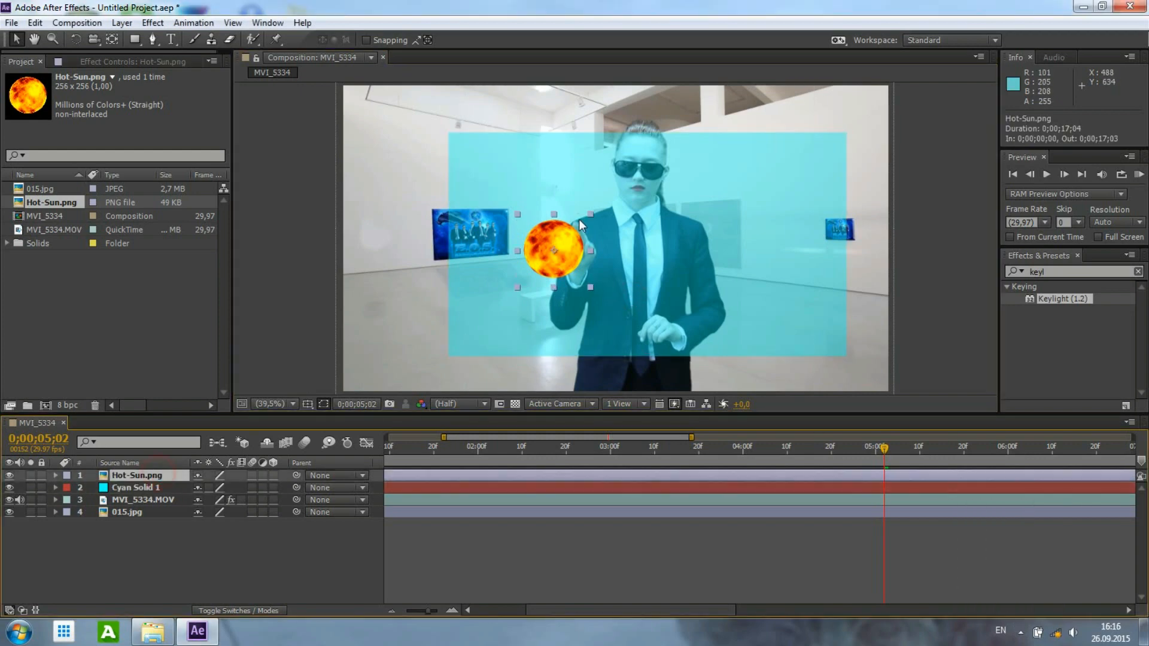
{"action": "left_click_drag", "start_coordinate": [566, 247], "coordinate": [510, 234]}
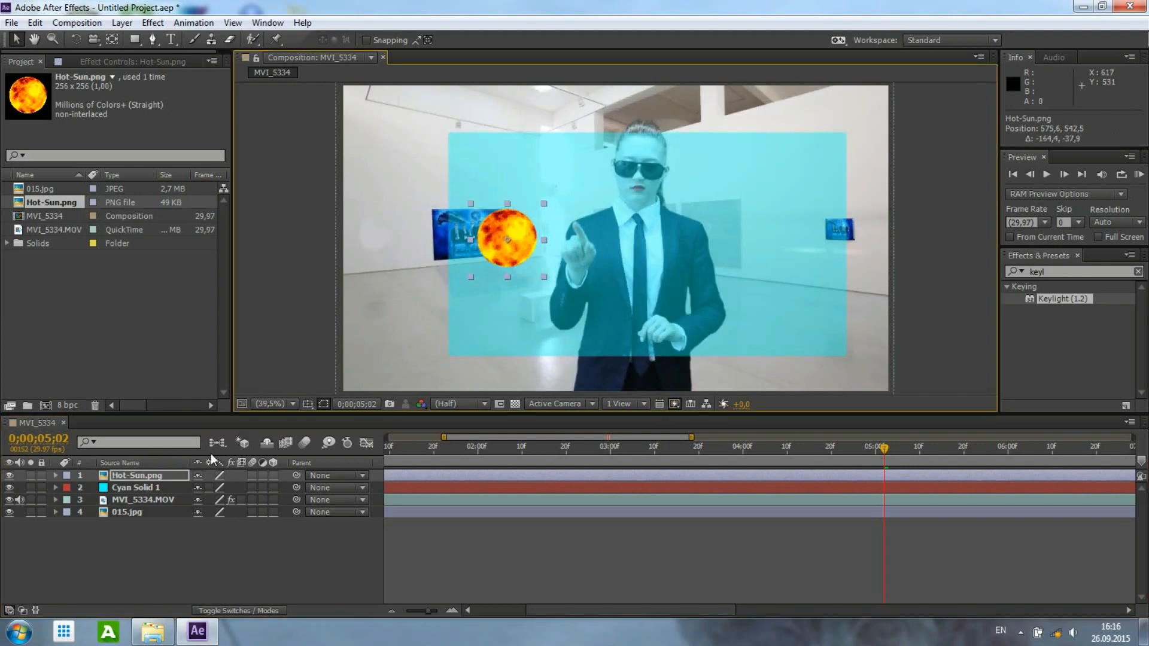
Expand Hot-Sun.png's transform properties, set its opacity to 36%, and move it over the raised finger at position 798,1, 499,5.
{"action": "key", "text": "p"}
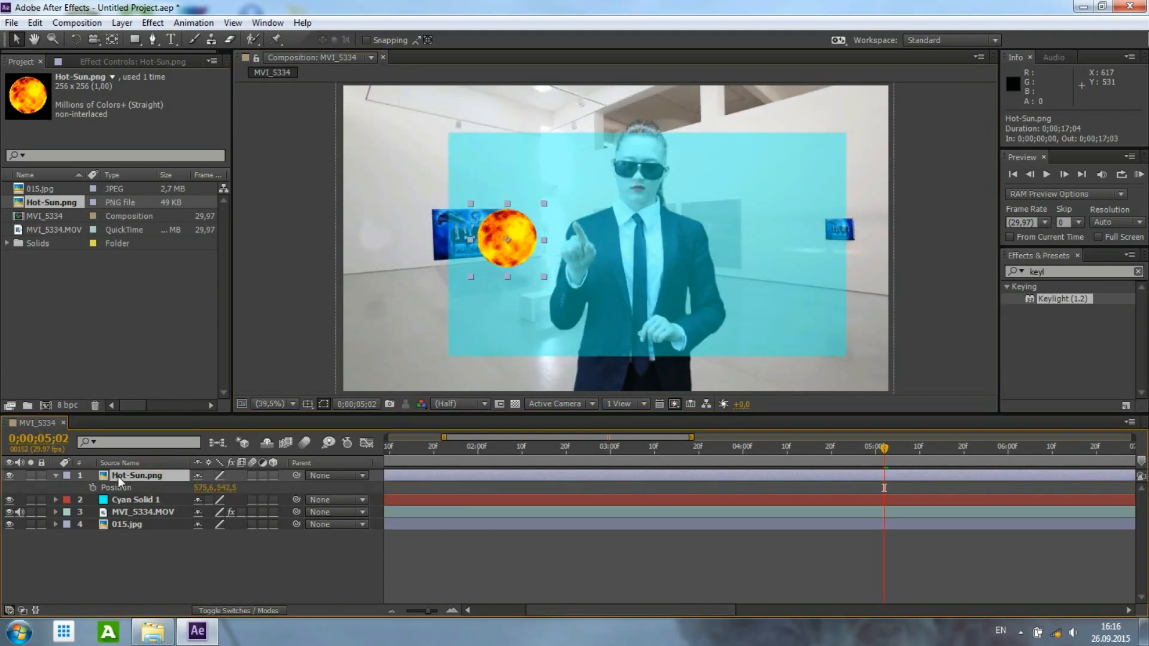
{"action": "left_click", "coordinate": [56, 476]}
{"action": "left_click", "coordinate": [56, 476]}
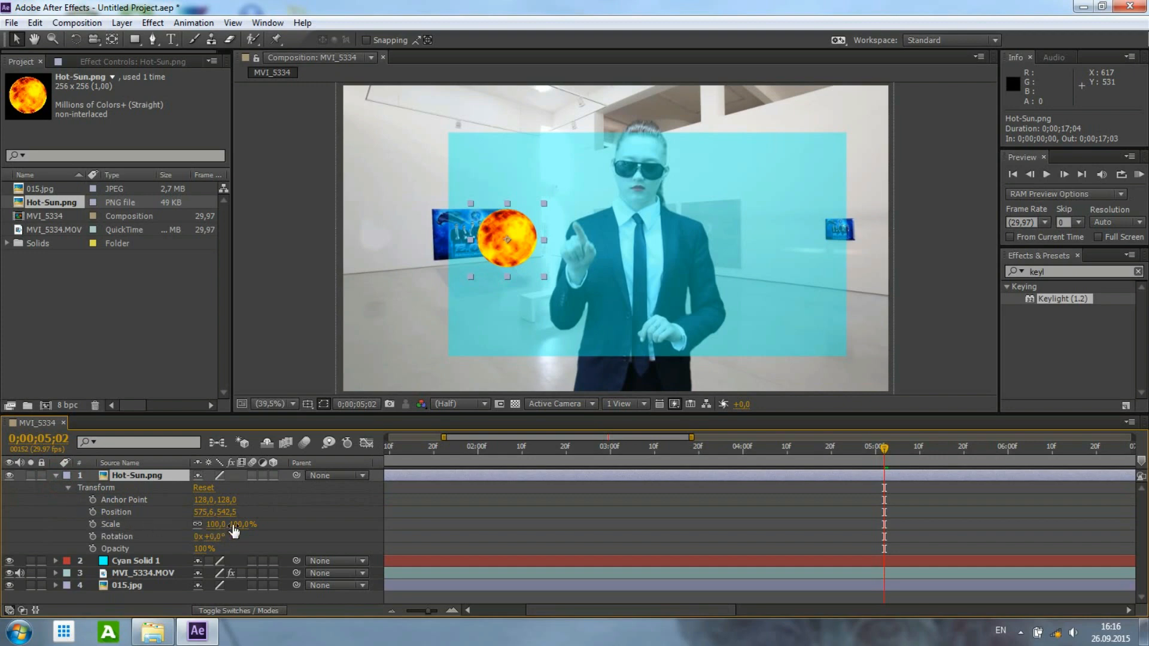
{"action": "left_click_drag", "start_coordinate": [205, 550], "coordinate": [160, 549]}
{"action": "left_click_drag", "start_coordinate": [527, 224], "coordinate": [591, 212]}
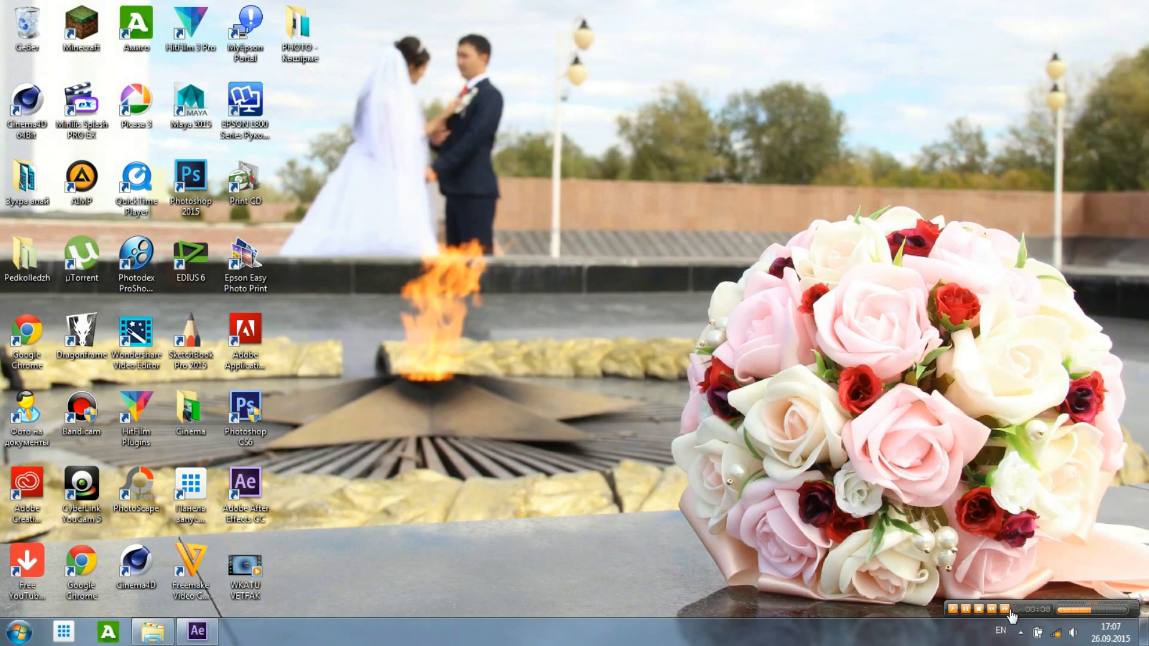
Switch back to After Effects and set the current time to 0;00;04;28.
{"action": "left_click", "coordinate": [1021, 633]}
{"action": "left_click", "coordinate": [824, 458]}
{"action": "left_click", "coordinate": [192, 637]}
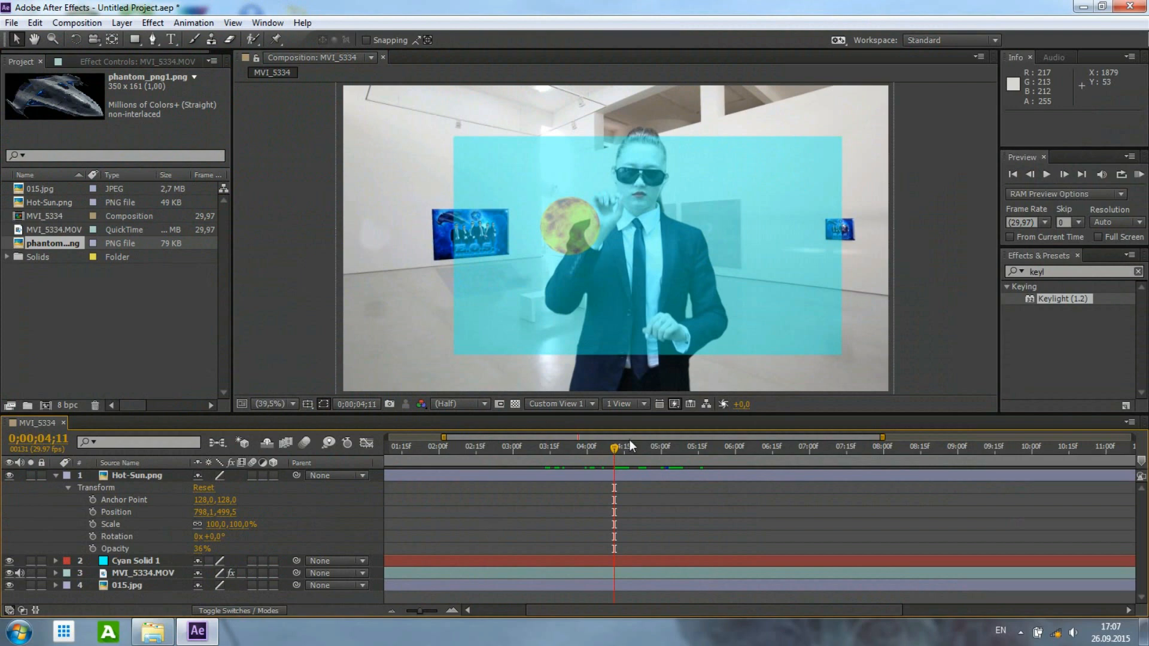
{"action": "left_click_drag", "start_coordinate": [615, 448], "coordinate": [657, 452]}
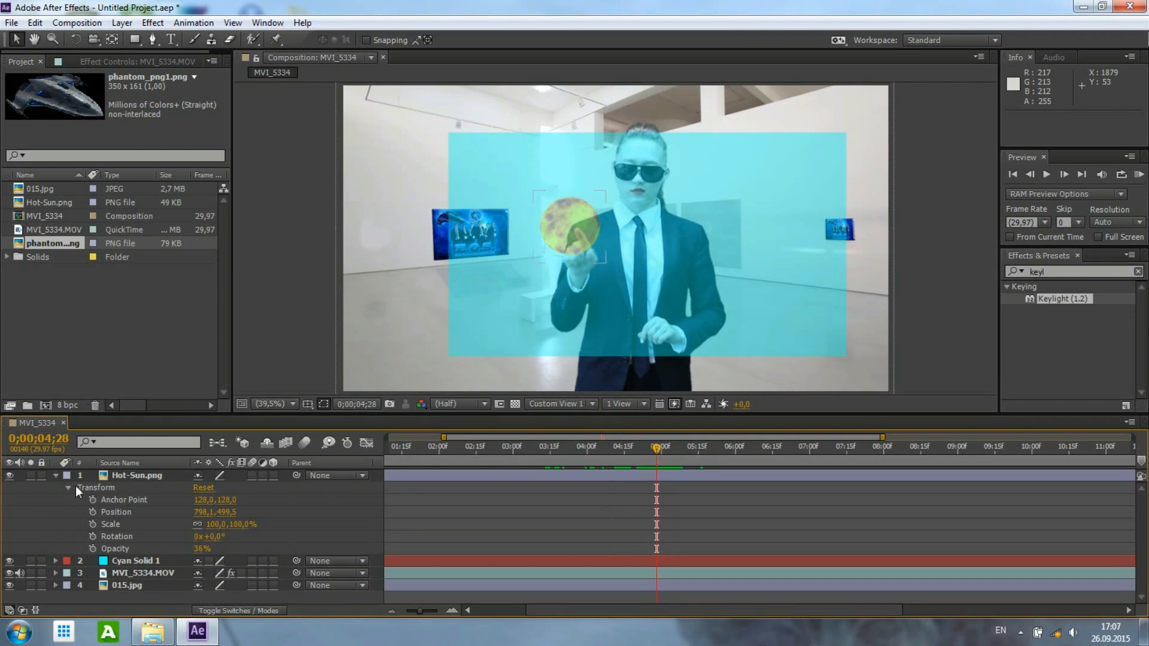
Split the Hot-Sun.png layer at 0;00;04;28 and delete the part before that time.
{"action": "left_click", "coordinate": [57, 476]}
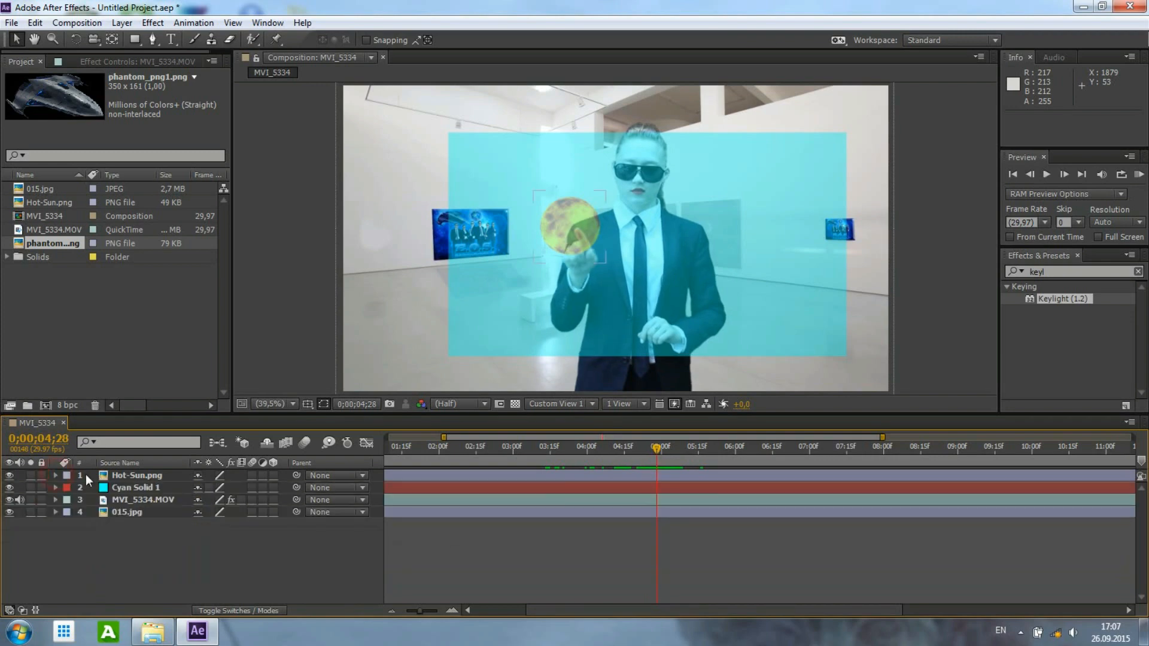
{"action": "left_click", "coordinate": [119, 476]}
{"action": "key", "text": "ctrl+shift+d"}
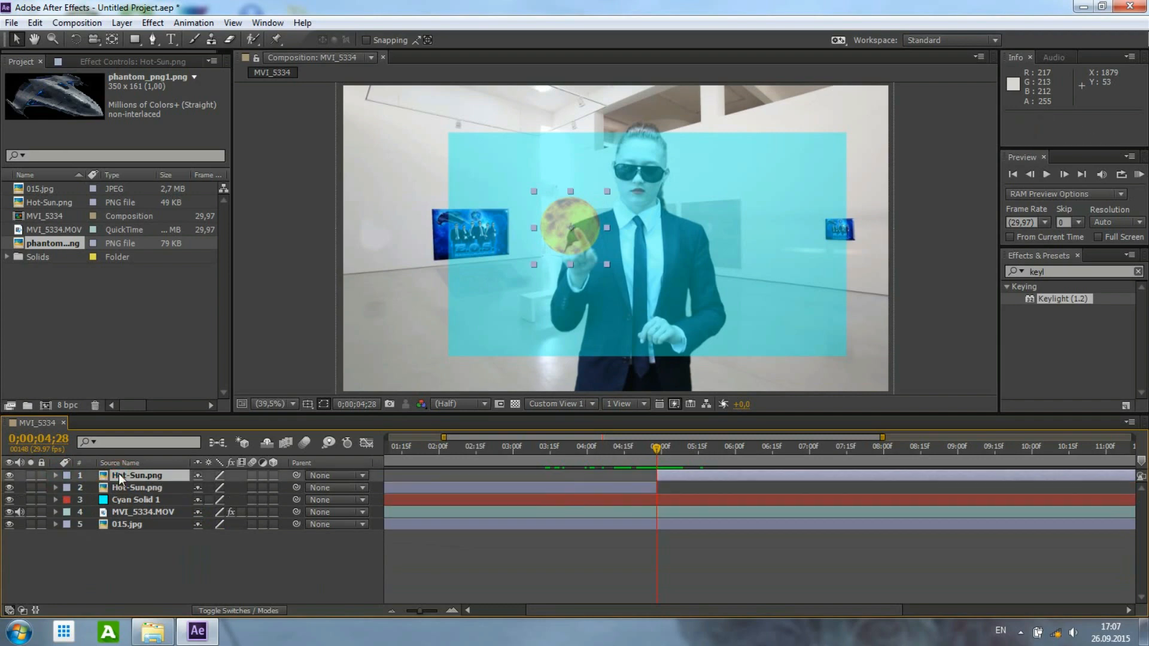
{"action": "left_click", "coordinate": [622, 483]}
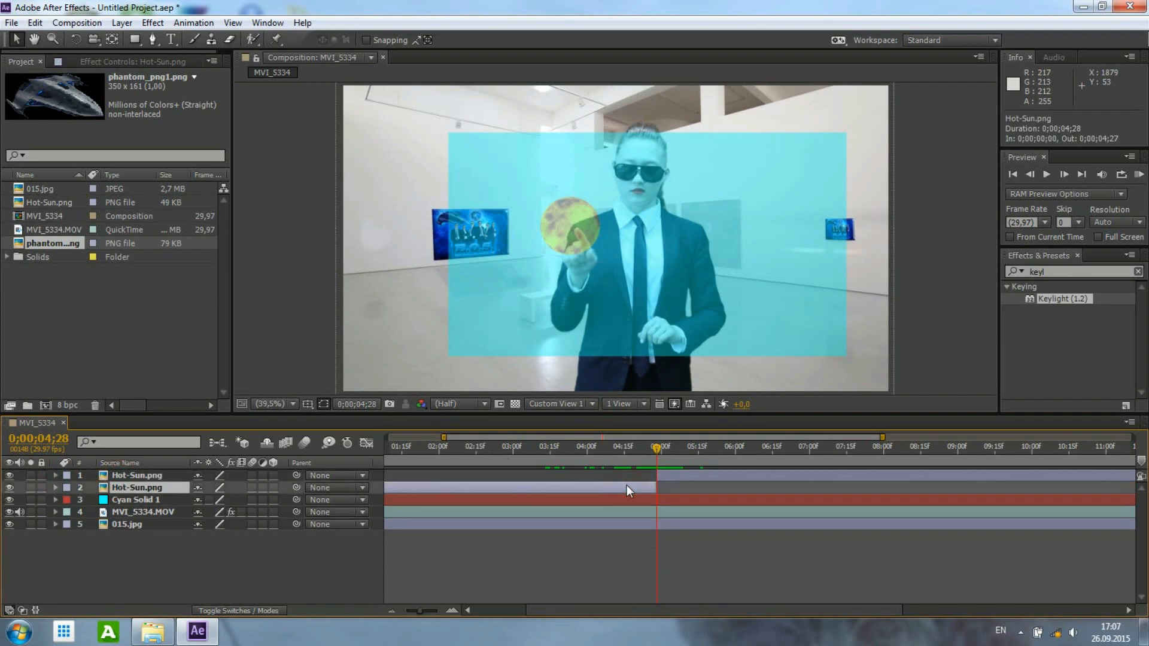
{"action": "key", "text": "Delete"}
At 0;00;05;02, scale Hot-Sun.png to 82% and move it over the raised finger at position 810,8, 494,5.
{"action": "left_click_drag", "start_coordinate": [656, 448], "coordinate": [666, 448]}
{"action": "left_click", "coordinate": [137, 478]}
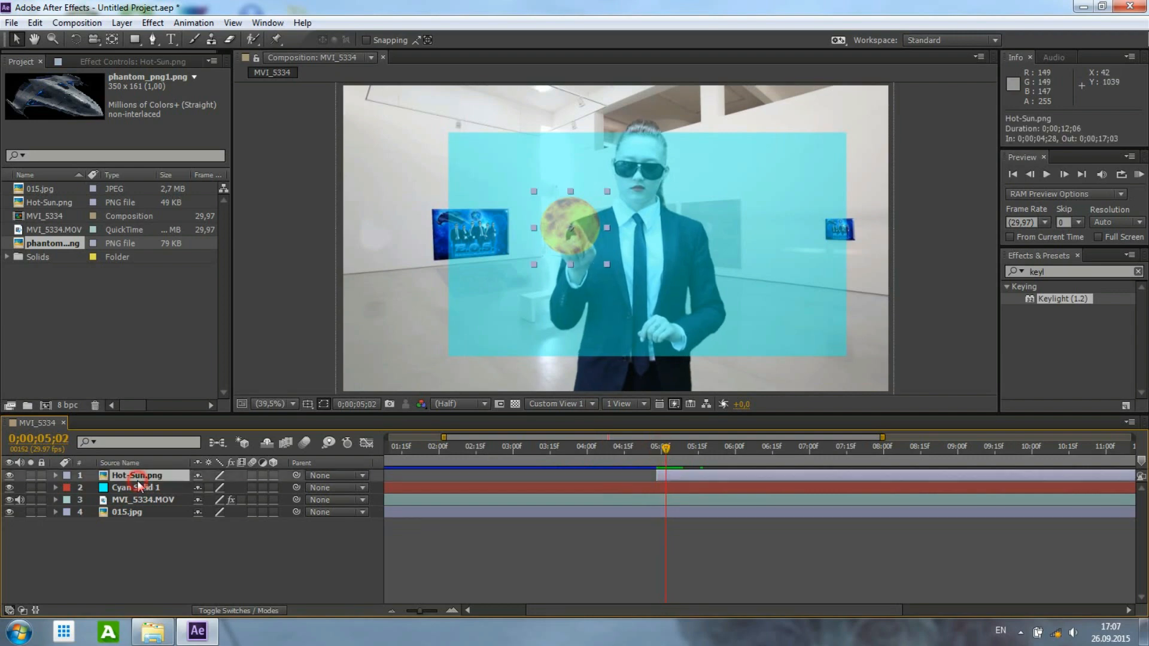
{"action": "left_click", "coordinate": [55, 477]}
{"action": "key", "text": "p"}
{"action": "left_click", "coordinate": [55, 475]}
{"action": "left_click", "coordinate": [55, 475]}
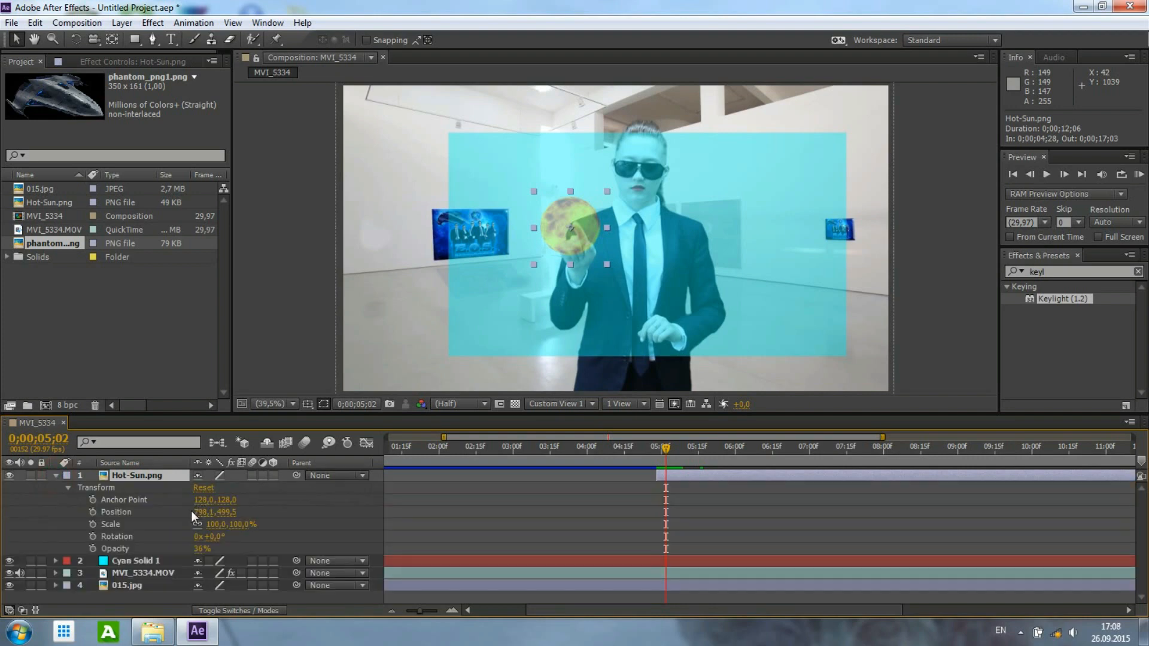
{"action": "left_click_drag", "start_coordinate": [239, 532], "coordinate": [216, 532]}
{"action": "left_click_drag", "start_coordinate": [576, 231], "coordinate": [580, 229]}
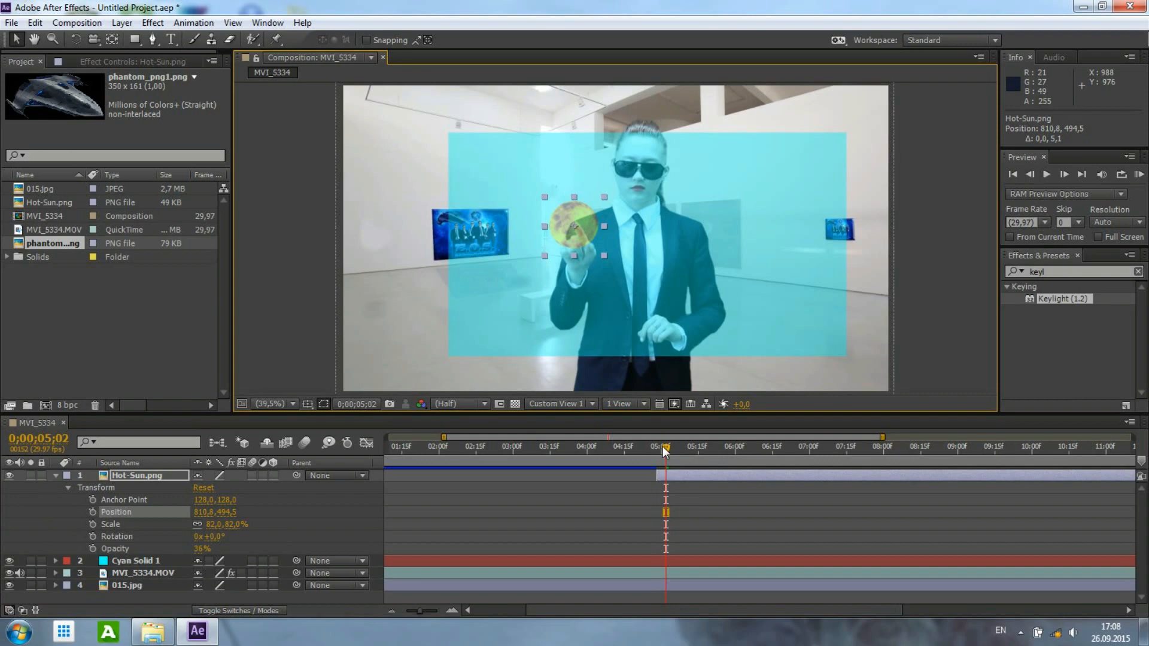
At 0;00;06;08, move Hot-Sun.png to position 803,2, 524,8 and turn on keyframing for its position.
{"action": "left_click_drag", "start_coordinate": [663, 447], "coordinate": [755, 453]}
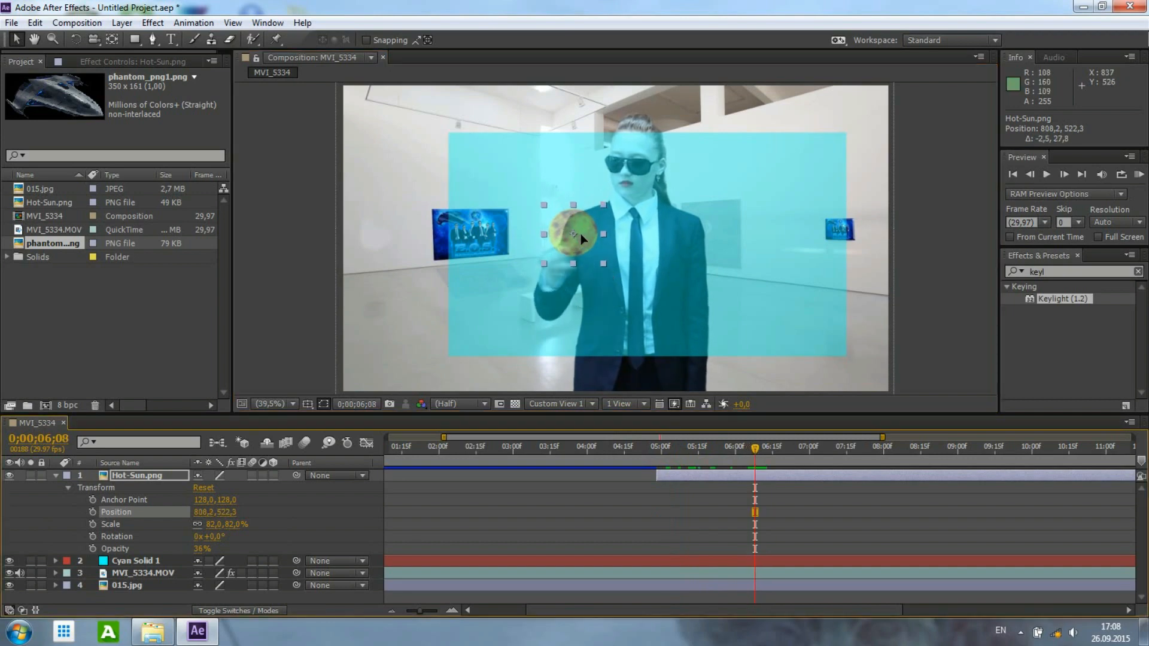
{"action": "left_click_drag", "start_coordinate": [581, 233], "coordinate": [579, 235]}
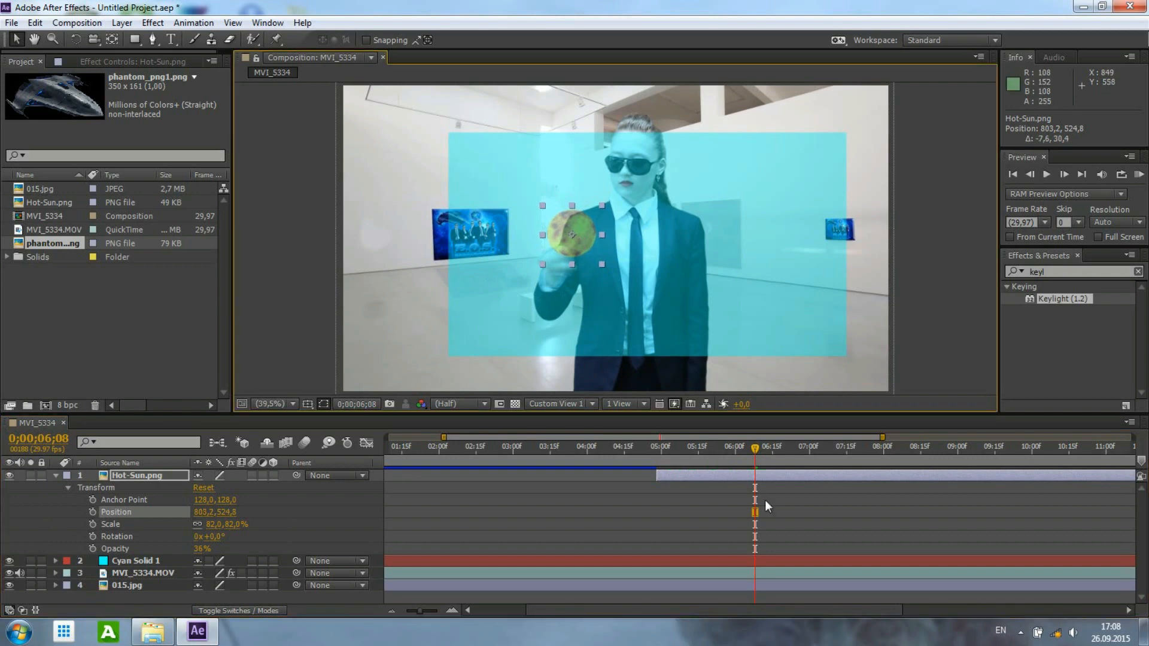
{"action": "key", "text": "u"}
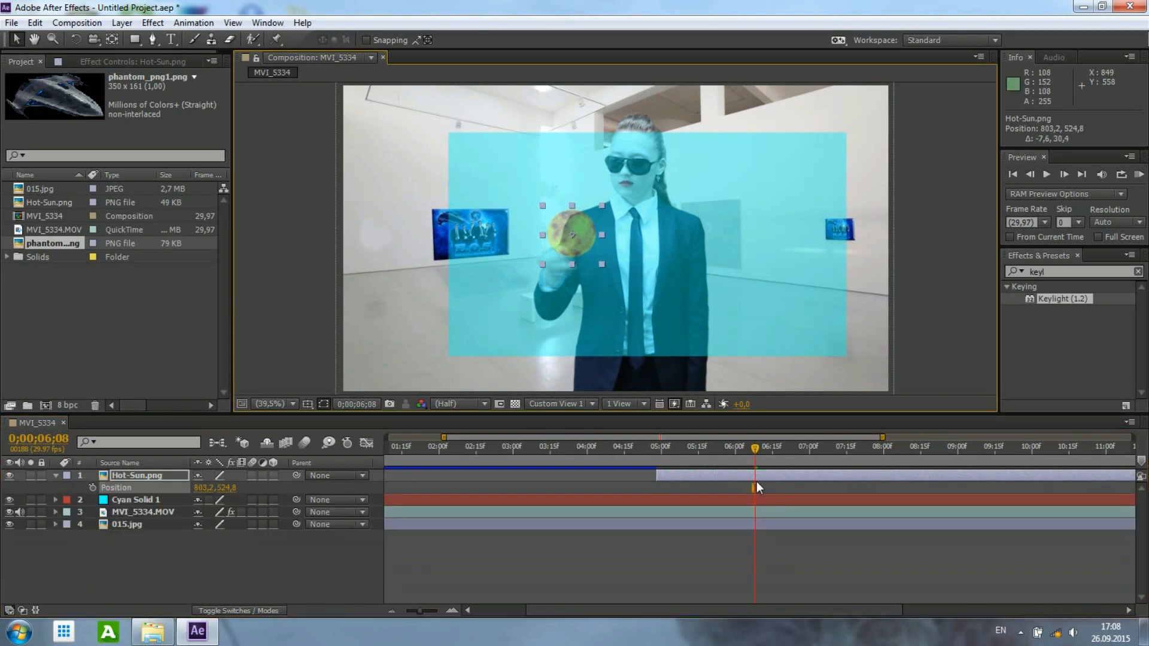
{"action": "left_click", "coordinate": [92, 488]}
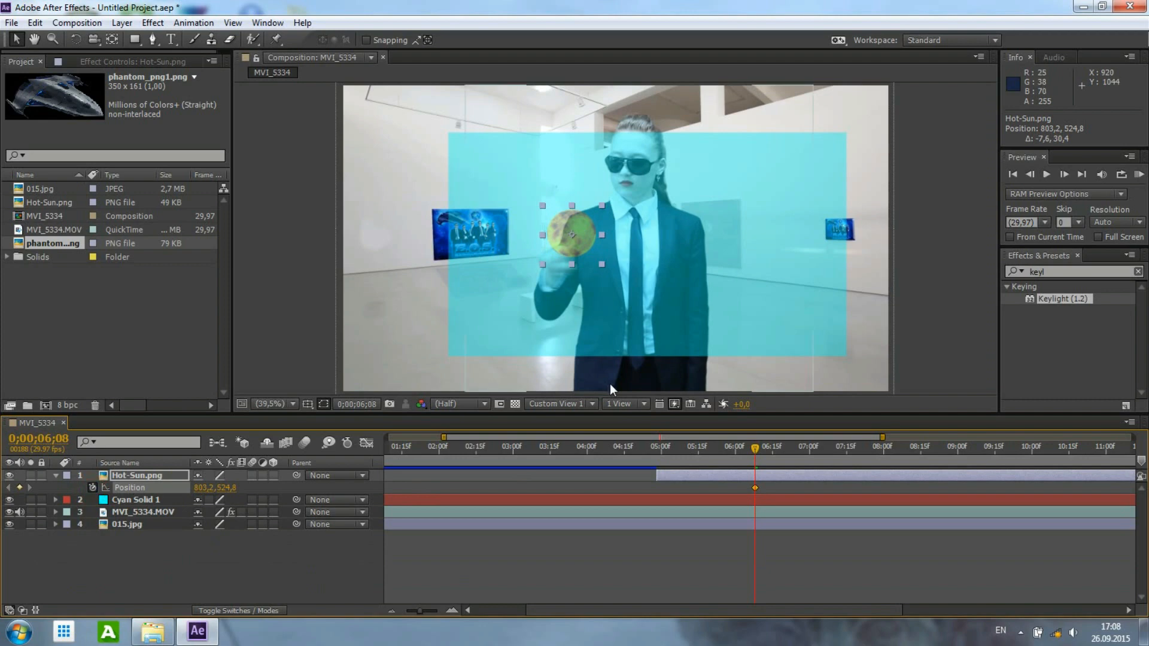
Arrange Hot-Sun.png's position keyframes at 0;00;04;28 and 0;00;06;04, and add another at 0;00;06;08.
{"action": "left_click", "coordinate": [19, 488]}
{"action": "left_click_drag", "start_coordinate": [755, 488], "coordinate": [733, 487]}
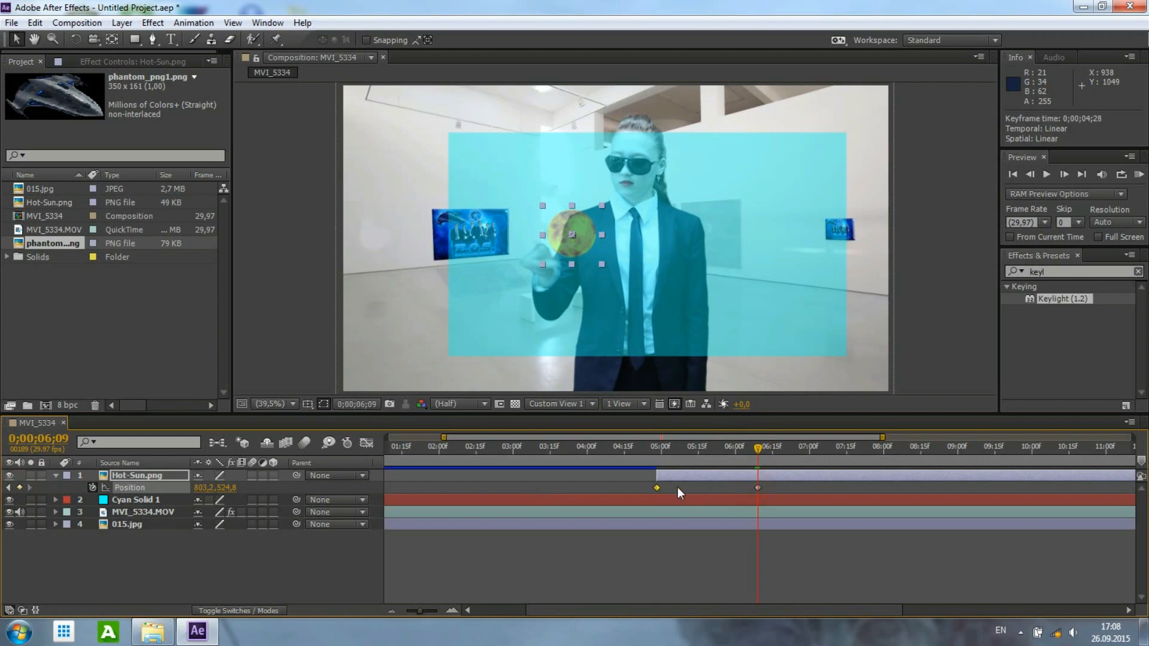
{"action": "left_click_drag", "start_coordinate": [757, 458], "coordinate": [752, 452]}
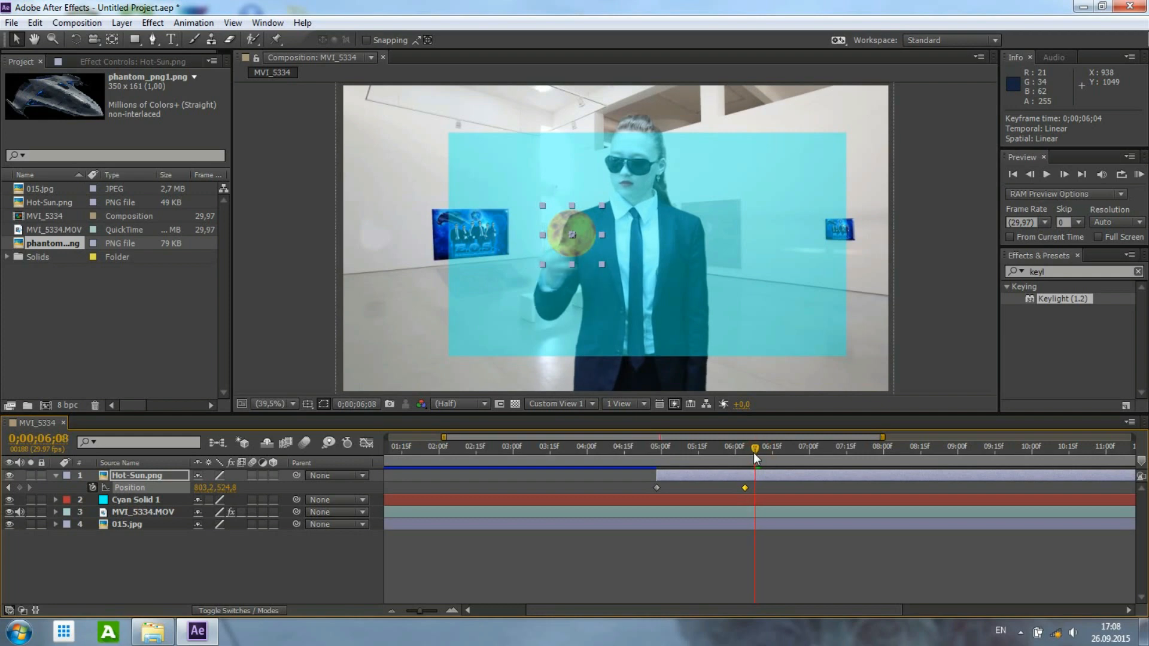
{"action": "left_click", "coordinate": [19, 487]}
Keyframe Hot-Sun.png moving left frame by frame from 0;00;06;09 to 0;00;06;12, through 575,6, 517,2 at 0;00;06;10, ending at 337,8, 443,9.
{"action": "left_click_drag", "start_coordinate": [428, 614], "coordinate": [449, 609]}
{"action": "left_click", "coordinate": [803, 461]}
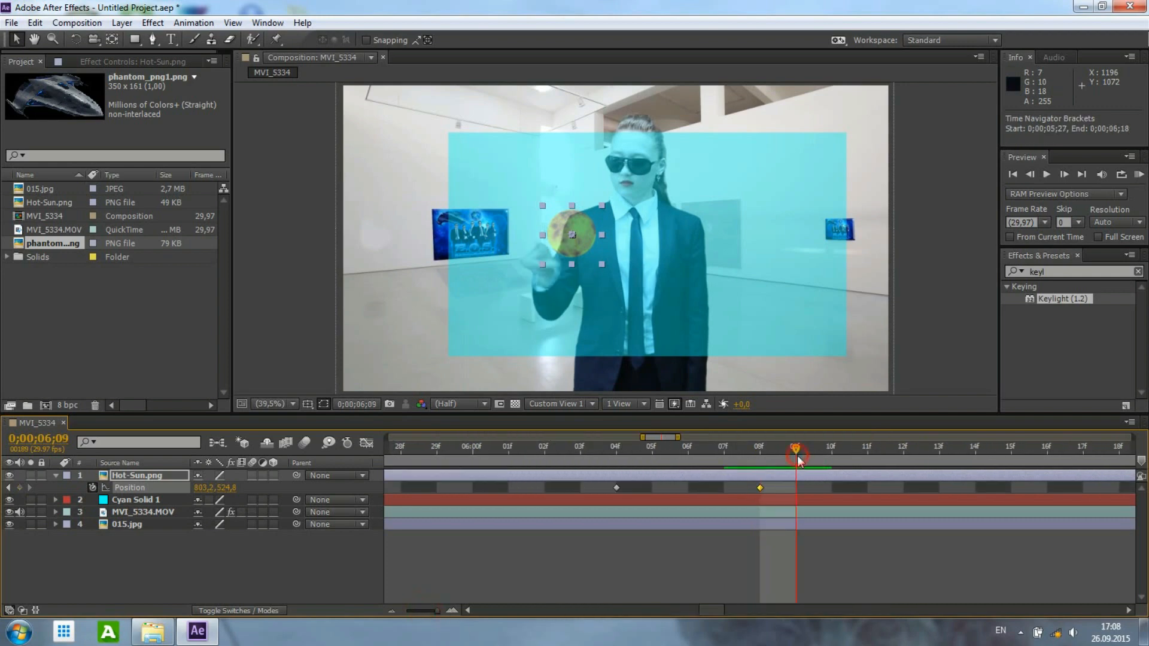
{"action": "left_click_drag", "start_coordinate": [577, 237], "coordinate": [520, 247]}
{"action": "left_click", "coordinate": [832, 448]}
{"action": "key", "text": "ctrl+z"}
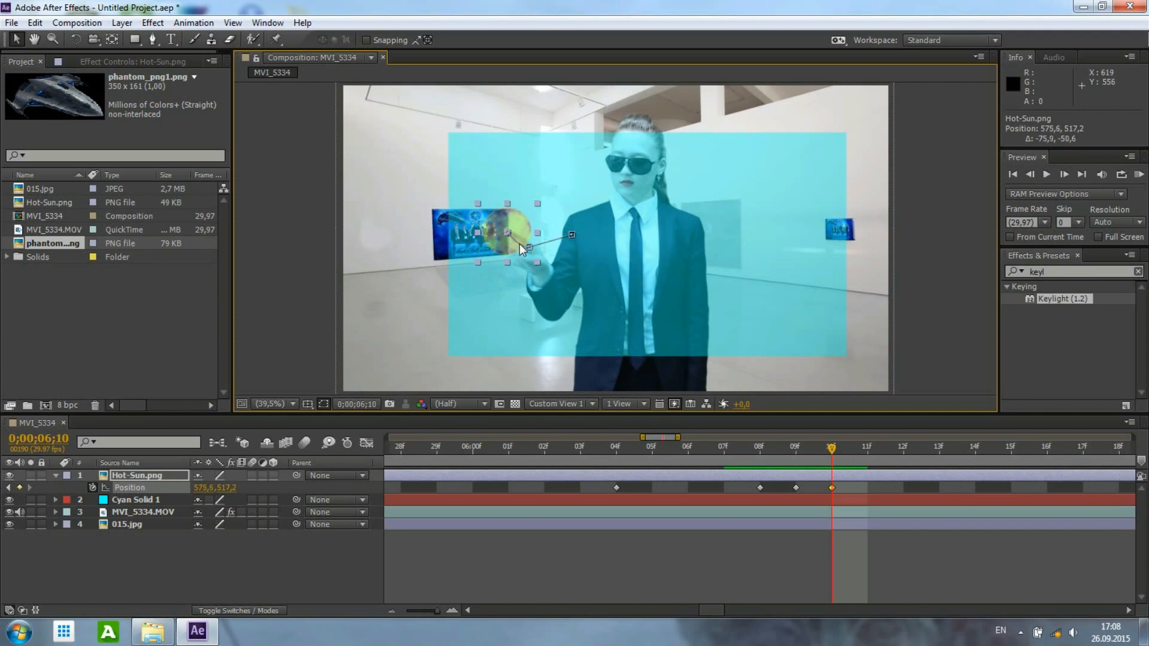
{"action": "left_click", "coordinate": [869, 455]}
{"action": "left_click_drag", "start_coordinate": [512, 249], "coordinate": [472, 240]}
{"action": "left_click", "coordinate": [911, 446]}
{"action": "mouse_move", "coordinate": [480, 236]}
{"action": "left_mouse_down"}
{"action": "mouse_move", "coordinate": [445, 227]}
{"action": "mouse_move", "coordinate": [461, 223]}
{"action": "left_mouse_up"}
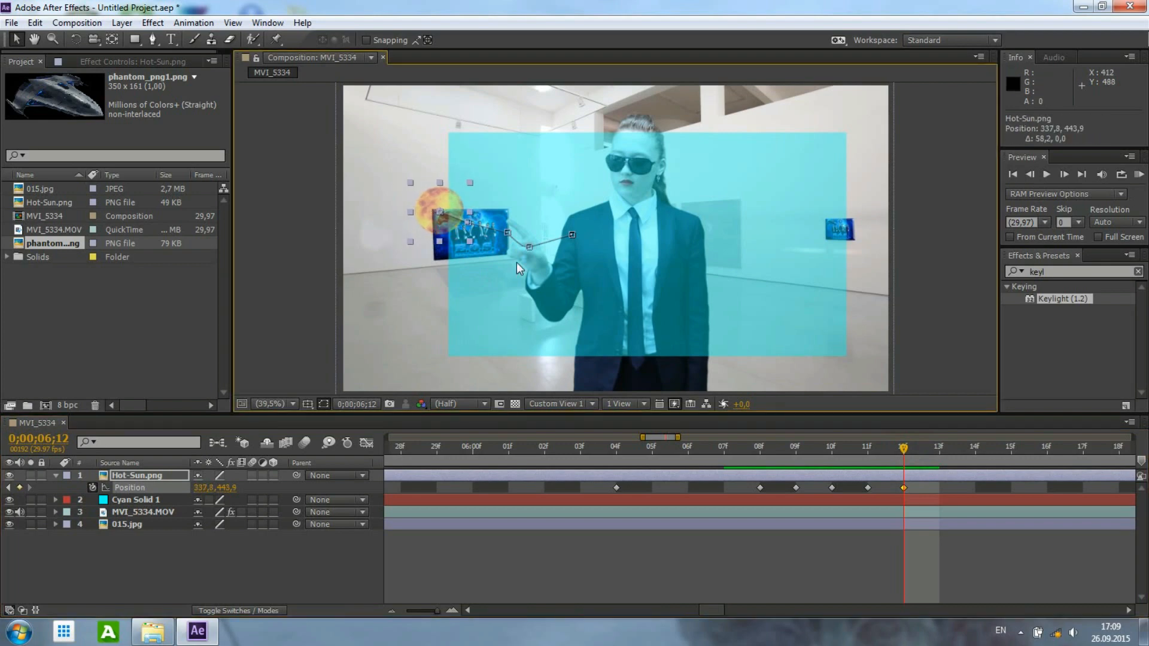
Adjust Hot-Sun.png's position at 0;00;06;11 to 459,2, 486,9 and return to 0;00;06;12.
{"action": "left_click", "coordinate": [870, 452]}
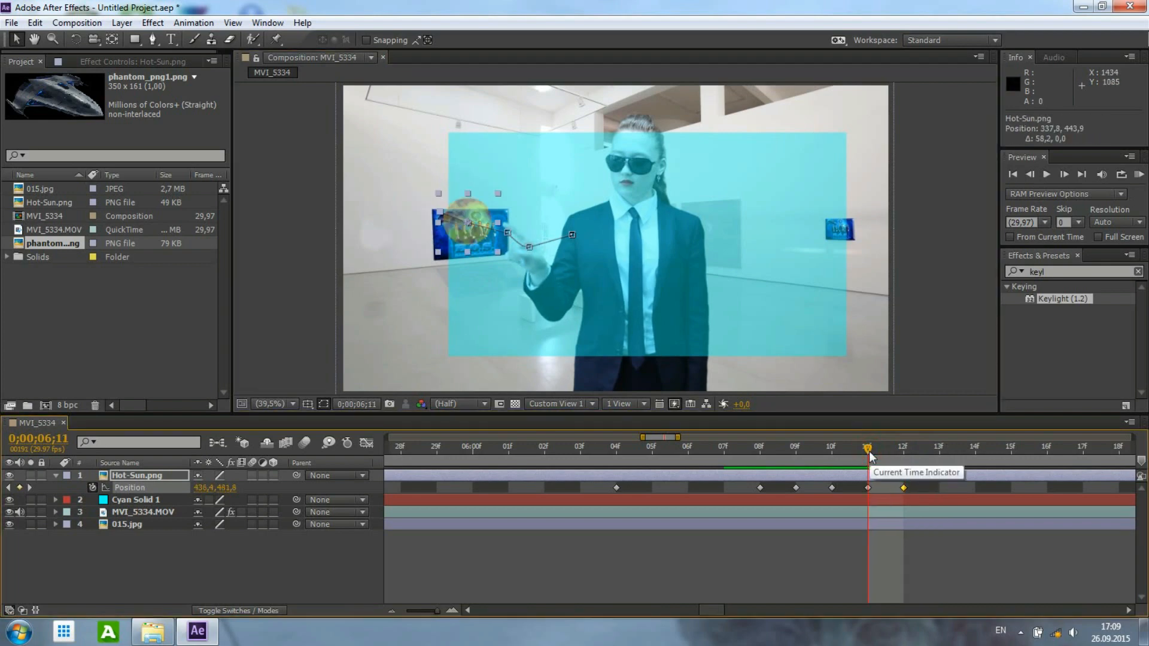
{"action": "left_click_drag", "start_coordinate": [480, 239], "coordinate": [489, 241]}
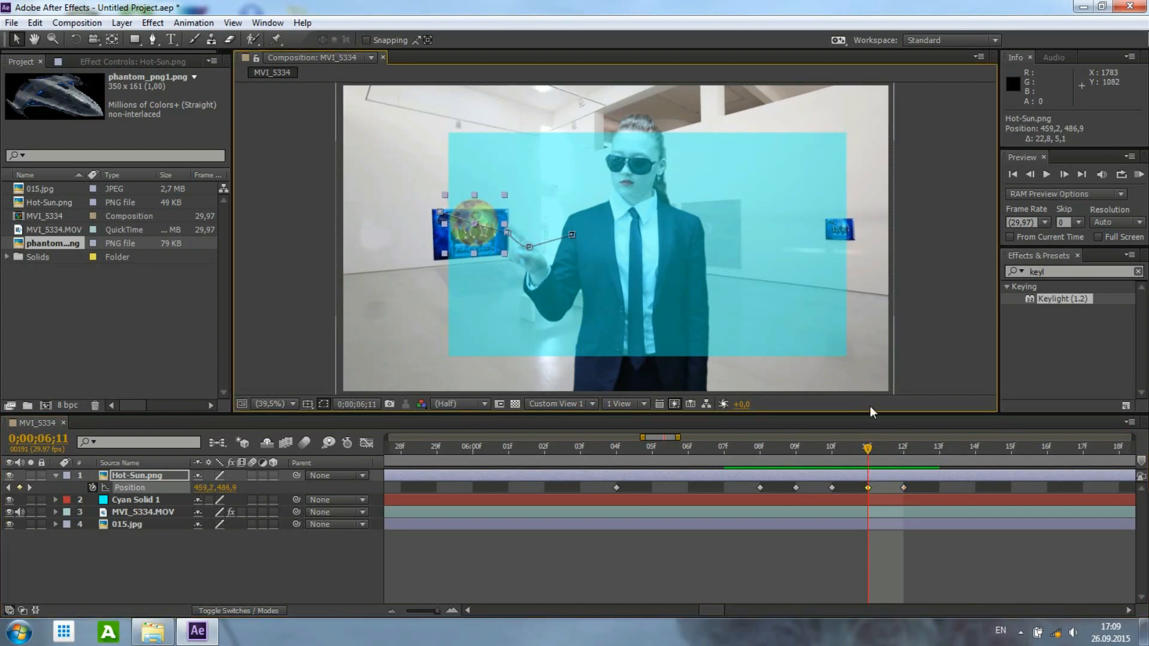
{"action": "left_click", "coordinate": [904, 452]}
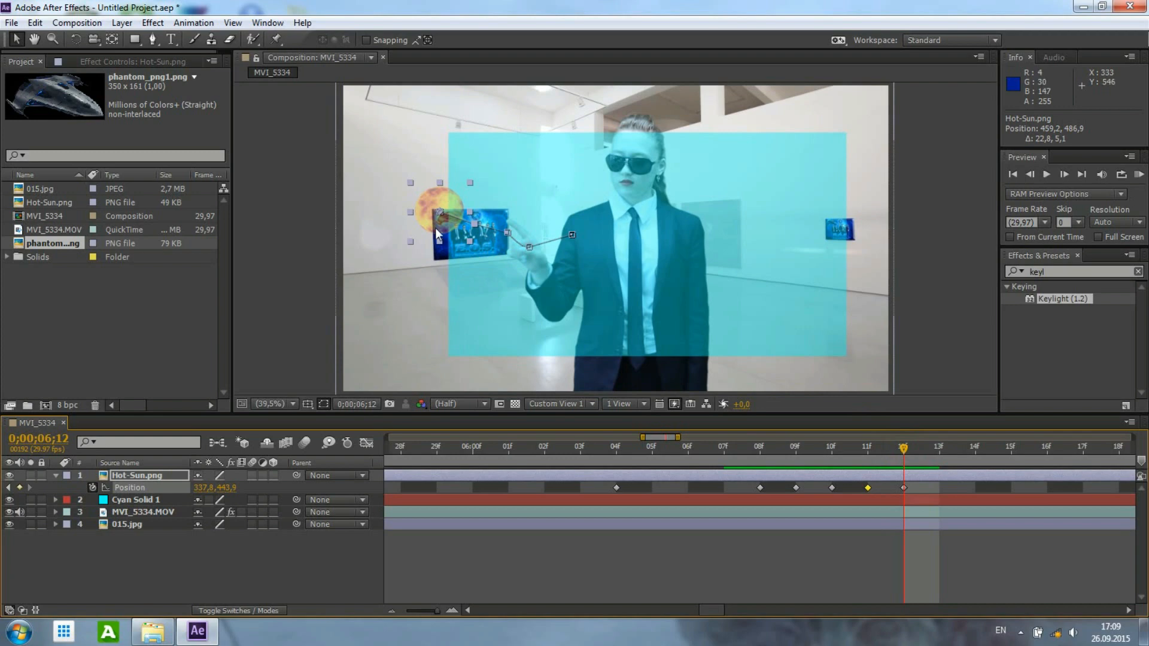
Add a new mask to the Hot-Sun.png layer and expand its mask group.
{"action": "right_click", "coordinate": [132, 476]}
{"action": "left_click", "coordinate": [270, 56]}
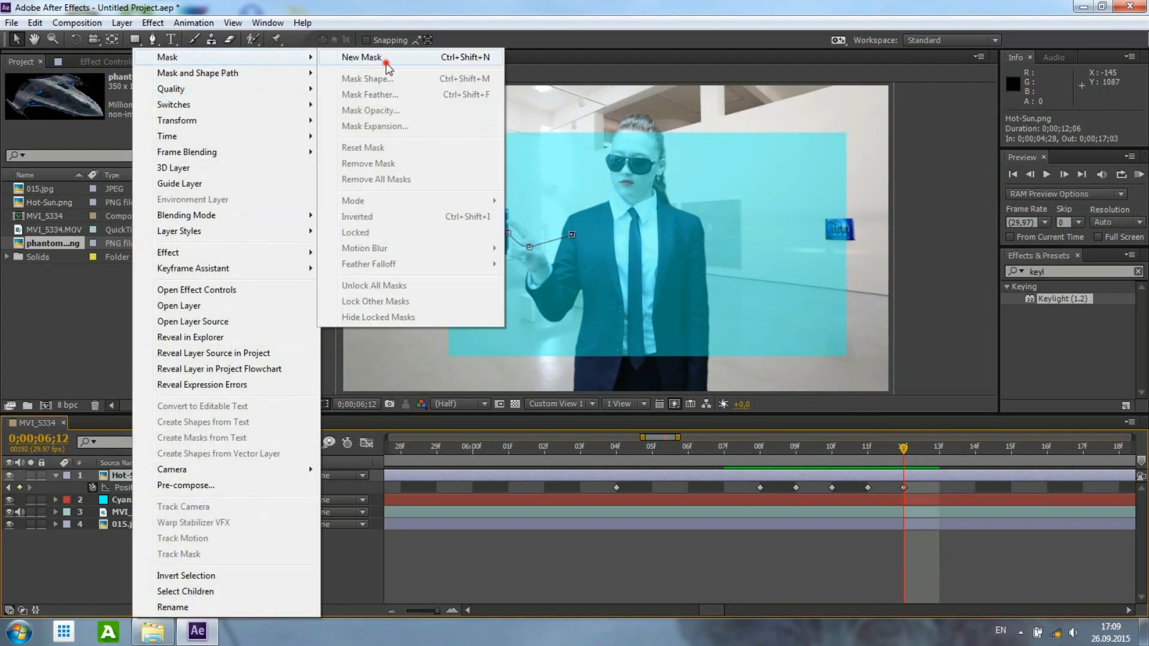
{"action": "left_click", "coordinate": [347, 57]}
{"action": "left_click", "coordinate": [142, 472]}
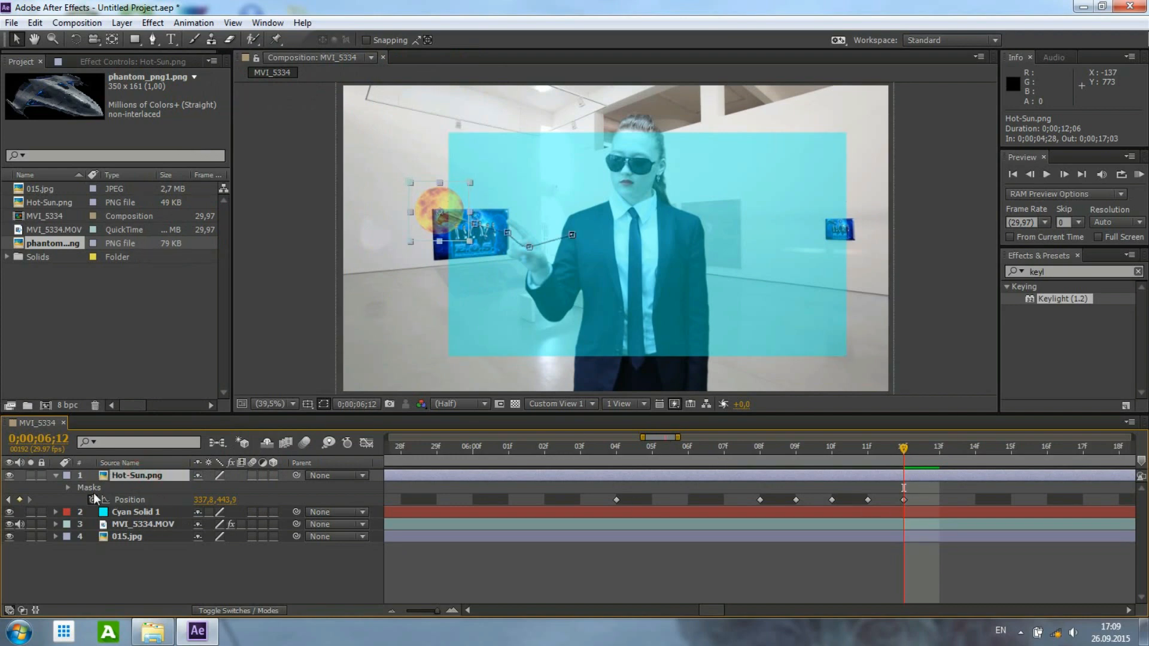
{"action": "left_click", "coordinate": [68, 487]}
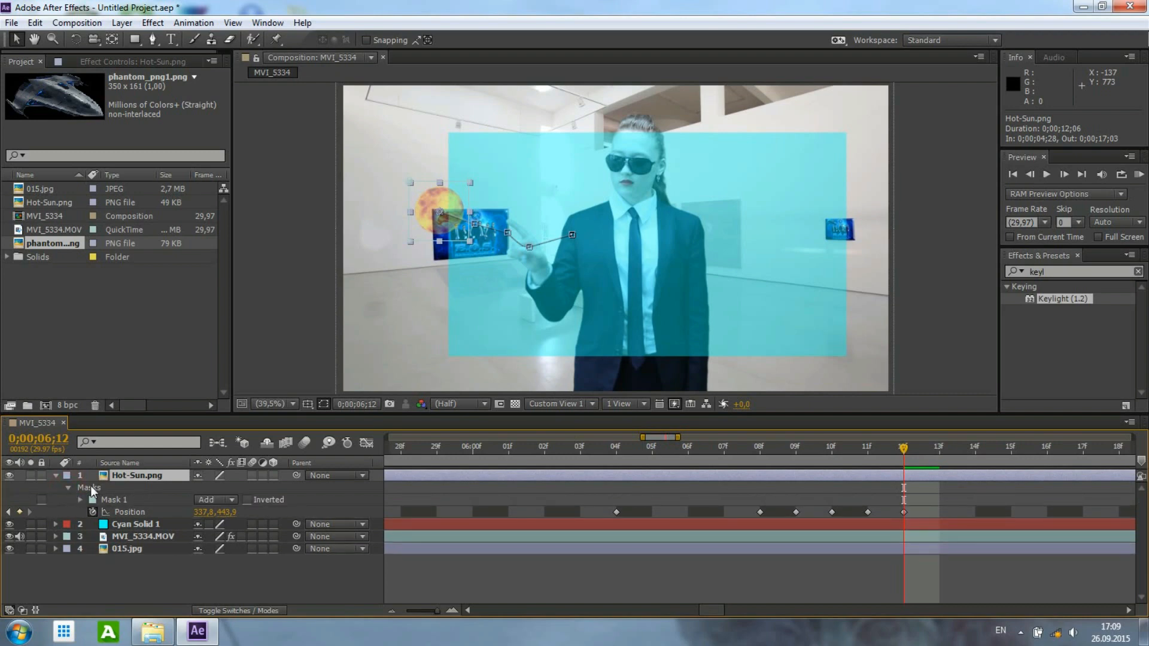
Create a Mask Path keyframe for Mask 1 on Hot-Sun.png and move it to 0;00;06;11.
{"action": "key", "text": "m"}
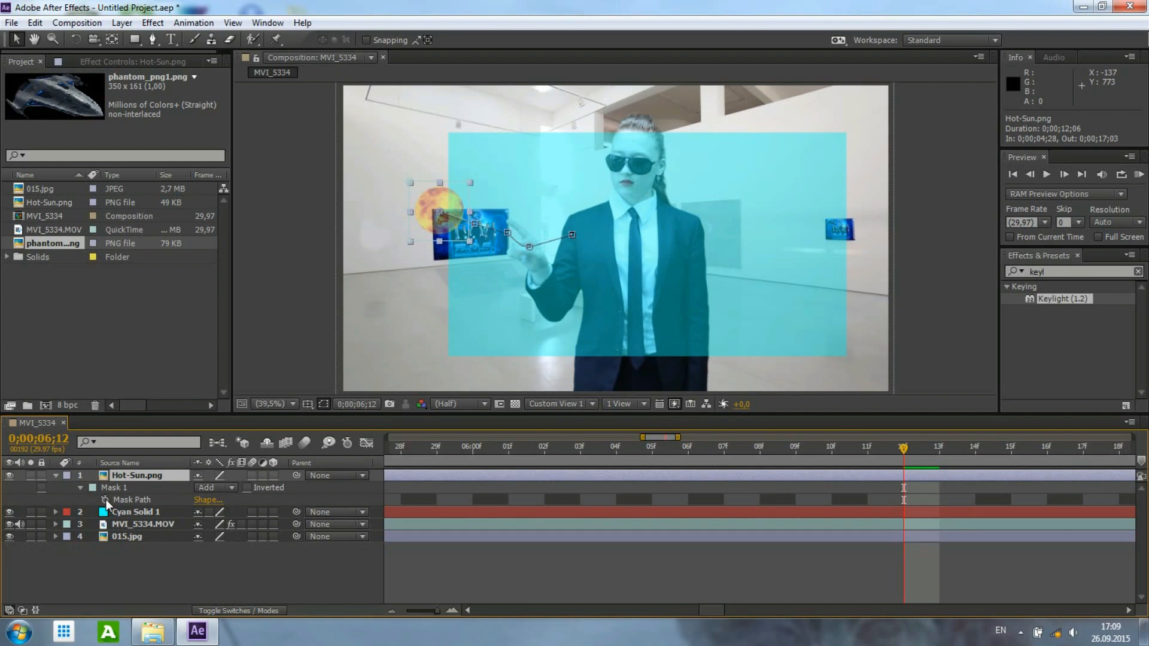
{"action": "left_click", "coordinate": [106, 500]}
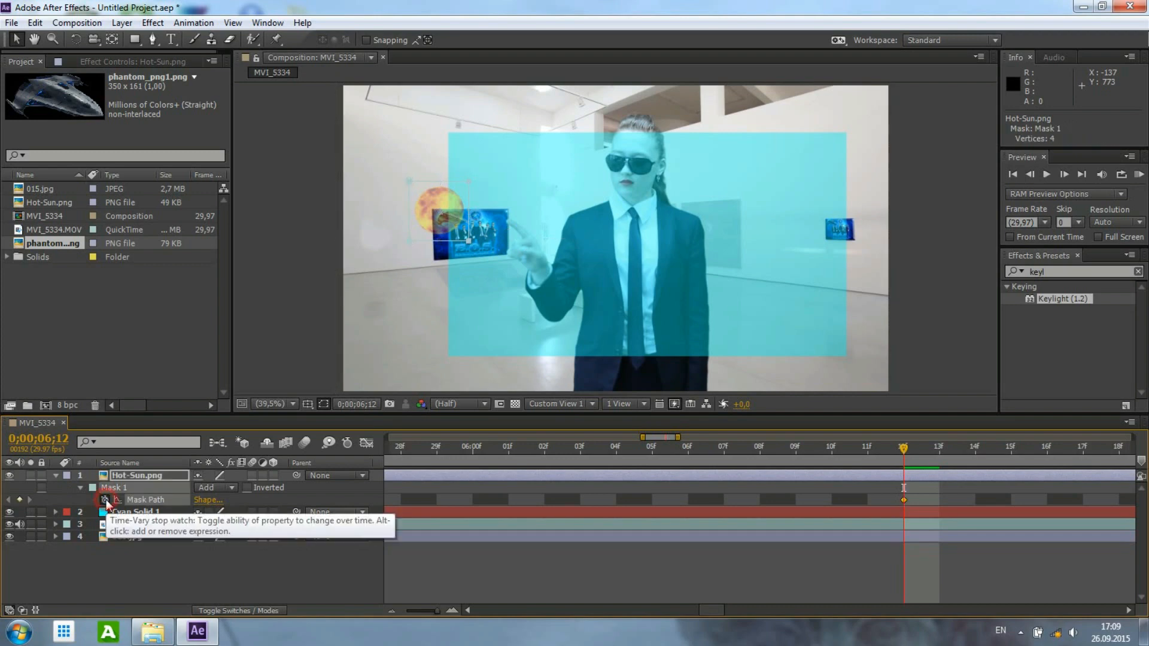
{"action": "left_click", "coordinate": [895, 444]}
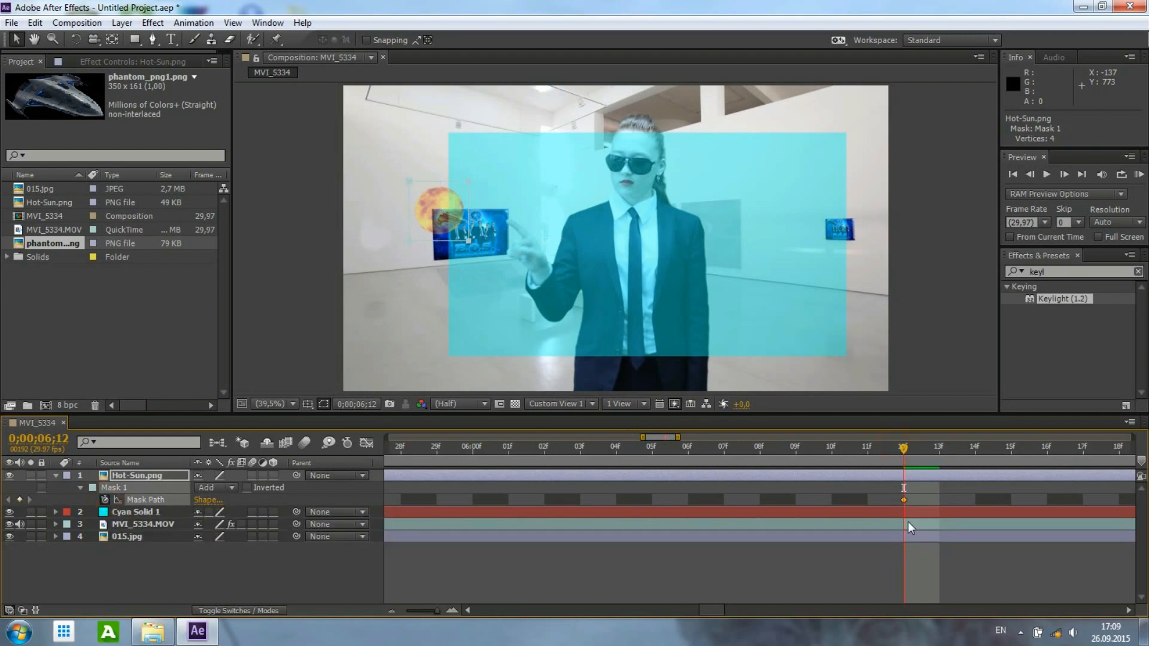
{"action": "left_click", "coordinate": [903, 500]}
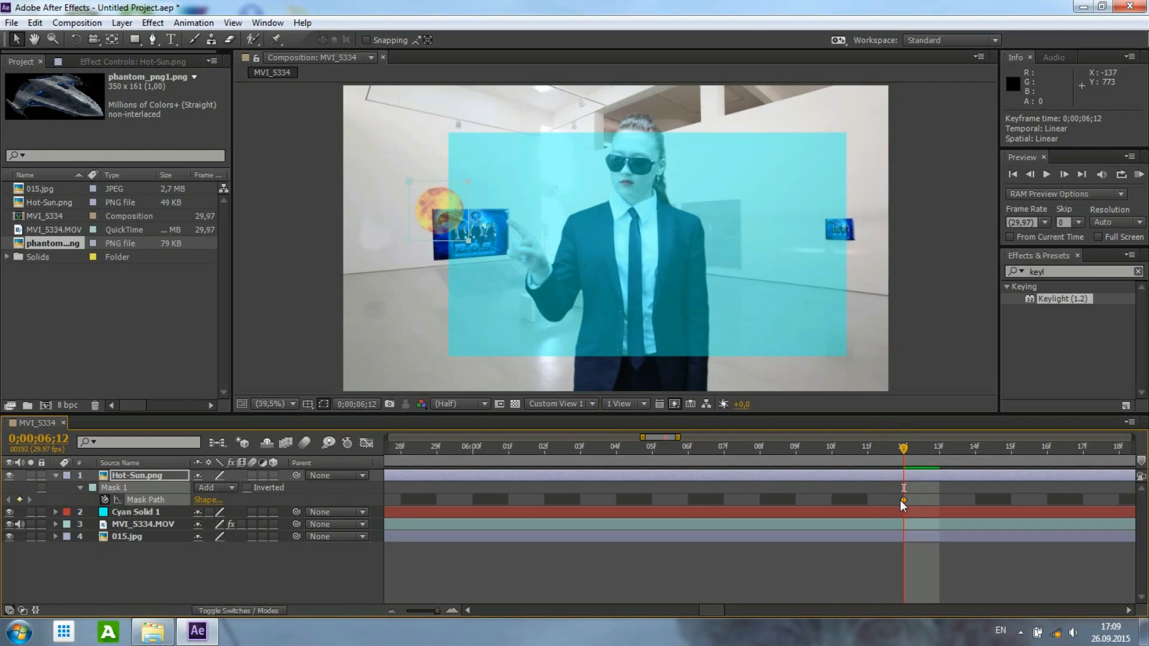
{"action": "left_click", "coordinate": [903, 501]}
{"action": "left_click_drag", "start_coordinate": [893, 501], "coordinate": [880, 500]}
At 0;00;06;12, reshape Hot-Sun.png's mask by moving its left corners to the cyan screen's left edge.
{"action": "left_click", "coordinate": [141, 476]}
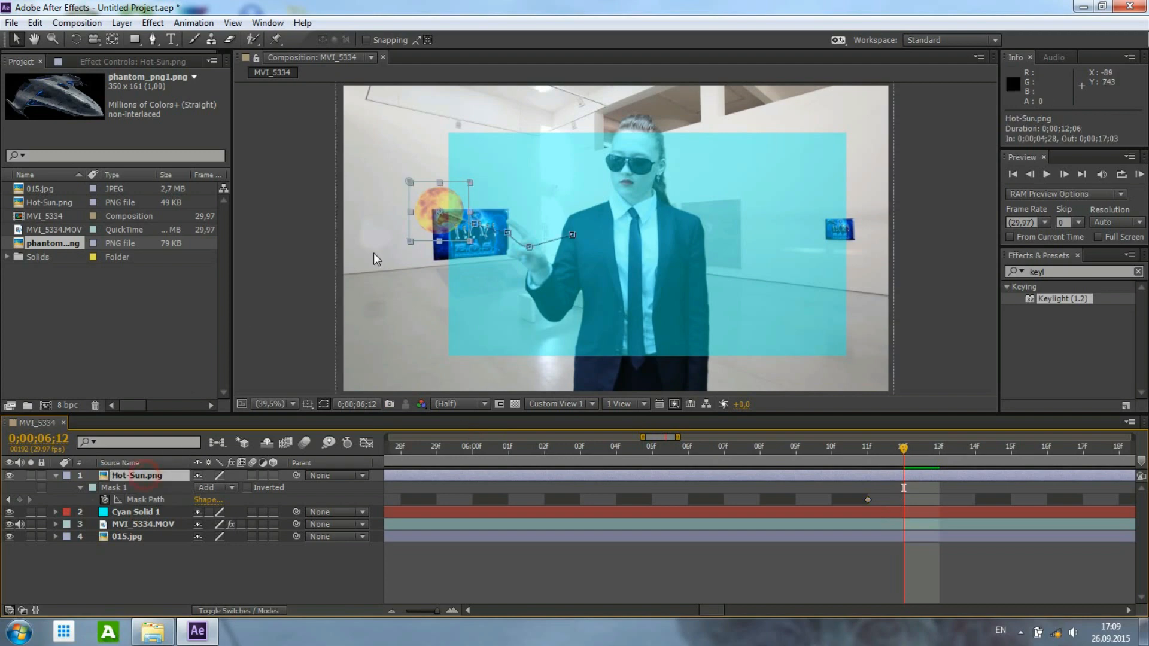
{"action": "left_click_drag", "start_coordinate": [410, 182], "coordinate": [447, 186]}
{"action": "left_click_drag", "start_coordinate": [412, 239], "coordinate": [452, 245]}
{"action": "left_click_drag", "start_coordinate": [441, 180], "coordinate": [449, 181]}
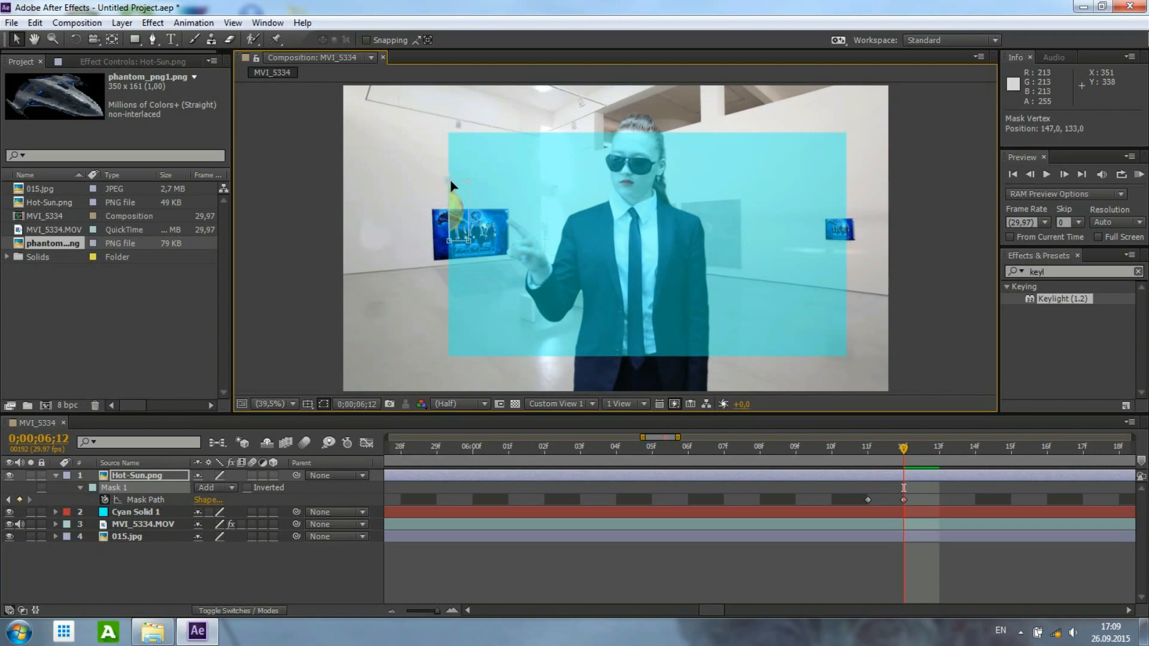
Preview the sun's masking from 0;00;06;11 and step through to 0;00;06;13.
{"action": "left_click", "coordinate": [870, 453]}
{"action": "key", "text": "space"}
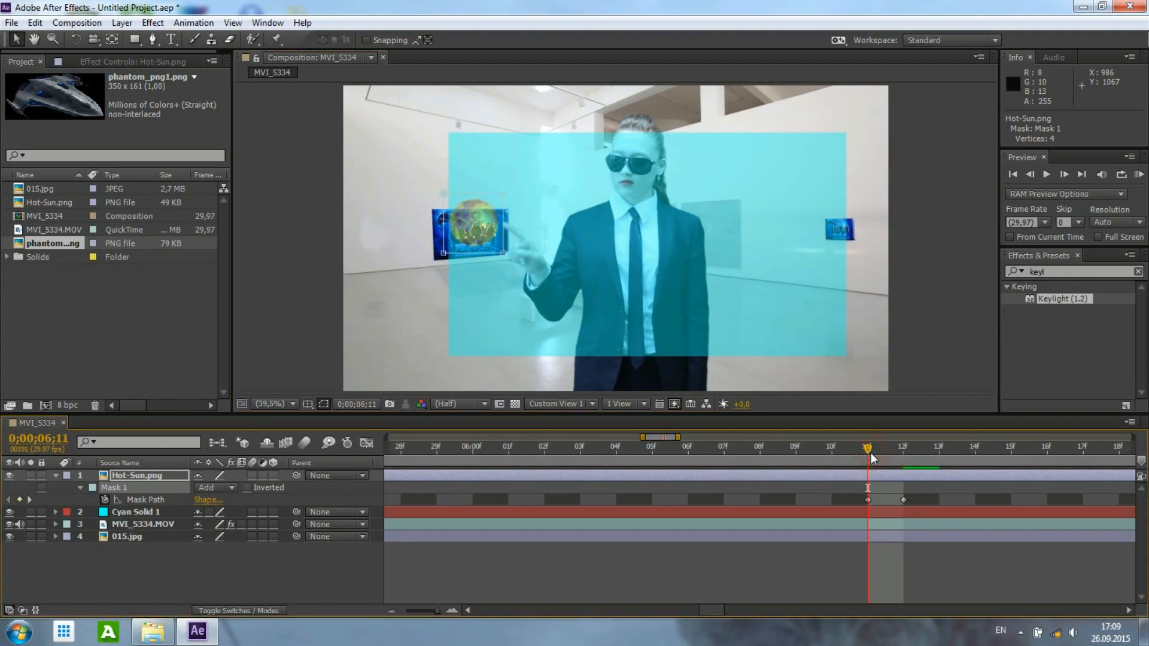
{"action": "key", "text": "space"}
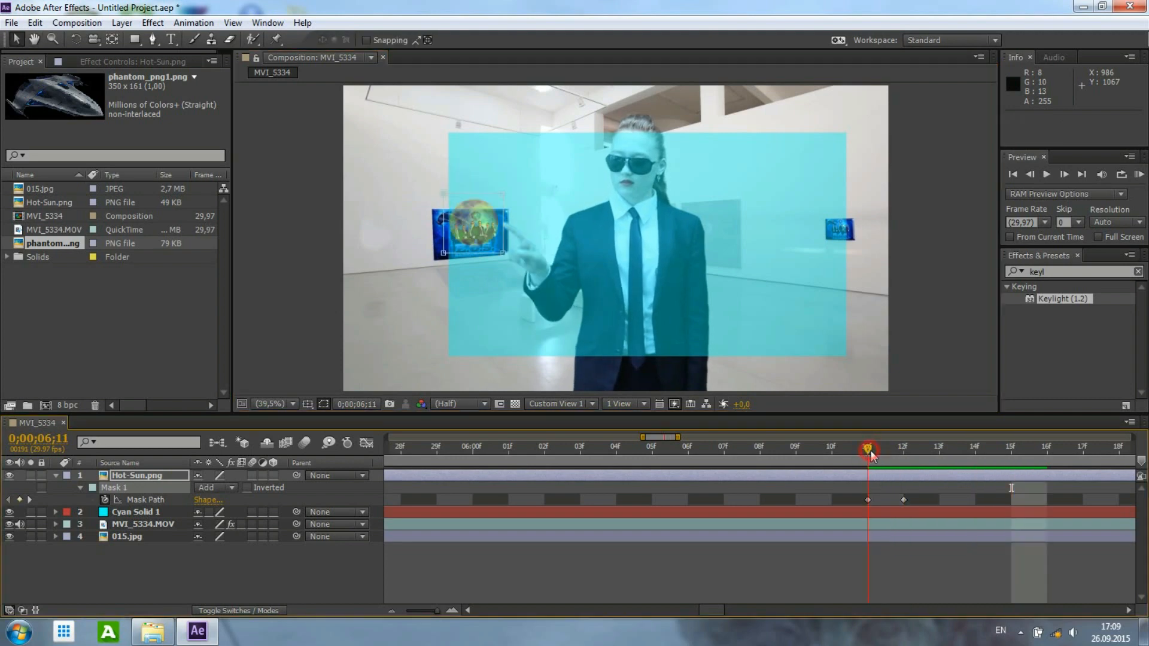
{"action": "left_click", "coordinate": [902, 456]}
{"action": "left_click", "coordinate": [947, 458]}
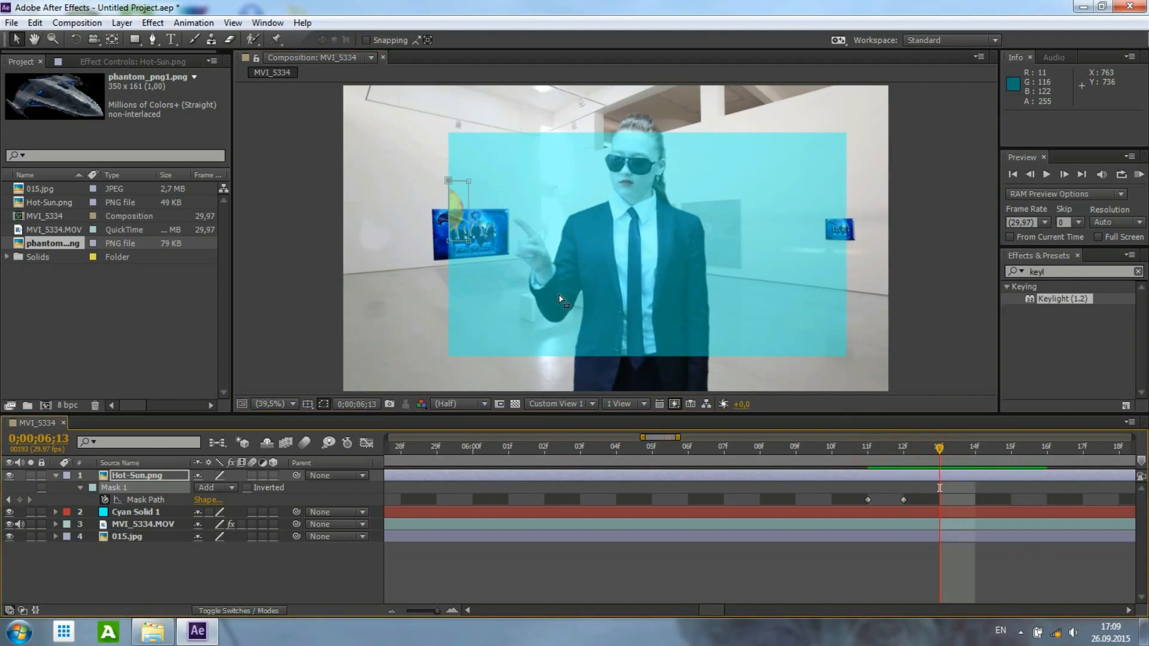
Try splitting the Hot-Sun.png layer at 0;00;06;13, and undo the split.
{"action": "left_click", "coordinate": [453, 207]}
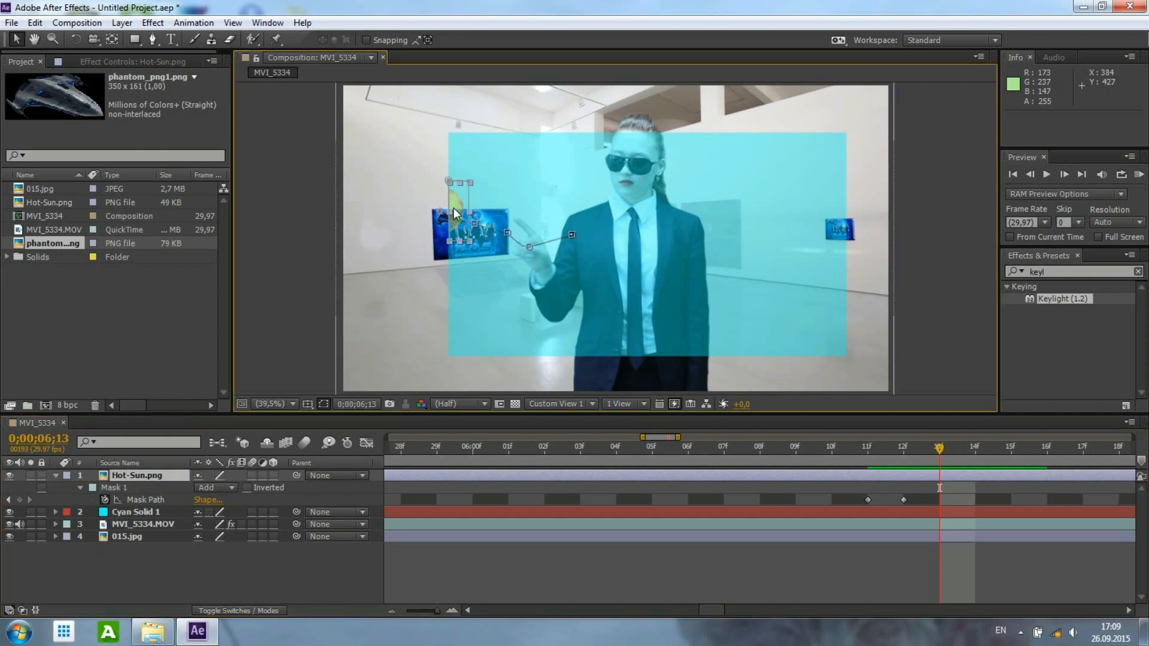
{"action": "left_click", "coordinate": [928, 475]}
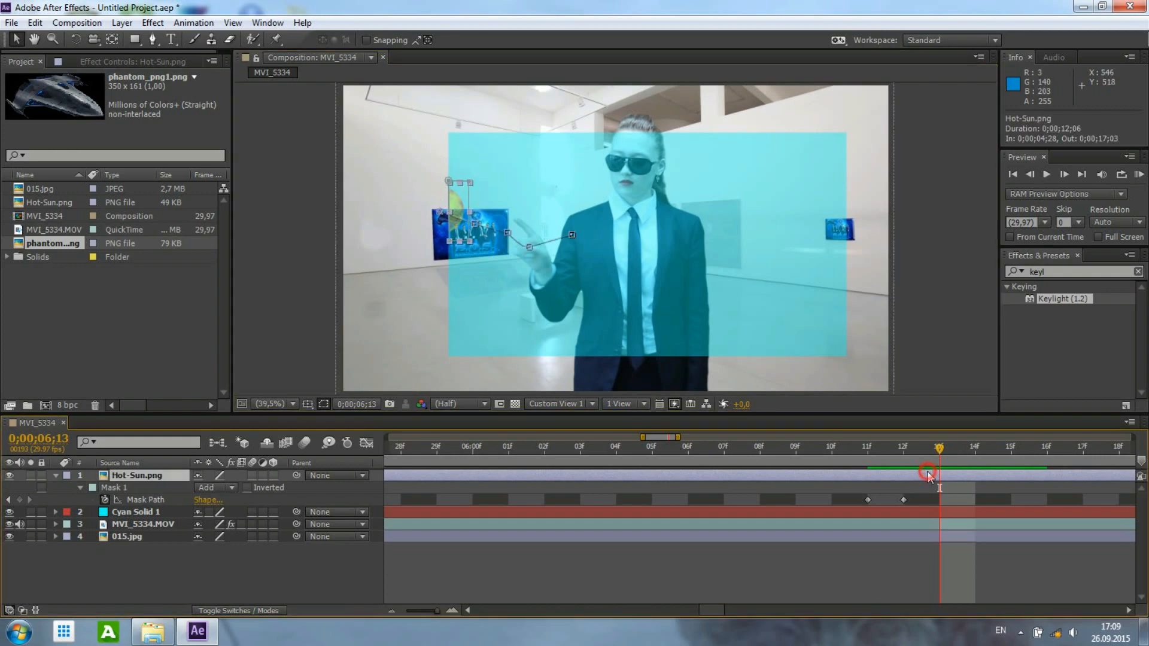
{"action": "key", "text": "ctrl+shift+d"}
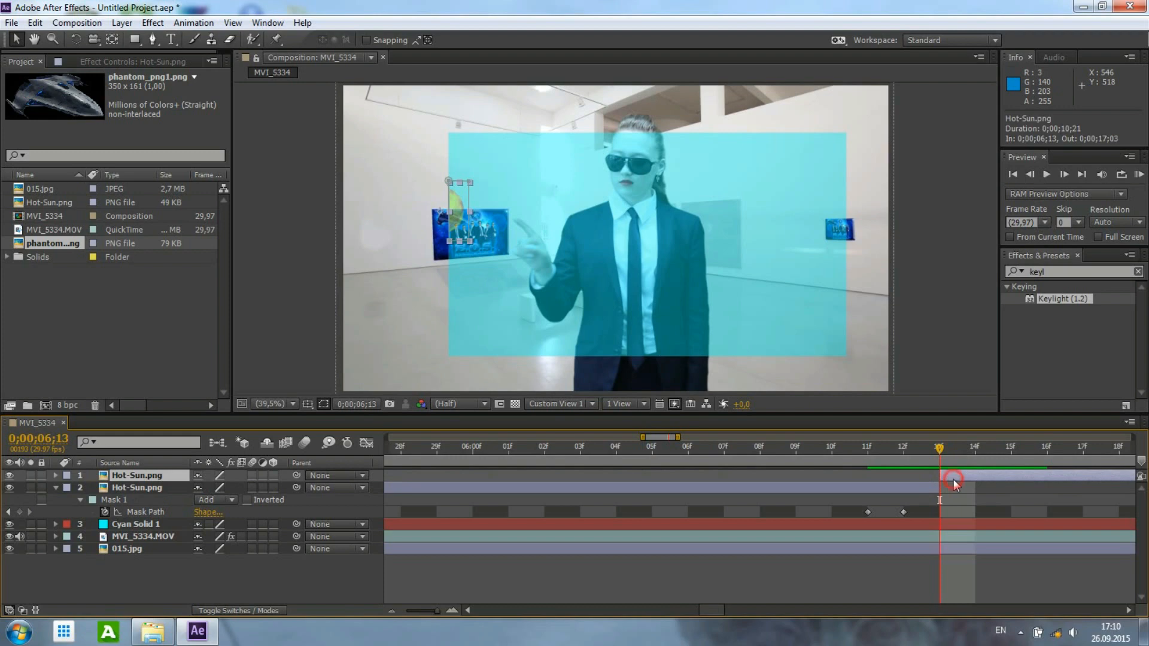
{"action": "key", "text": "Home"}
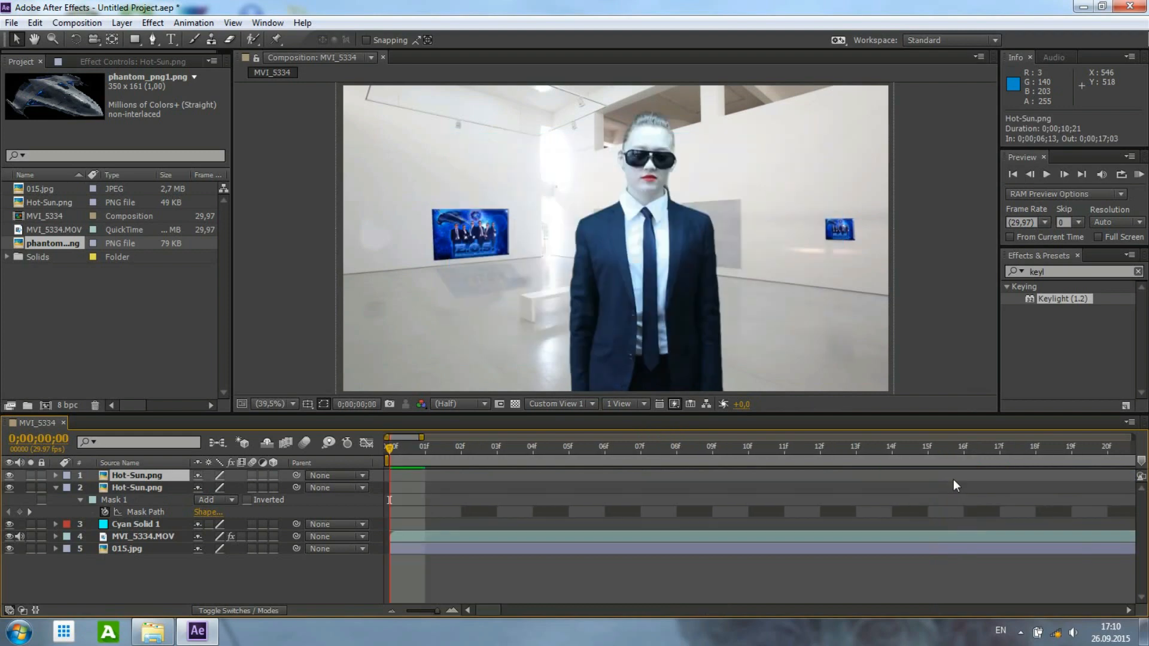
{"action": "key", "text": "ctrl+z"}
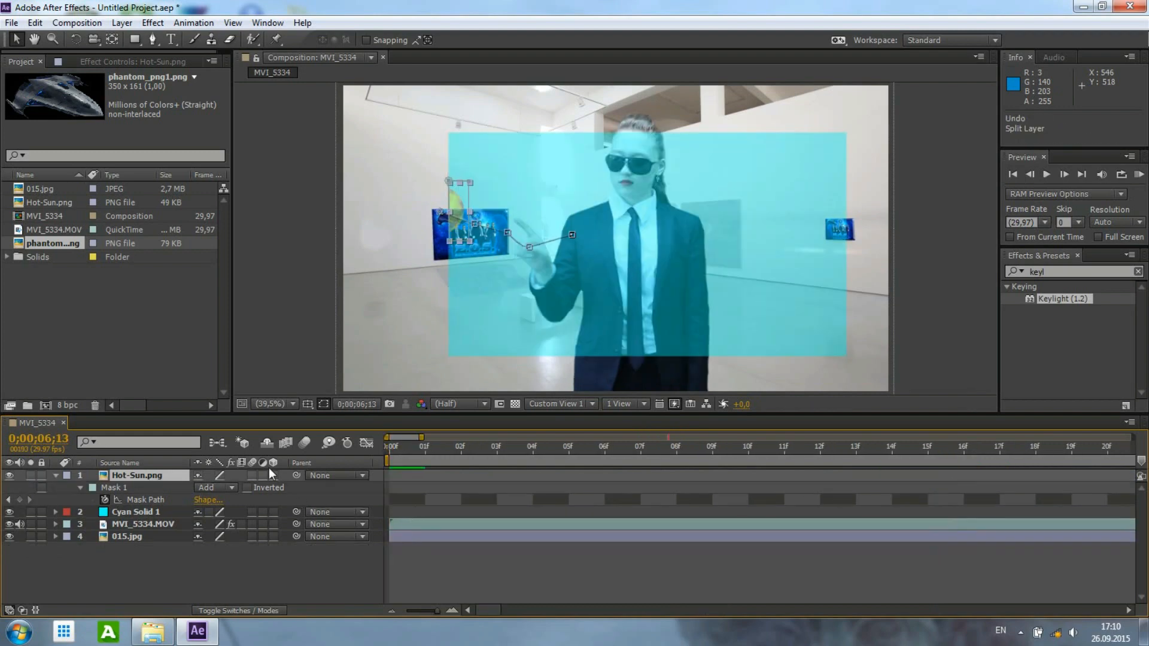
Undo the last two mask path edits on Hot-Sun.png at 0;00;06;12 and deselect the layer.
{"action": "left_click", "coordinate": [179, 476]}
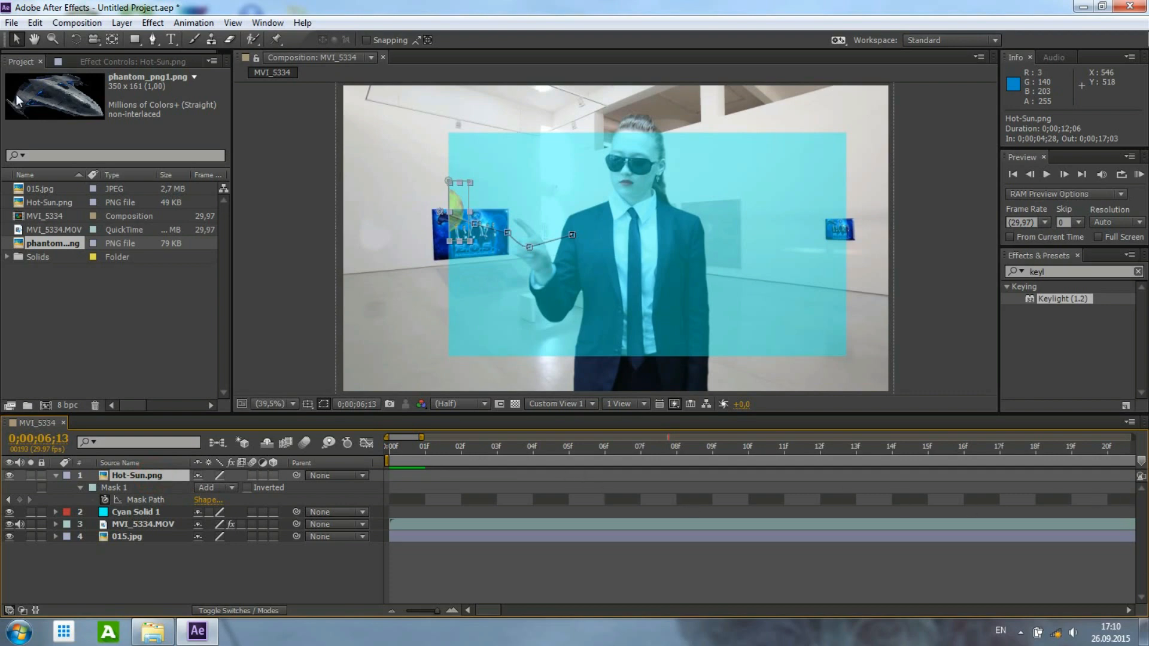
{"action": "left_click", "coordinate": [35, 23]}
{"action": "left_click", "coordinate": [45, 40]}
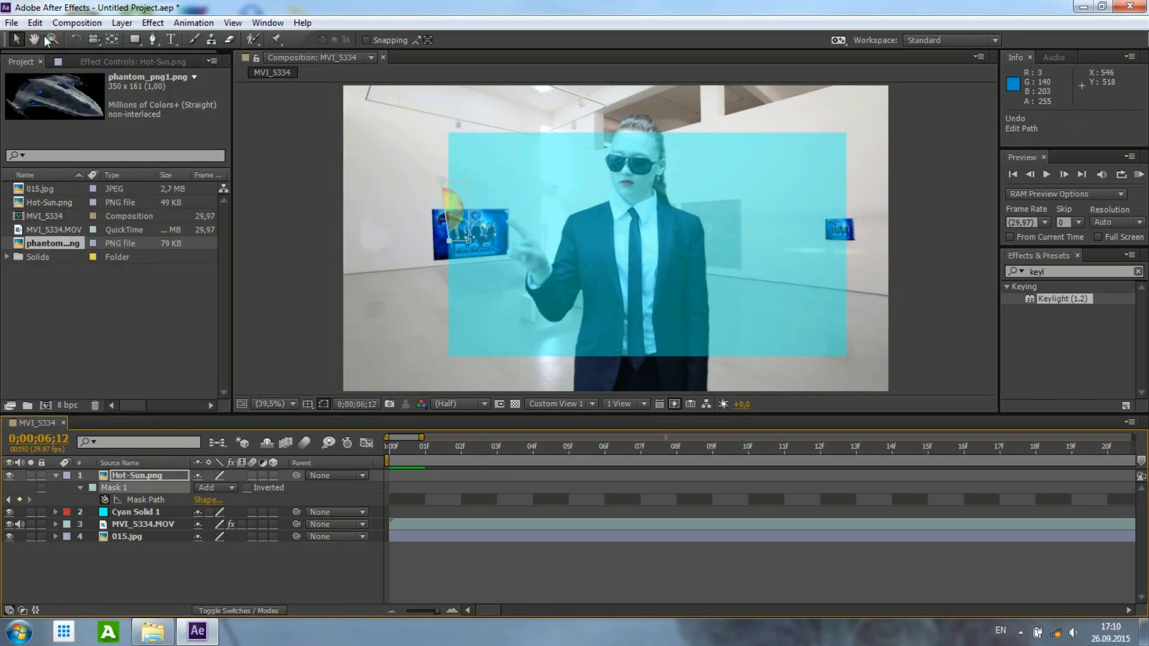
{"action": "left_click", "coordinate": [35, 23]}
{"action": "mouse_move", "coordinate": [60, 24]}
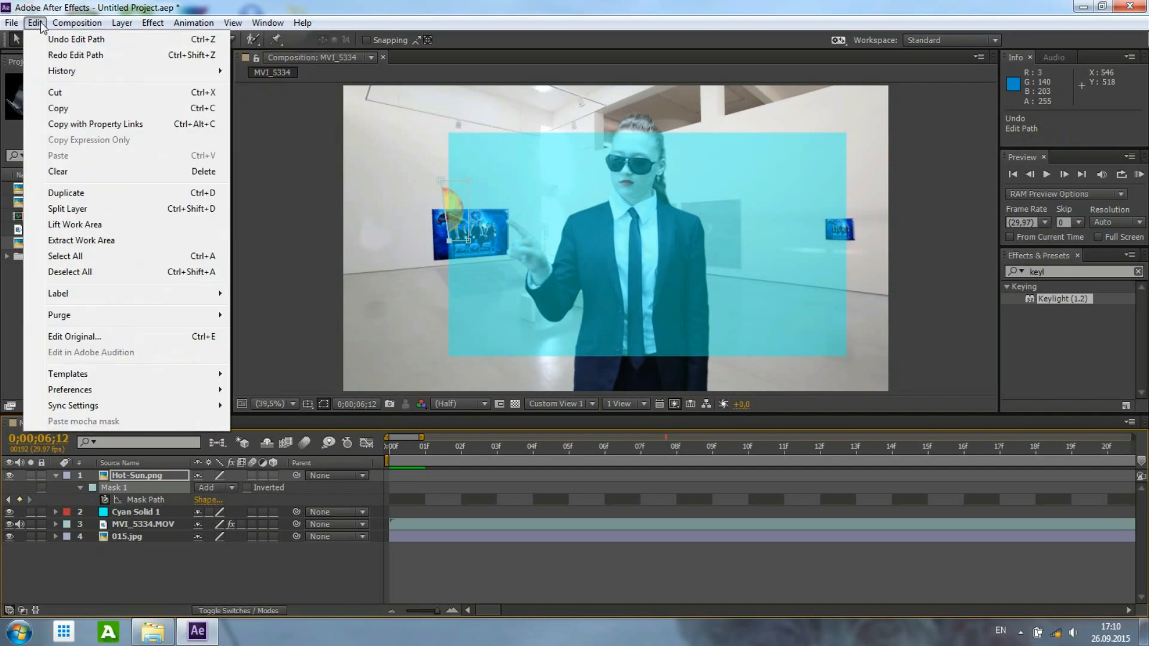
{"action": "left_click", "coordinate": [45, 40]}
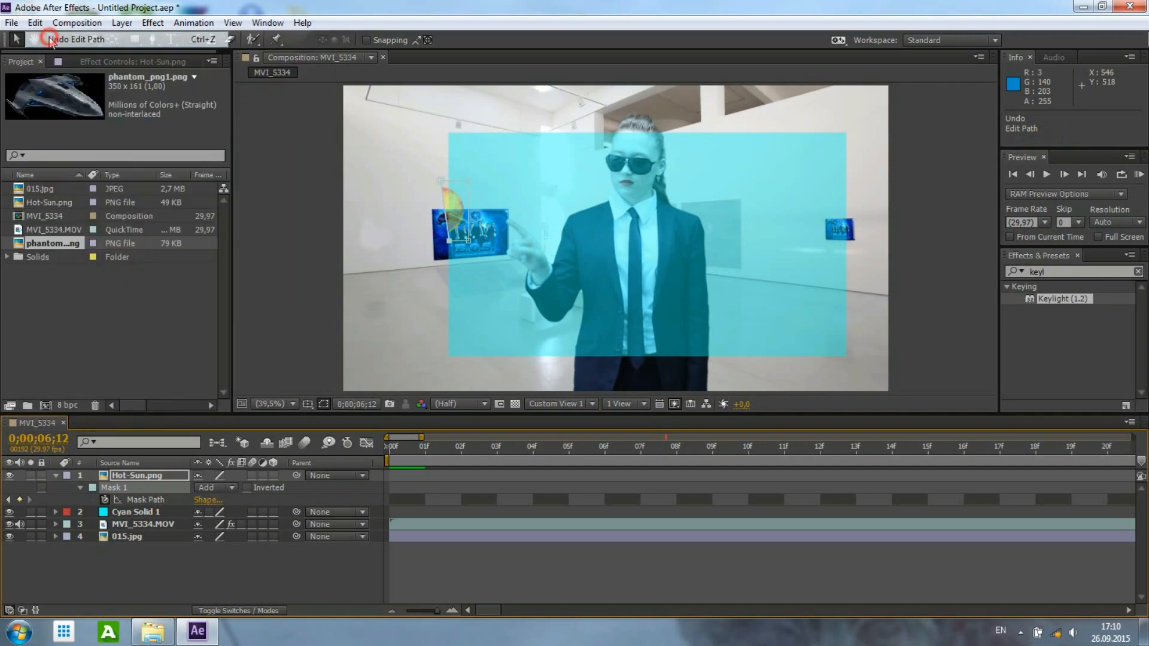
{"action": "left_click", "coordinate": [161, 476]}
{"action": "left_click", "coordinate": [568, 489]}
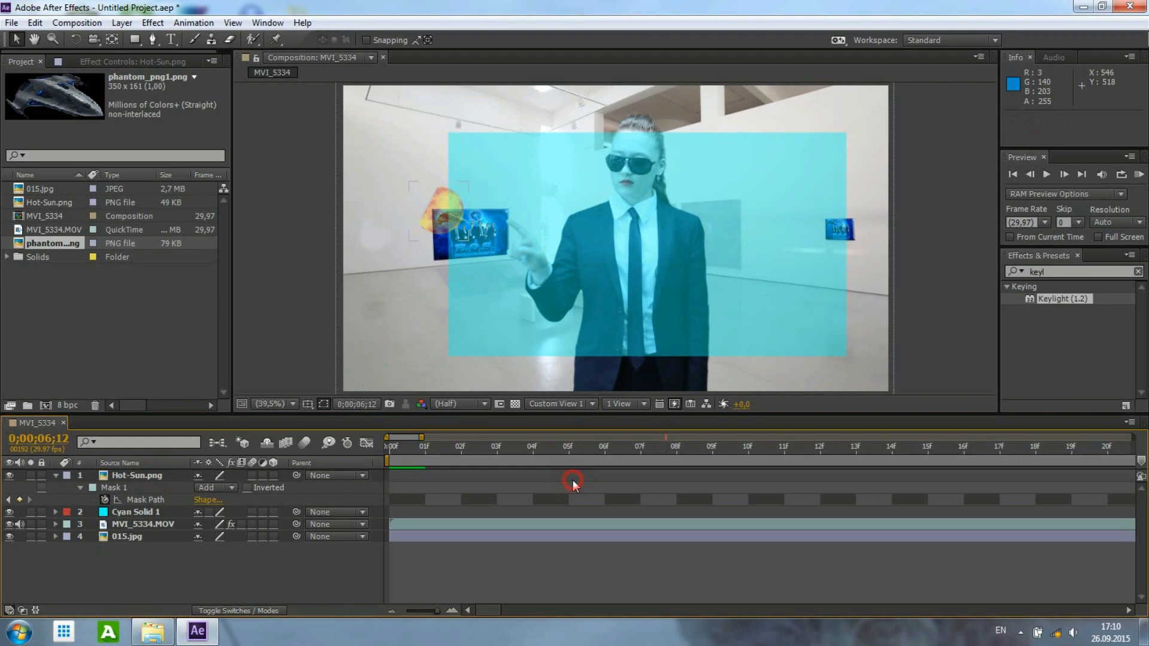
Undo Hot-Sun.png's remaining mask path edit at 0;00;06;12, and redo it.
{"action": "left_click_drag", "start_coordinate": [440, 615], "coordinate": [424, 613]}
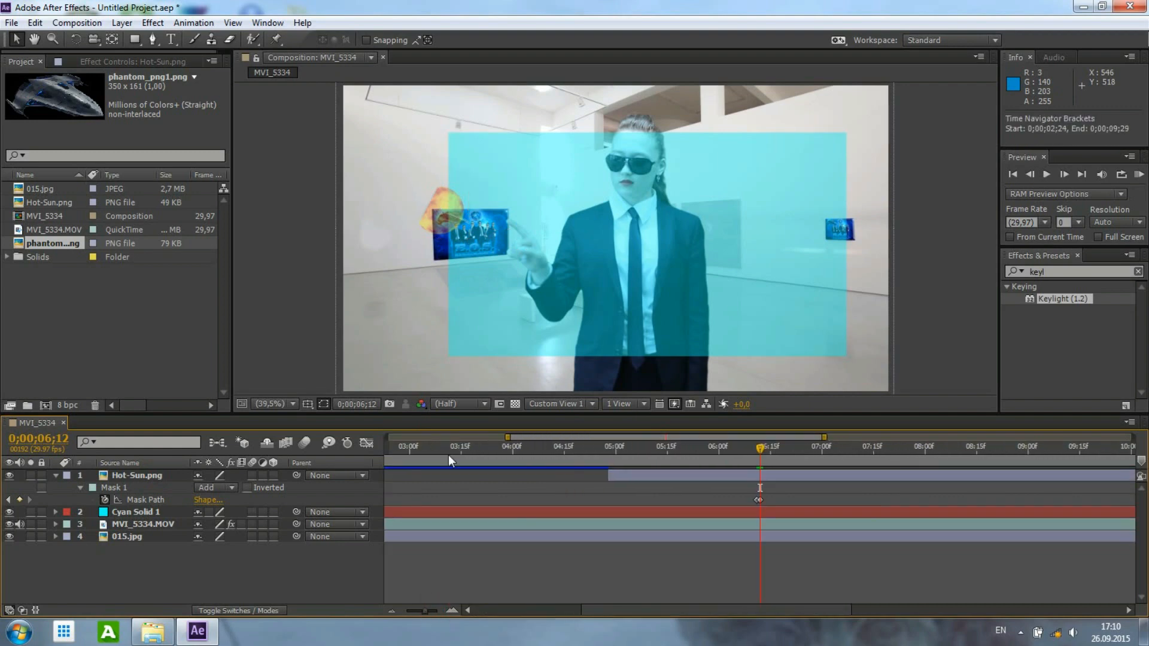
{"action": "left_click_drag", "start_coordinate": [761, 448], "coordinate": [764, 446]}
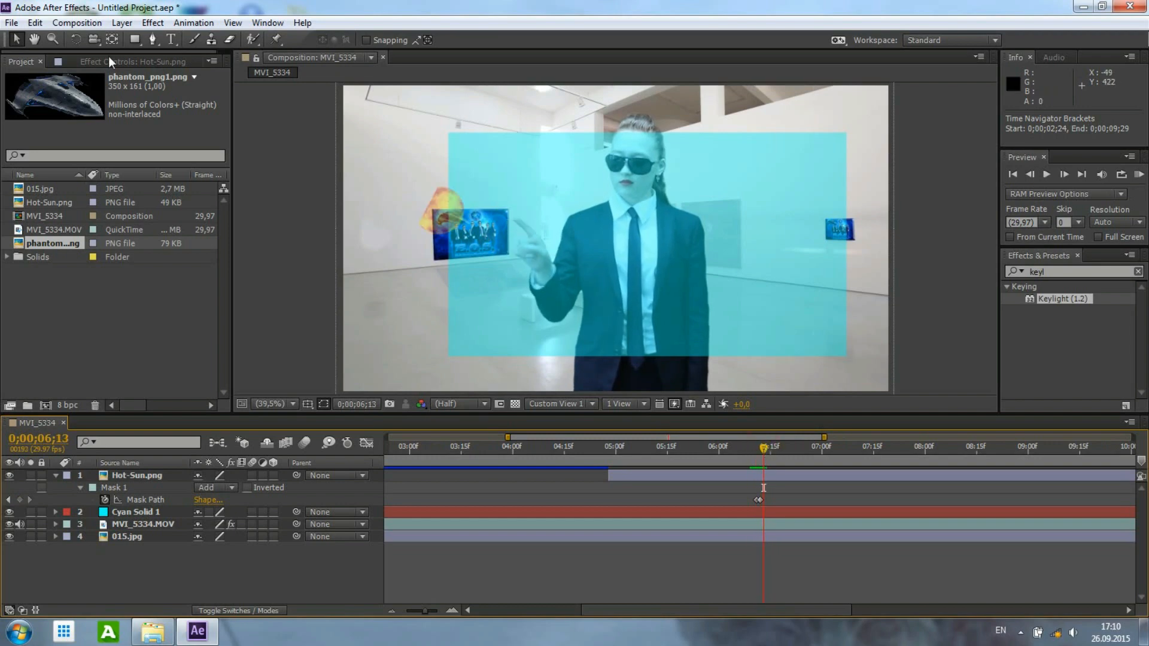
{"action": "left_click", "coordinate": [35, 23]}
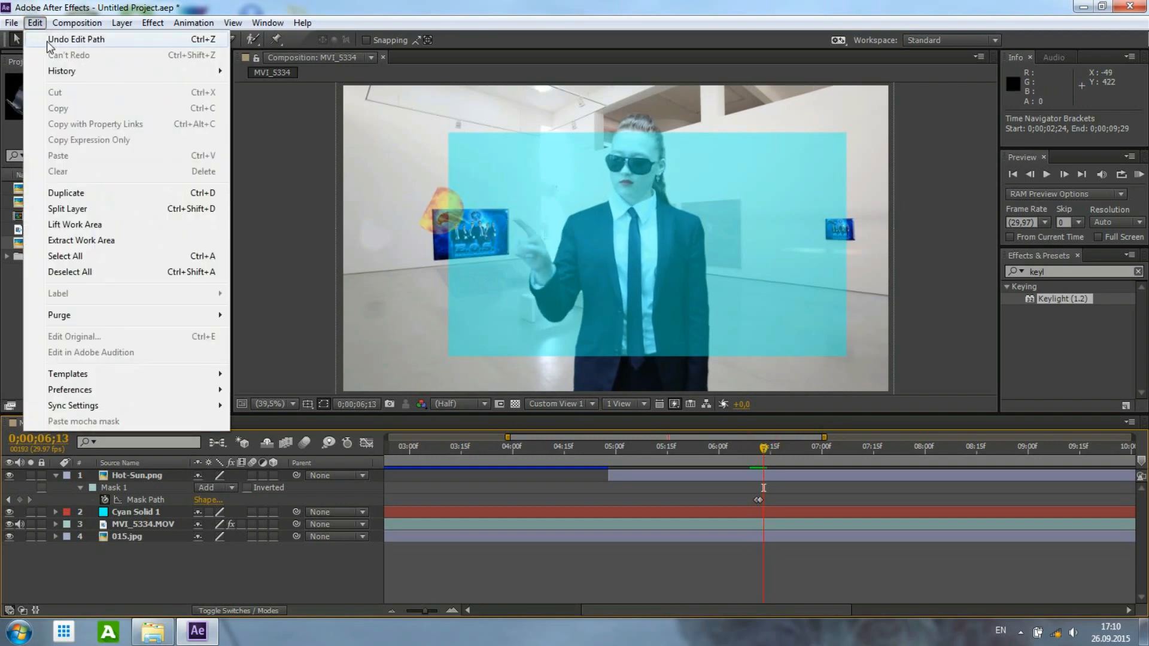
{"action": "left_click", "coordinate": [47, 41]}
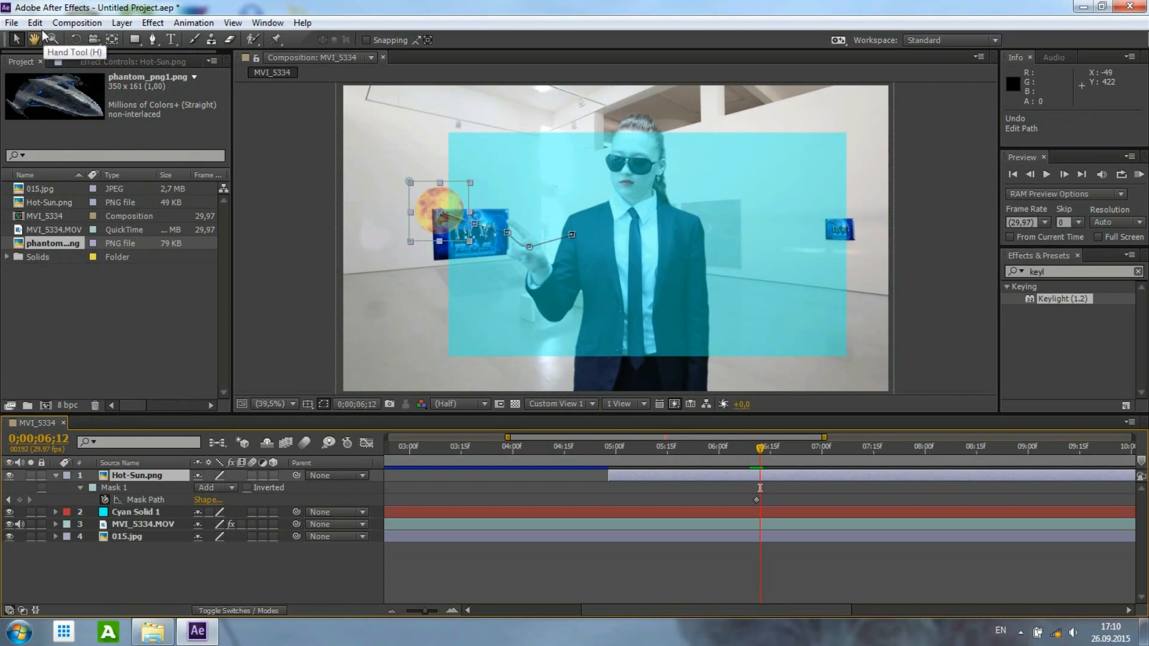
{"action": "left_click", "coordinate": [34, 23]}
{"action": "left_click", "coordinate": [54, 55]}
{"action": "left_click", "coordinate": [35, 22]}
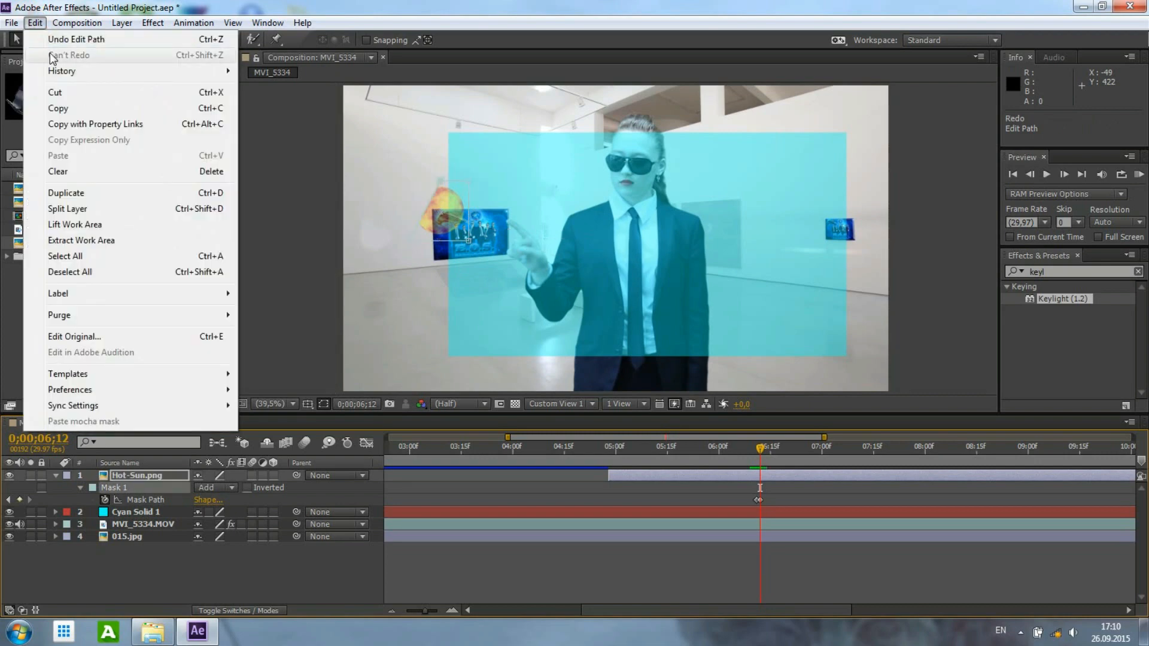
{"action": "mouse_move", "coordinate": [77, 23]}
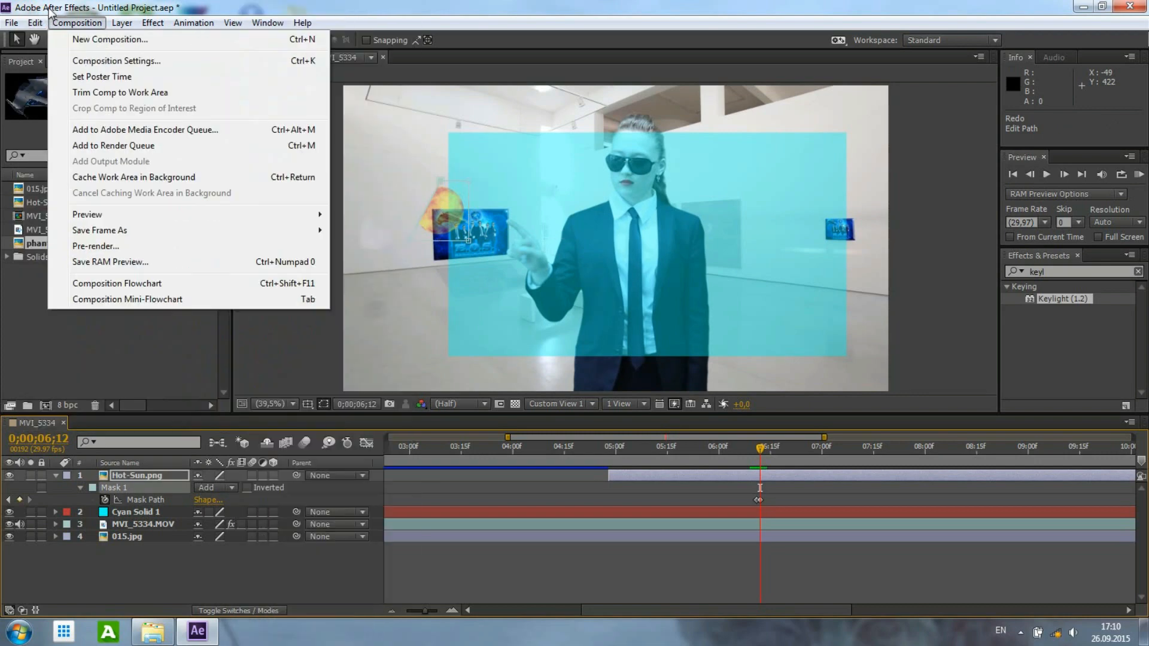
At 0;00;06;12, move the left corners of Hot-Sun.png's mask onto the cyan screen's left edge.
{"action": "left_click", "coordinate": [758, 455]}
{"action": "left_click_drag", "start_coordinate": [758, 455], "coordinate": [760, 455]}
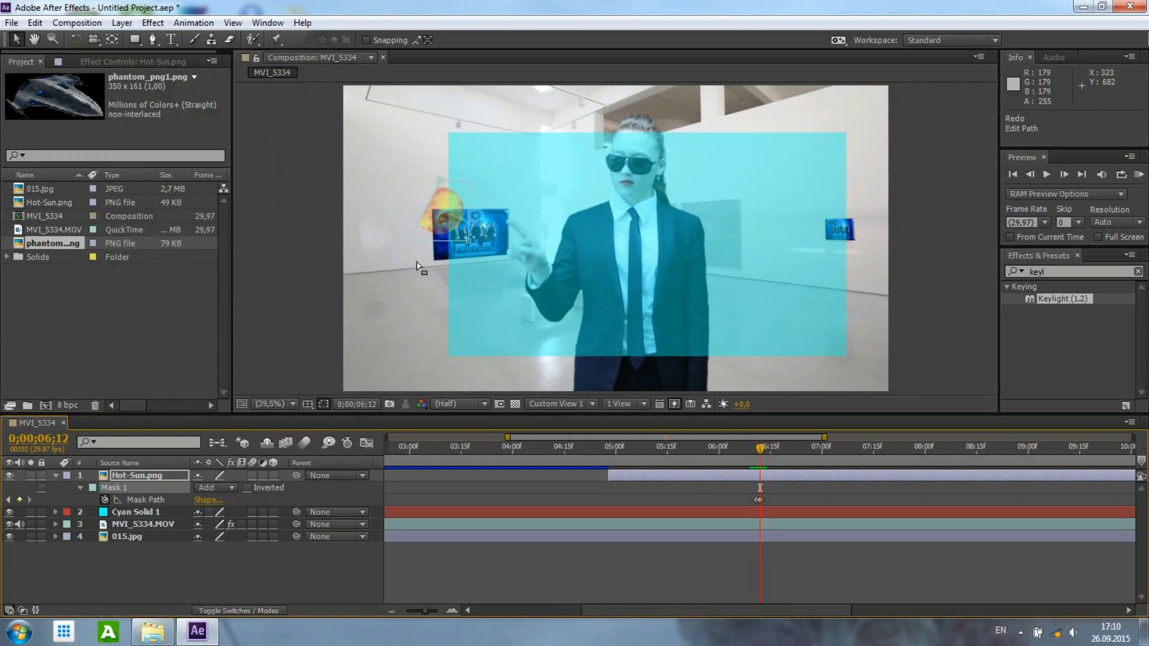
{"action": "left_click_drag", "start_coordinate": [408, 242], "coordinate": [452, 243]}
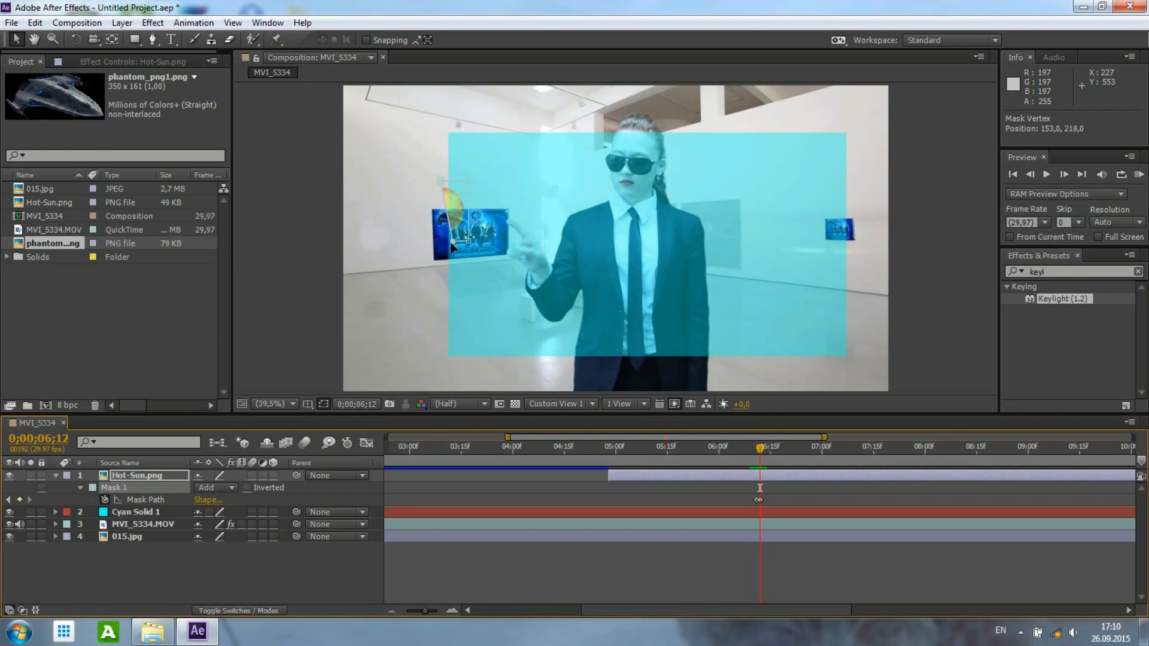
{"action": "left_click_drag", "start_coordinate": [441, 184], "coordinate": [447, 185]}
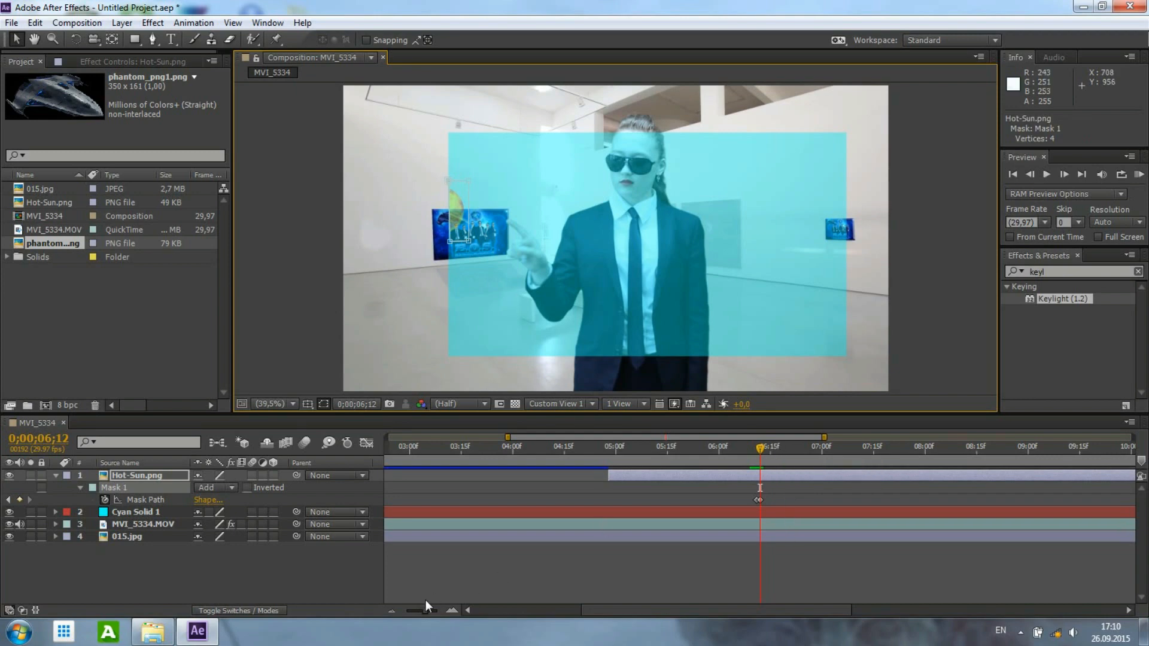
Split the Hot-Sun.png layer at 0;00;06;13 and delete the part after the split.
{"action": "left_click_drag", "start_coordinate": [425, 609], "coordinate": [438, 611]}
{"action": "left_click", "coordinate": [796, 449]}
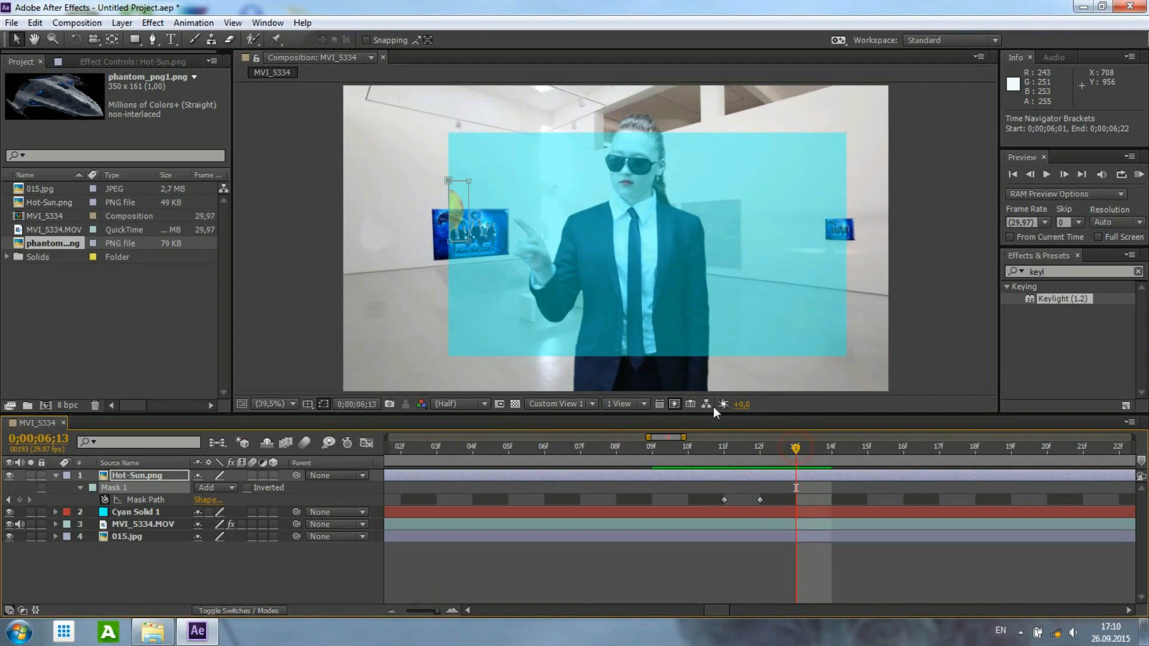
{"action": "left_click", "coordinate": [772, 477]}
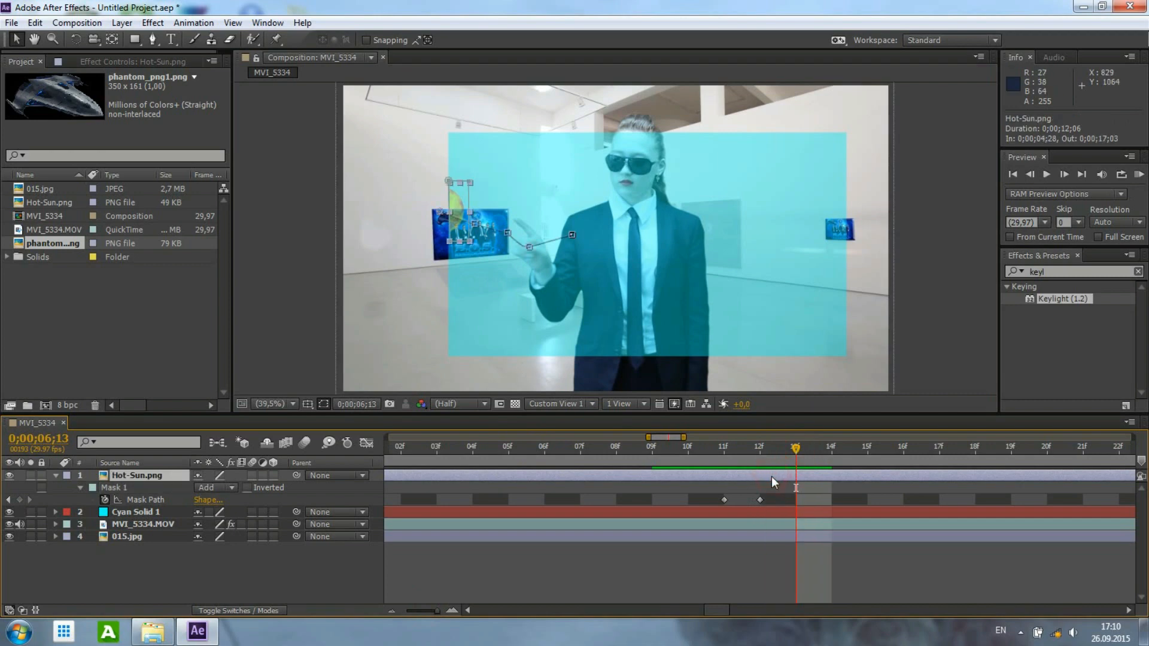
{"action": "key", "text": "ctrl+shift+d"}
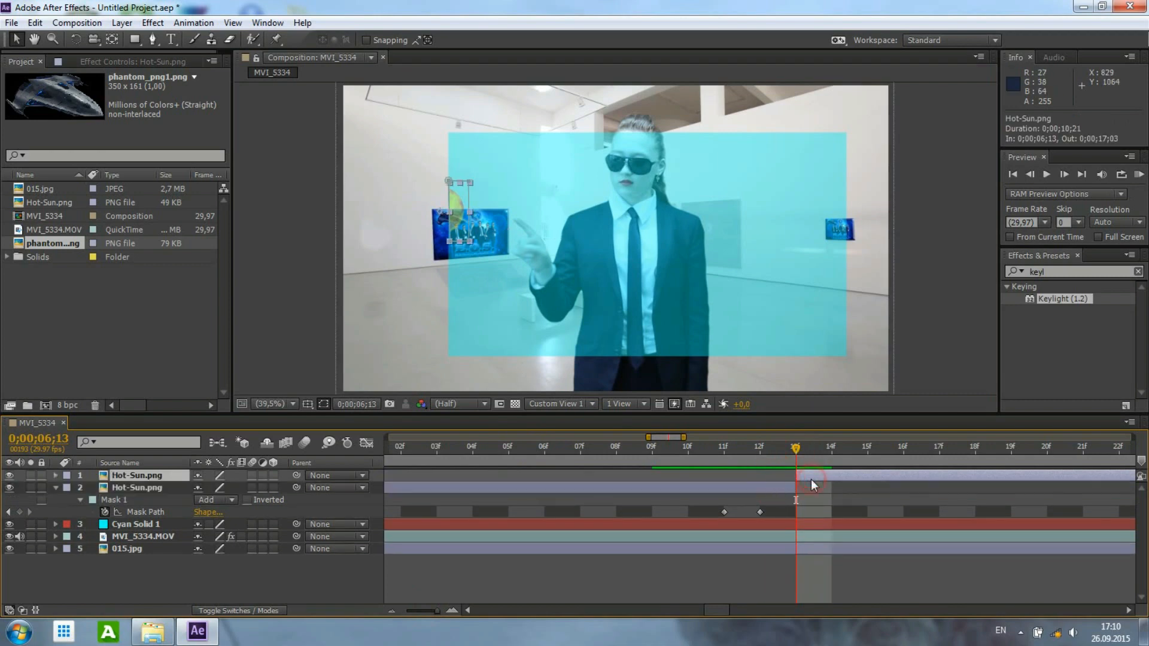
{"action": "key", "text": "Delete"}
Play the composition past the layer's cut, and replay it from 0;00;04;22 to review the sun's swipe.
{"action": "key", "text": "space"}
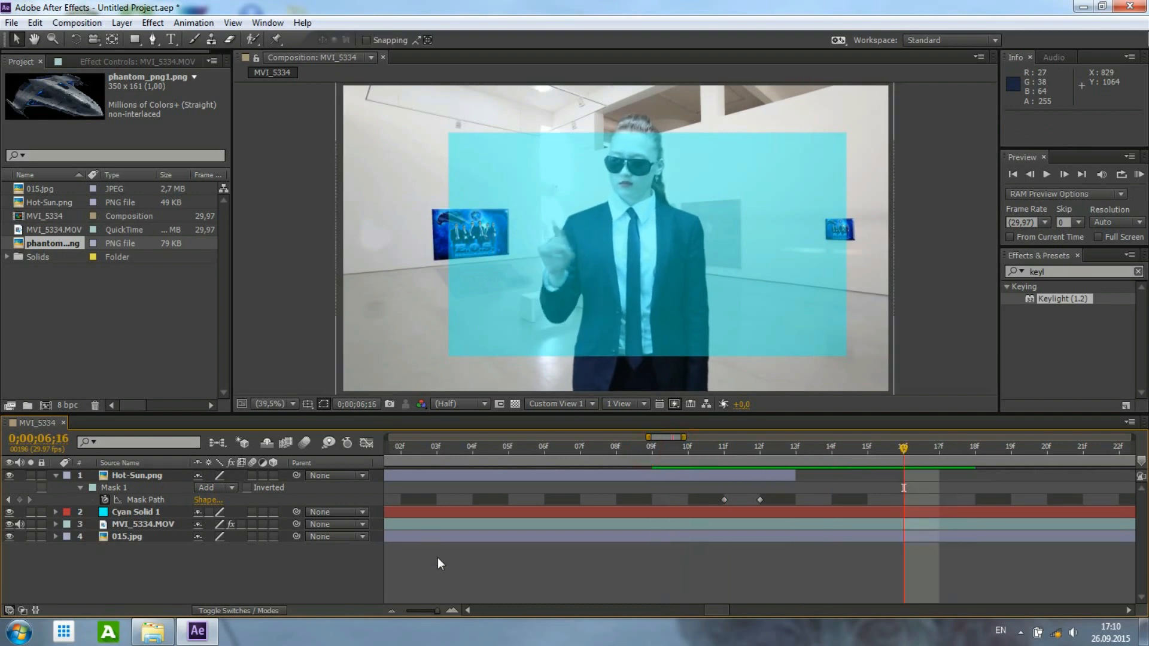
{"action": "left_click_drag", "start_coordinate": [438, 611], "coordinate": [422, 610]}
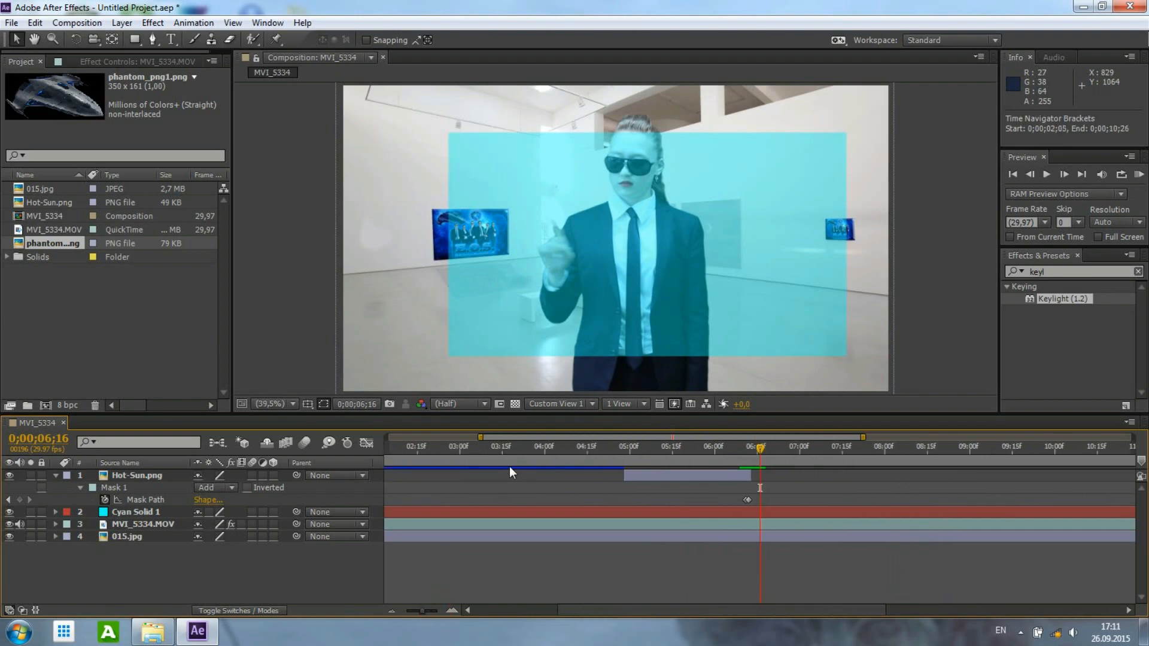
{"action": "left_click_drag", "start_coordinate": [587, 448], "coordinate": [608, 446]}
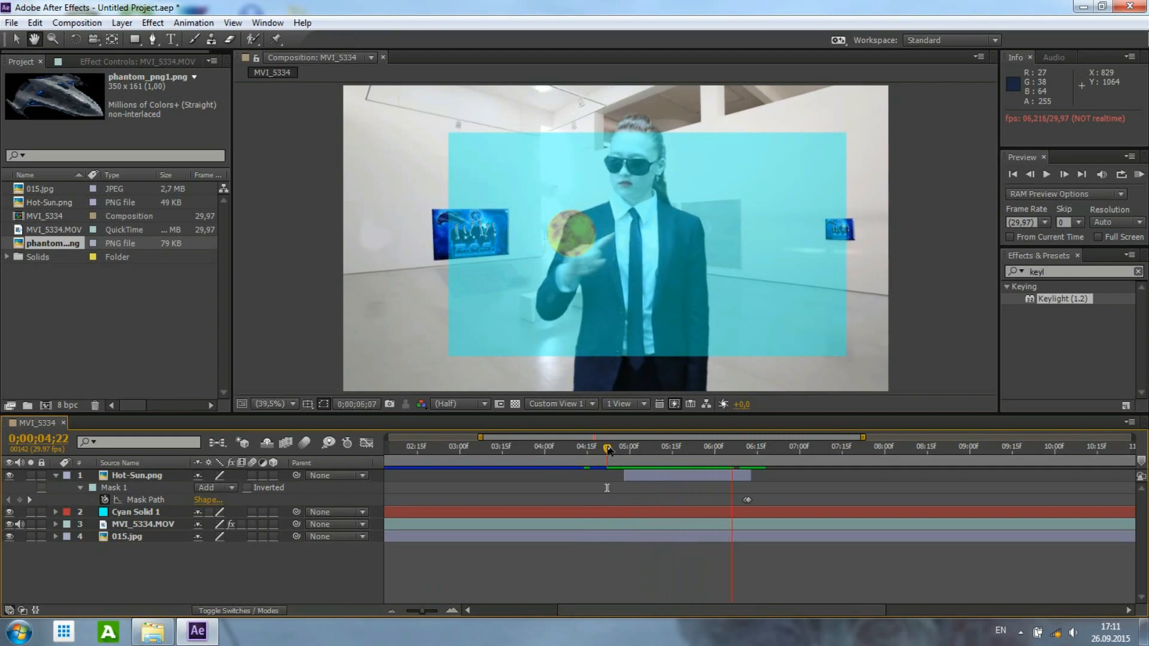
{"action": "key", "text": "space"}
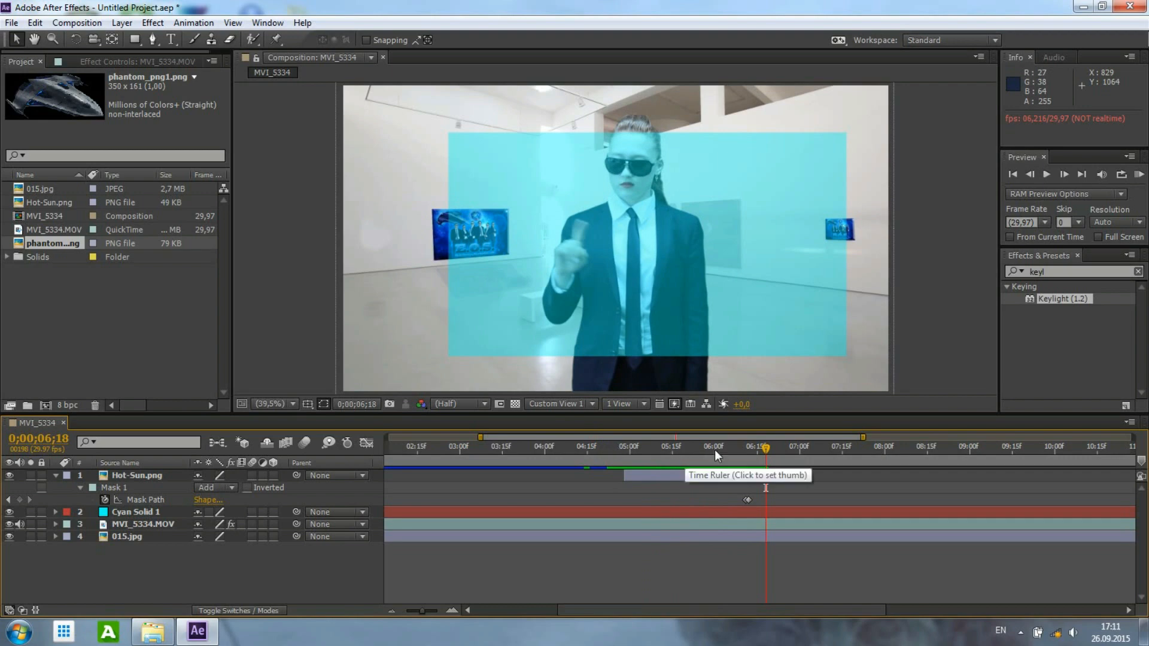
Reveal Hot-Sun.png's Position keyframes and raise the sun at 0;00;06;09 to 651,4, 529,9.
{"action": "left_click_drag", "start_coordinate": [420, 613], "coordinate": [435, 610]}
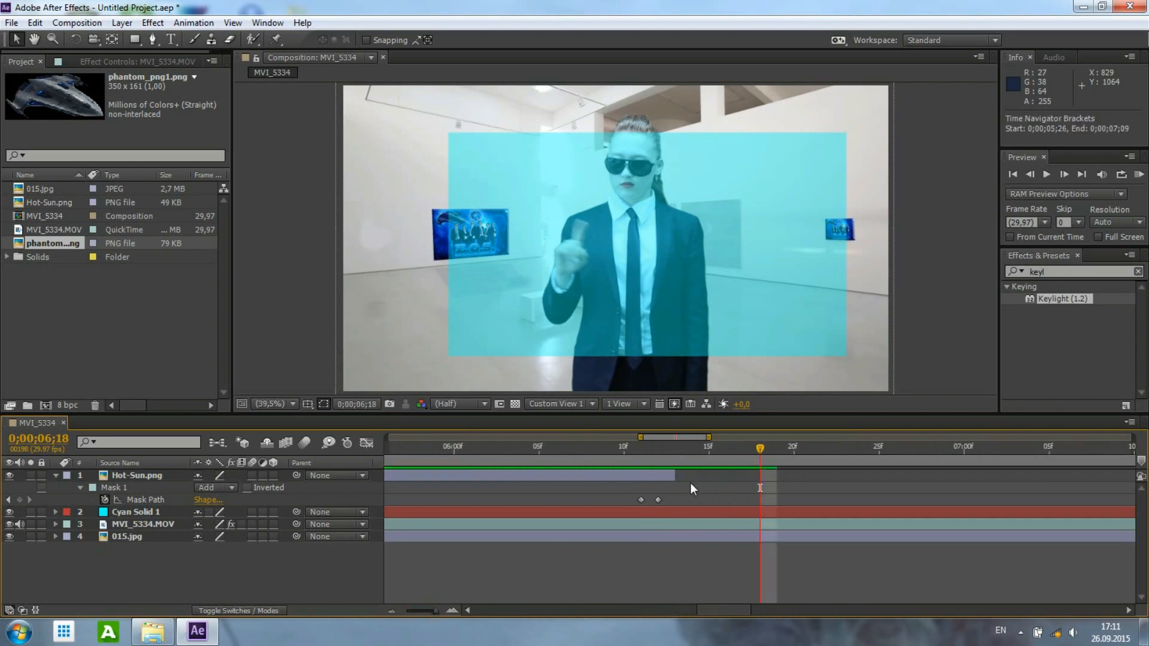
{"action": "left_click", "coordinate": [628, 447]}
{"action": "mouse_move", "coordinate": [629, 446]}
{"action": "left_mouse_down"}
{"action": "mouse_move", "coordinate": [640, 452]}
{"action": "mouse_move", "coordinate": [611, 456]}
{"action": "left_mouse_up"}
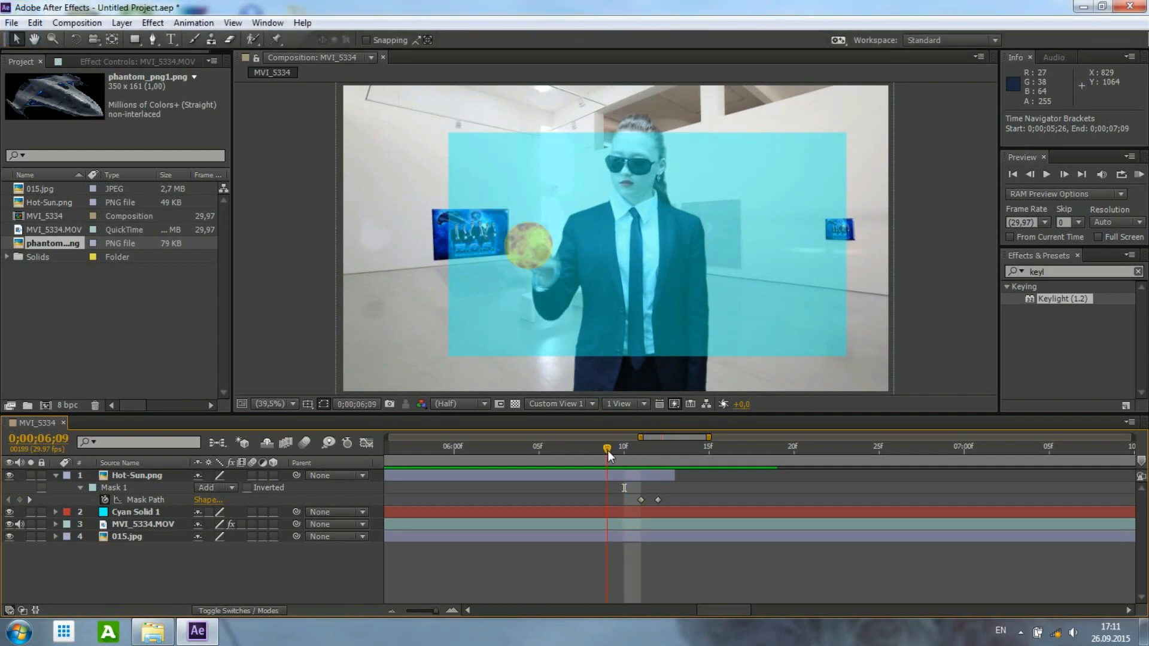
{"action": "left_click", "coordinate": [116, 477]}
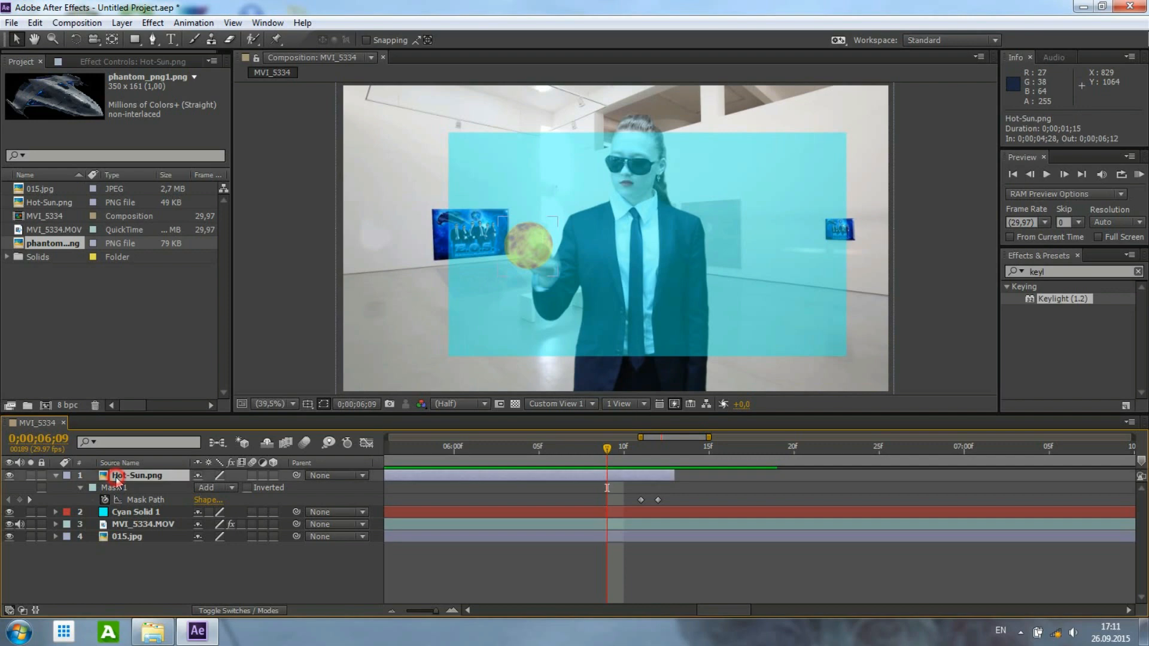
{"action": "key", "text": "p"}
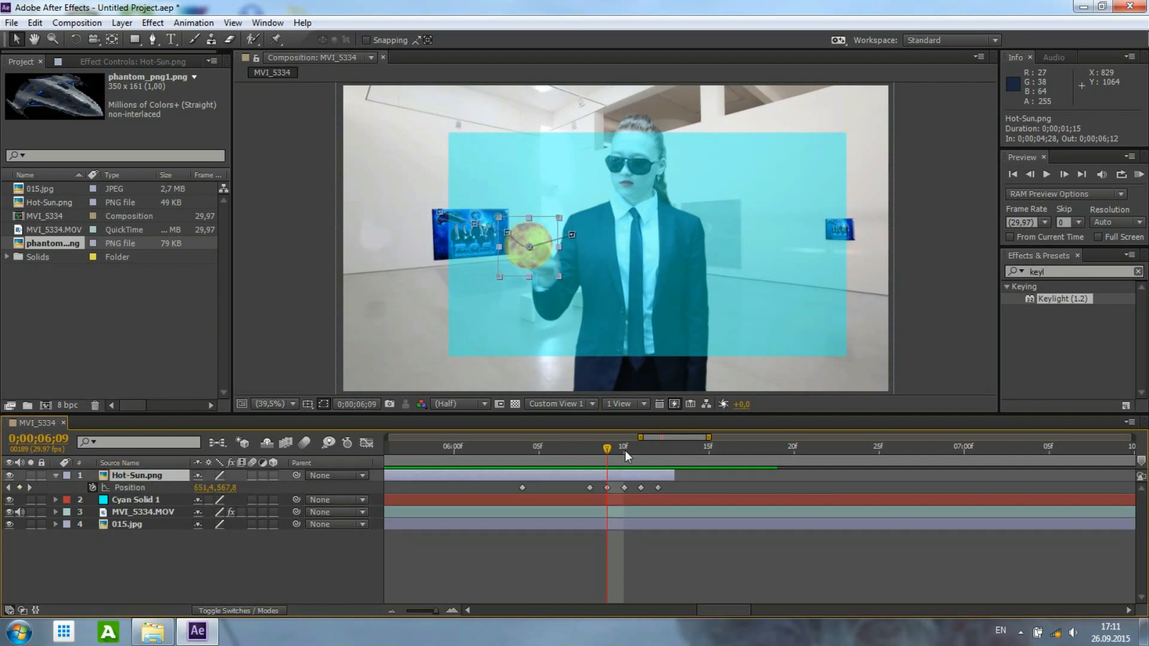
{"action": "left_click", "coordinate": [585, 446]}
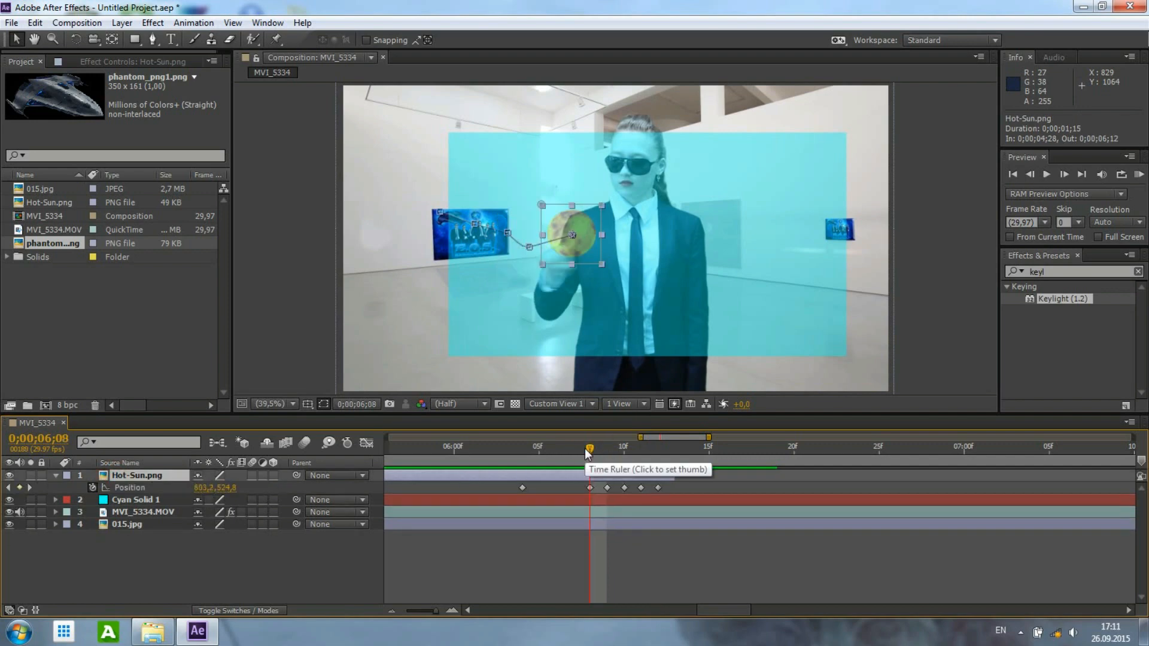
{"action": "left_click", "coordinate": [605, 448]}
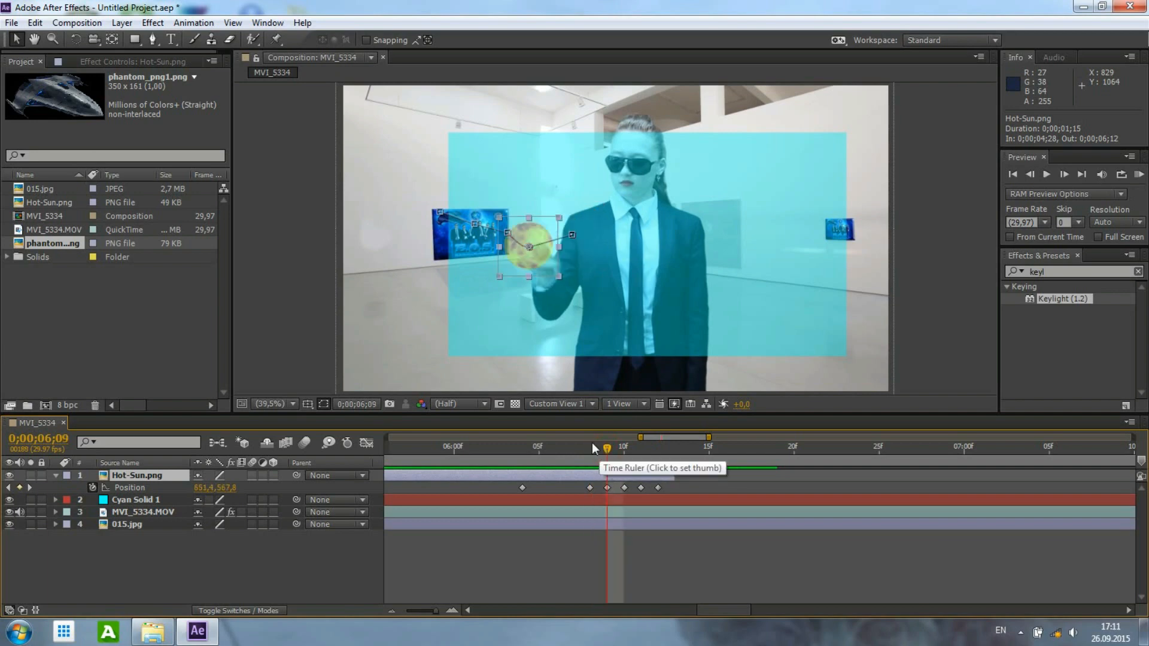
{"action": "left_click_drag", "start_coordinate": [543, 253], "coordinate": [545, 244]}
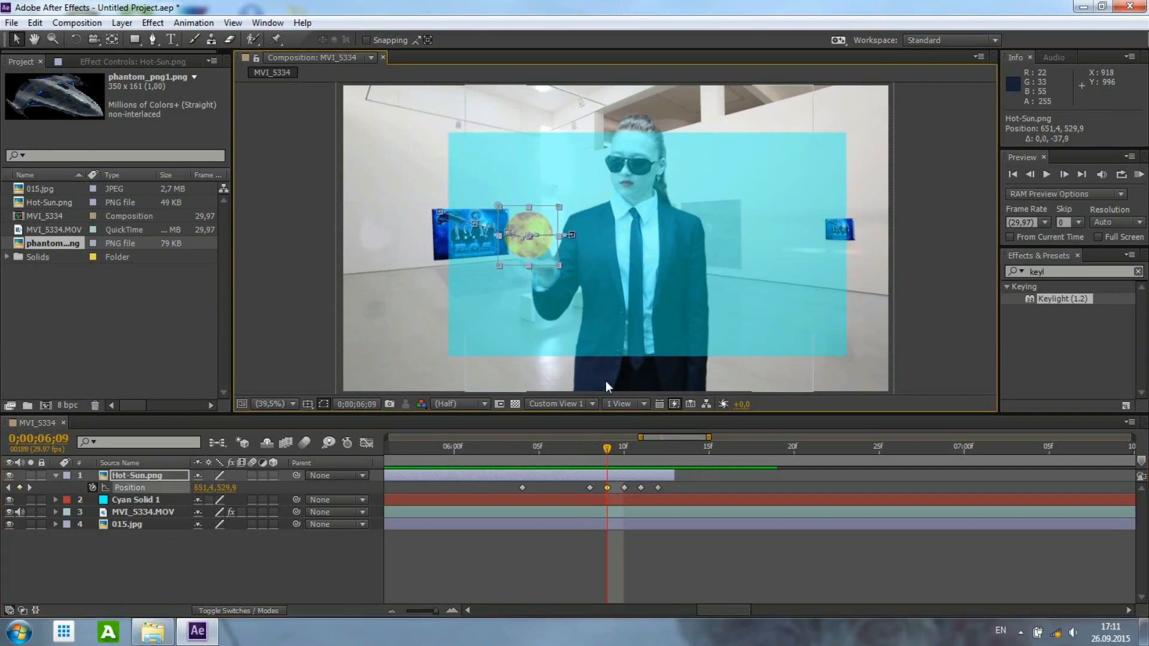
Align the sun's Position keyframes at Y 529,9, with X 537,6 at 0;00;06;10, 451,6 at 0;00;06;11 and 337,8 at 0;00;06;12.
{"action": "left_click", "coordinate": [623, 447]}
{"action": "left_click_drag", "start_coordinate": [506, 237], "coordinate": [495, 238]}
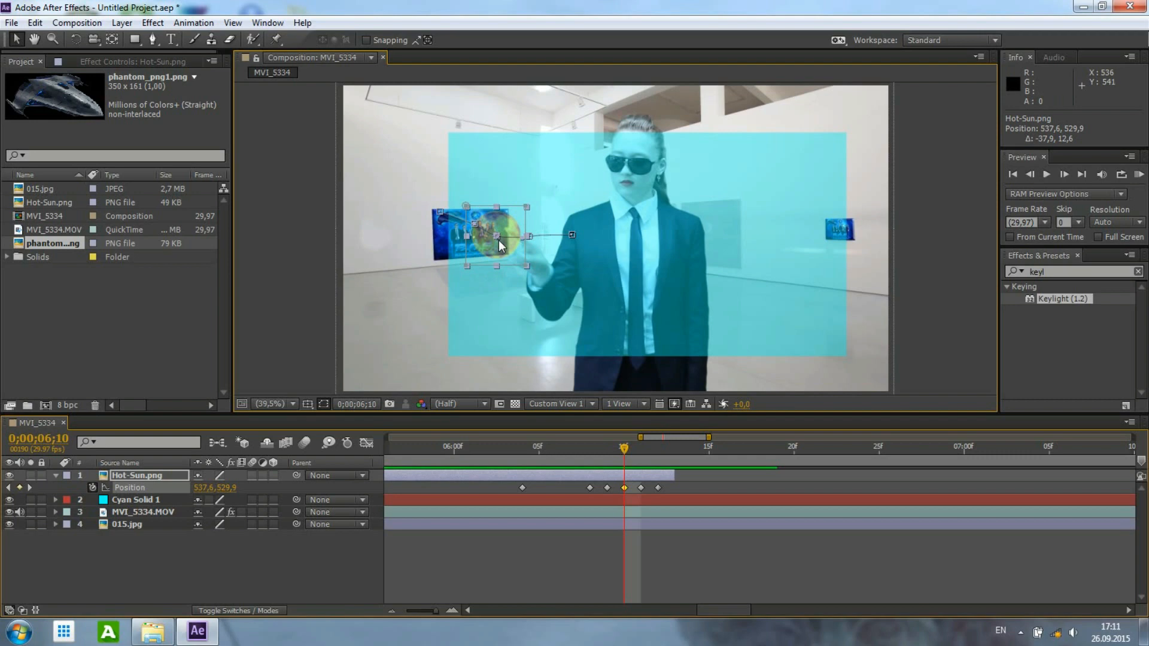
{"action": "left_click", "coordinate": [639, 454]}
{"action": "left_click_drag", "start_coordinate": [486, 255], "coordinate": [484, 266]}
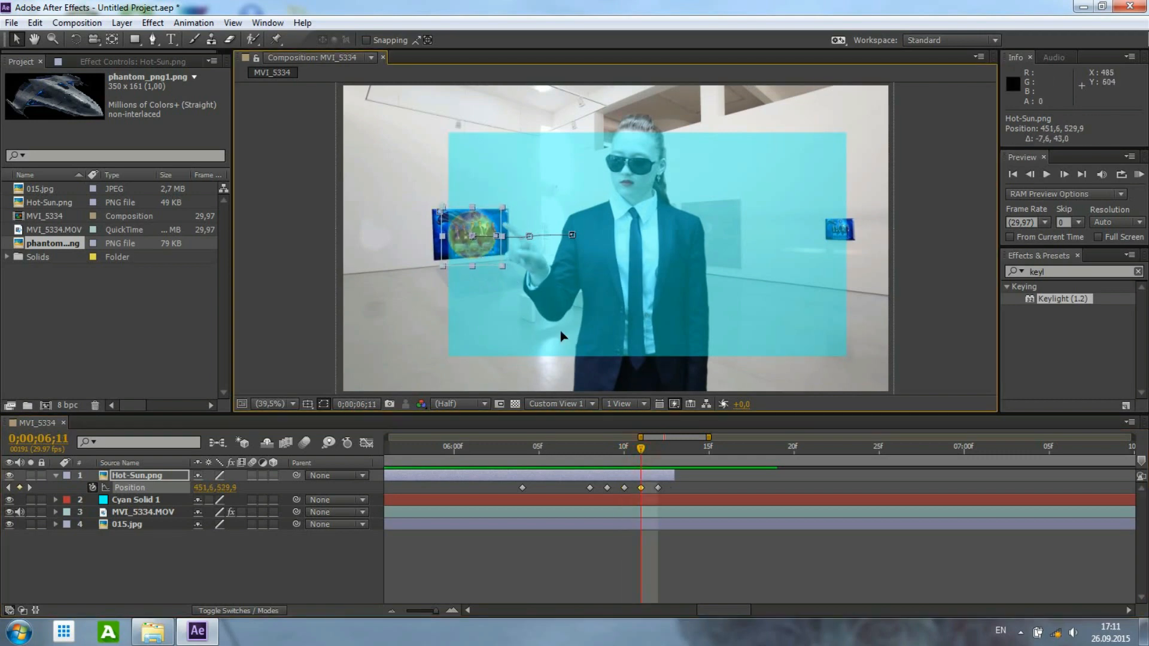
{"action": "left_click", "coordinate": [661, 452]}
{"action": "left_click_drag", "start_coordinate": [457, 214], "coordinate": [457, 234]}
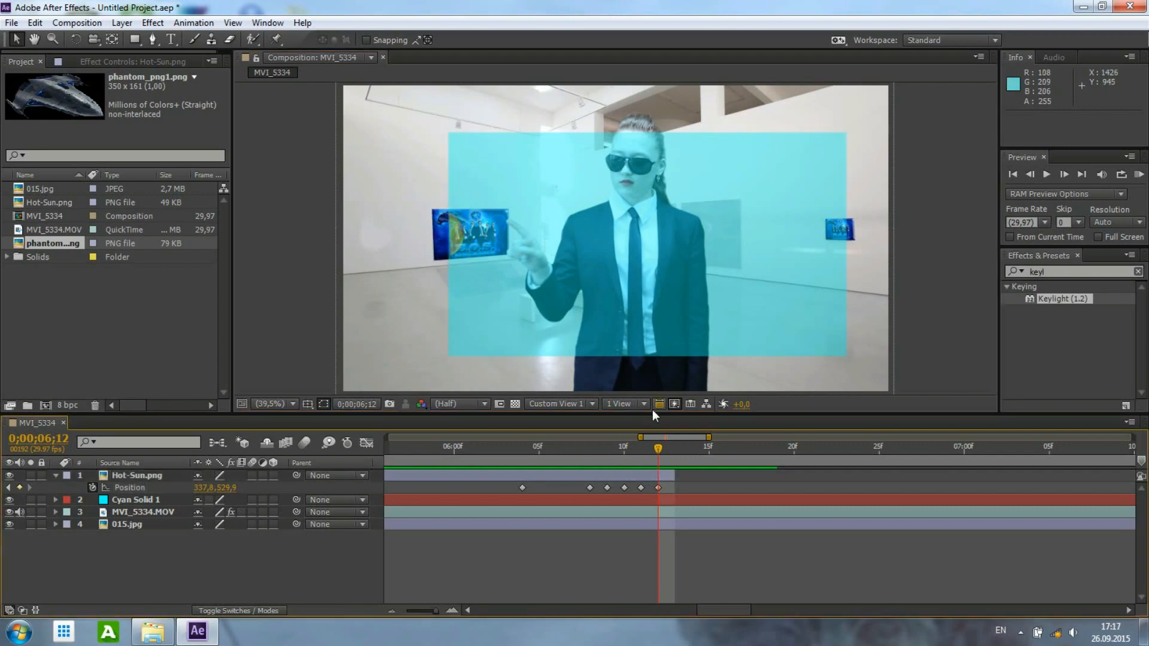
Preview the composition from 0;00;00;20, stop at 0;00;04;13 and select the Hot-Sun.png layer.
{"action": "left_click", "coordinate": [589, 449]}
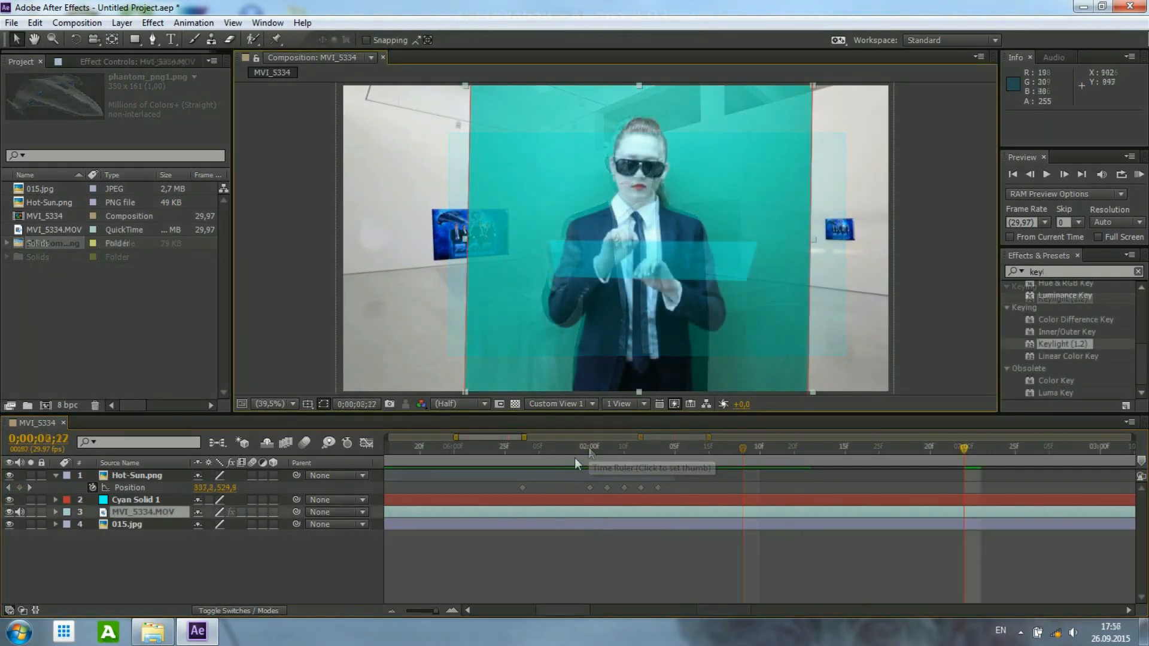
{"action": "left_click_drag", "start_coordinate": [574, 455], "coordinate": [310, 449]}
{"action": "key", "text": "space"}
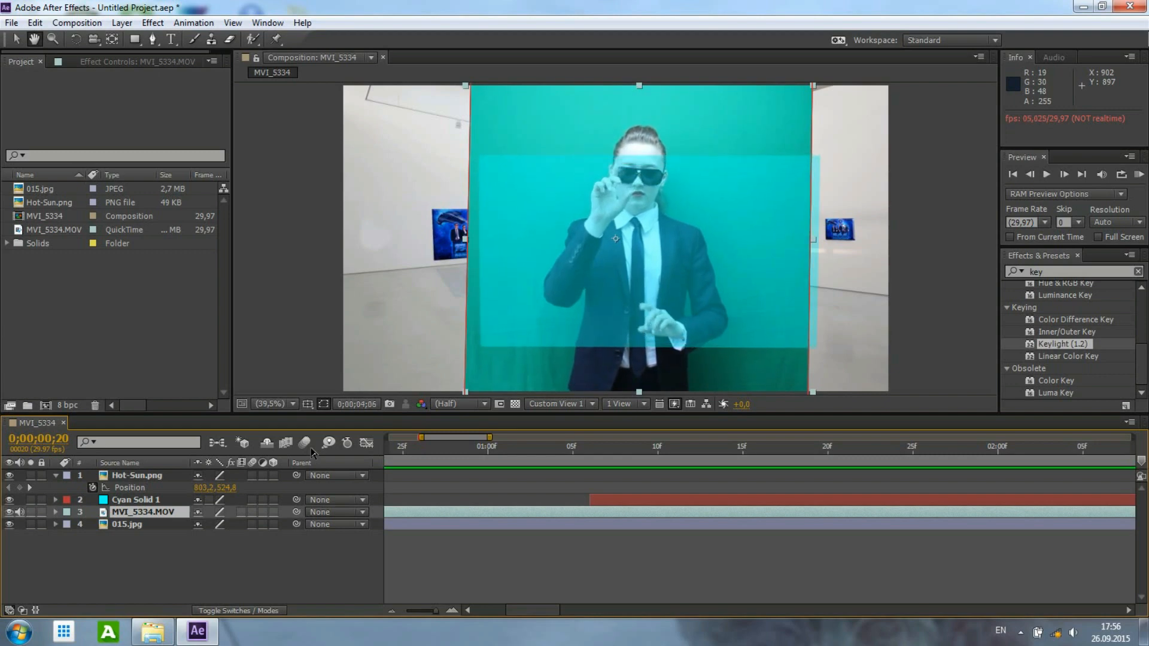
{"action": "key", "text": "space"}
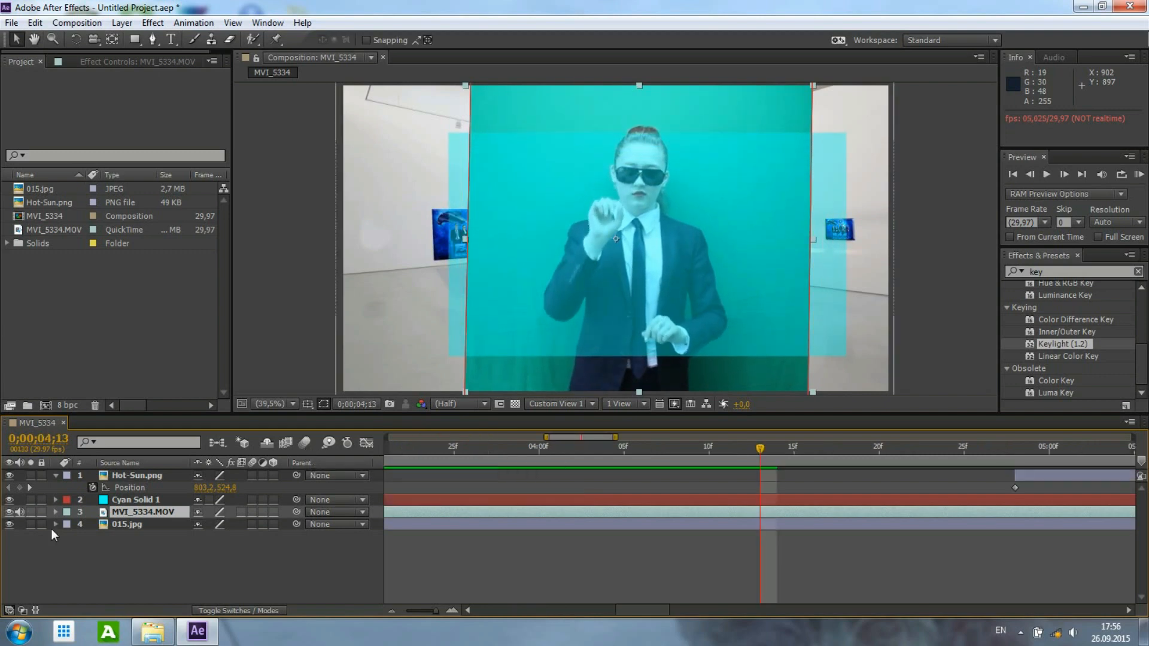
{"action": "left_click", "coordinate": [137, 475]}
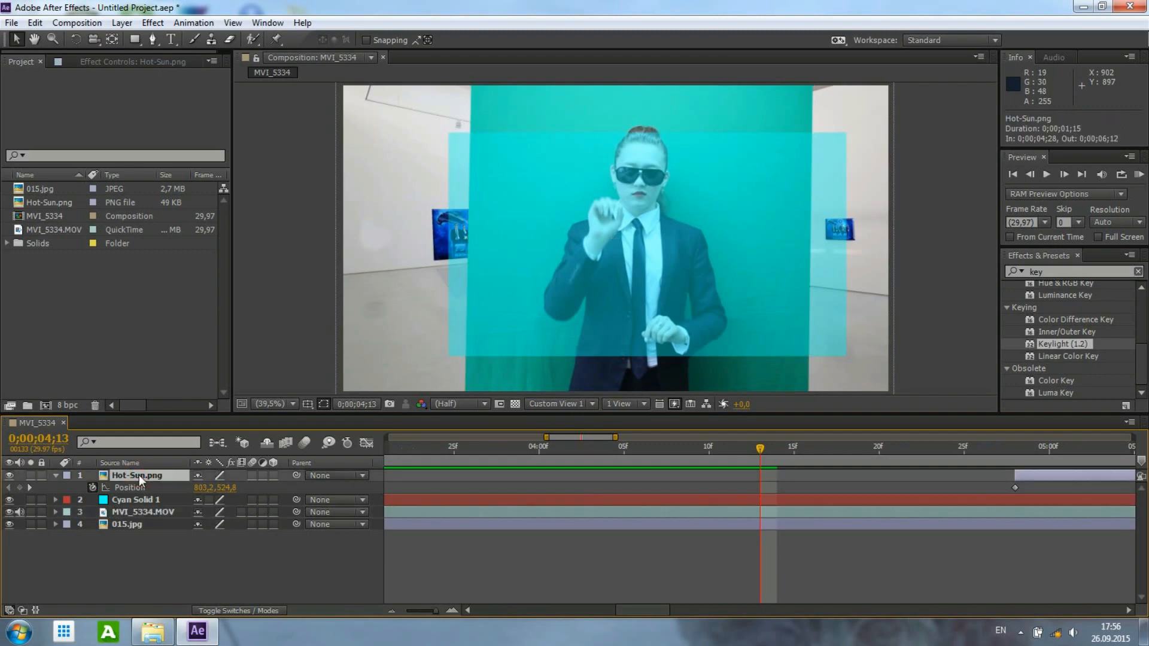
Preview the composition through the sun's swipe and set the current time to 0;00;06;14.
{"action": "key", "text": "space"}
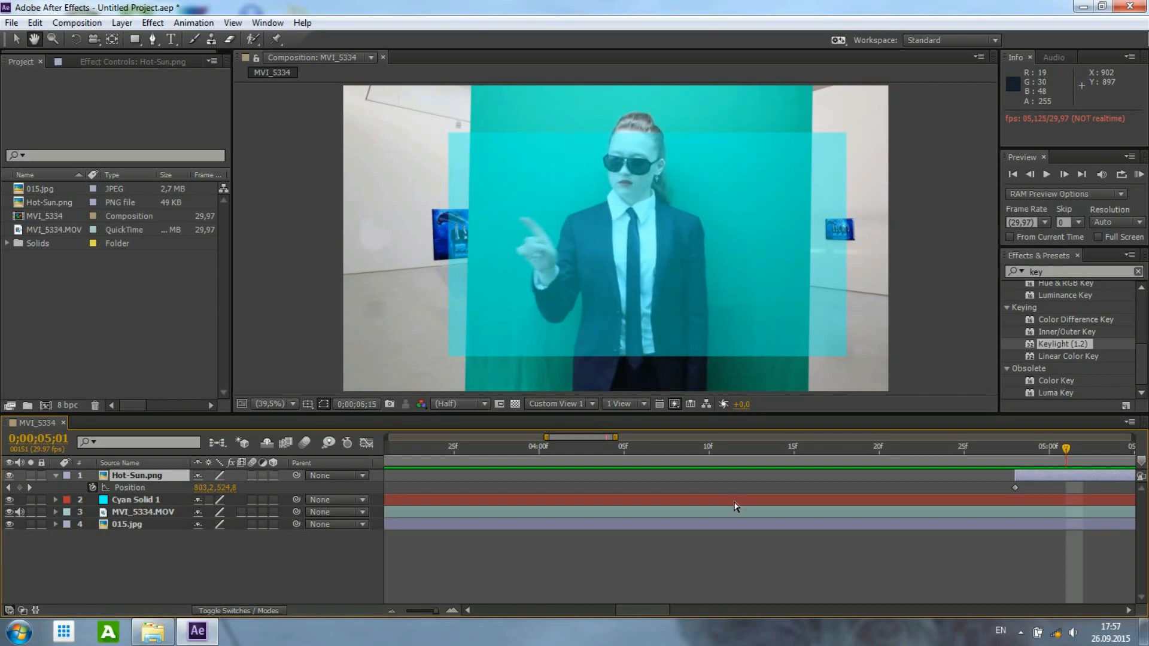
{"action": "key", "text": "space"}
{"action": "left_click_drag", "start_coordinate": [760, 446], "coordinate": [708, 437]}
Switch to Windows Explorer and open the VS-23 folder inside Видео > Жасаған.
{"action": "left_click", "coordinate": [154, 633]}
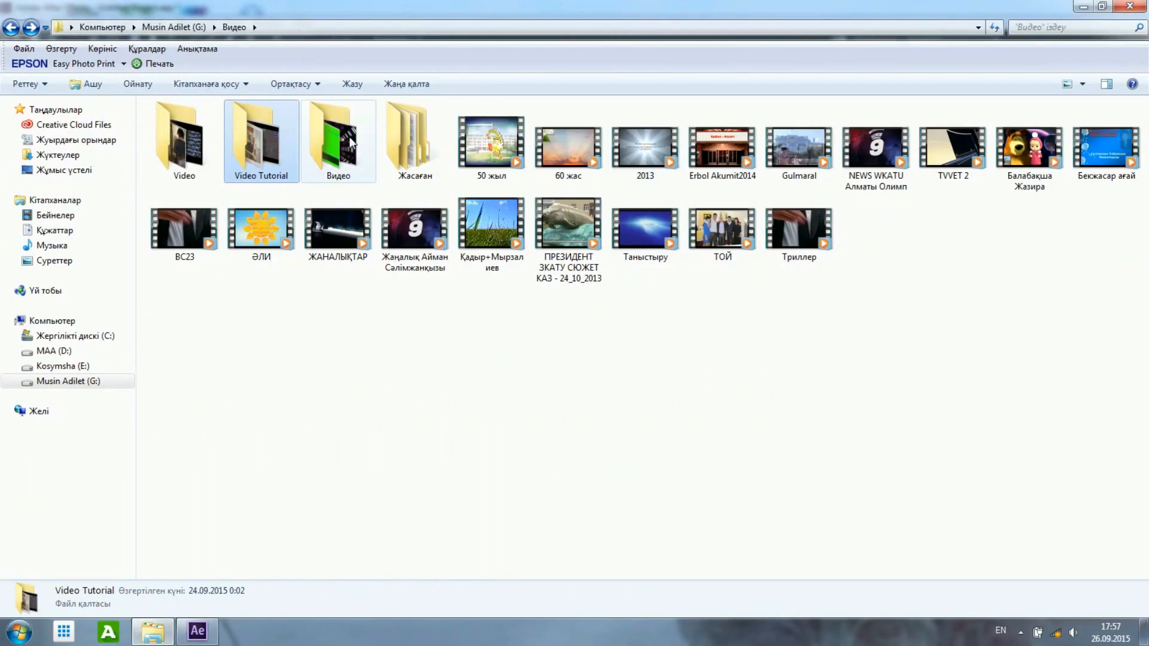
{"action": "double_click", "coordinate": [344, 141]}
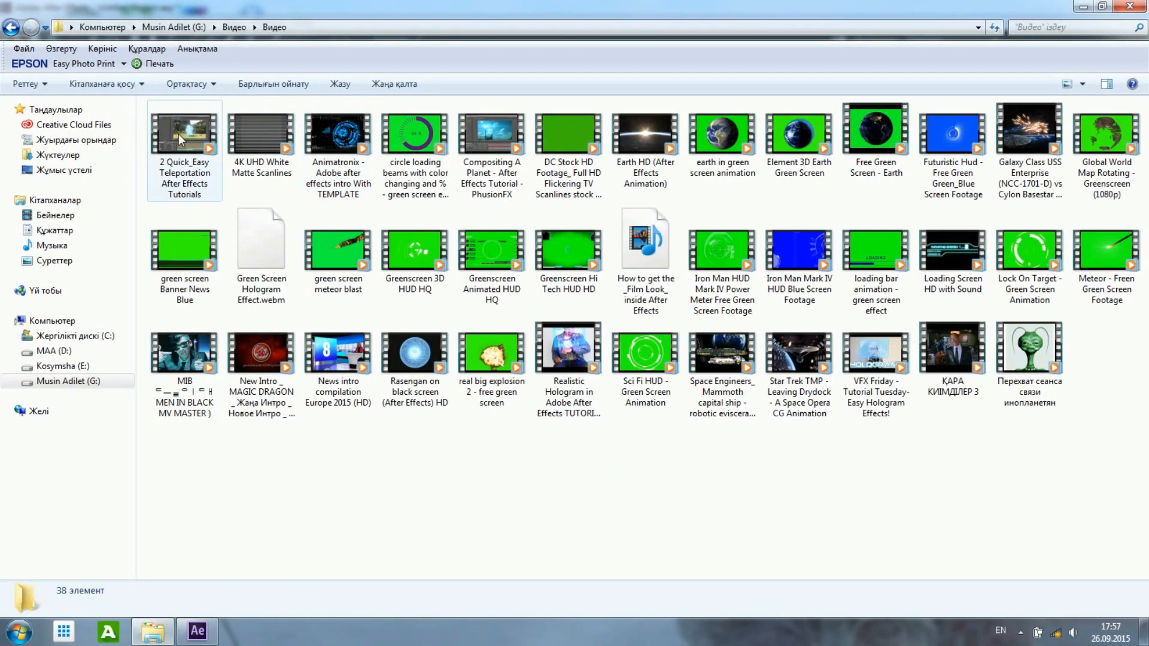
{"action": "left_click", "coordinate": [11, 27]}
{"action": "double_click", "coordinate": [413, 141]}
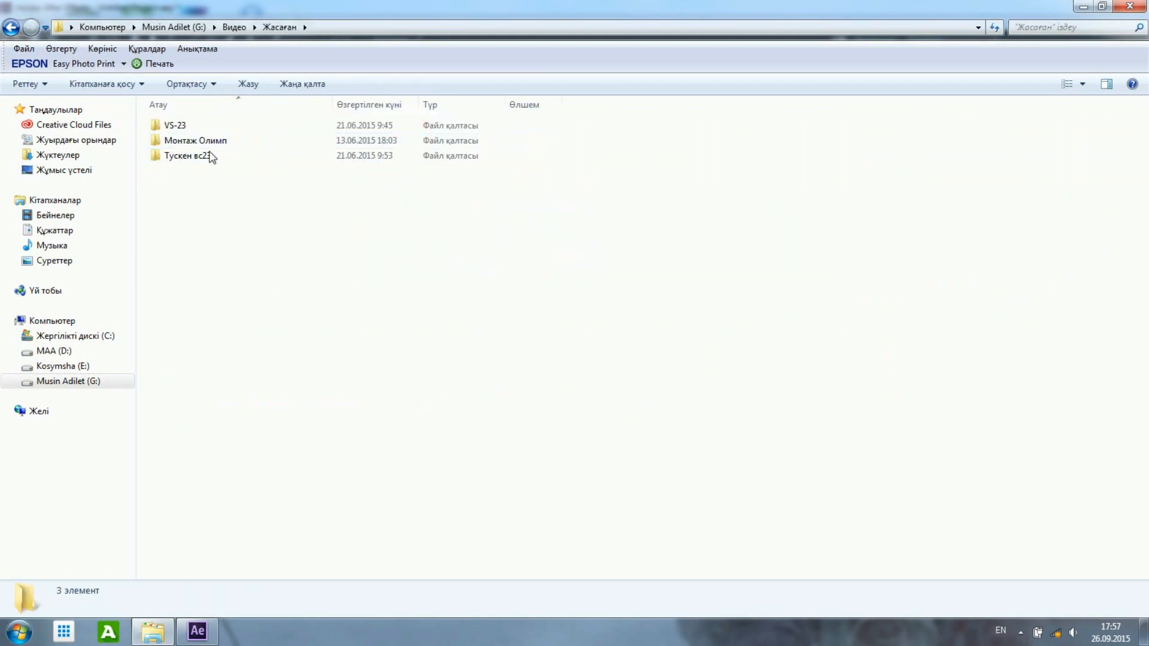
{"action": "double_click", "coordinate": [207, 125]}
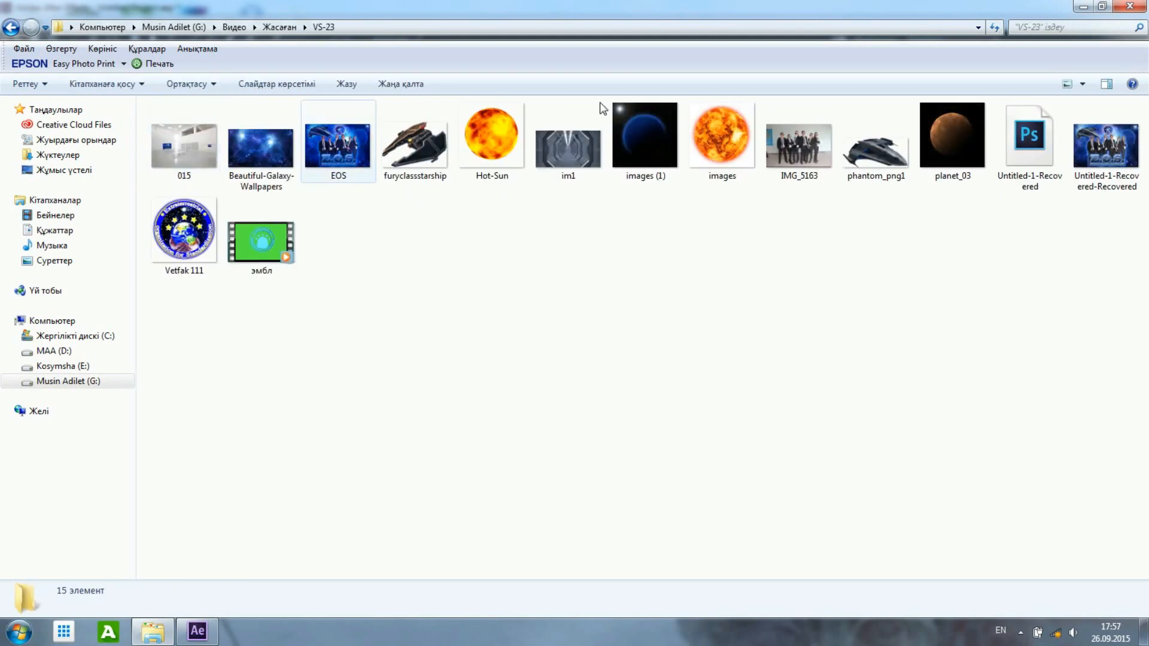
Shrink the Explorer window to uncover After Effects and import Vetfak 111.png from the folder into the project.
{"action": "left_click", "coordinate": [1102, 6]}
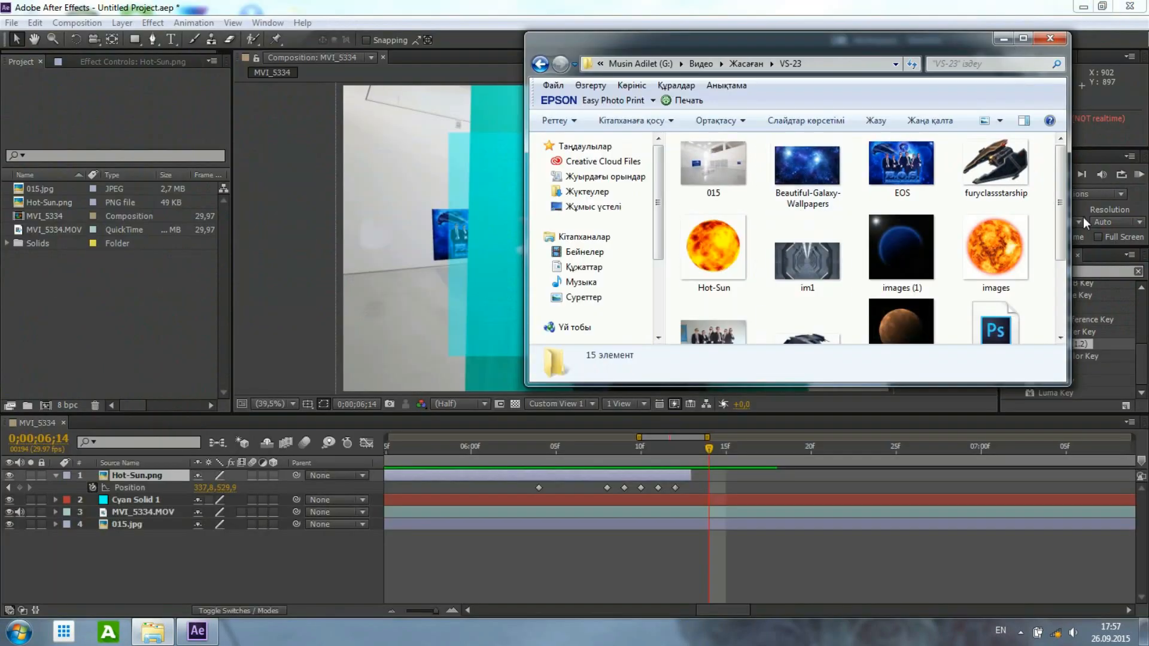
{"action": "scroll", "coordinate": [1065, 188], "scroll_direction": "down", "scroll_amount": 3}
{"action": "left_click_drag", "start_coordinate": [808, 287], "coordinate": [474, 237]}
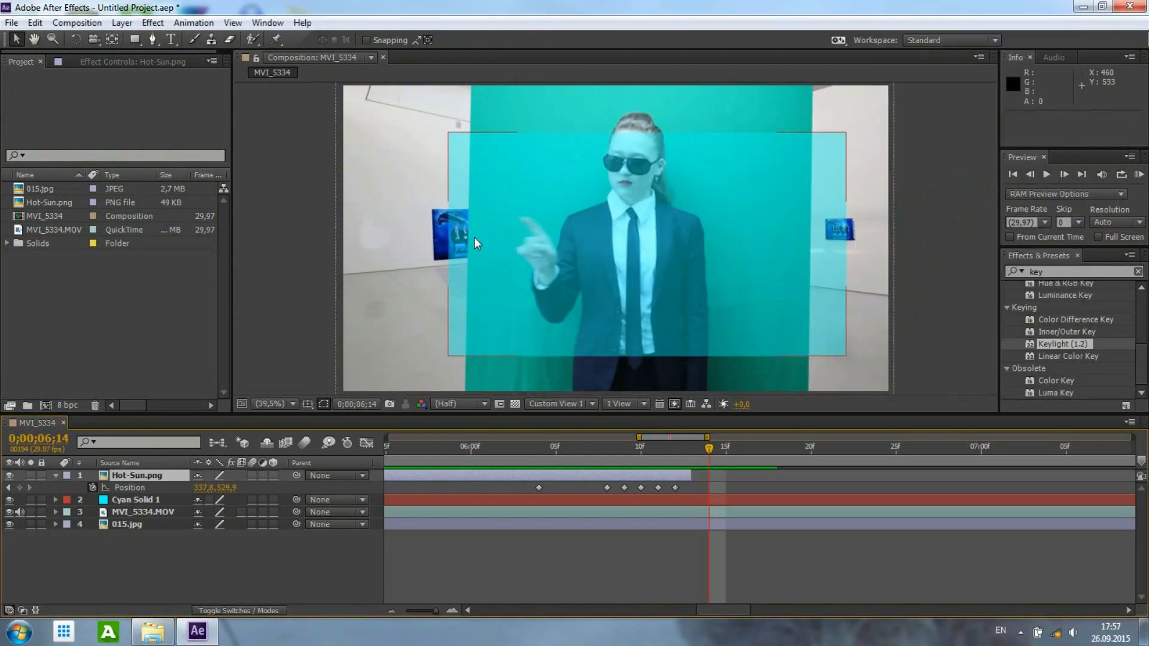
{"action": "left_click", "coordinate": [160, 623]}
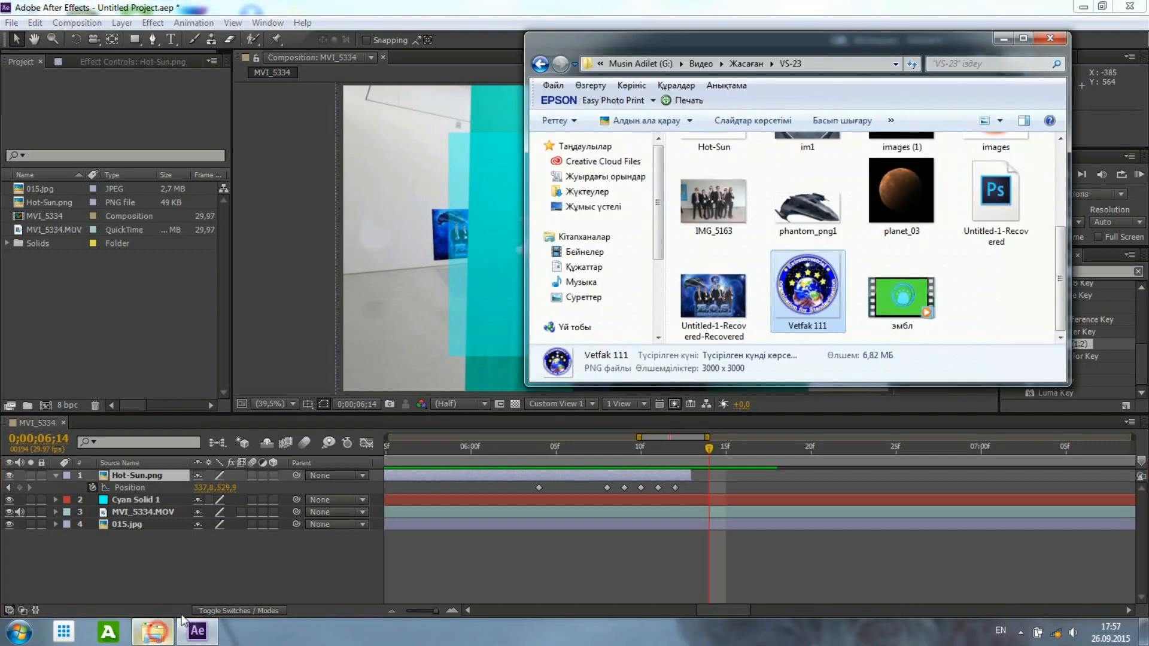
{"action": "left_click_drag", "start_coordinate": [796, 299], "coordinate": [159, 301]}
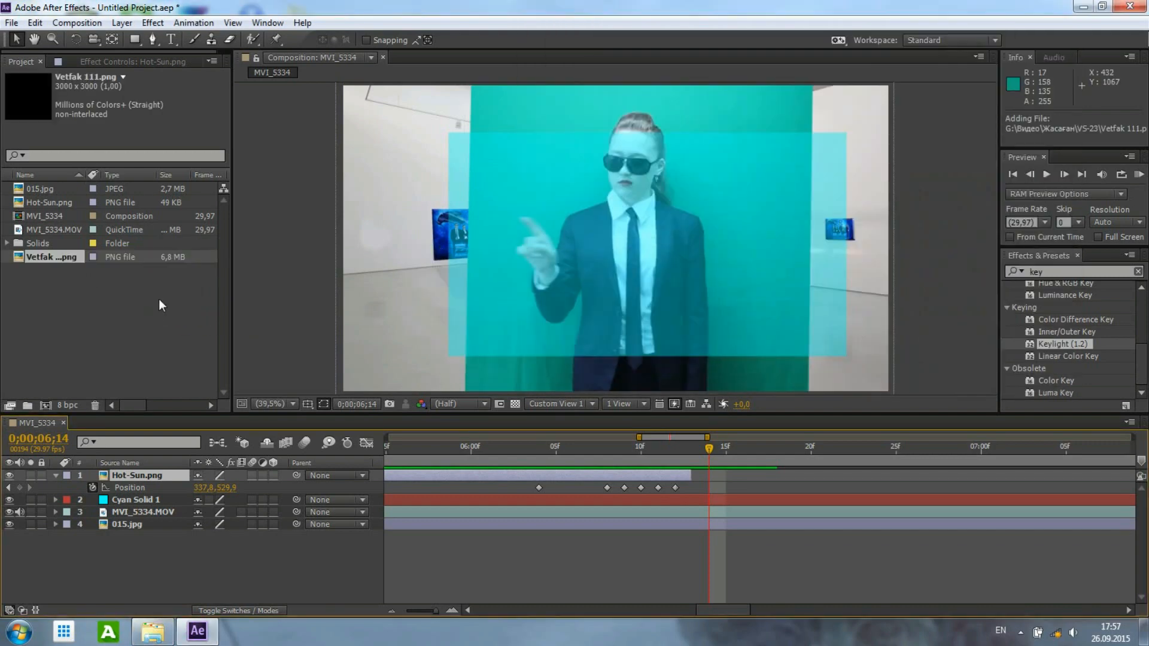
Add Vetfak 111.png as the top layer of the composition and scale it to 10,0%.
{"action": "left_click_drag", "start_coordinate": [45, 257], "coordinate": [67, 472]}
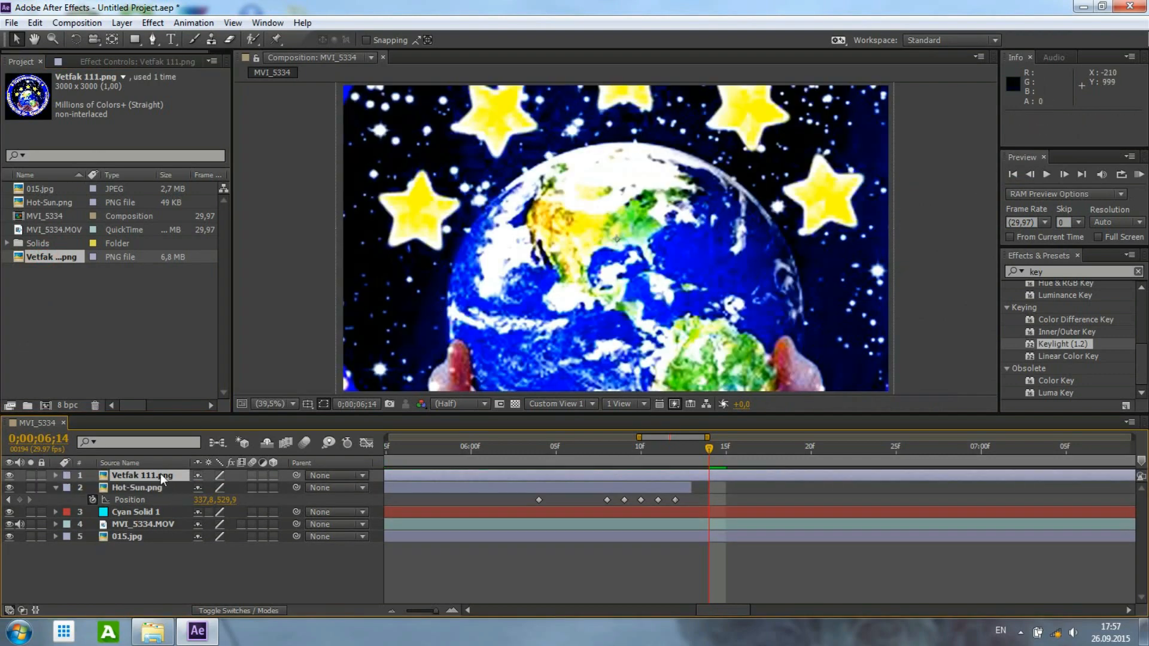
{"action": "key", "text": "p"}
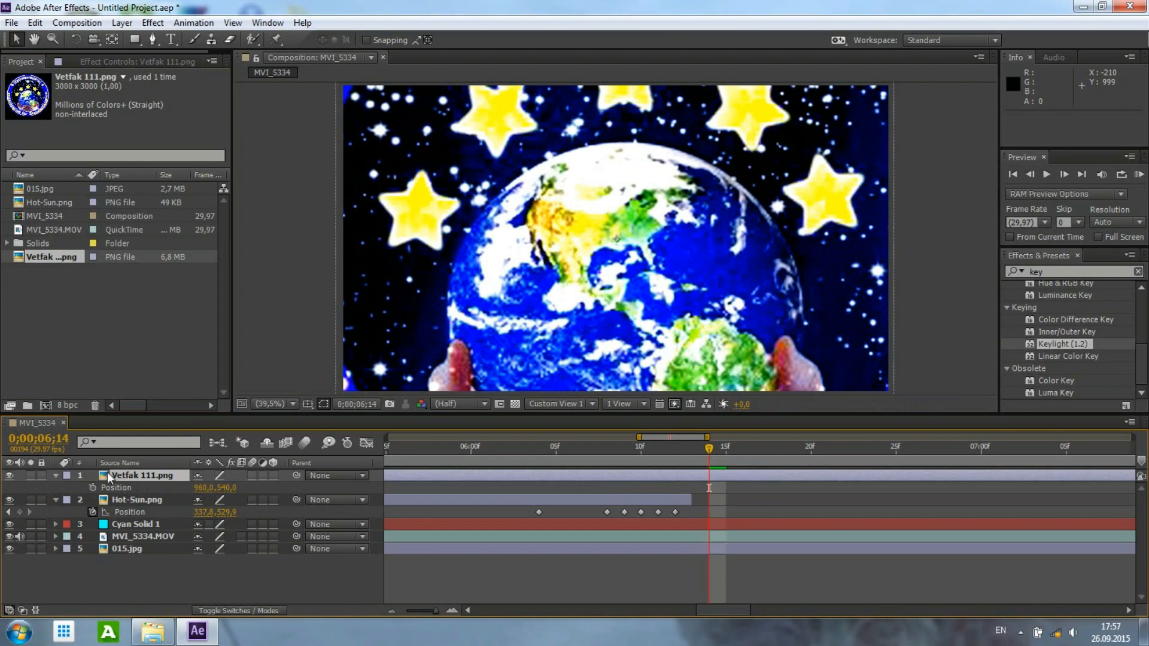
{"action": "left_click", "coordinate": [55, 476]}
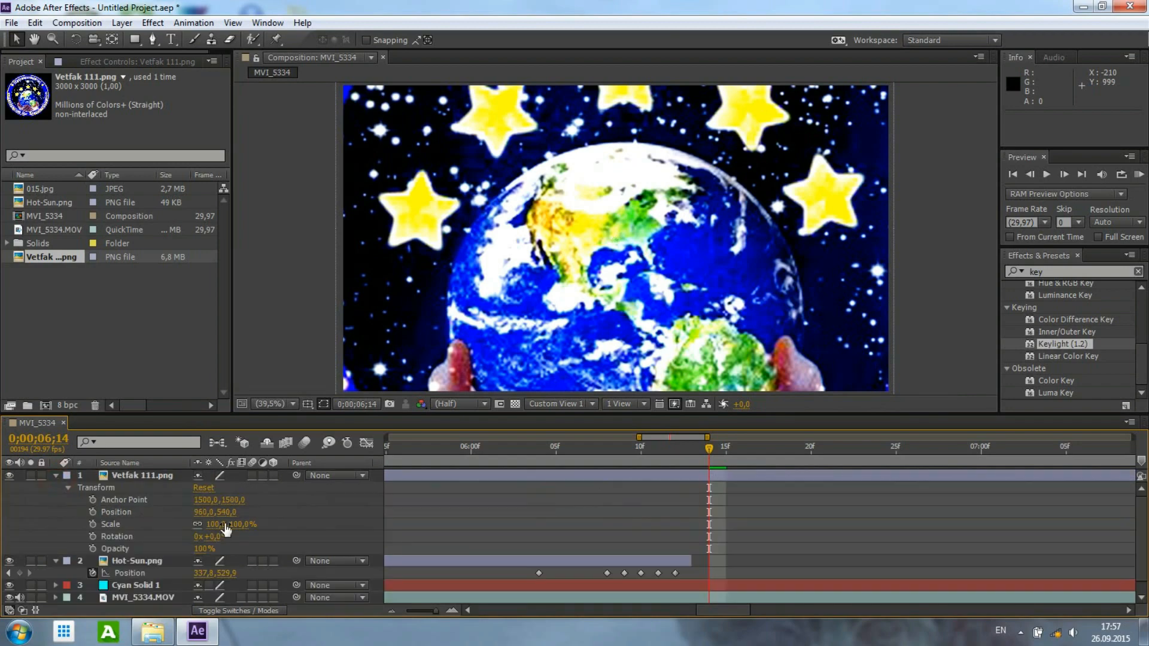
{"action": "left_click_drag", "start_coordinate": [234, 525], "coordinate": [170, 523]}
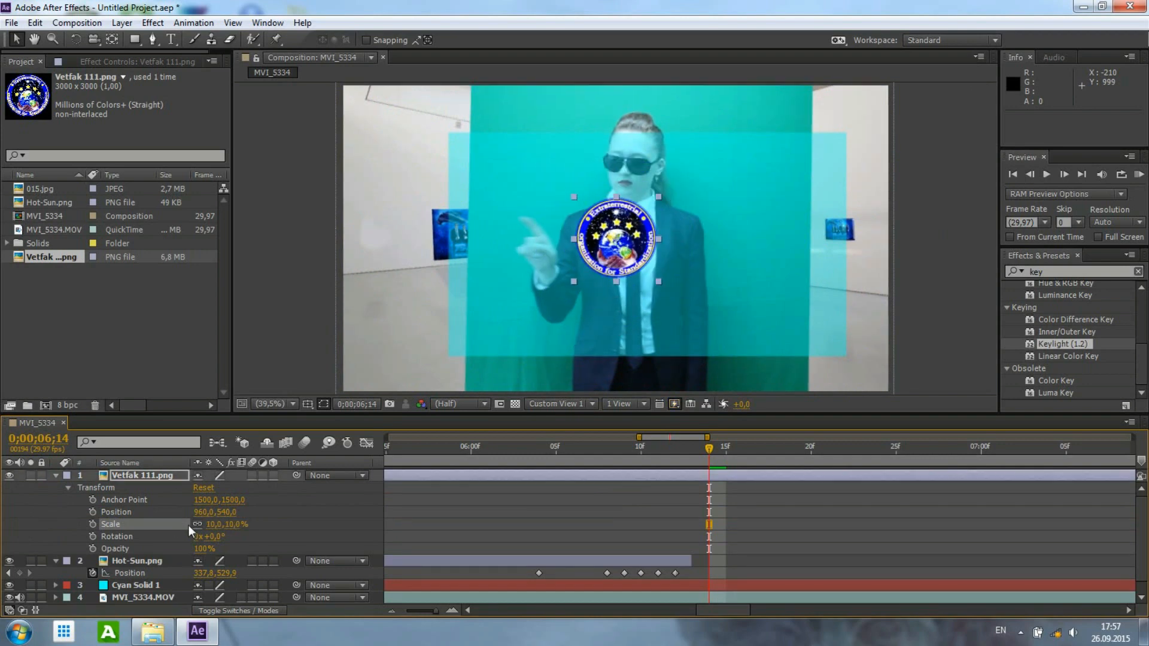
Flip the Vetfak 111.png emblem horizontally.
{"action": "right_click", "coordinate": [624, 216]}
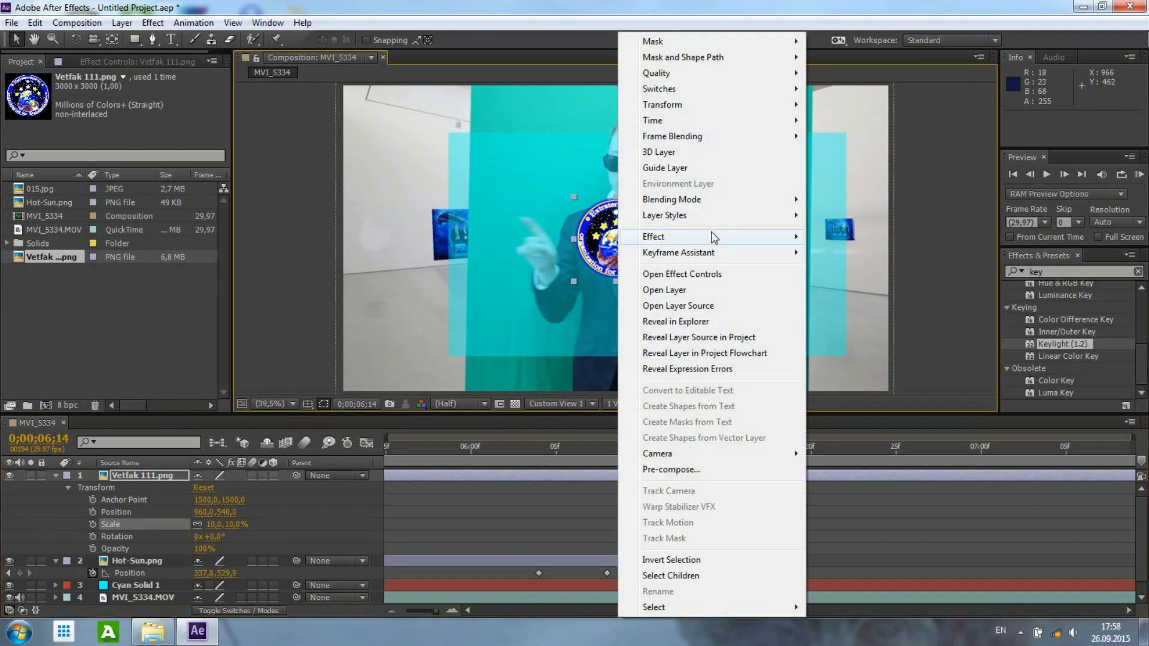
{"action": "left_click", "coordinate": [788, 111]}
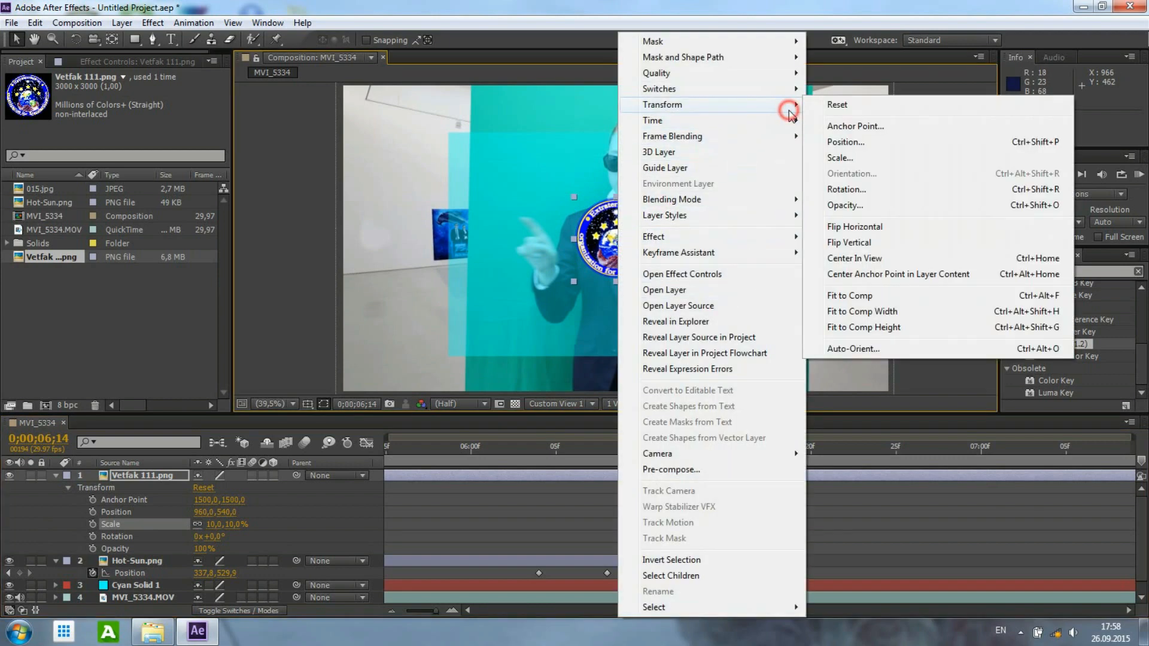
{"action": "left_click", "coordinate": [873, 230]}
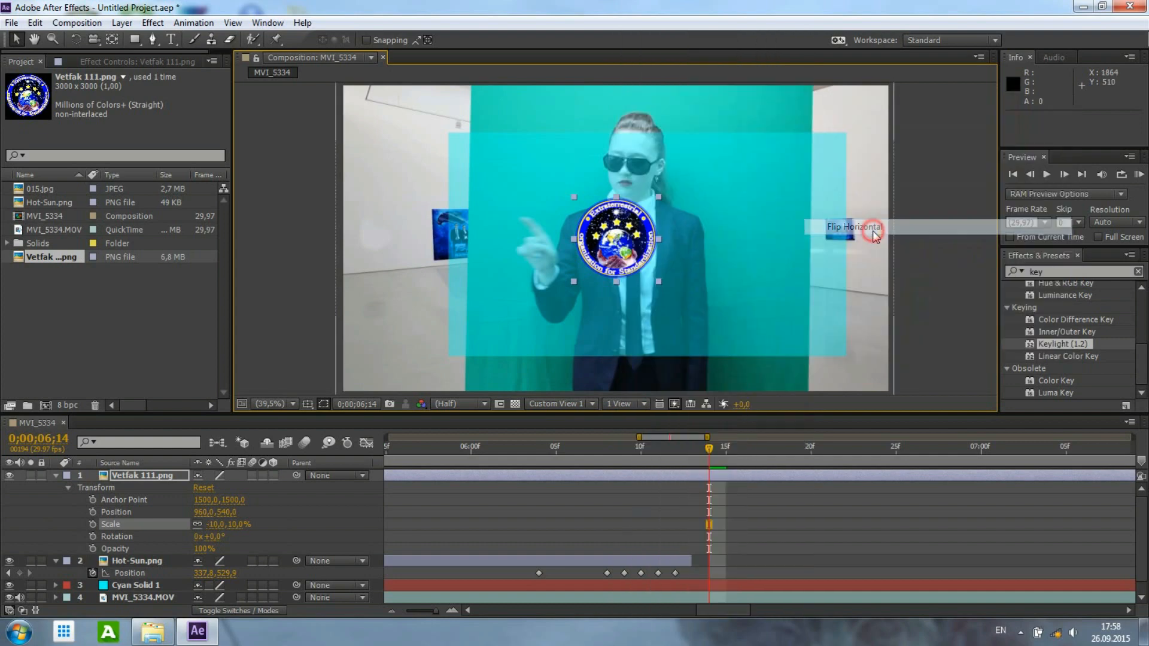
Set the emblem's Transform values to Position 800,7, 572,9, Opacity 25% and Scale -7,0, 7,0%.
{"action": "left_click_drag", "start_coordinate": [633, 244], "coordinate": [587, 254]}
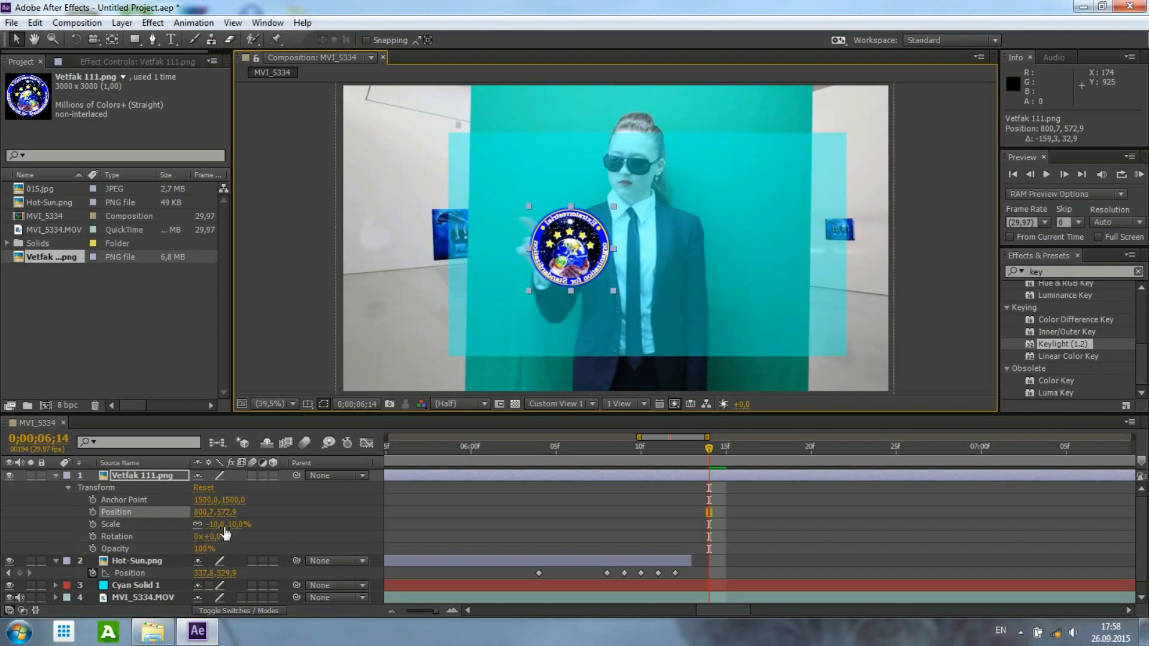
{"action": "left_click_drag", "start_coordinate": [204, 548], "coordinate": [149, 548]}
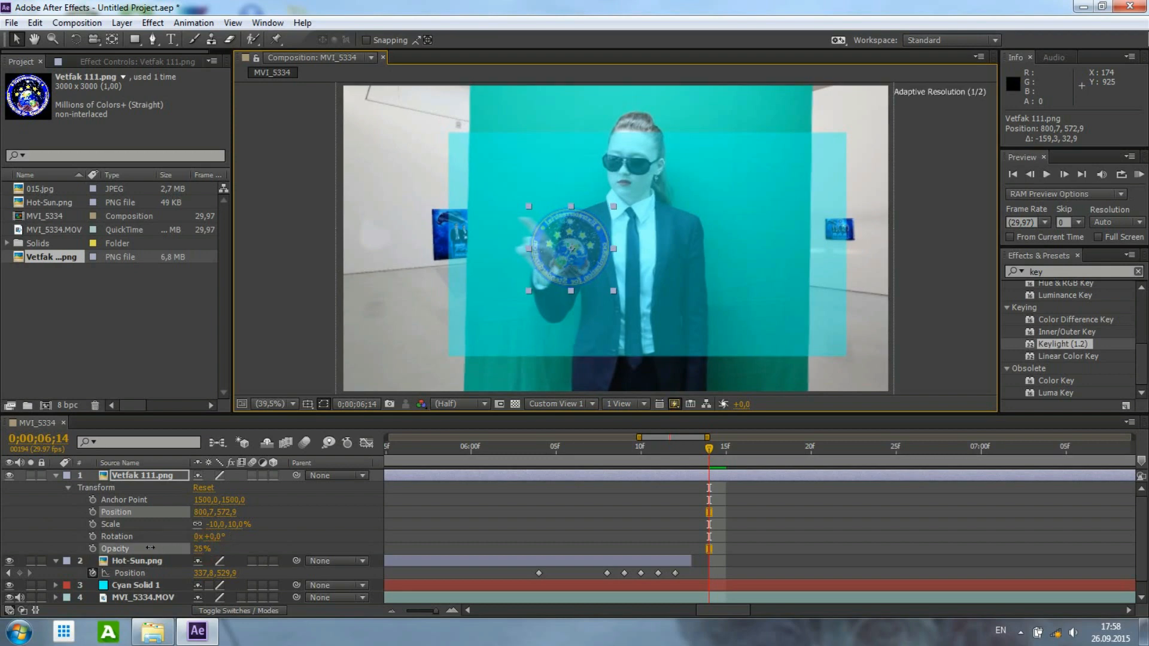
{"action": "left_click_drag", "start_coordinate": [234, 525], "coordinate": [231, 524]}
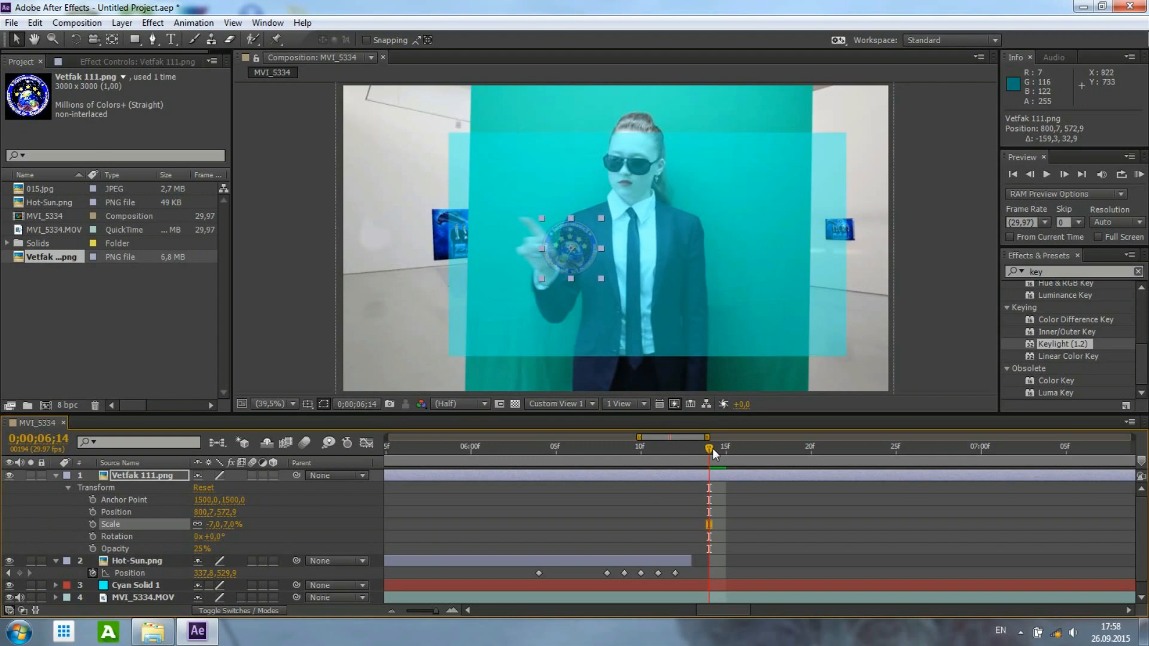
Split the Vetfak 111.png layer at 0;00;06;13 and delete the part before the cut.
{"action": "left_click_drag", "start_coordinate": [714, 455], "coordinate": [692, 450]}
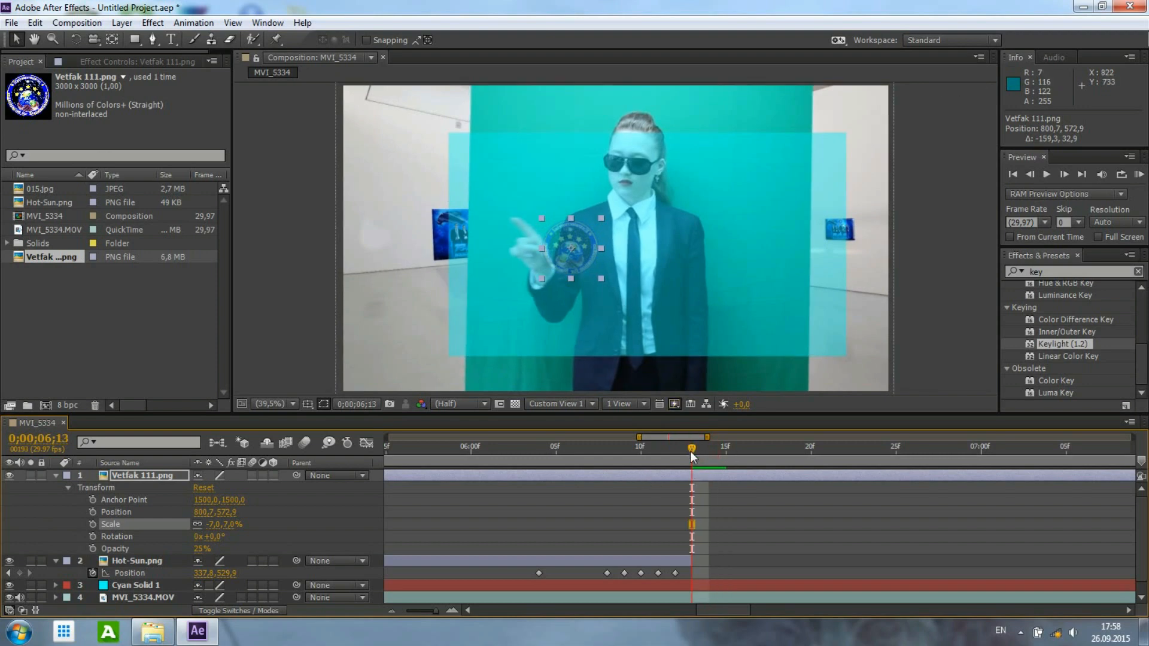
{"action": "left_click", "coordinate": [677, 479]}
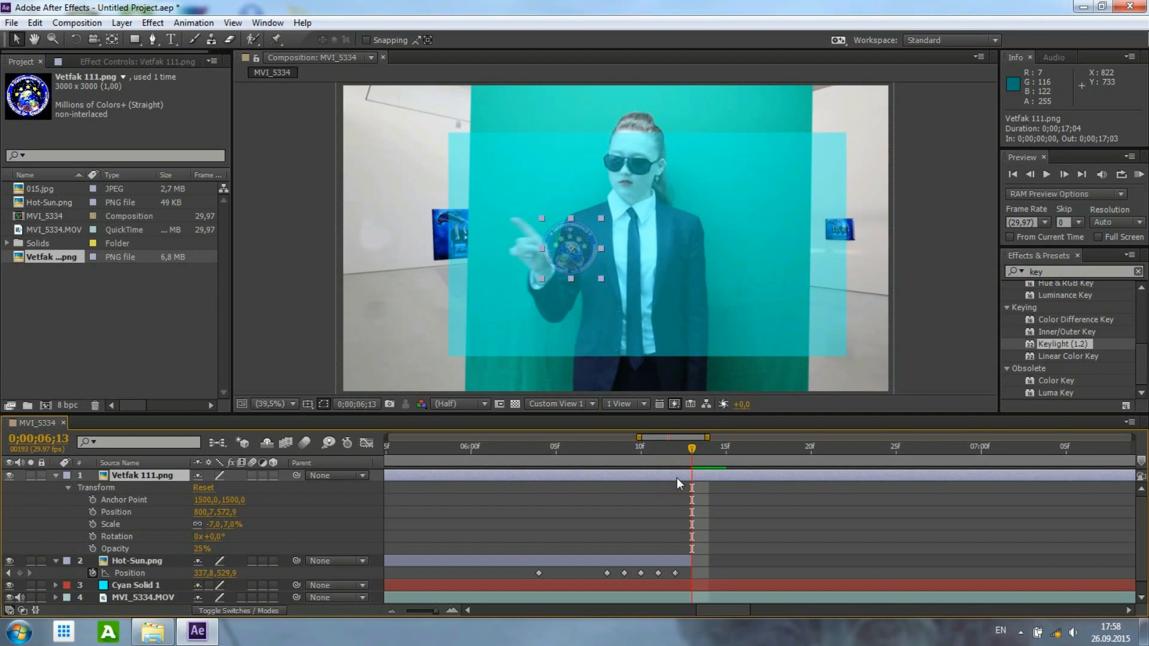
{"action": "key", "text": "ctrl+shift+d"}
{"action": "left_click", "coordinate": [677, 487]}
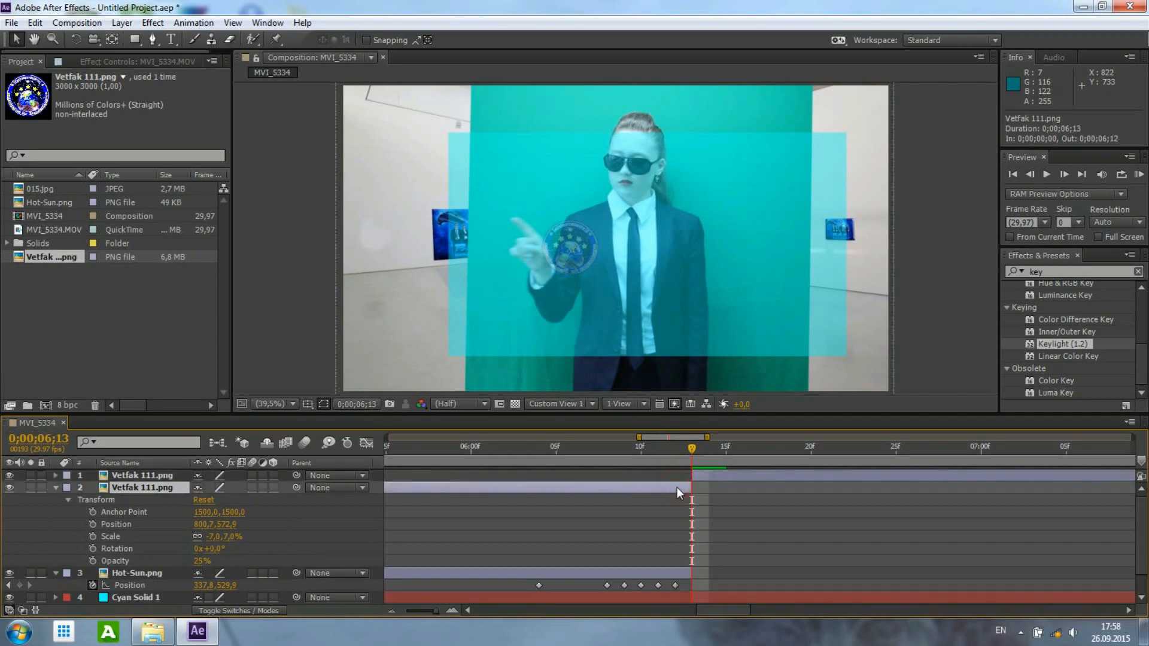
{"action": "key", "text": "Delete"}
At 0;00;07;05, move the emblem onto the hand at 641,3, 669,0 and start its Position keyframes.
{"action": "left_click_drag", "start_coordinate": [714, 451], "coordinate": [1069, 446]}
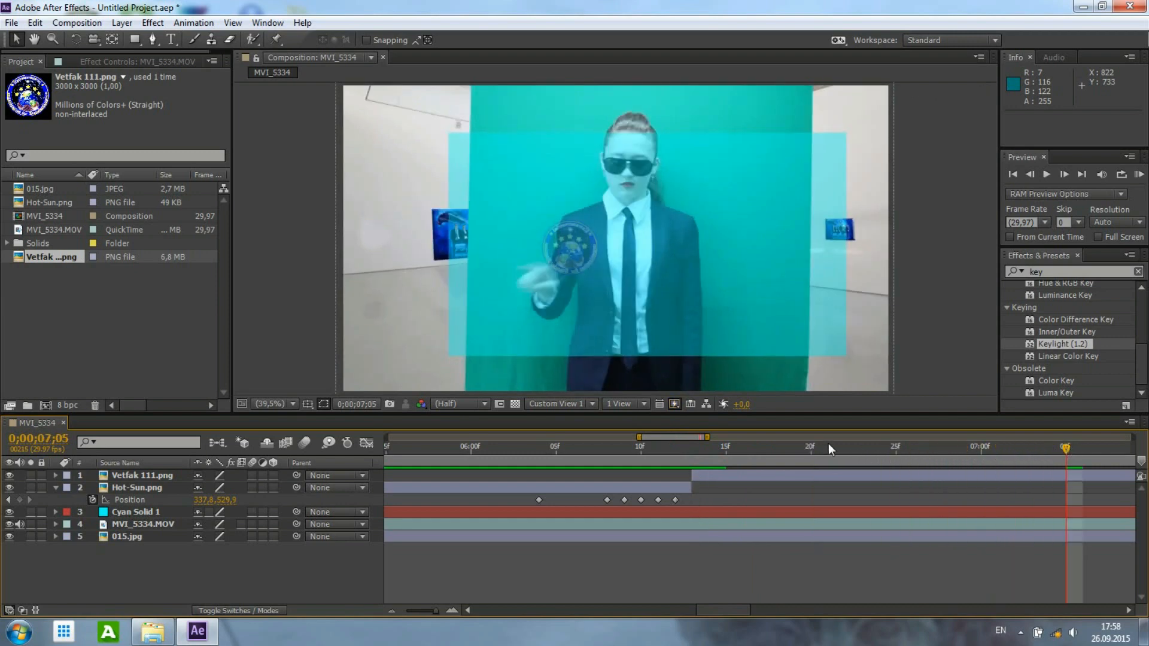
{"action": "left_click", "coordinate": [720, 477]}
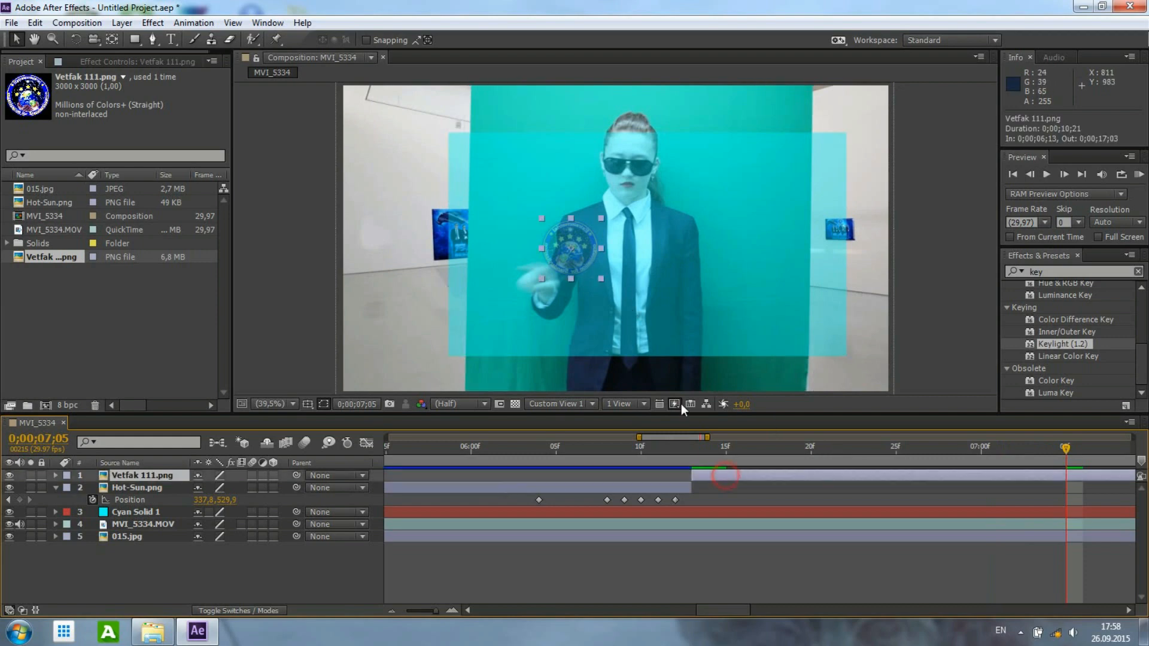
{"action": "left_click_drag", "start_coordinate": [577, 248], "coordinate": [544, 271]}
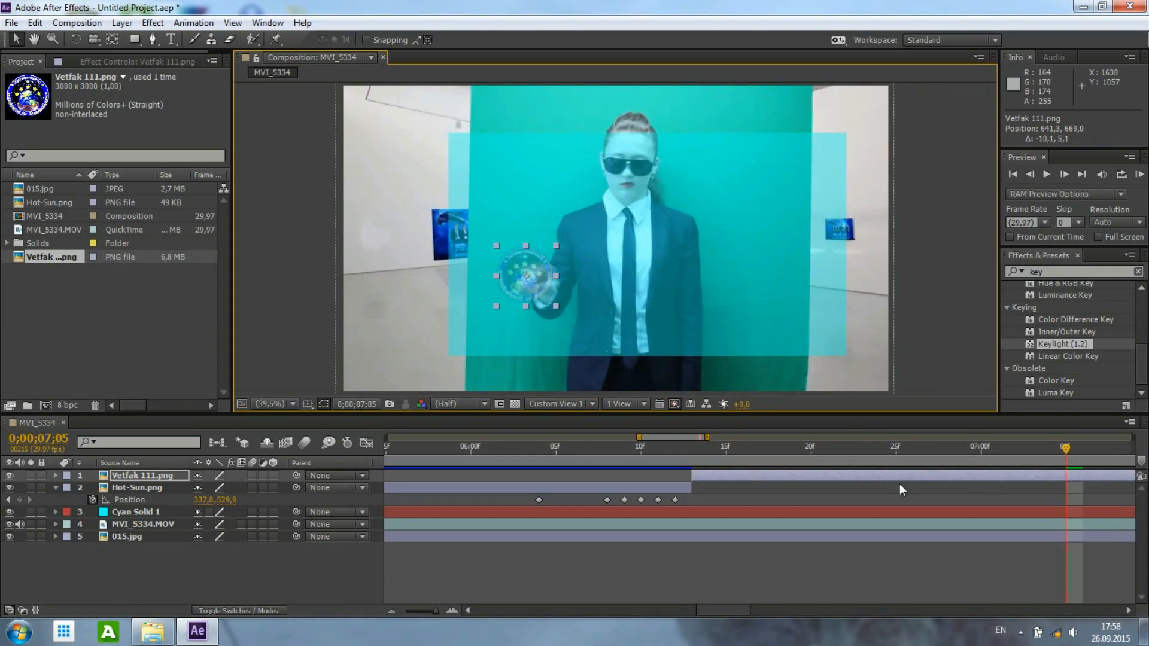
{"action": "key", "text": "alt+shift+p"}
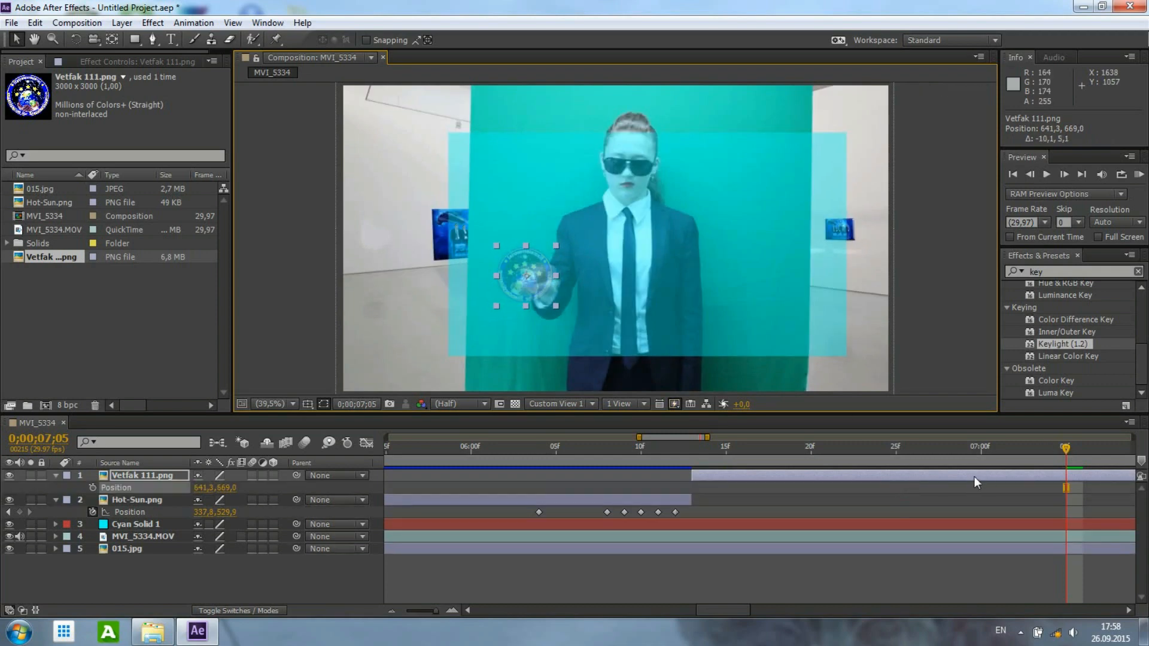
{"action": "left_click", "coordinate": [92, 487]}
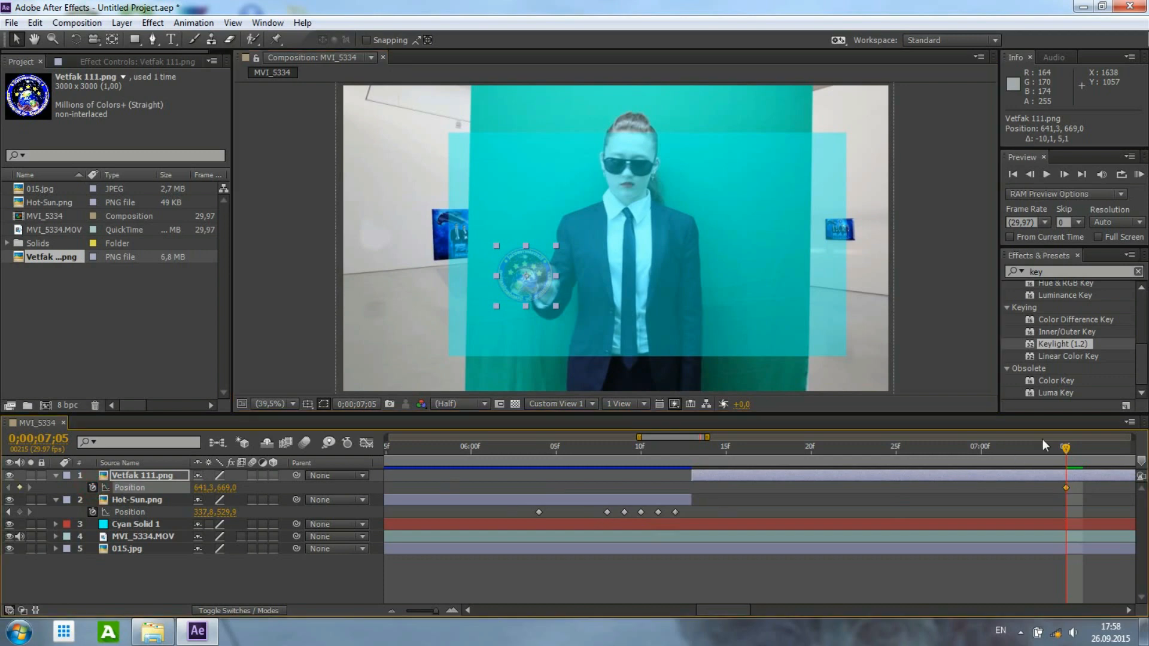
Animate the emblem following the hand with Position keyframes at 0;00;07;08 and at 0;00;07;10, the latter at 436,4, 699,3.
{"action": "left_click_drag", "start_coordinate": [1076, 444], "coordinate": [1105, 445]}
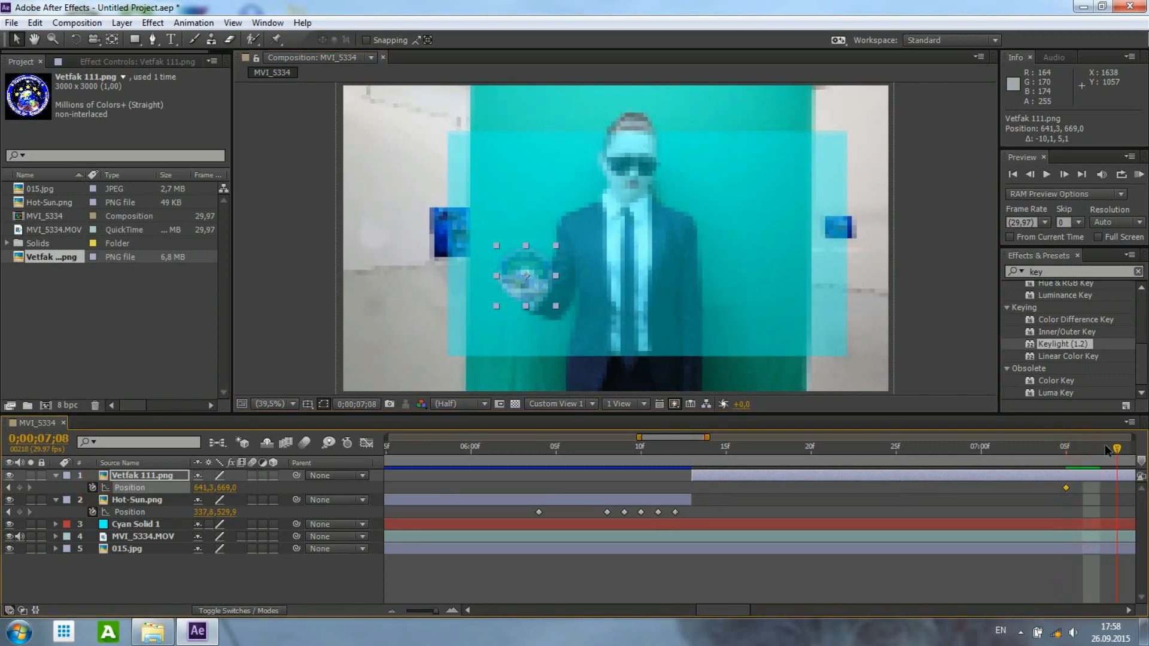
{"action": "left_click_drag", "start_coordinate": [545, 284], "coordinate": [519, 289]}
{"action": "left_click_drag", "start_coordinate": [721, 612], "coordinate": [768, 612]}
{"action": "left_click_drag", "start_coordinate": [479, 452], "coordinate": [519, 445]}
{"action": "left_click_drag", "start_coordinate": [507, 298], "coordinate": [472, 297]}
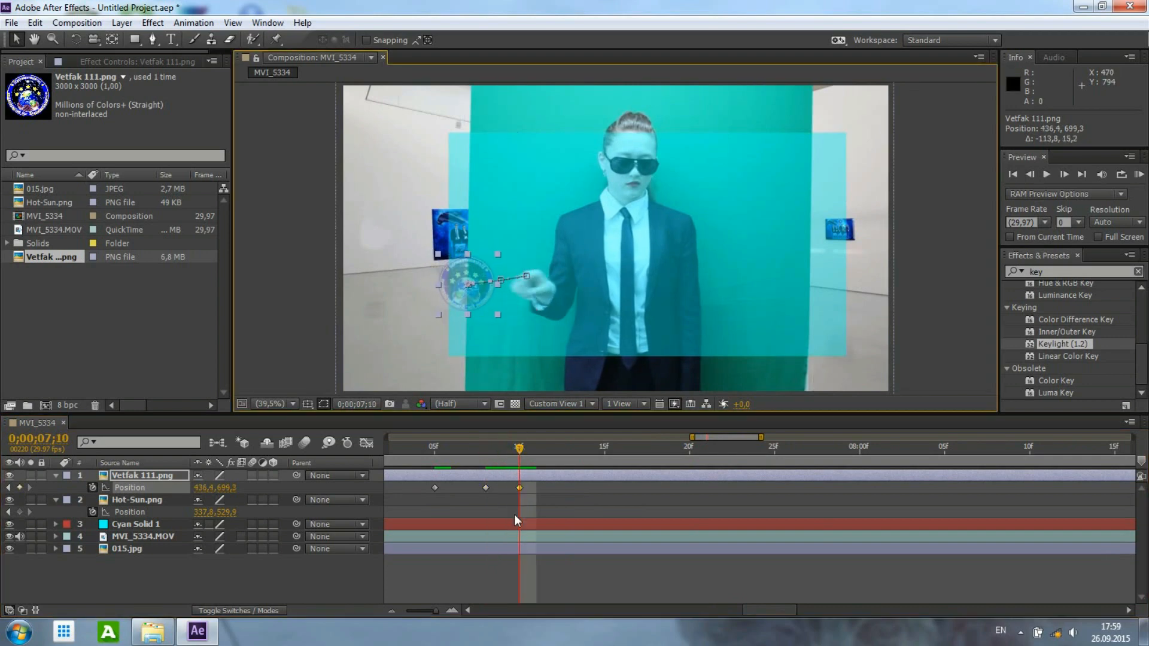
Preview the emblem's swipe from 0;00;07;05 and add a Position keyframe of 570,5, 681,8 at 0;00;07;06.
{"action": "left_click", "coordinate": [434, 447]}
{"action": "key", "text": "space"}
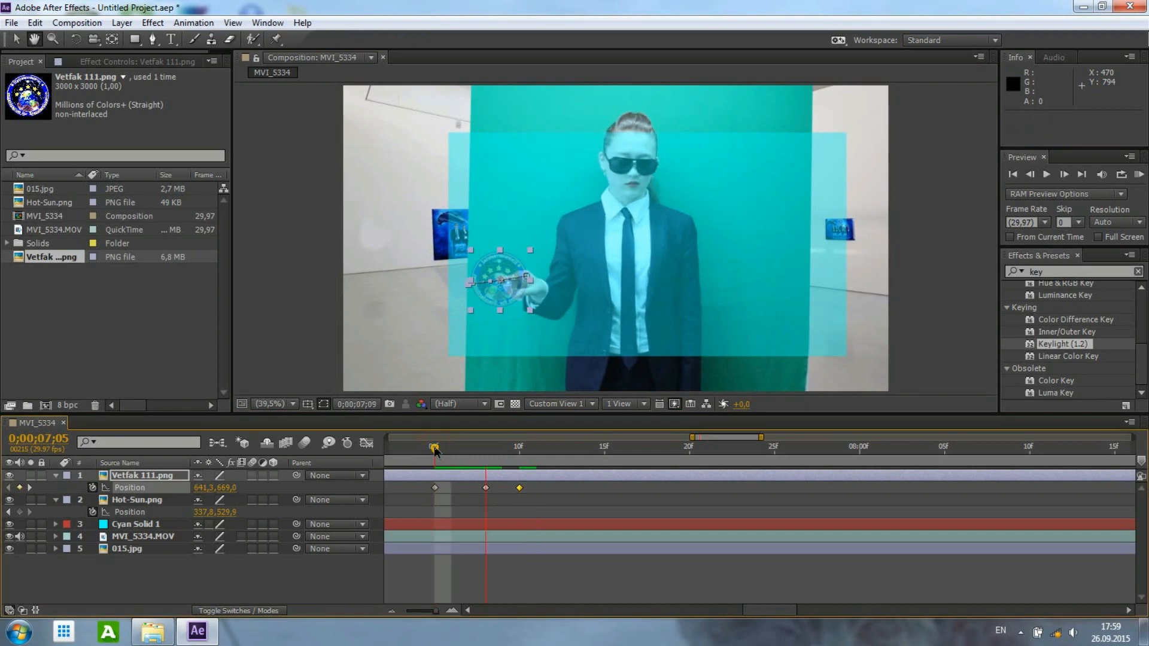
{"action": "key", "text": "space"}
{"action": "left_click_drag", "start_coordinate": [436, 448], "coordinate": [538, 451]}
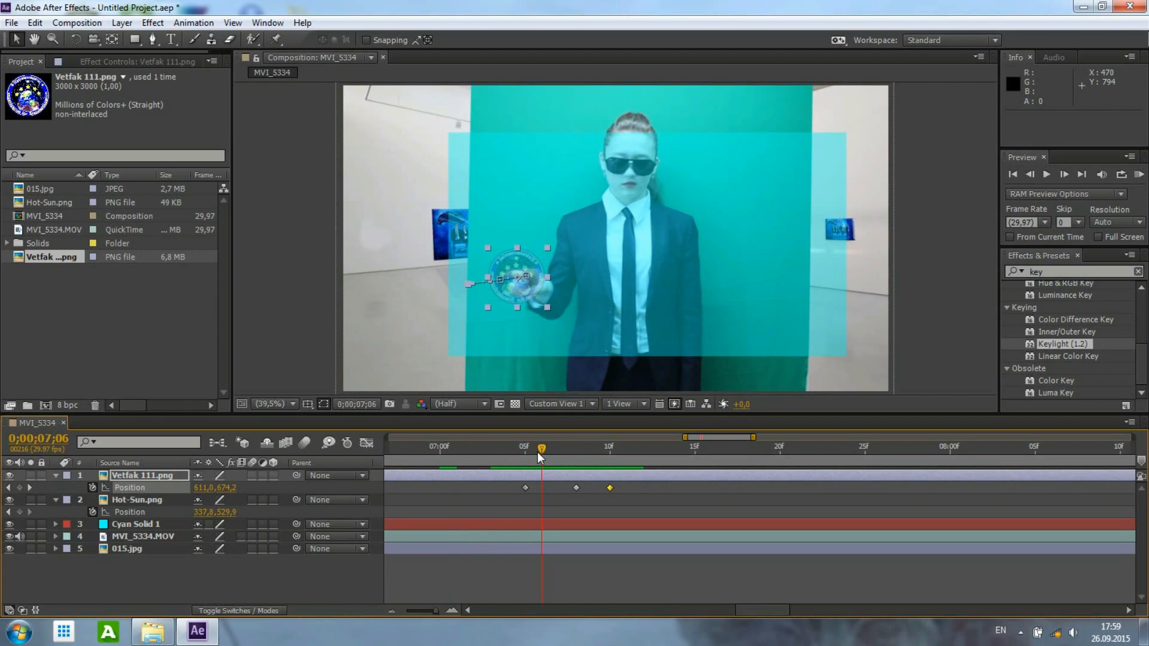
{"action": "left_click_drag", "start_coordinate": [527, 292], "coordinate": [518, 293]}
End the emblem layer at 0;00;07;11 and draw a rectangular mask around the emblem at 0;00;07;10.
{"action": "left_click_drag", "start_coordinate": [551, 449], "coordinate": [620, 454]}
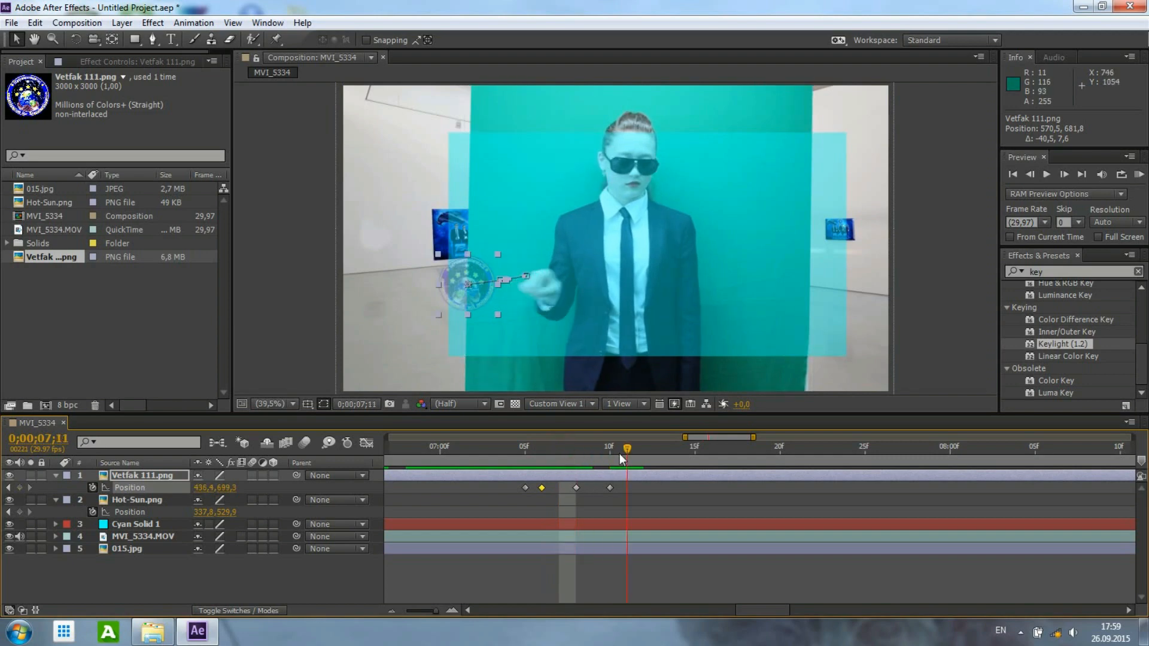
{"action": "left_click_drag", "start_coordinate": [620, 453], "coordinate": [608, 454]}
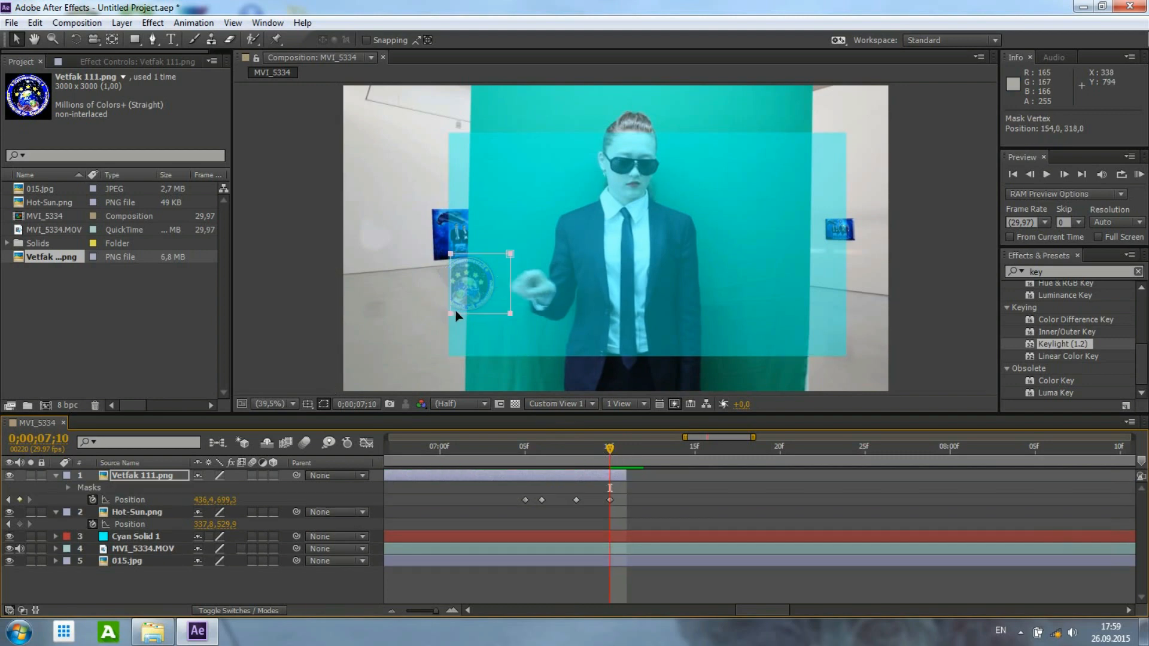
{"action": "left_click_drag", "start_coordinate": [451, 310], "coordinate": [469, 315]}
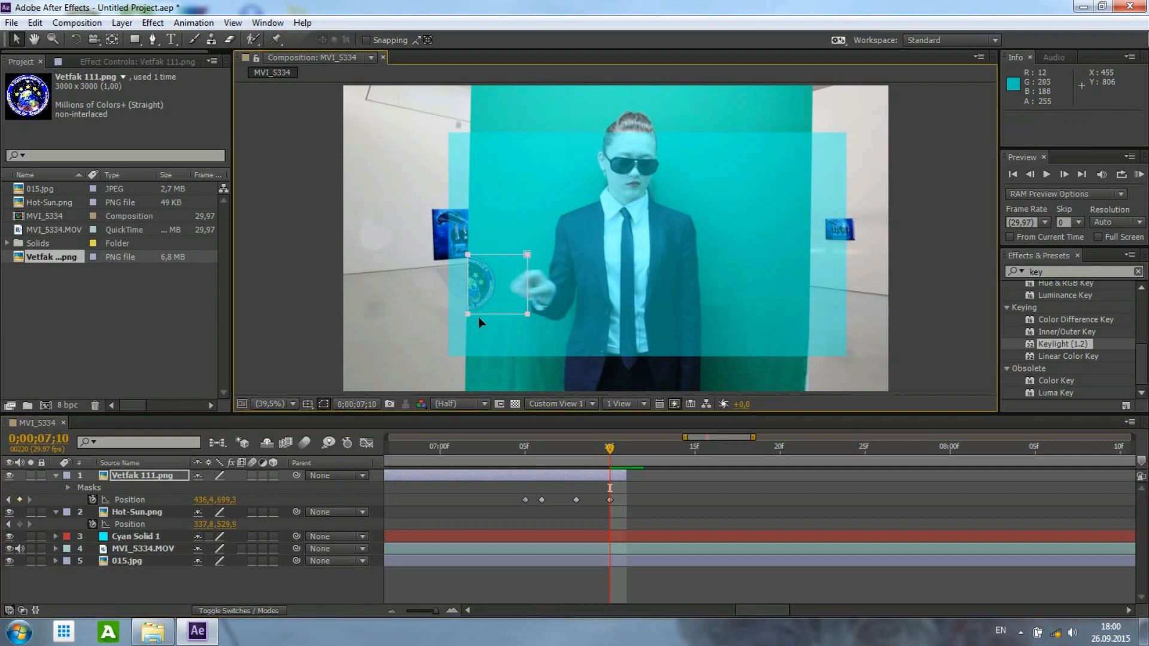
{"action": "left_click", "coordinate": [160, 474]}
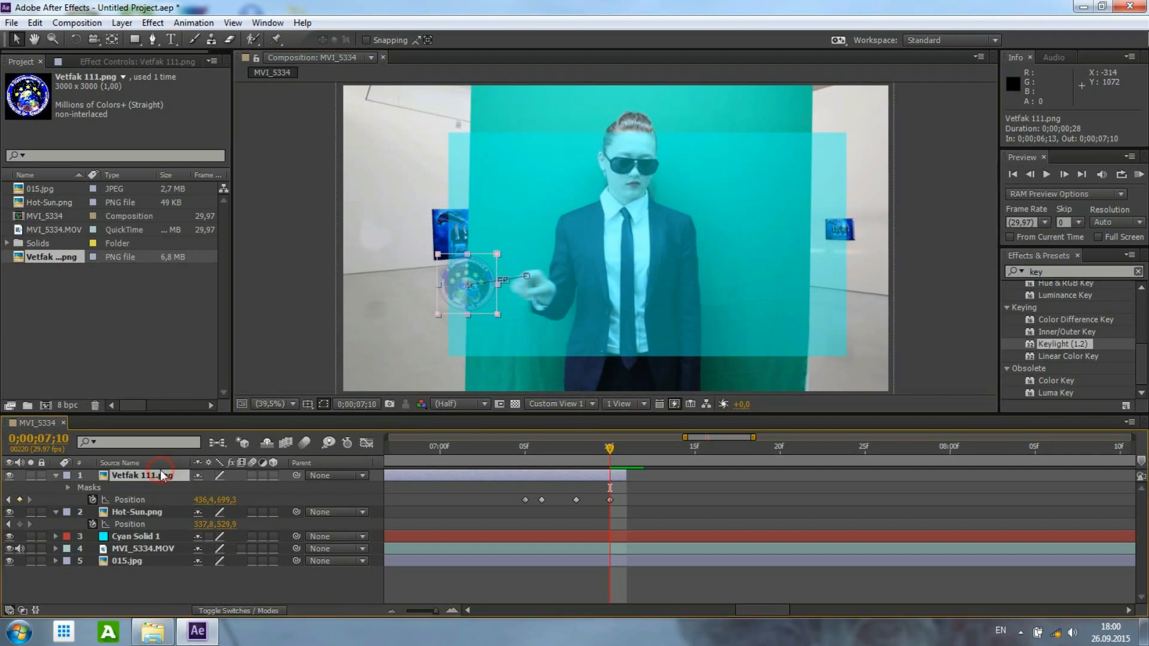
{"action": "left_click_drag", "start_coordinate": [440, 255], "coordinate": [472, 254]}
{"action": "mouse_move", "coordinate": [449, 316]}
{"action": "left_mouse_down"}
{"action": "mouse_move", "coordinate": [464, 315]}
{"action": "mouse_move", "coordinate": [449, 317]}
{"action": "left_mouse_up"}
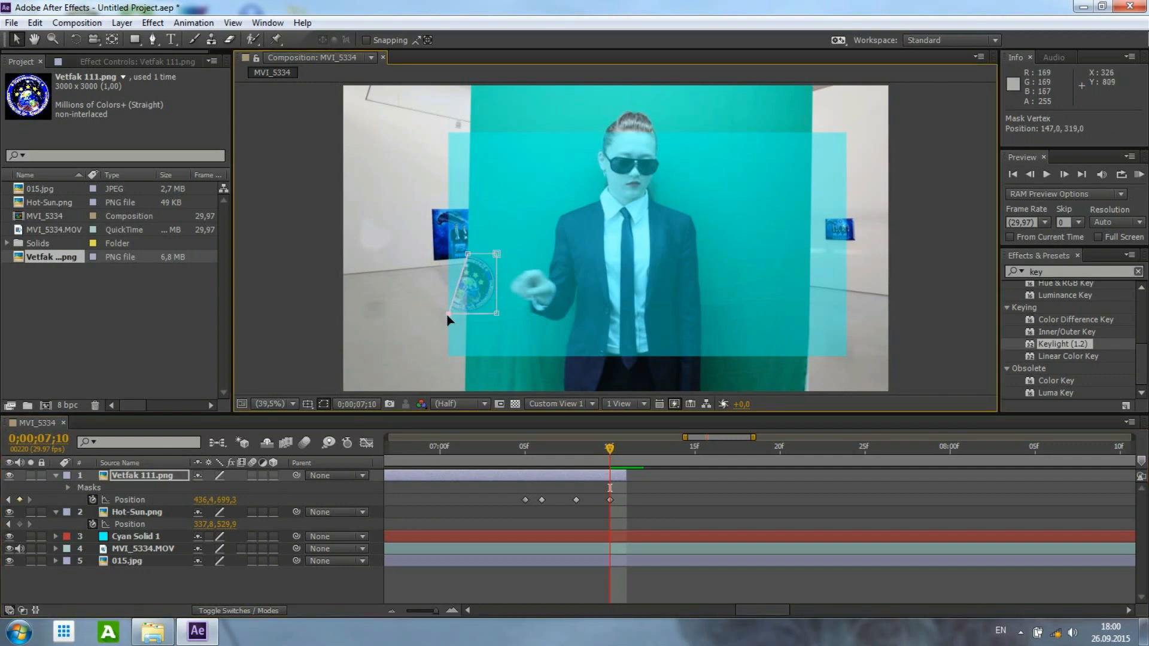
{"action": "left_click_drag", "start_coordinate": [468, 254], "coordinate": [450, 255]}
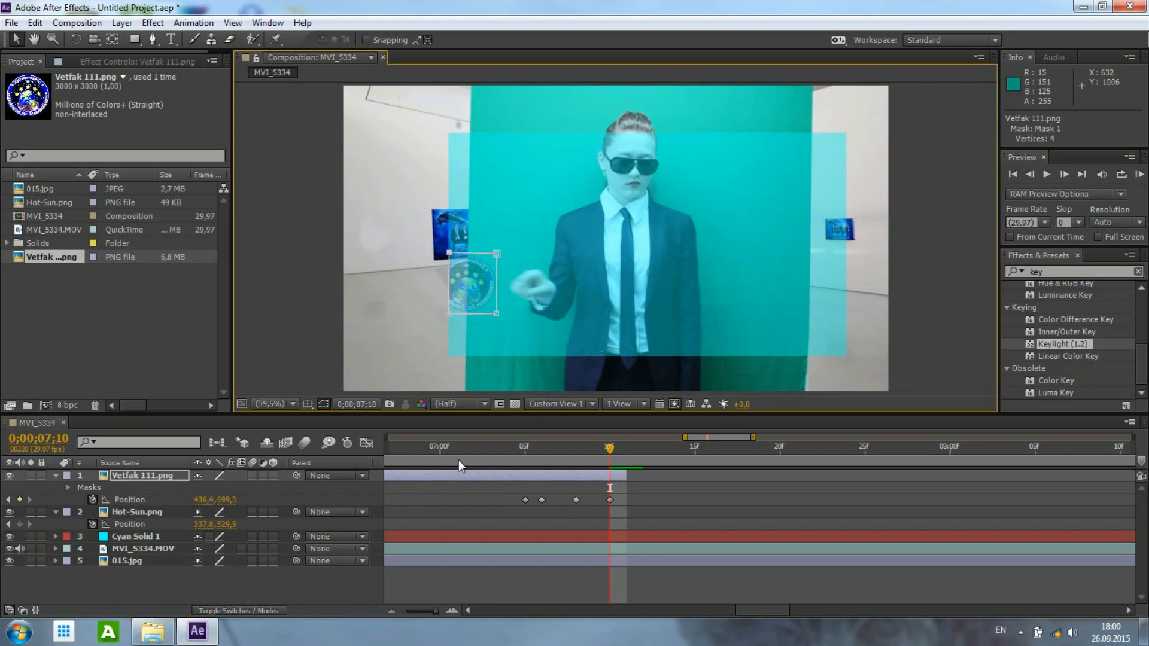
{"action": "left_click", "coordinate": [163, 477]}
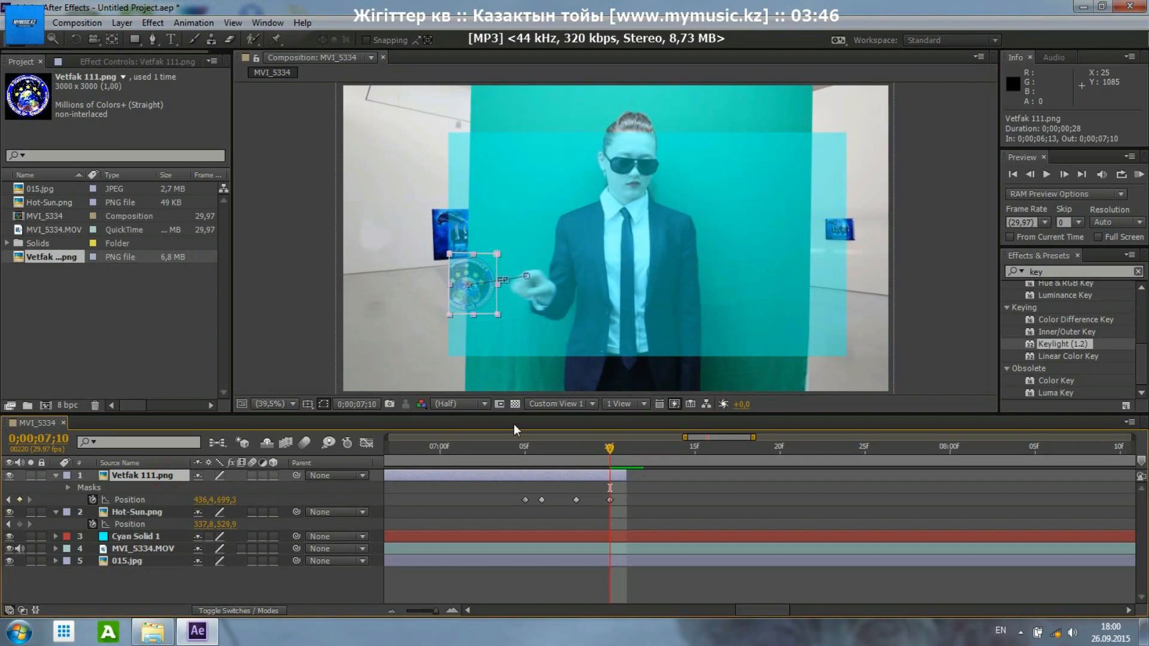
{"action": "left_click_drag", "start_coordinate": [606, 448], "coordinate": [574, 448]}
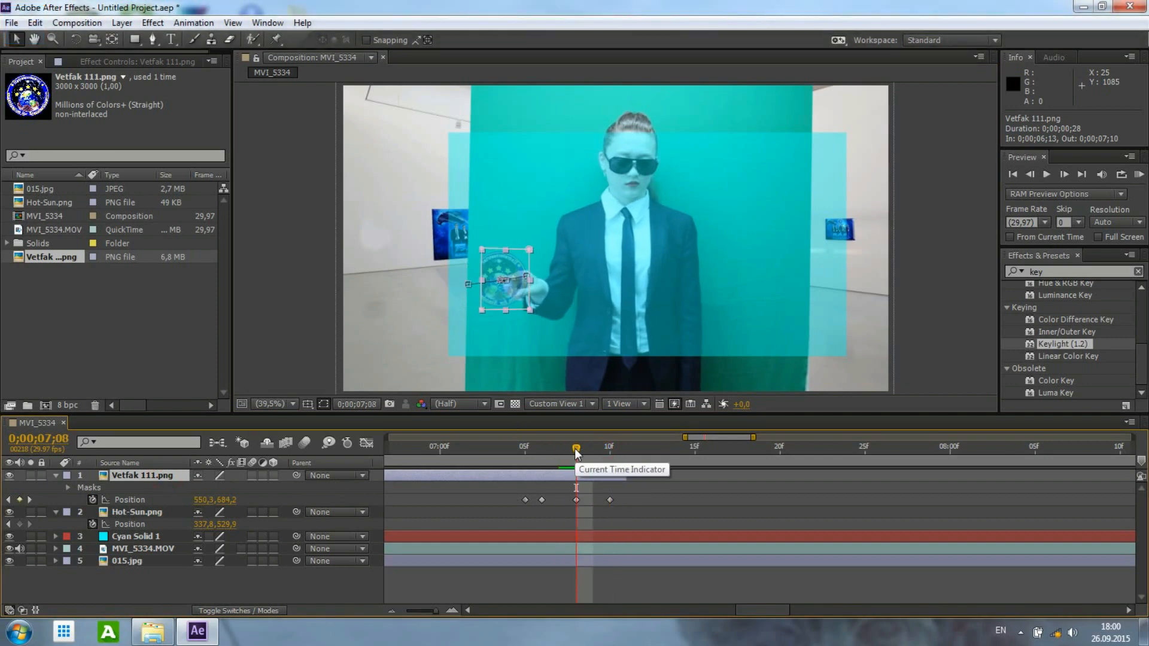
{"action": "key", "text": "ctrl+z"}
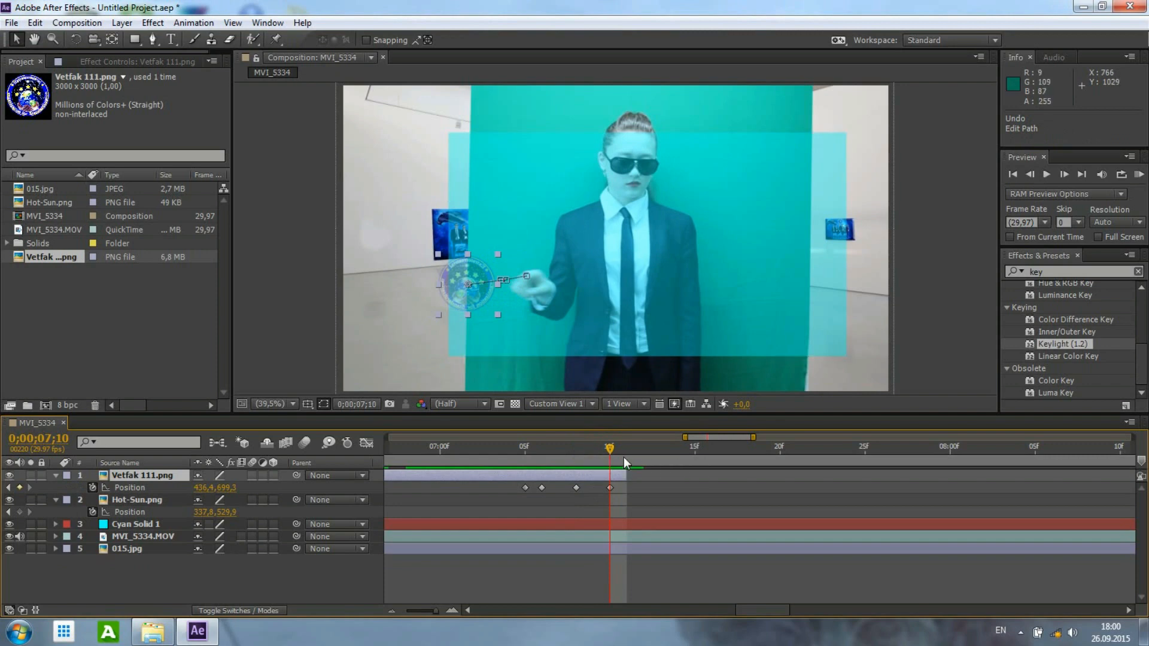
Move the emblem's Position keyframe at 0;00;07;10 further across the cyan screen's edge, to 380,8, 706,9.
{"action": "mouse_move", "coordinate": [605, 449]}
{"action": "left_mouse_down"}
{"action": "mouse_move", "coordinate": [567, 448]}
{"action": "mouse_move", "coordinate": [609, 450]}
{"action": "left_mouse_up"}
{"action": "left_click_drag", "start_coordinate": [479, 293], "coordinate": [460, 297]}
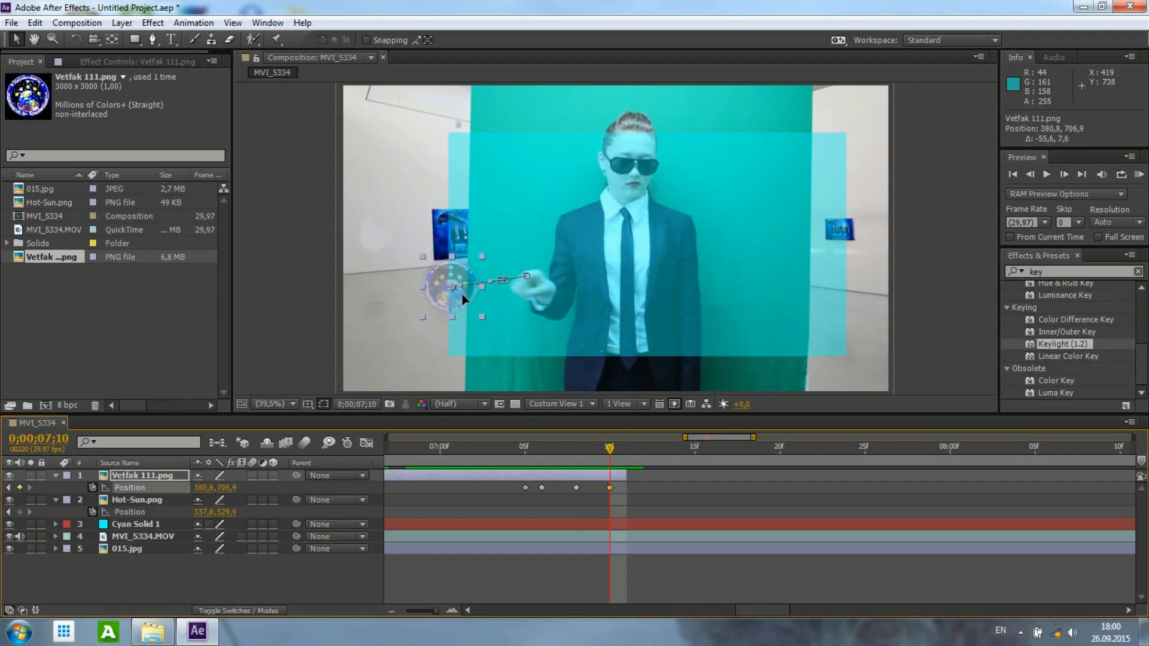
{"action": "left_click", "coordinate": [134, 475]}
{"action": "key", "text": "u"}
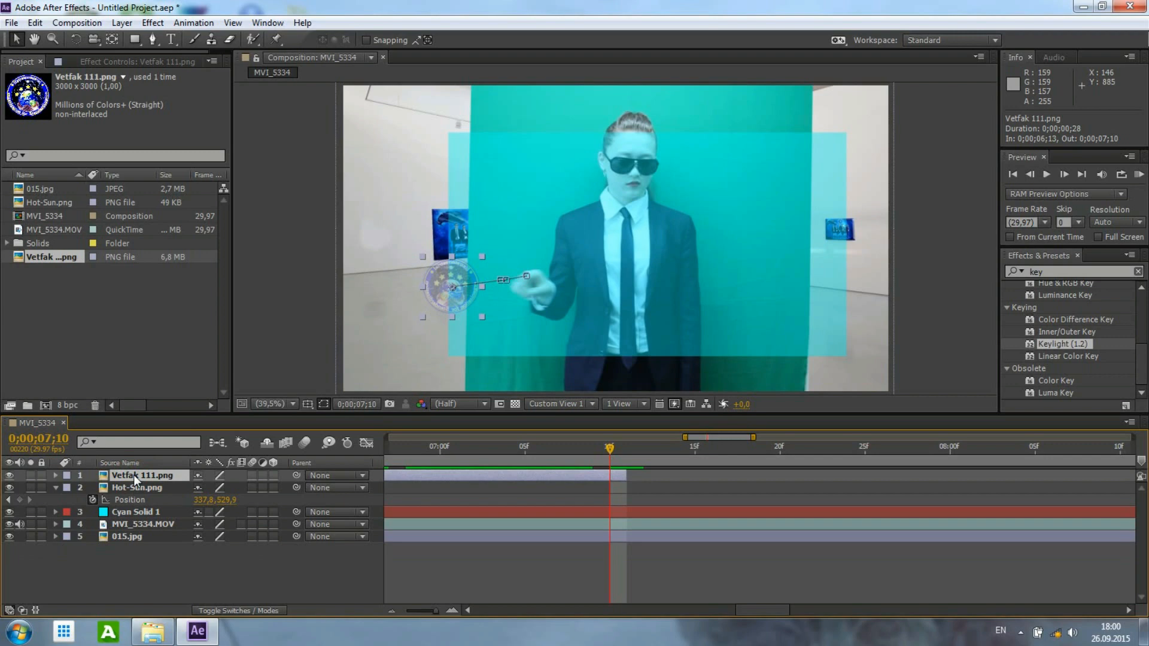
Add a new mask to the emblem layer and set its first Mask Path keyframe at 0;00;07;09.
{"action": "right_click", "coordinate": [135, 476]}
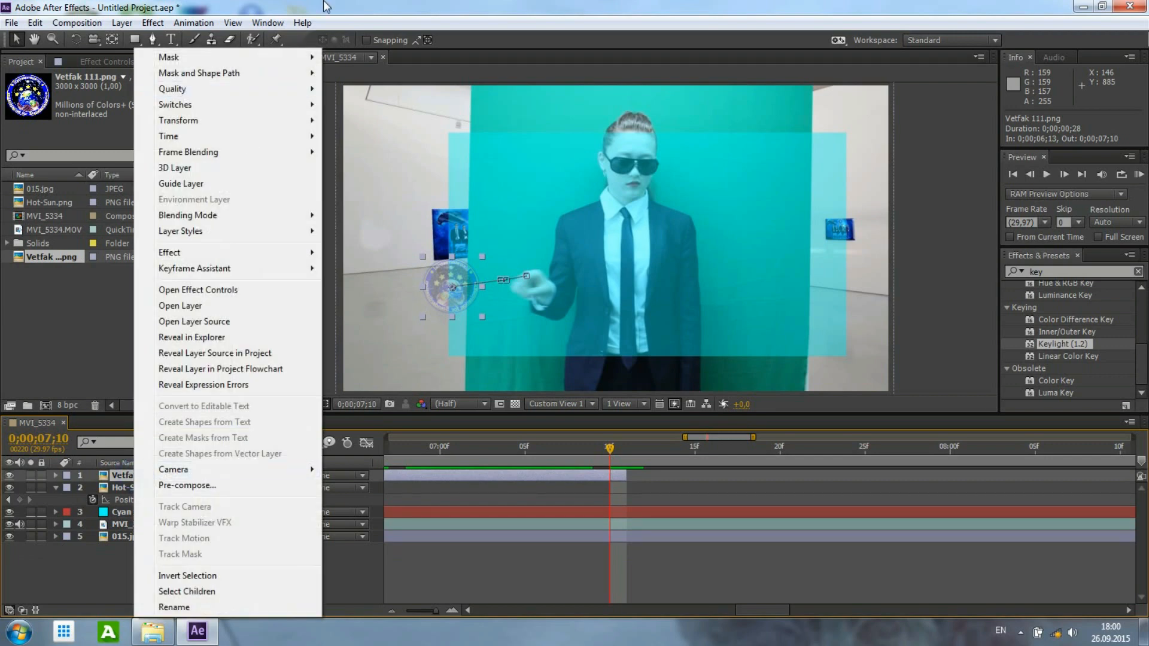
{"action": "mouse_move", "coordinate": [310, 55]}
{"action": "left_click", "coordinate": [351, 57]}
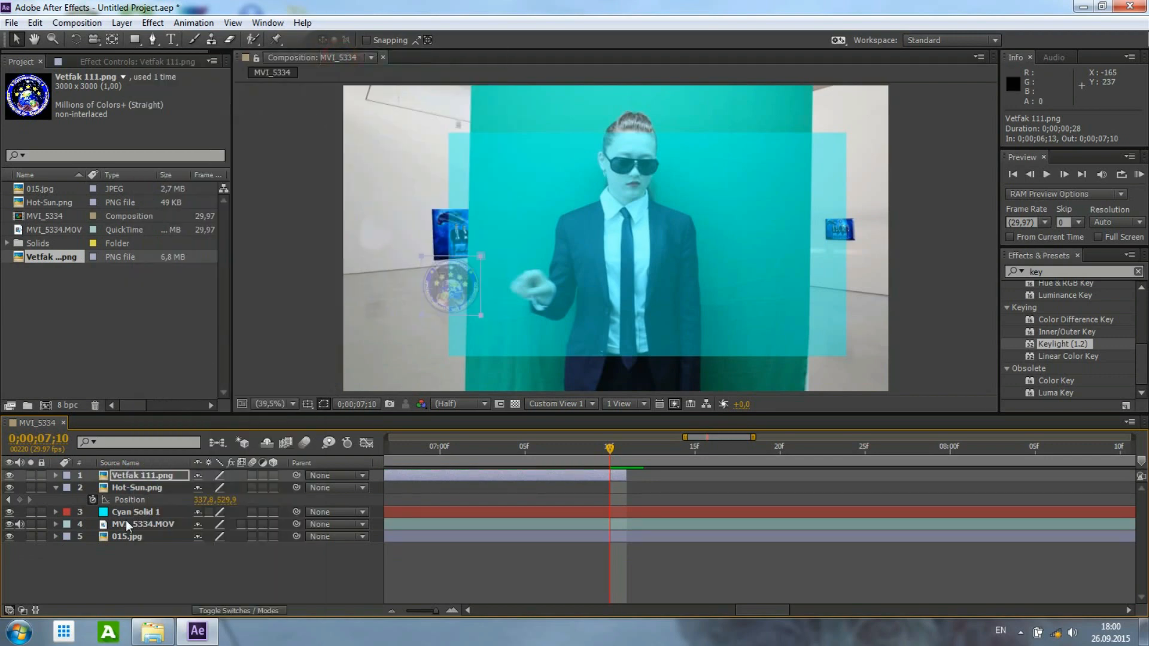
{"action": "key", "text": "m"}
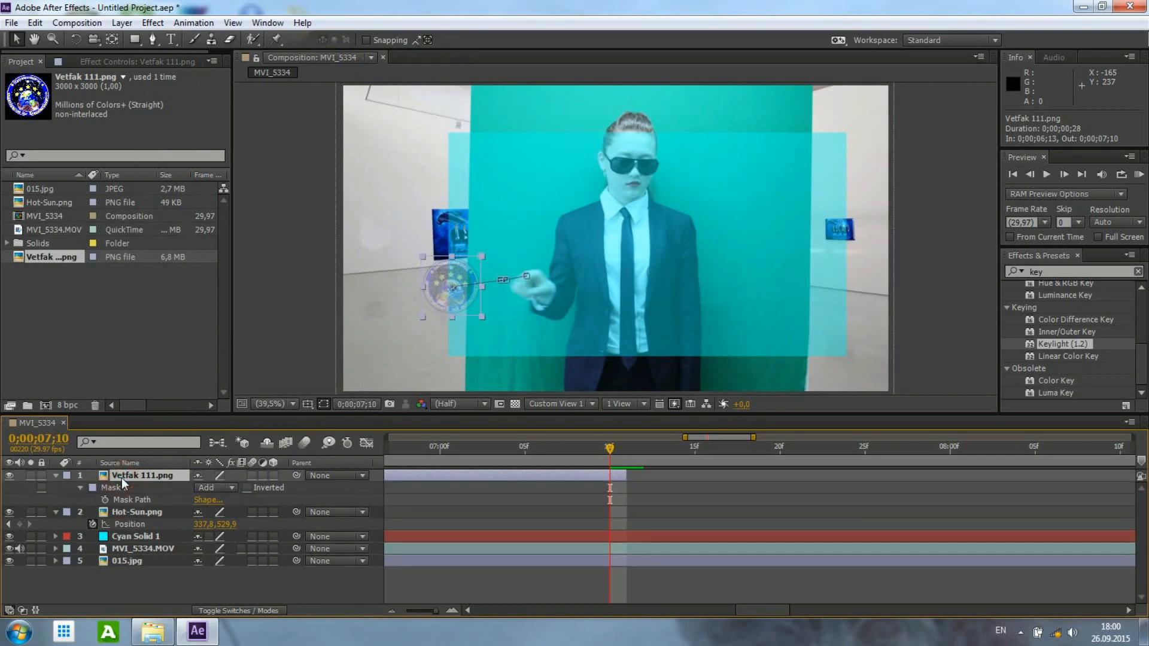
{"action": "left_click", "coordinate": [105, 500]}
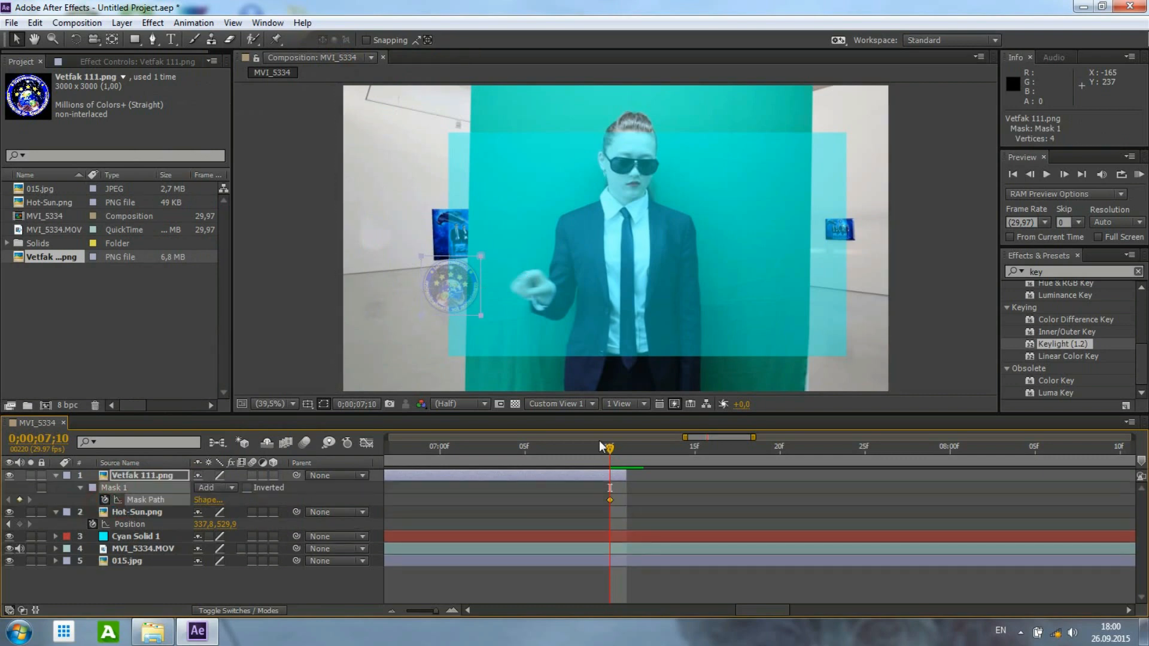
{"action": "left_click_drag", "start_coordinate": [601, 502], "coordinate": [585, 500]}
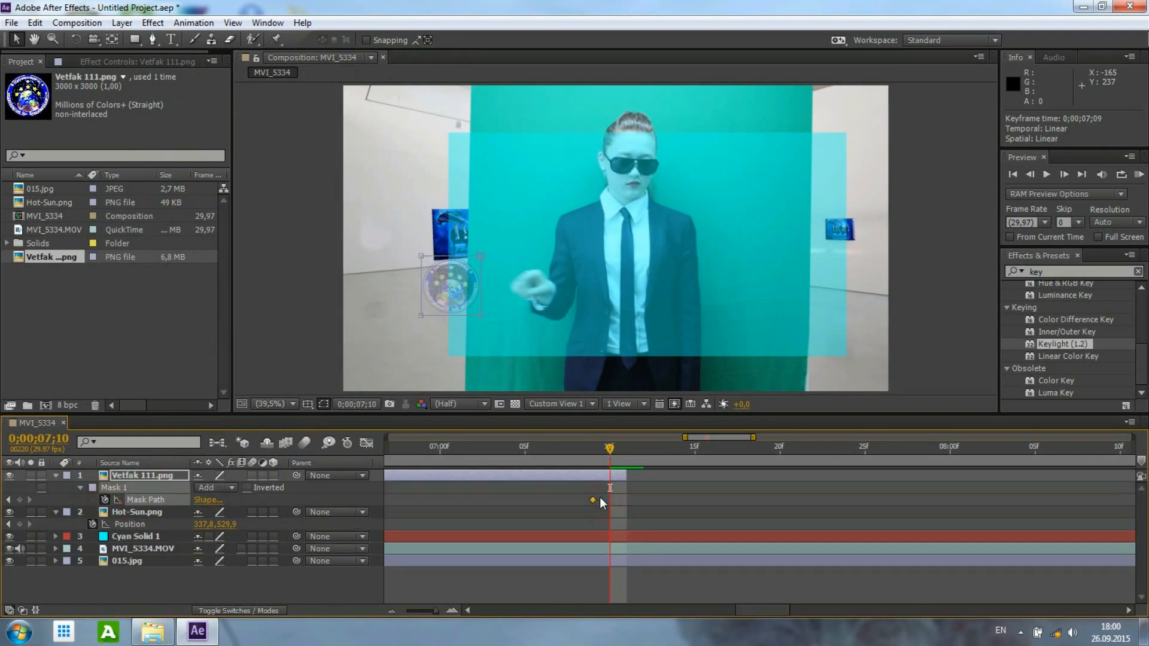
At 0;00;07;10, reshape the emblem's mask so its left side lines up with the cyan screen's left edge.
{"action": "left_click", "coordinate": [164, 474]}
{"action": "left_click_drag", "start_coordinate": [423, 257], "coordinate": [452, 258]}
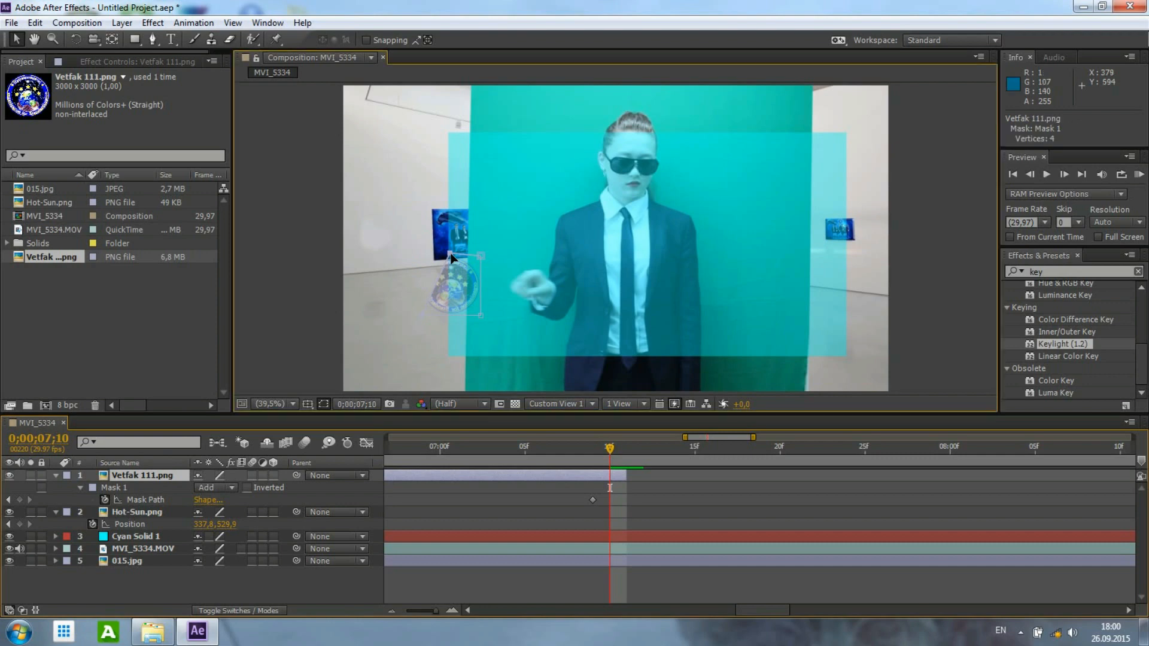
{"action": "left_click_drag", "start_coordinate": [423, 319], "coordinate": [441, 320]}
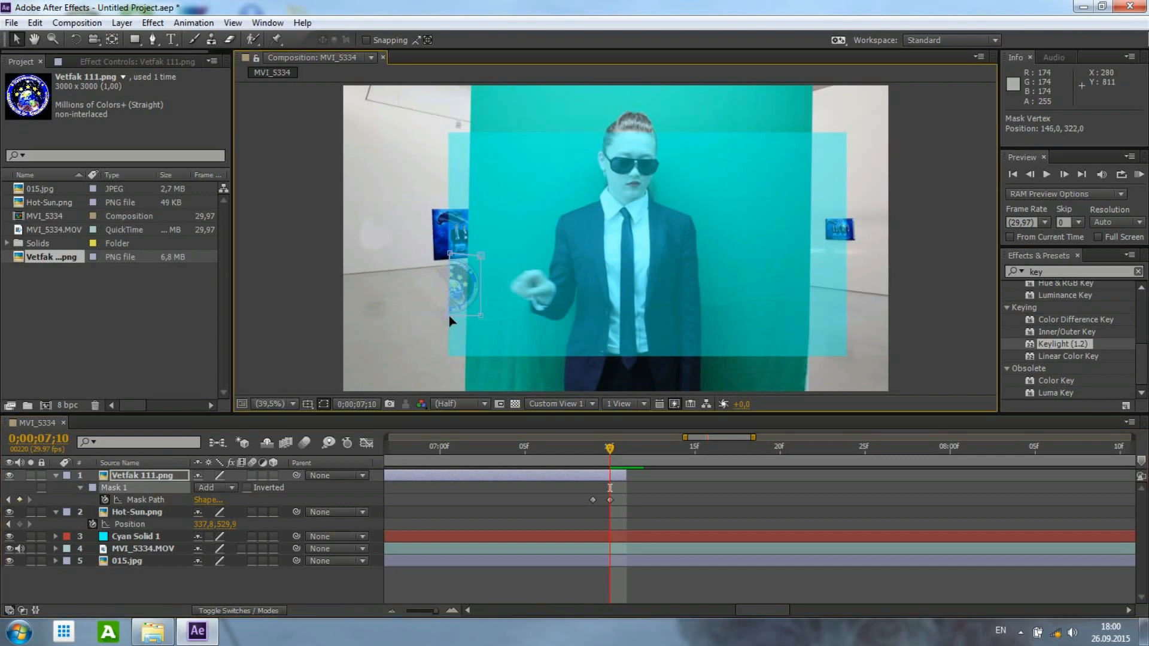
{"action": "left_click_drag", "start_coordinate": [450, 316], "coordinate": [449, 315]}
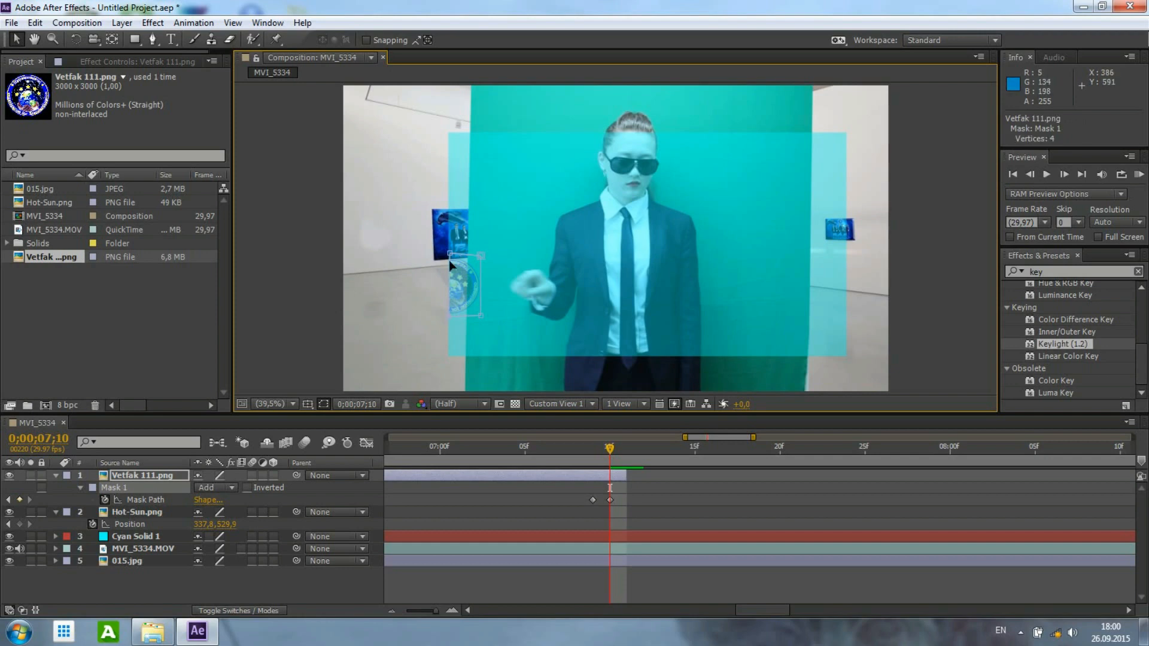
{"action": "left_click_drag", "start_coordinate": [450, 254], "coordinate": [449, 253]}
Preview the masked emblem swipe, first from 0;00;07;06 and again from 0;00;06;29.
{"action": "left_click_drag", "start_coordinate": [586, 456], "coordinate": [540, 453]}
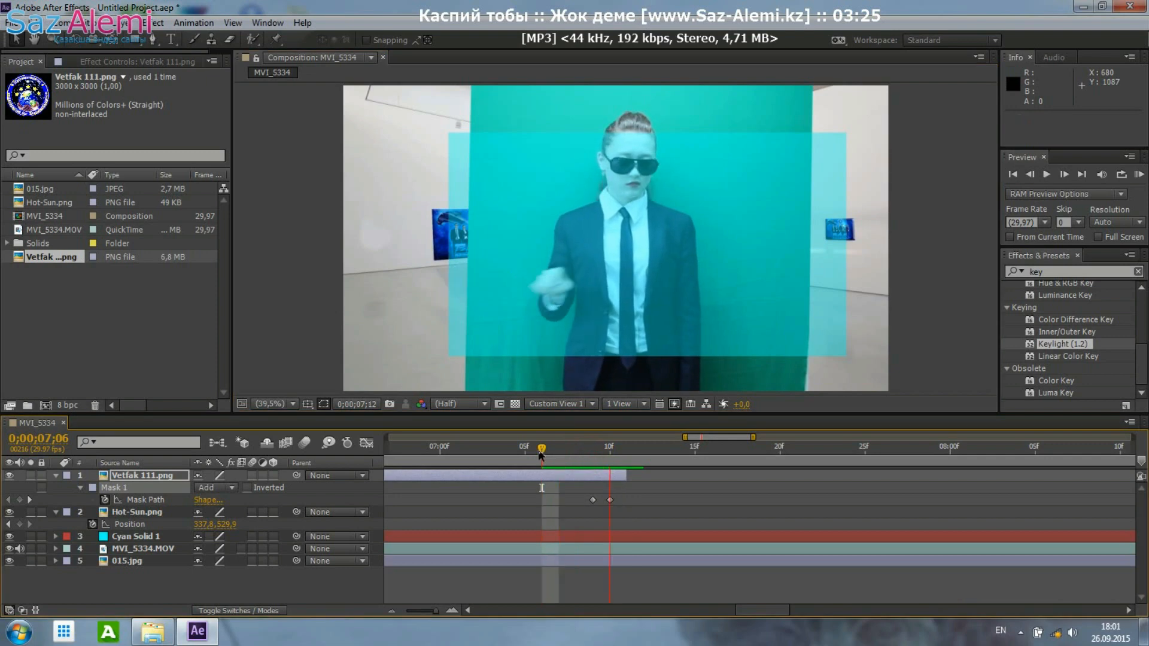
{"action": "left_click_drag", "start_coordinate": [533, 453], "coordinate": [440, 447]}
{"action": "key", "text": "space"}
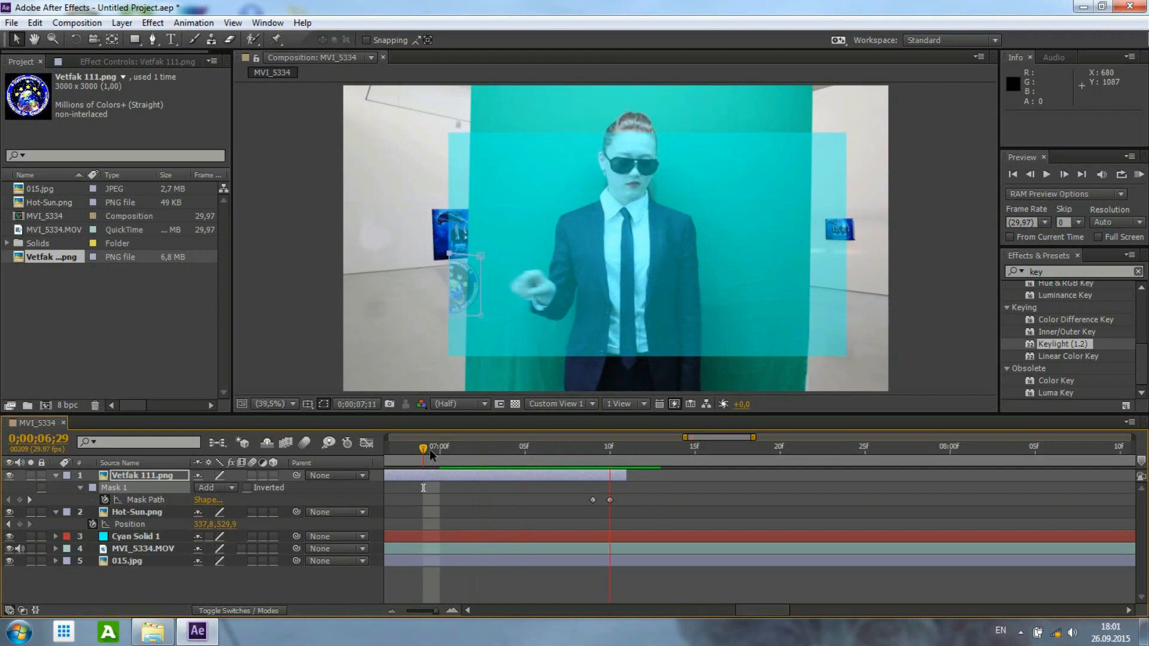
{"action": "left_click", "coordinate": [132, 536]}
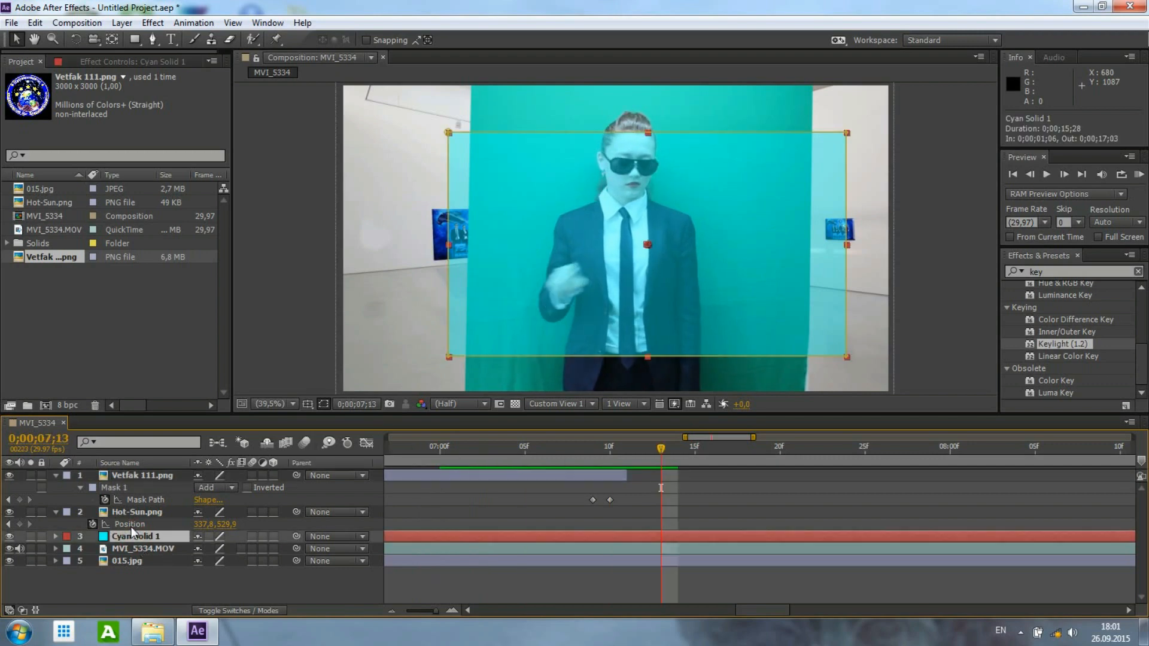
{"action": "left_click", "coordinate": [131, 514]}
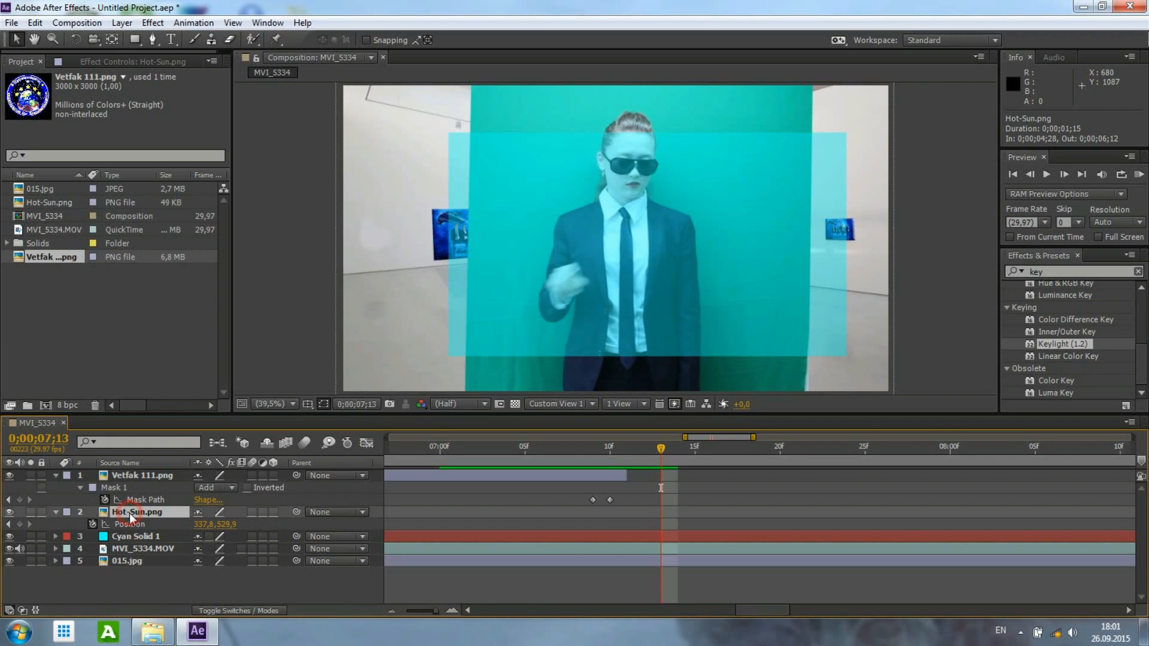
{"action": "left_click", "coordinate": [124, 562]}
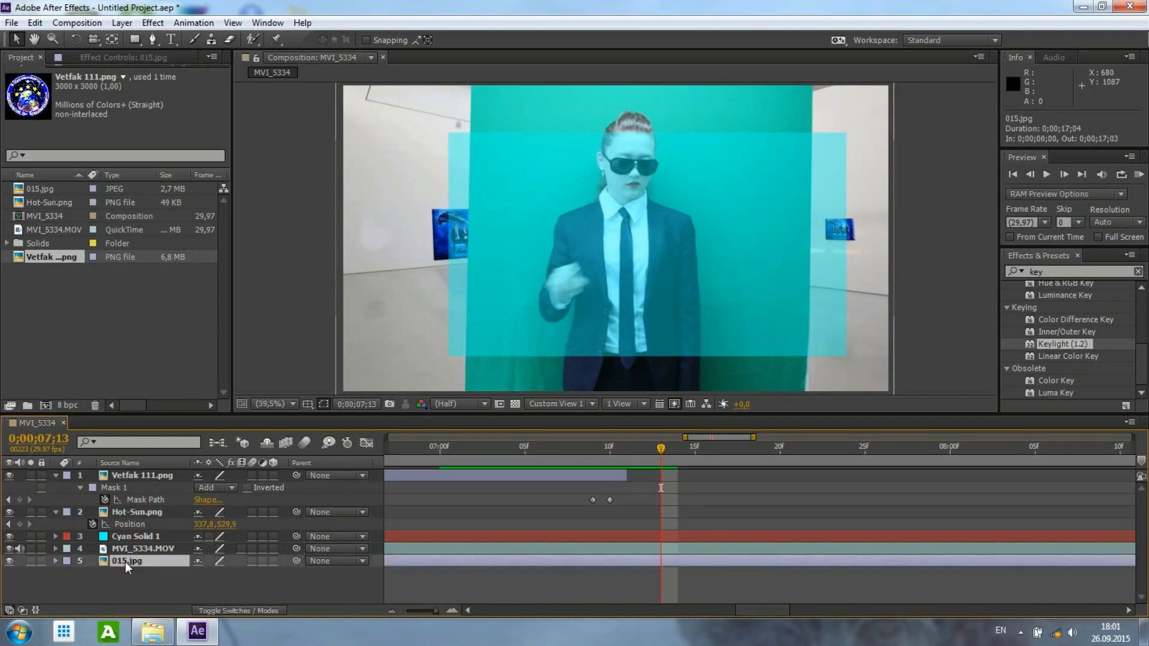
Show the full composition time range and preview the sun and emblem swipes from 0;00;04;29.
{"action": "left_click_drag", "start_coordinate": [422, 455], "coordinate": [329, 443]}
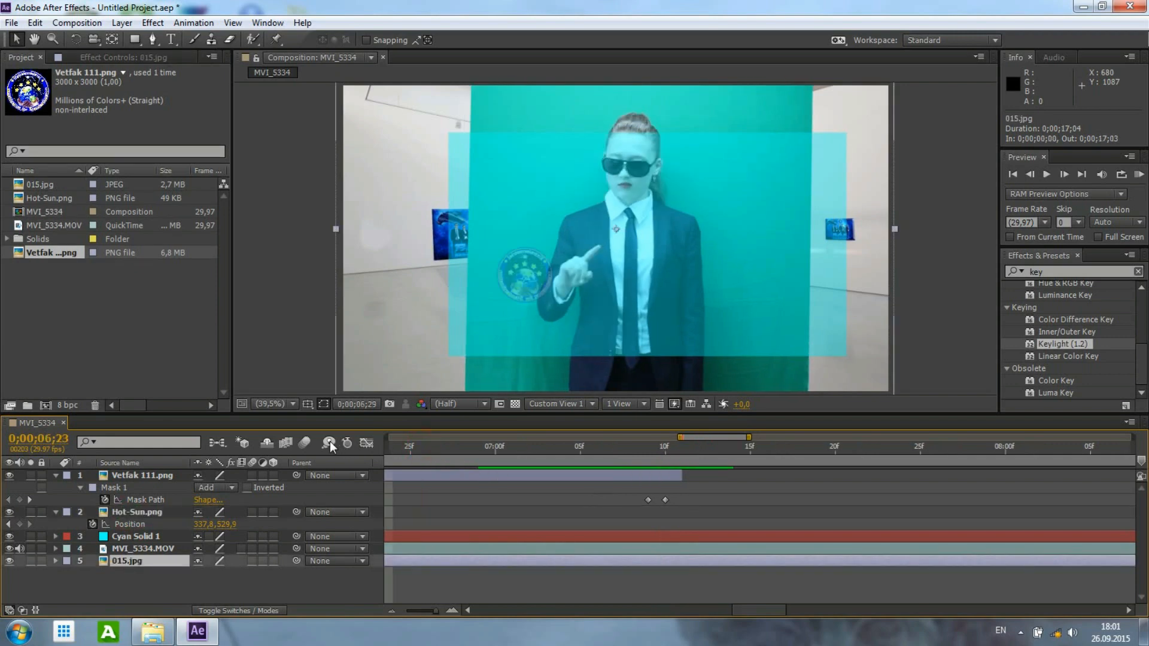
{"action": "left_click_drag", "start_coordinate": [435, 611], "coordinate": [414, 611]}
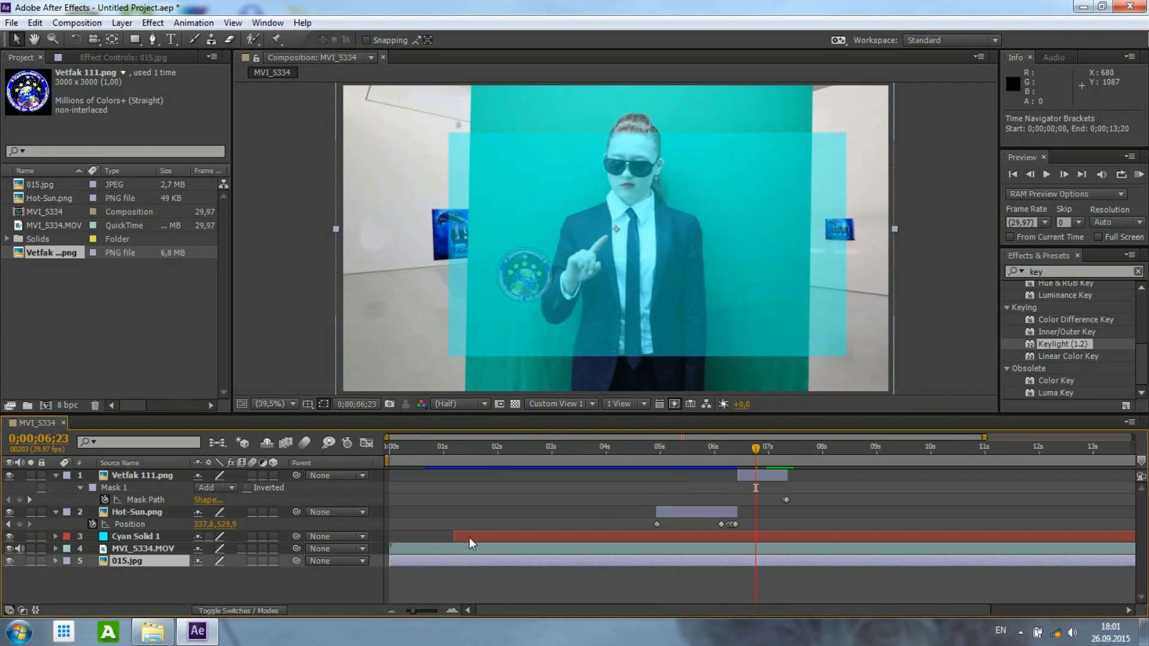
{"action": "left_click", "coordinate": [495, 454]}
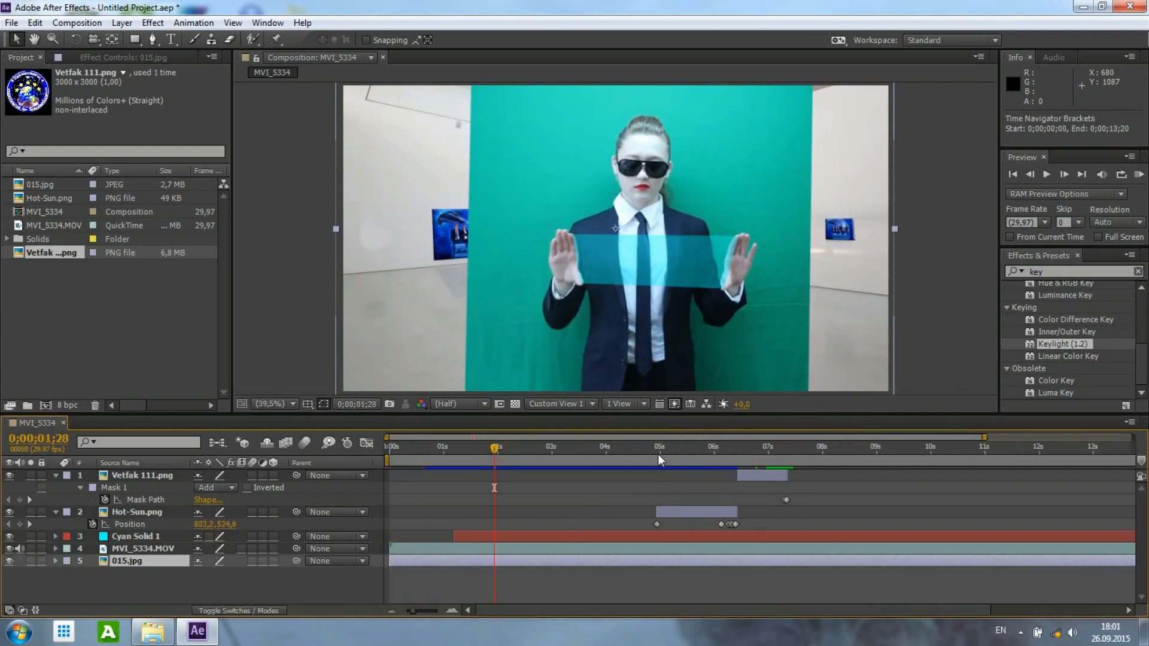
{"action": "left_click", "coordinate": [660, 456]}
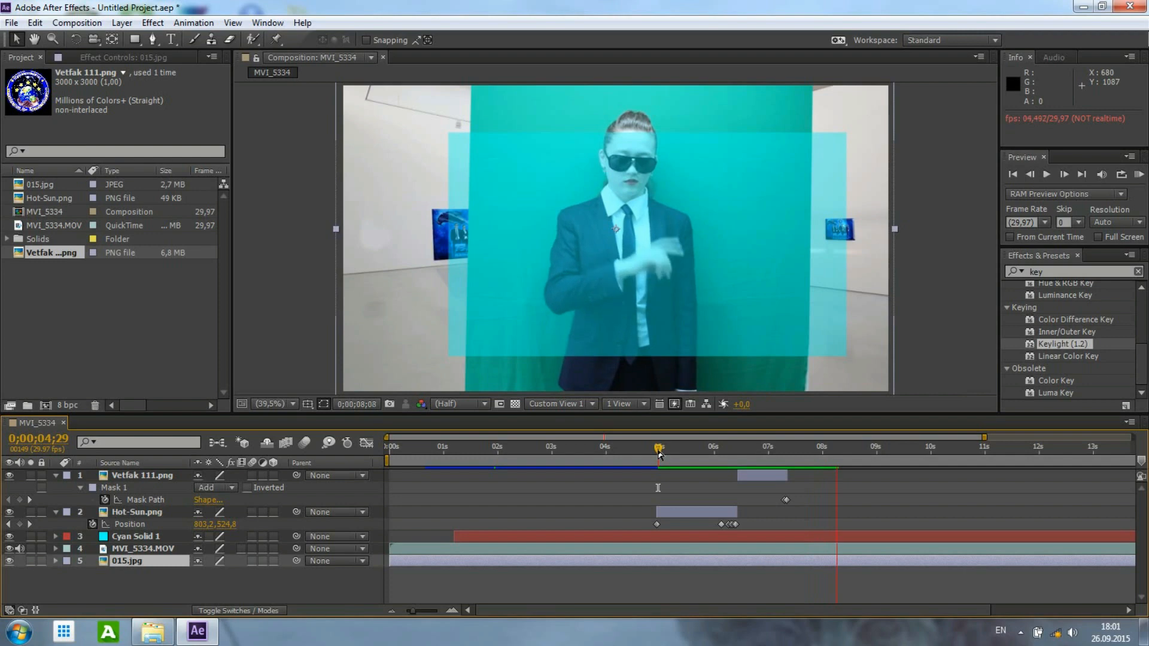
{"action": "key", "text": "space"}
Switch to Windows Explorer and go back to the Видео folder in a maximized window.
{"action": "left_click", "coordinate": [153, 631]}
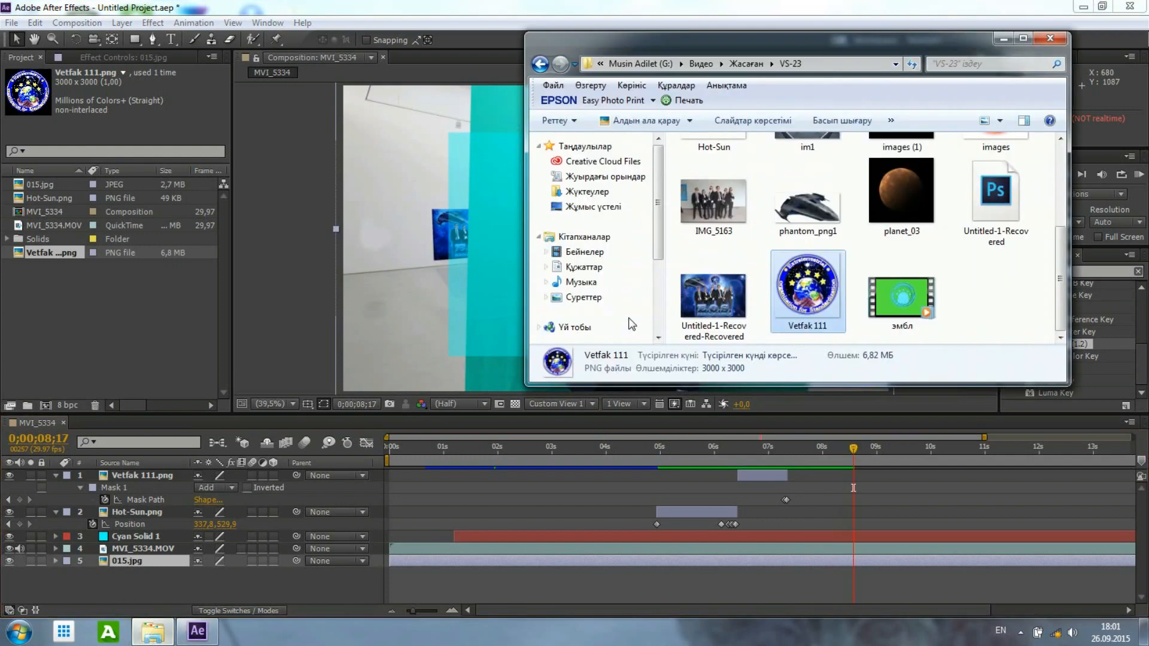
{"action": "left_click", "coordinate": [541, 64]}
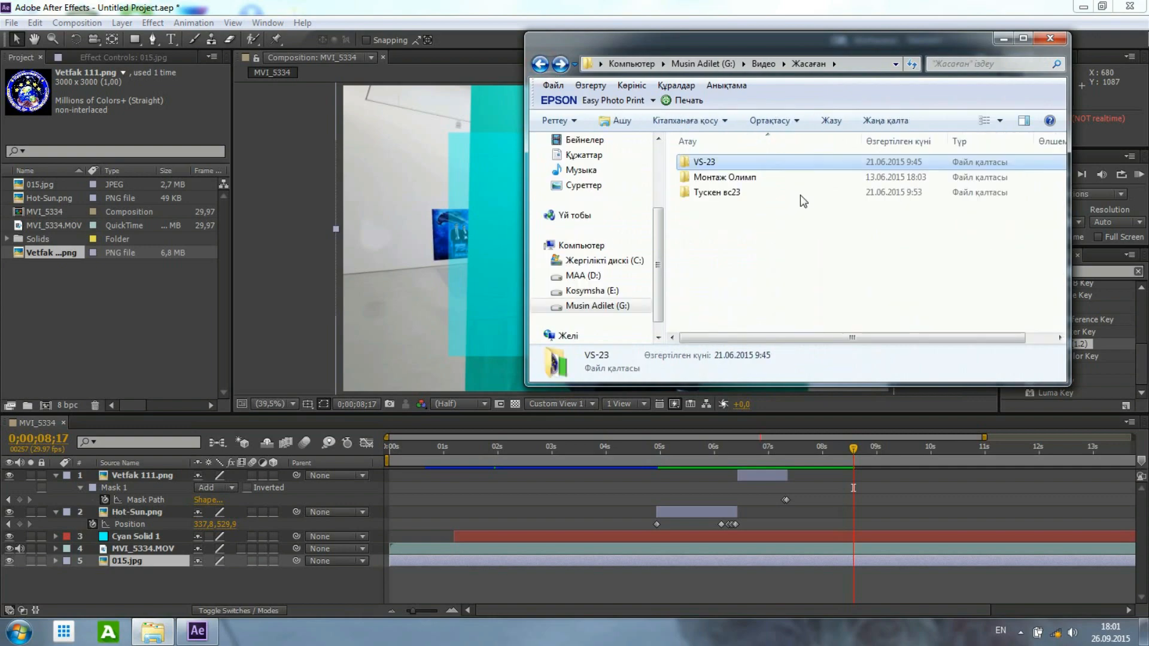
{"action": "left_click", "coordinate": [541, 64]}
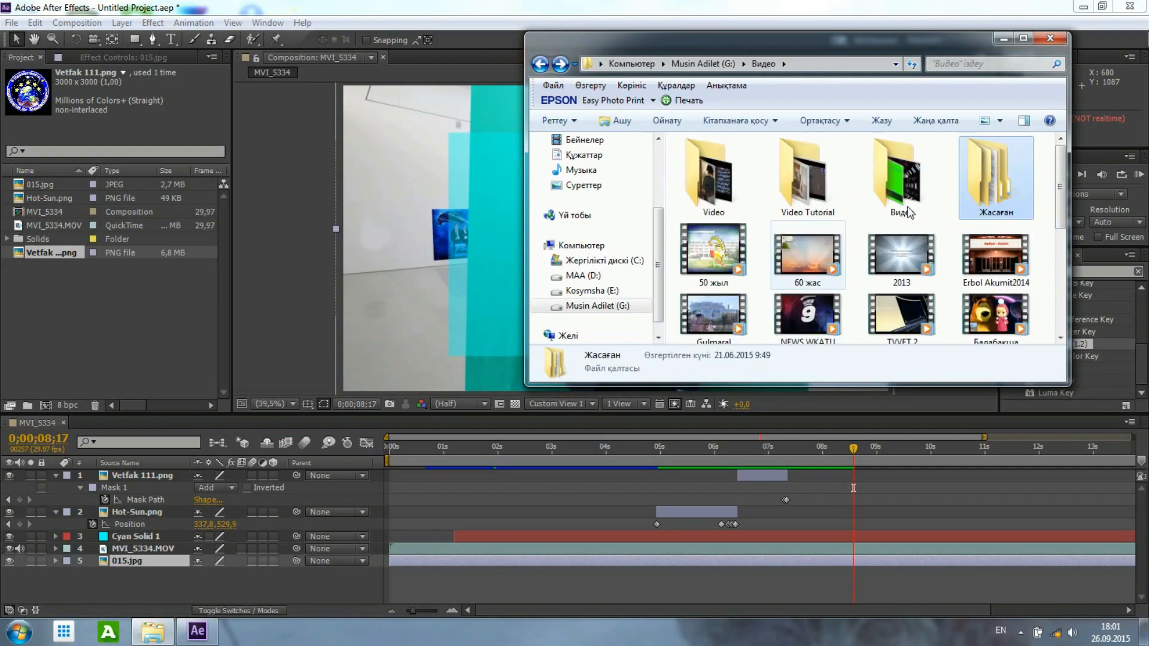
{"action": "left_click", "coordinate": [1023, 39]}
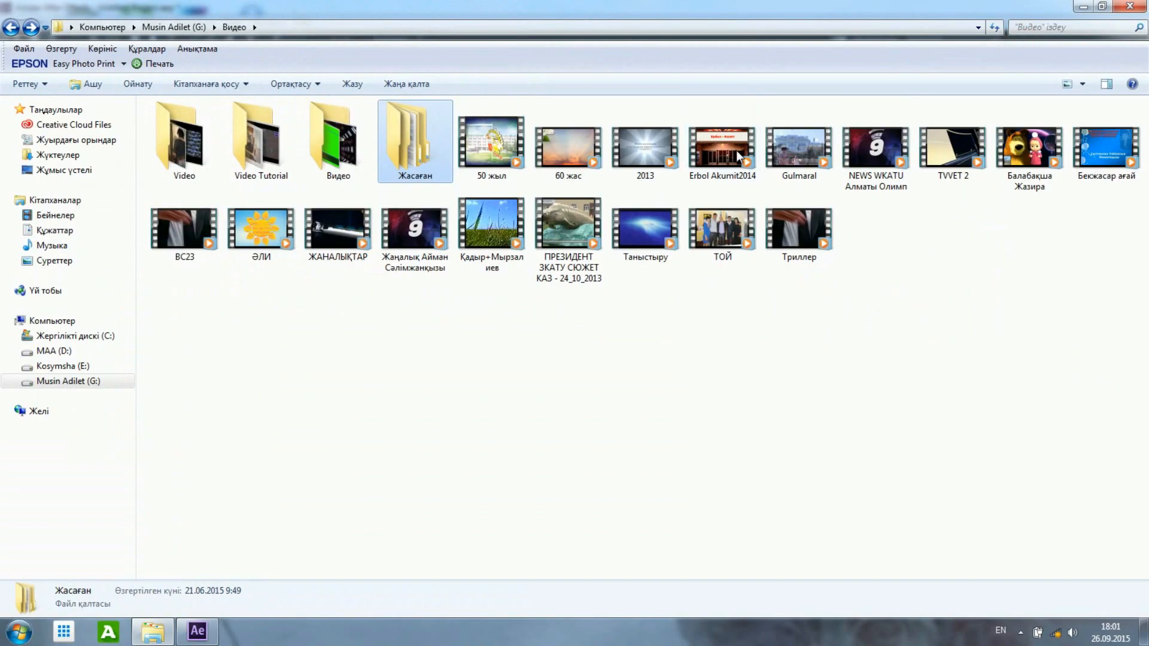
Play the video Таныстыру in full screen and skip to about 01:41.
{"action": "left_click", "coordinate": [640, 214]}
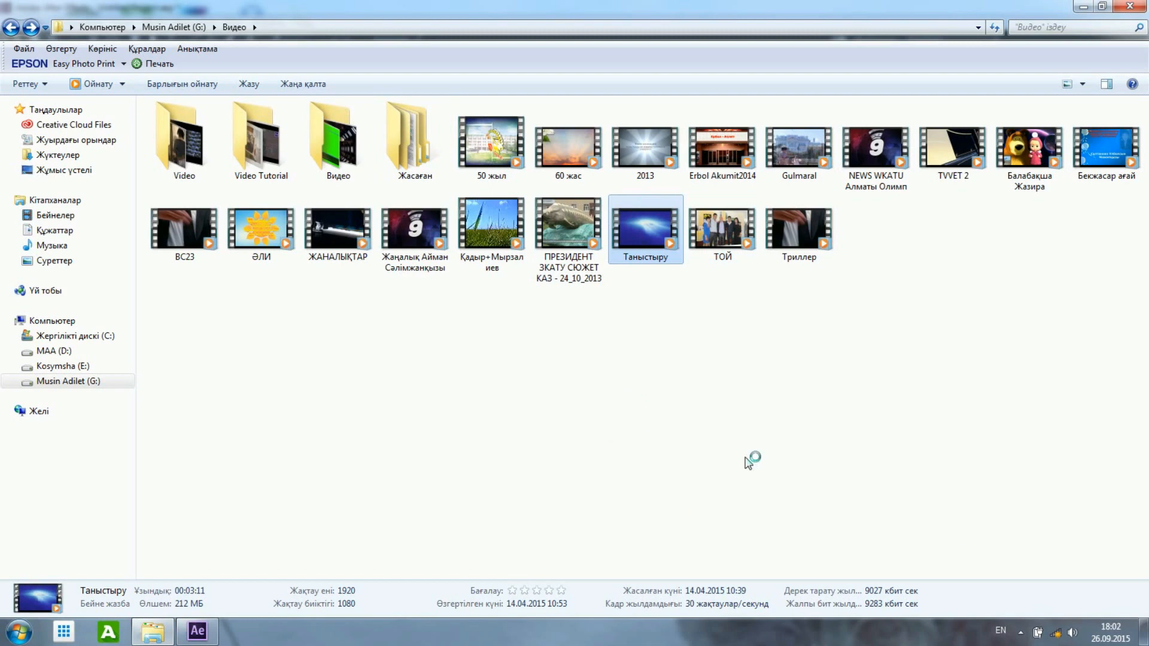
{"action": "left_click", "coordinate": [1020, 633]}
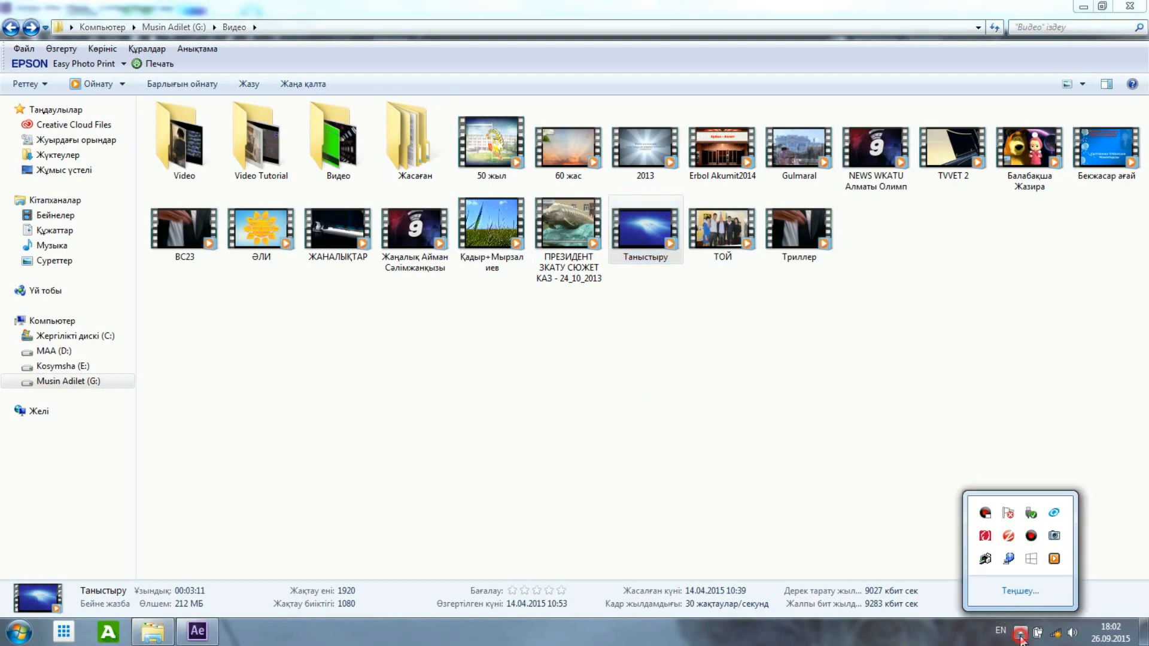
{"action": "left_click", "coordinate": [962, 311]}
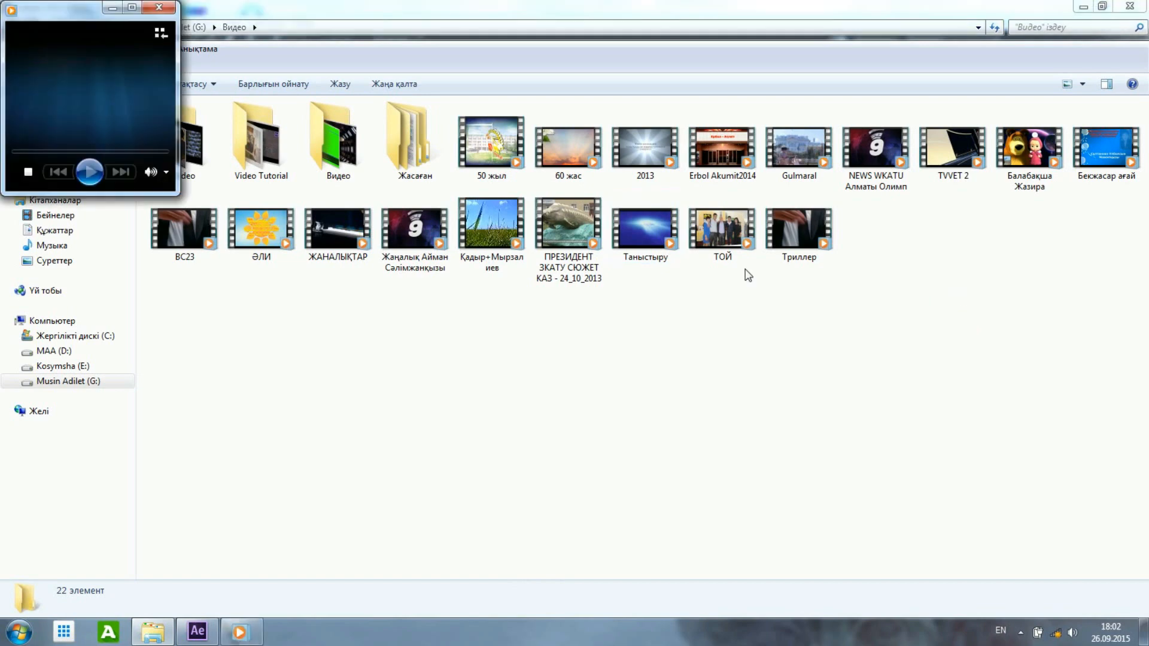
{"action": "left_click", "coordinate": [132, 6]}
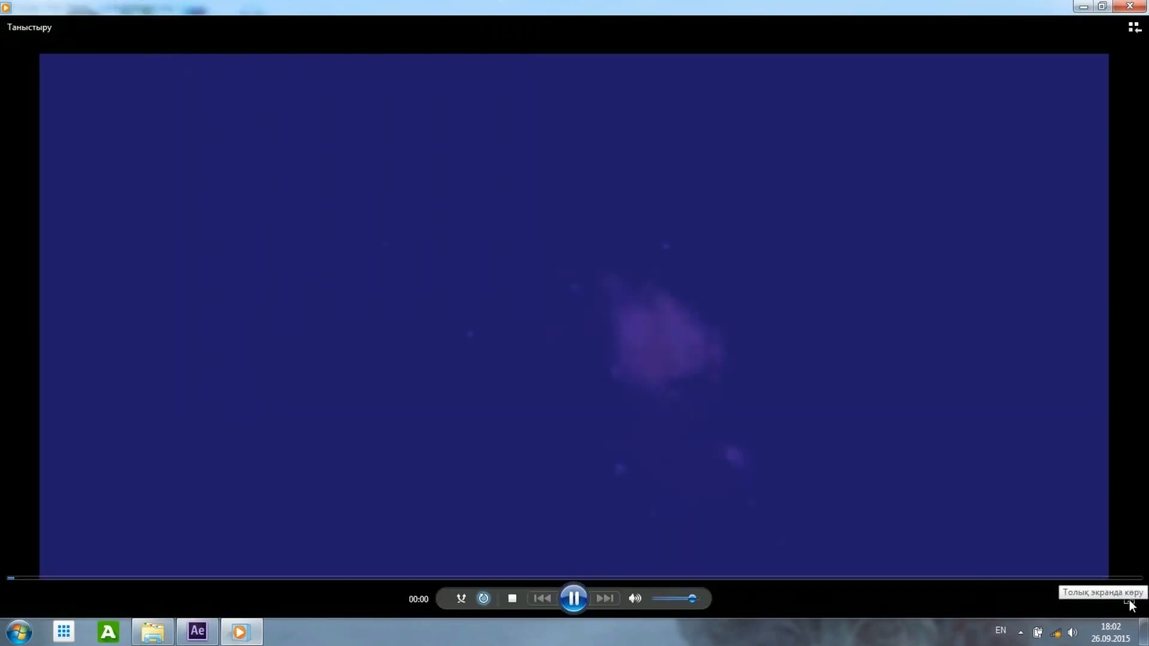
{"action": "left_click", "coordinate": [1131, 603]}
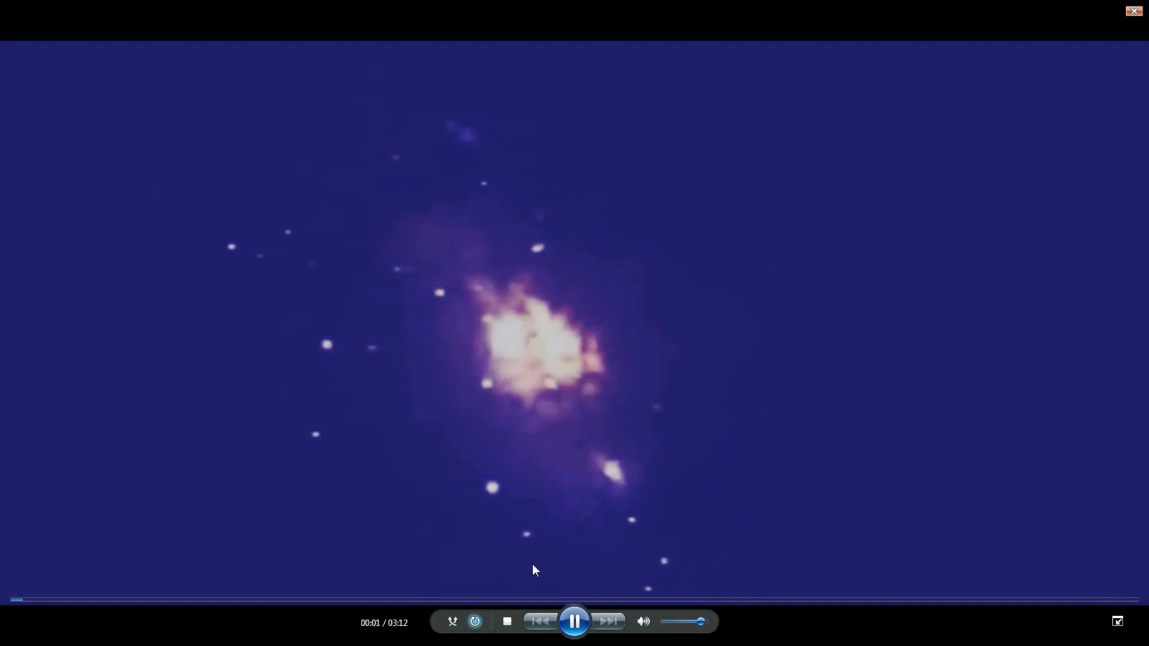
{"action": "left_click_drag", "start_coordinate": [425, 600], "coordinate": [608, 600]}
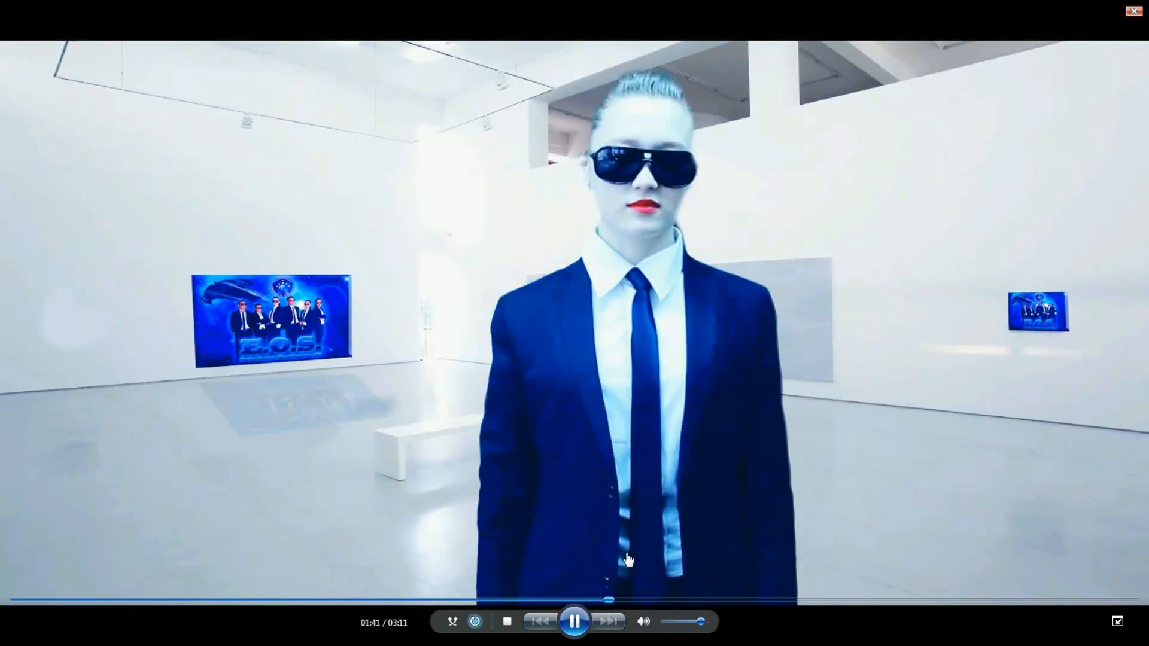